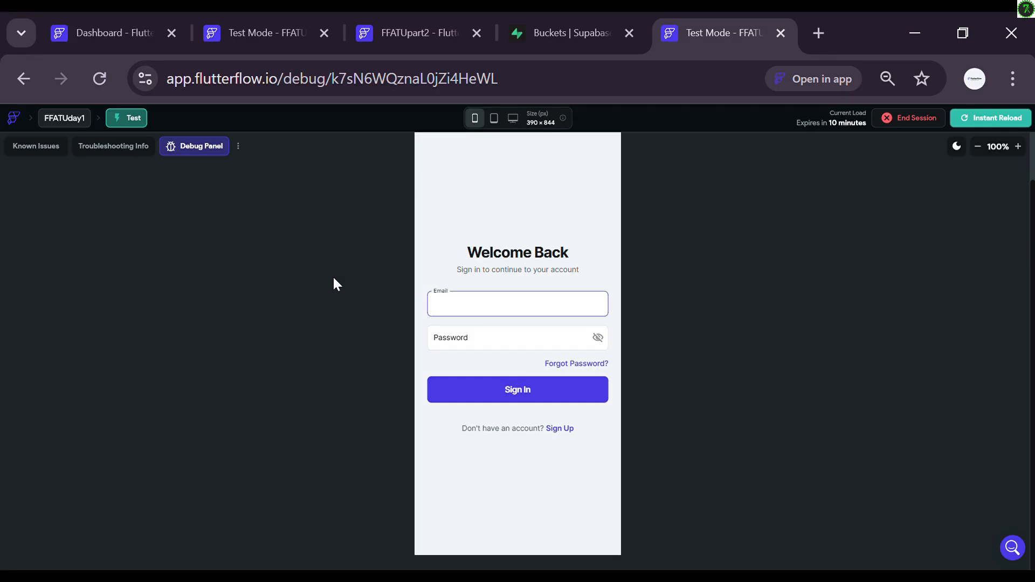
# Step: Sign in to the test-mode app using the account's e-mail and password
pyautogui.press('Tab')
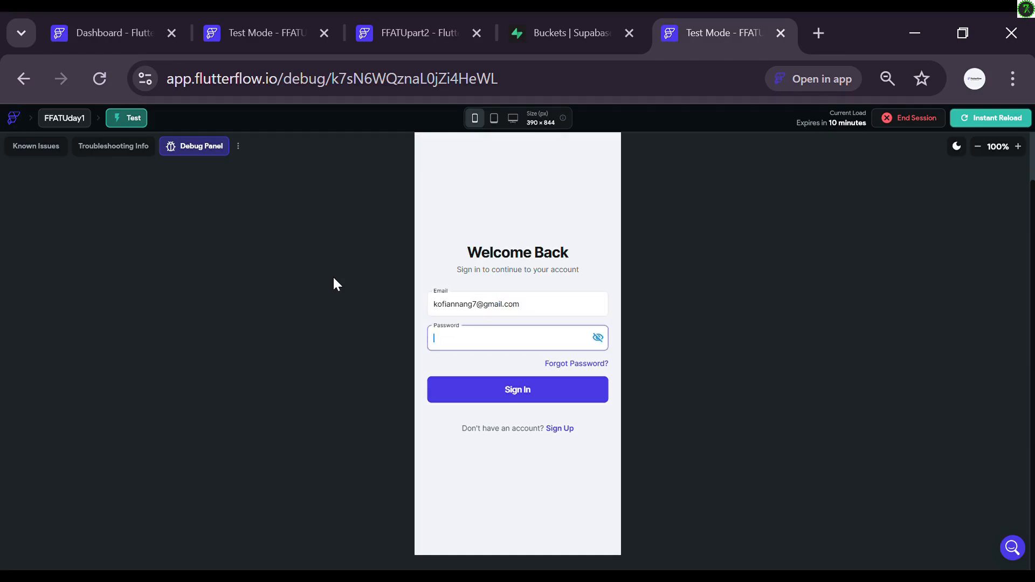
pyautogui.write('12345')
pyautogui.press('BackSpace')
pyautogui.press('BackSpace')
pyautogui.press('BackSpace')
pyautogui.press('BackSpace')
pyautogui.press('BackSpace')
pyautogui.write('123456')
pyautogui.press('Tab')
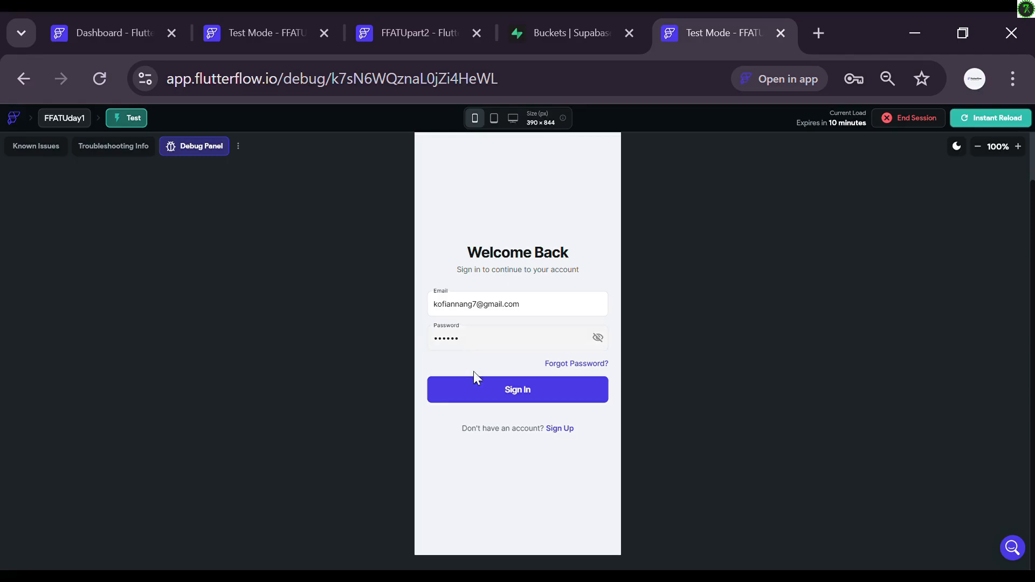
pyautogui.click(492, 388)
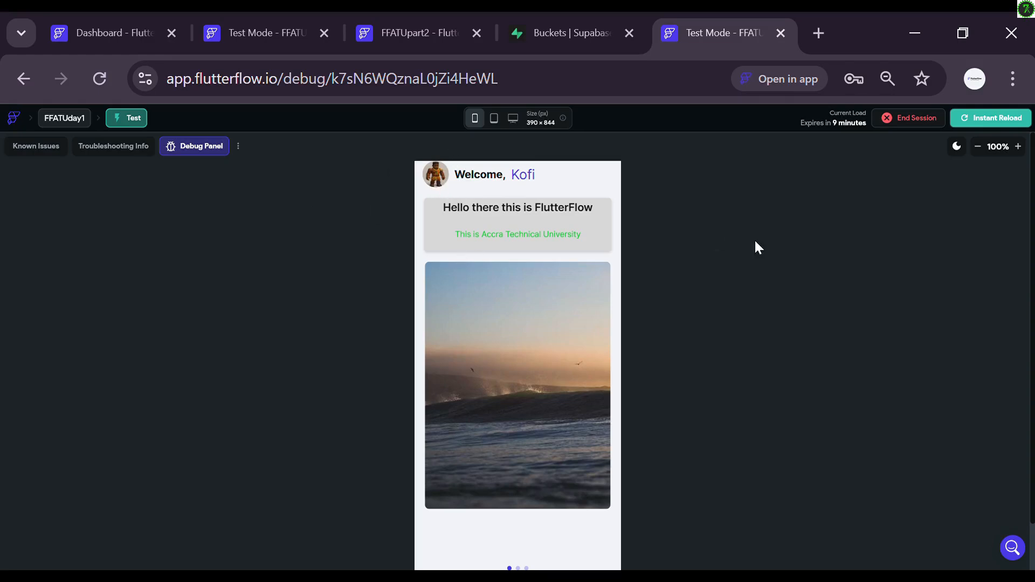
# Step: Change the profile username to FlutterFLow and choose a new avatar image from the gallery
pyautogui.scroll(-1, 739, 253)
pyautogui.click(587, 539)
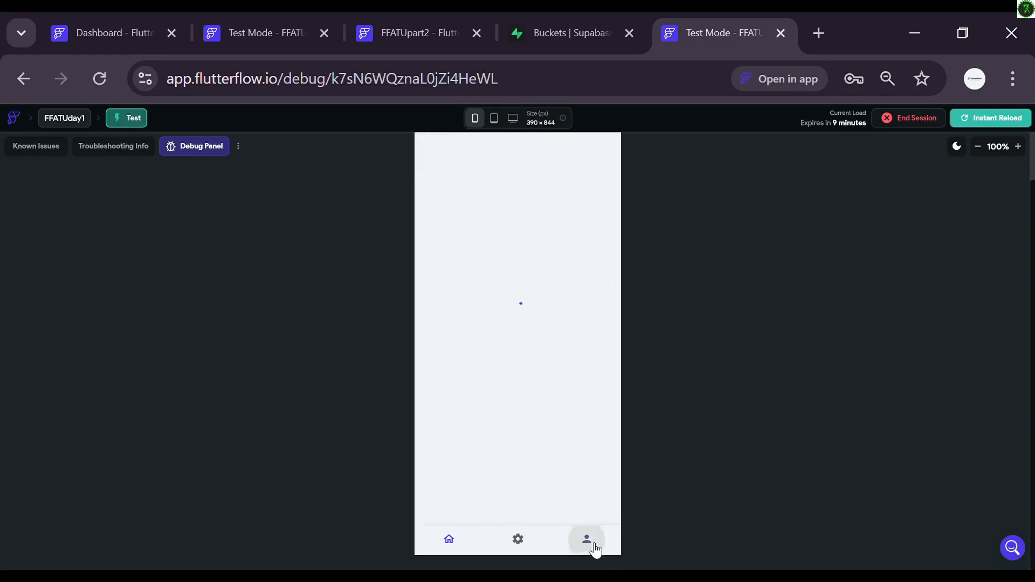
pyautogui.click(505, 261)
pyautogui.press('BackSpace')
pyautogui.press('BackSpace')
pyautogui.press('BackSpace')
pyautogui.press('BackSpace')
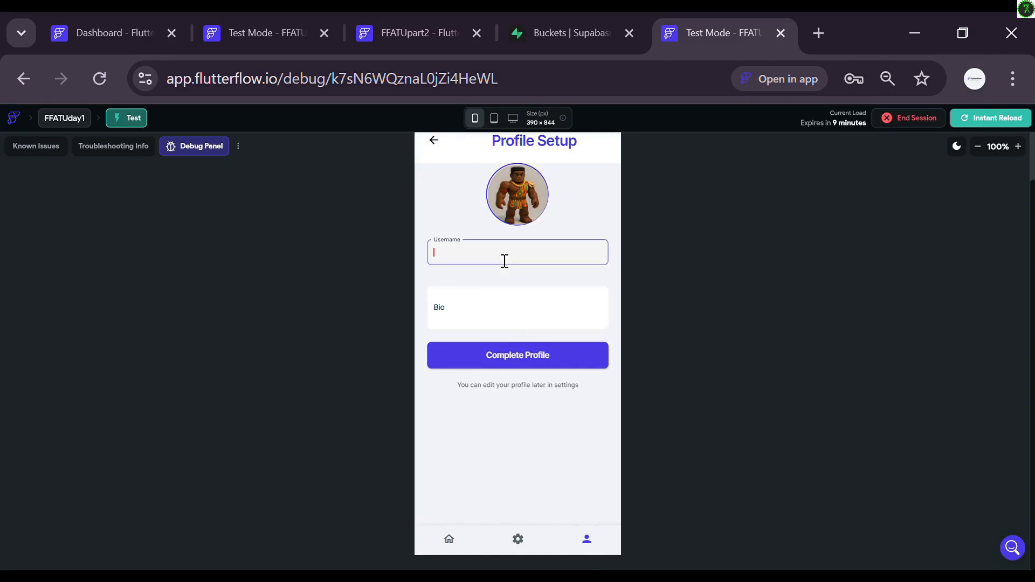
pyautogui.write('A')
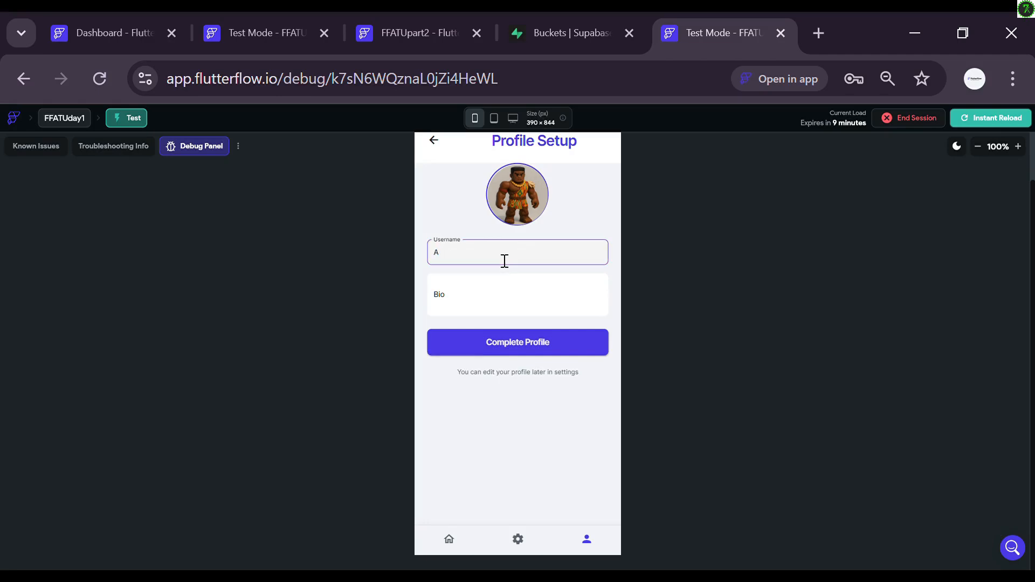
pyautogui.press('BackSpace')
pyautogui.write('FlutterFLow')
pyautogui.click(507, 213)
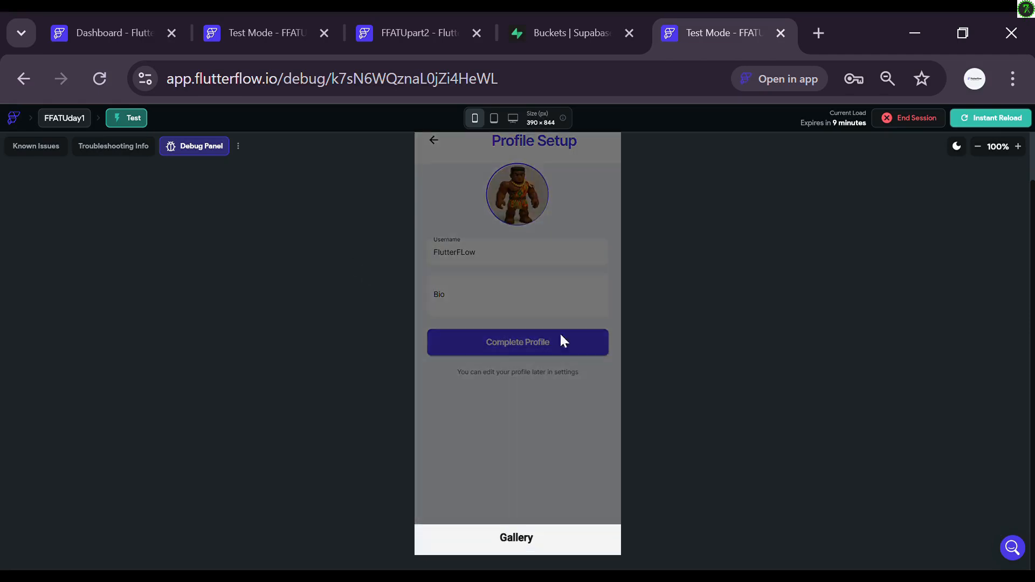
pyautogui.click(574, 542)
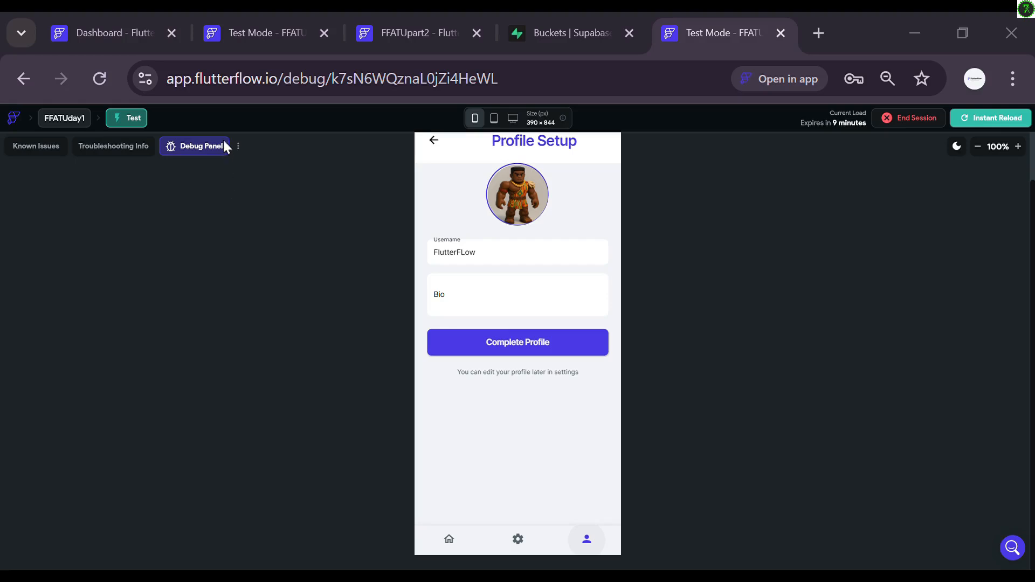
pyautogui.click(371, 398)
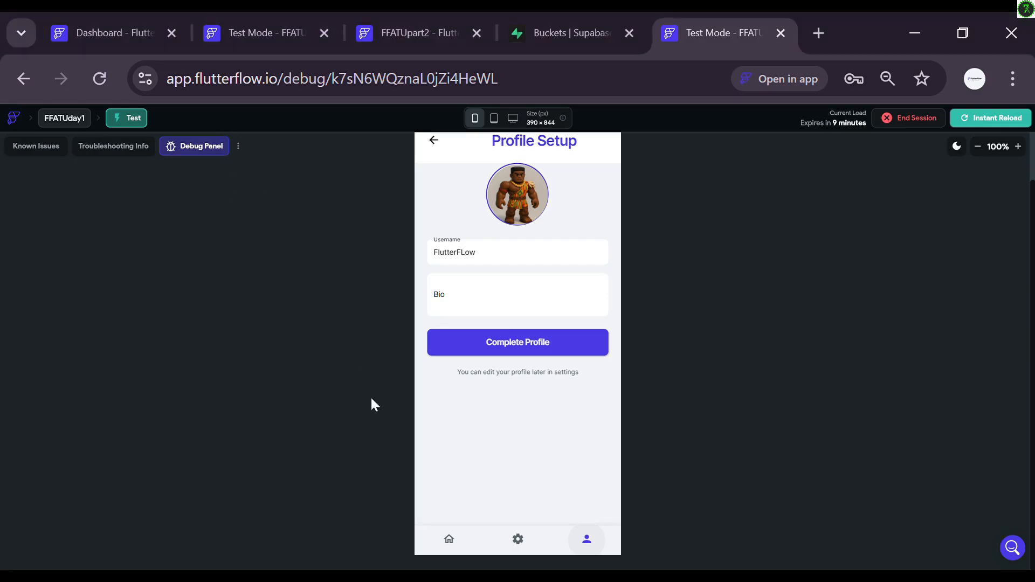
# Step: Set the bio to 'This is flutterflow ATU' and save the profile
pyautogui.click(485, 307)
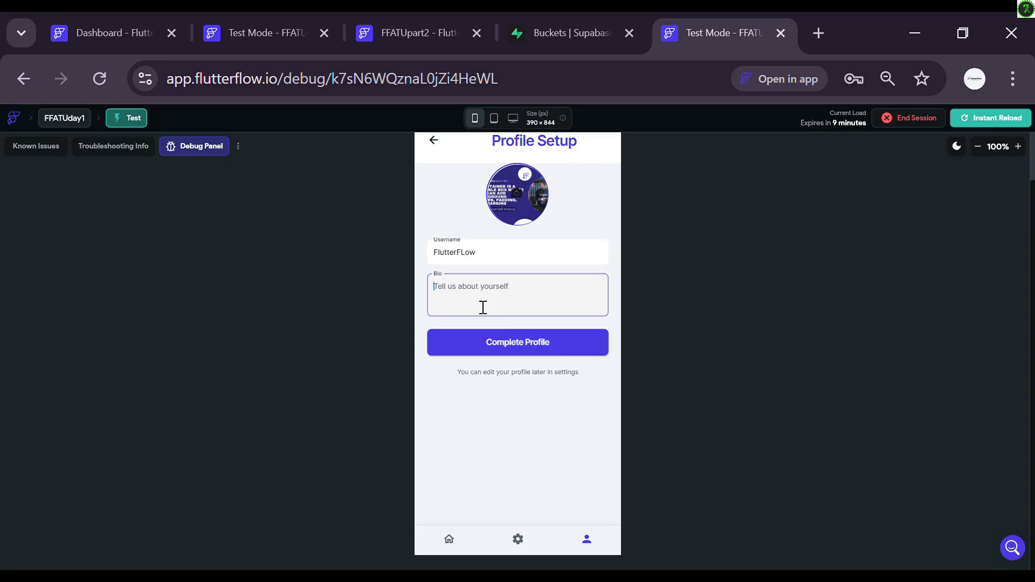
pyautogui.write('THis is')
pyautogui.hotkey('ctrl', 'a')
pyautogui.write('This is flutterflow ATU')
pyautogui.click(546, 354)
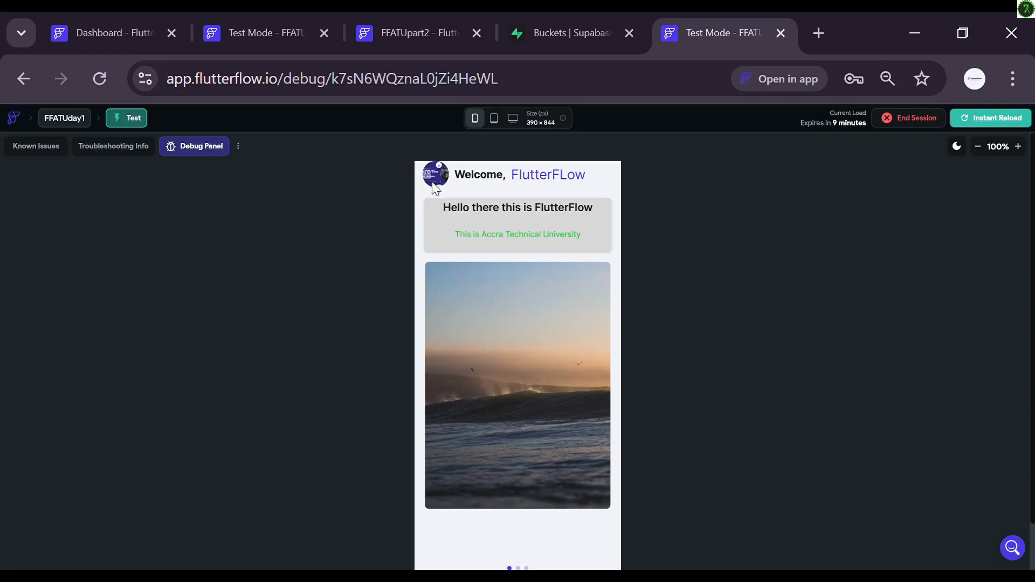
pyautogui.scroll(-1, 728, 197)
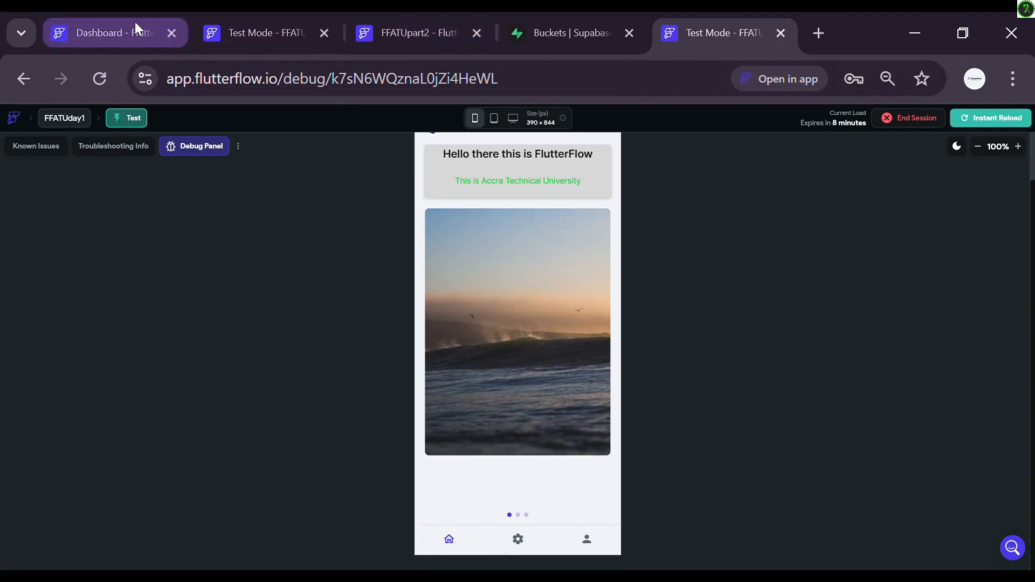
# Step: Switch to the FFATUpart2 project, look over the setting and HomePage pages, and open AI Tools
pyautogui.click(369, 19)
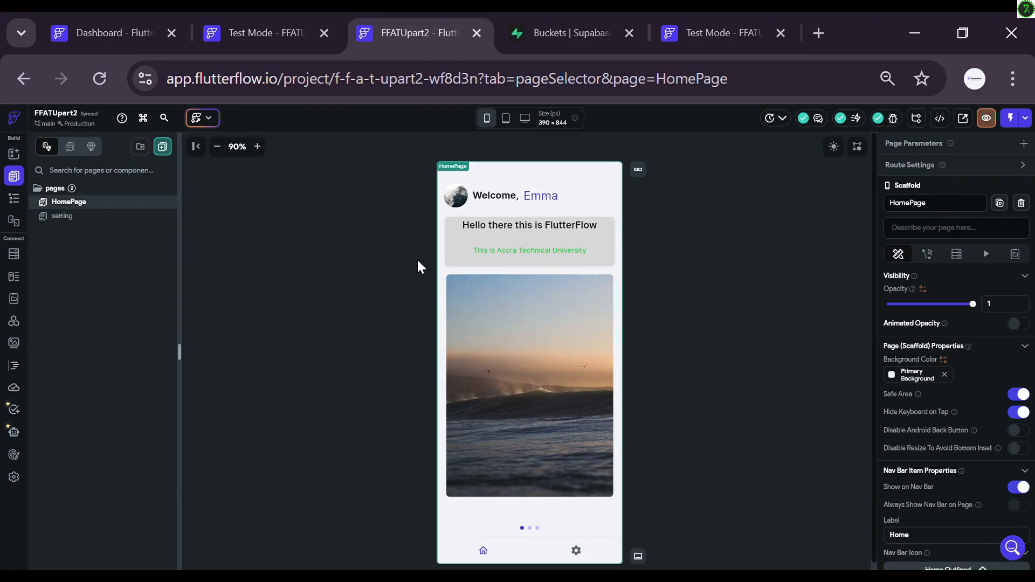
pyautogui.click(90, 216)
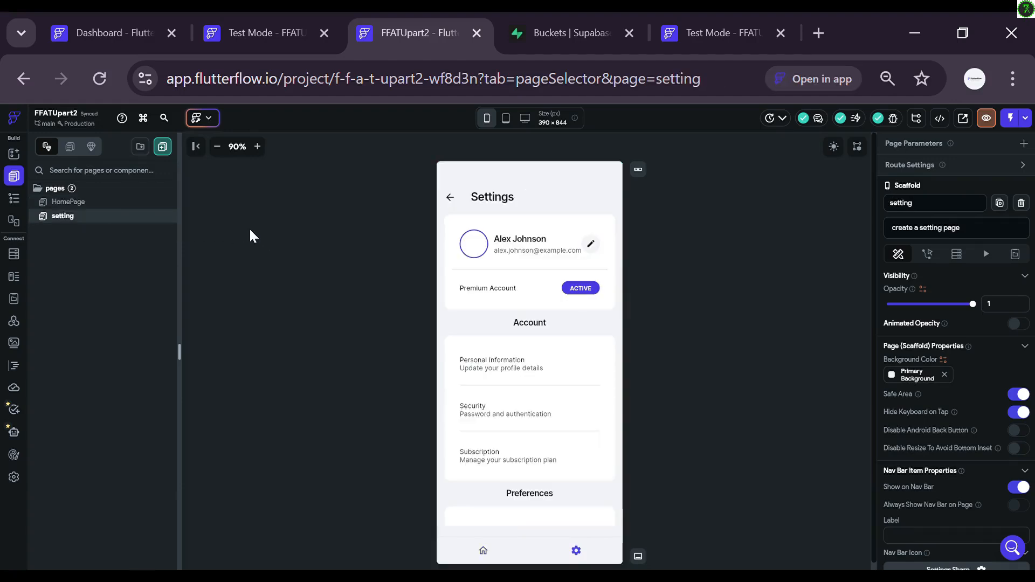
pyautogui.click(105, 204)
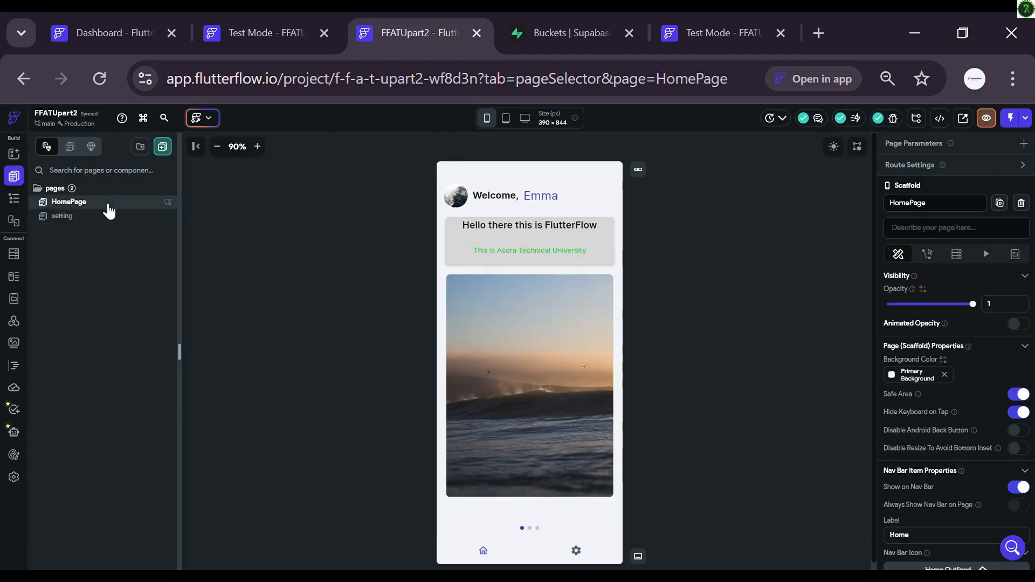
pyautogui.click(107, 218)
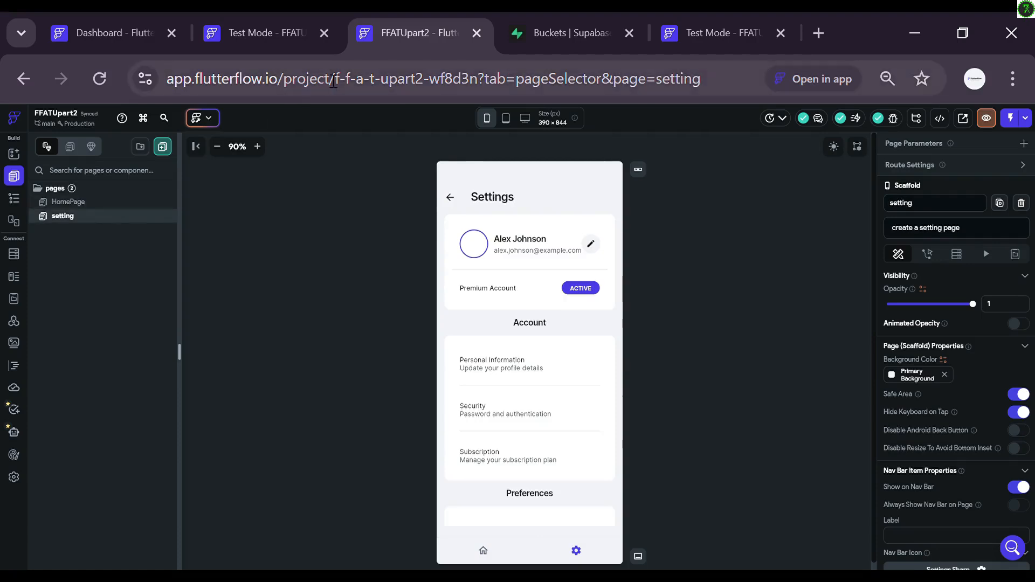
pyautogui.click(213, 119)
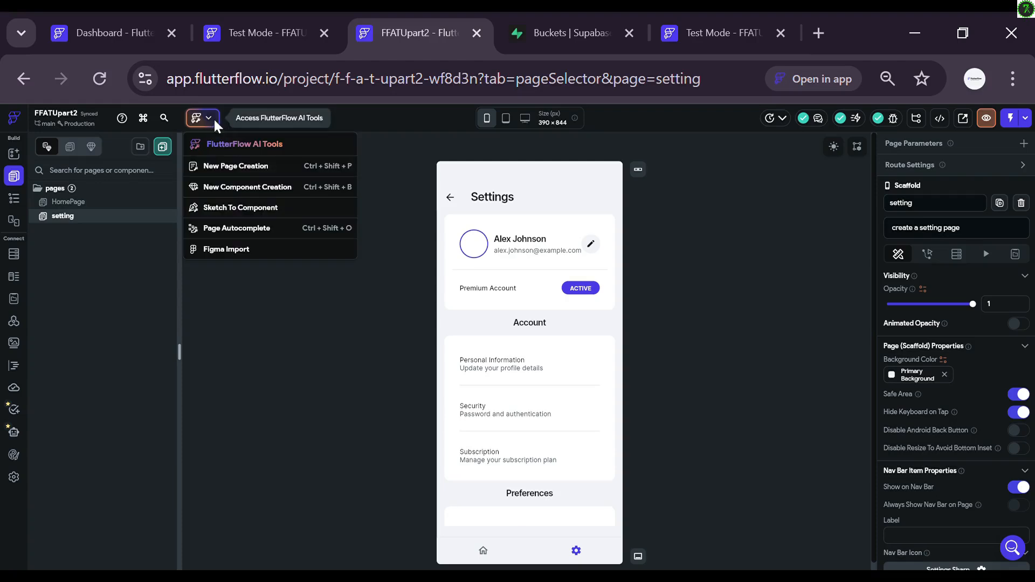
# Step: Generate an AI page from the description 'profile setup page' and preview it
pyautogui.click(248, 171)
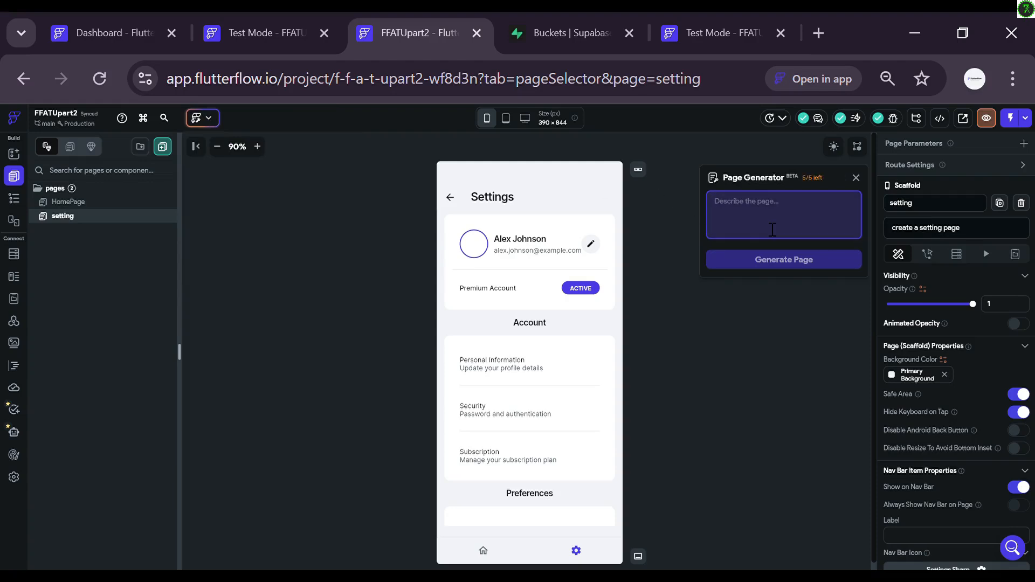
pyautogui.write('profile ')
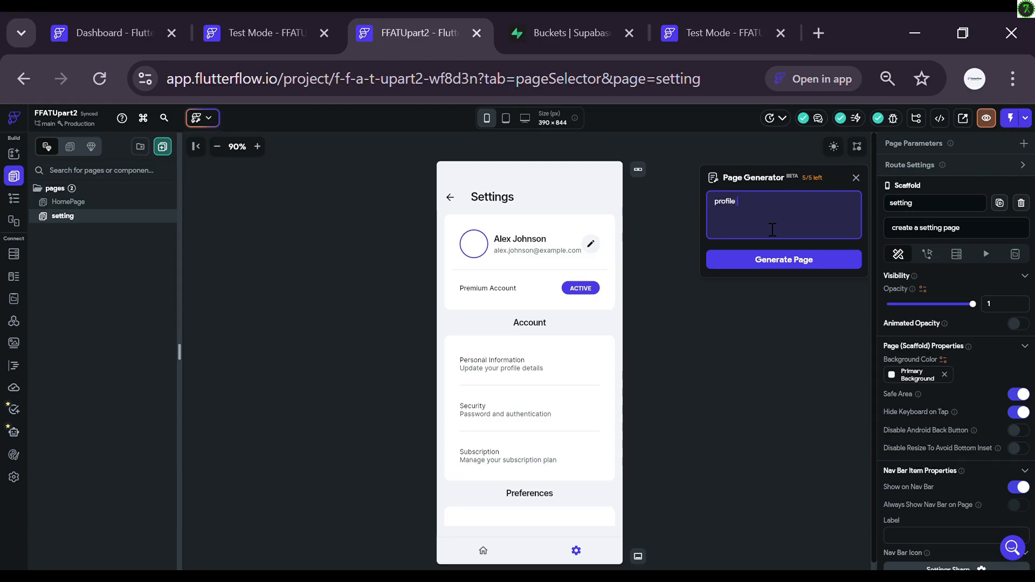
pyautogui.write('page')
pyautogui.press('BackSpace')
pyautogui.press('BackSpace')
pyautogui.press('BackSpace')
pyautogui.press('BackSpace')
pyautogui.press('BackSpace')
pyautogui.write('setup page')
pyautogui.click(757, 259)
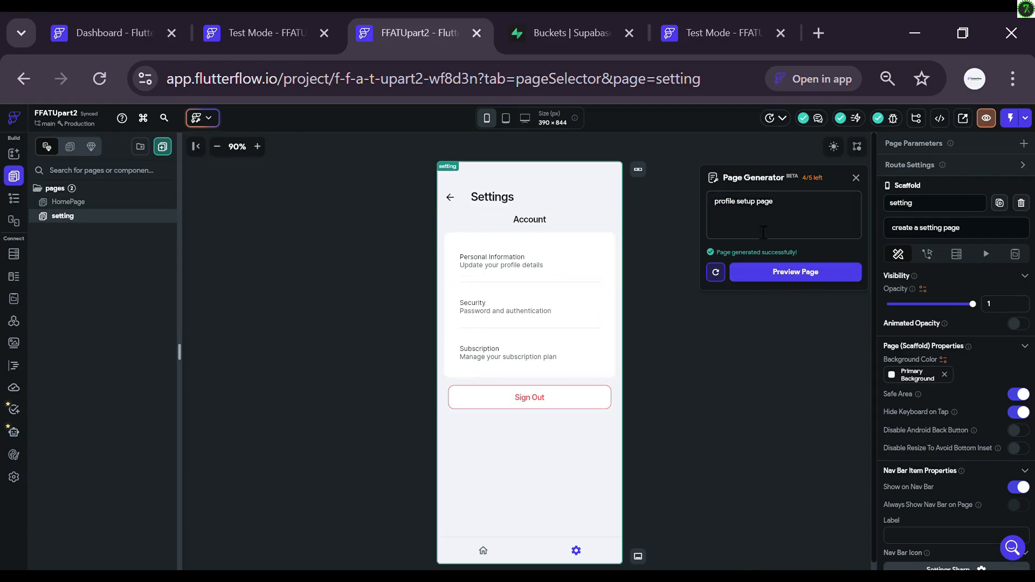
pyautogui.click(765, 274)
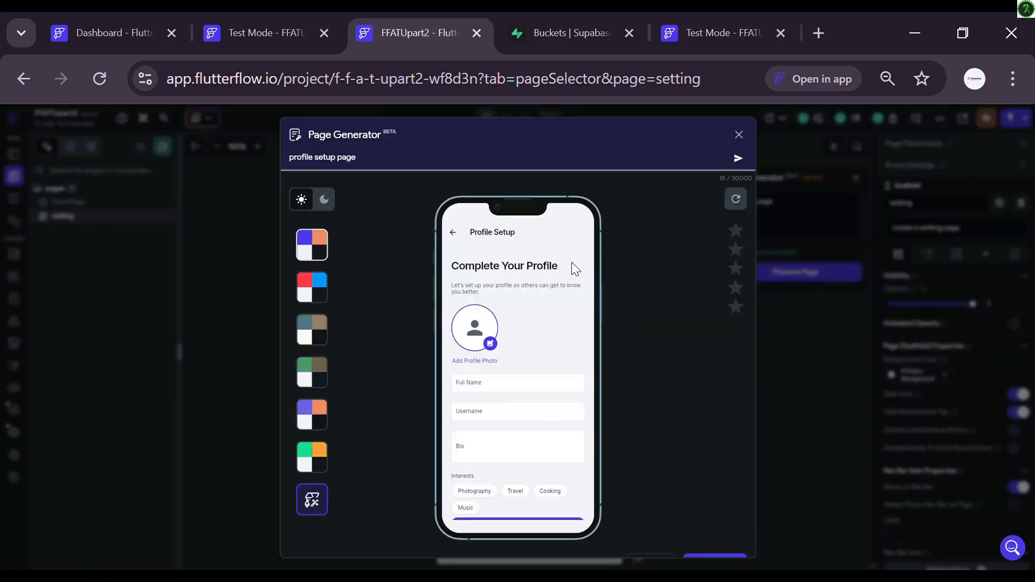
pyautogui.scroll(-1, 571, 262)
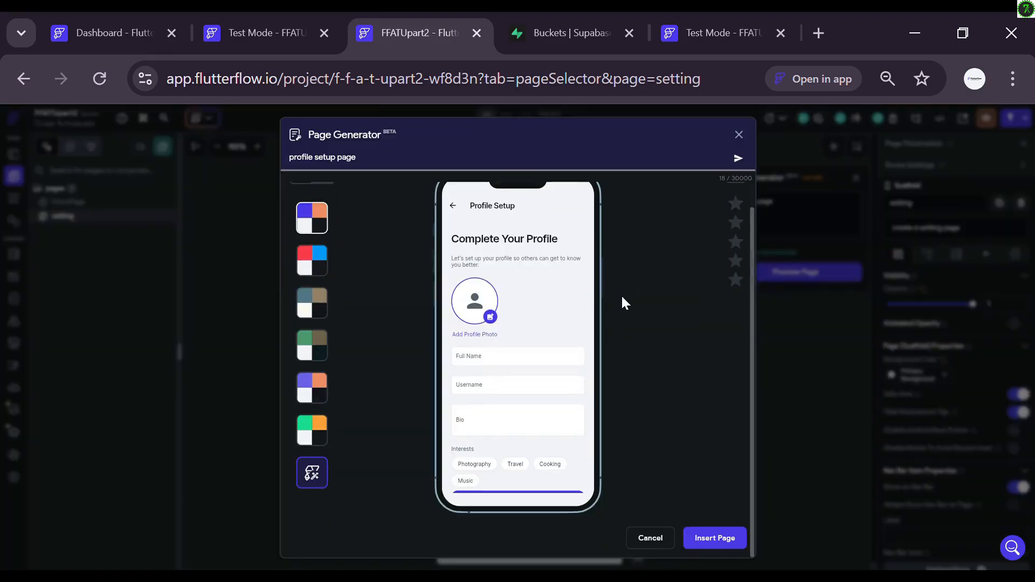
# Step: Insert the generated page as profileSetup and rate it five stars
pyautogui.click(713, 539)
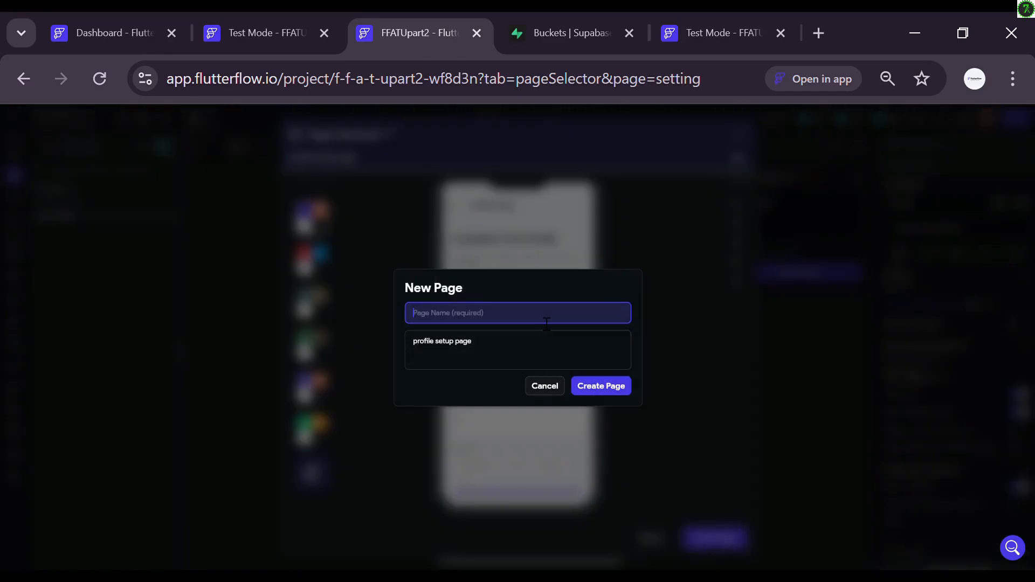
pyautogui.write('profileSetup')
pyautogui.click(605, 397)
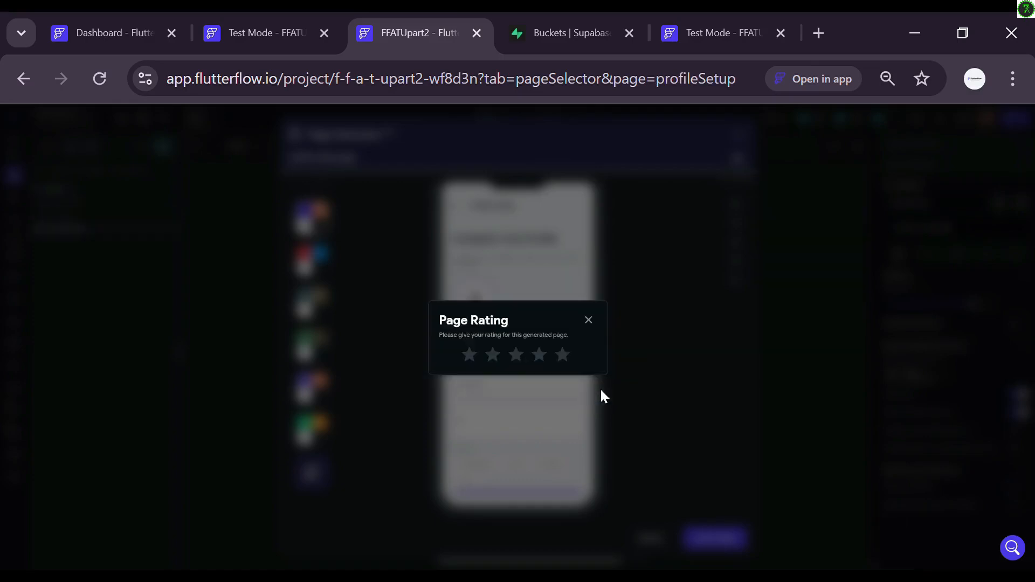
pyautogui.click(563, 353)
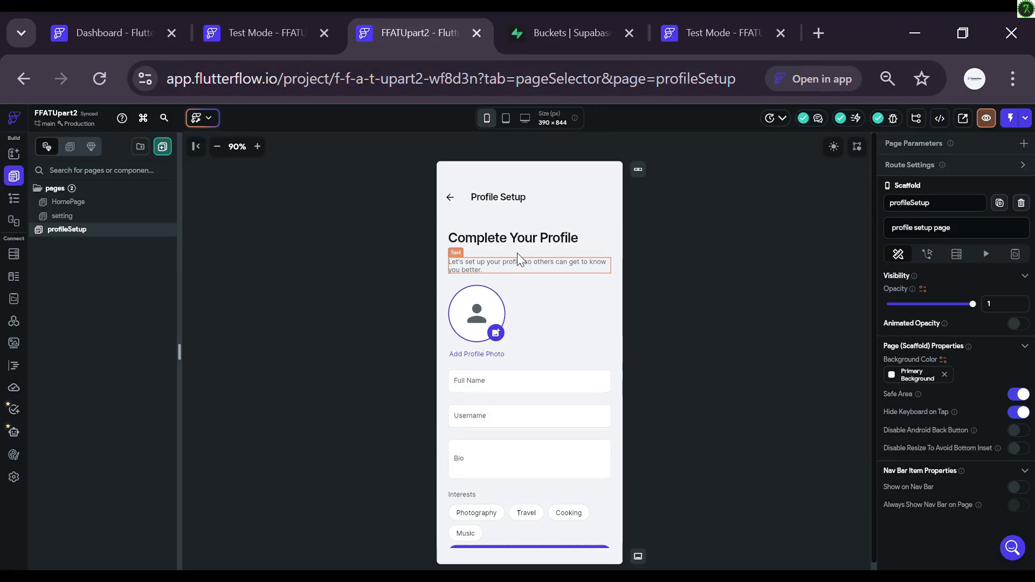
# Step: Duplicate the profileSetup page and rename the copy to profileEdit
pyautogui.rightClick(66, 230)
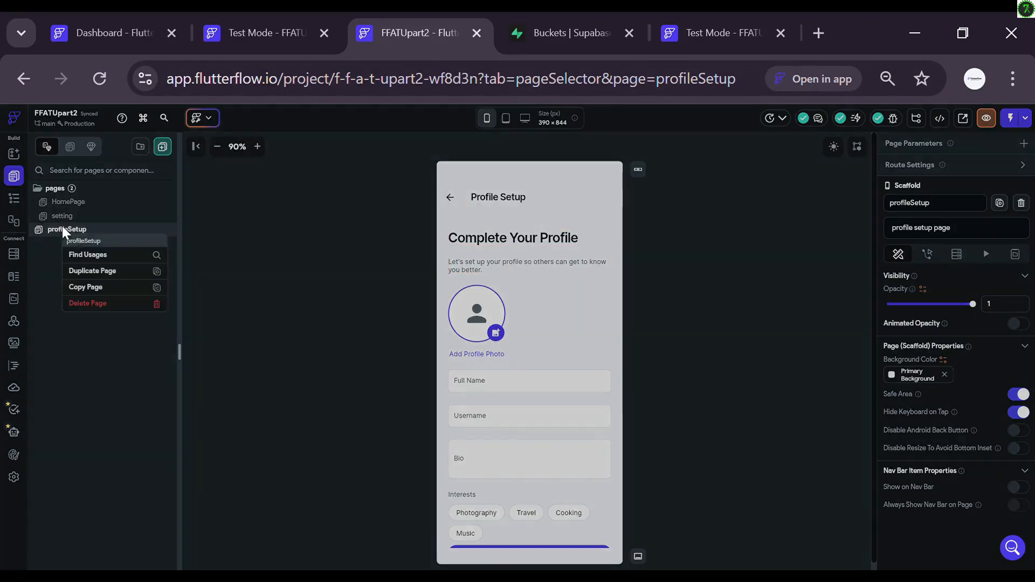
pyautogui.click(115, 271)
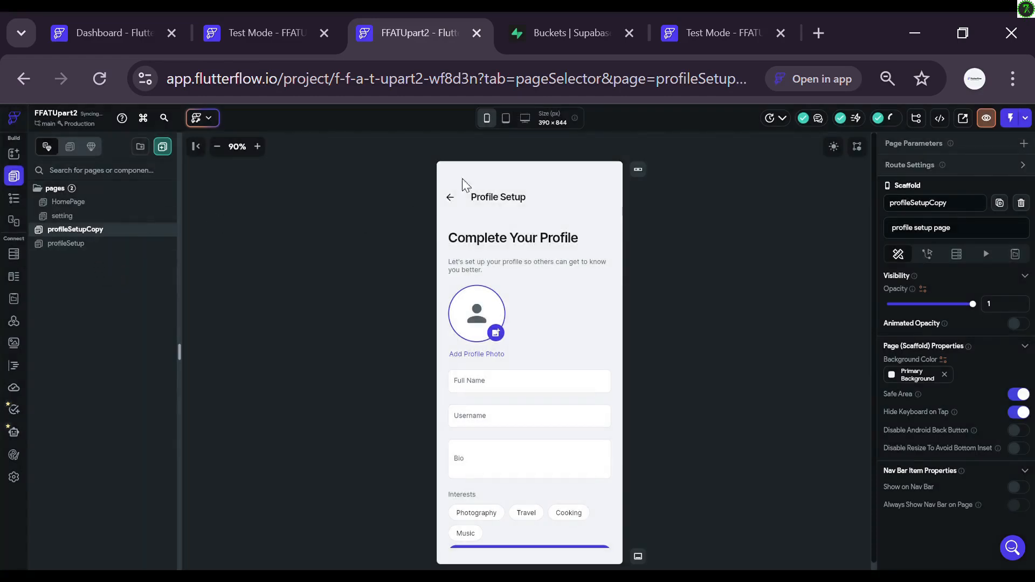
pyautogui.click(954, 213)
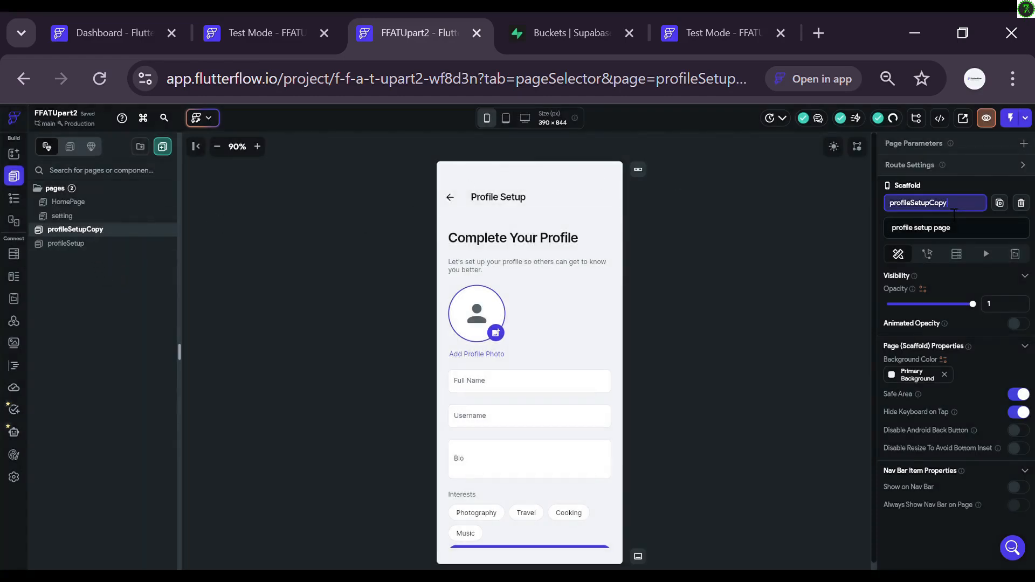
pyautogui.doubleClick(954, 213)
pyautogui.write('profileEdit')
pyautogui.press('Return')
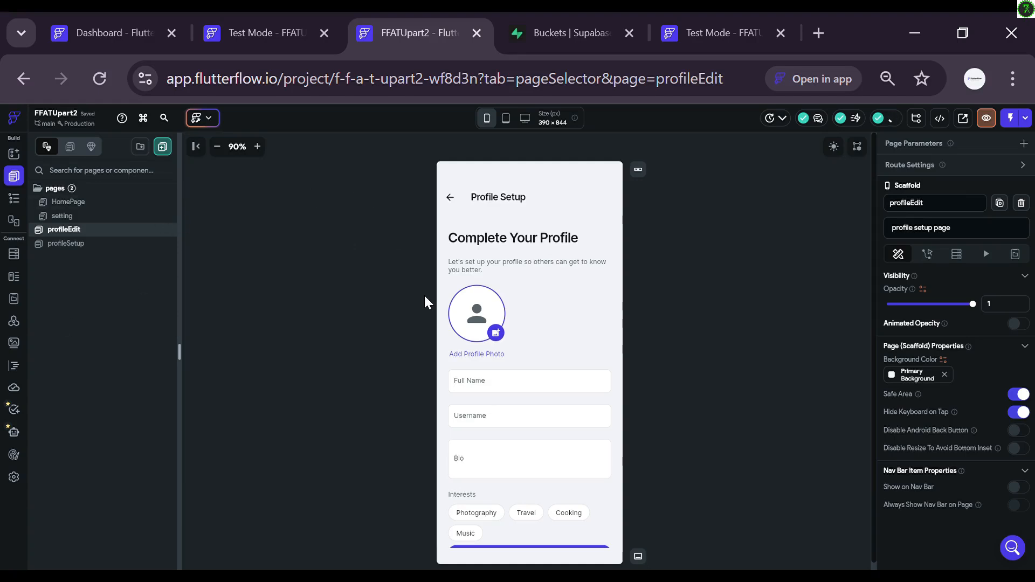
# Step: On profileEdit, delete the heading, subtitle, Full Name field, Interests label and interest chips
pyautogui.click(501, 239)
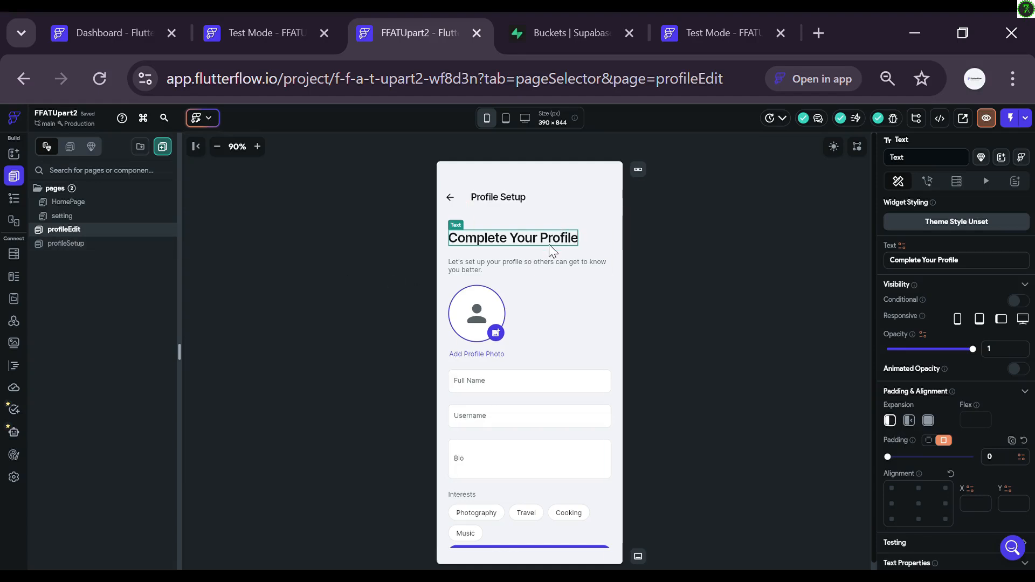
pyautogui.press('Delete')
pyautogui.click(513, 241)
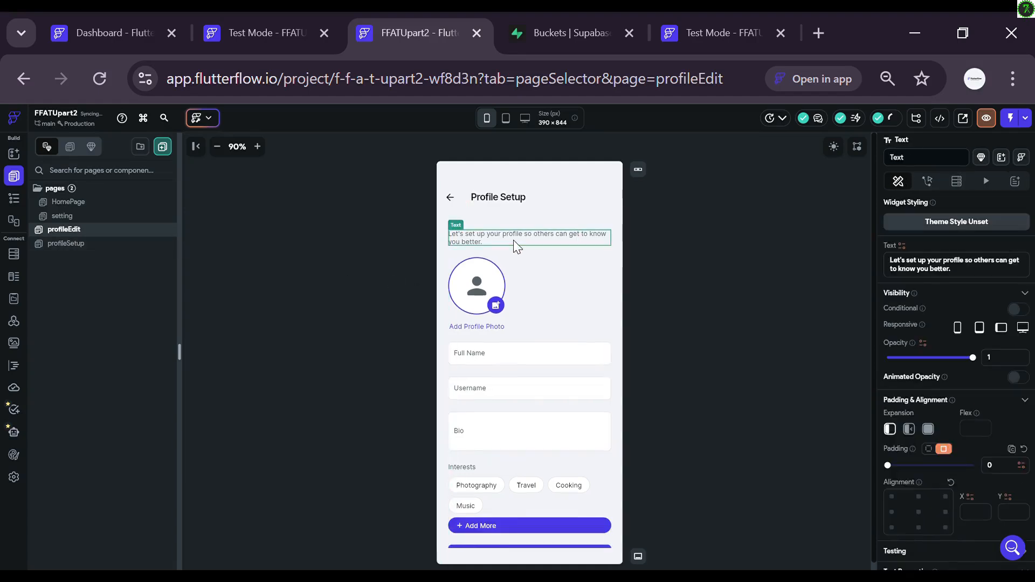
pyautogui.press('Delete')
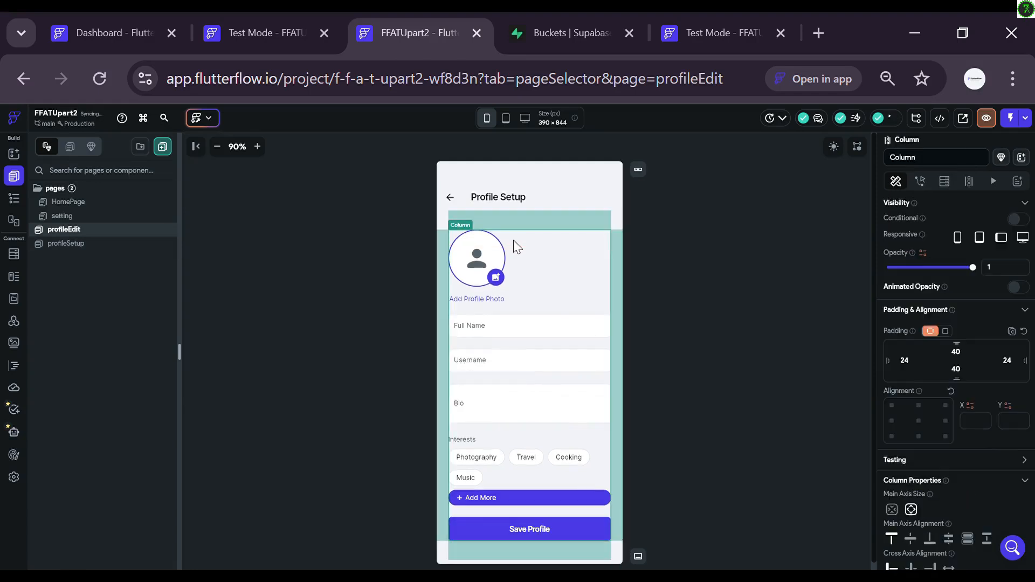
pyautogui.click(484, 323)
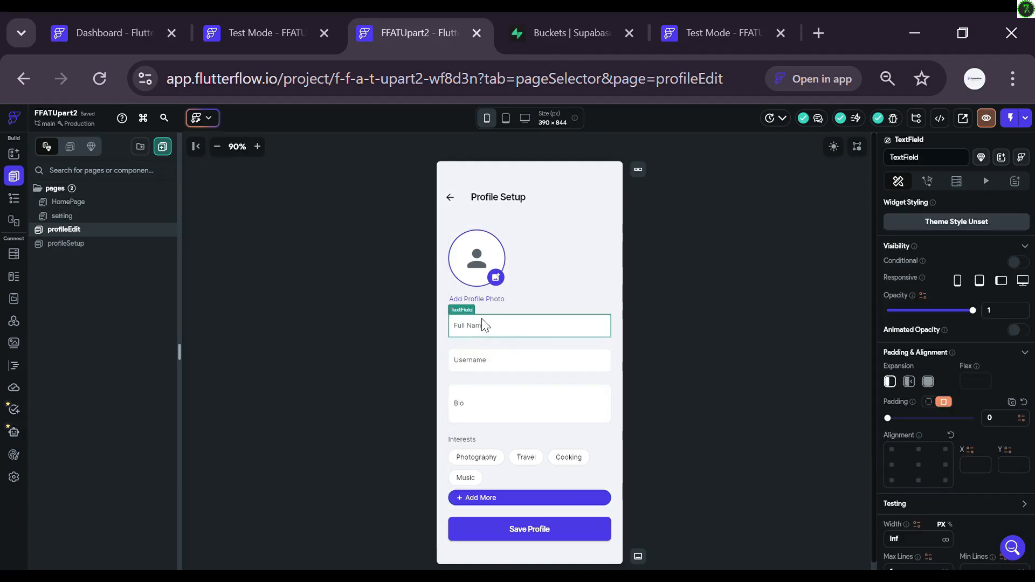
pyautogui.press('Delete')
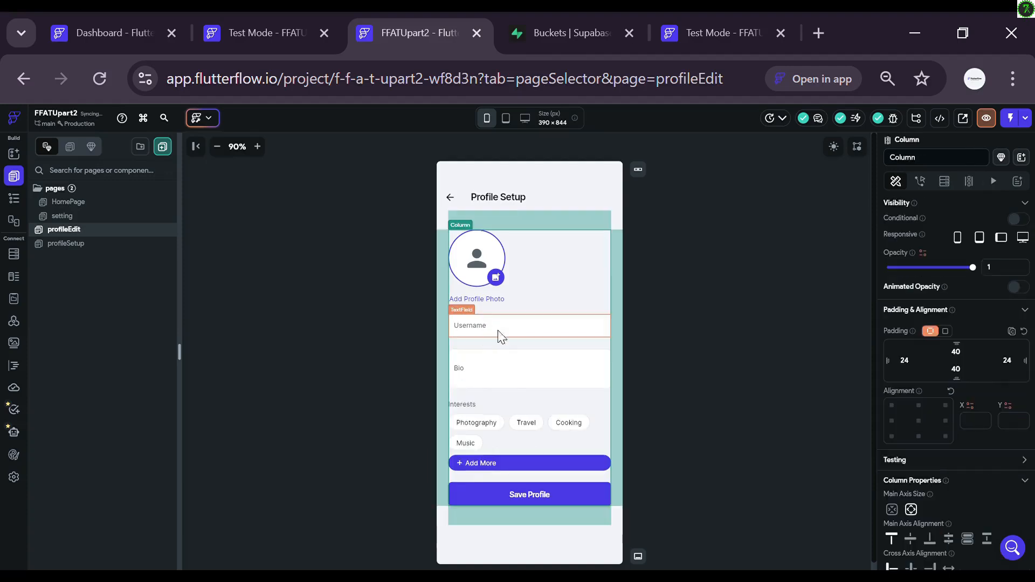
pyautogui.click(473, 408)
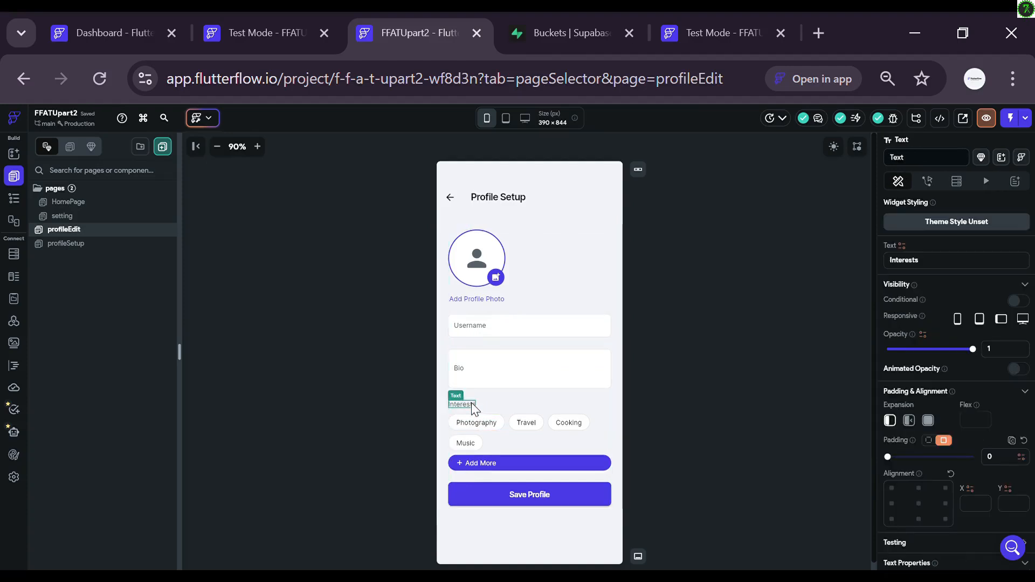
pyautogui.press('Delete')
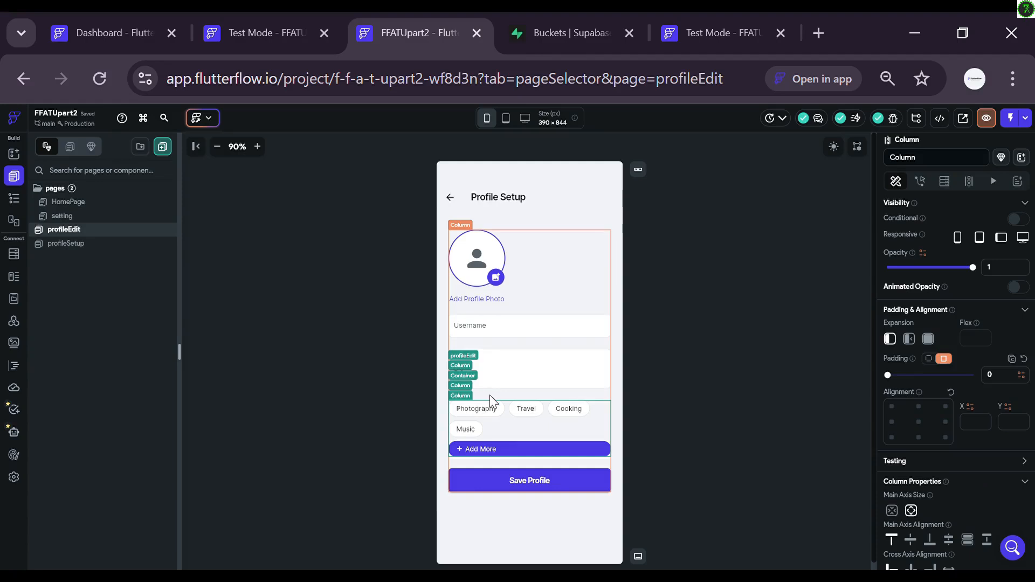
pyautogui.click(490, 396)
pyautogui.press('Delete')
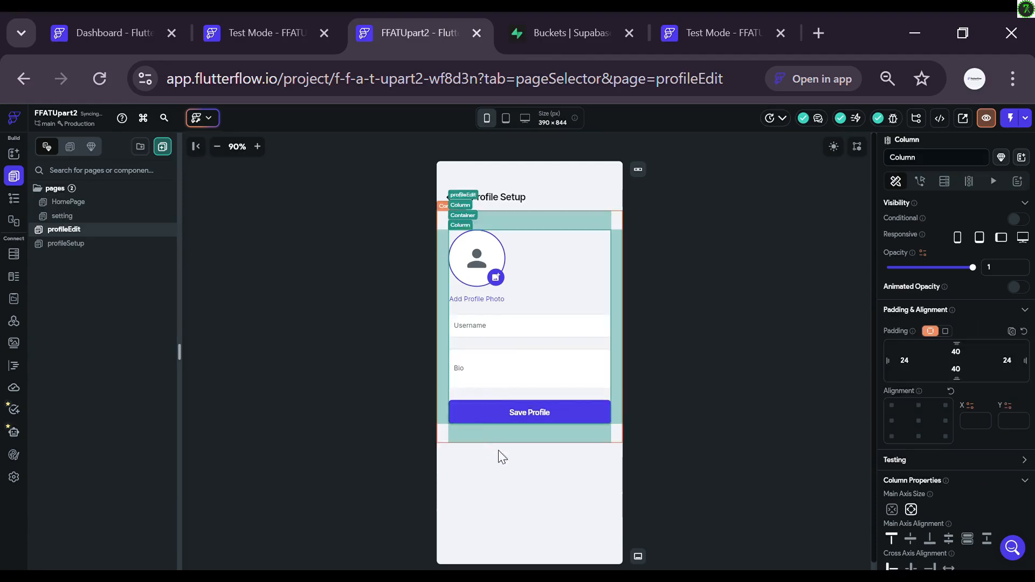
# Step: Inspect the avatar's icon, container and stack widgets on profileEdit
pyautogui.click(416, 265)
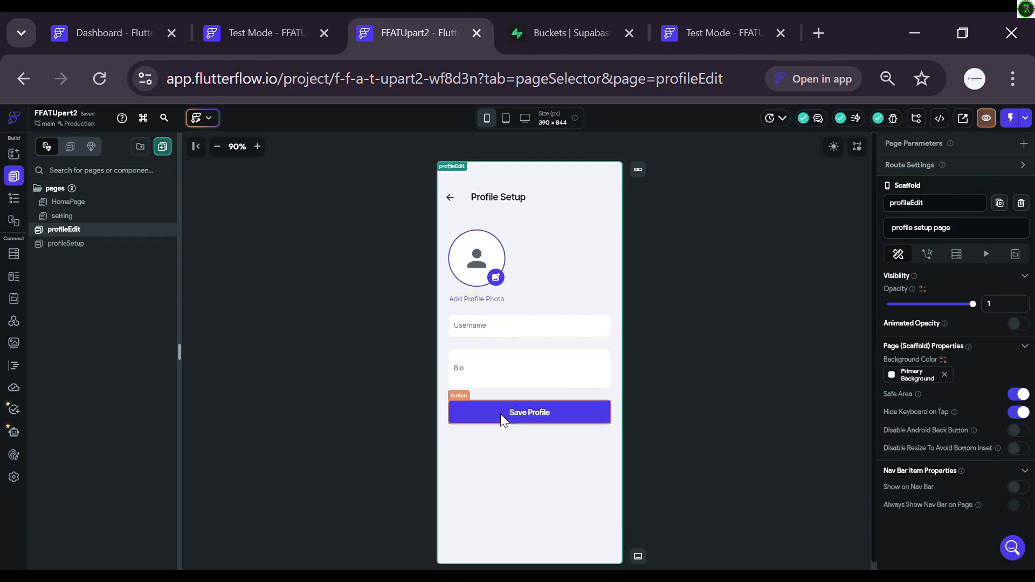
pyautogui.click(501, 285)
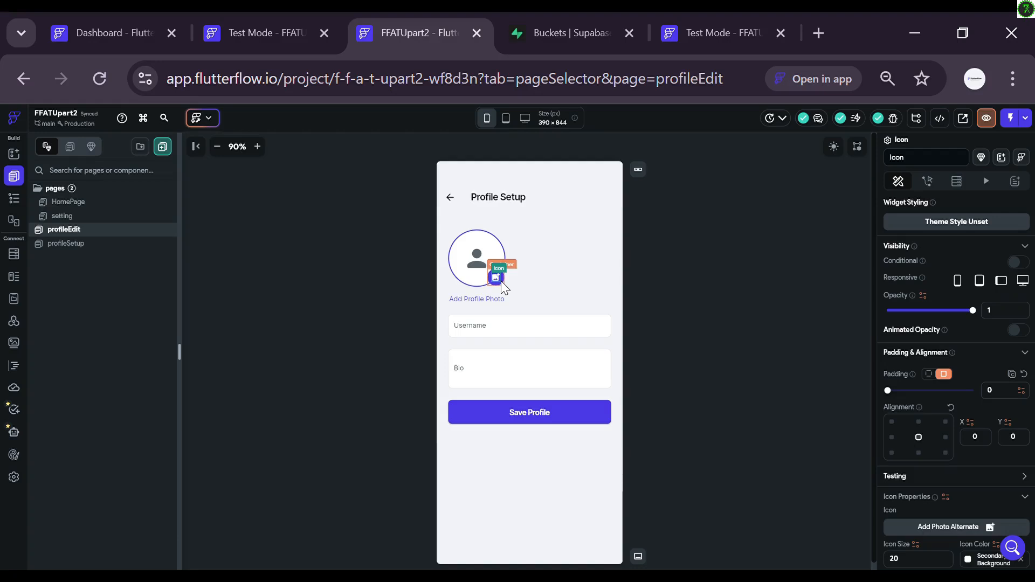
pyautogui.click(501, 286)
pyautogui.click(500, 281)
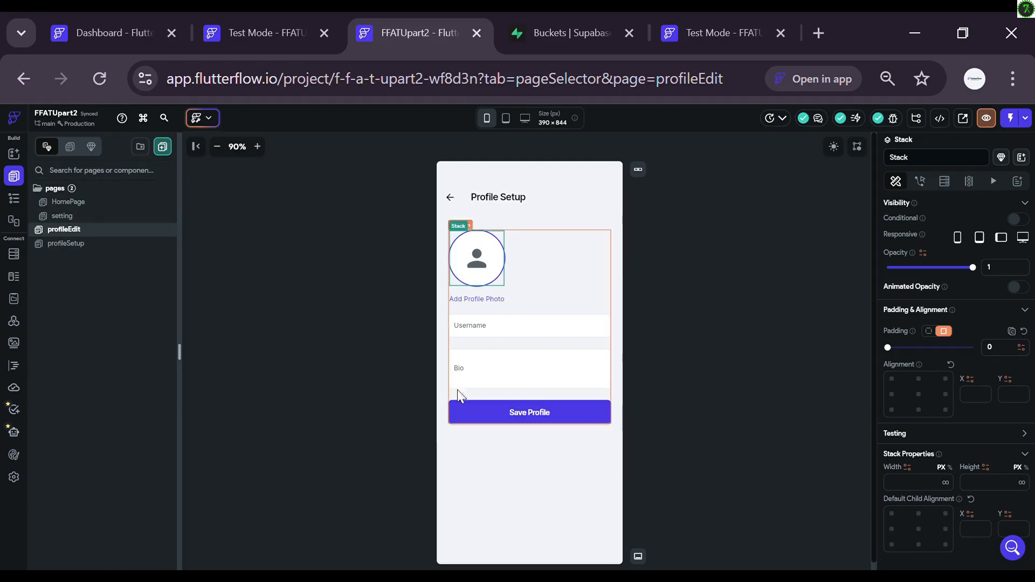
# Step: On profileSetup, delete the Full Name field, Interests label and the interest chips column
pyautogui.click(108, 244)
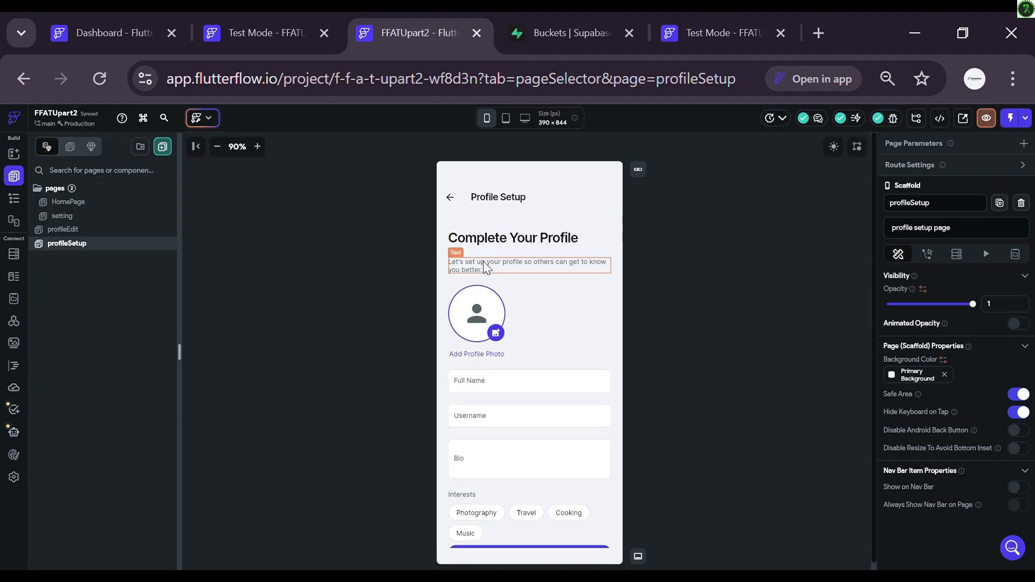
pyautogui.click(485, 381)
pyautogui.press('Delete')
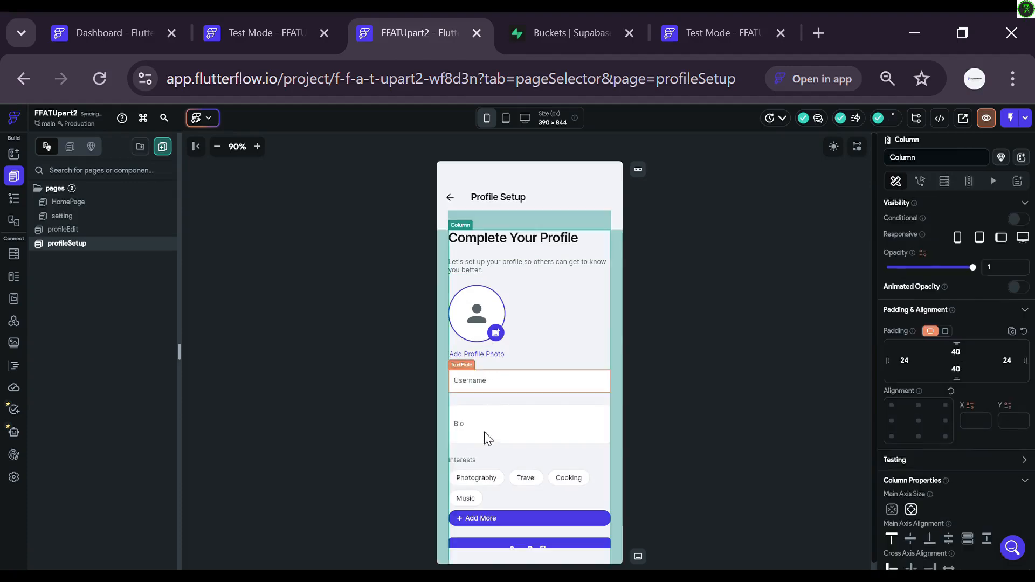
pyautogui.click(476, 460)
pyautogui.press('Delete')
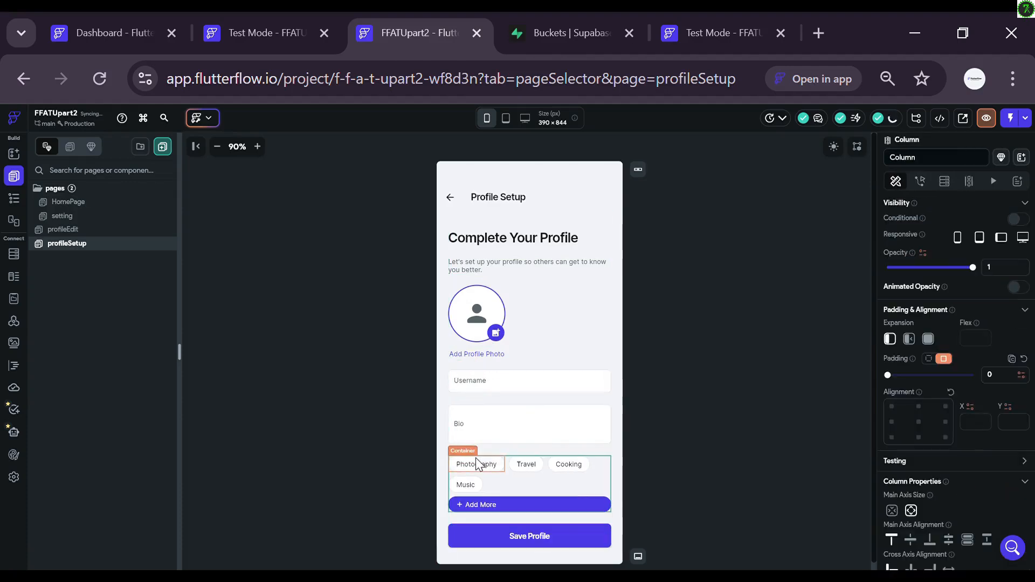
pyautogui.click(474, 458)
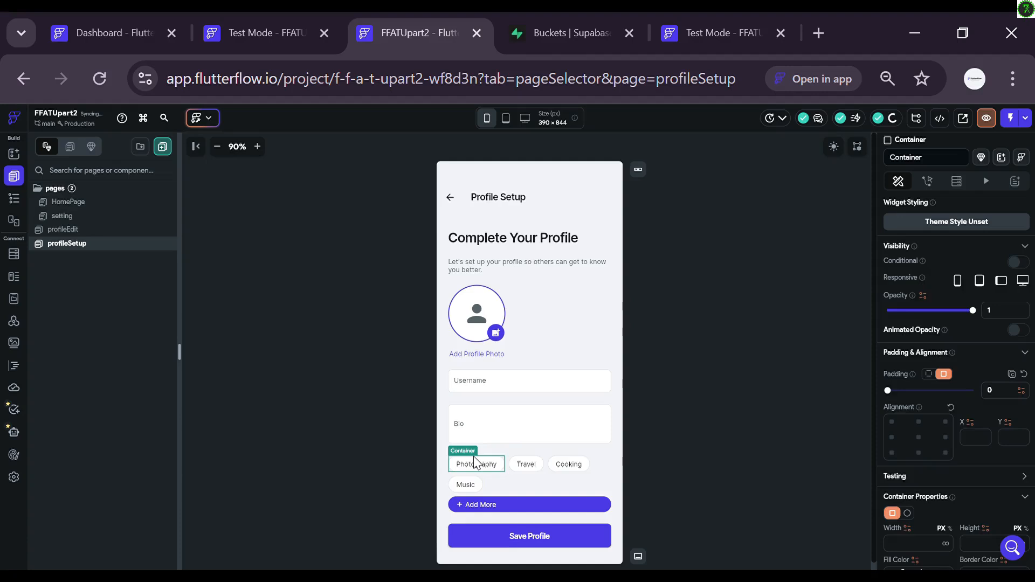
pyautogui.press('Delete')
pyautogui.moveTo(464, 453)
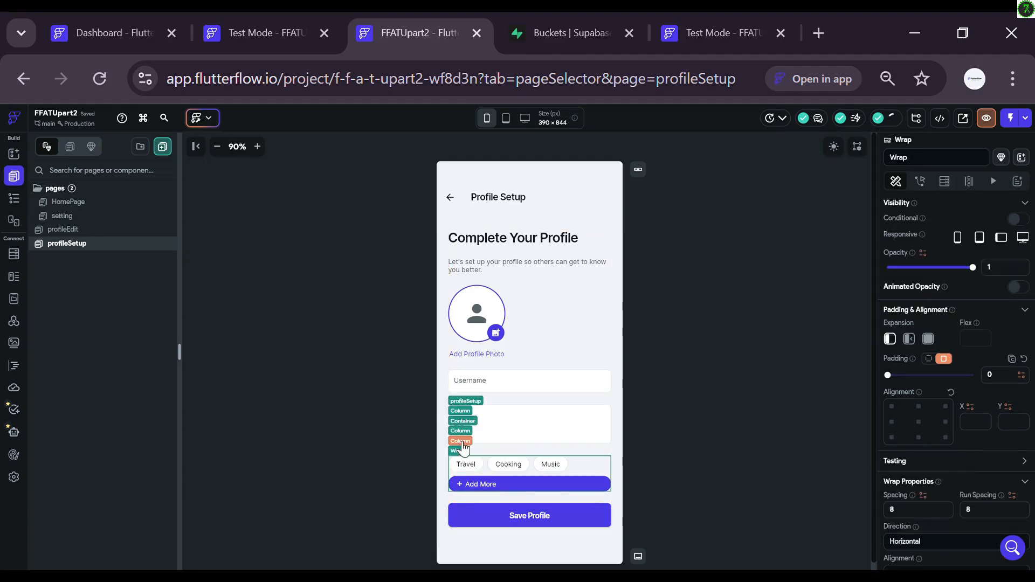
pyautogui.click(457, 441)
pyautogui.press('Delete')
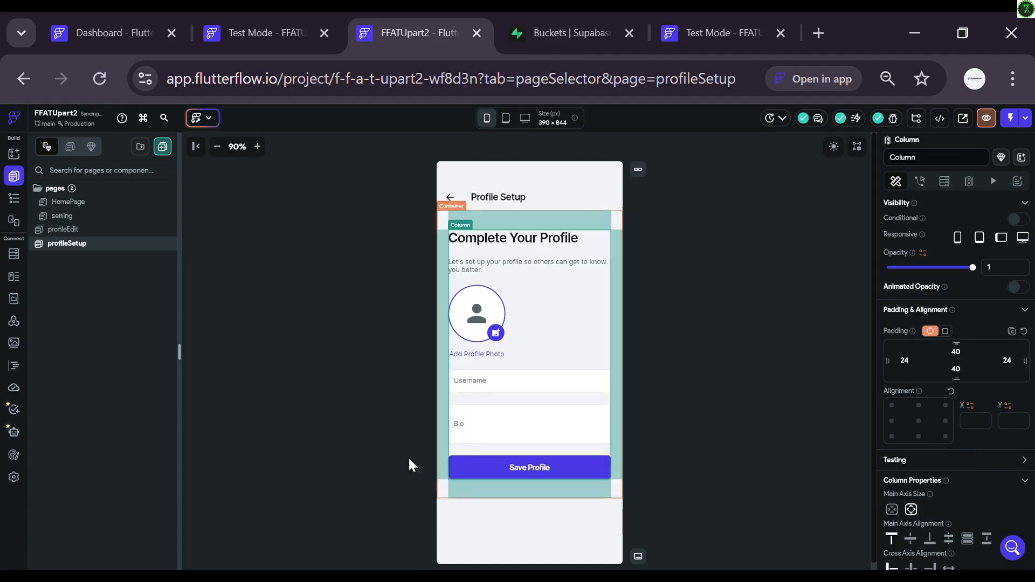
pyautogui.click(383, 396)
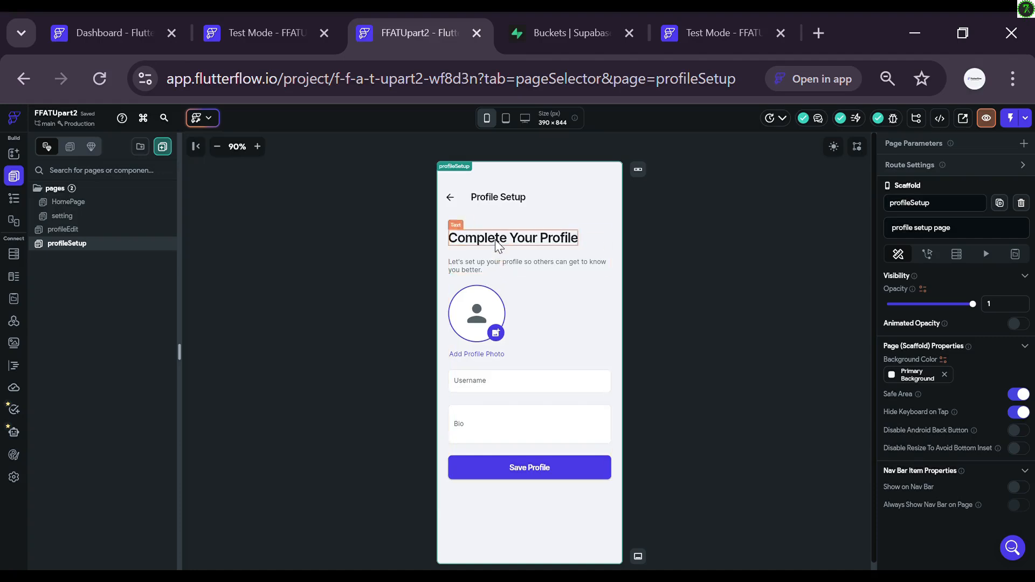
# Step: On profileEdit, edit the title text so it reads 'Profile Edit'
pyautogui.click(84, 230)
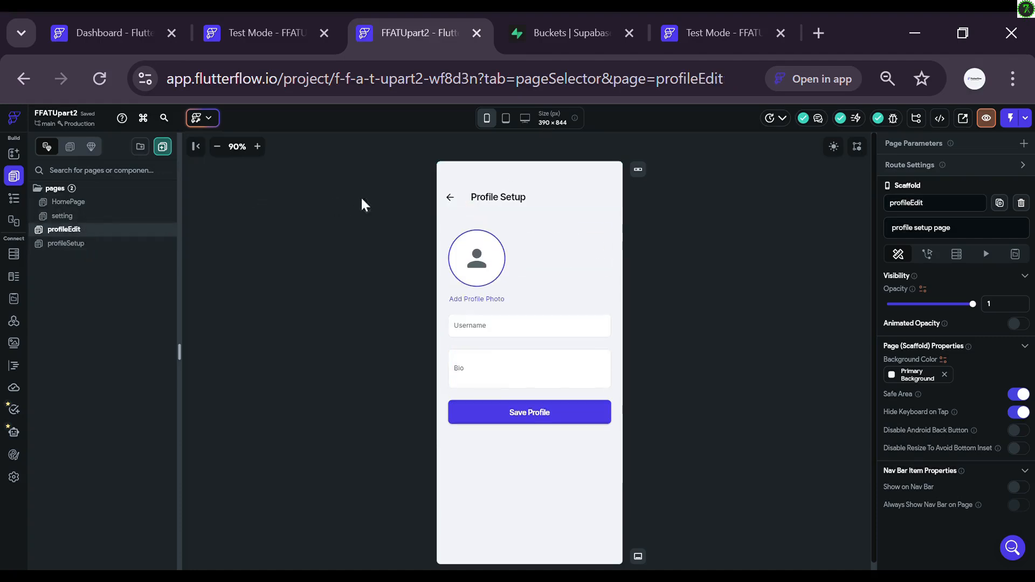
pyautogui.click(512, 199)
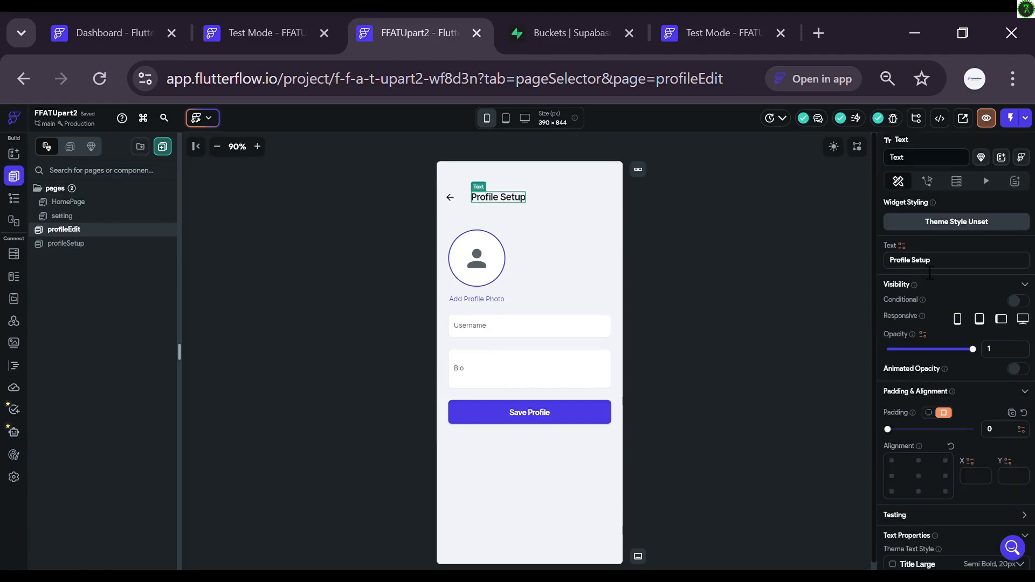
pyautogui.press('Right')
pyautogui.press('Right')
pyautogui.press('BackSpace')
pyautogui.press('BackSpace')
pyautogui.press('BackSpace')
pyautogui.press('BackSpace')
pyautogui.press('BackSpace')
pyautogui.write('Edit')
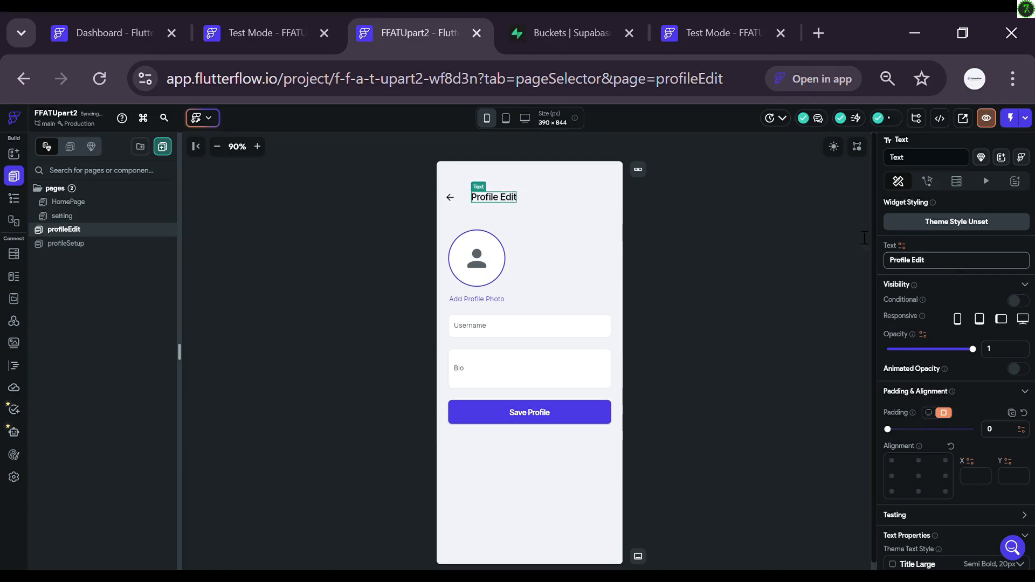
pyautogui.click(689, 262)
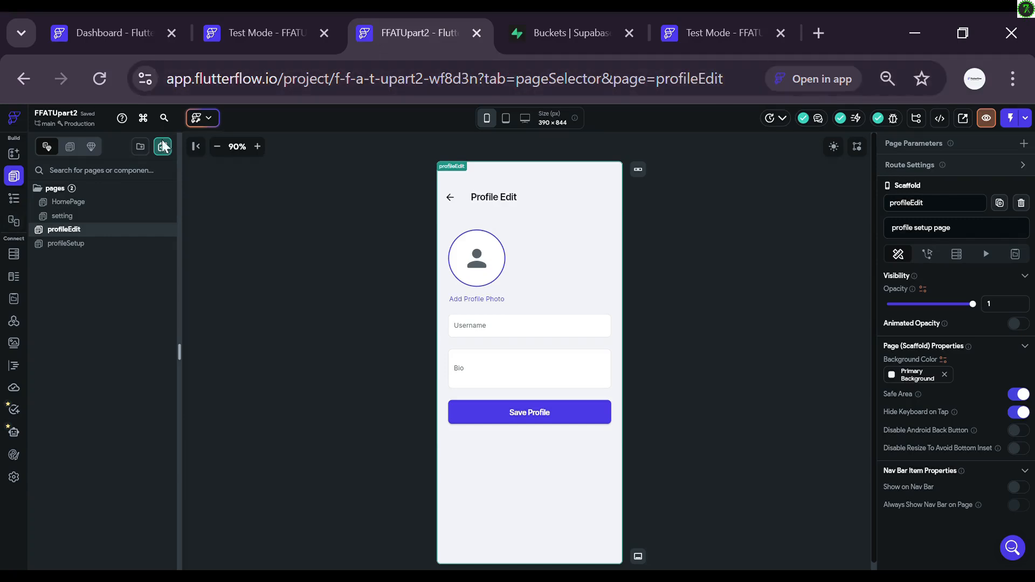
# Step: Generate an AI login page from the prompt 'Iogin pag' and preview it
pyautogui.click(210, 119)
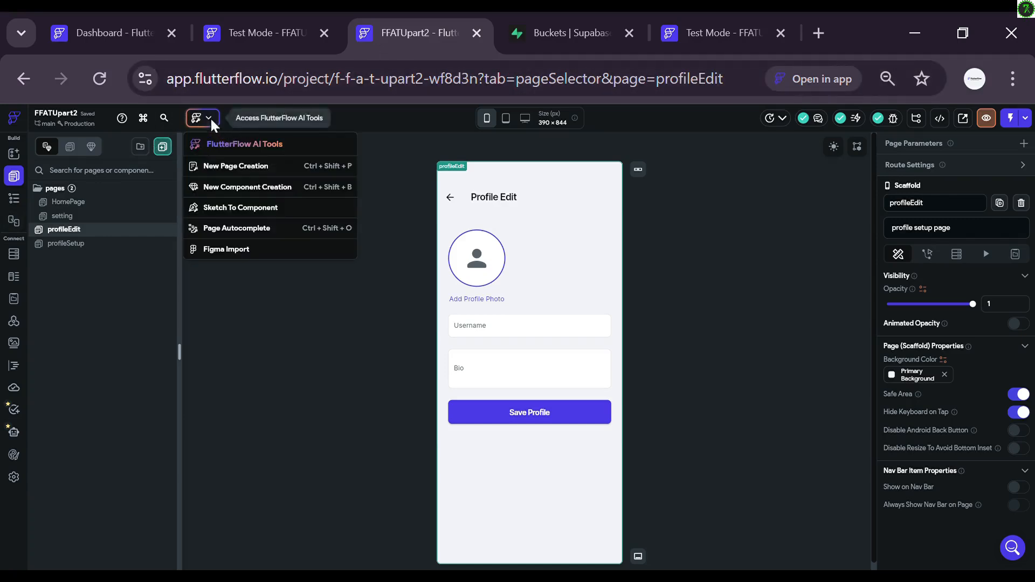
pyautogui.click(231, 165)
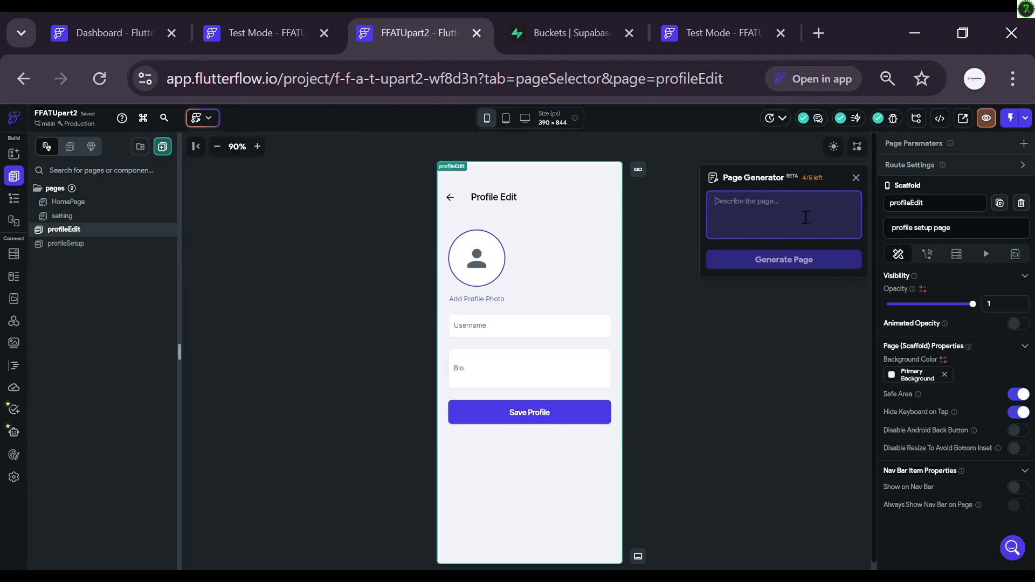
pyautogui.write('I')
pyautogui.write('ogin page')
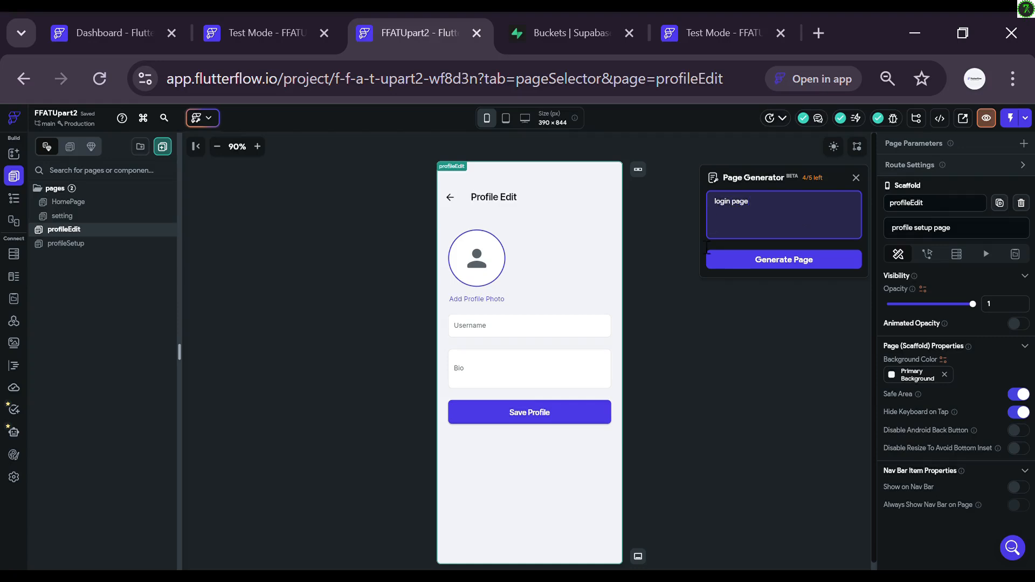
pyautogui.click(739, 264)
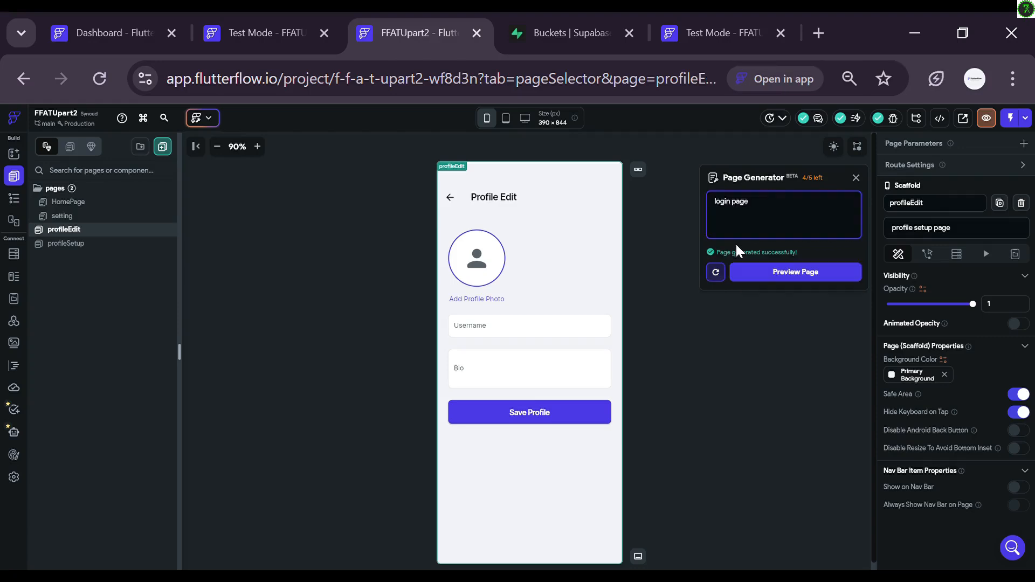
pyautogui.click(775, 280)
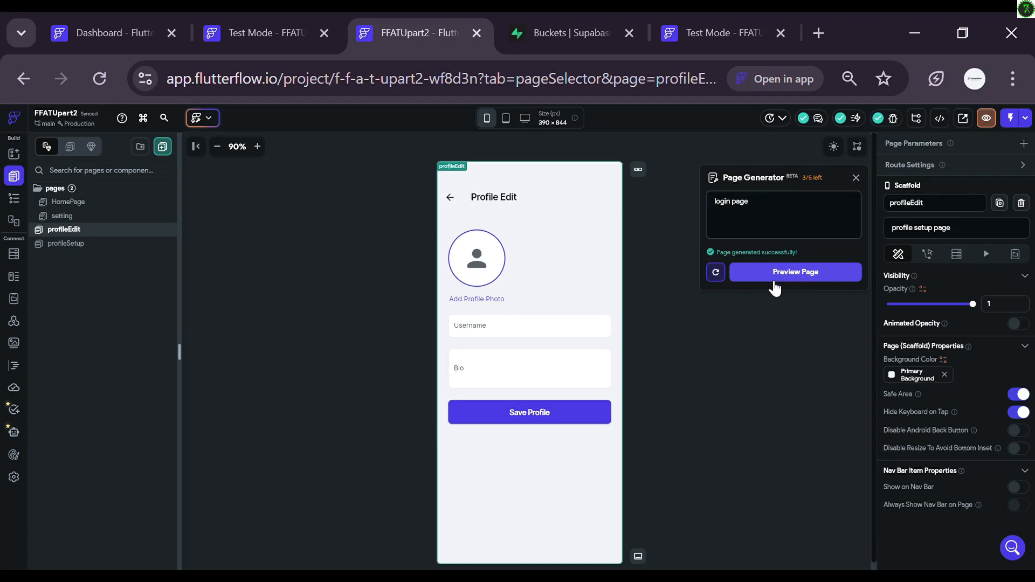
pyautogui.click(774, 275)
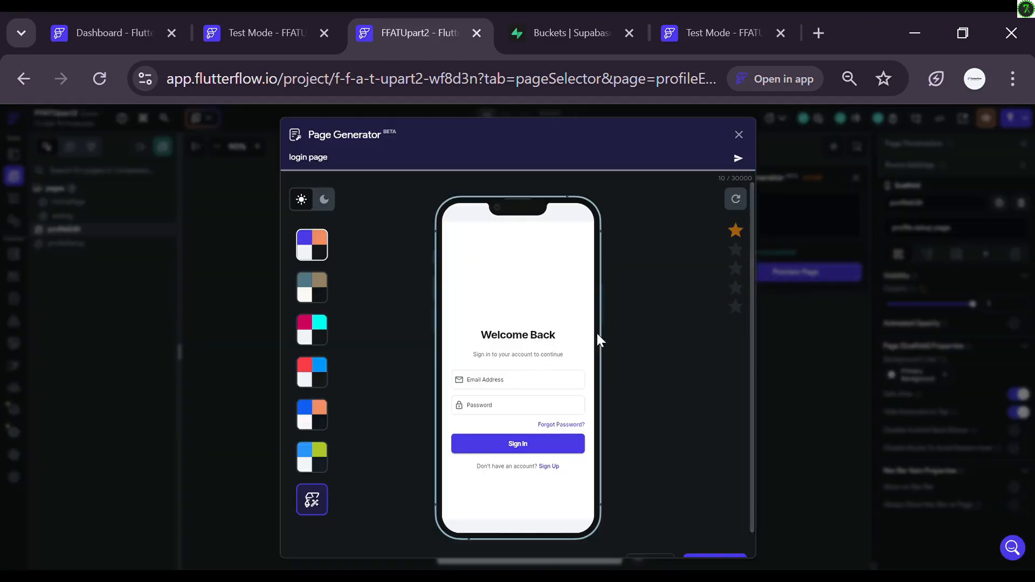
# Step: Insert the generated page as loginPage, rate it five stars, and start another AI page
pyautogui.click(711, 538)
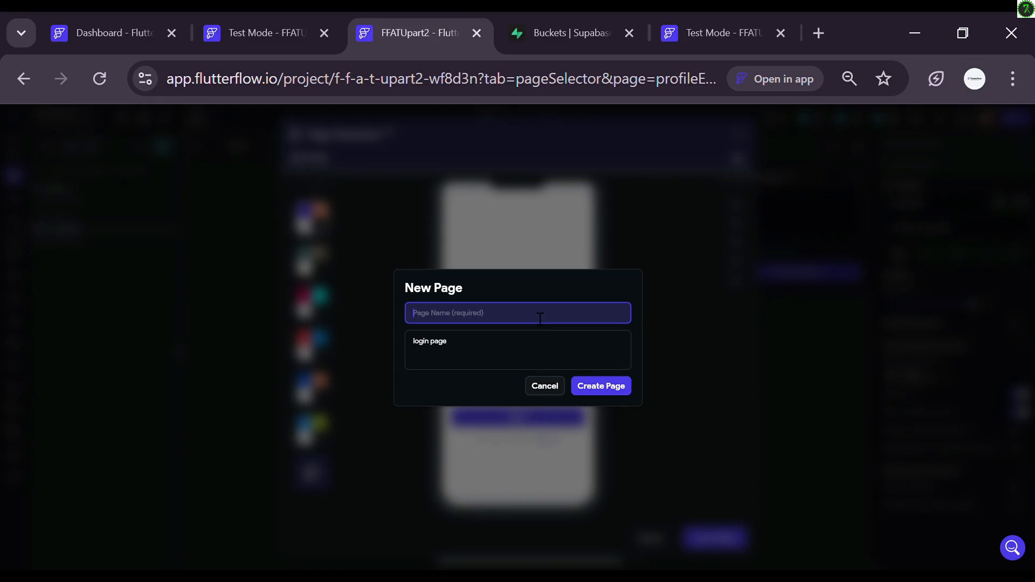
pyautogui.write('loginPage')
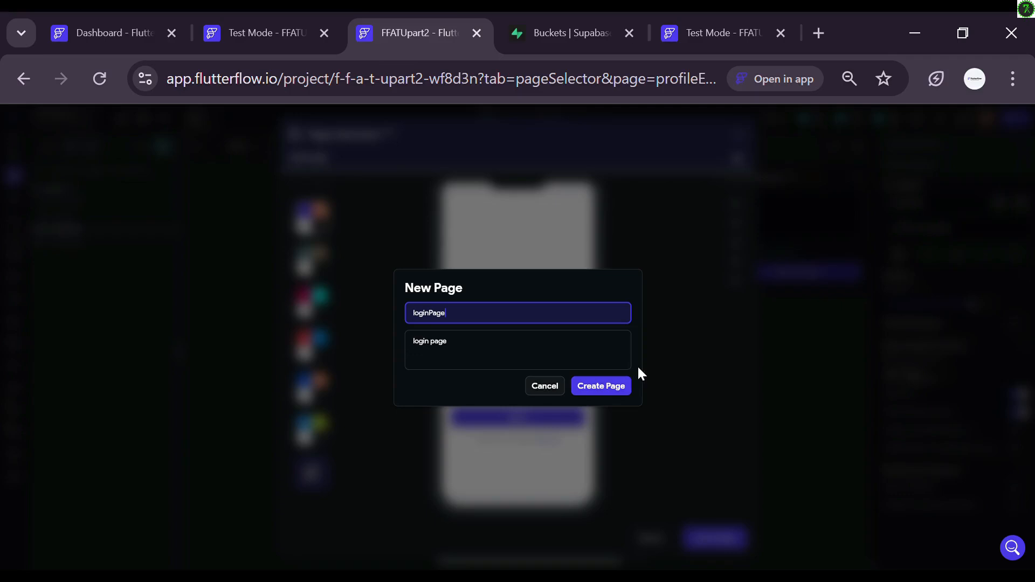
pyautogui.click(603, 388)
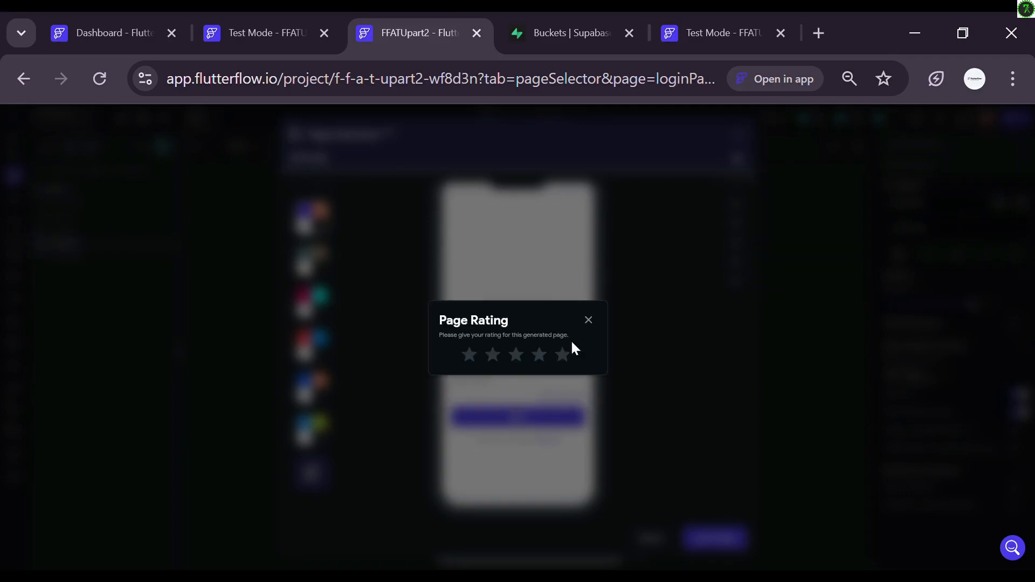
pyautogui.click(562, 354)
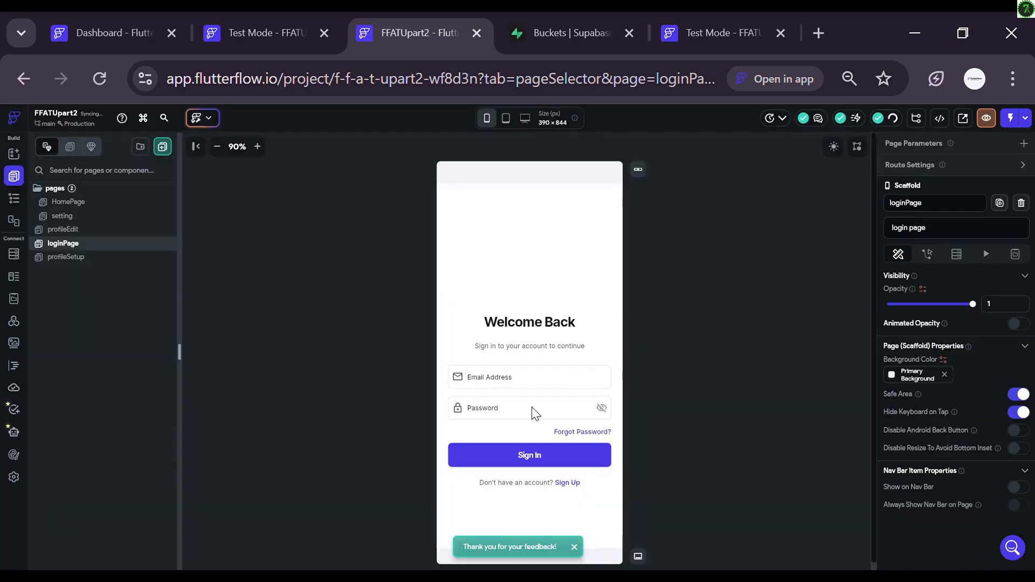
pyautogui.click(214, 123)
pyautogui.click(215, 162)
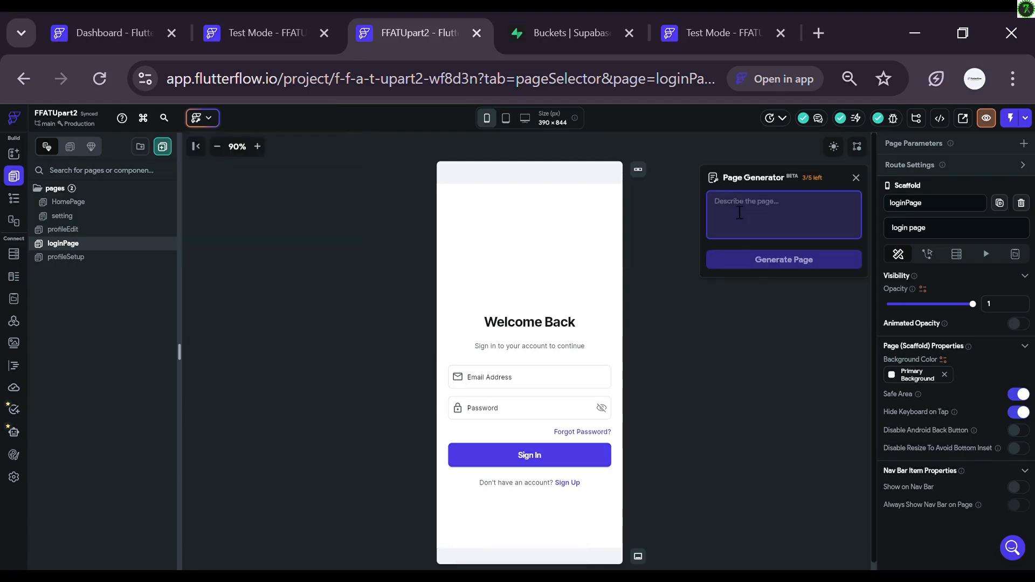
# Step: Generate a page from the prompt 'SignUp page', insert it as SigUpPage and rate it five stars
pyautogui.write('SignUp')
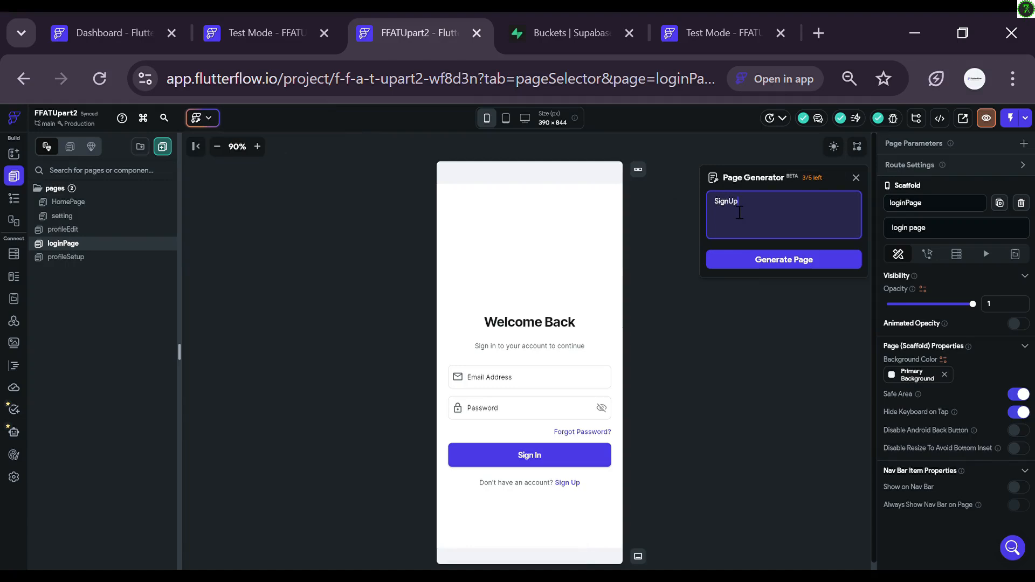
pyautogui.write(' page')
pyautogui.click(760, 257)
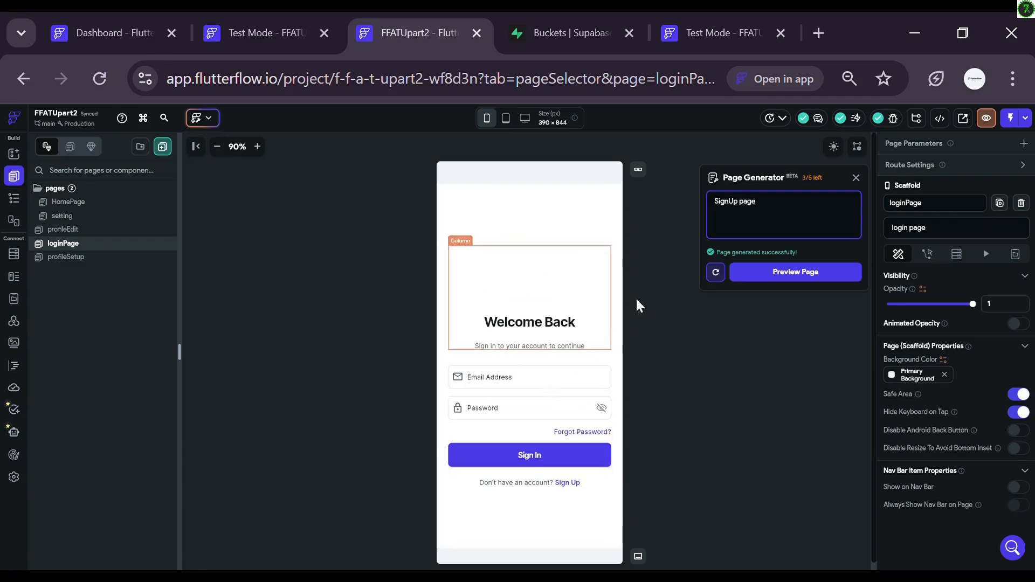
pyautogui.click(779, 273)
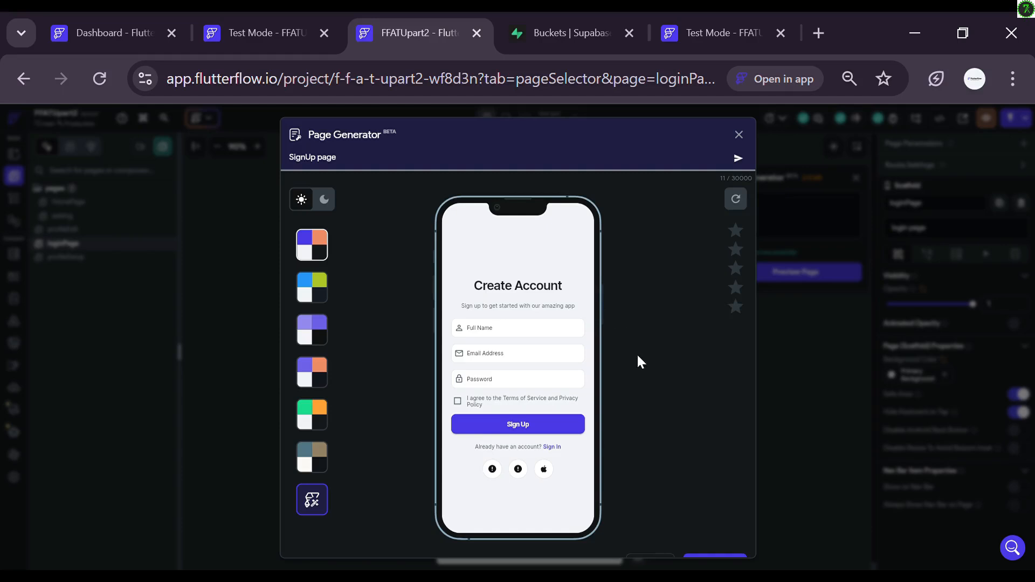
pyautogui.scroll(-1, 637, 360)
pyautogui.click(713, 538)
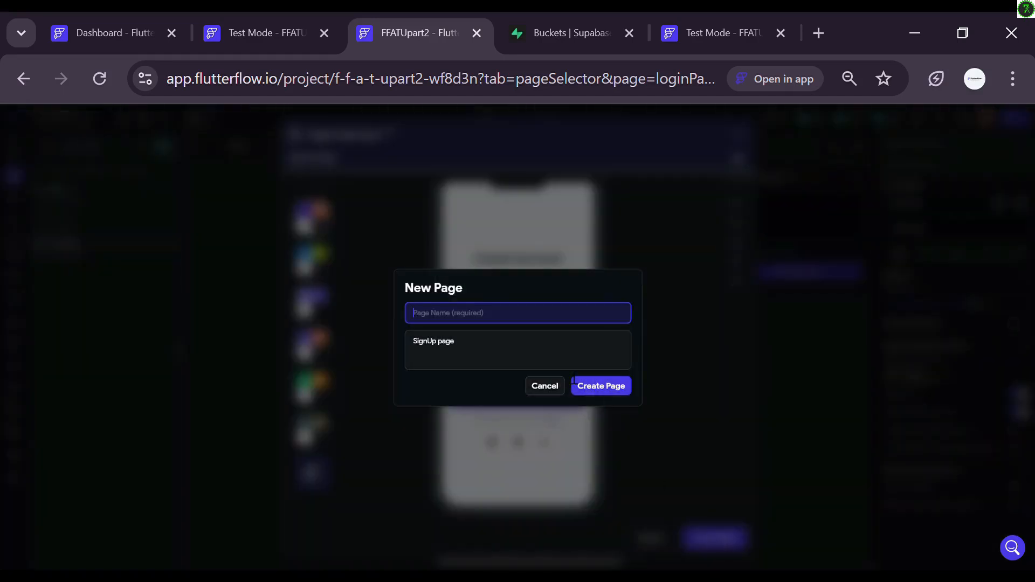
pyautogui.write('SigUpPage')
pyautogui.click(608, 389)
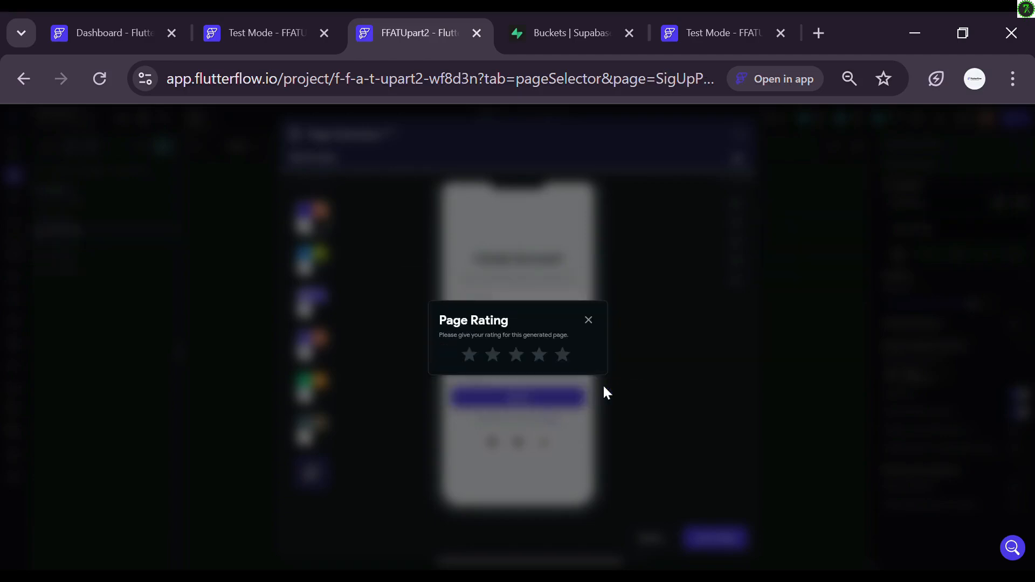
pyautogui.click(559, 359)
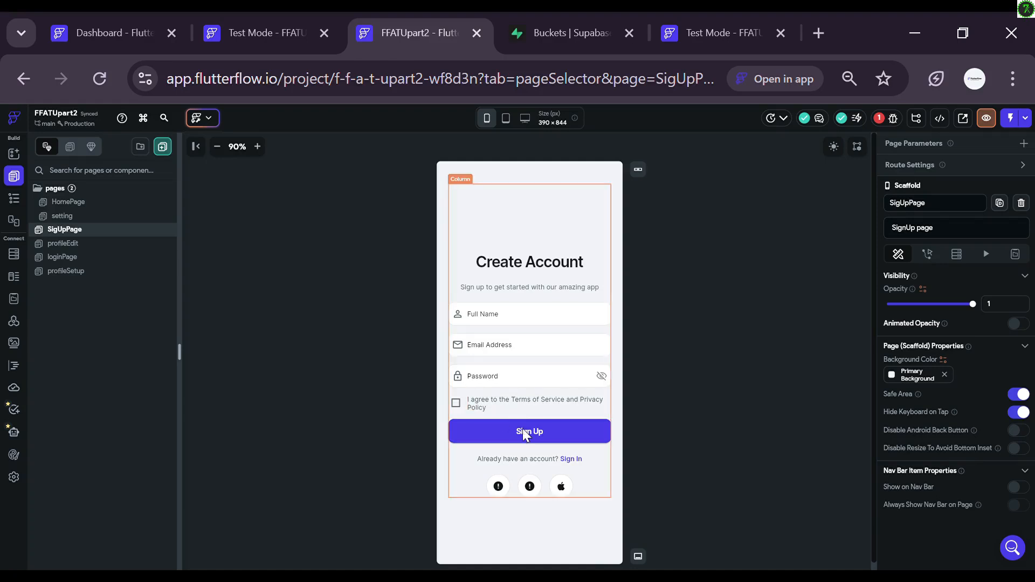
# Step: Delete the social sign-in icons row and the terms agreement checkbox row from SigUpPage
pyautogui.click(528, 481)
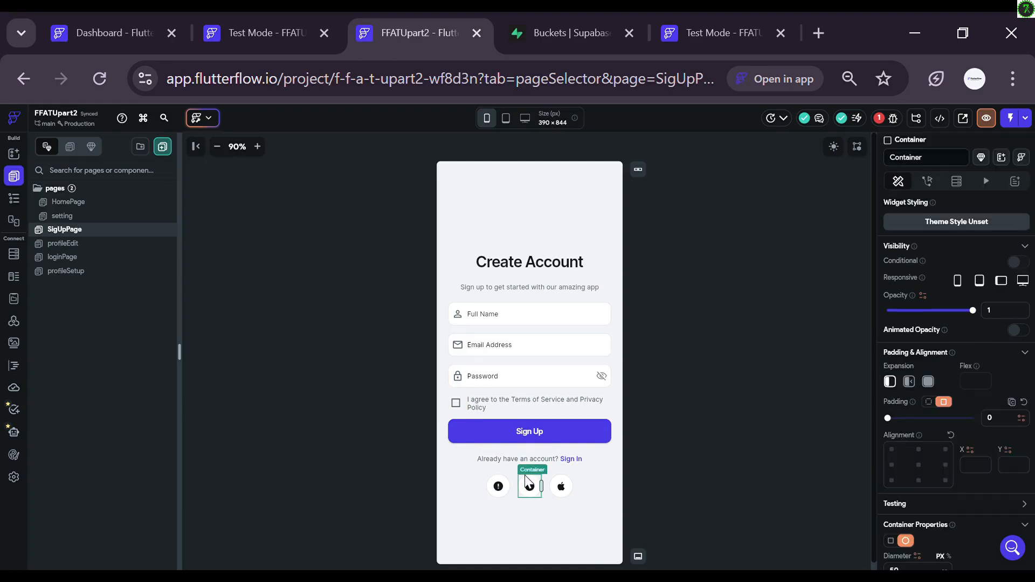
pyautogui.press('Delete')
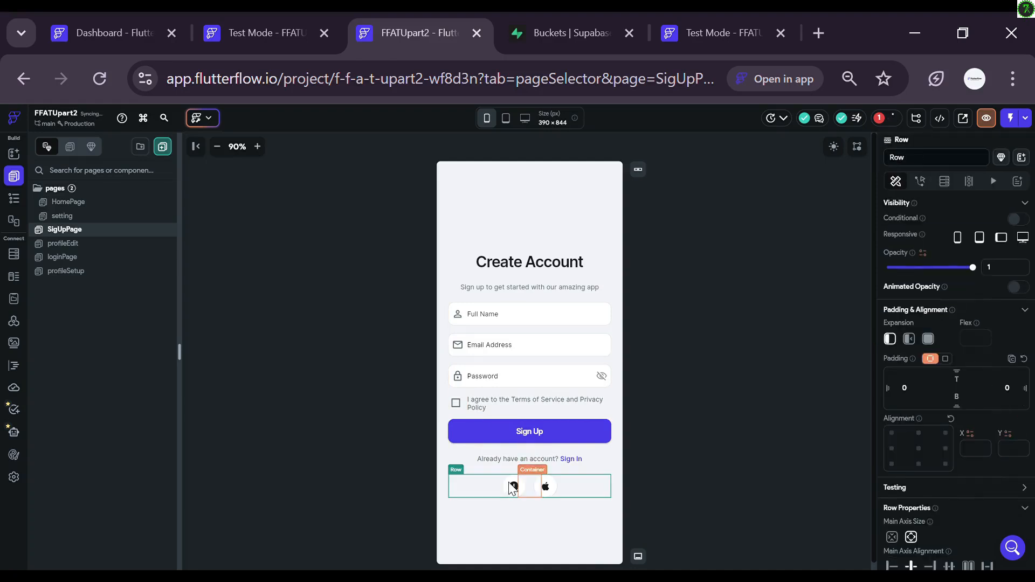
pyautogui.click(513, 487)
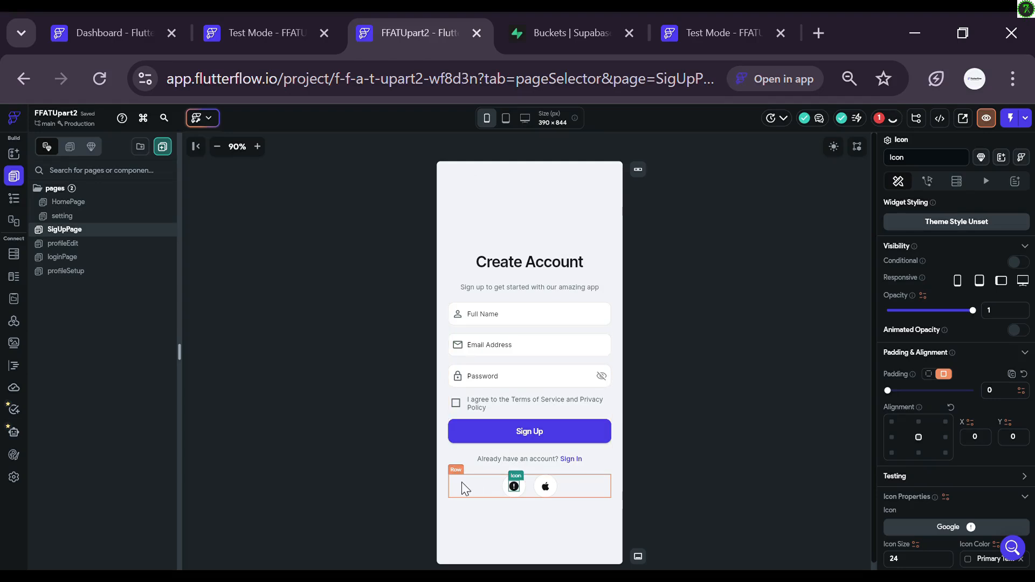
pyautogui.click(463, 487)
pyautogui.press('Delete')
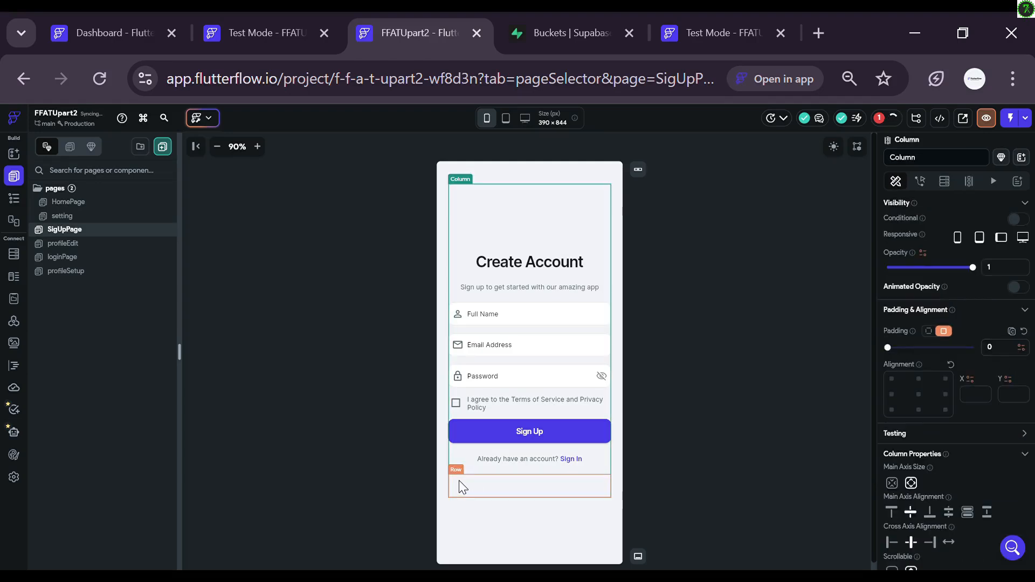
pyautogui.click(481, 407)
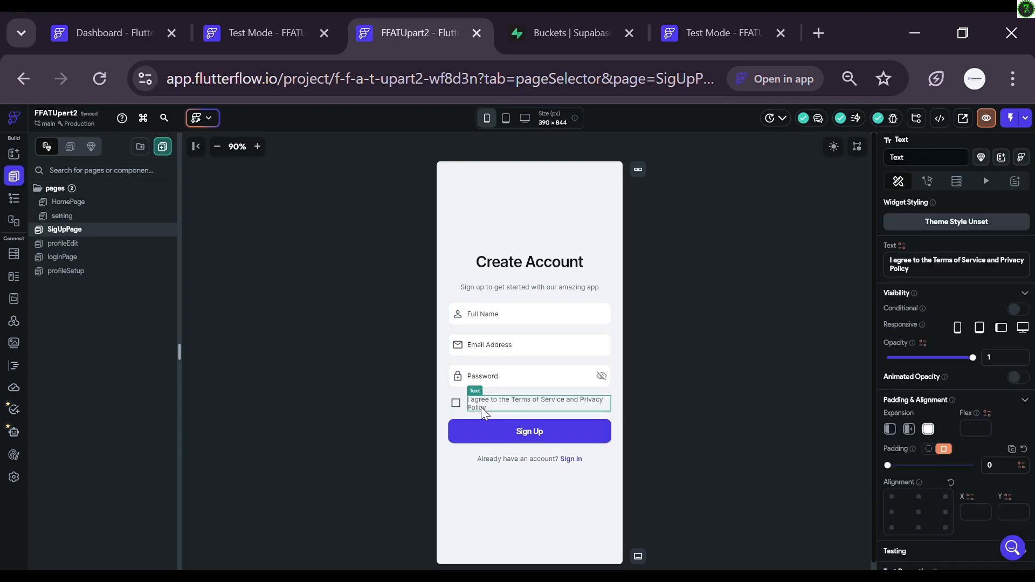
pyautogui.press('Delete')
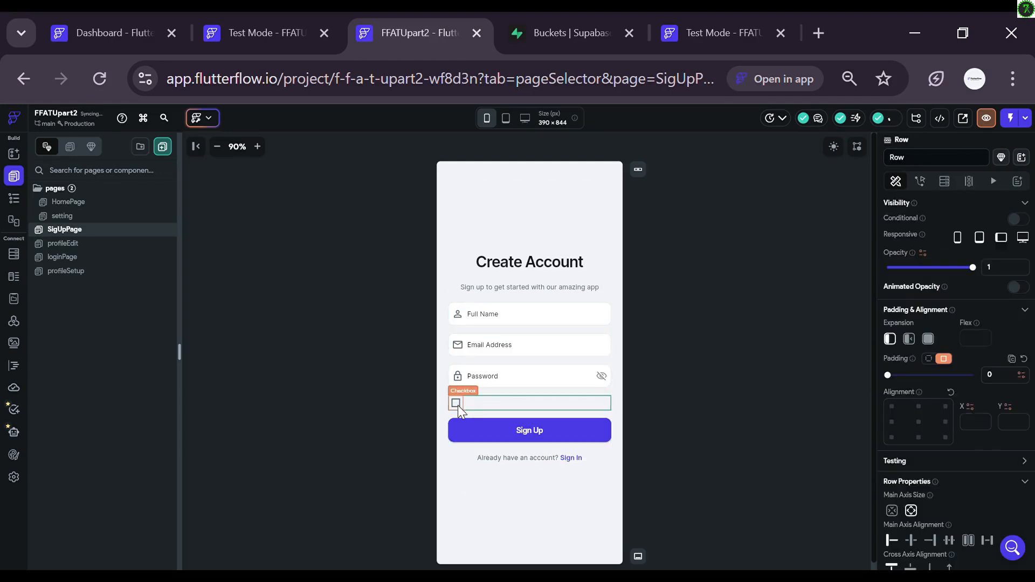
pyautogui.click(458, 405)
pyautogui.click(482, 405)
pyautogui.press('Delete')
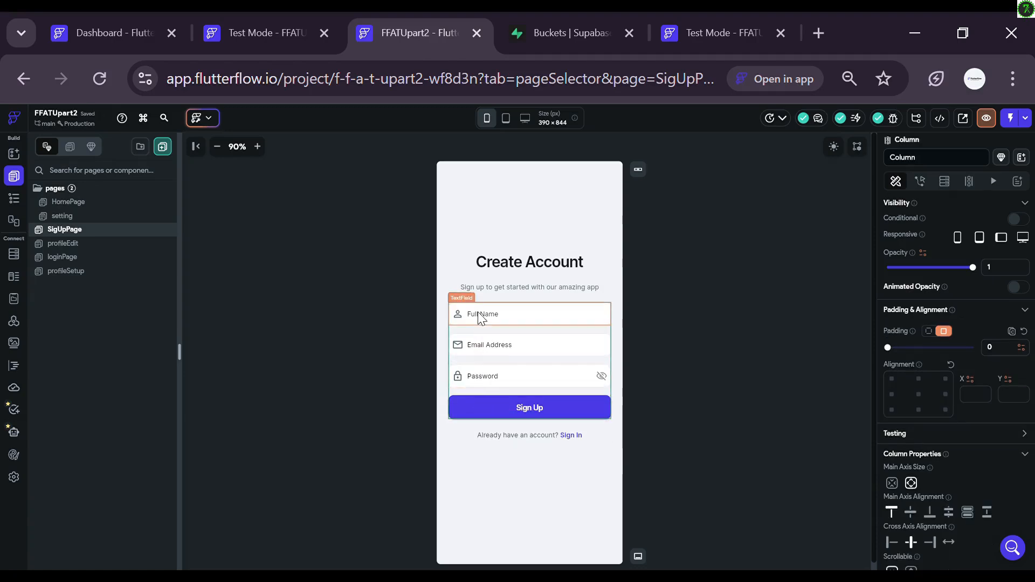
# Step: Remove the Full Name field and paste a second Password field into the form column
pyautogui.click(481, 318)
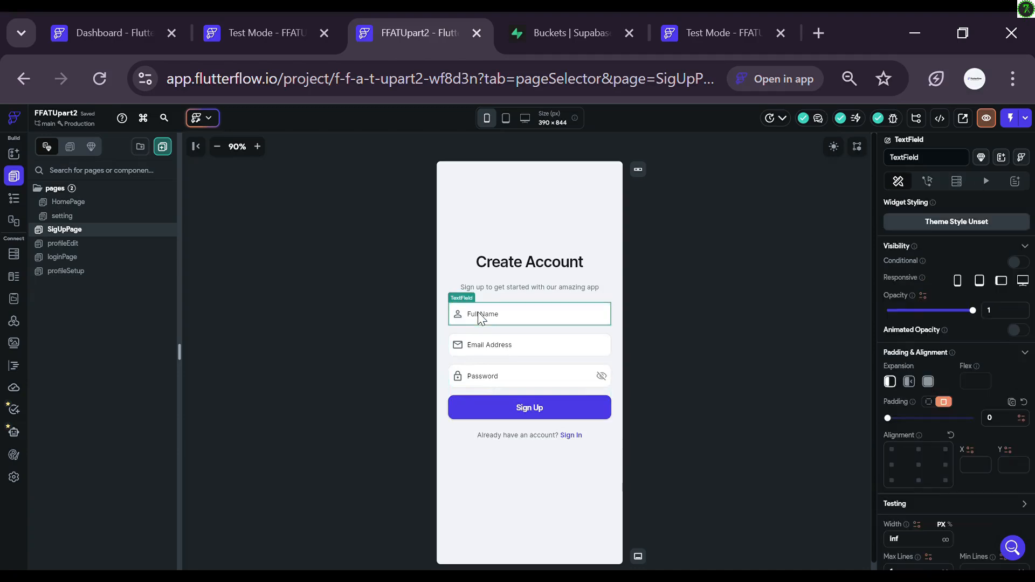
pyautogui.press('Delete')
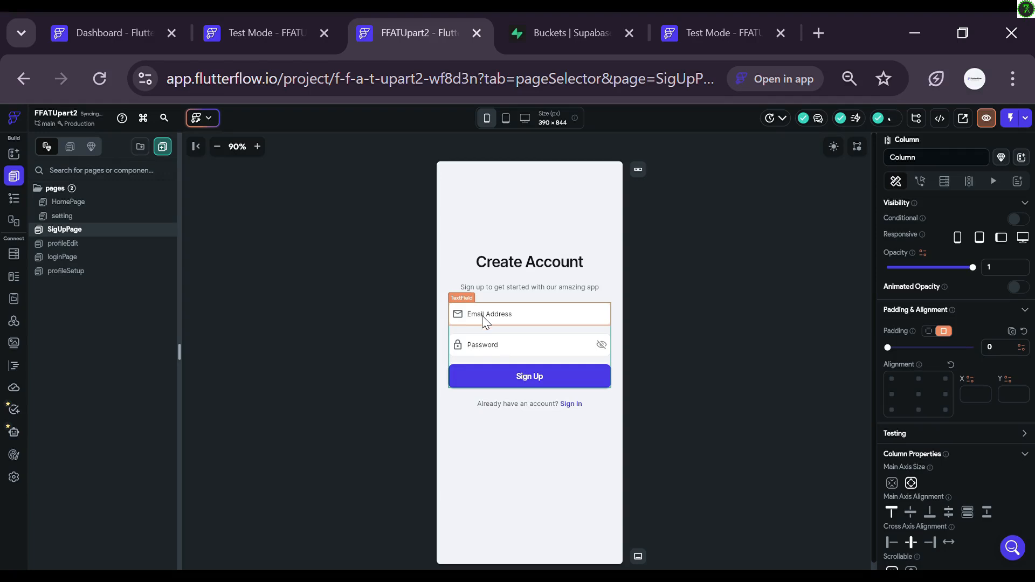
pyautogui.click(506, 354)
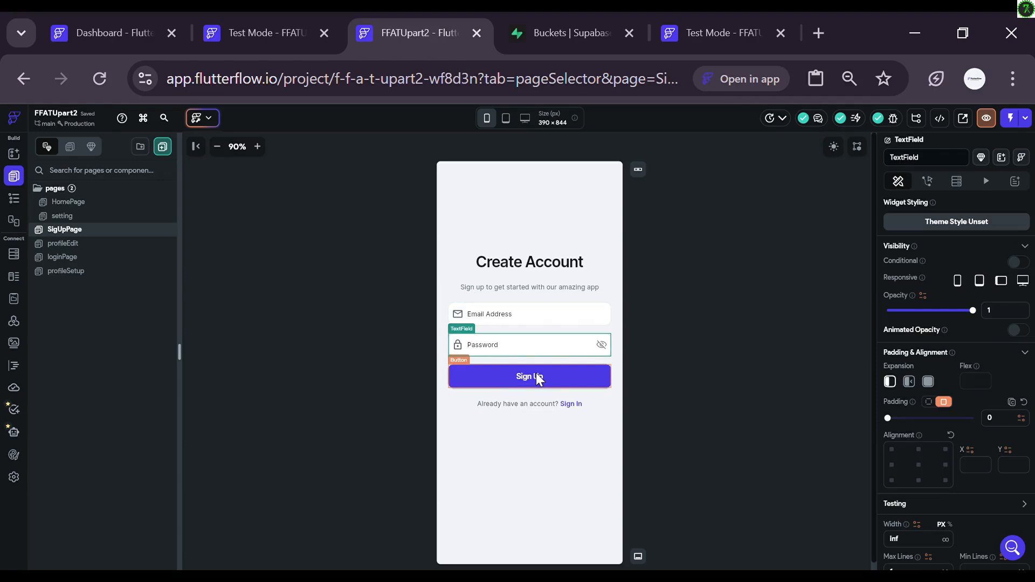
pyautogui.click(530, 358)
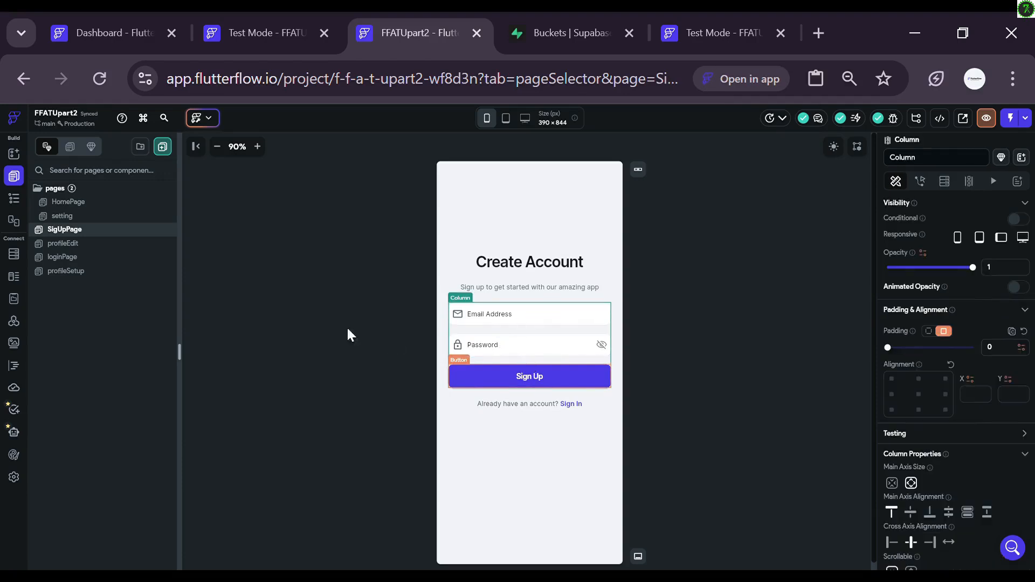
pyautogui.hotkey('ctrl', 'v')
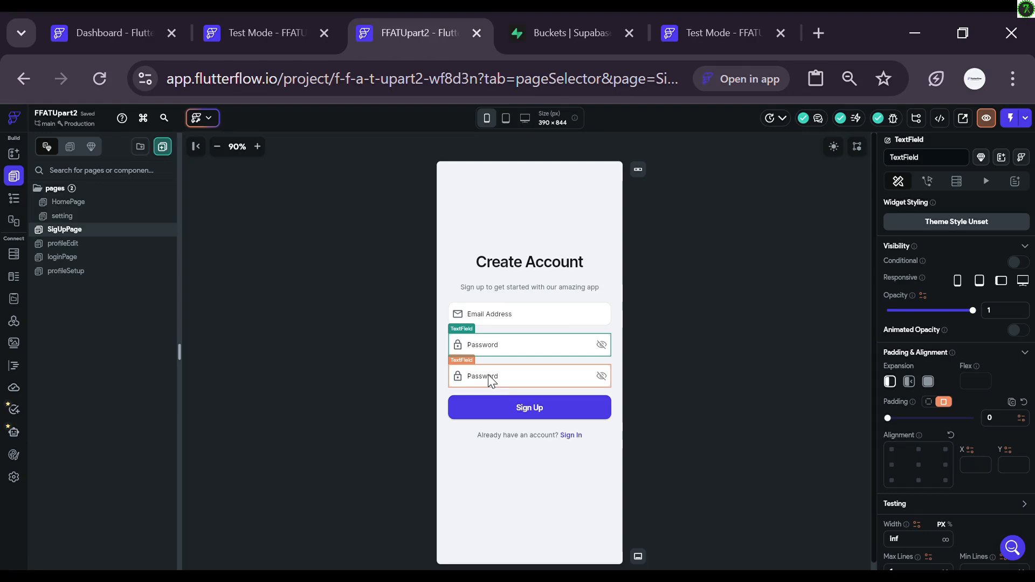
pyautogui.click(492, 381)
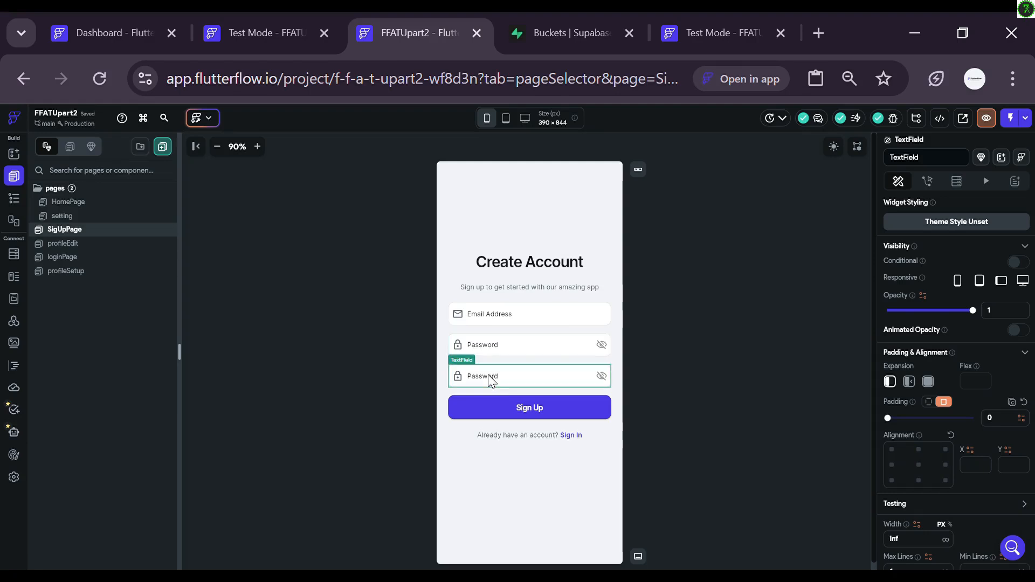
pyautogui.scroll(-3, 973, 310)
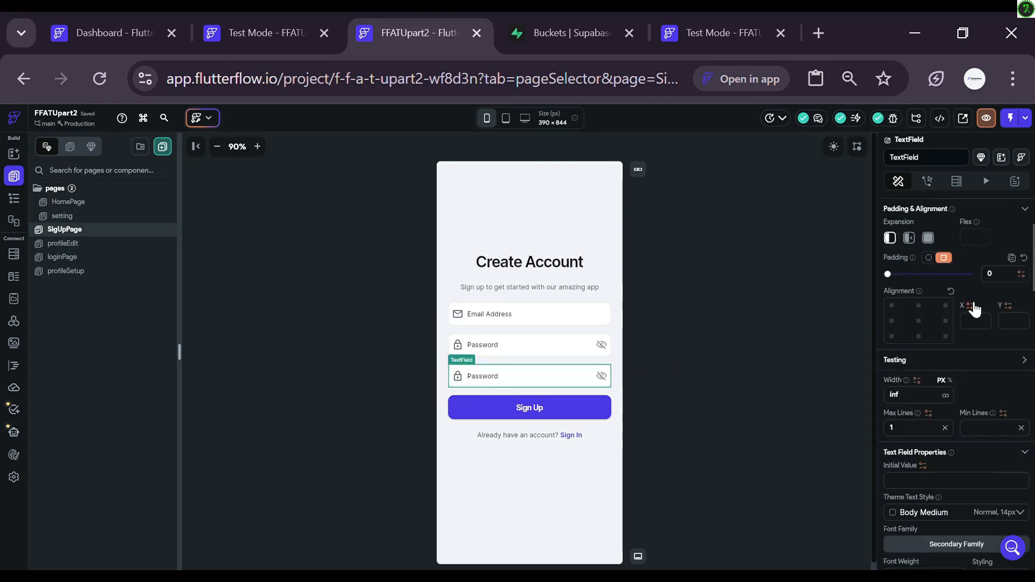
pyautogui.scroll(-5, 974, 308)
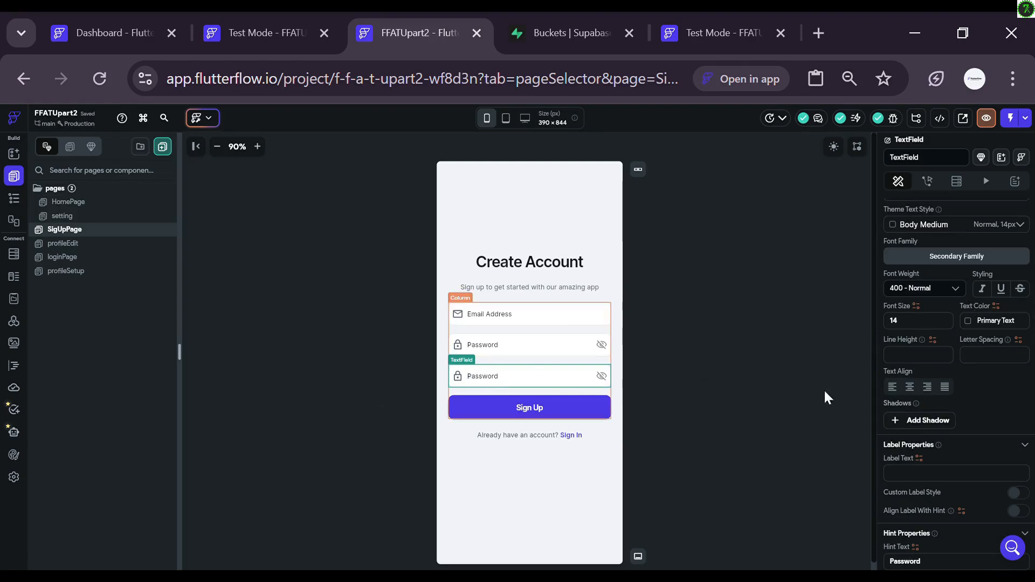
# Step: Clear the second password field's old hint and enter 'Confirm Password' as its Hint Text
pyautogui.scroll(-5, 978, 323)
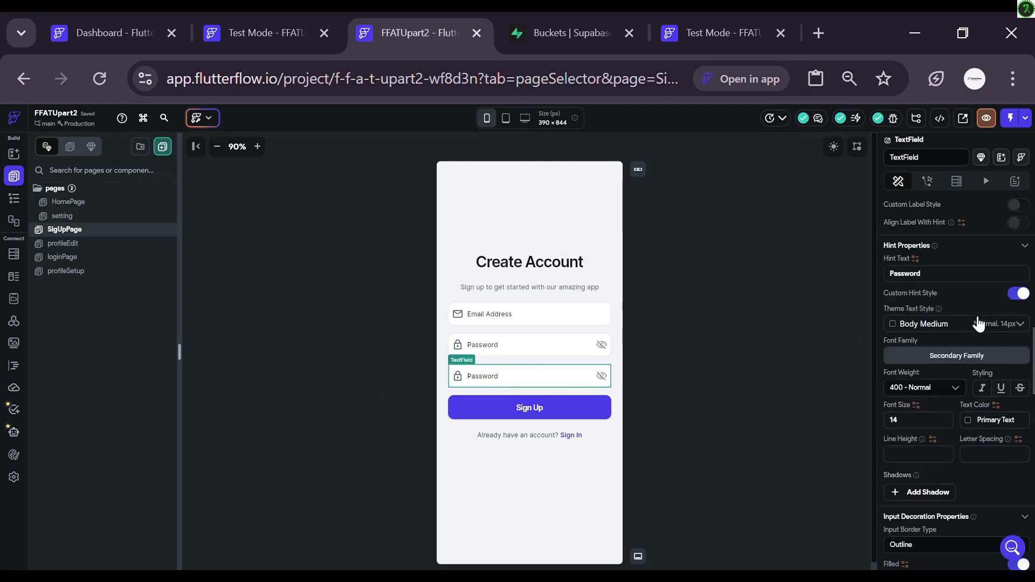
pyautogui.scroll(-10, 978, 324)
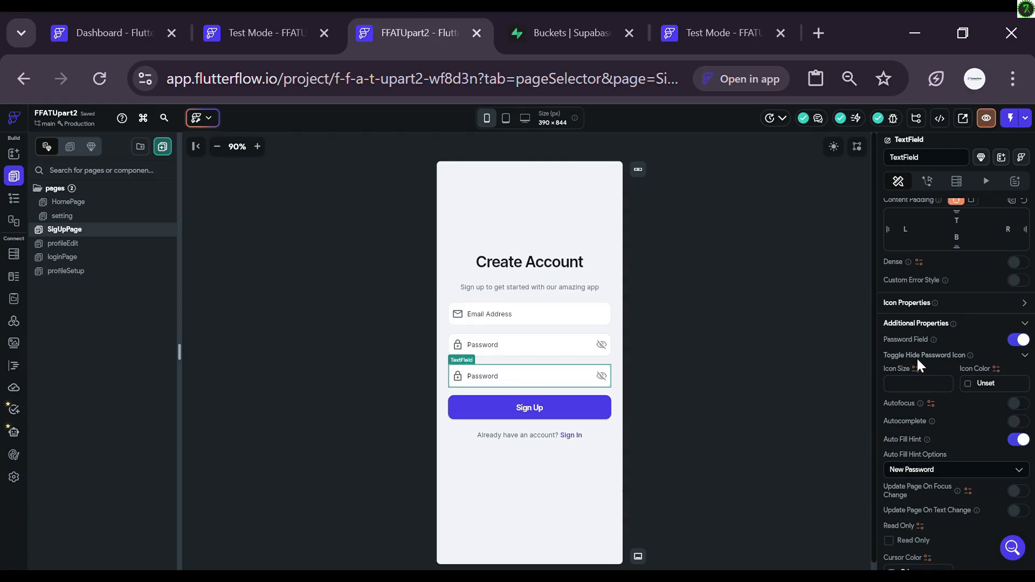
pyautogui.scroll(5, 916, 357)
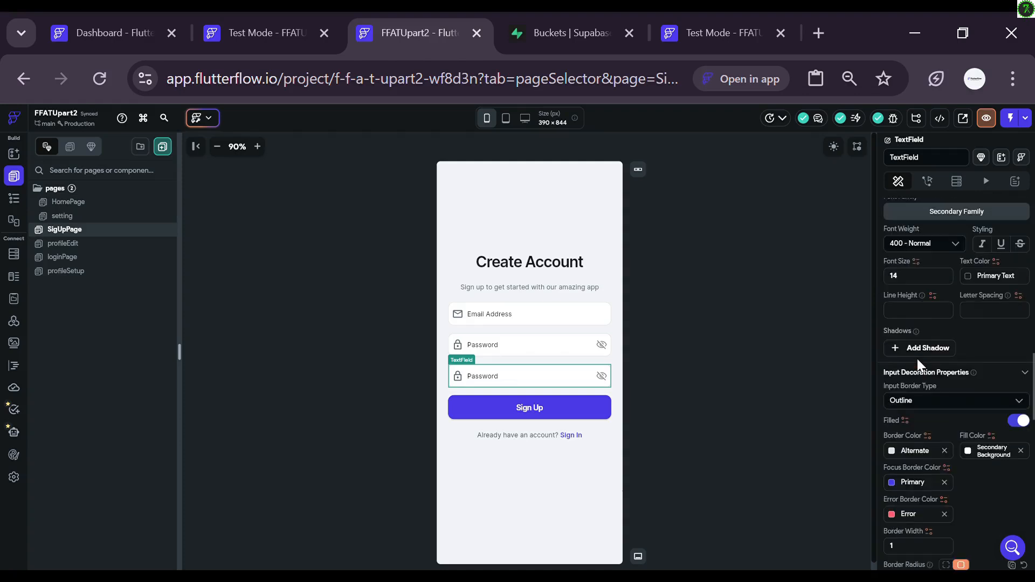
pyautogui.scroll(3, 917, 358)
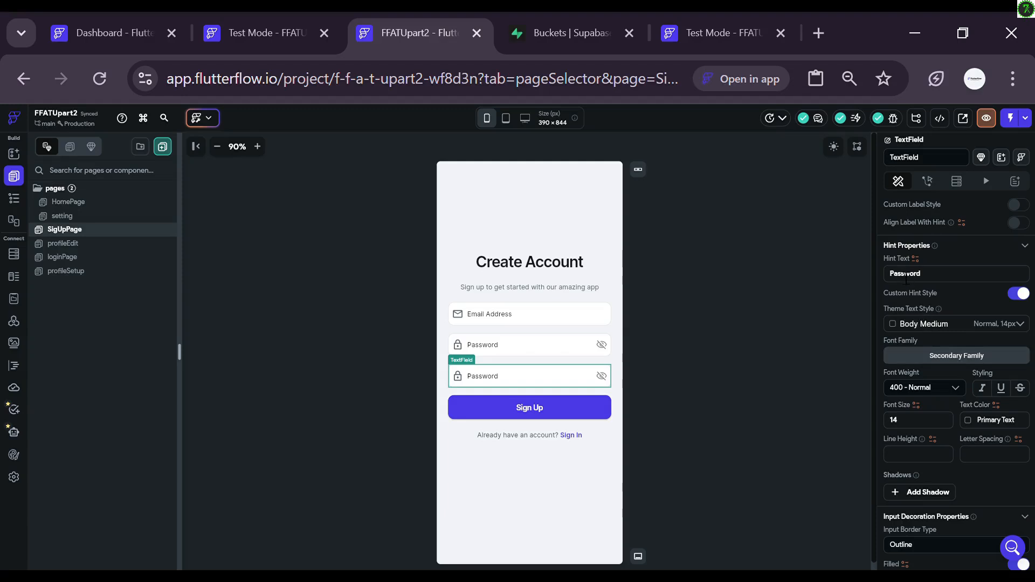
pyautogui.click(943, 280)
pyautogui.press('BackSpace')
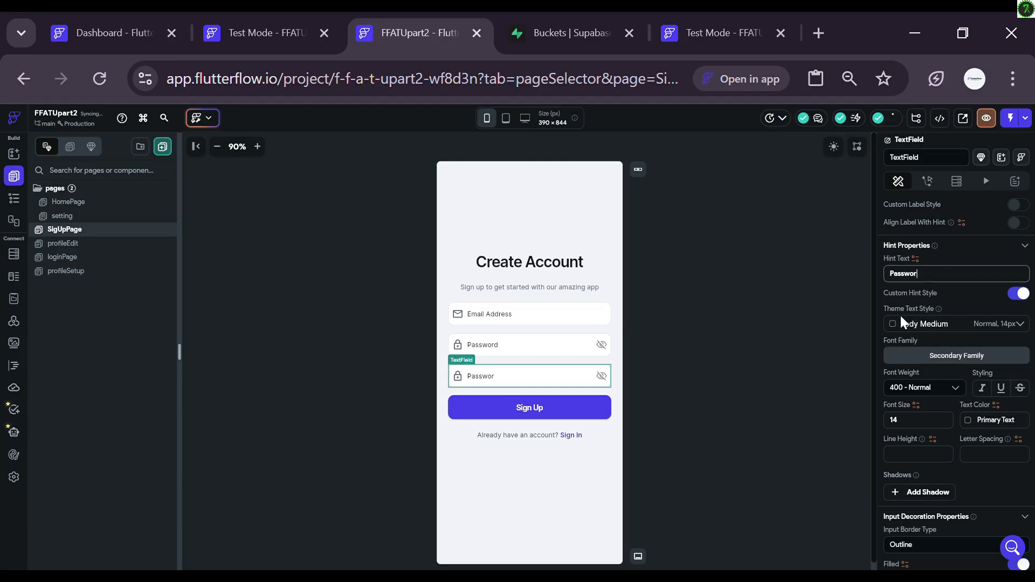
pyautogui.press('BackSpace')
pyautogui.press('BackSpace')
pyautogui.press('BackSpace')
pyautogui.press('BackSpace')
pyautogui.press('BackSpace')
pyautogui.press('BackSpace')
pyautogui.press('BackSpace')
pyautogui.write('Confirm ')
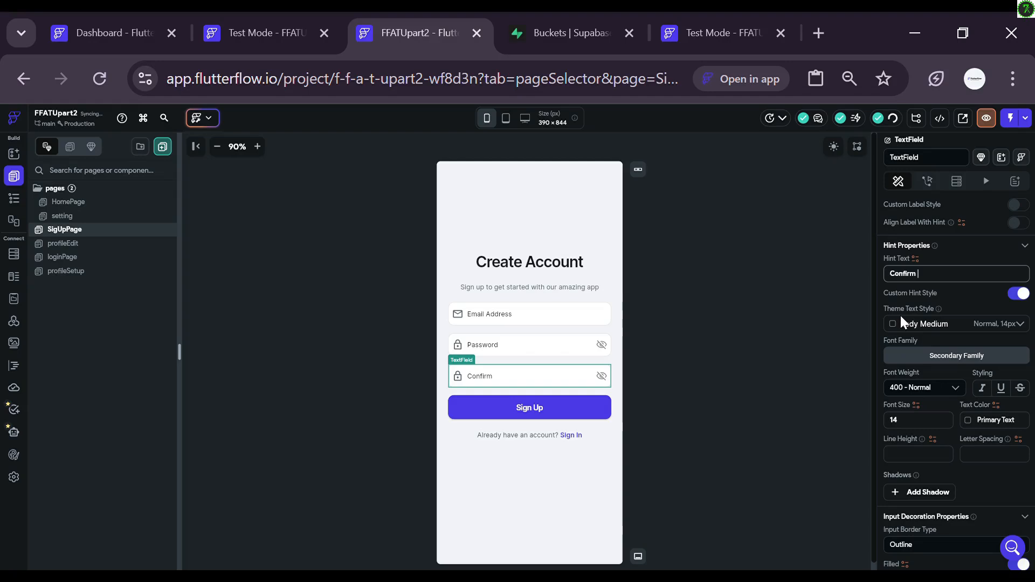
pyautogui.write('Password')
pyautogui.click(805, 323)
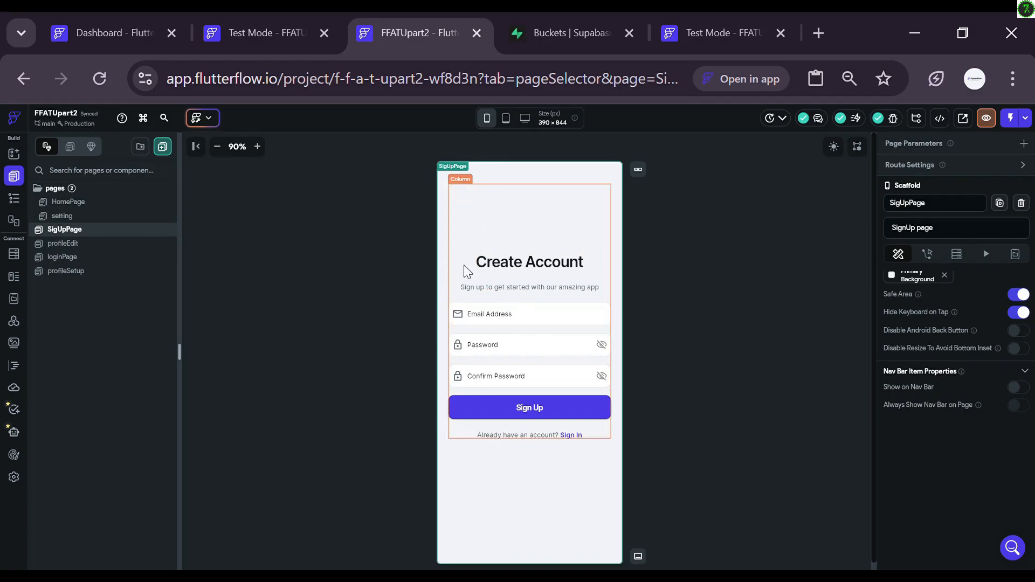
pyautogui.click(519, 320)
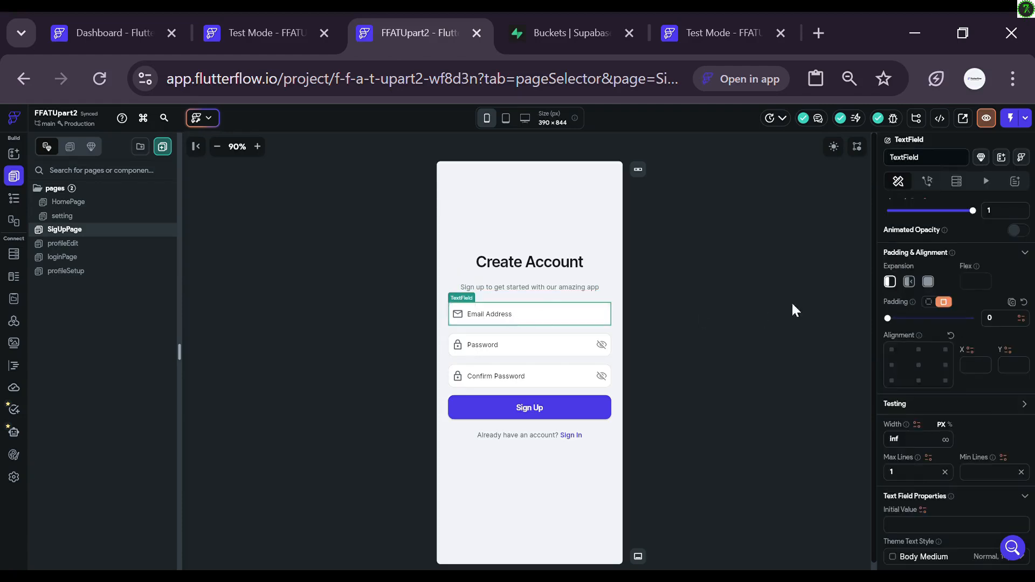
pyautogui.scroll(2, 953, 315)
pyautogui.scroll(-8, 953, 316)
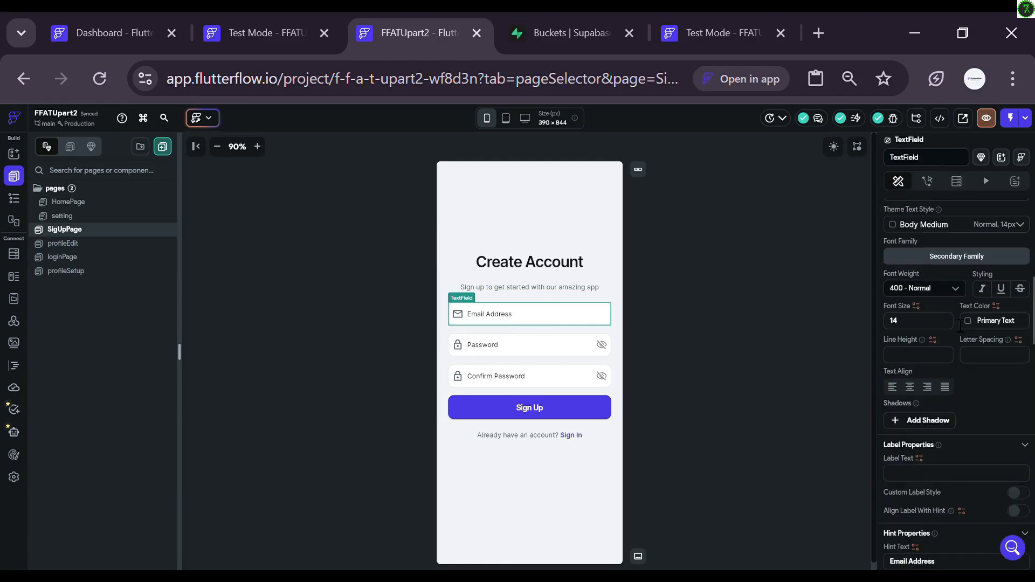
pyautogui.scroll(-5, 961, 325)
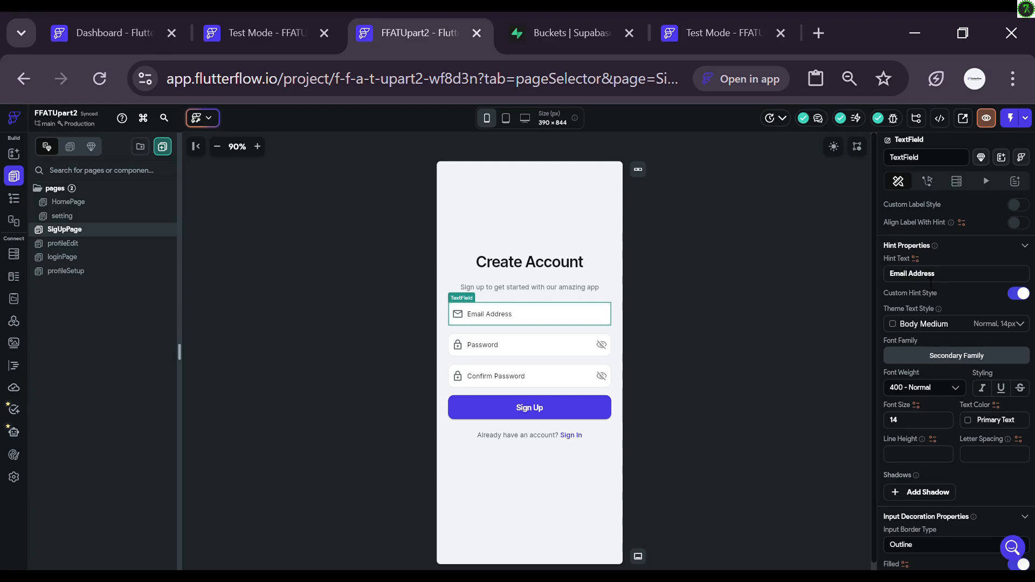
pyautogui.scroll(3, 937, 288)
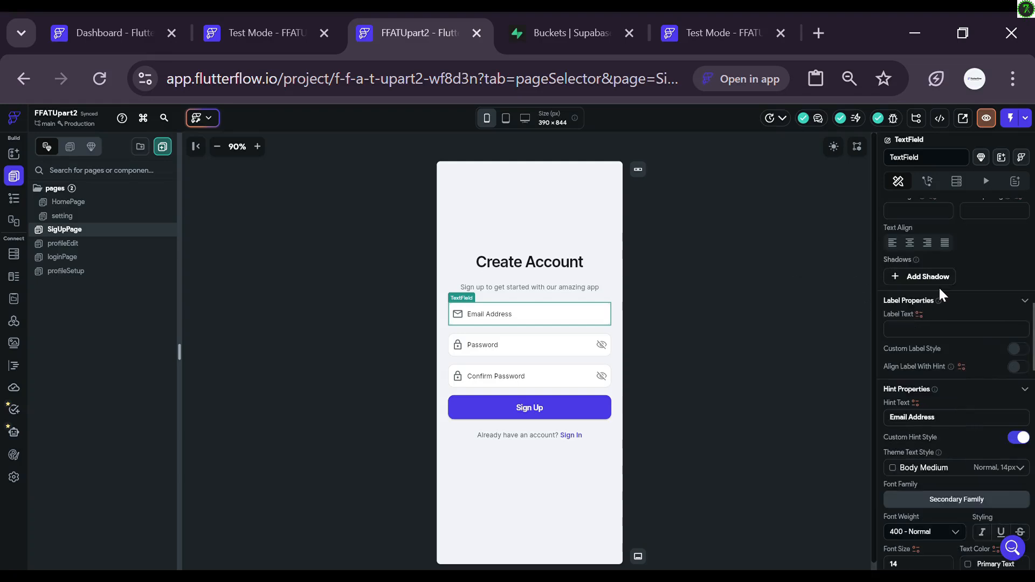
pyautogui.scroll(-6, 936, 288)
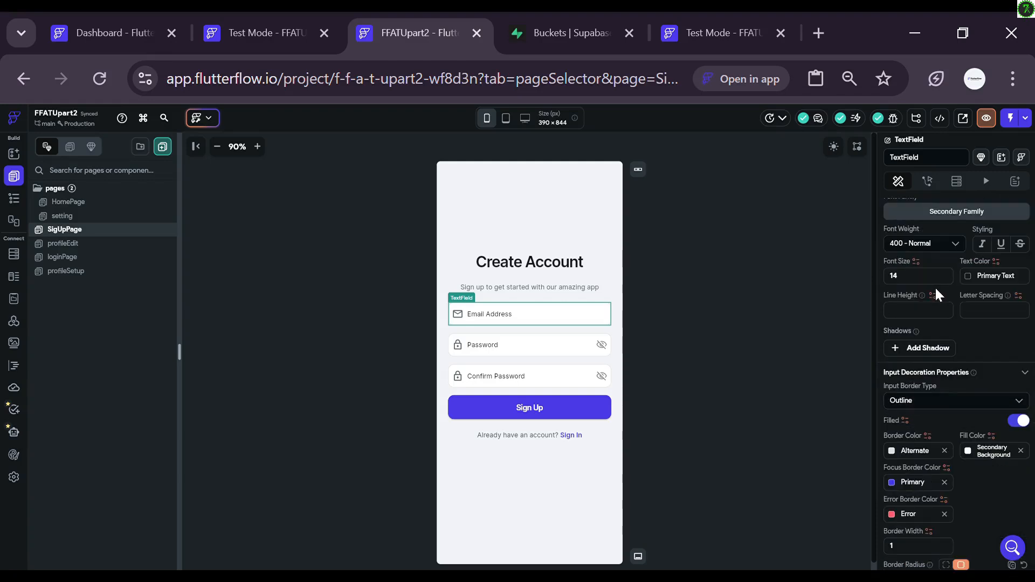
pyautogui.scroll(-3, 934, 286)
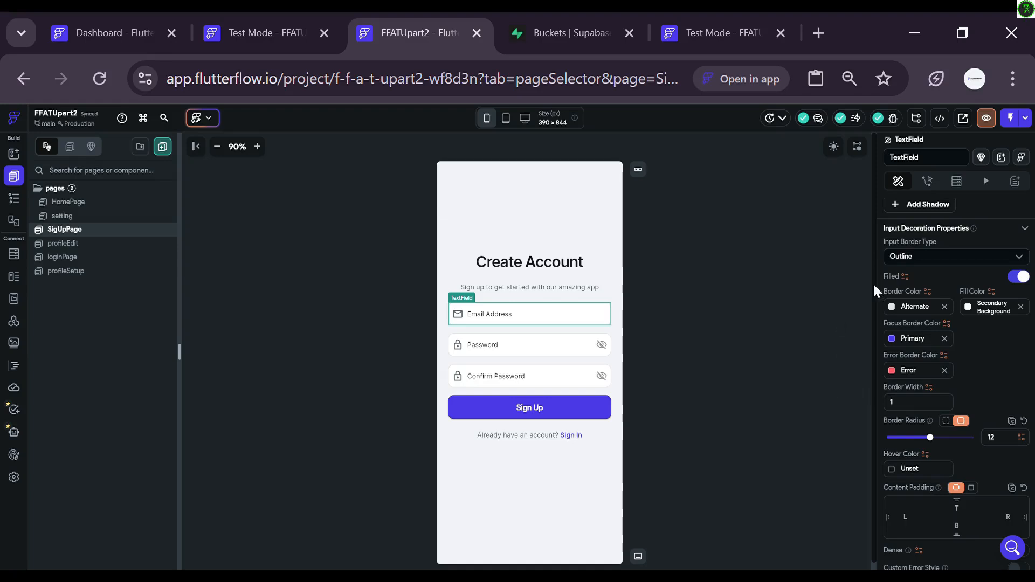
pyautogui.scroll(3, 935, 334)
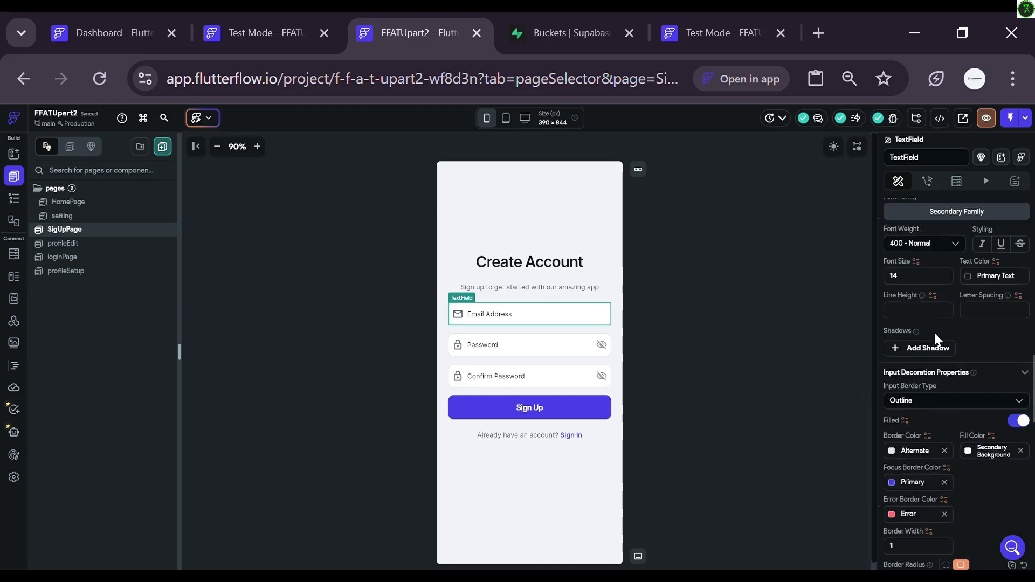
pyautogui.scroll(-10, 934, 332)
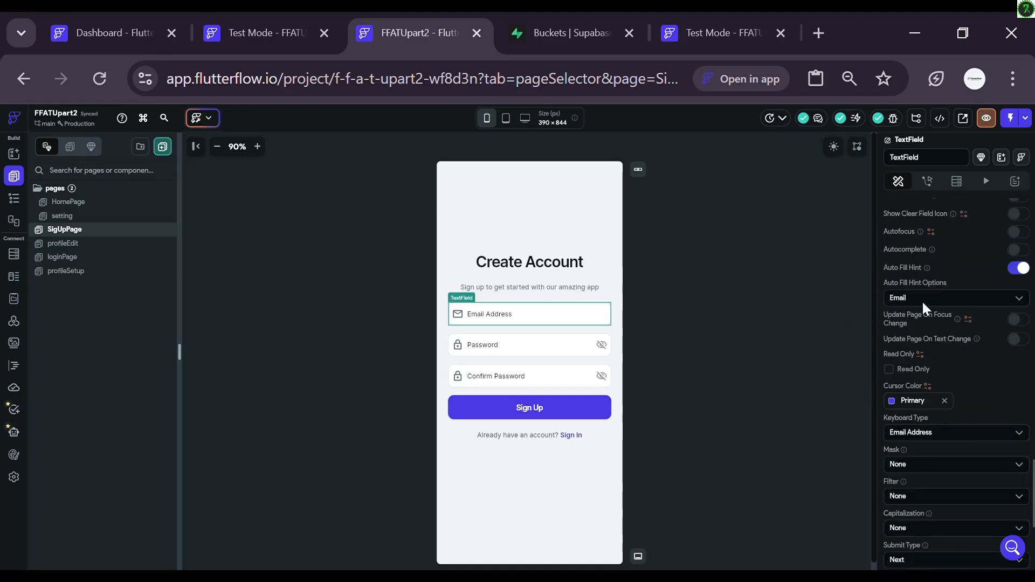
pyautogui.scroll(3, 922, 299)
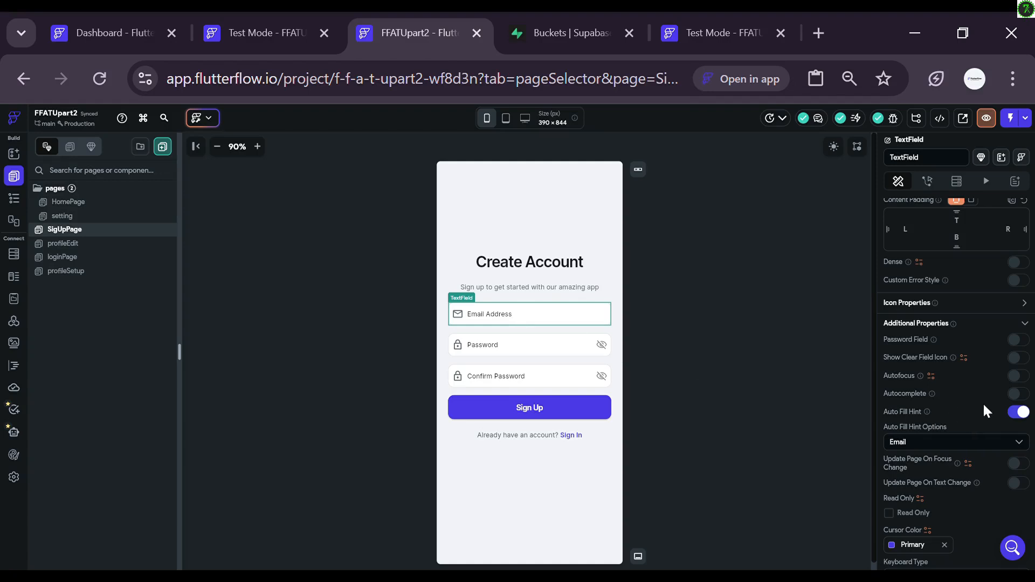
pyautogui.scroll(3, 976, 398)
pyautogui.scroll(-8, 964, 393)
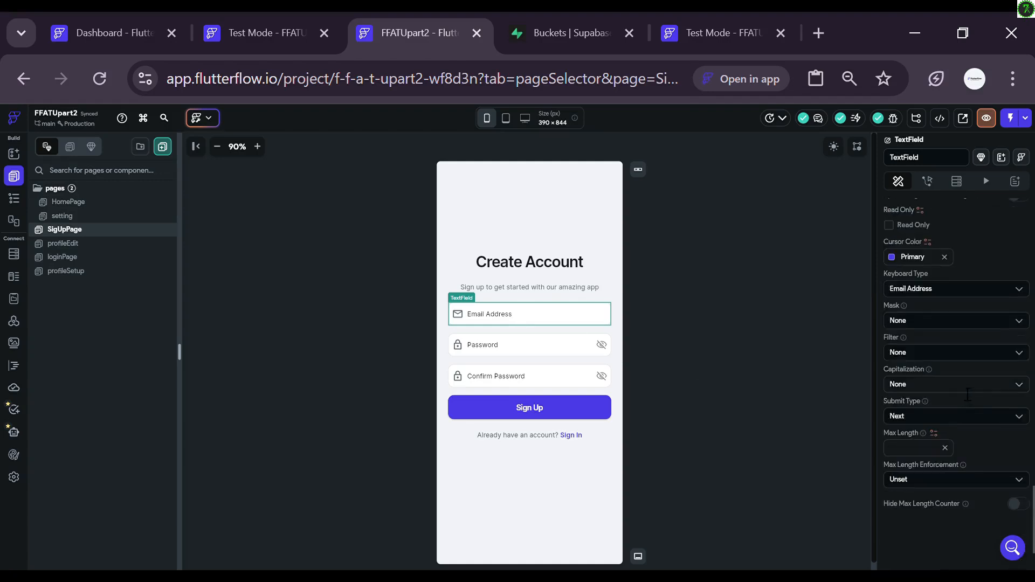
pyautogui.scroll(6, 948, 370)
pyautogui.scroll(-3, 949, 369)
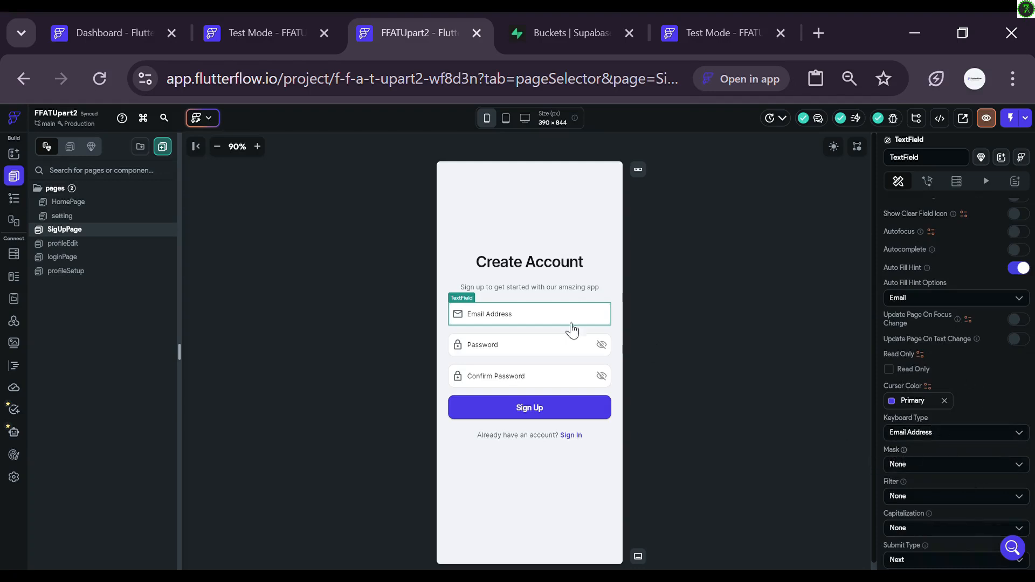
pyautogui.click(533, 345)
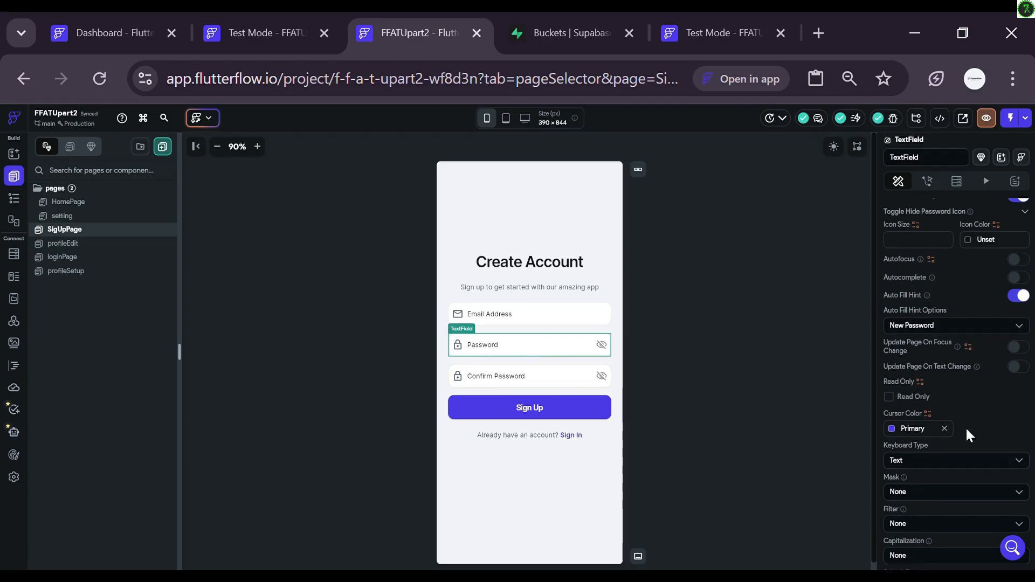
pyautogui.scroll(3, 963, 420)
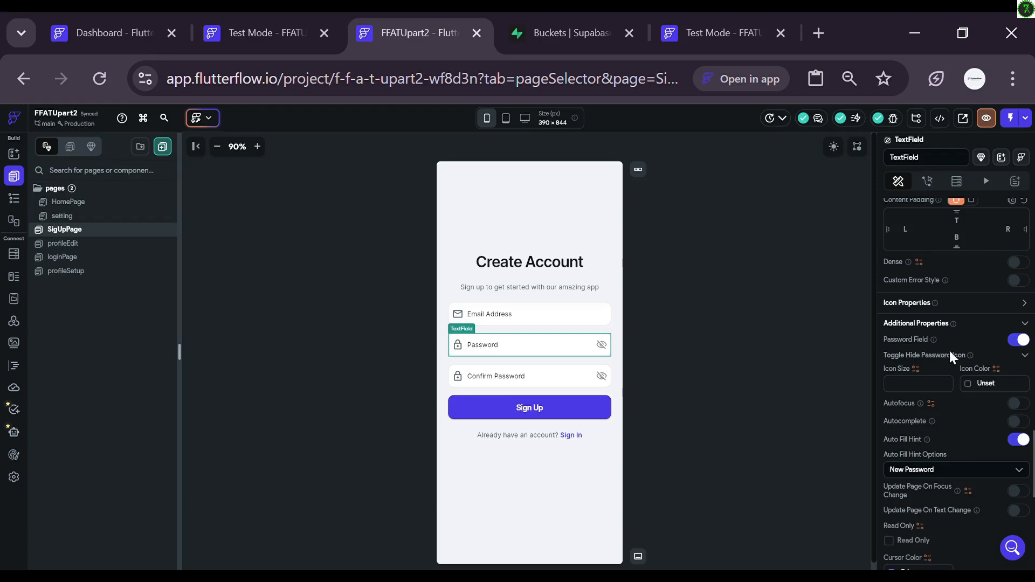
pyautogui.scroll(-3, 924, 439)
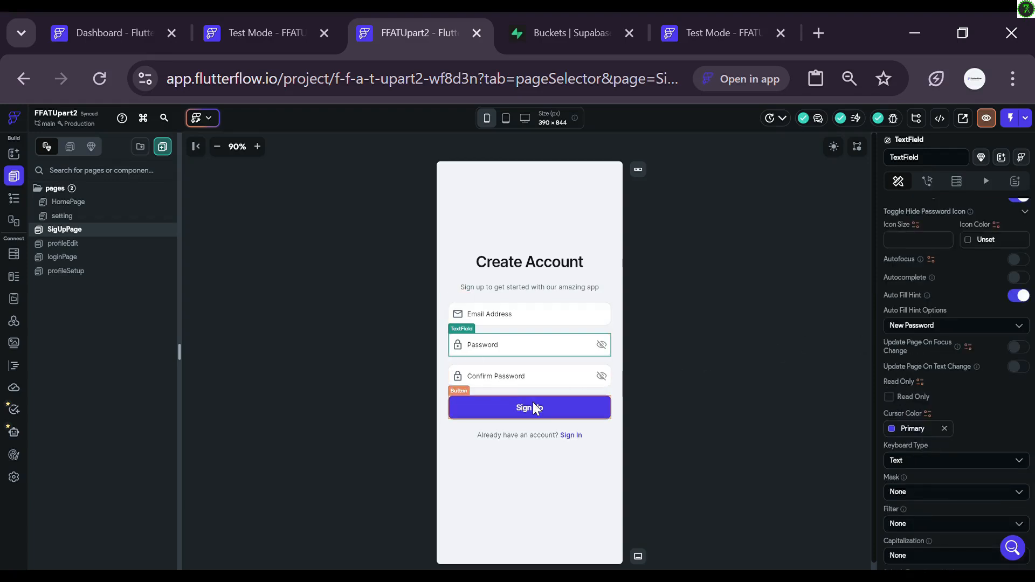
# Step: Select the Sign Up button and 'Already have an account?' text, view loginPage, then open App Settings
pyautogui.click(499, 403)
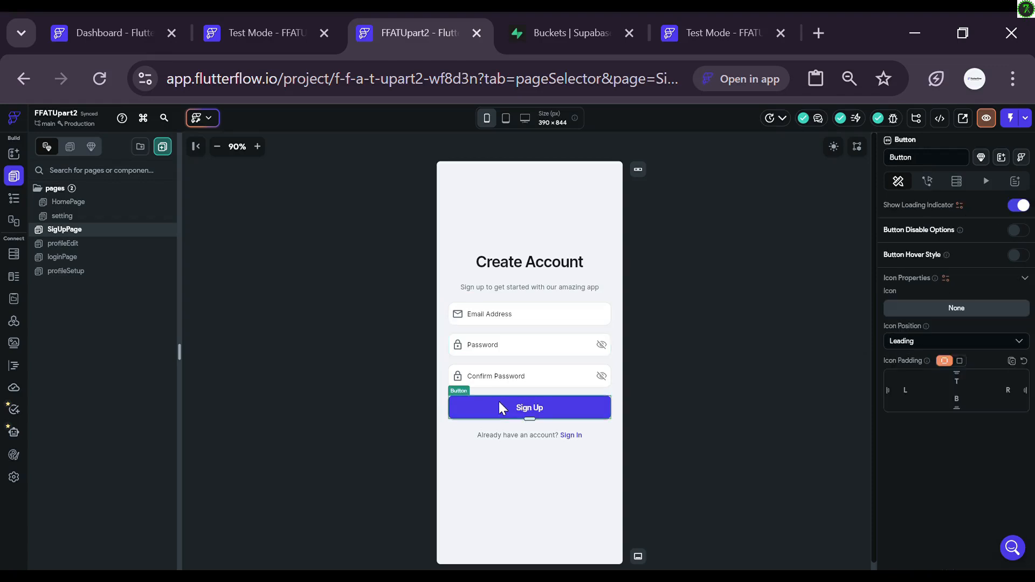
pyautogui.click(512, 437)
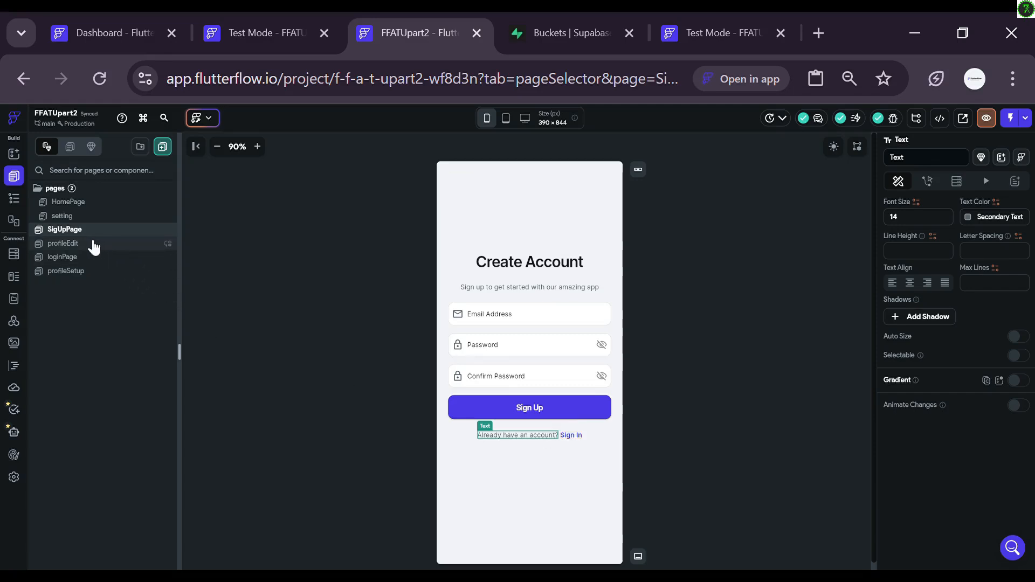
pyautogui.click(96, 260)
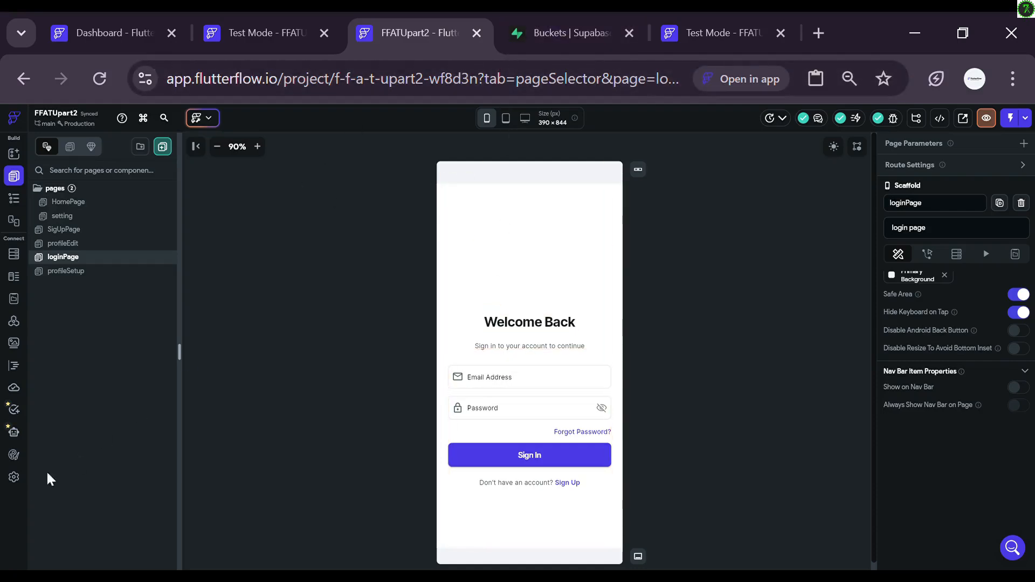
pyautogui.click(22, 485)
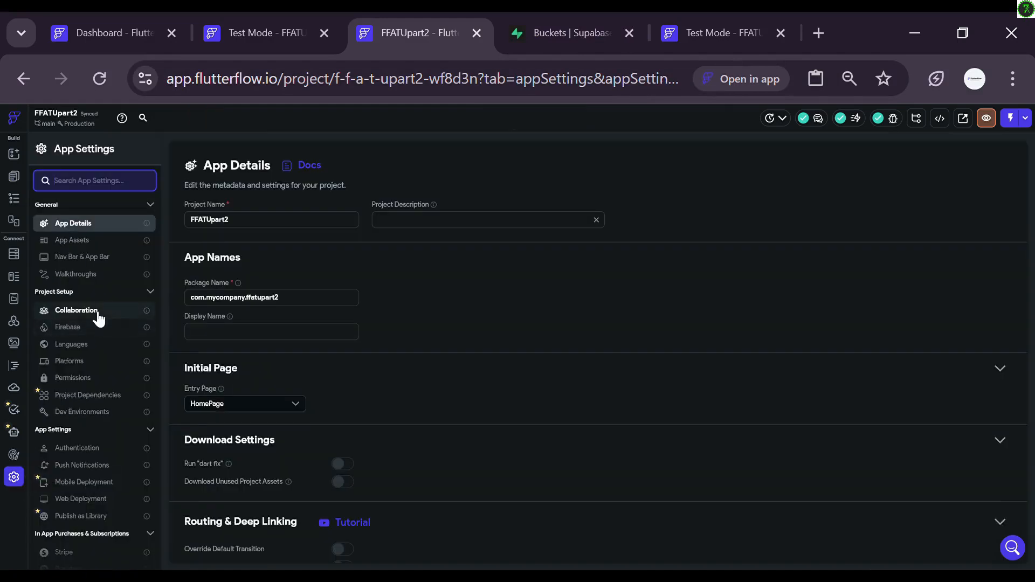
# Step: Enable Authentication, toggle the Supabase integration off and back on, and clear its imported schema
pyautogui.click(82, 448)
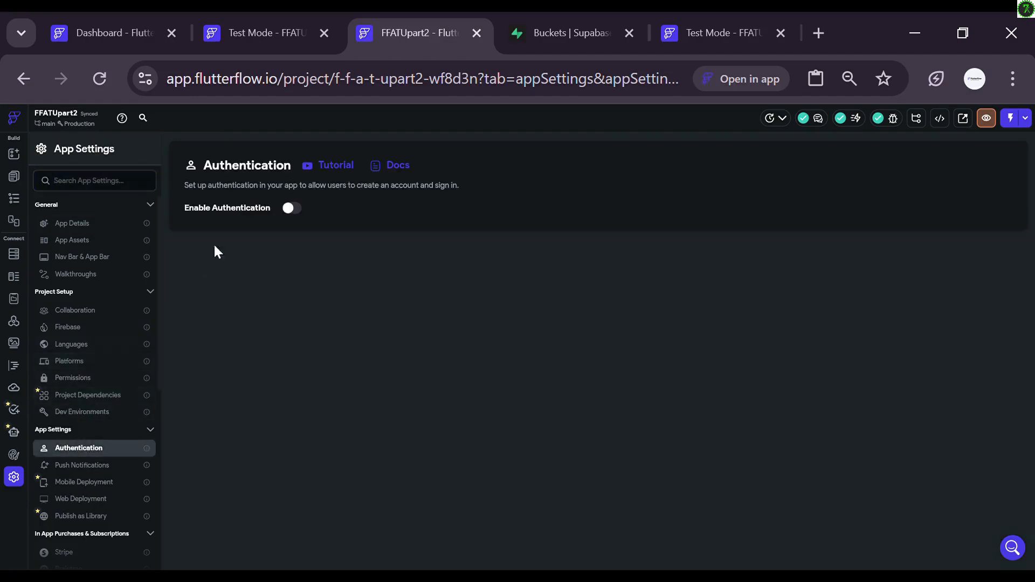
pyautogui.click(294, 210)
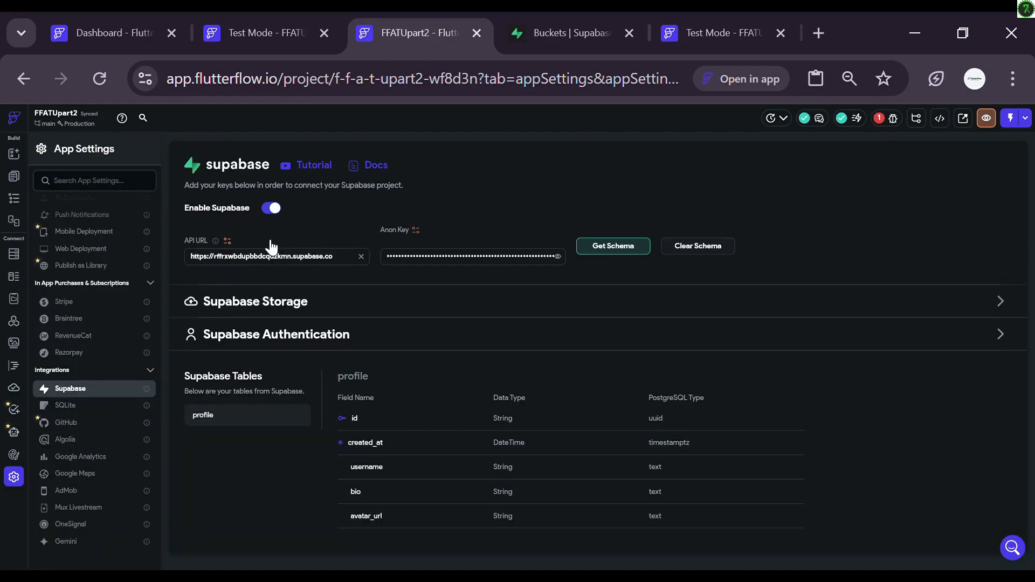
pyautogui.click(267, 211)
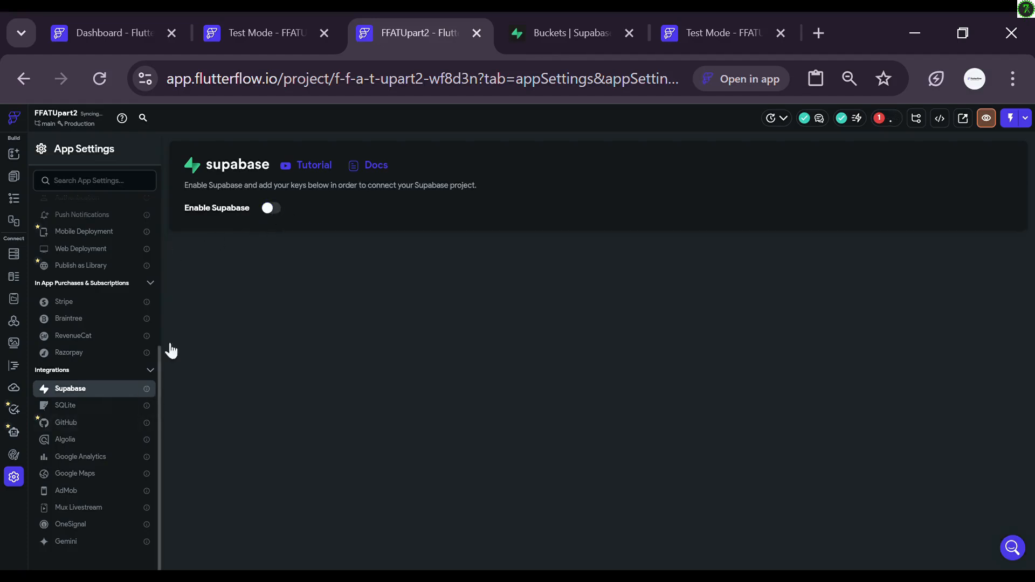
pyautogui.click(268, 211)
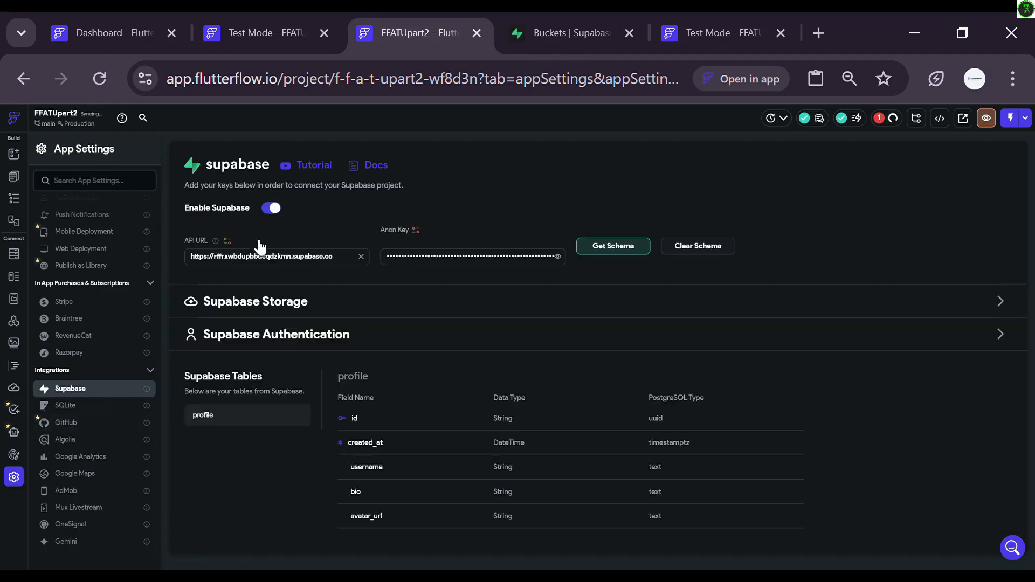
pyautogui.click(686, 252)
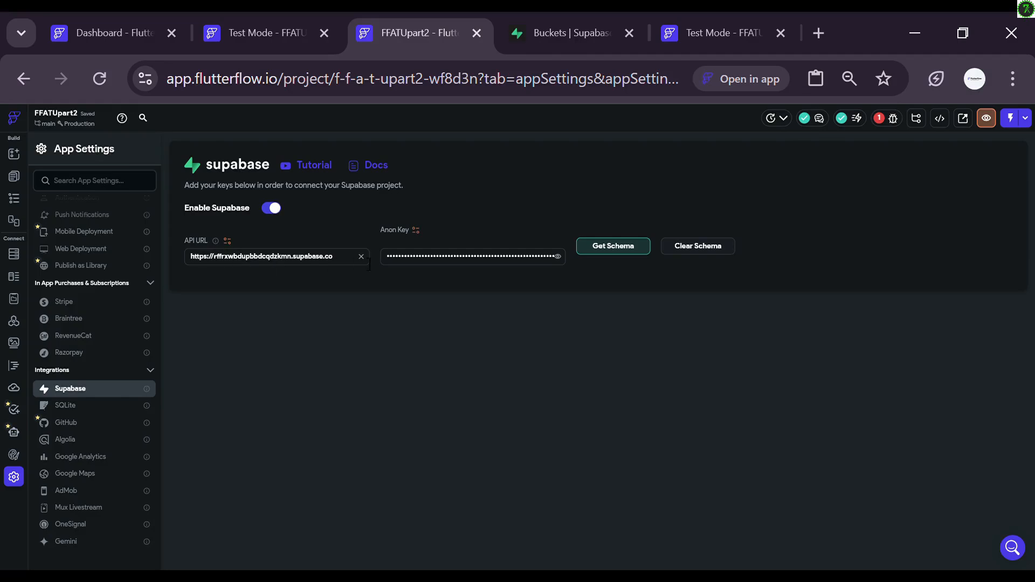
pyautogui.click(546, 30)
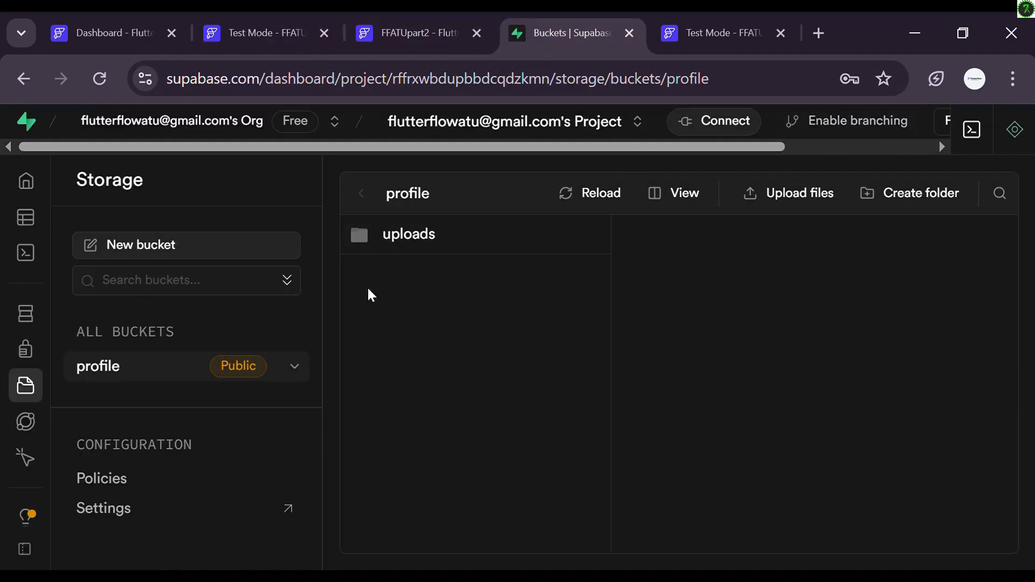
# Step: From Supabase's Project overview, choose New project in the project switcher and go to Project name
pyautogui.moveTo(5, 190)
pyautogui.click(50, 182)
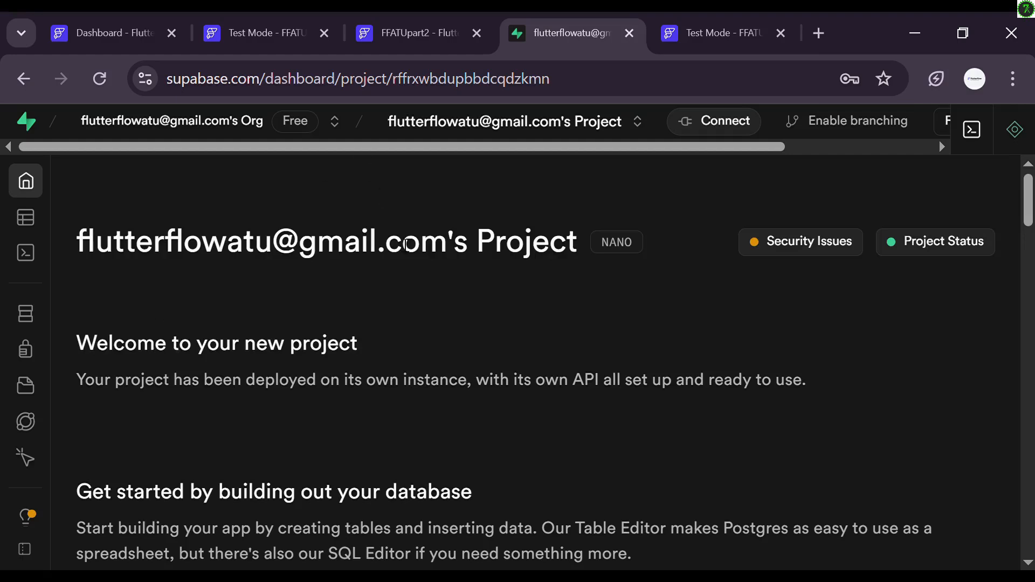
pyautogui.scroll(-5, 407, 246)
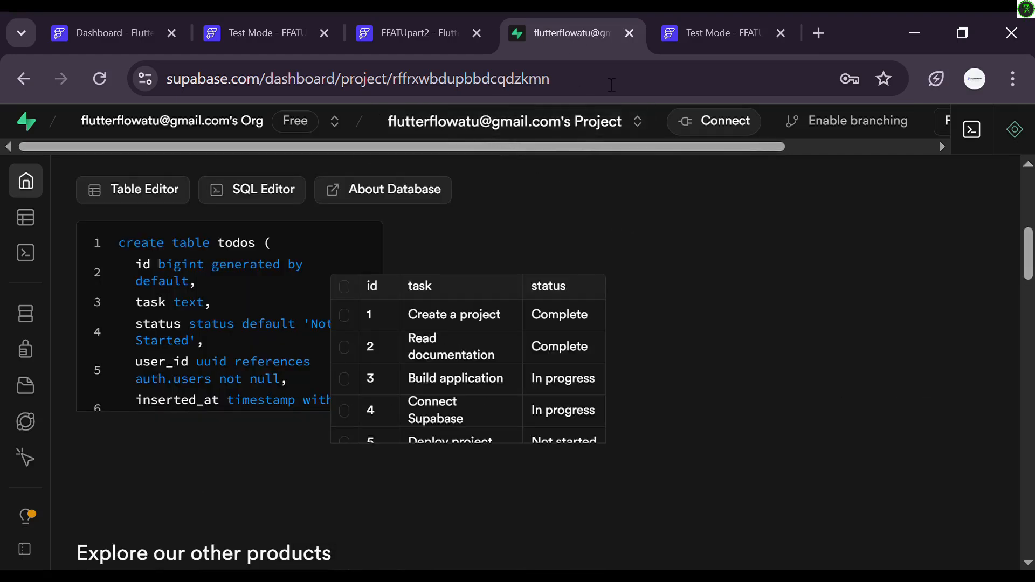
pyautogui.click(635, 130)
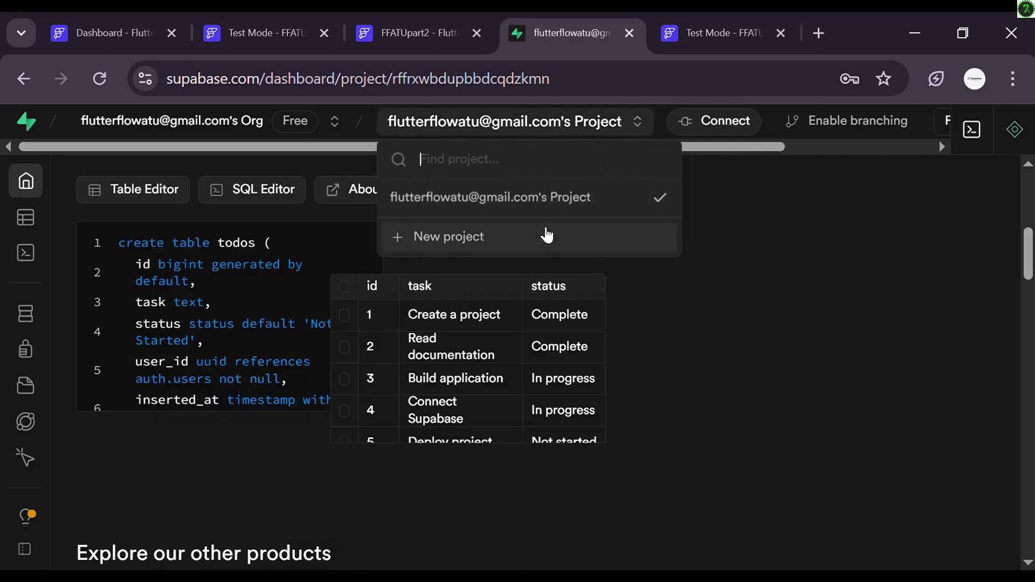
pyautogui.click(546, 233)
pyautogui.click(530, 434)
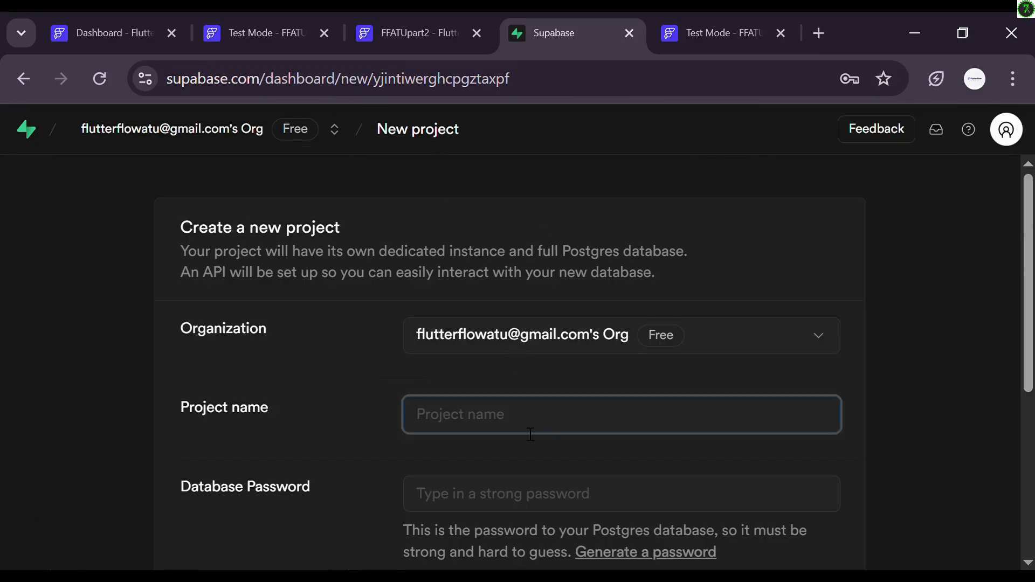
# Step: Create project FlutterflowATU with a database password in Central EU (Frankfurt)
pyautogui.write('Flutter')
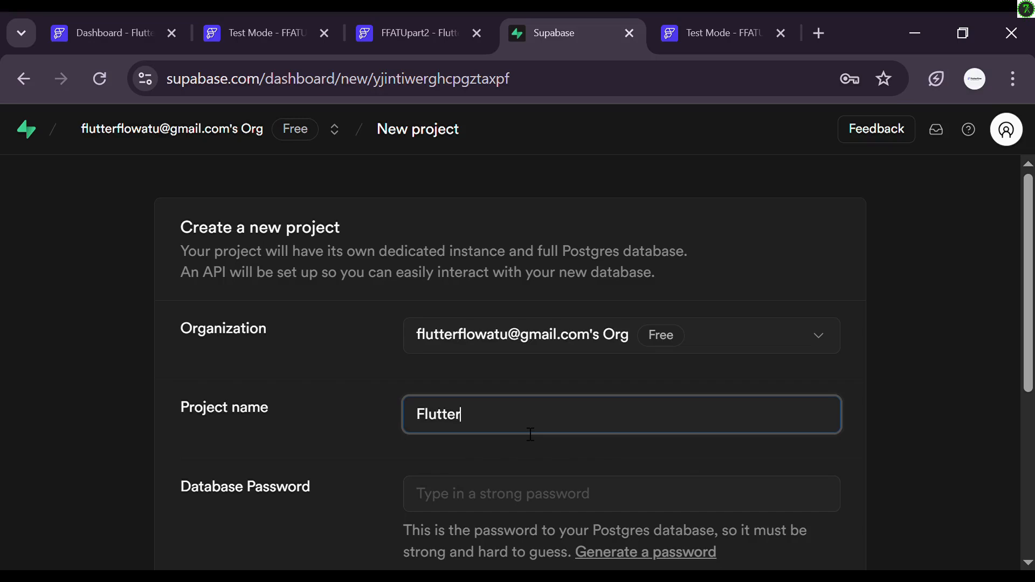
pyautogui.write('flowATU')
pyautogui.scroll(-5, 360, 354)
pyautogui.scroll(-1, 356, 350)
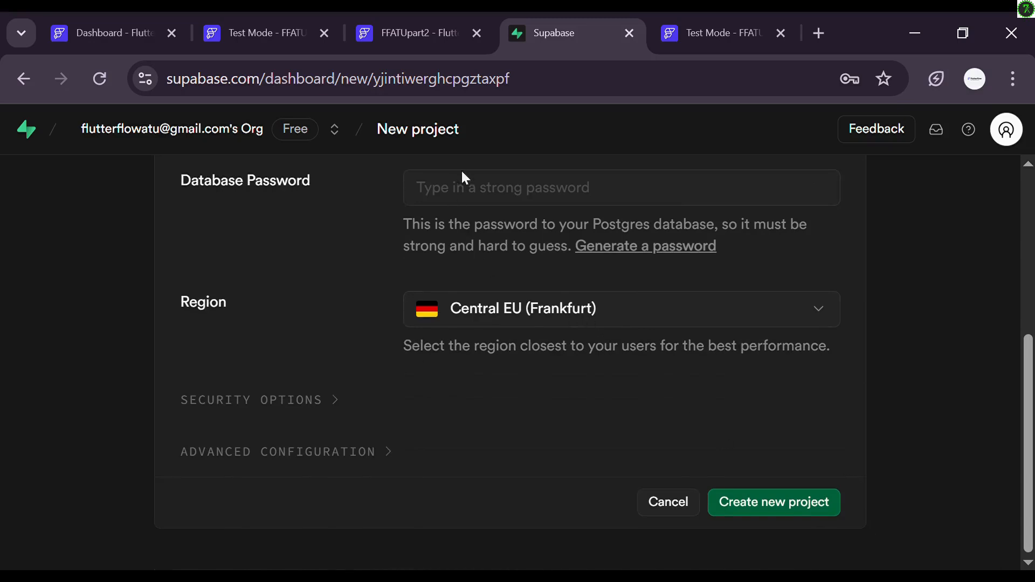
pyautogui.click(473, 188)
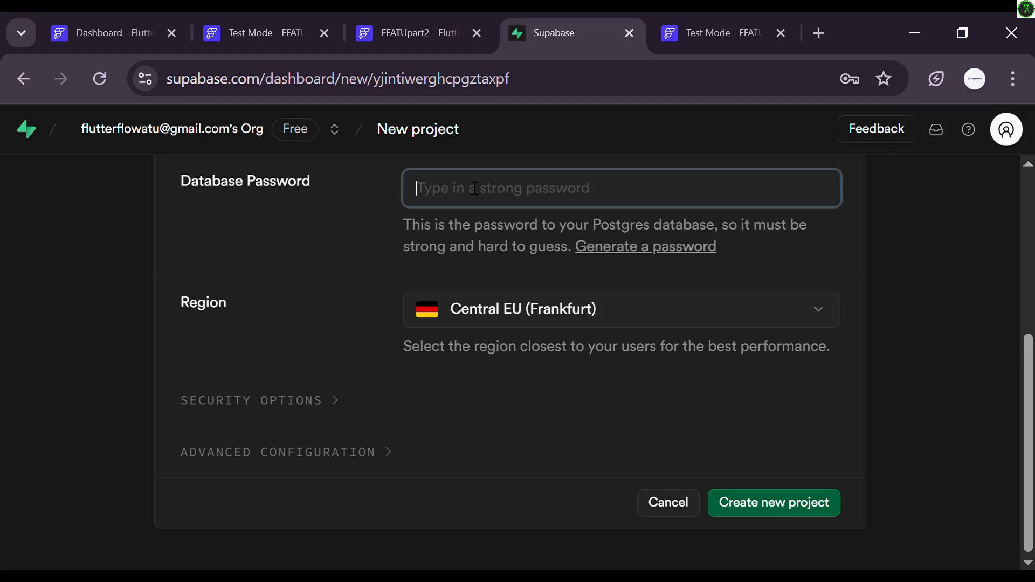
pyautogui.write('••••••••••')
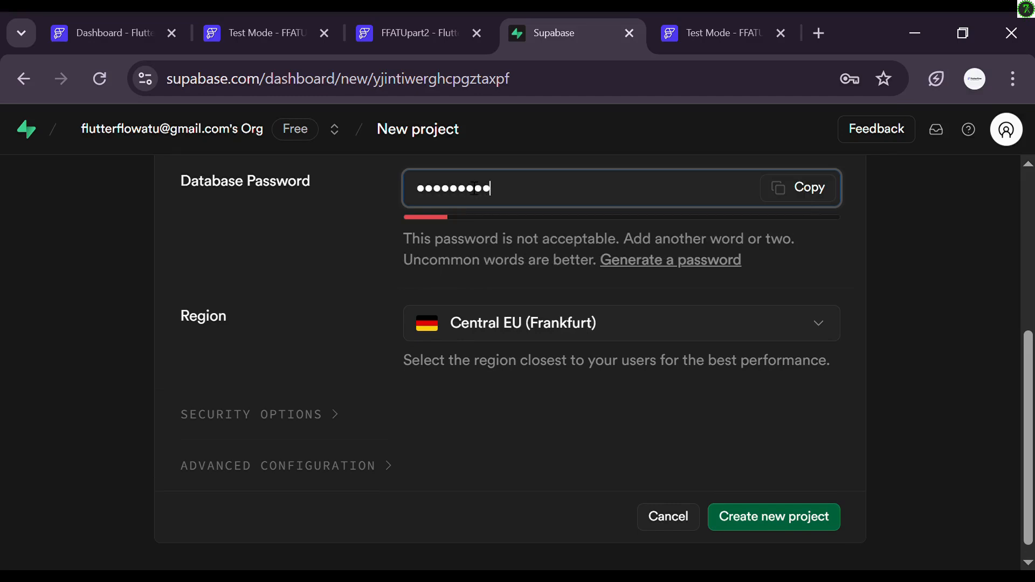
pyautogui.write('•••••')
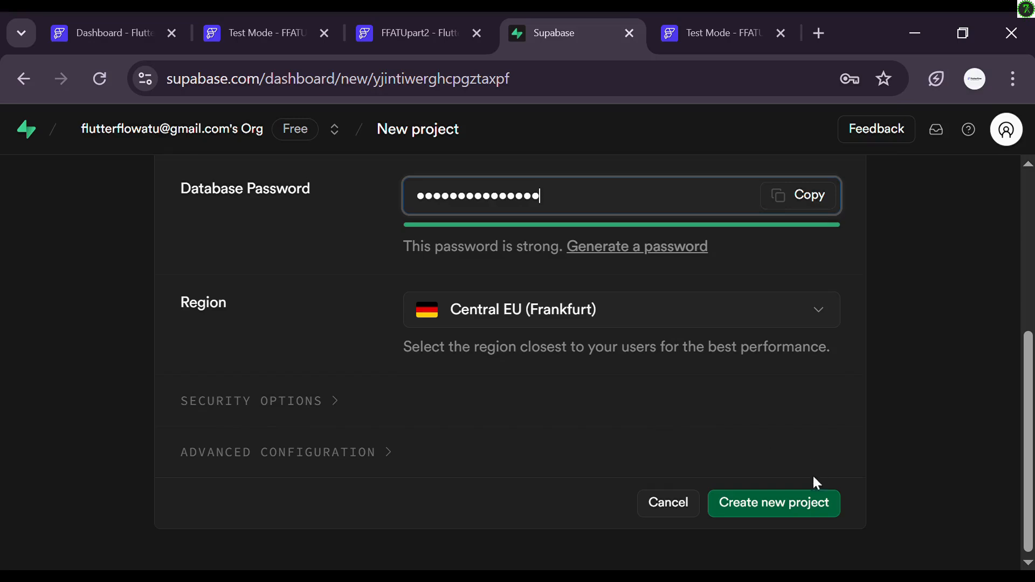
pyautogui.click(793, 510)
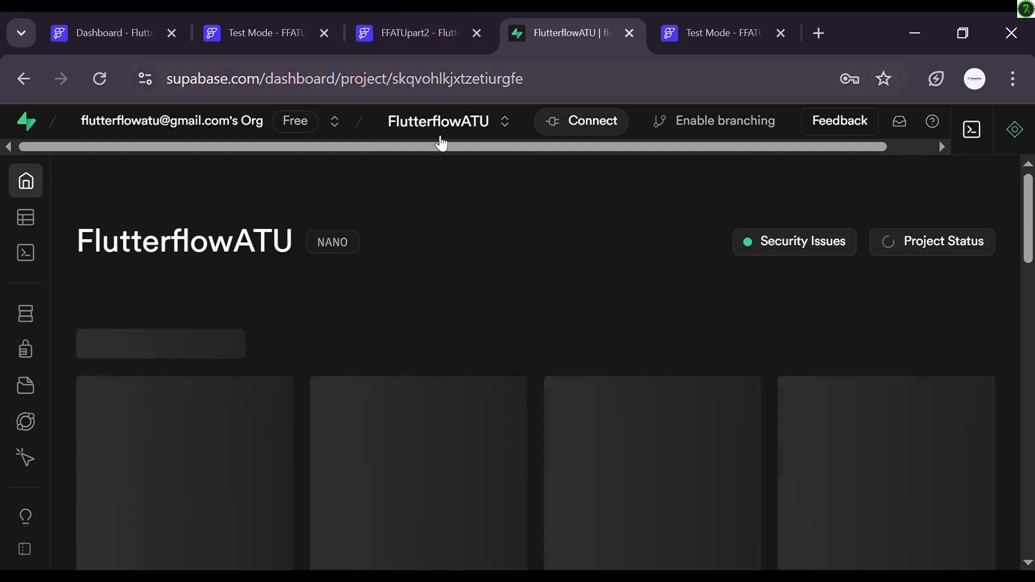
# Step: Open Project Settings > Data API and copy FlutterflowATU's Project URL
pyautogui.scroll(-10, 271, 294)
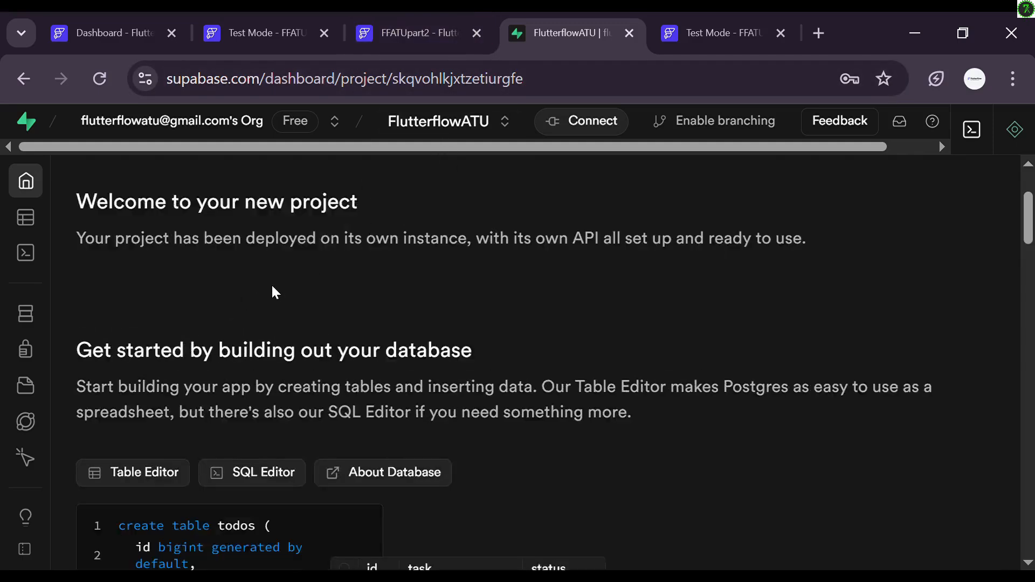
pyautogui.scroll(10, 275, 291)
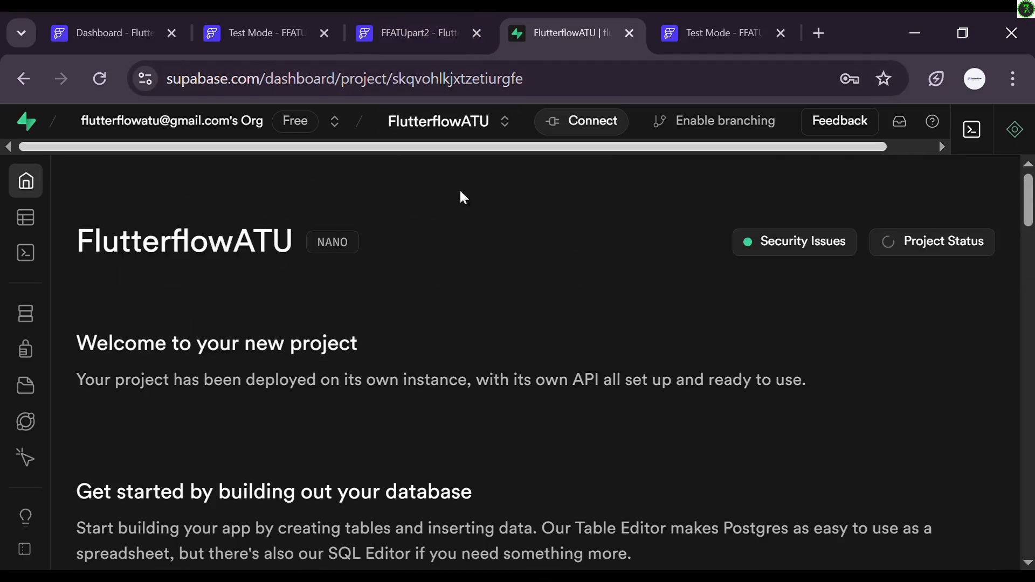
pyautogui.scroll(-10, 460, 197)
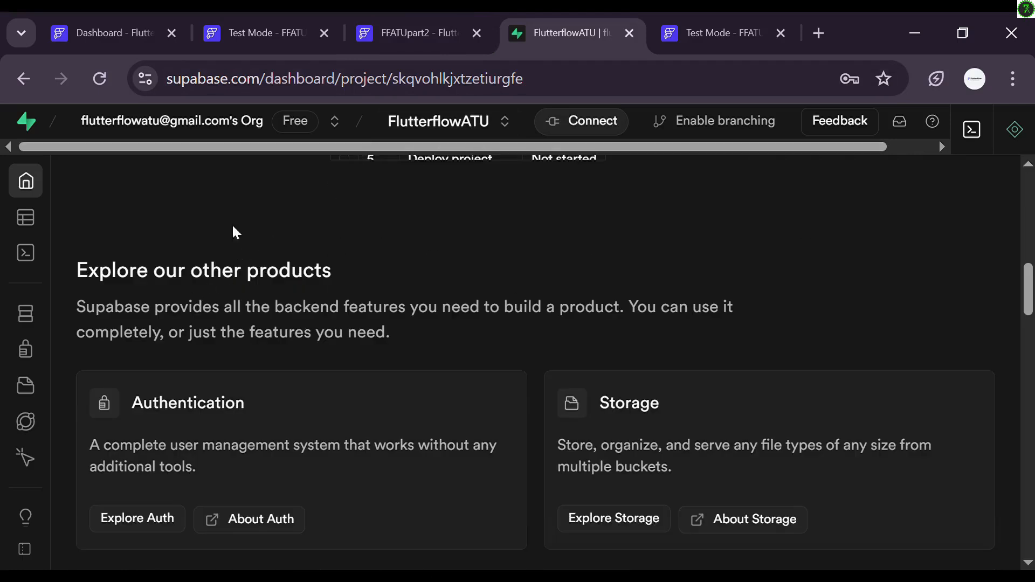
pyautogui.moveTo(4, 531)
pyautogui.scroll(-4, 104, 424)
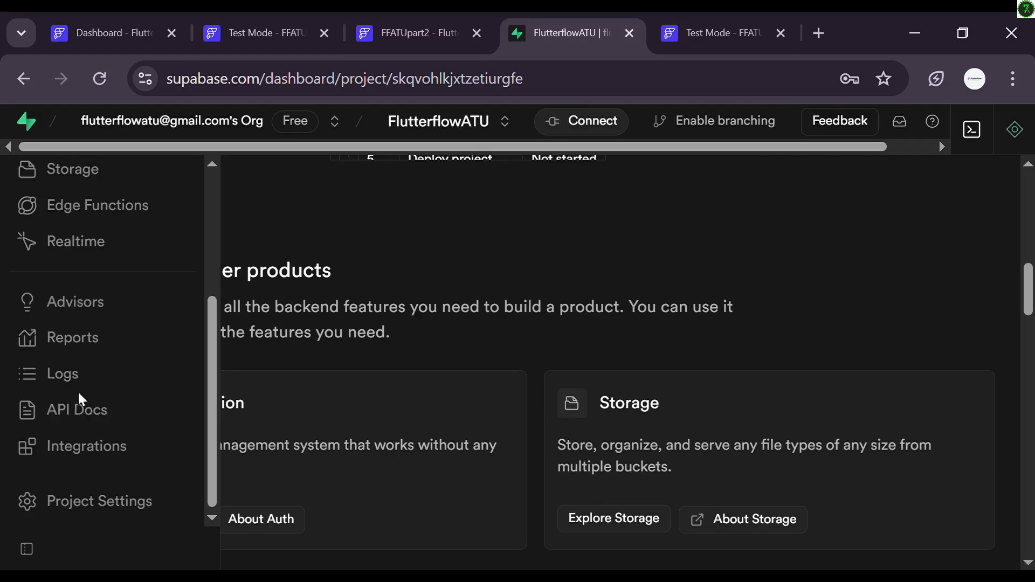
pyautogui.click(99, 502)
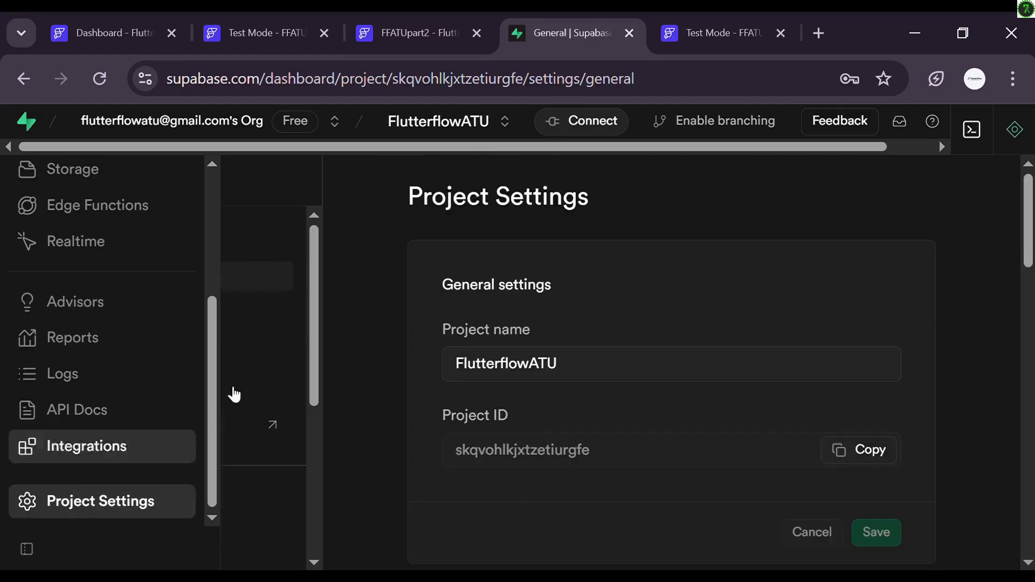
pyautogui.scroll(-2, 162, 345)
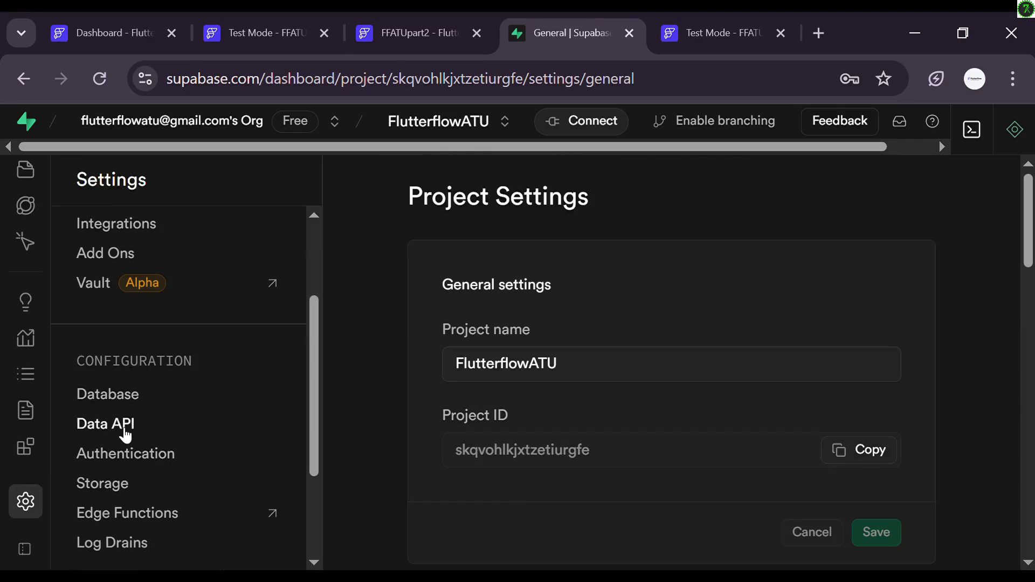
pyautogui.click(125, 434)
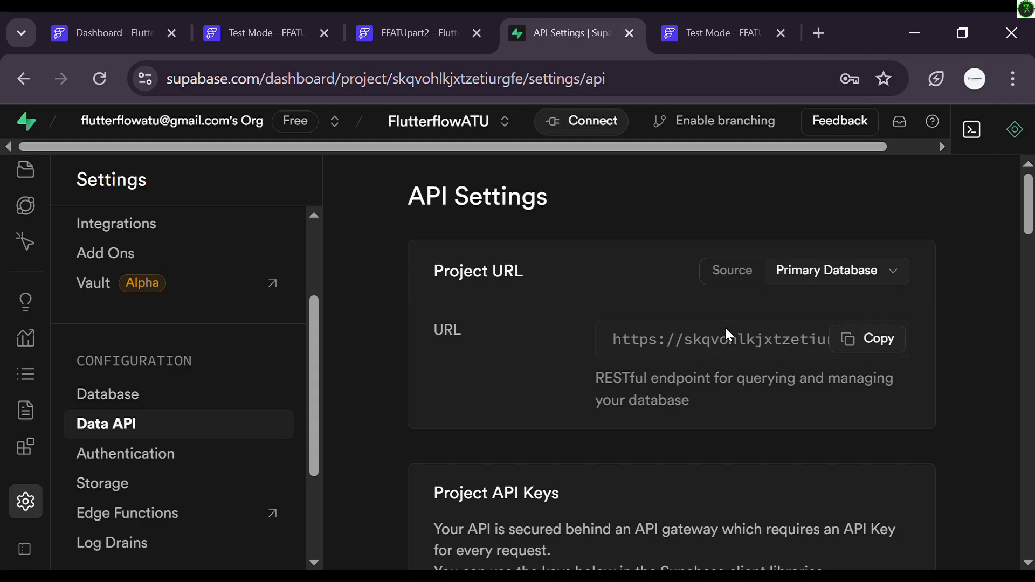
pyautogui.click(865, 350)
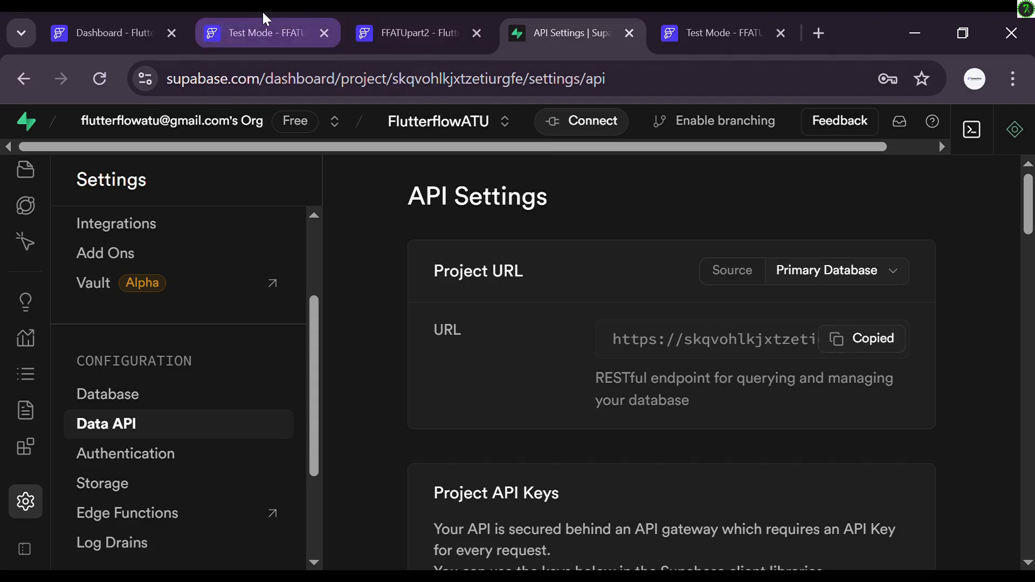
# Step: Paste the new project URL over the old API URL in FlutterFlow's Supabase settings
pyautogui.click(383, 22)
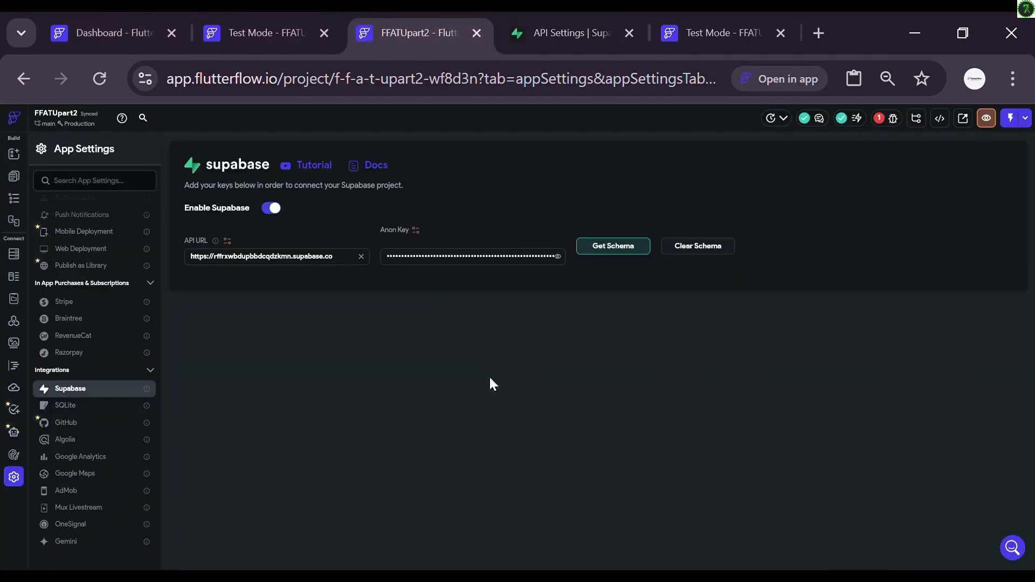
pyautogui.click(285, 260)
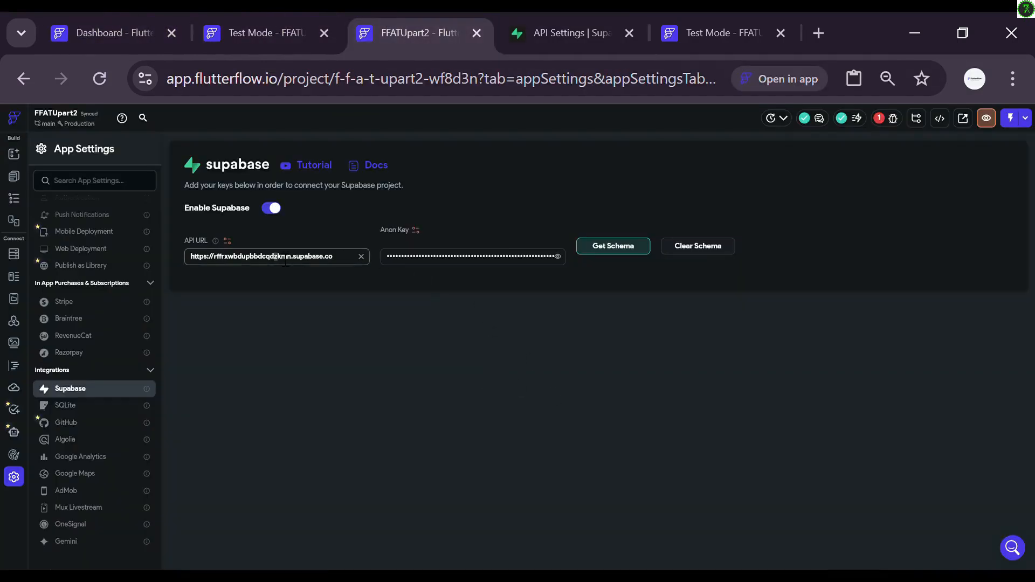
pyautogui.hotkey('ctrl', 'a')
pyautogui.hotkey('ctrl', 'v')
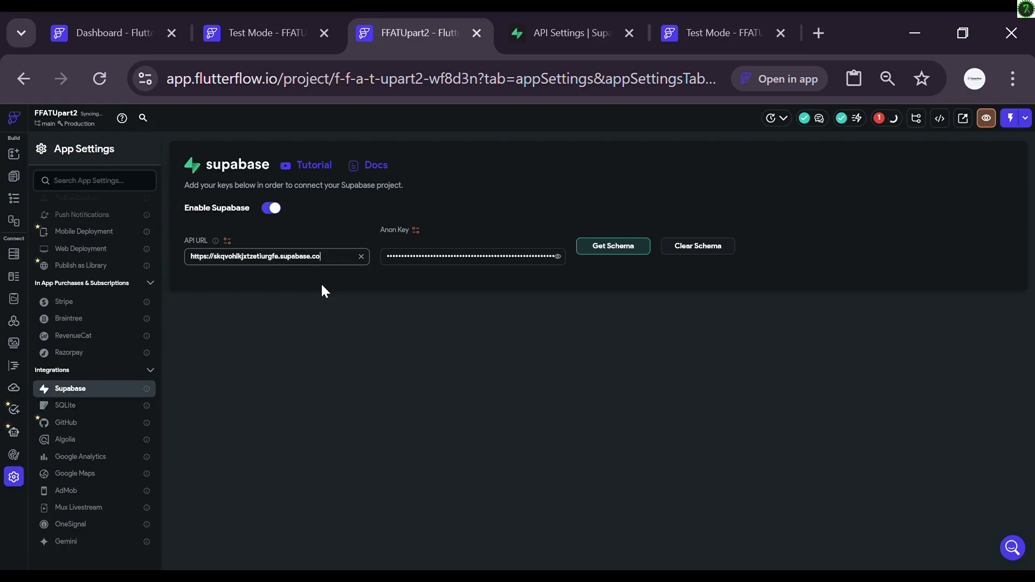
# Step: Copy the anon public key from Supabase and paste it over FlutterFlow's old anon key
pyautogui.click(553, 42)
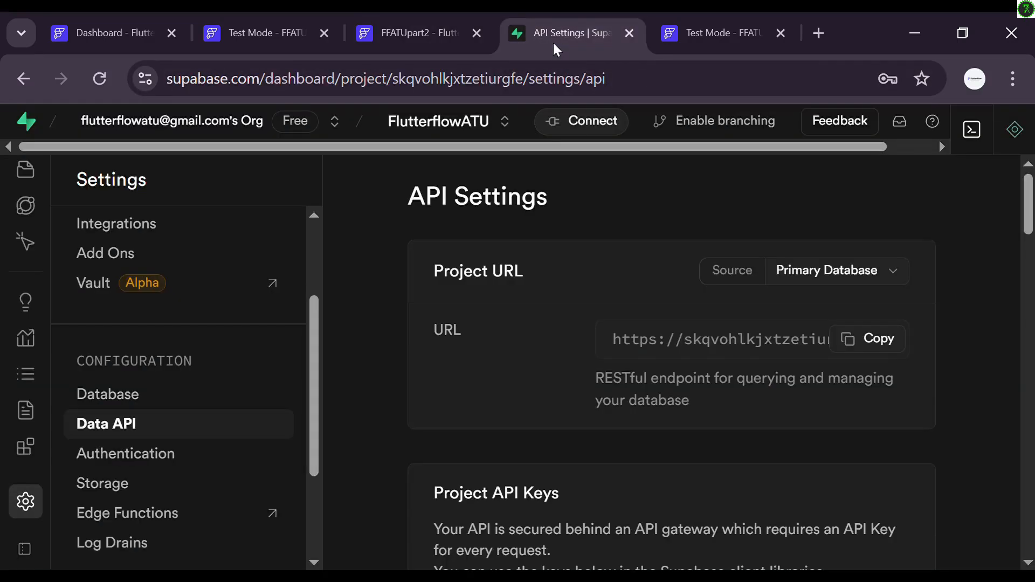
pyautogui.scroll(-5, 519, 392)
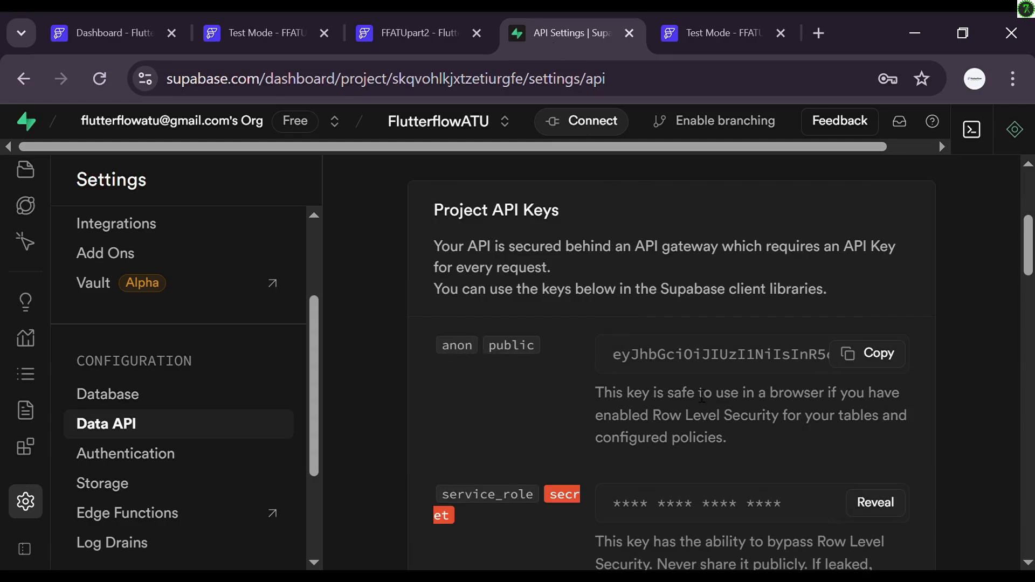
pyautogui.click(874, 360)
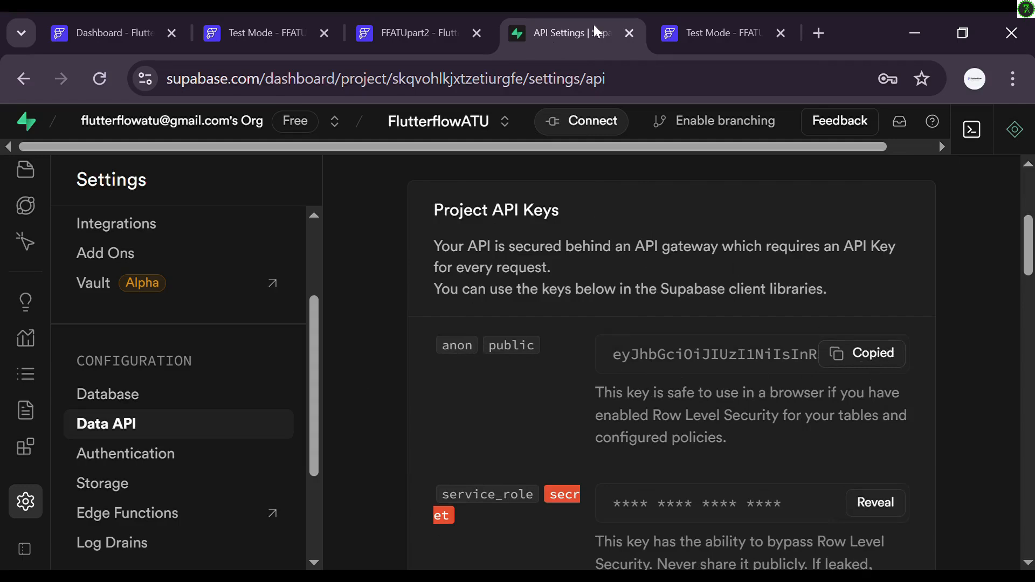
pyautogui.click(392, 19)
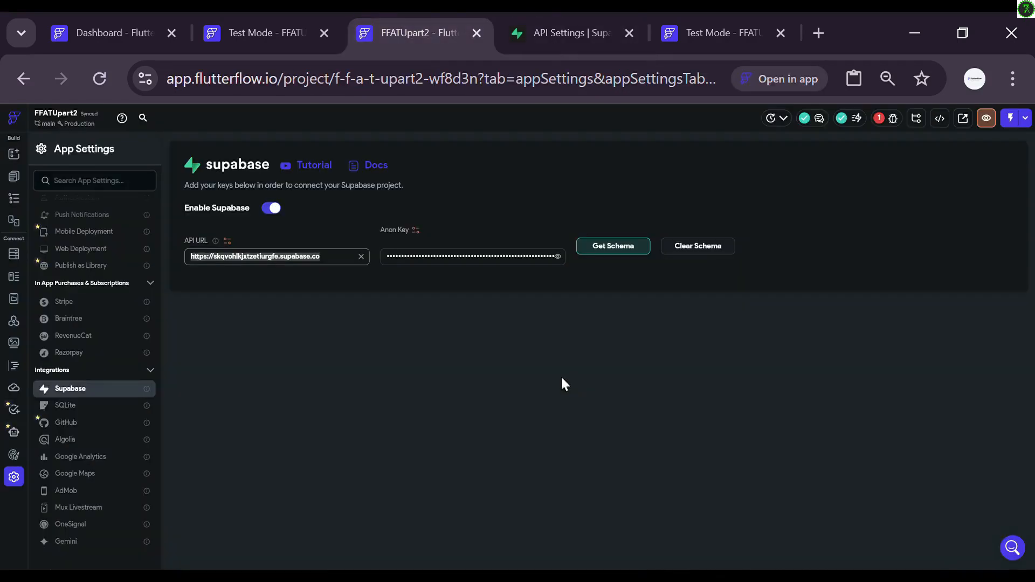
pyautogui.click(515, 268)
pyautogui.hotkey('ctrl', 'a')
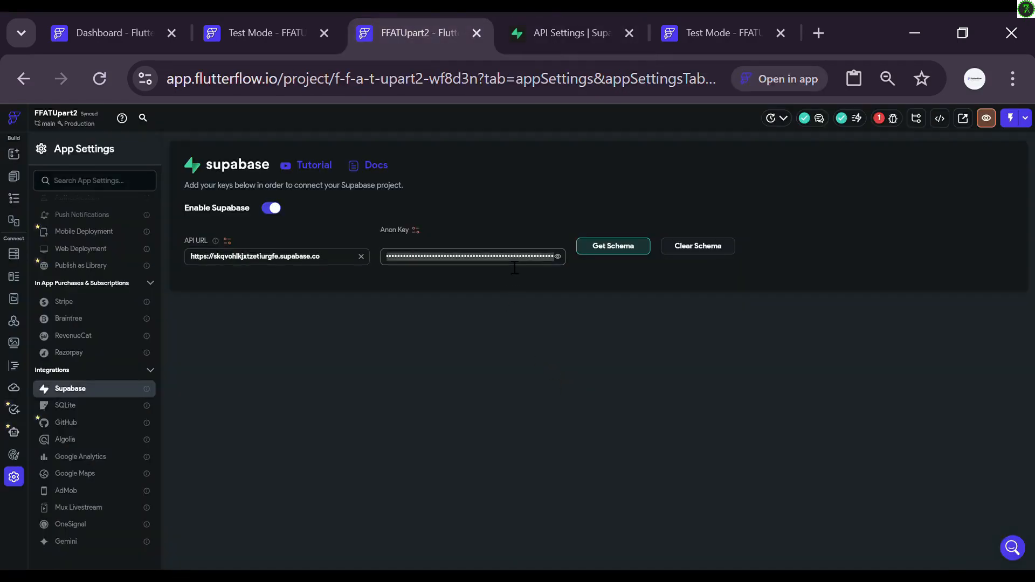
pyautogui.hotkey('ctrl', 'v')
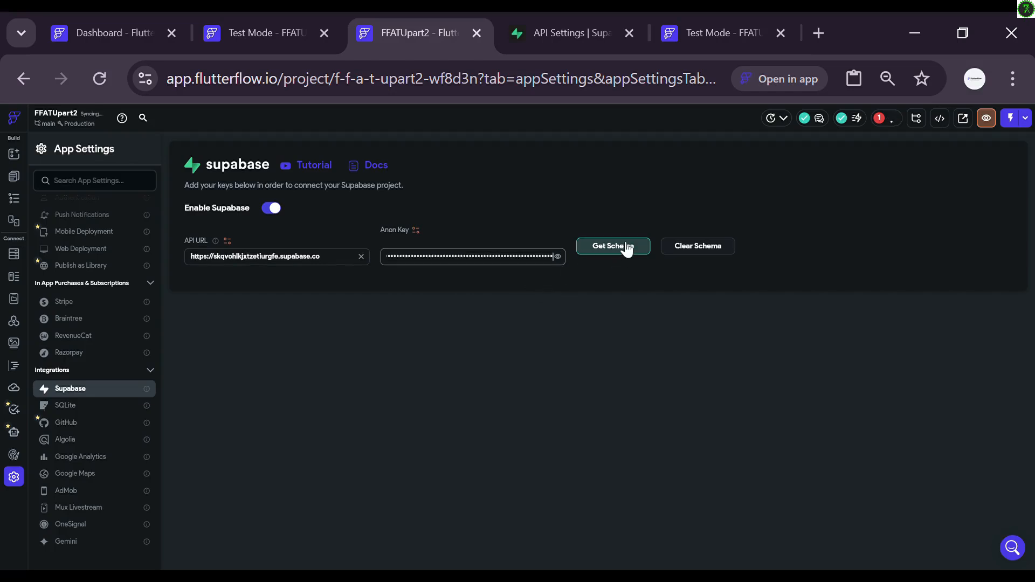
# Step: Fetch the new project's database schema with Get Schema
pyautogui.click(623, 247)
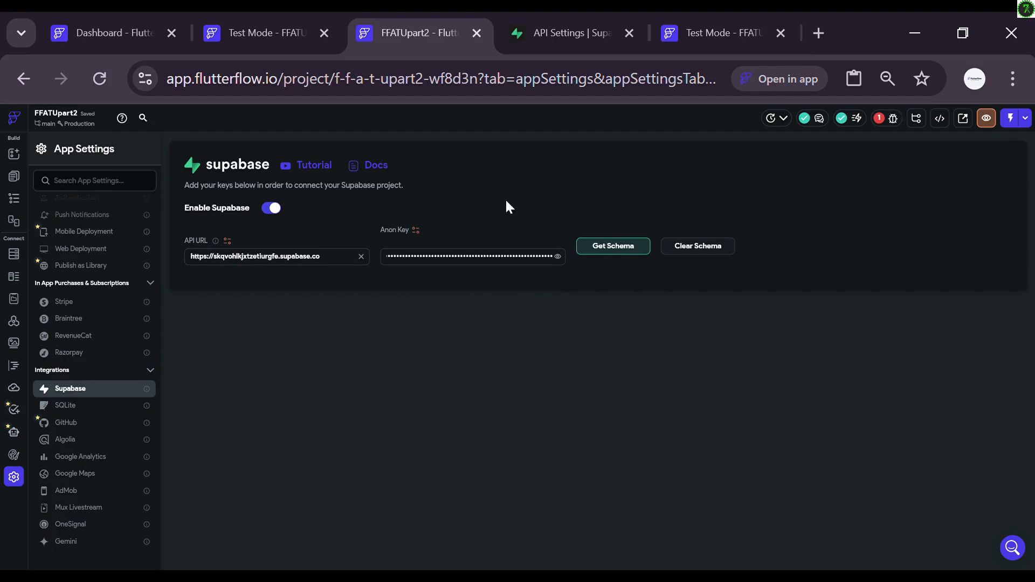
pyautogui.click(564, 17)
pyautogui.click(386, 22)
# Step: Check the empty Table Editor and the Authentication Users list in Supabase
pyautogui.click(554, 20)
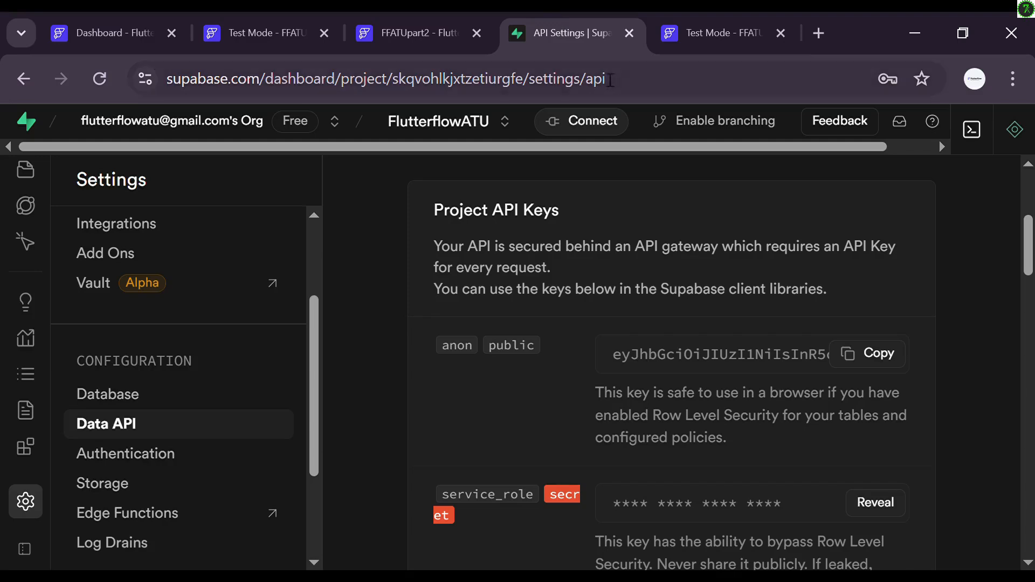
pyautogui.scroll(4, 131, 342)
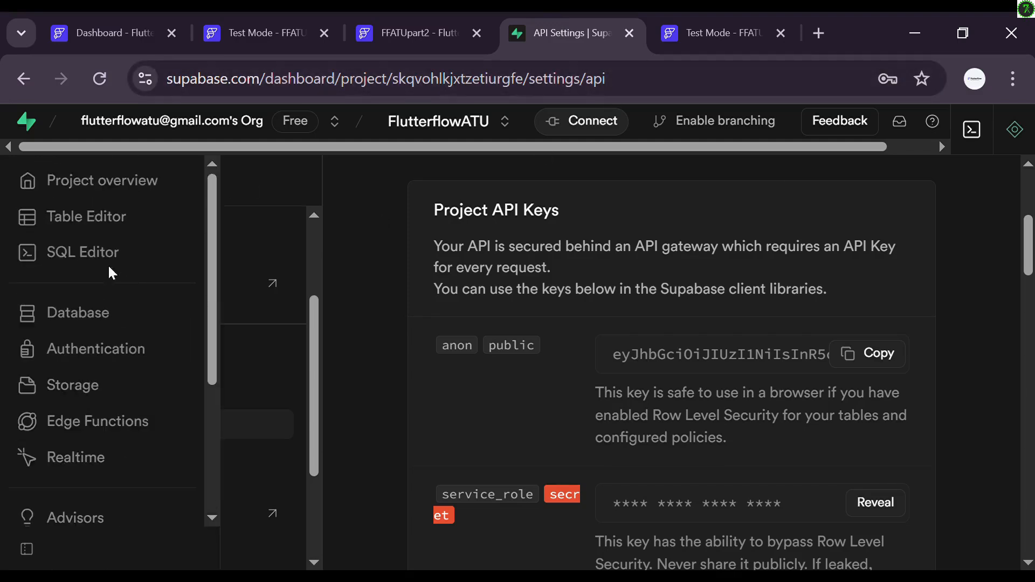
pyautogui.click(88, 215)
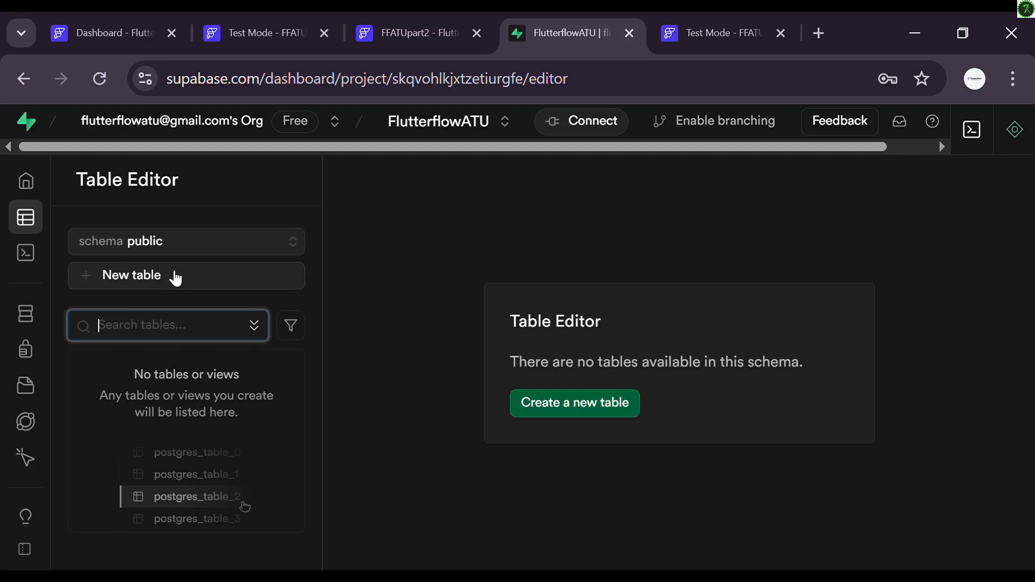
pyautogui.moveTo(6, 393)
pyautogui.click(52, 359)
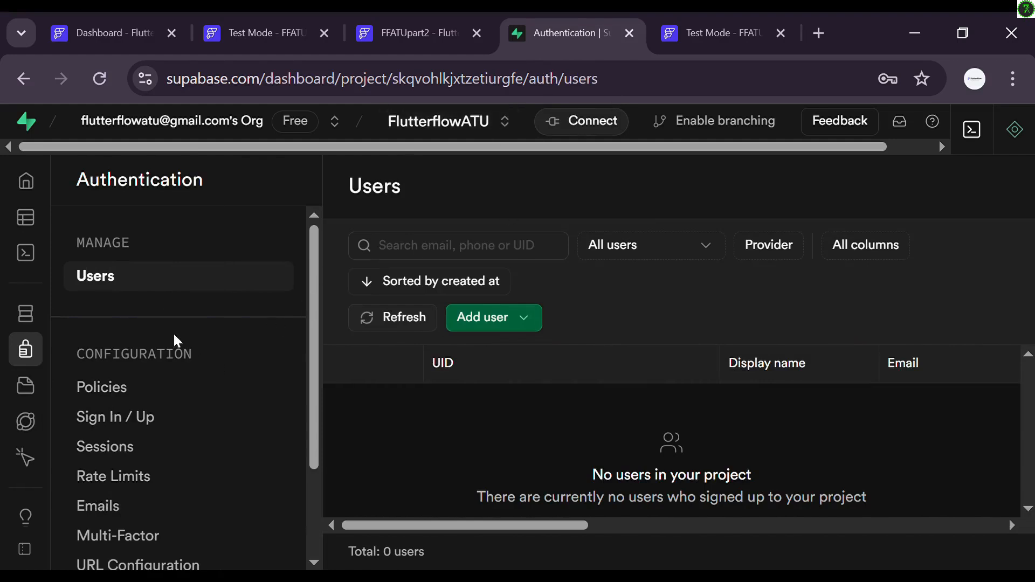
# Step: Look over the email templates, then the Sign In / Up settings down to Auth Providers
pyautogui.click(131, 509)
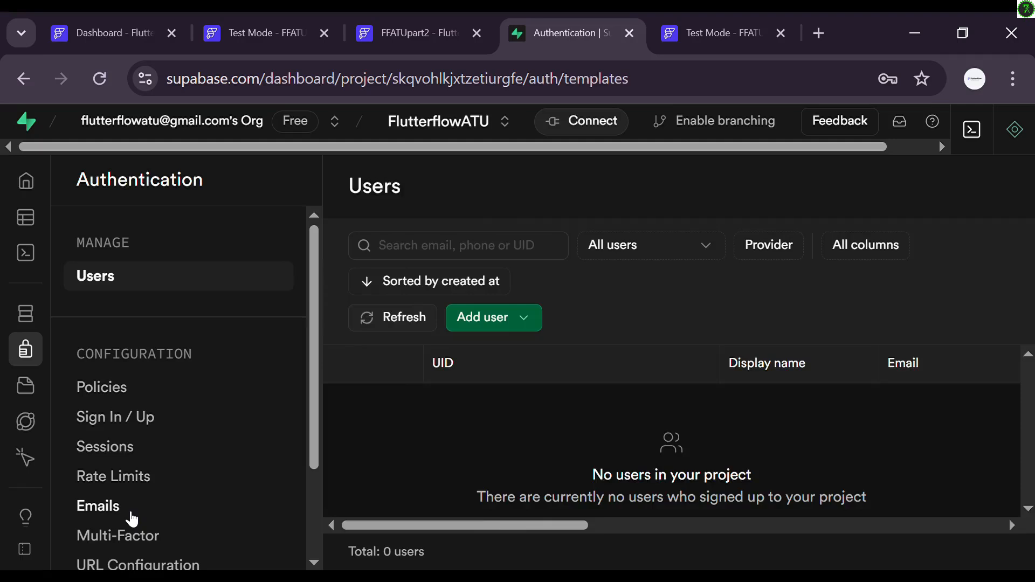
pyautogui.scroll(-3, 592, 339)
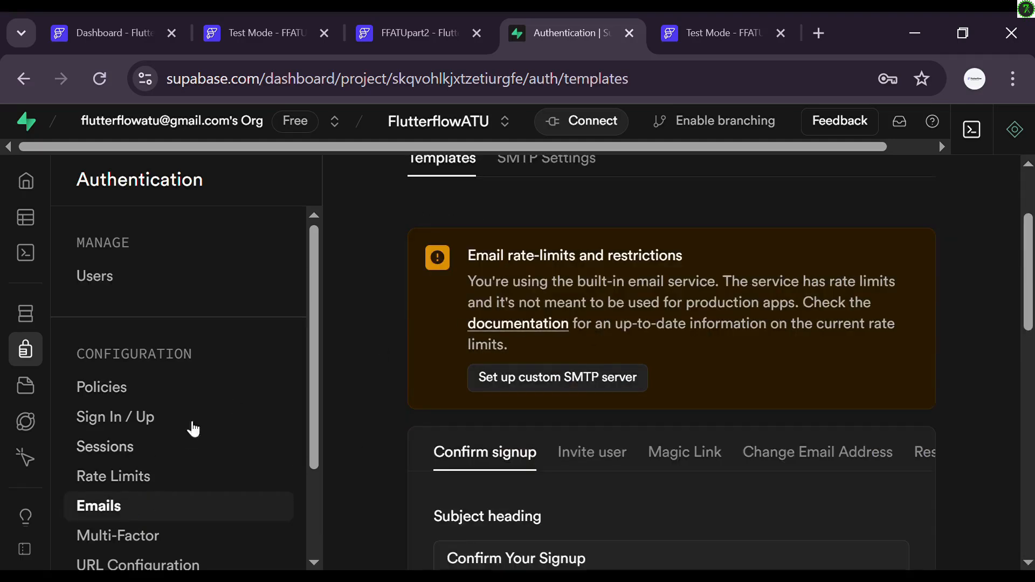
pyautogui.scroll(-6, 468, 334)
pyautogui.scroll(-5, 466, 334)
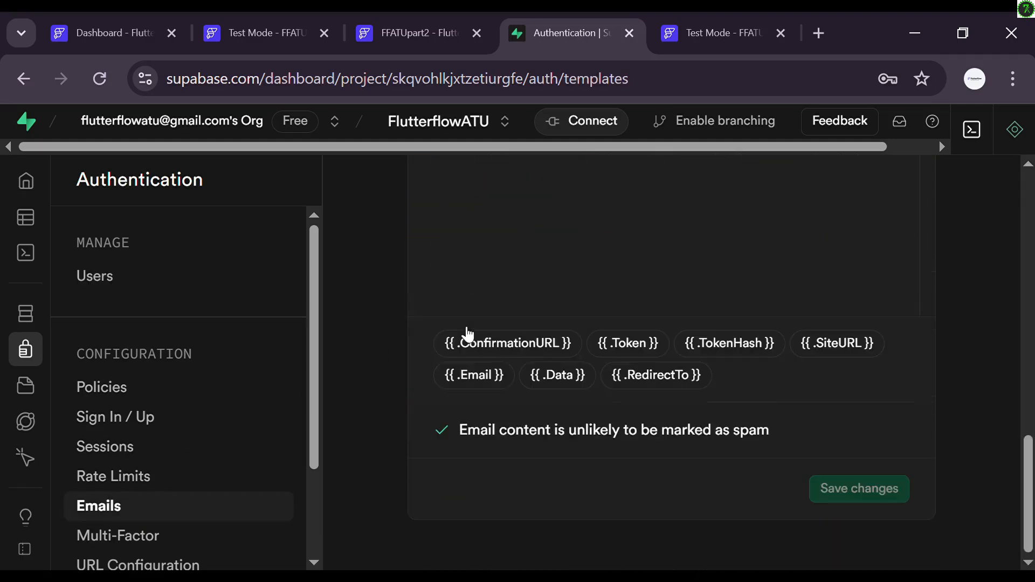
pyautogui.click(157, 423)
pyautogui.scroll(-10, 331, 353)
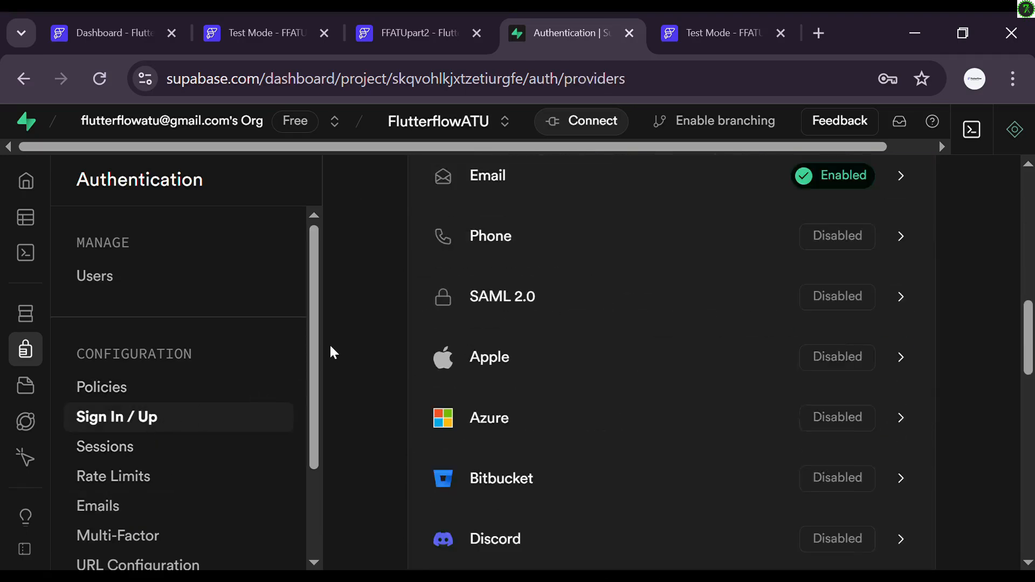
pyautogui.scroll(4, 332, 353)
pyautogui.scroll(5, 332, 353)
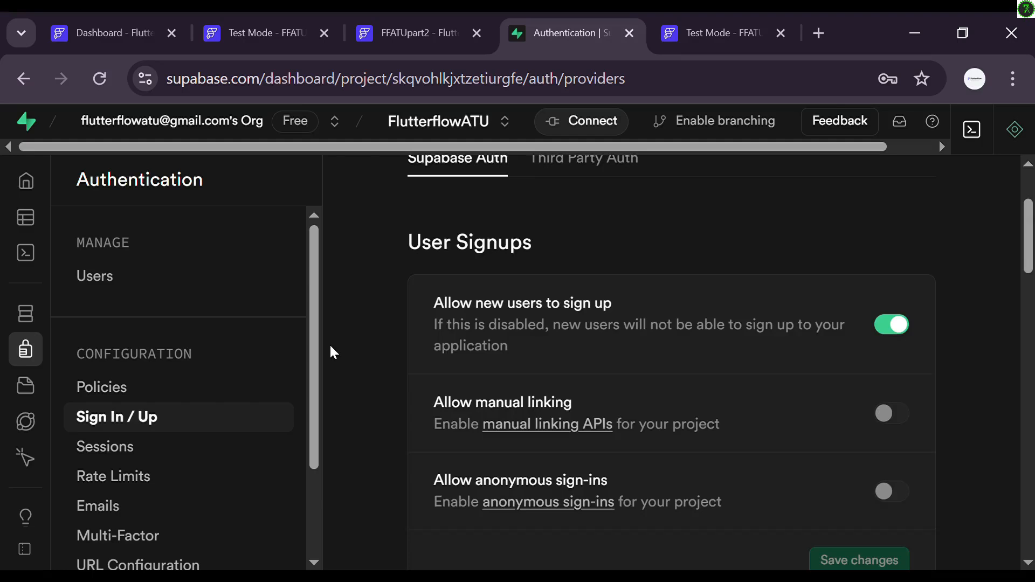
pyautogui.scroll(-8, 332, 353)
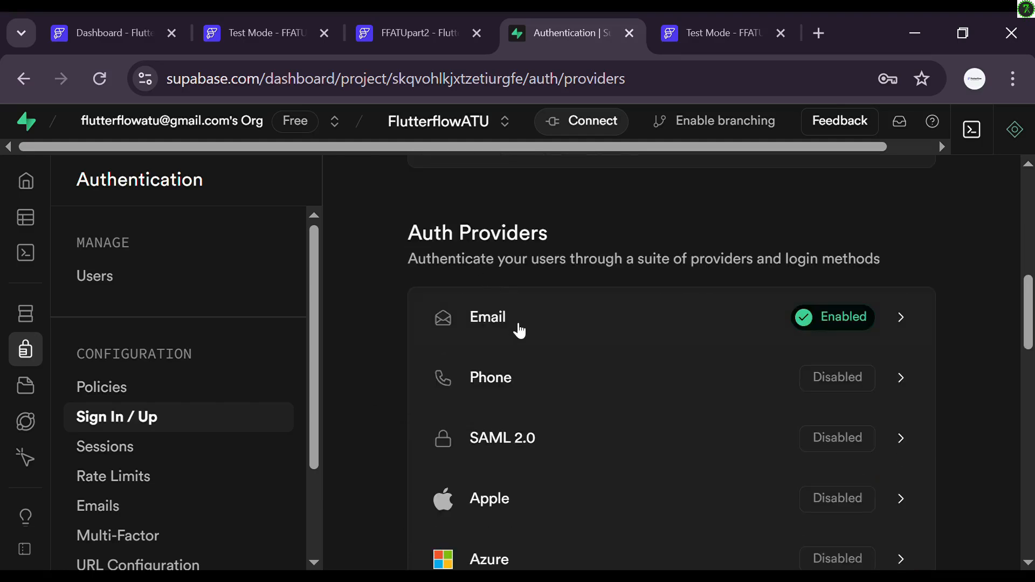
# Step: Turn off email confirmation in the Email provider, keeping 3600-second OTP expiry, and save
pyautogui.click(519, 330)
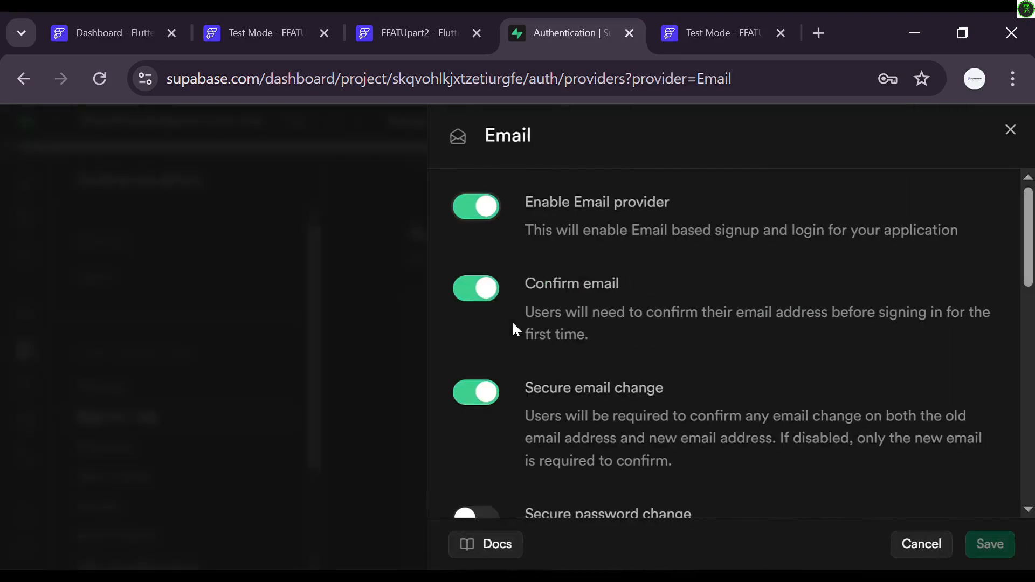
pyautogui.click(490, 298)
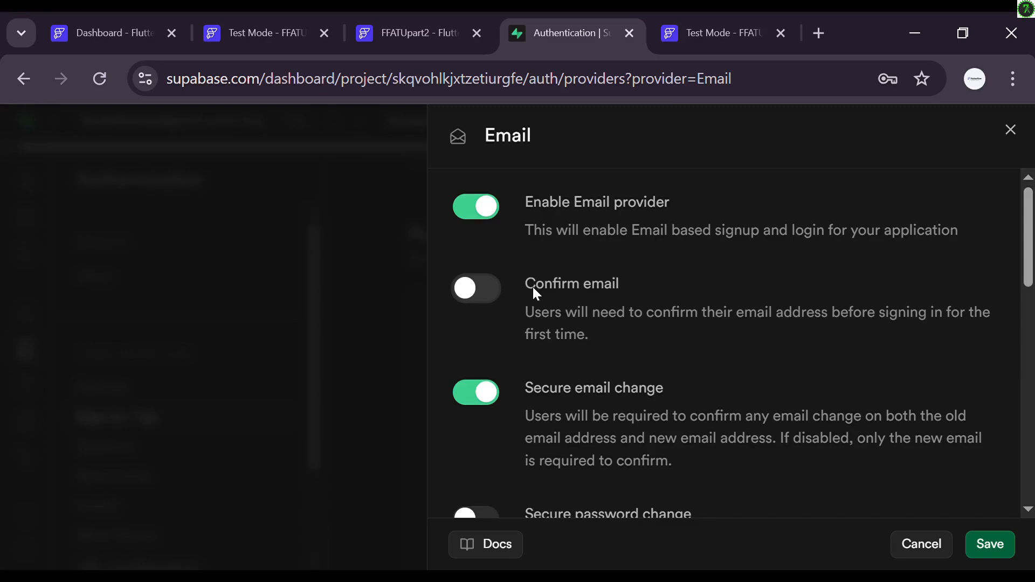
pyautogui.scroll(-5, 533, 289)
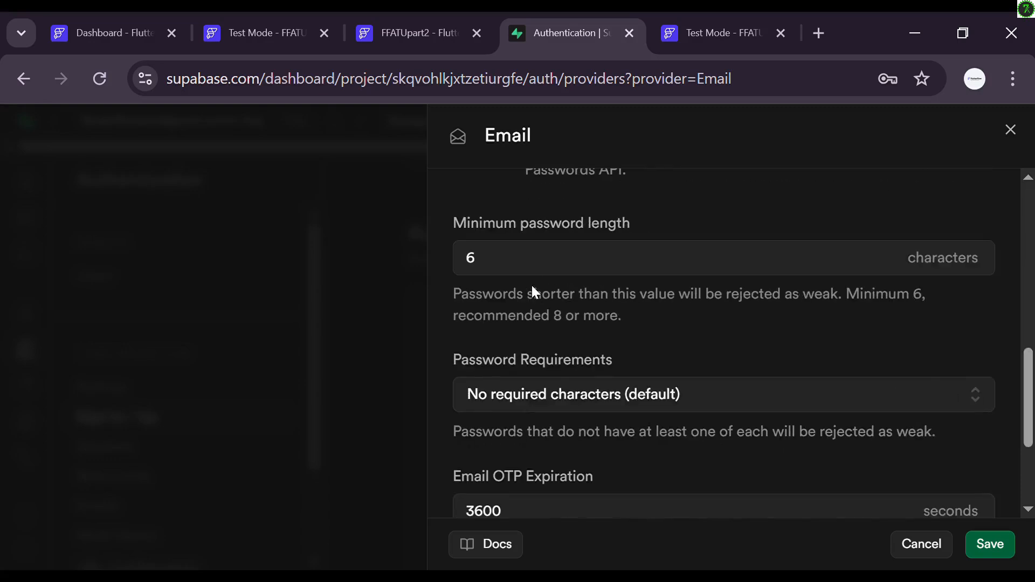
pyautogui.scroll(3, 532, 286)
pyautogui.scroll(-3, 540, 293)
pyautogui.scroll(-3, 529, 318)
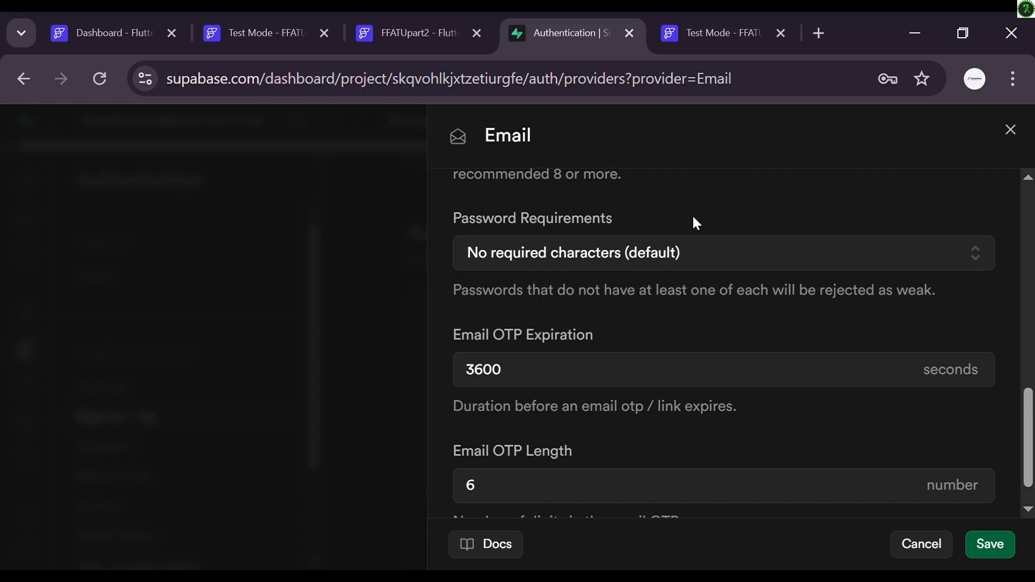
pyautogui.scroll(3, 612, 306)
pyautogui.scroll(-3, 617, 308)
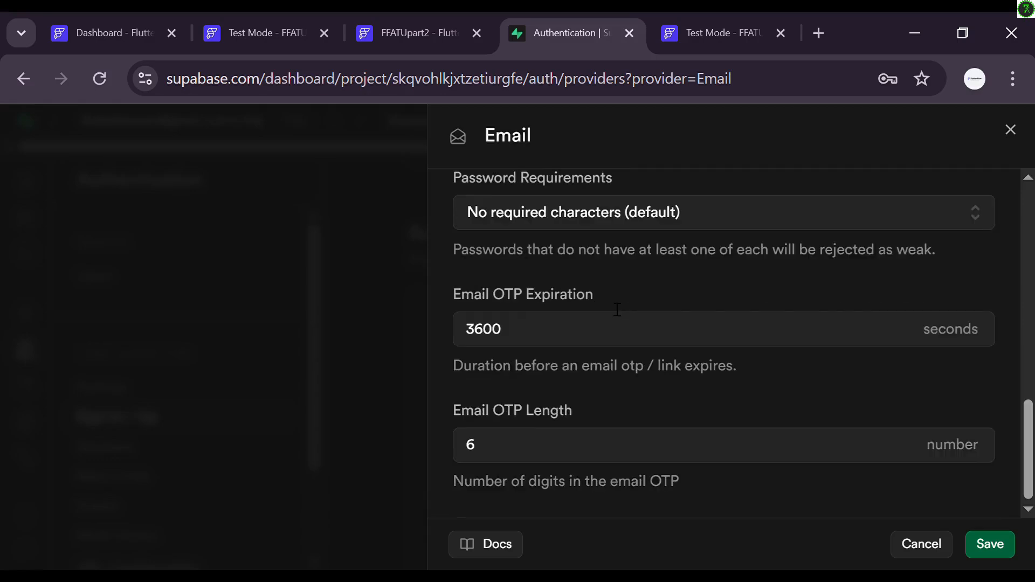
pyautogui.click(1004, 558)
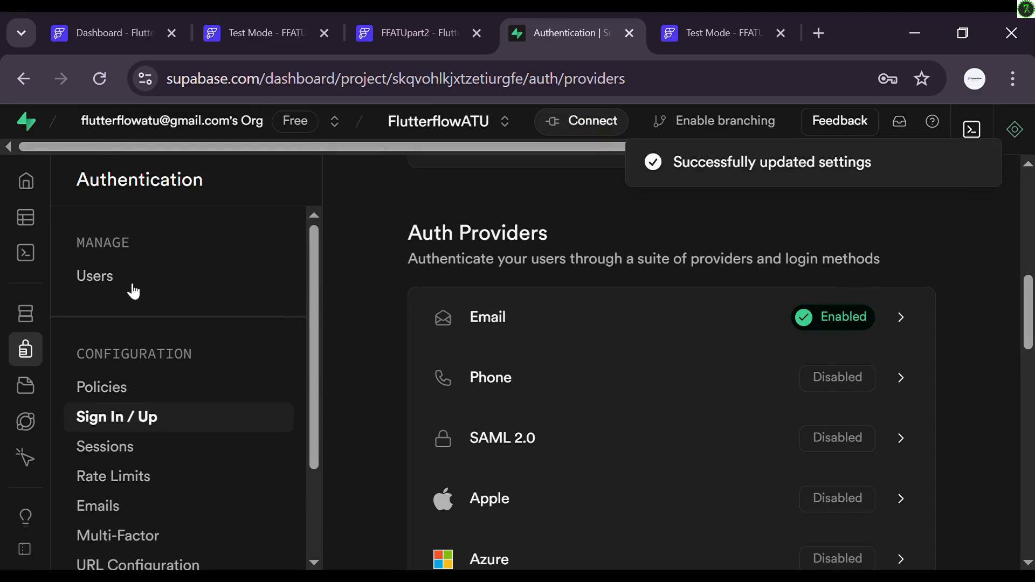
# Step: Start a new table in the Table Editor and name it profile
pyautogui.click(80, 217)
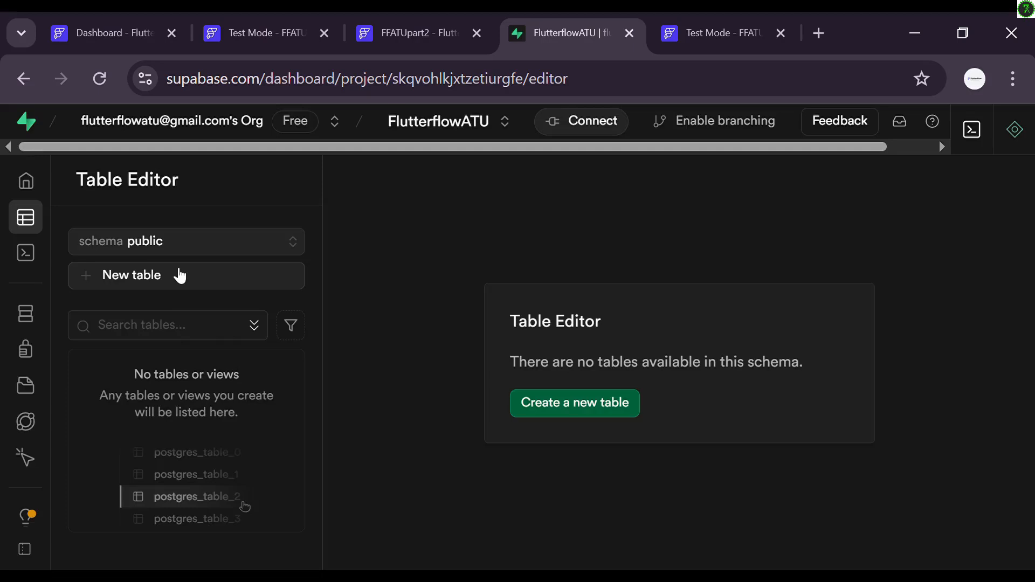
pyautogui.click(180, 276)
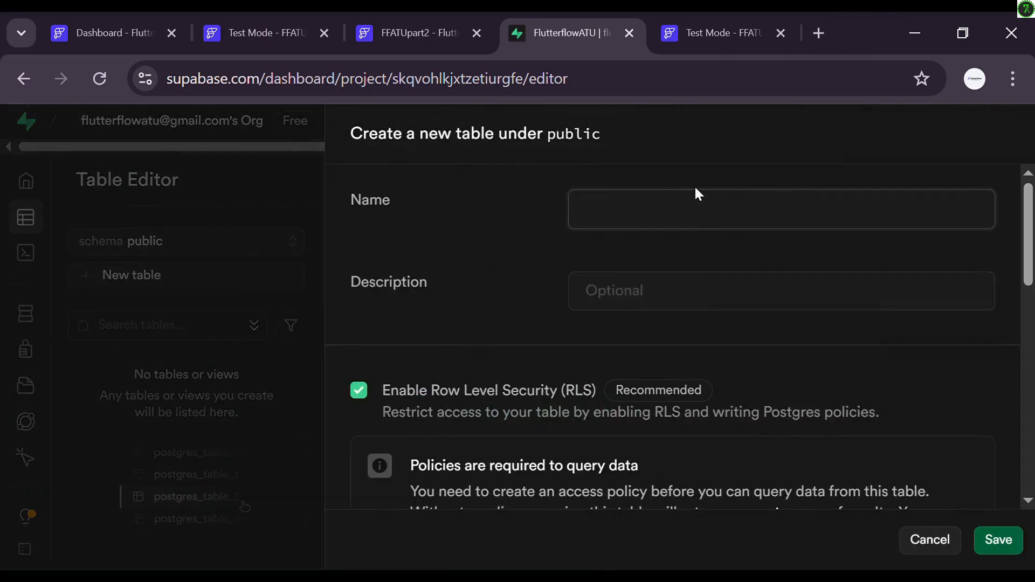
pyautogui.write('proile')
pyautogui.press('BackSpace')
pyautogui.press('BackSpace')
pyautogui.press('BackSpace')
pyautogui.write('file')
# Step: Make id a uuid defaulting to auth.uid() and open its foreign key relation form
pyautogui.scroll(-10, 500, 290)
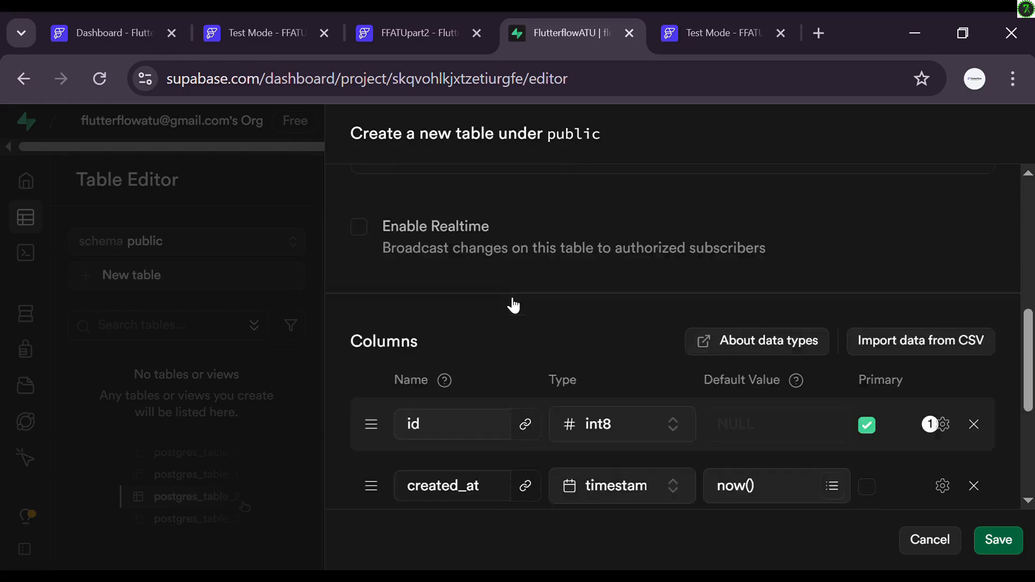
pyautogui.scroll(1, 515, 314)
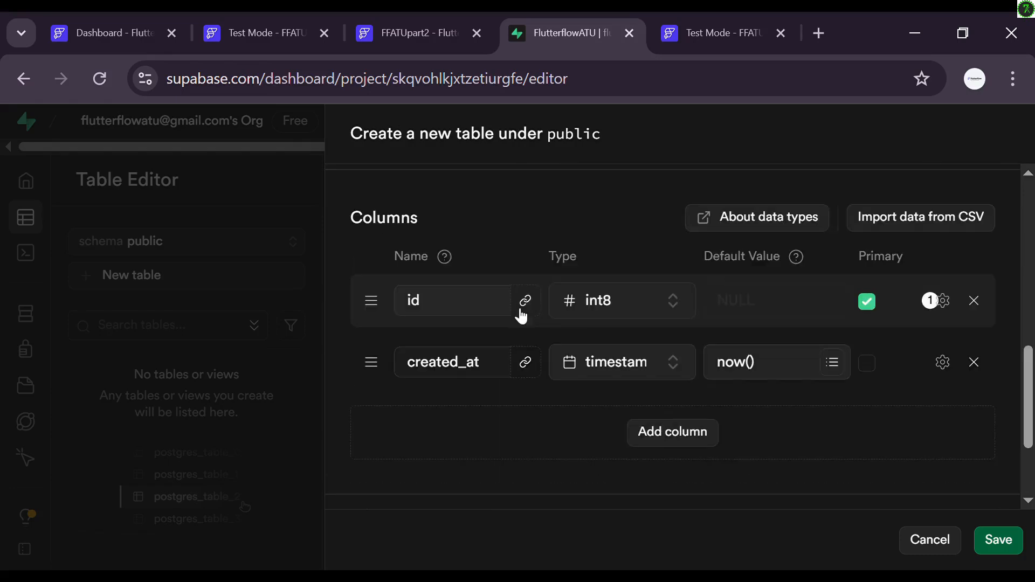
pyautogui.click(647, 300)
pyautogui.scroll(-3, 558, 423)
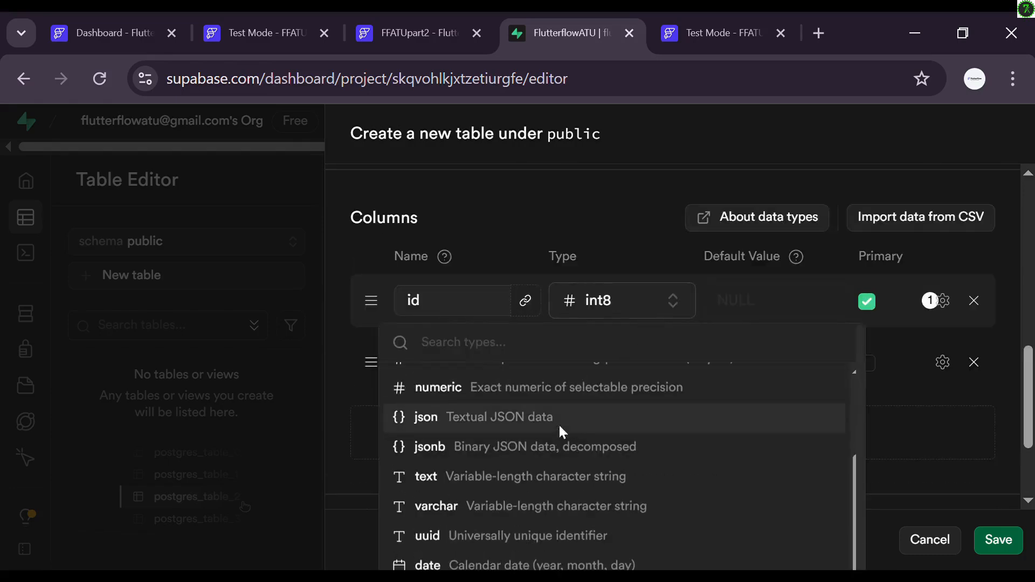
pyautogui.click(489, 539)
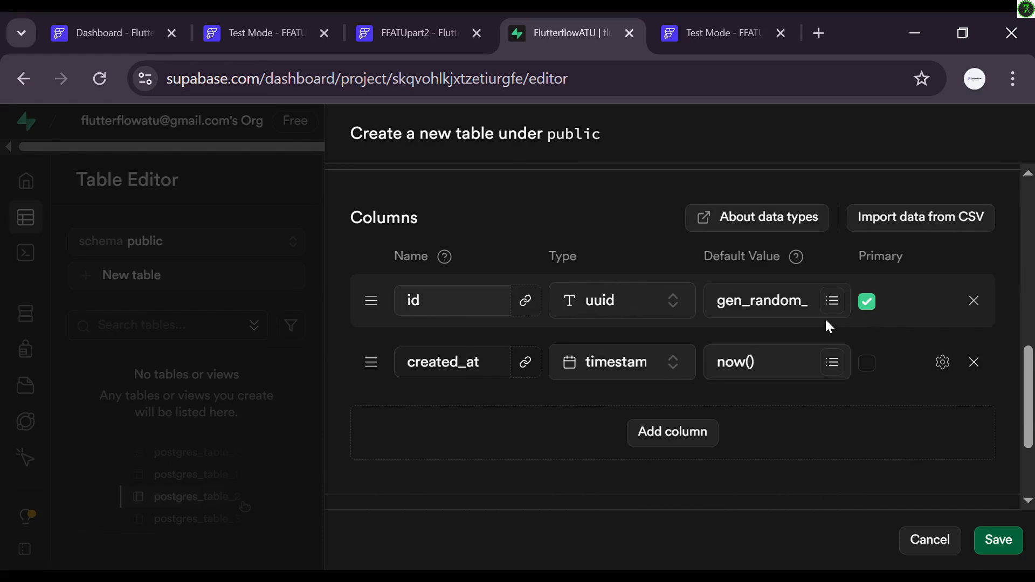
pyautogui.click(838, 305)
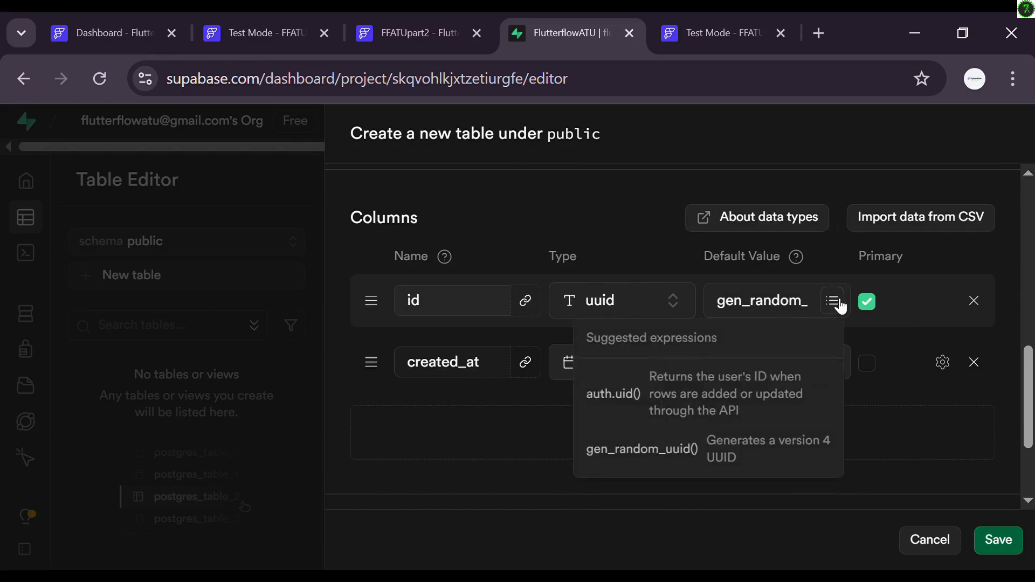
pyautogui.click(649, 408)
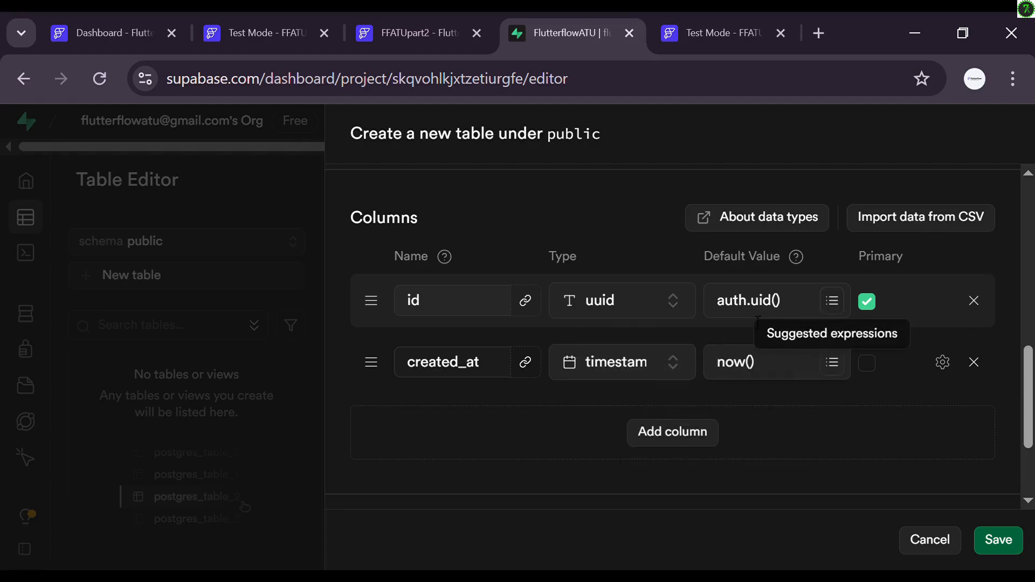
pyautogui.click(525, 300)
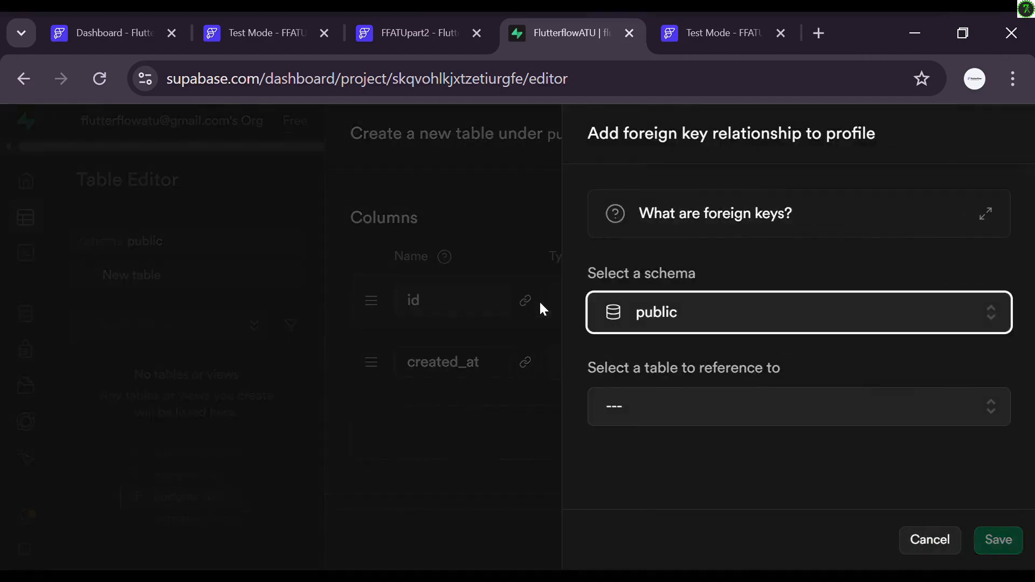
# Step: Point the profile id foreign key at the auth schema's users table, mapping id to id
pyautogui.click(637, 330)
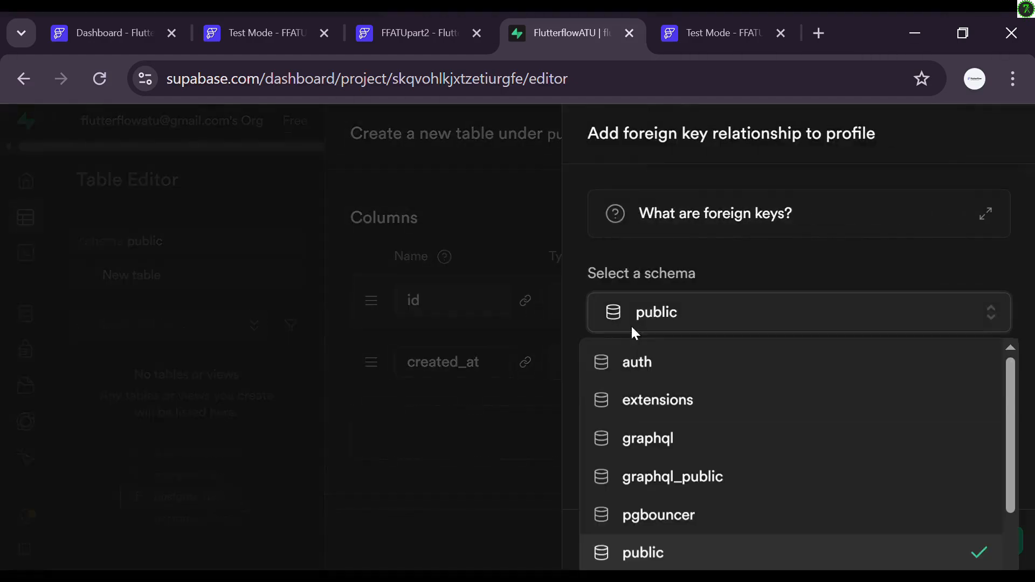
pyautogui.click(631, 362)
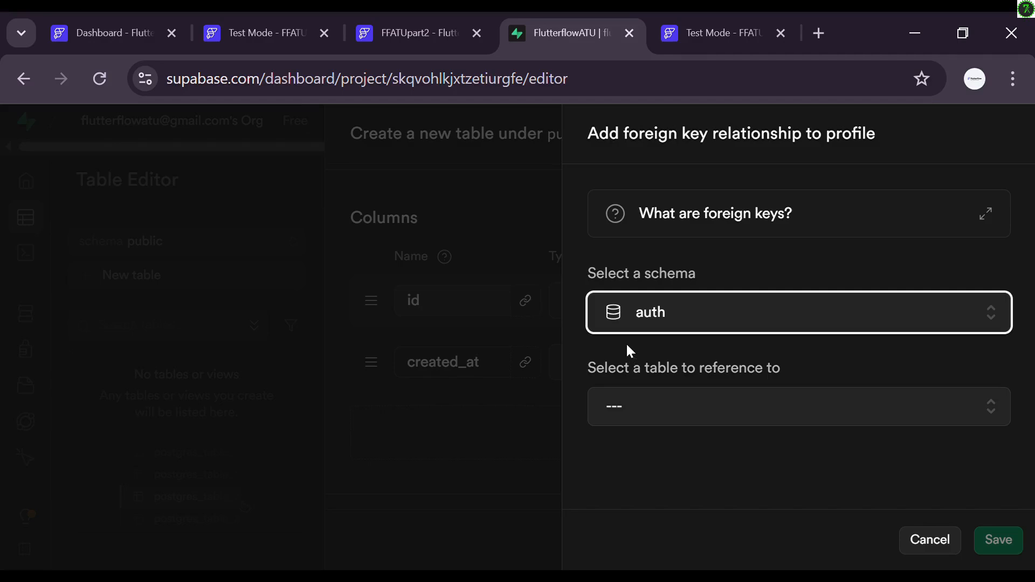
pyautogui.click(628, 414)
pyautogui.scroll(-5, 630, 356)
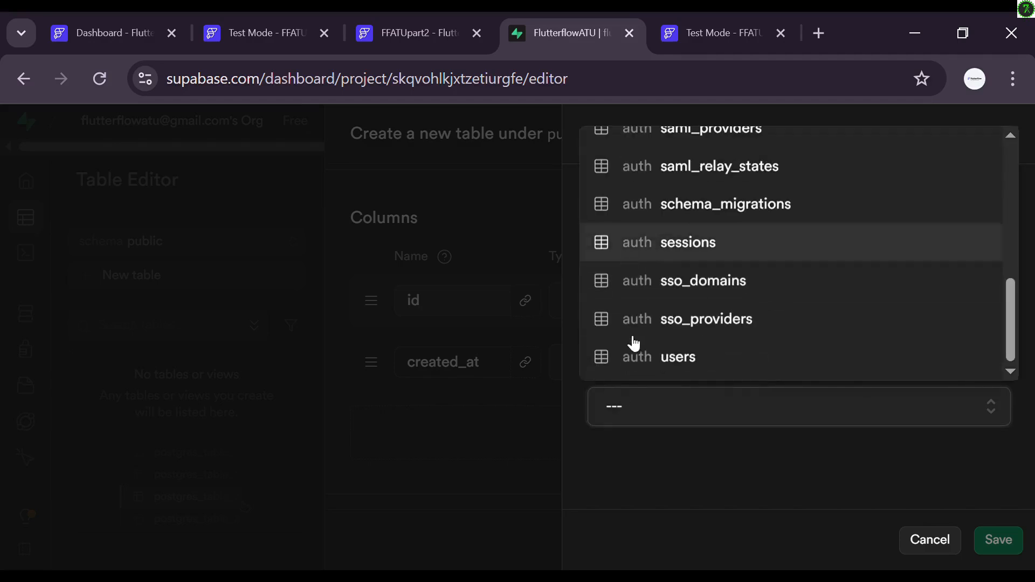
pyautogui.click(642, 360)
pyautogui.scroll(-5, 651, 361)
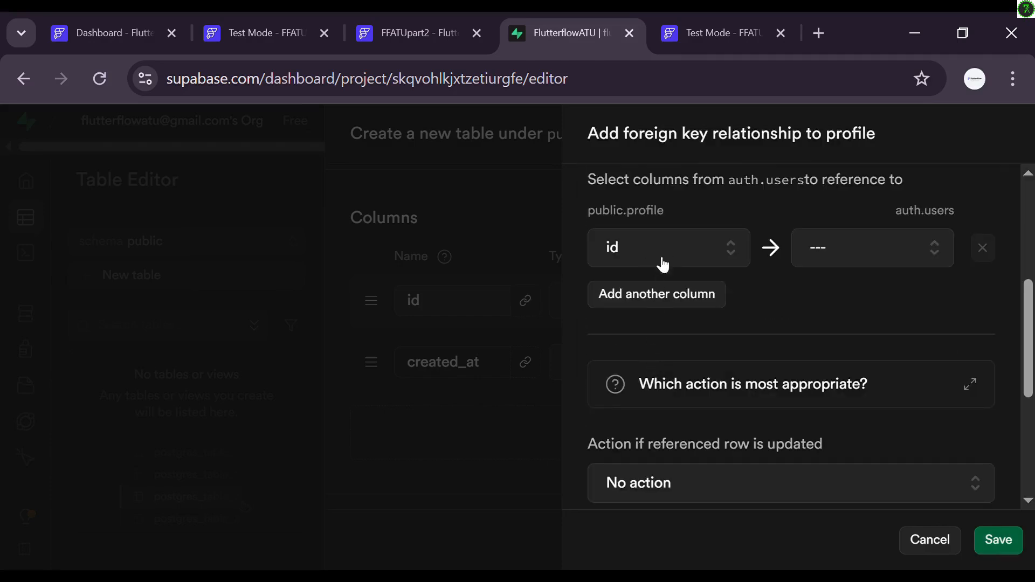
pyautogui.click(879, 247)
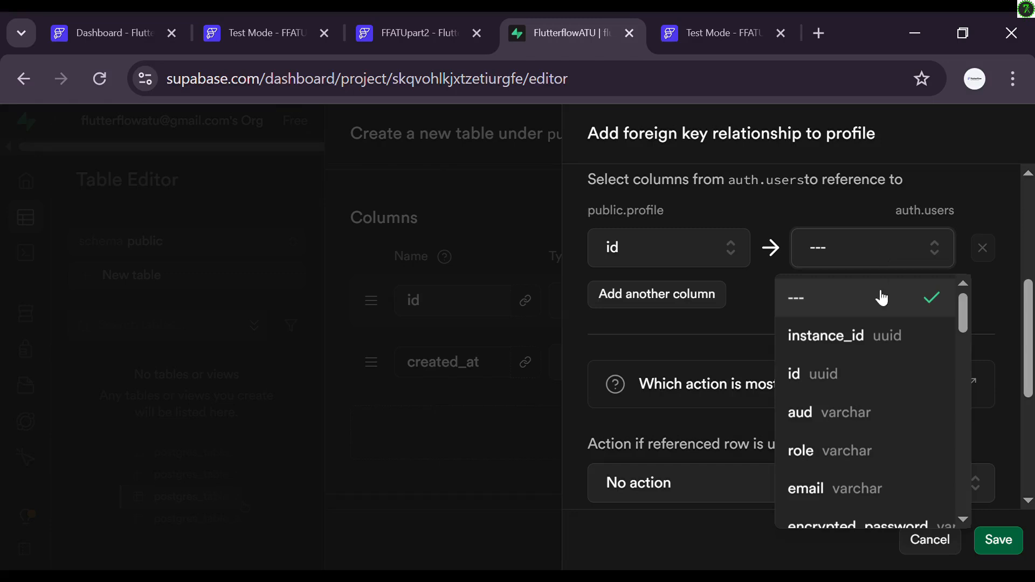
pyautogui.click(846, 381)
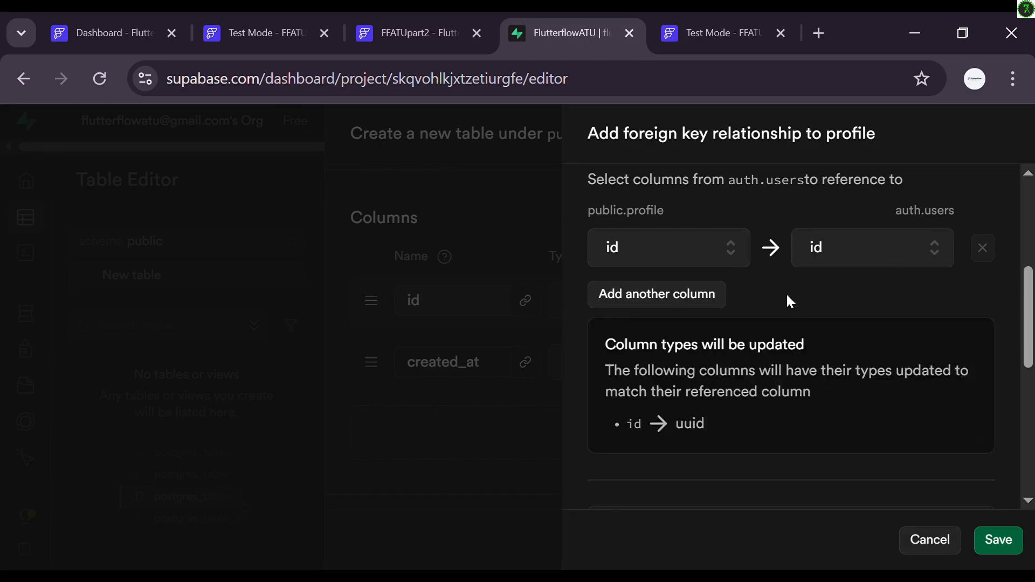
pyautogui.scroll(-6, 789, 301)
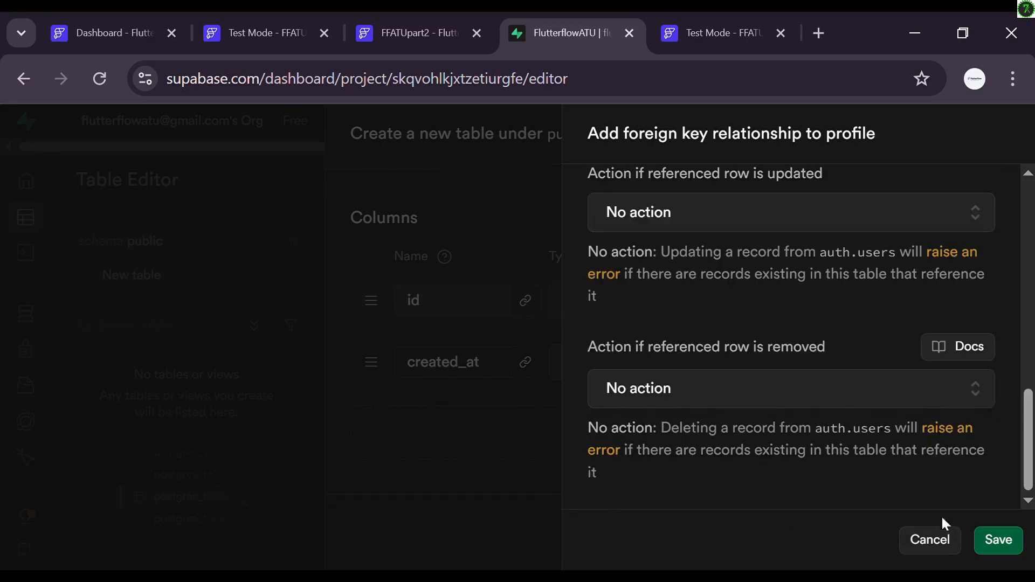
# Step: Confirm the auth.users foreign key and add a text column named username
pyautogui.click(999, 539)
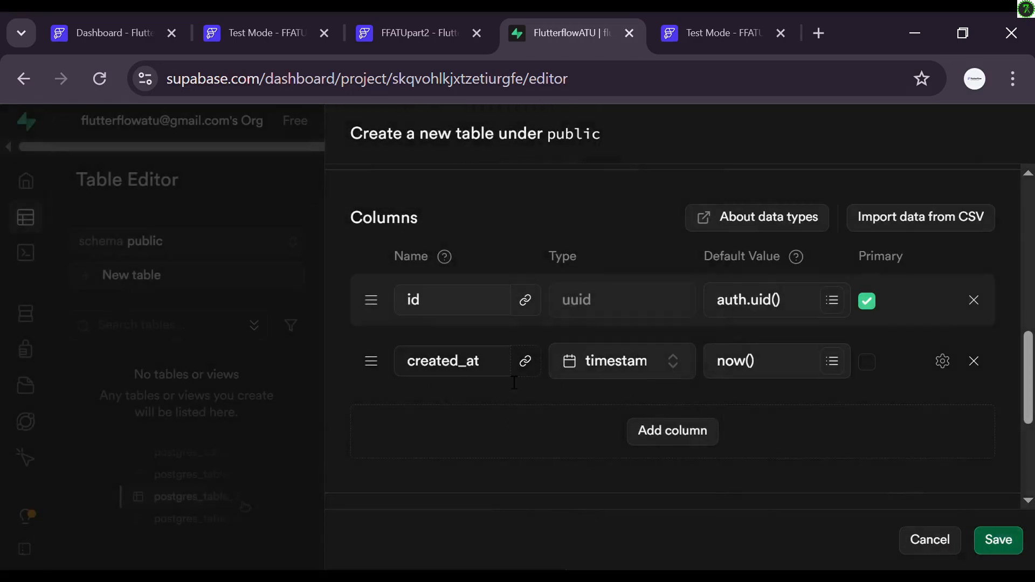
pyautogui.click(640, 435)
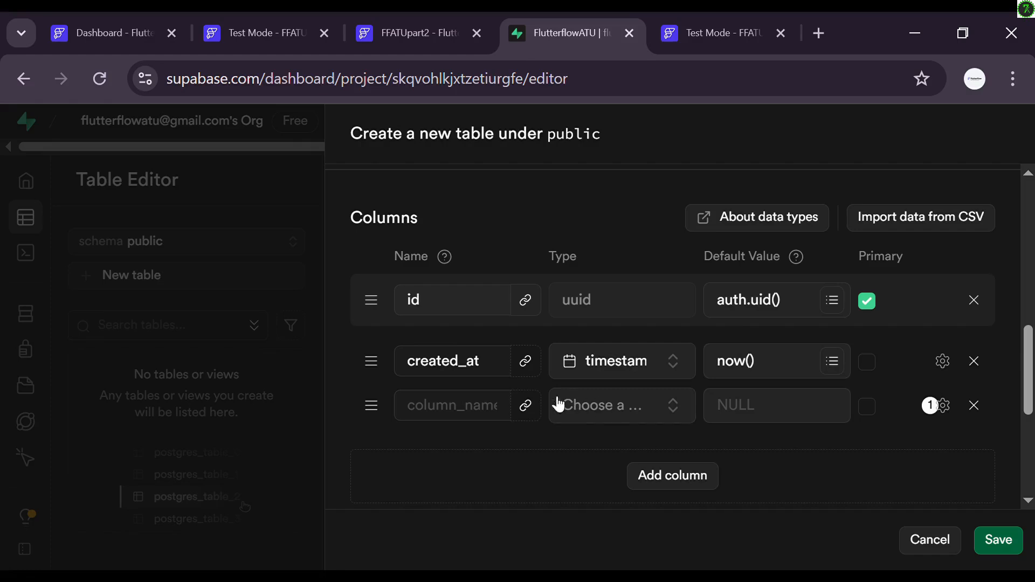
pyautogui.click(486, 406)
pyautogui.write('username')
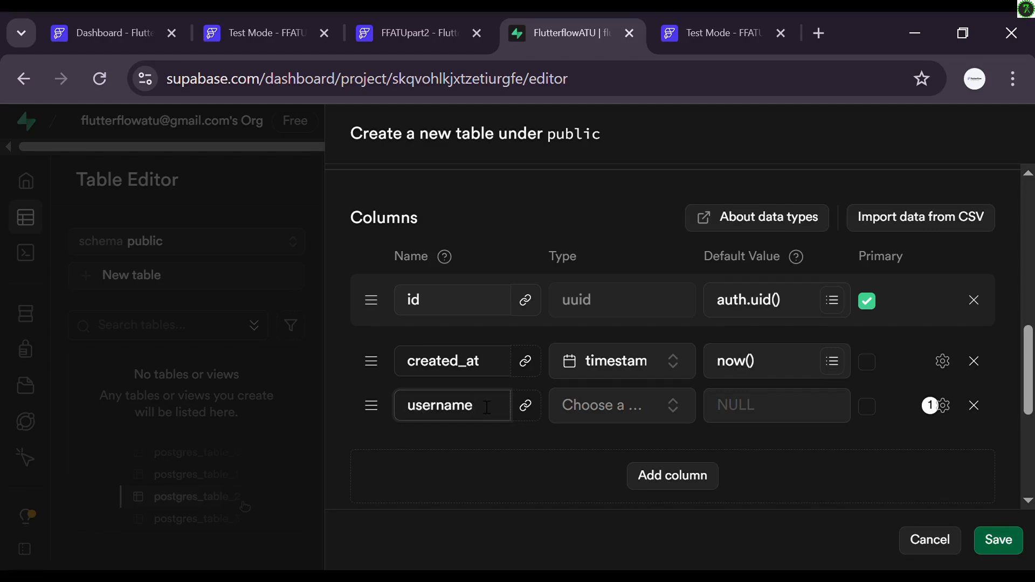
pyautogui.click(590, 410)
pyautogui.click(491, 326)
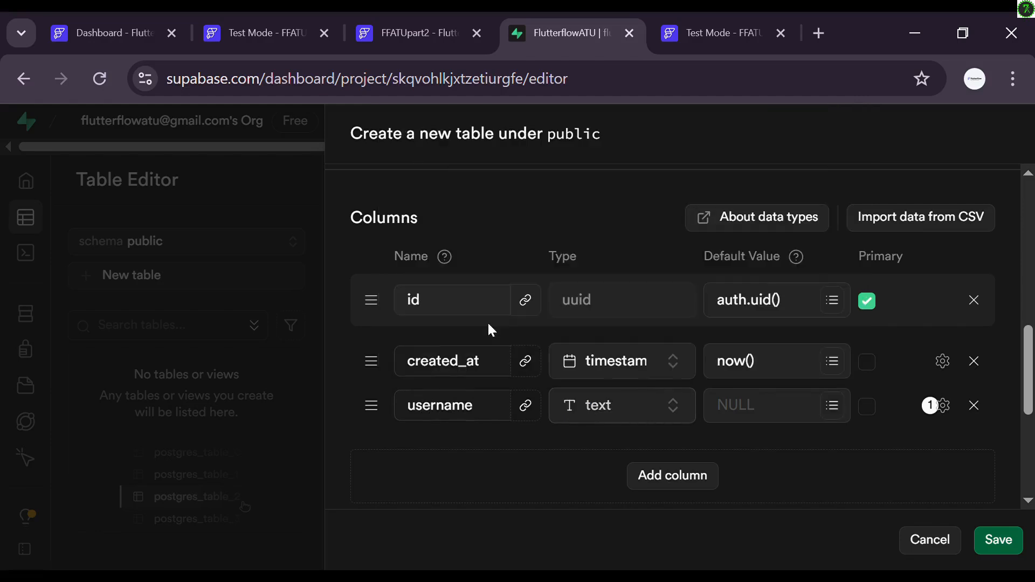
# Step: Add text columns bio and avatar_url, then save the profile table
pyautogui.click(672, 481)
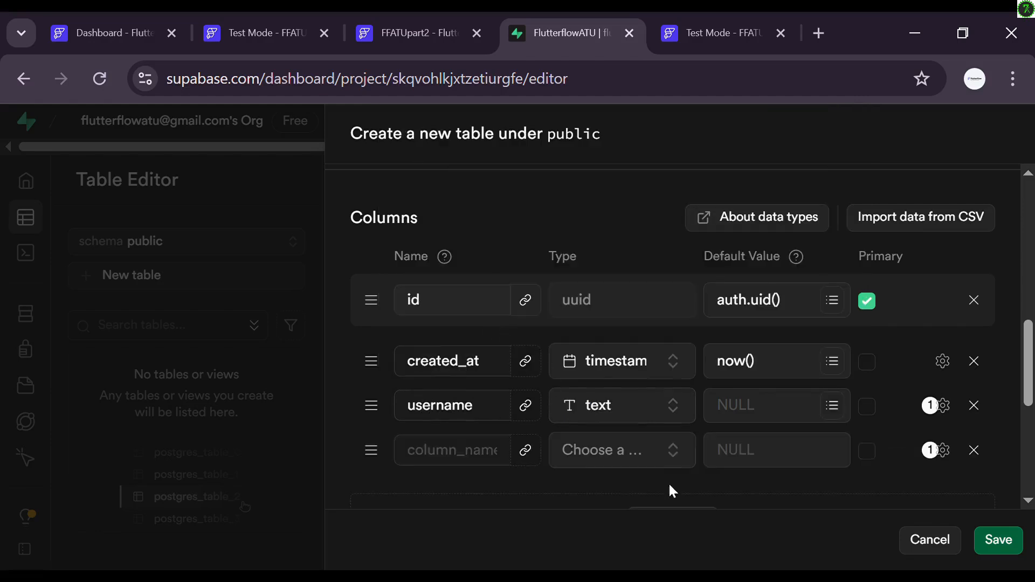
pyautogui.click(454, 466)
pyautogui.write('bio')
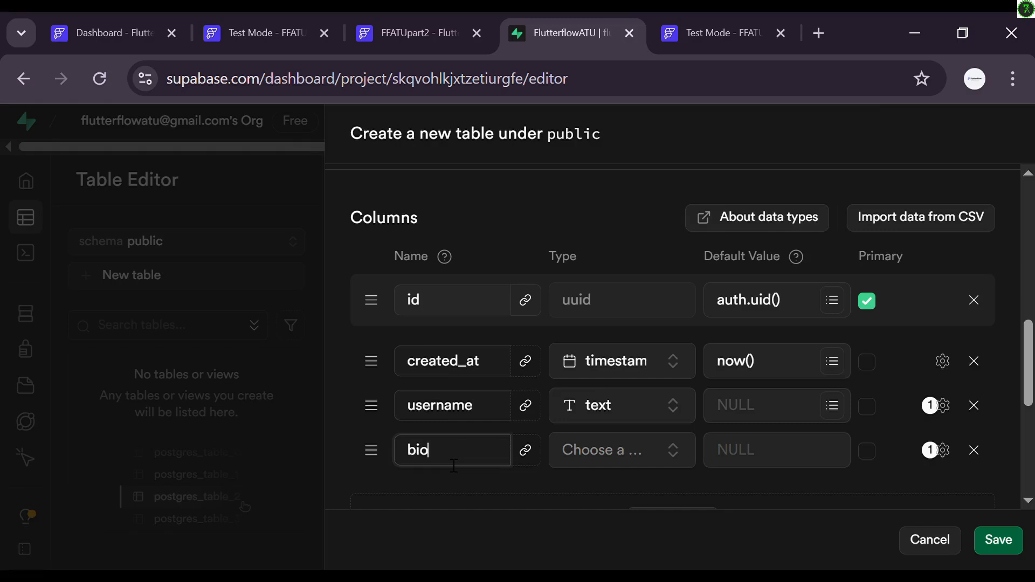
pyautogui.click(589, 465)
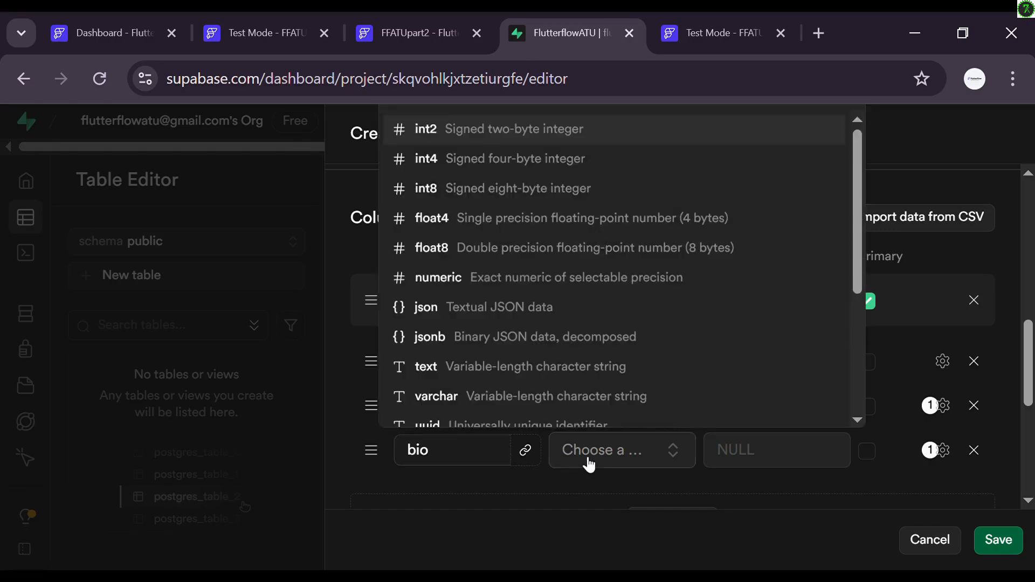
pyautogui.click(458, 371)
pyautogui.scroll(-2, 575, 483)
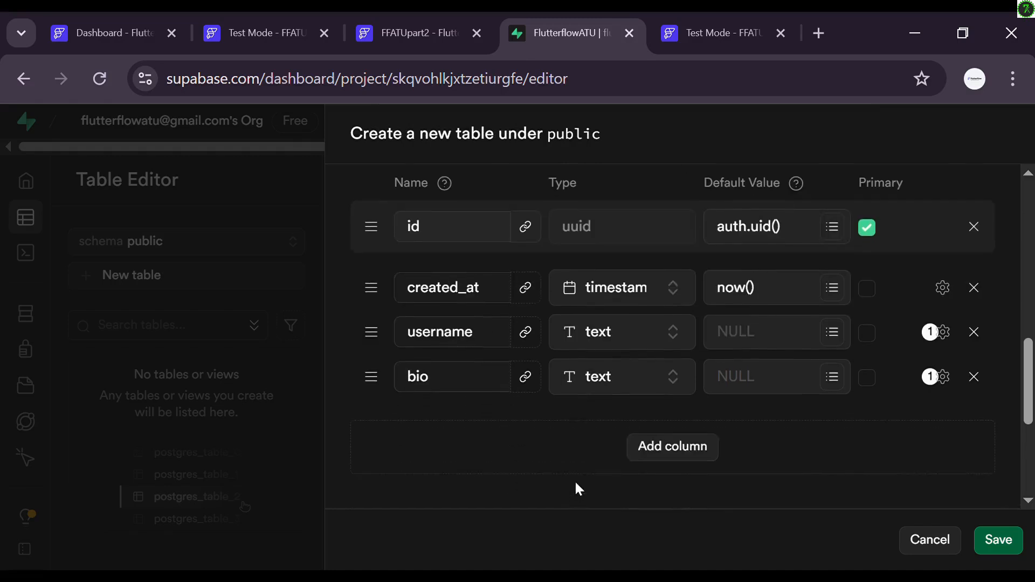
pyautogui.click(639, 452)
pyautogui.click(453, 421)
pyautogui.write('ava')
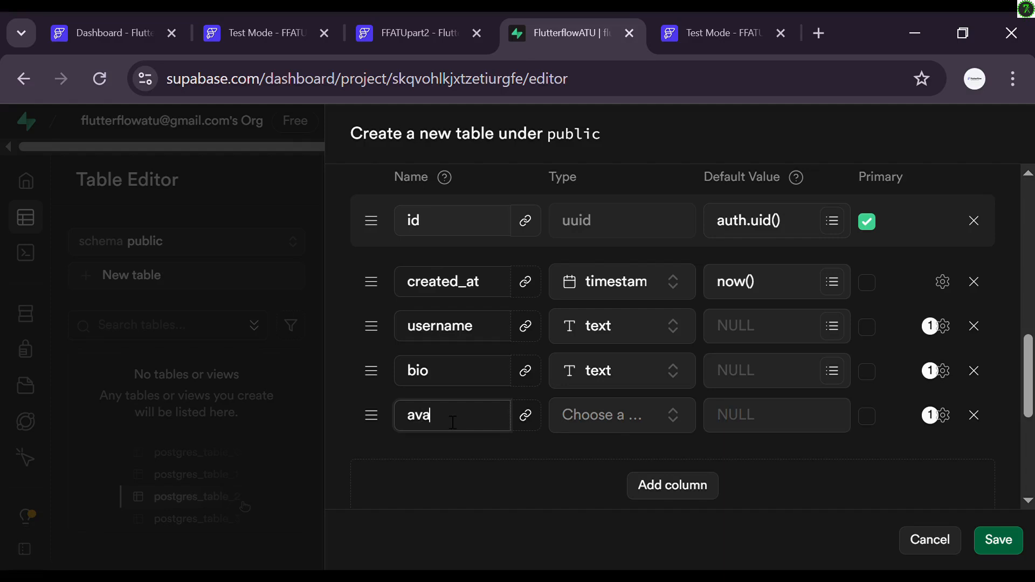
pyautogui.write('tar_url')
pyautogui.click(599, 425)
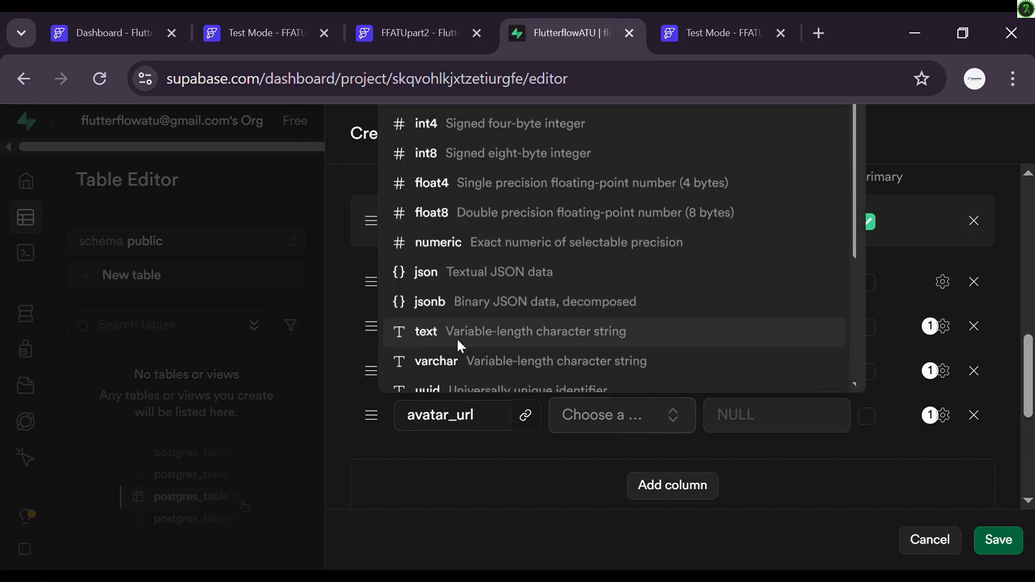
pyautogui.click(460, 345)
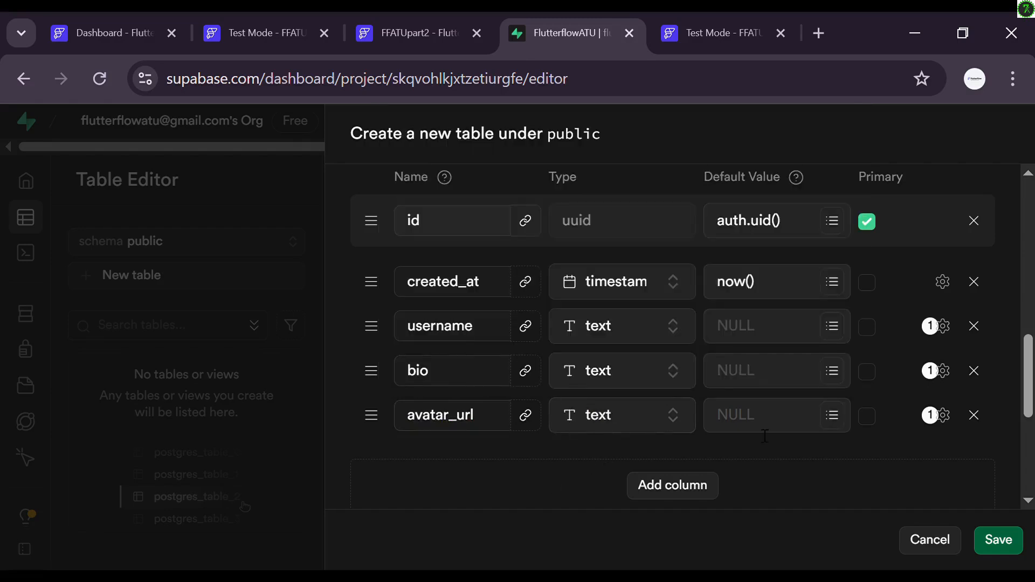
pyautogui.scroll(-5, 806, 462)
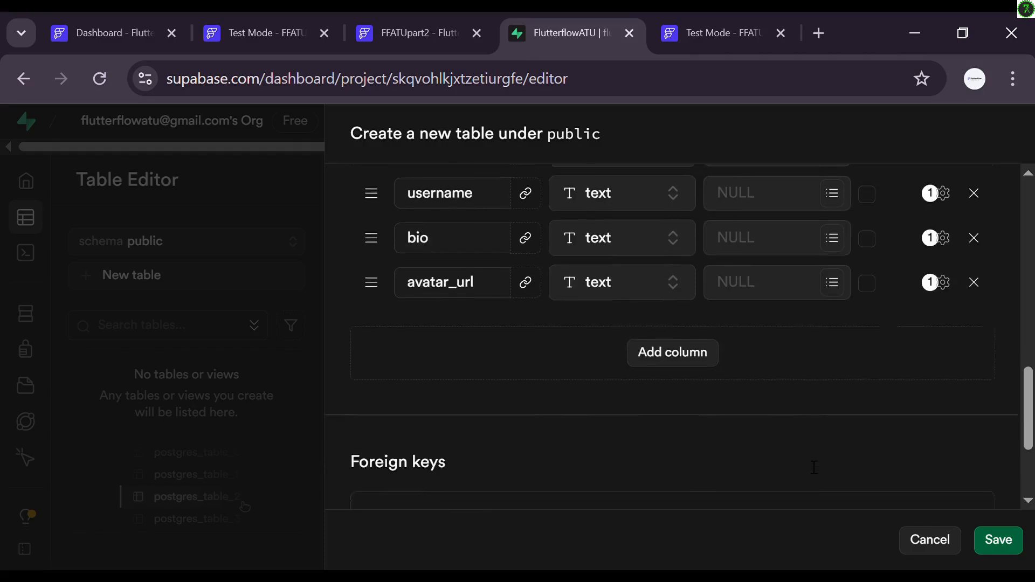
pyautogui.click(998, 542)
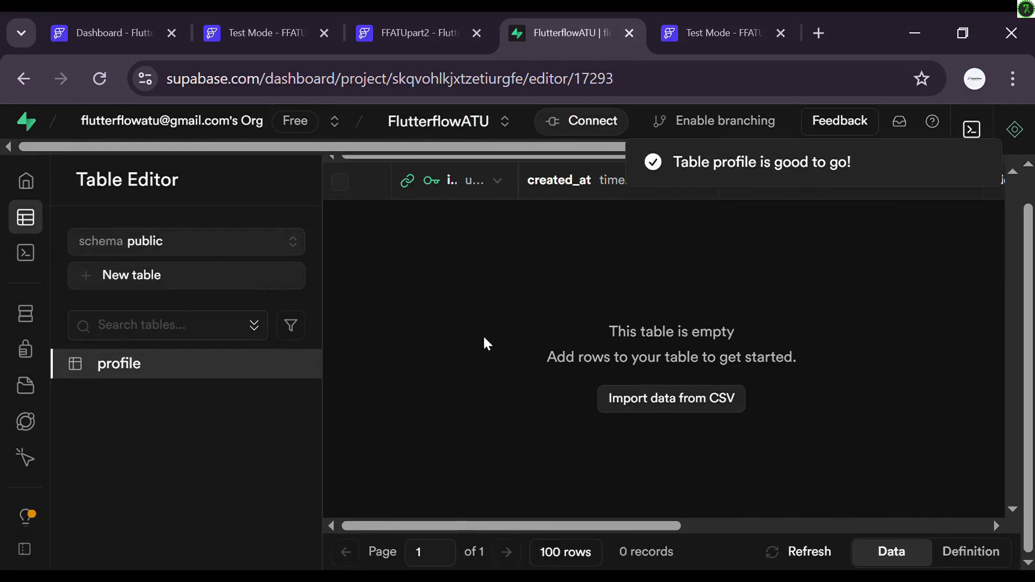
# Step: Open the empty profile table, review its five columns, and go to adding an RLS policy
pyautogui.hscroll(10, 709, 233)
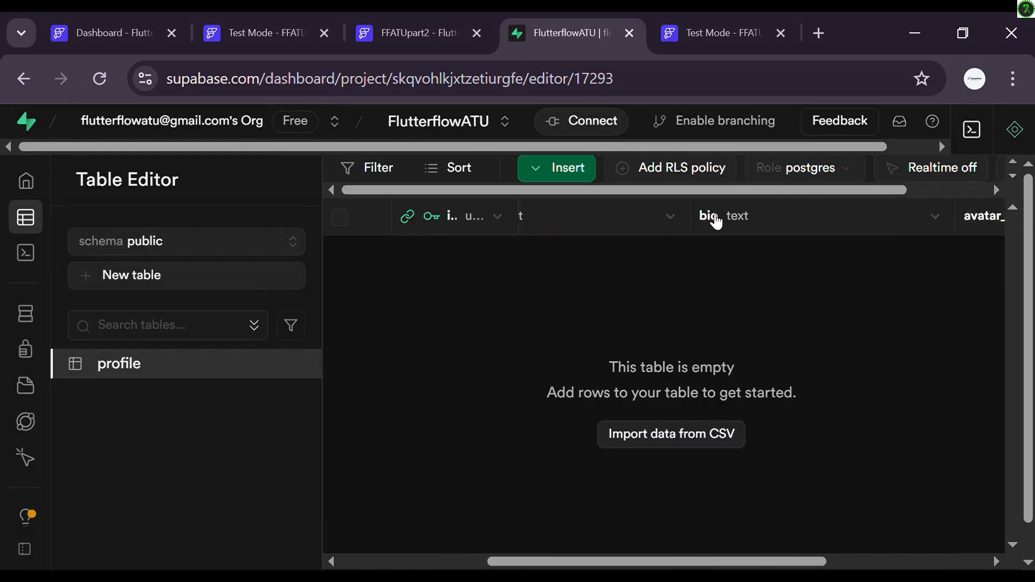
pyautogui.hscroll(-15, 714, 219)
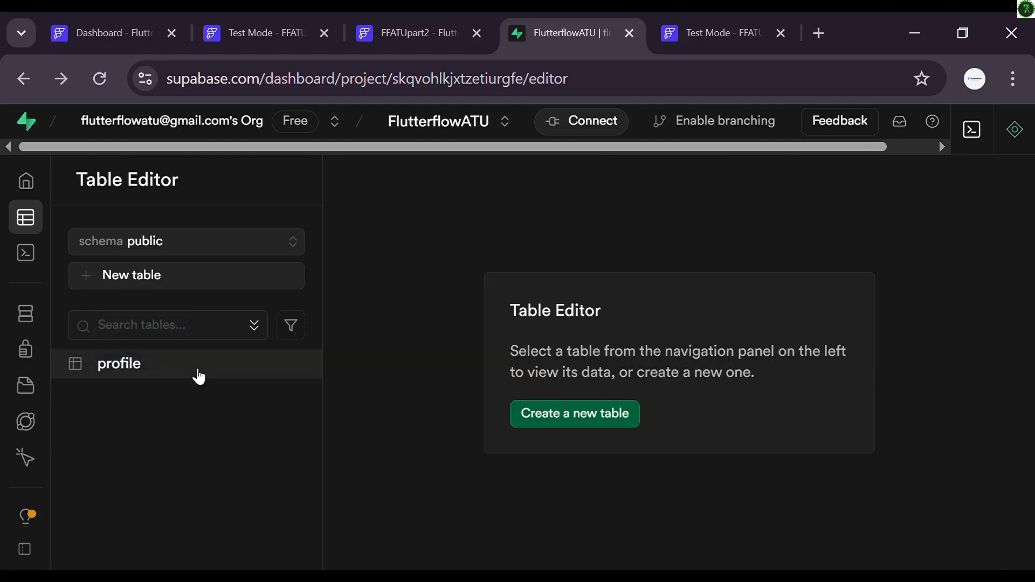
pyautogui.click(199, 373)
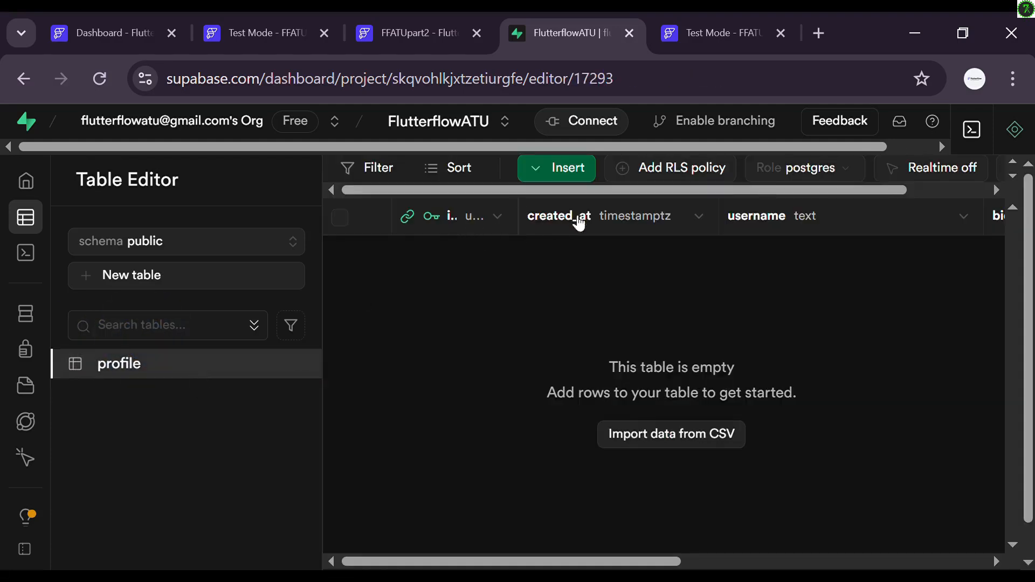
pyautogui.hscroll(8, 703, 229)
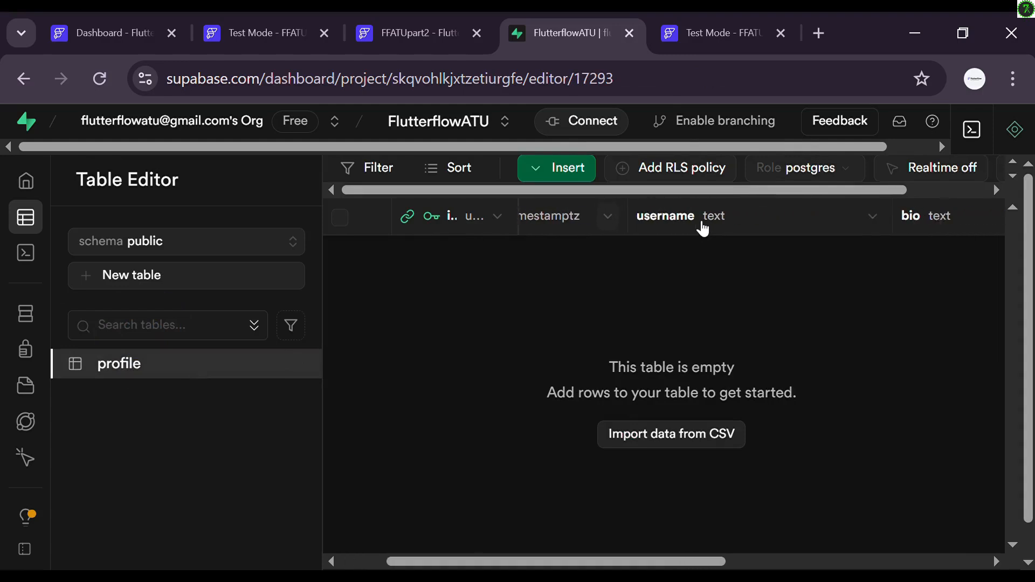
pyautogui.hscroll(2, 703, 229)
pyautogui.hscroll(-8, 701, 226)
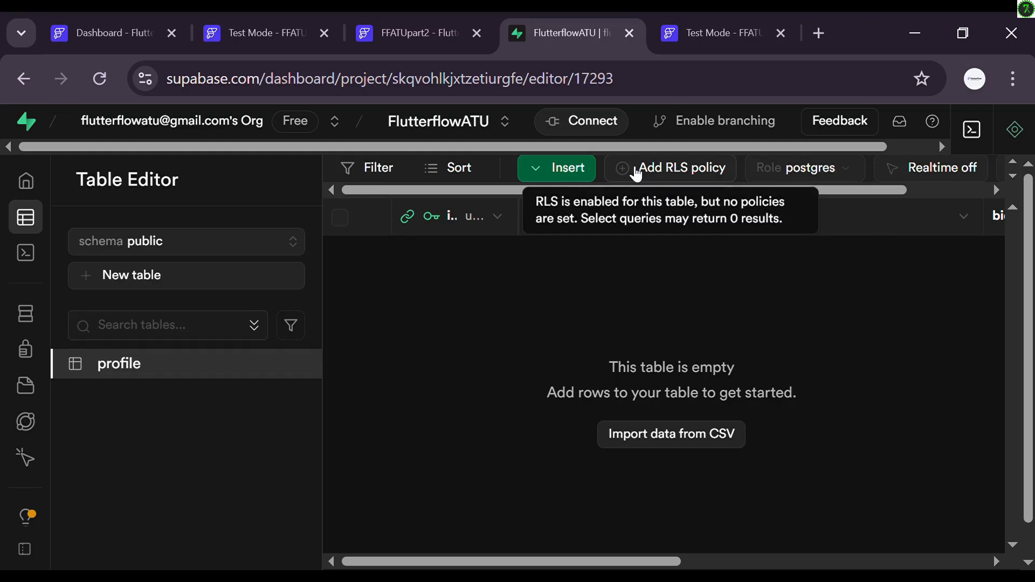
pyautogui.click(634, 171)
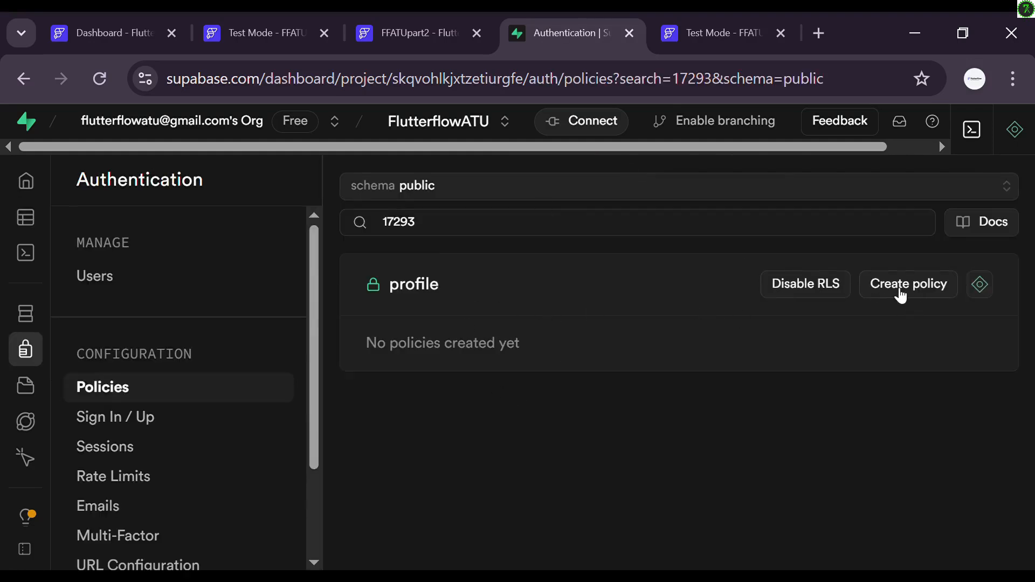
# Step: Create a policy named auth_profile covering ALL commands for the authenticated role
pyautogui.click(897, 291)
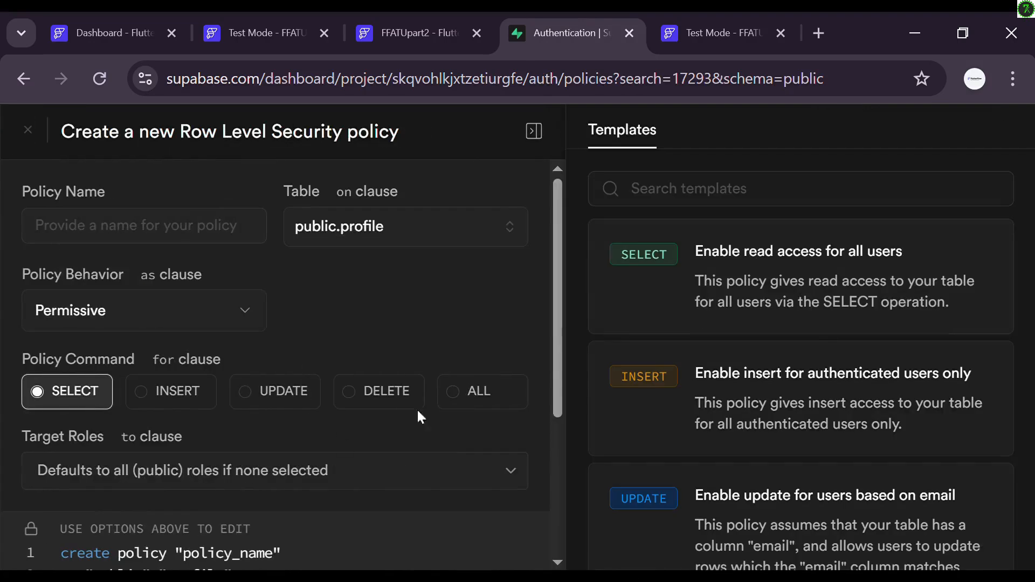
pyautogui.click(142, 236)
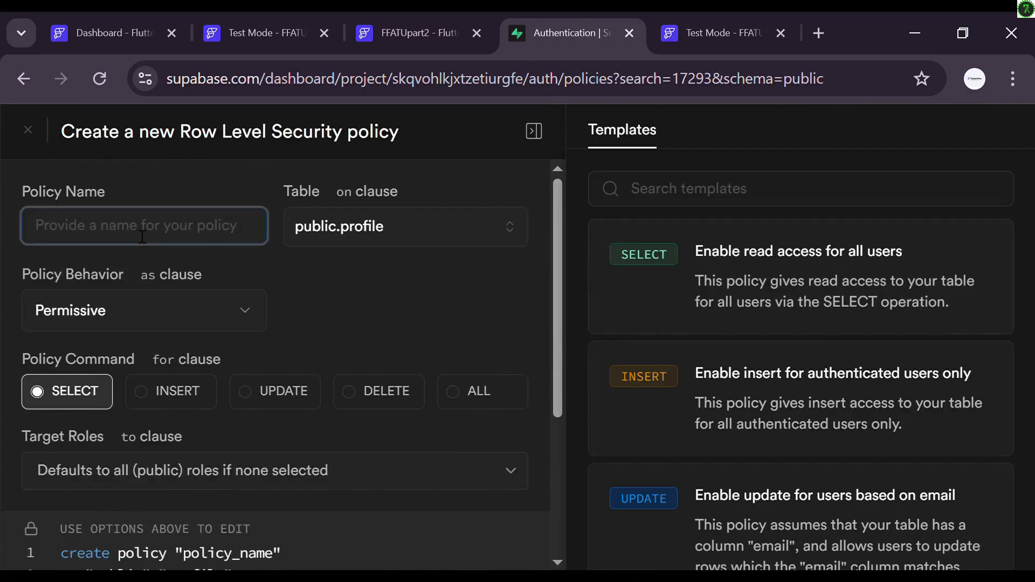
pyautogui.write('a')
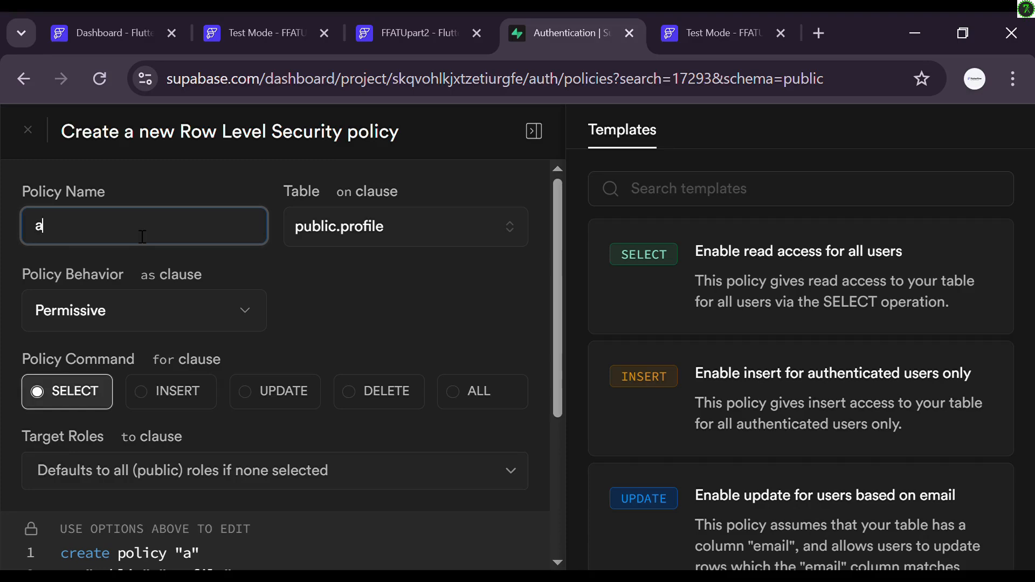
pyautogui.write('uth_profile')
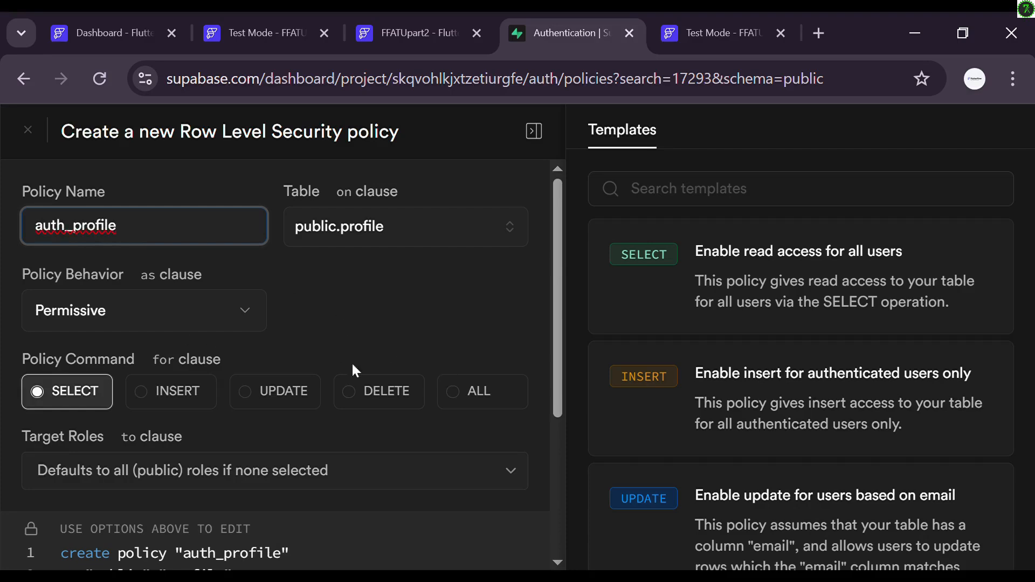
pyautogui.click(459, 395)
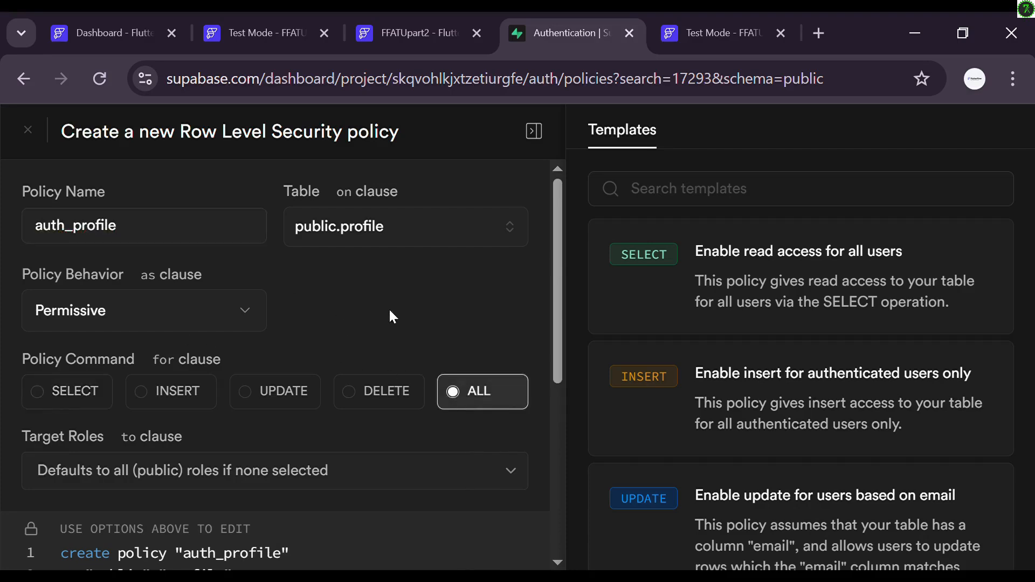
pyautogui.scroll(-3, 390, 311)
pyautogui.scroll(1, 389, 310)
pyautogui.scroll(-1, 390, 313)
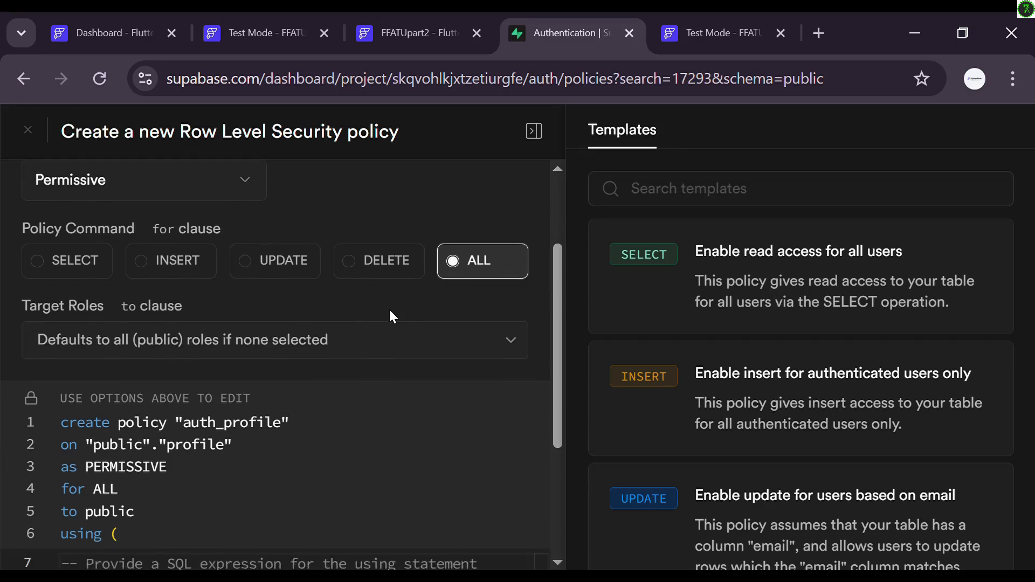
pyautogui.scroll(-2, 390, 313)
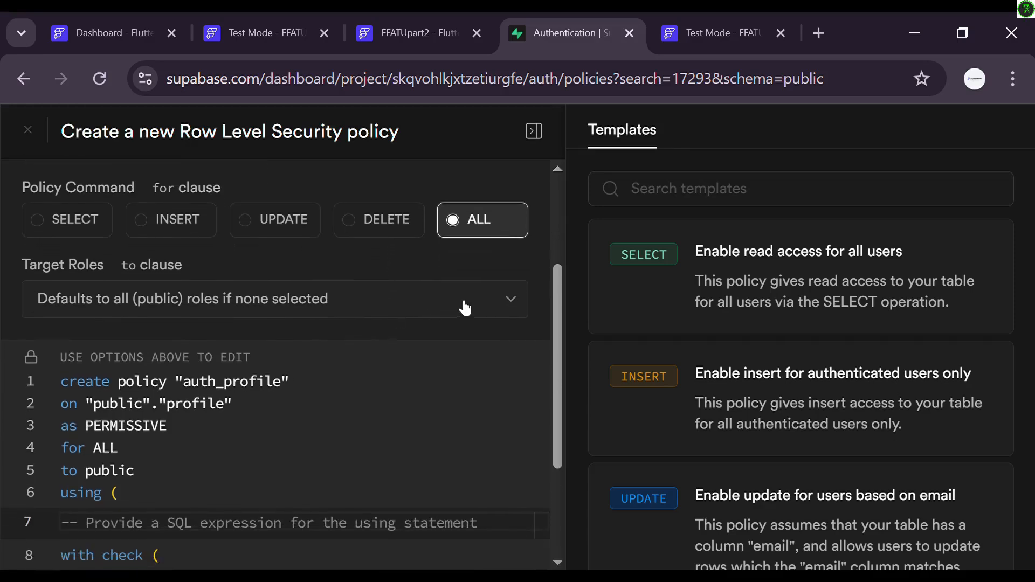
pyautogui.click(495, 302)
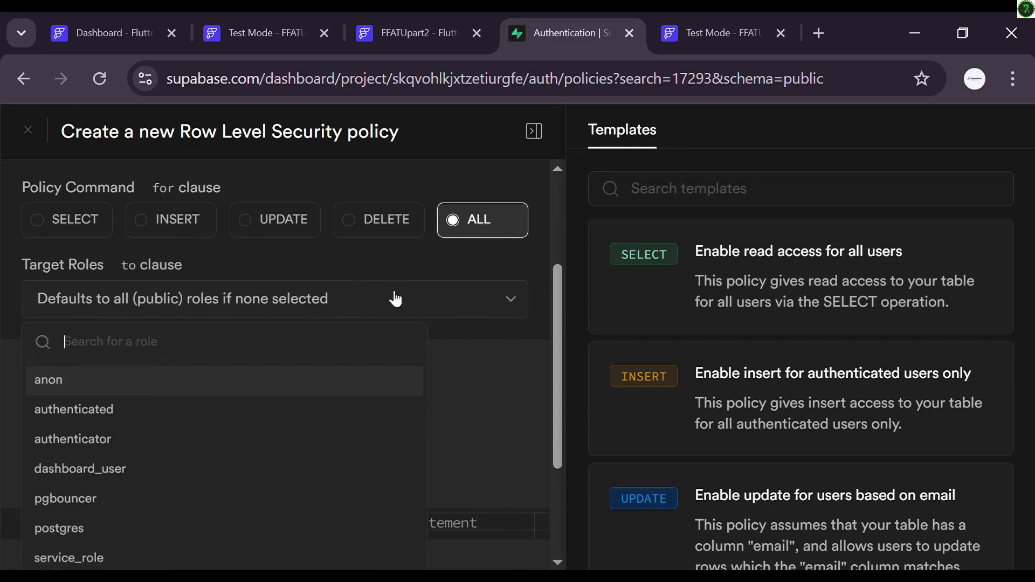
pyautogui.click(281, 409)
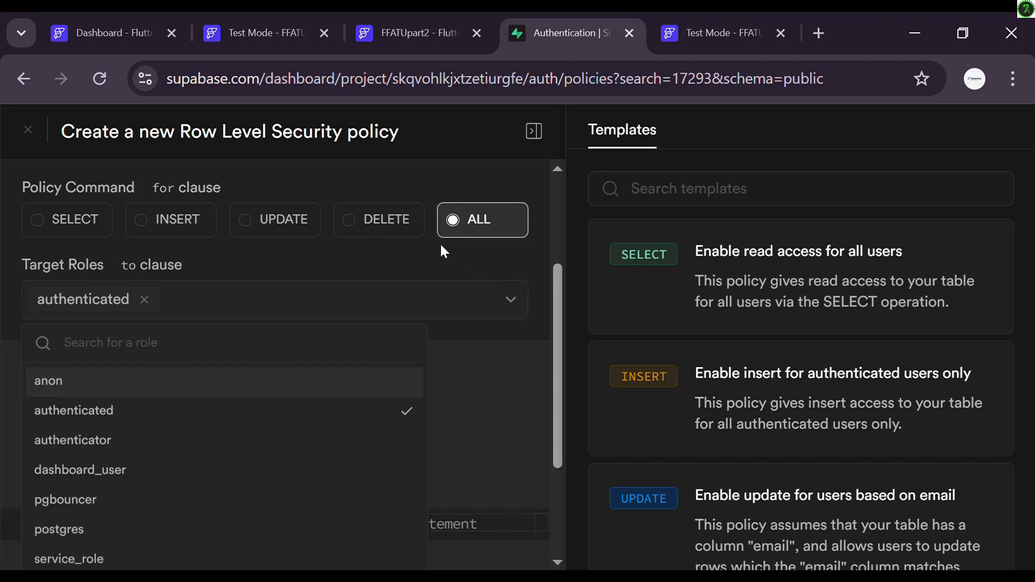
pyautogui.click(439, 269)
pyautogui.scroll(-2, 387, 372)
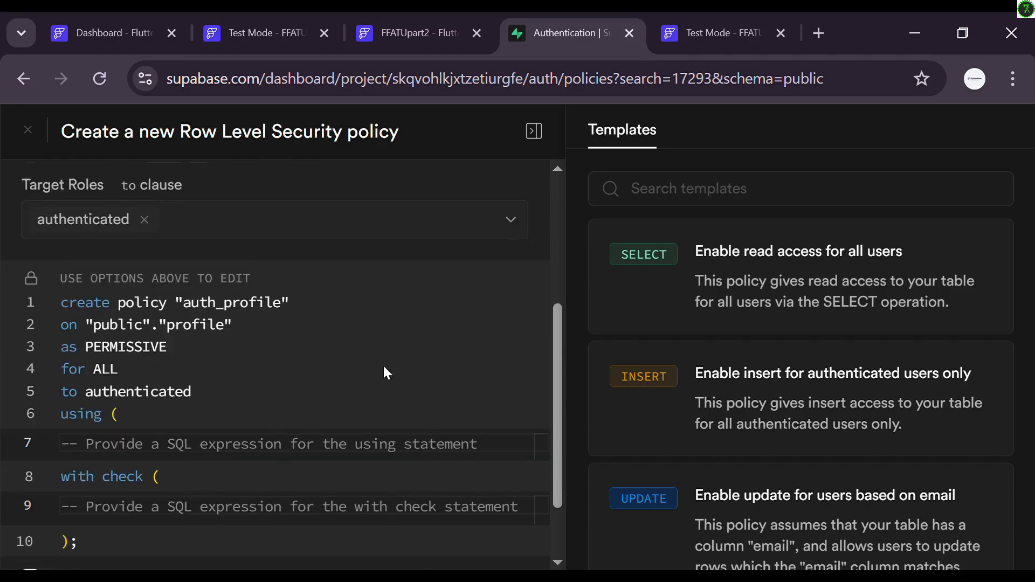
# Step: Enter auth.uid() = id as the policy's USING expression
pyautogui.click(190, 419)
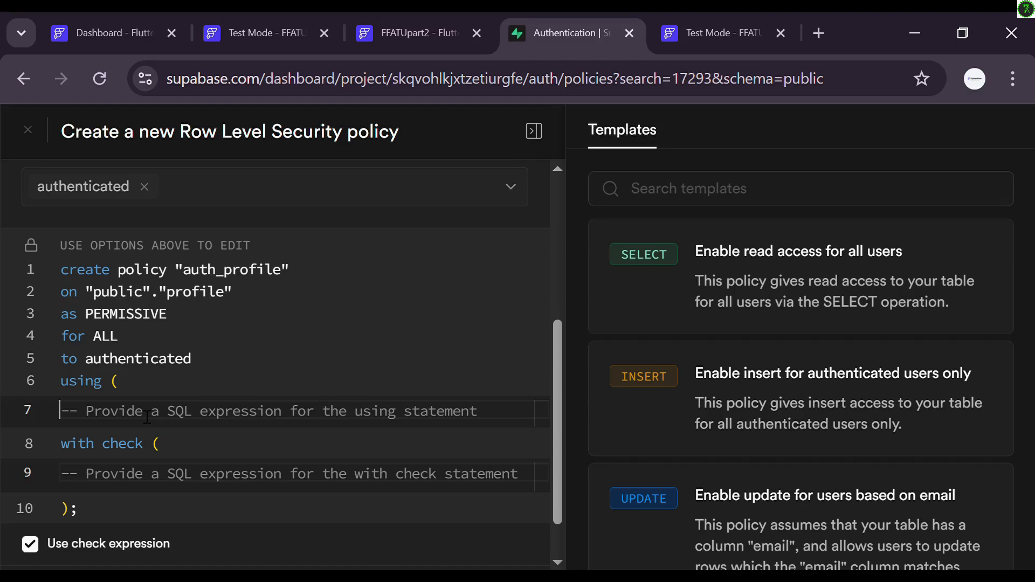
pyautogui.write('a')
pyautogui.press('BackSpace')
pyautogui.write('auth')
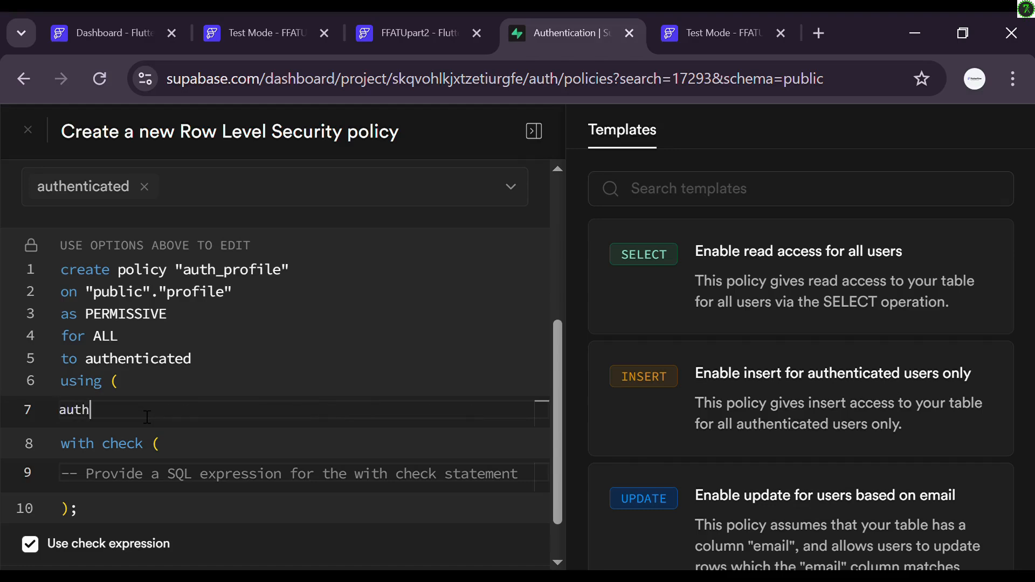
pyautogui.write('.uid')
pyautogui.press('BackSpace')
pyautogui.write('() = id')
# Step: Enter auth.uid() = id as the WITH CHECK expression, save the policy, and reopen the profile table
pyautogui.click(130, 476)
pyautogui.write('auth.')
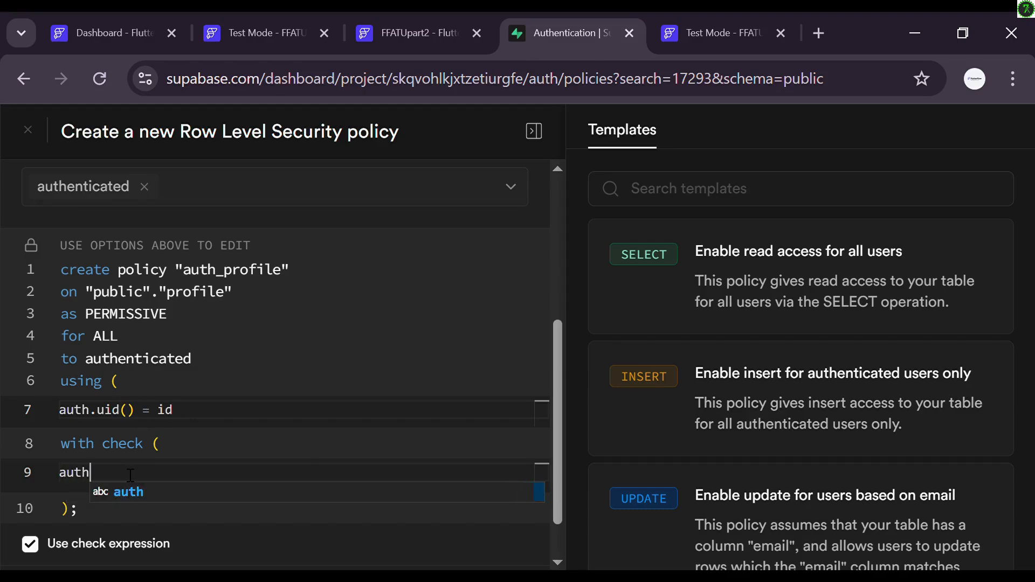
pyautogui.write('uid')
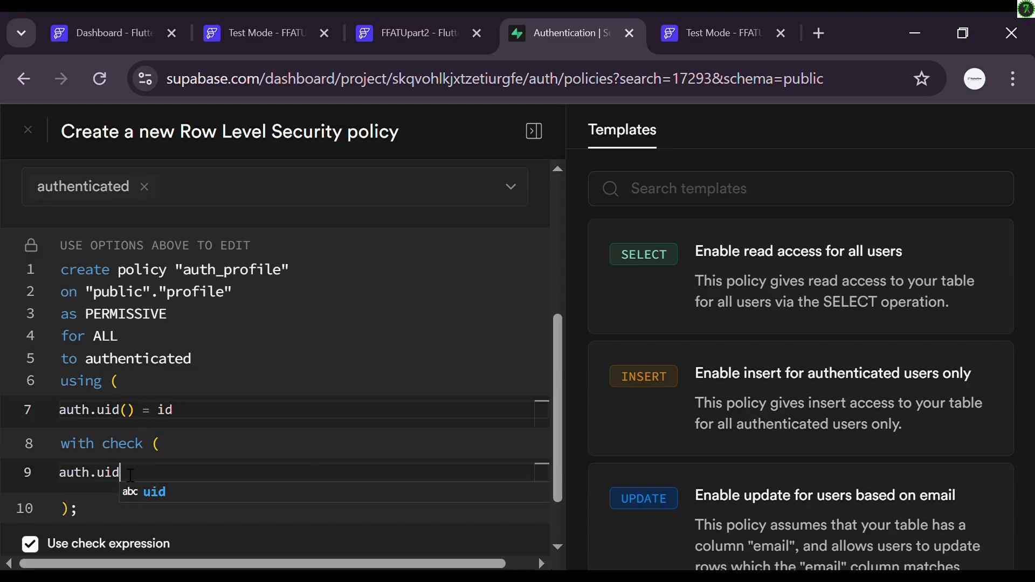
pyautogui.write('() =')
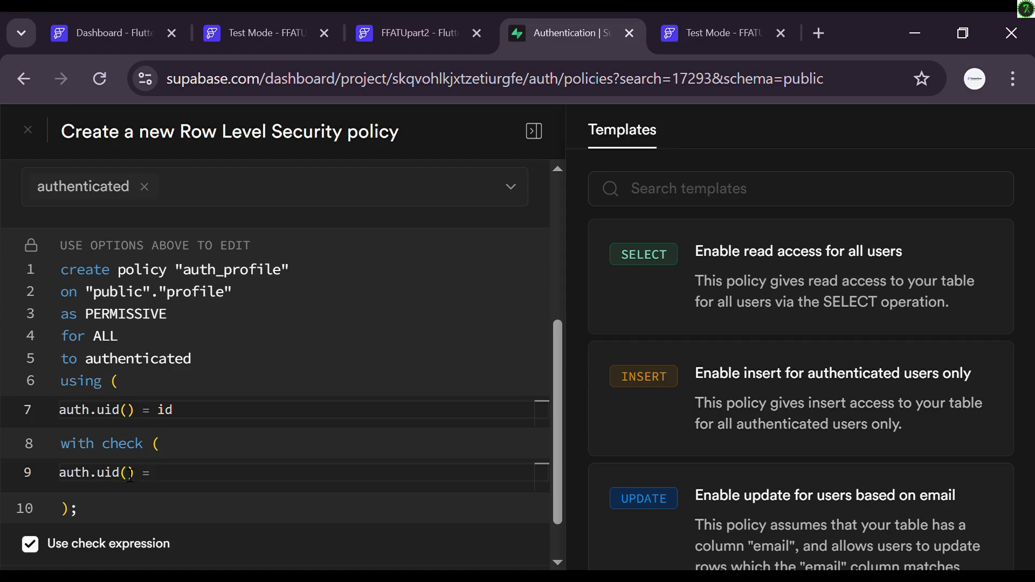
pyautogui.write('id')
pyautogui.scroll(4, 229, 312)
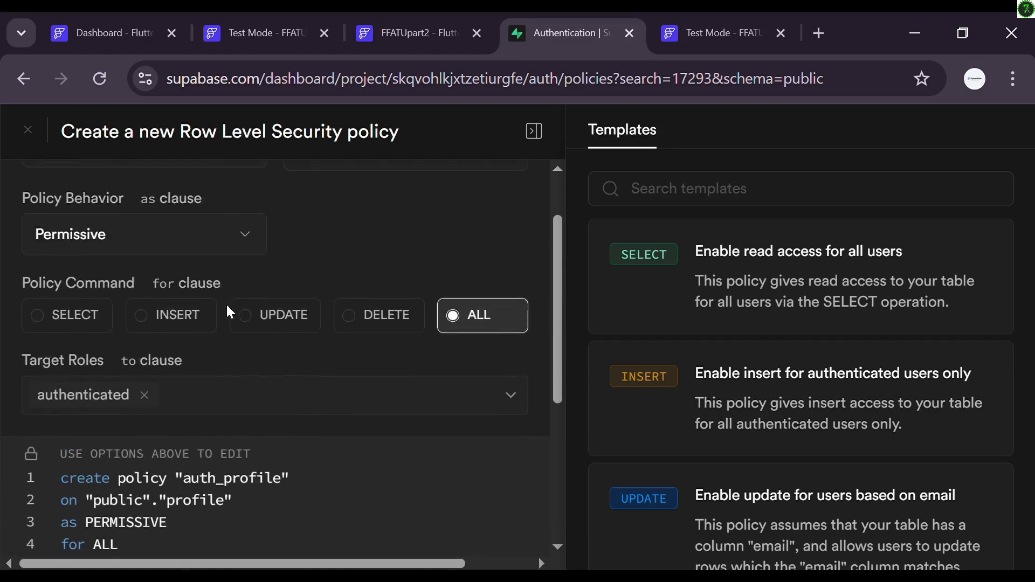
pyautogui.scroll(-5, 229, 311)
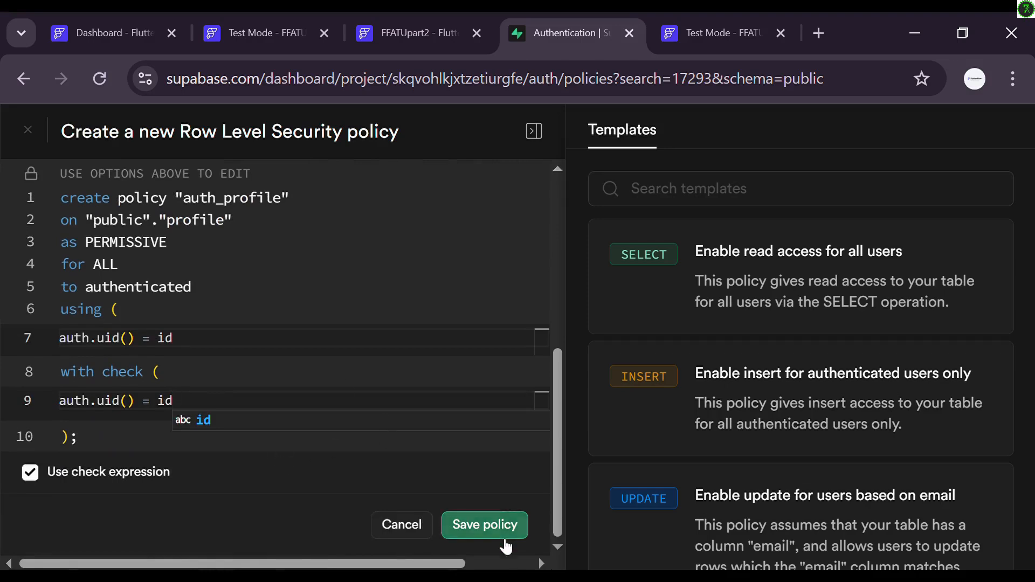
pyautogui.click(505, 537)
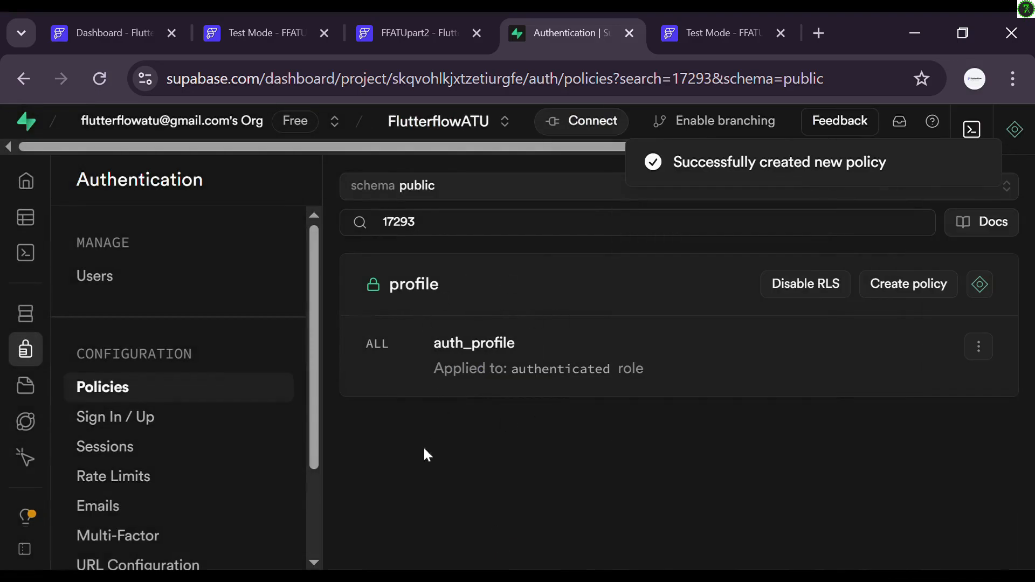
pyautogui.click(46, 221)
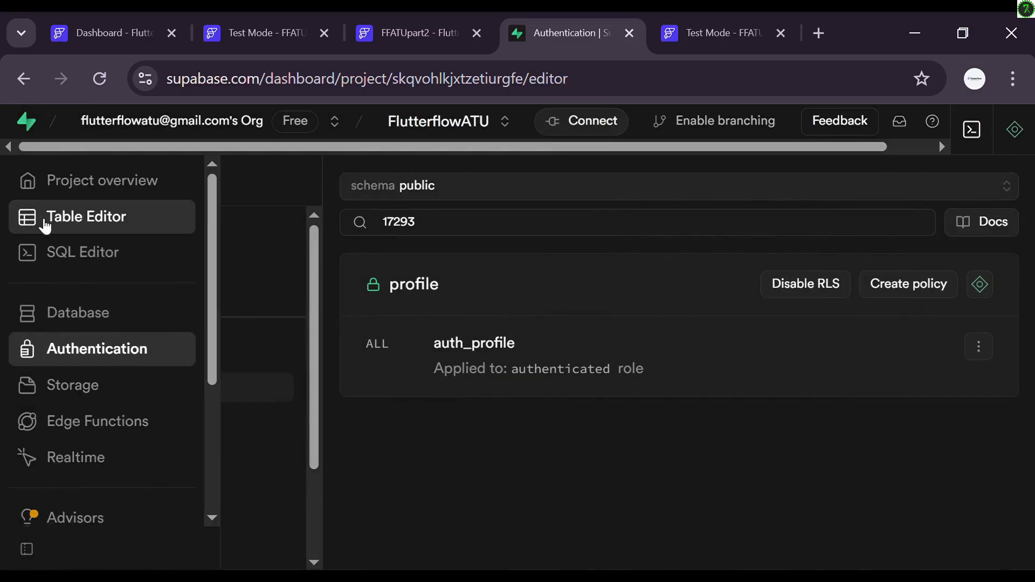
pyautogui.click(246, 376)
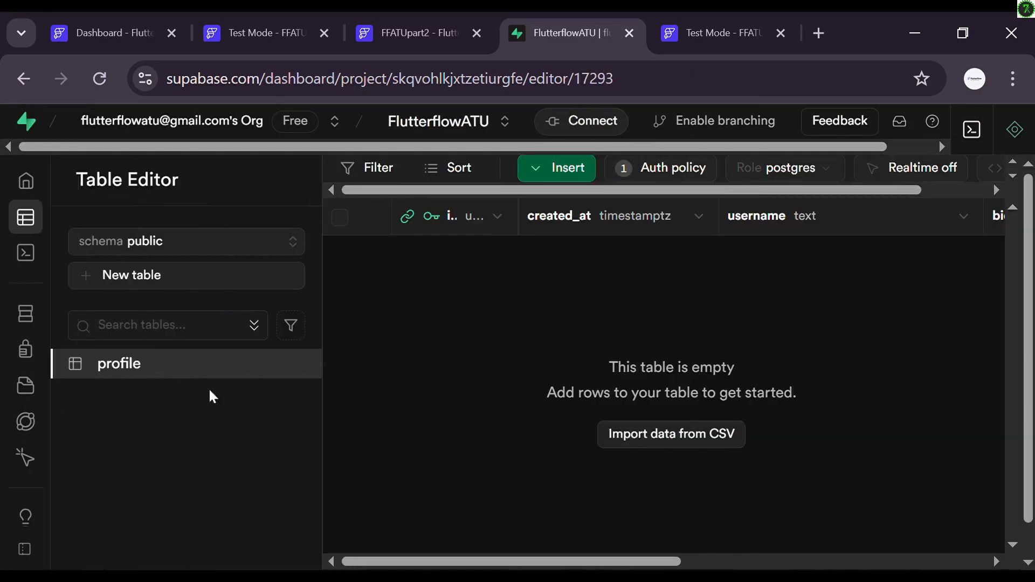
# Step: Create a public storage bucket named avatar
pyautogui.moveTo(41, 366)
pyautogui.click(62, 395)
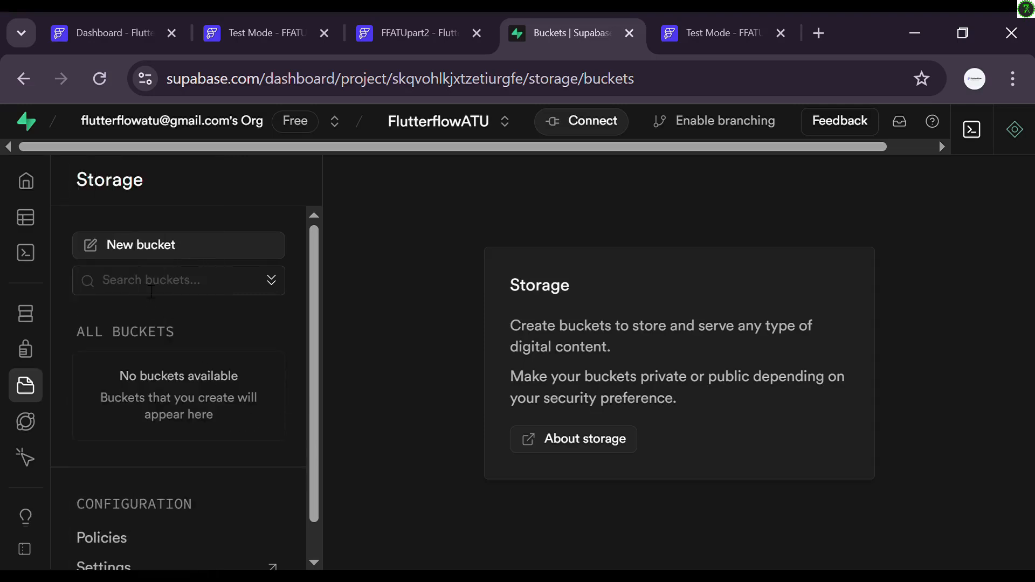
pyautogui.click(155, 257)
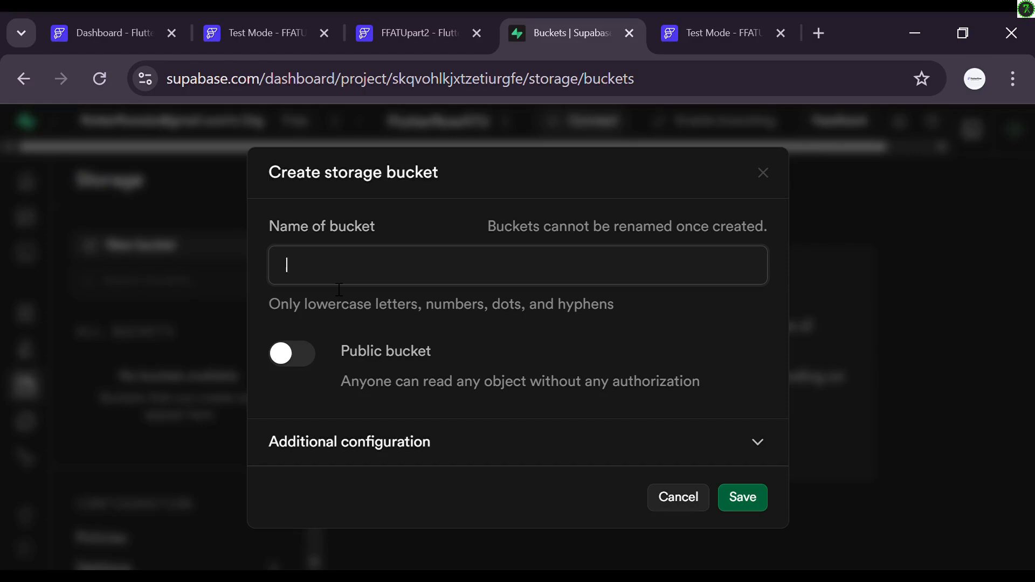
pyautogui.write('avatar')
pyautogui.click(300, 363)
pyautogui.scroll(-2, 441, 350)
pyautogui.scroll(2, 441, 350)
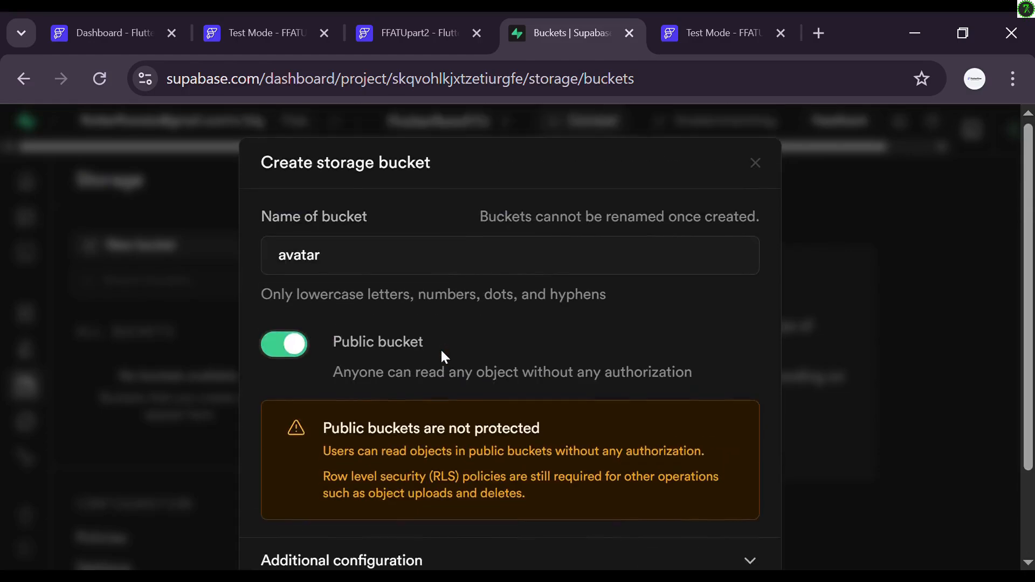
pyautogui.scroll(-2, 405, 309)
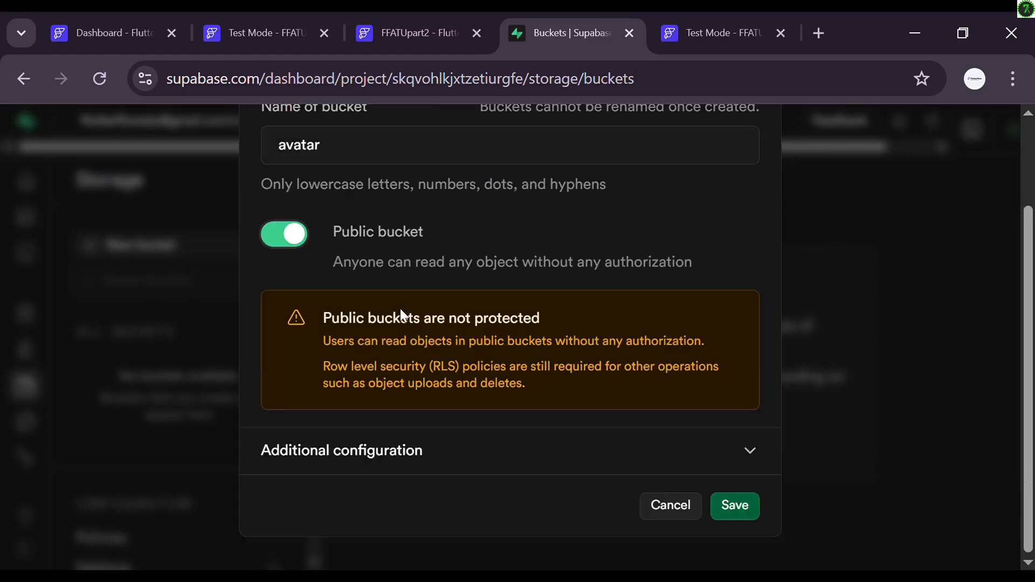
pyautogui.click(737, 509)
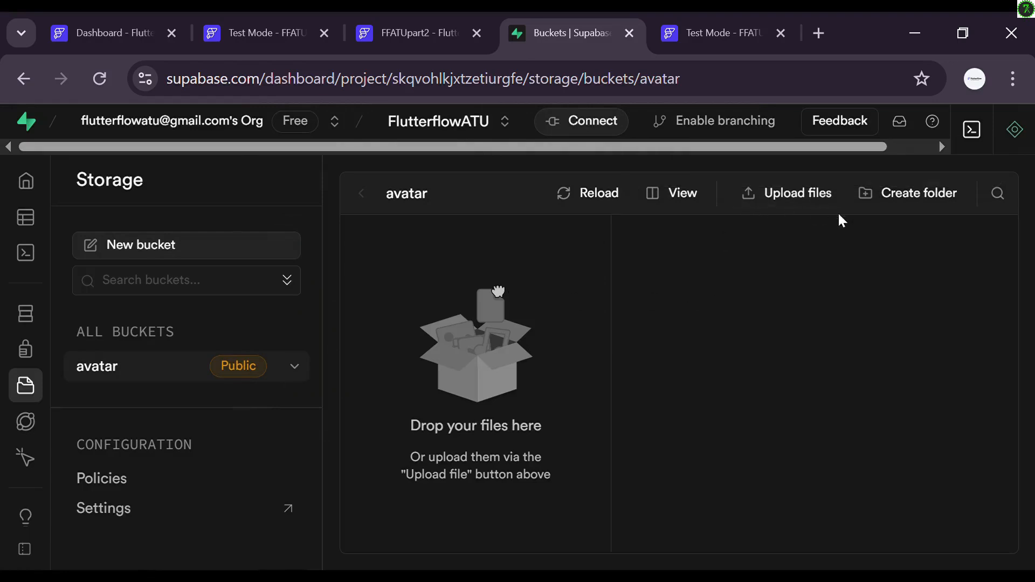
# Step: Add a folder named uploads inside the avatar bucket
pyautogui.click(882, 206)
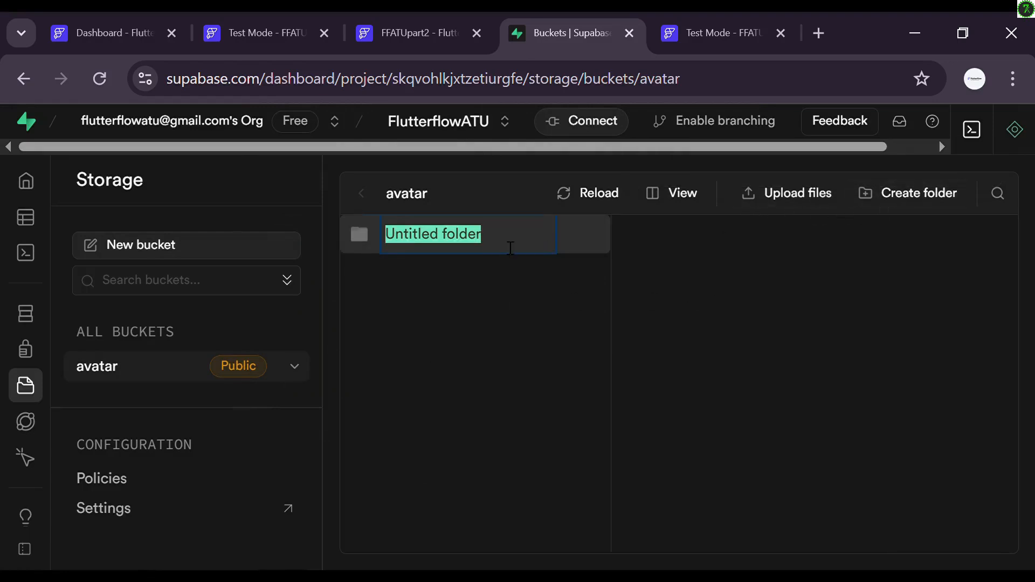
pyautogui.write('upload')
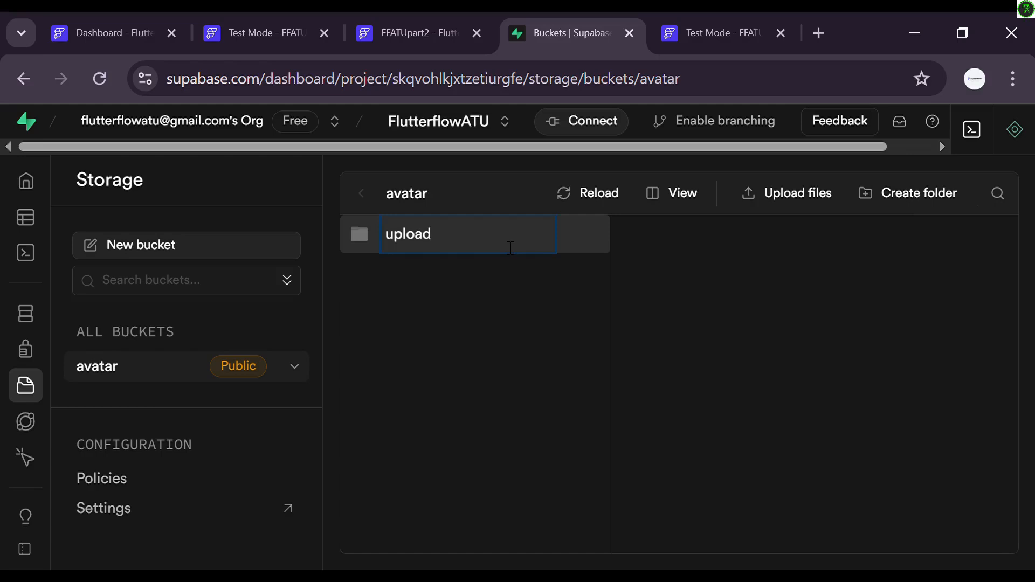
pyautogui.write('s')
pyautogui.press('Return')
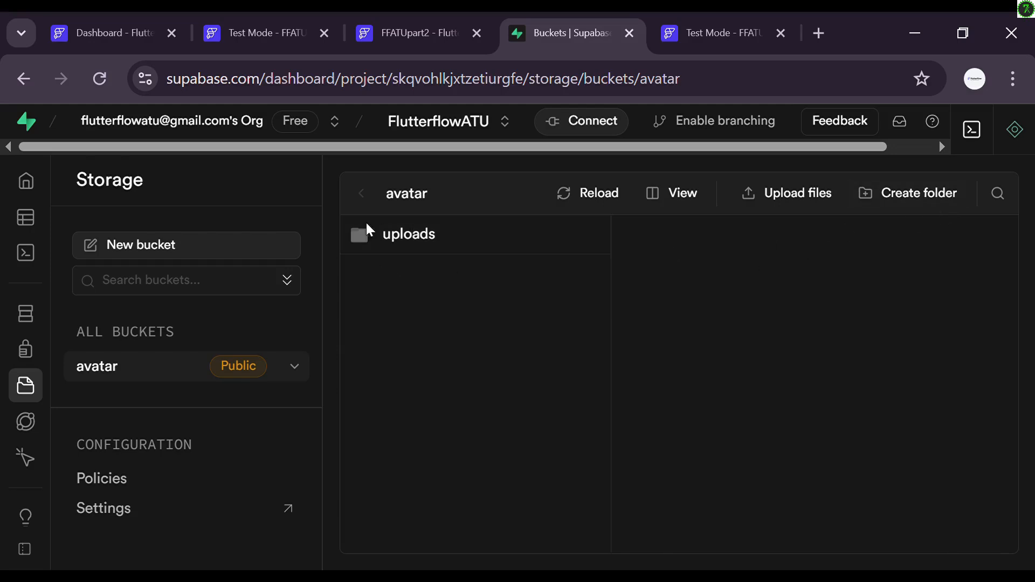
# Step: Start an avatar bucket policy from the 'folder access only to authenticated users' template
pyautogui.click(137, 486)
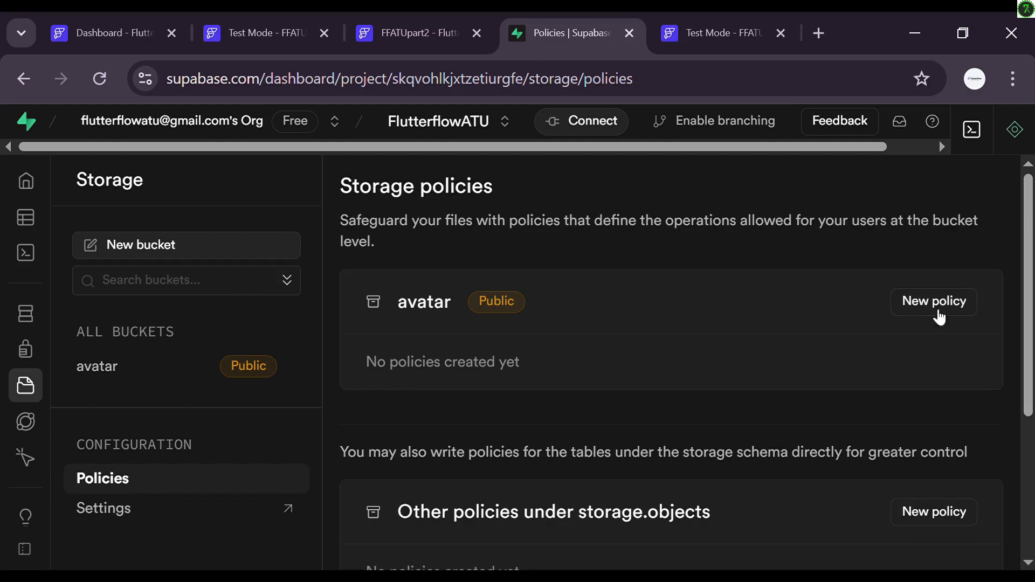
pyautogui.click(922, 302)
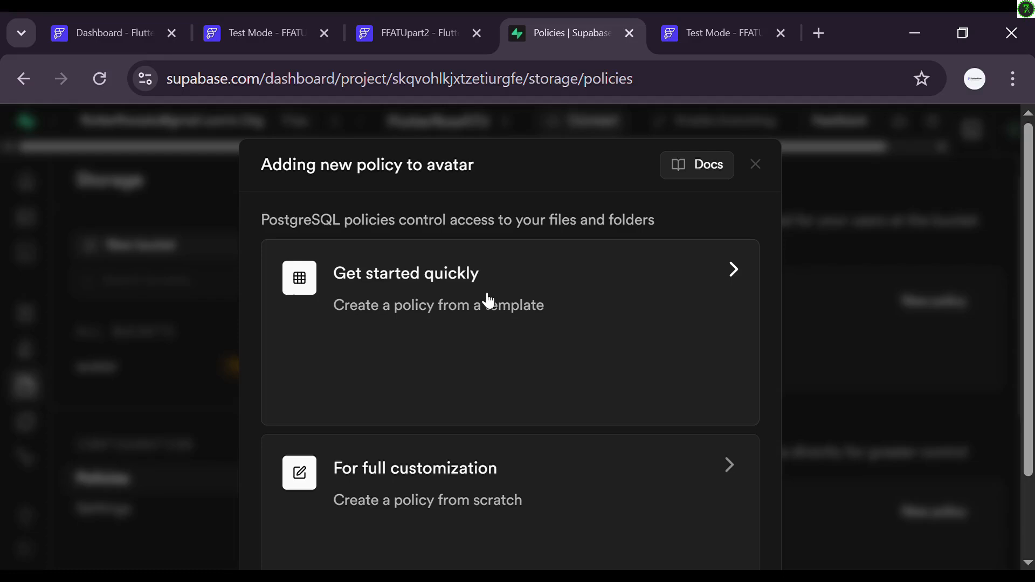
pyautogui.click(409, 302)
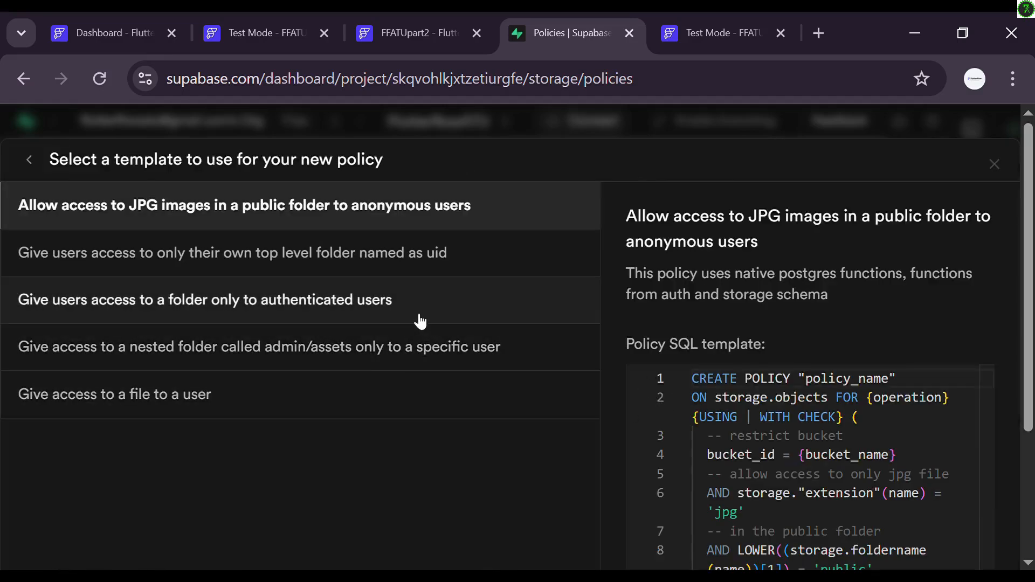
pyautogui.click(353, 307)
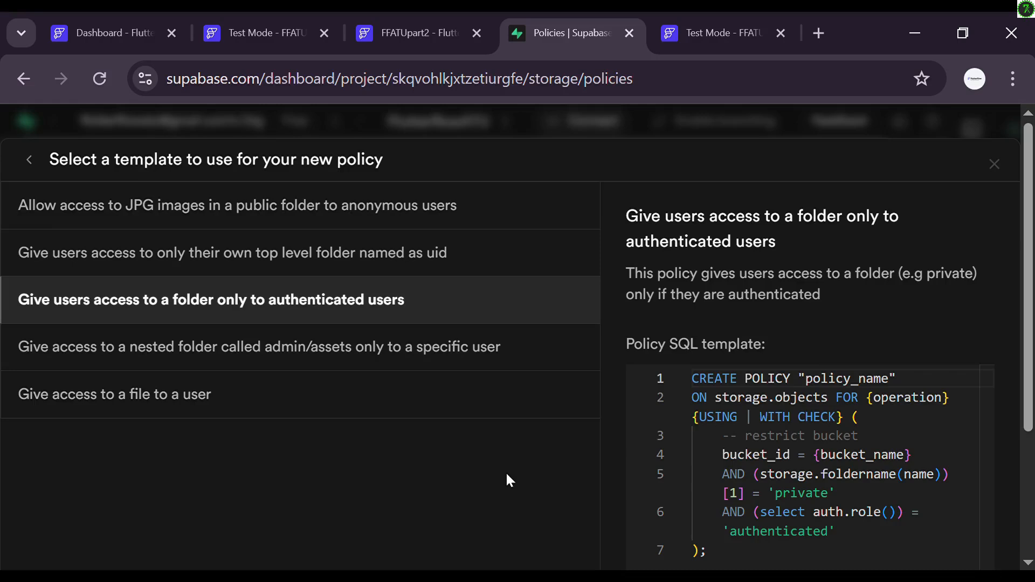
pyautogui.scroll(-3, 506, 474)
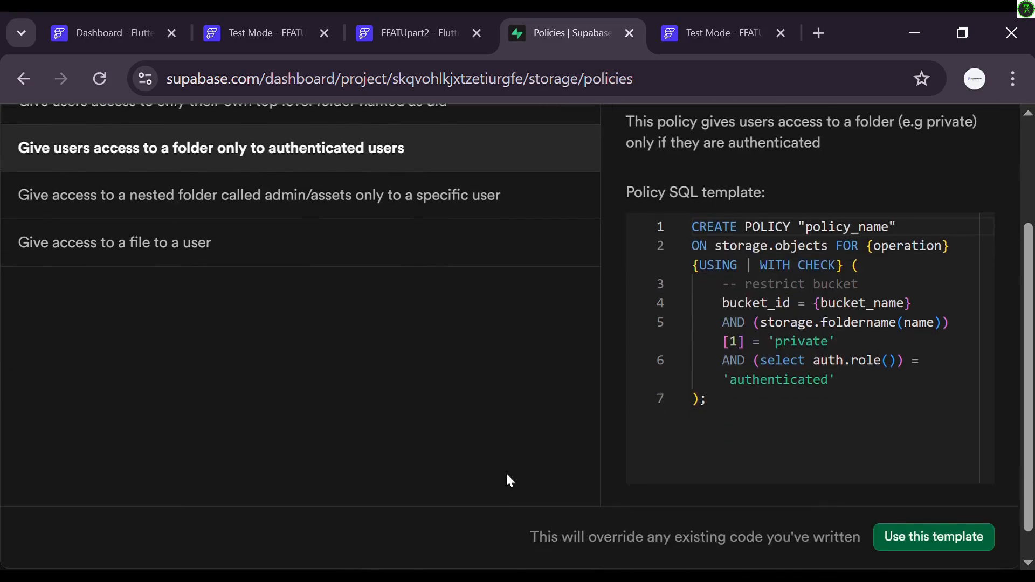
# Step: Apply the template and allow the SELECT, INSERT, UPDATE and DELETE operations
pyautogui.click(897, 534)
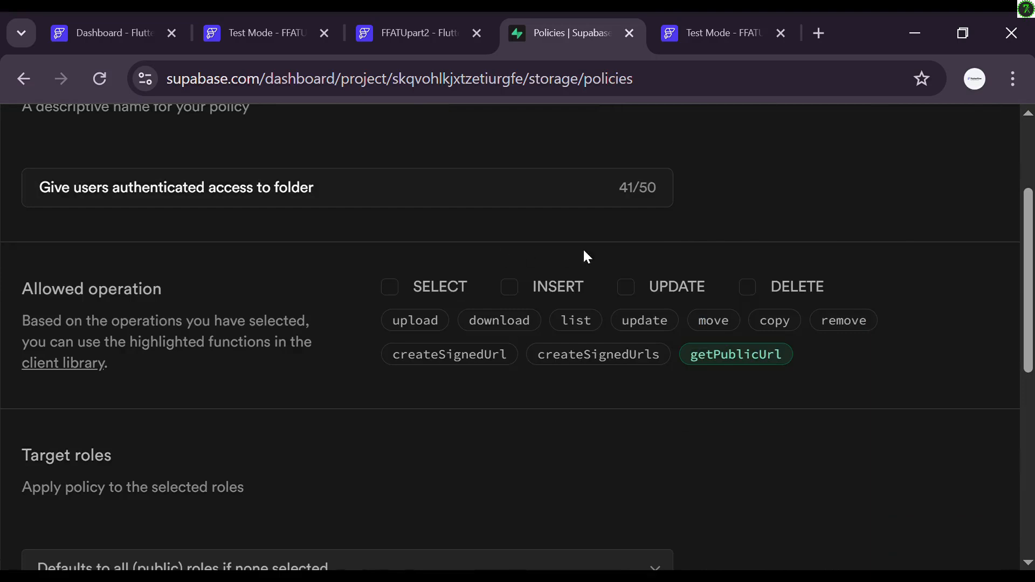
pyautogui.click(398, 290)
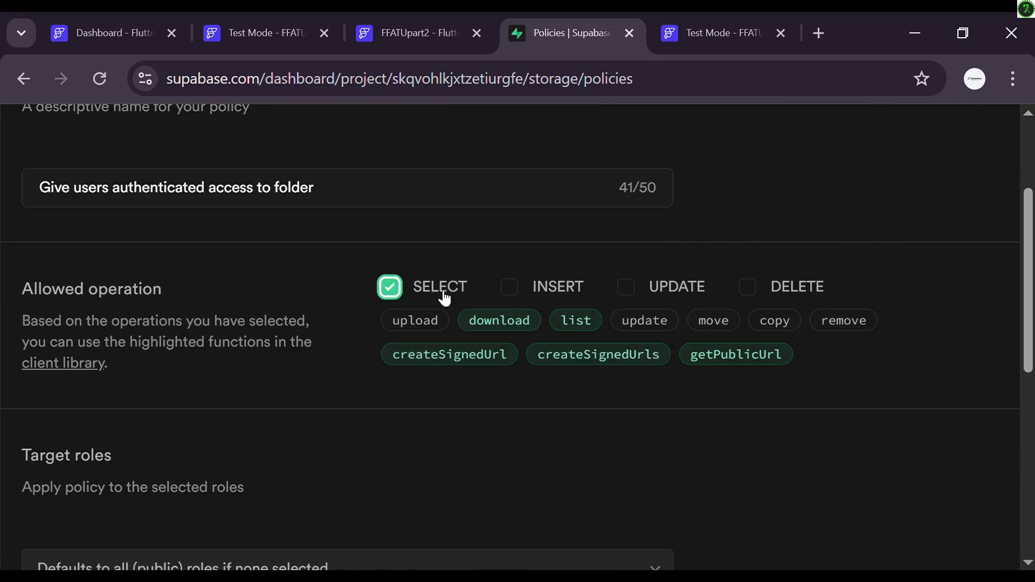
pyautogui.click(510, 291)
pyautogui.click(631, 291)
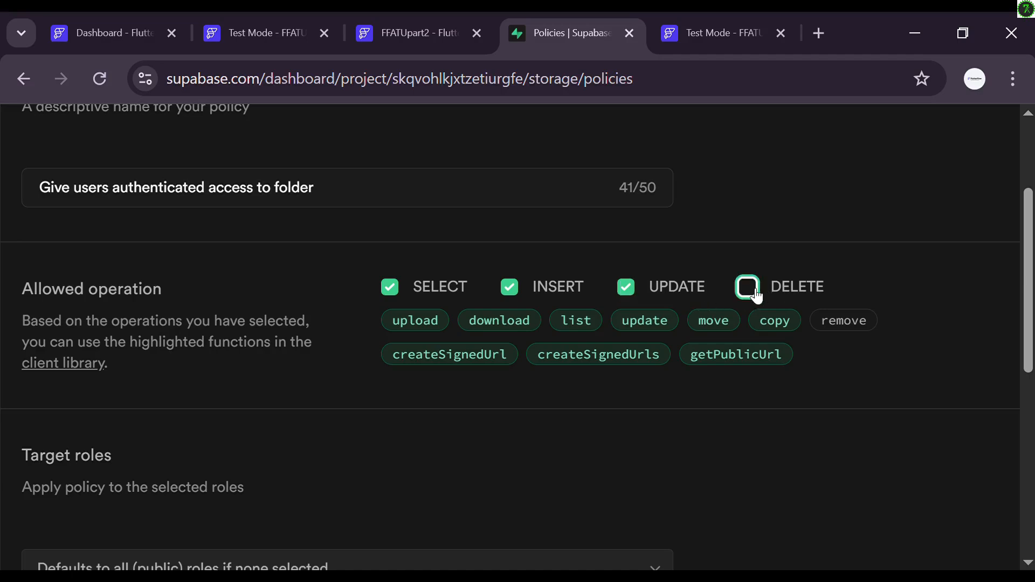
pyautogui.click(747, 288)
pyautogui.scroll(-4, 537, 446)
pyautogui.scroll(1, 536, 446)
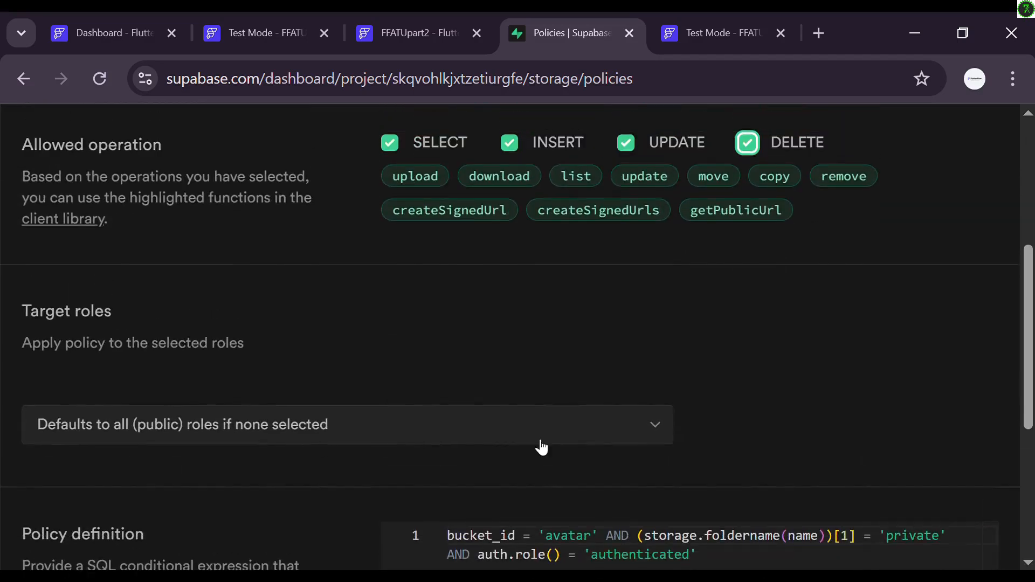
# Step: Target the authenticated role, change the folder from private to uploads, and review the policy
pyautogui.click(589, 440)
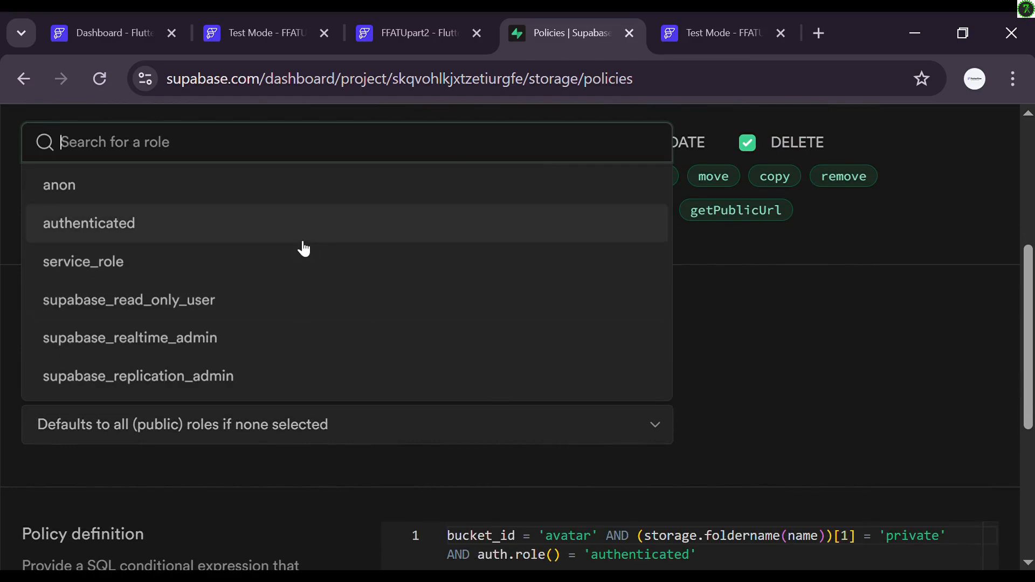
pyautogui.click(303, 244)
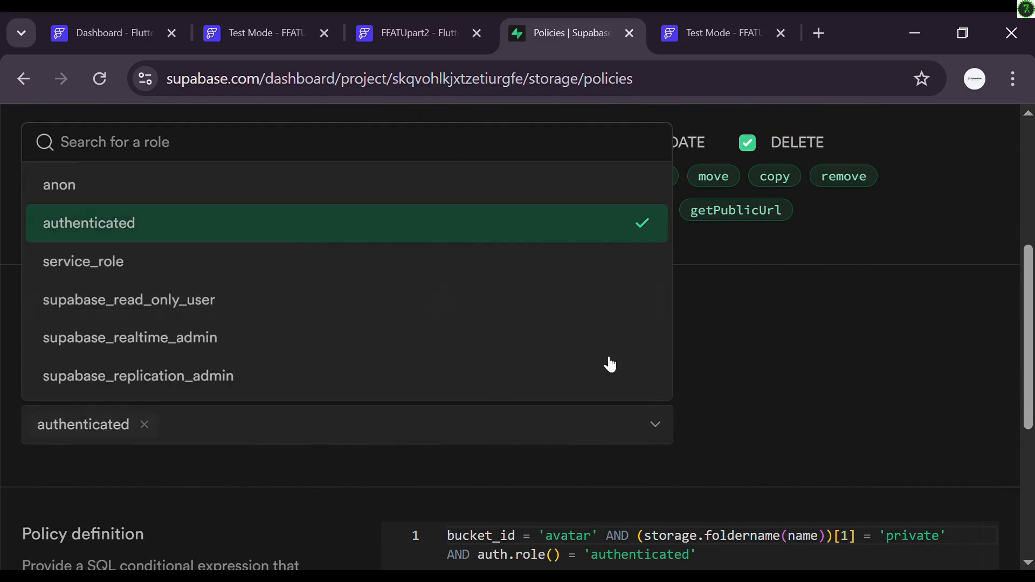
pyautogui.click(722, 381)
pyautogui.scroll(-4, 607, 393)
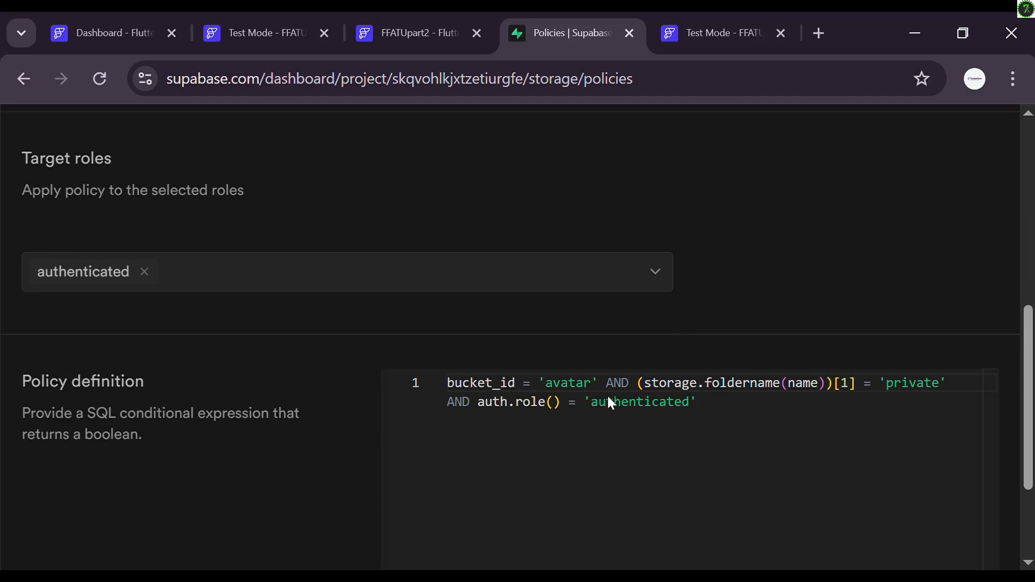
pyautogui.scroll(1, 617, 404)
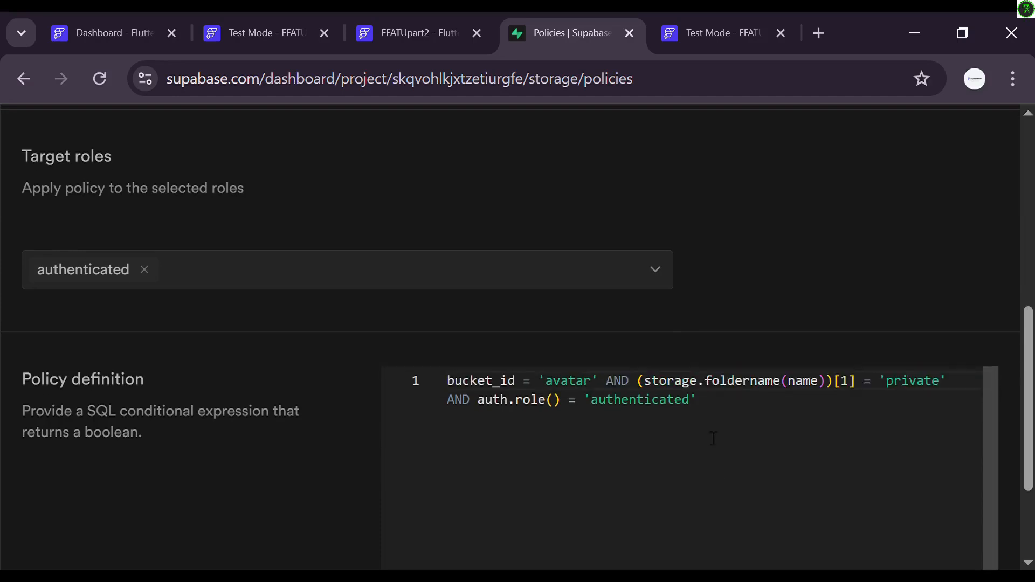
pyautogui.scroll(-3, 754, 275)
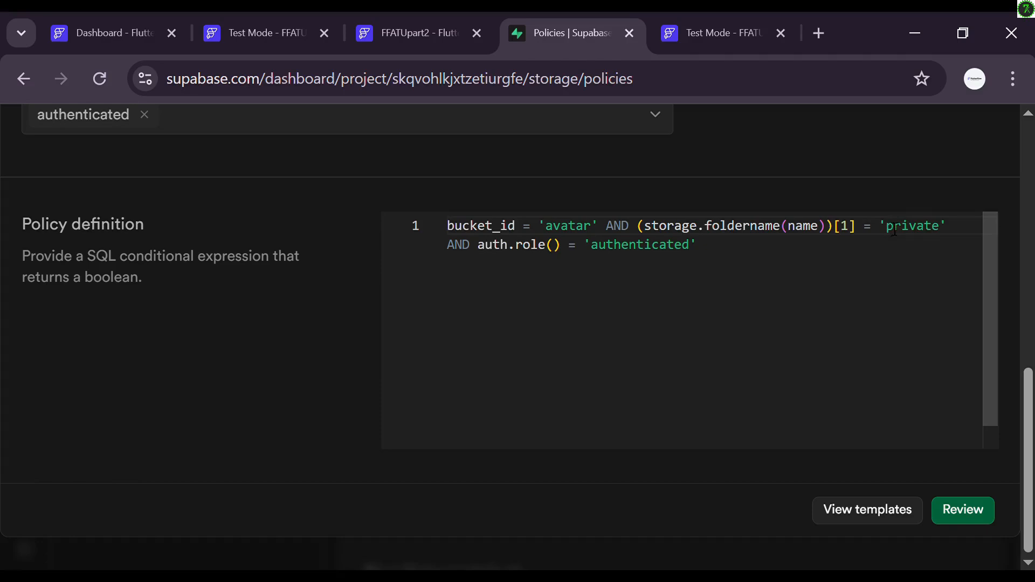
pyautogui.doubleClick(931, 226)
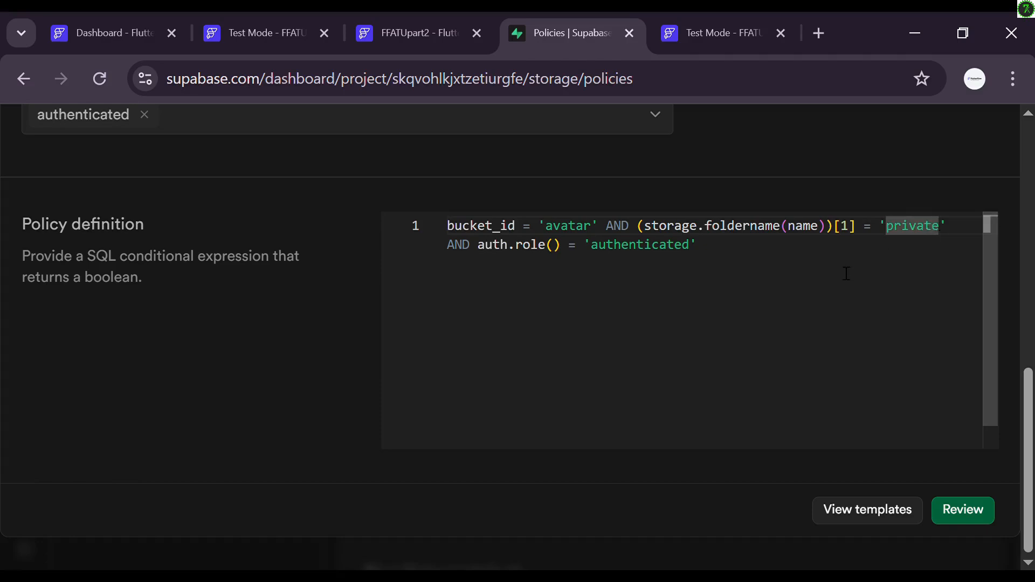
pyautogui.press('BackSpace')
pyautogui.press('BackSpace')
pyautogui.press('BackSpace')
pyautogui.press('BackSpace')
pyautogui.press('BackSpace')
pyautogui.press('BackSpace')
pyautogui.press('BackSpace')
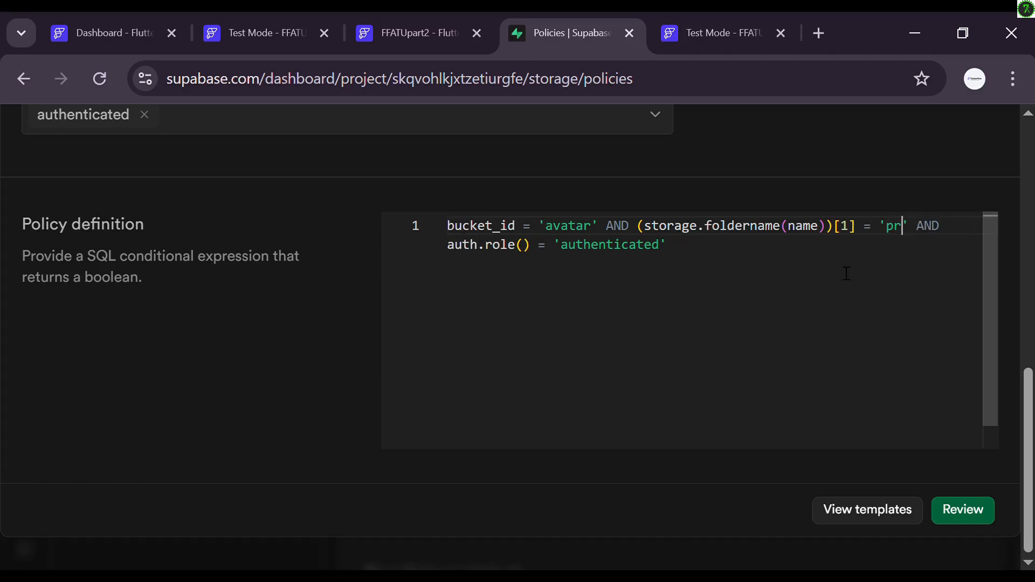
pyautogui.write('uploads')
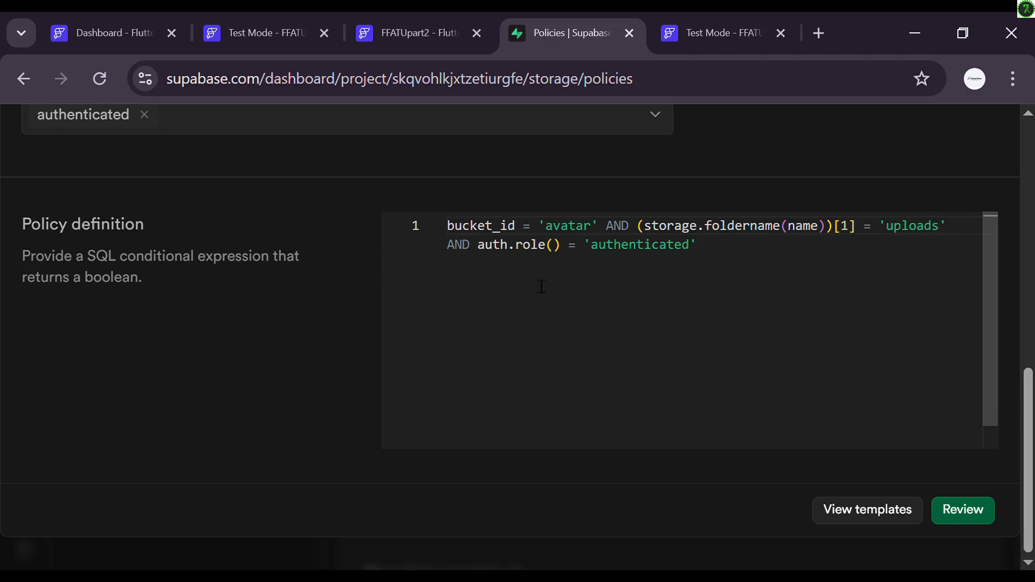
pyautogui.click(953, 513)
# Step: Save the avatar policies and check the four SELECT, INSERT, UPDATE and DELETE entries
pyautogui.scroll(-4, 741, 274)
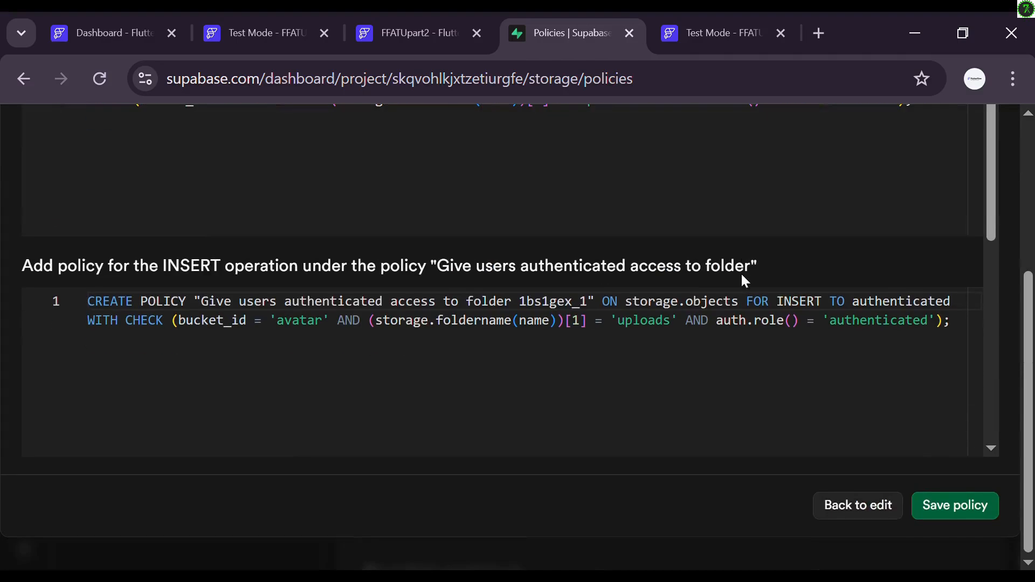
pyautogui.click(939, 507)
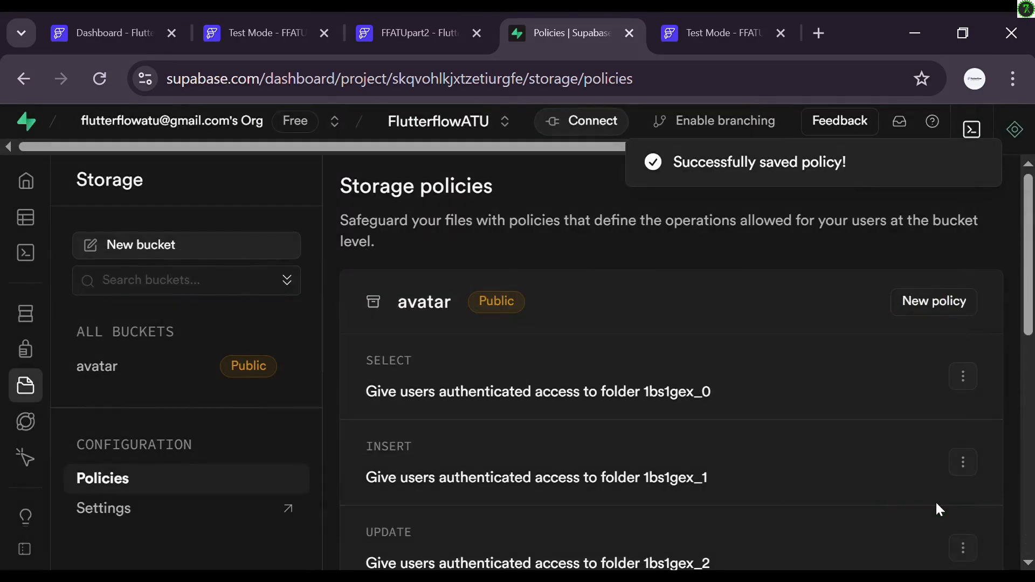
pyautogui.scroll(-2, 824, 428)
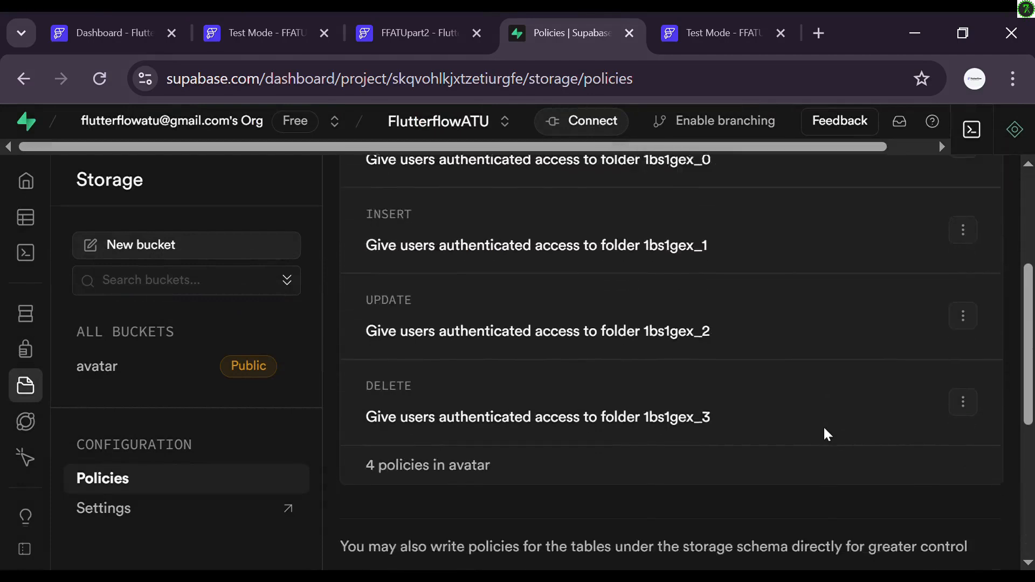
pyautogui.scroll(-3, 827, 434)
pyautogui.scroll(2, 827, 434)
pyautogui.scroll(-2, 828, 434)
pyautogui.scroll(-6, 824, 431)
pyautogui.scroll(10, 824, 431)
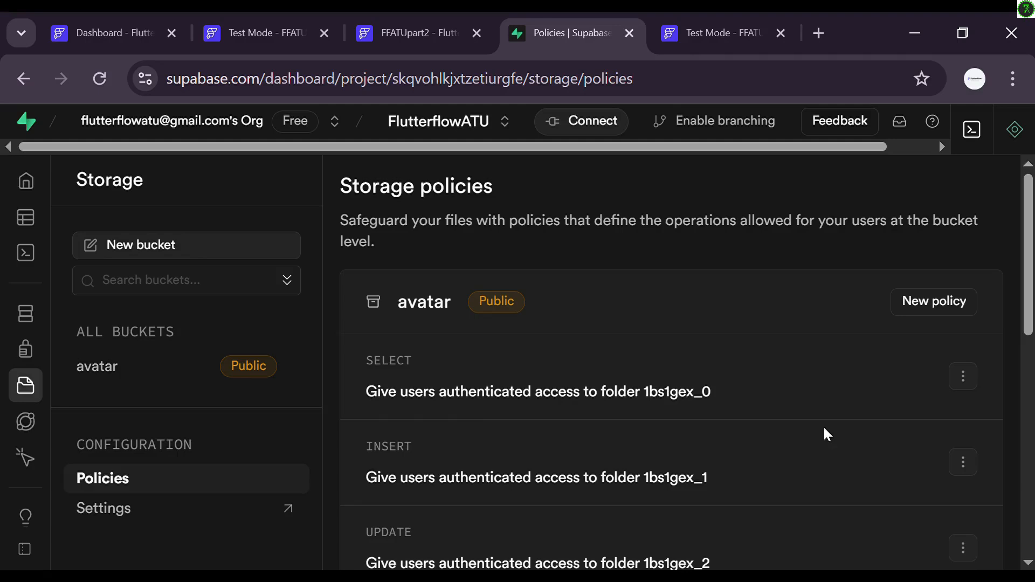
pyautogui.moveTo(30, 339)
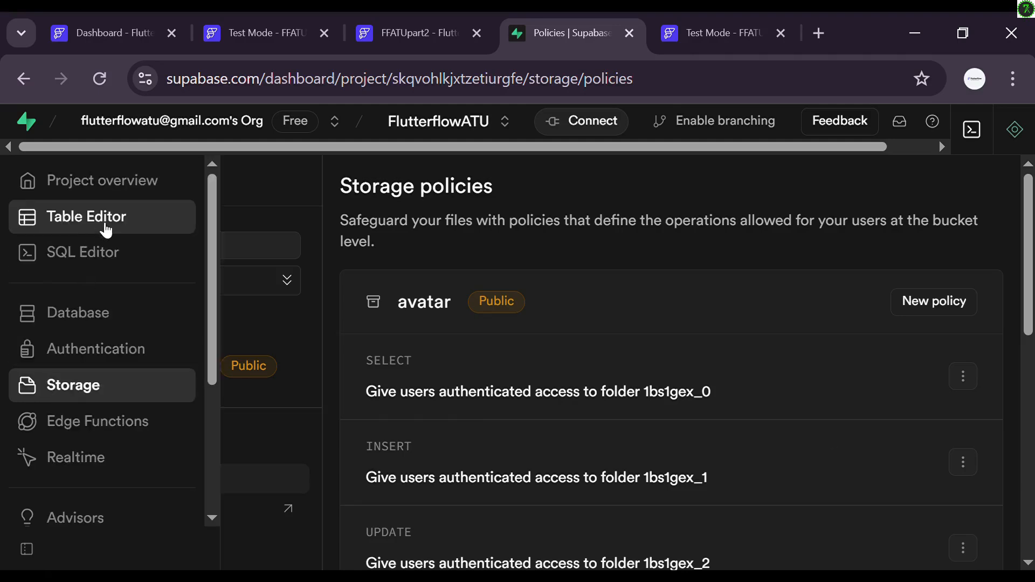
# Step: In FlutterFlow, fetch the Supabase schema to import the profile table, then show the page list
pyautogui.click(415, 20)
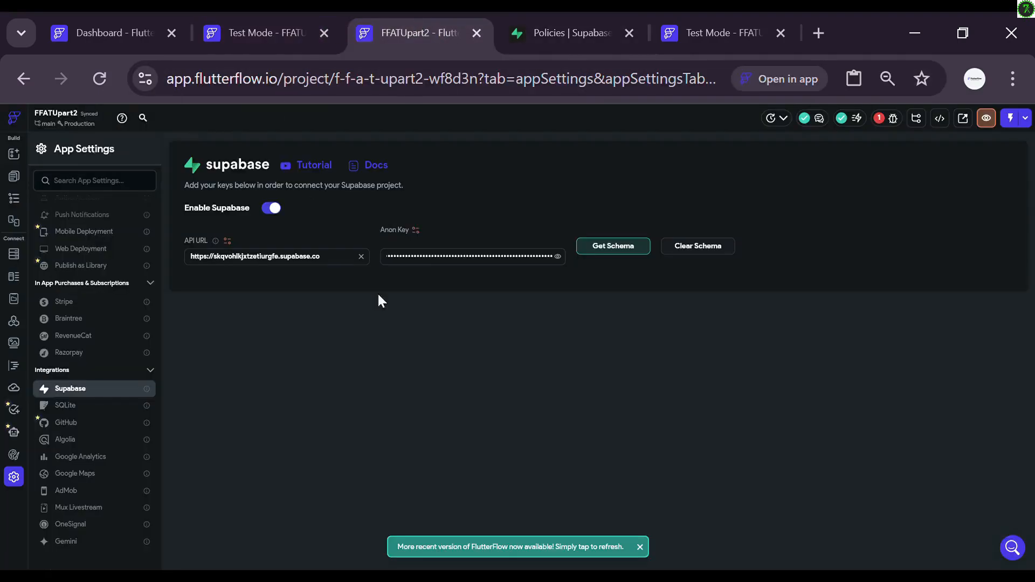
pyautogui.click(606, 252)
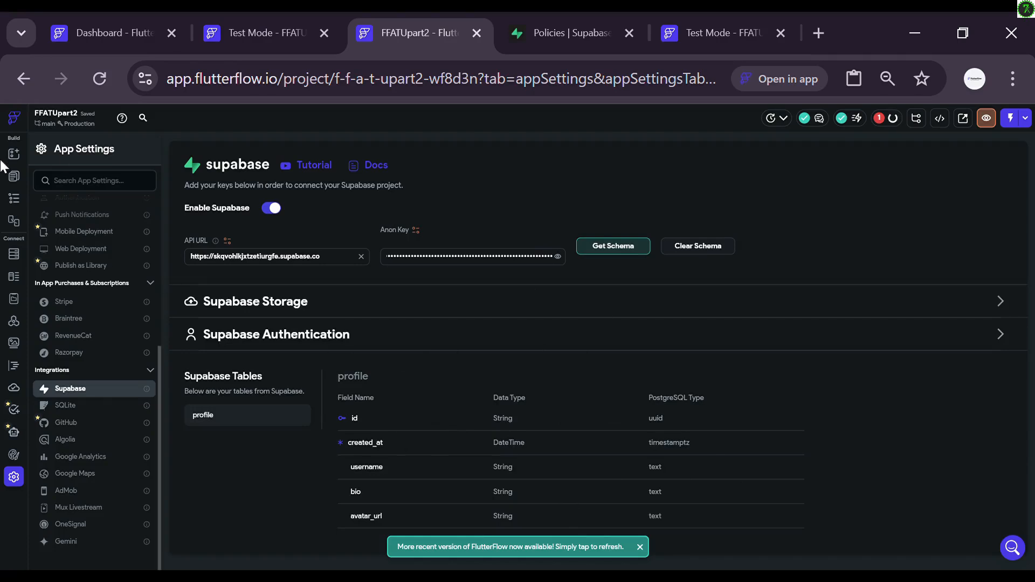
pyautogui.click(15, 176)
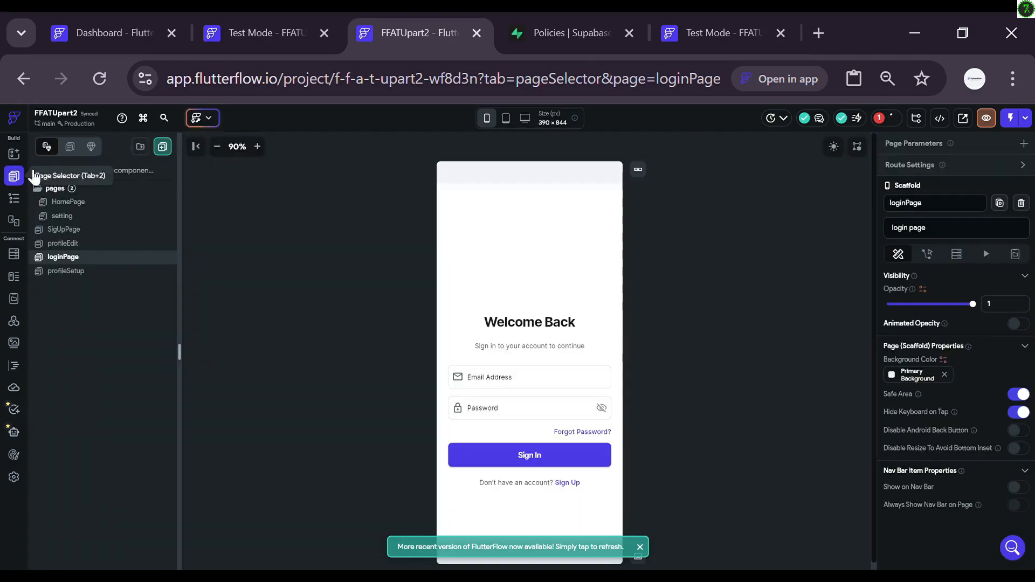
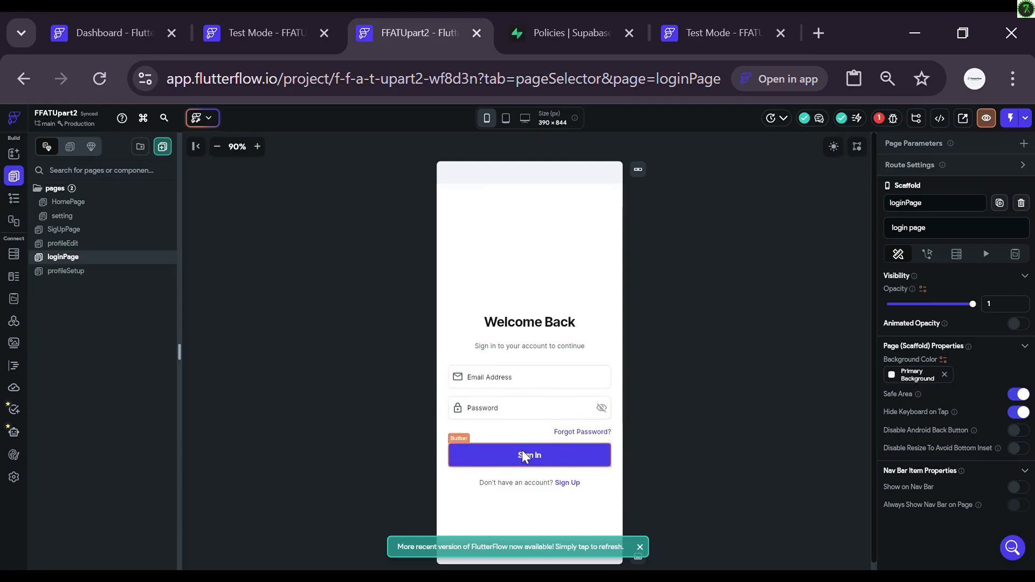
# Step: Start an On Tap action flow on the loginPage Sign In button
pyautogui.click(504, 455)
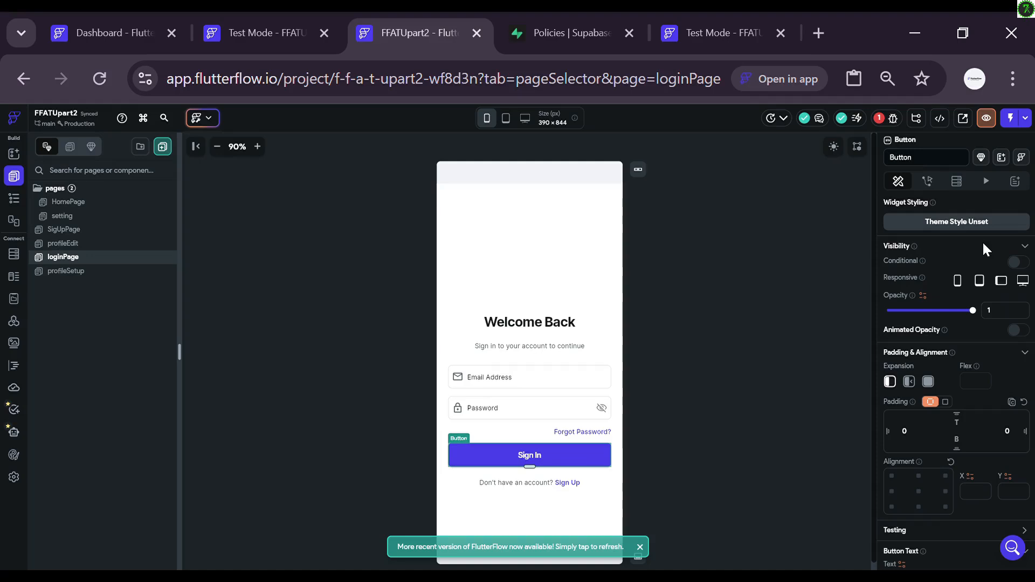
pyautogui.click(927, 182)
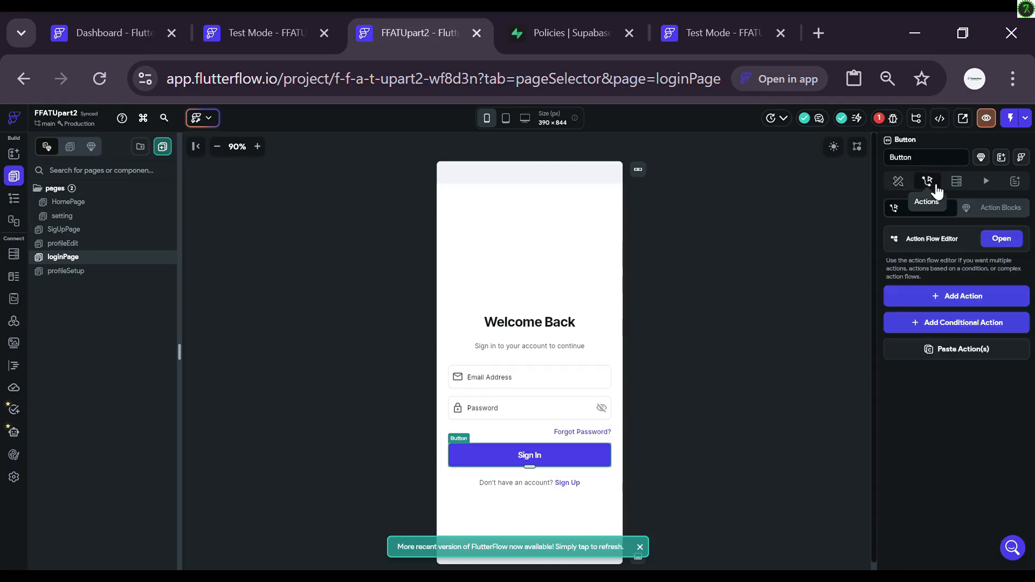
pyautogui.click(1002, 239)
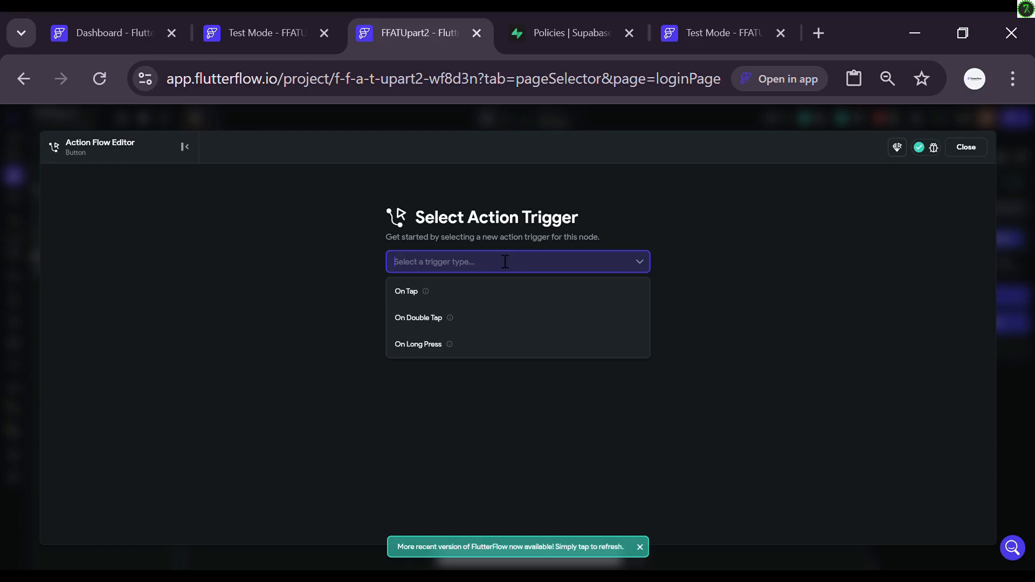
pyautogui.click(499, 294)
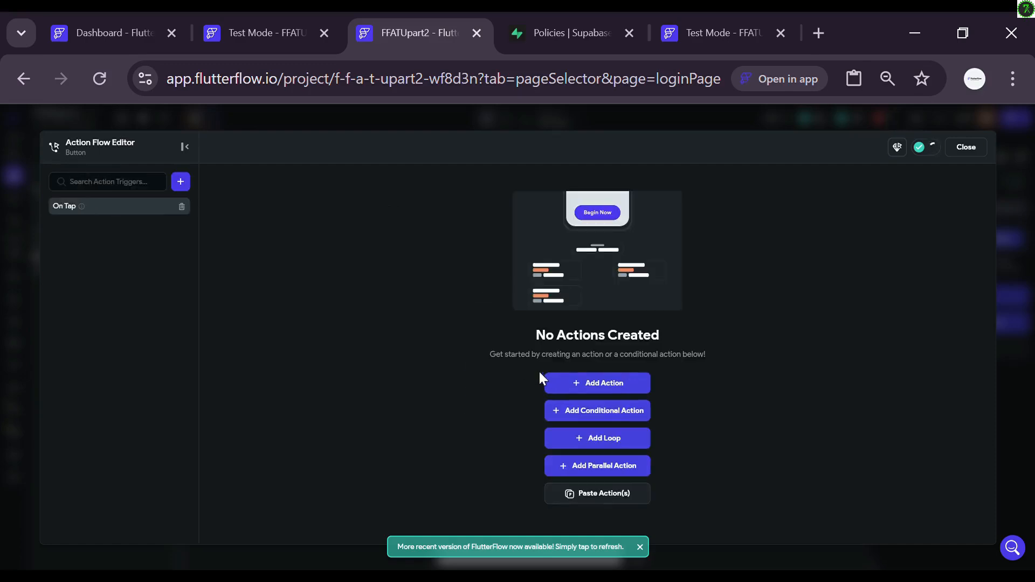
pyautogui.click(576, 387)
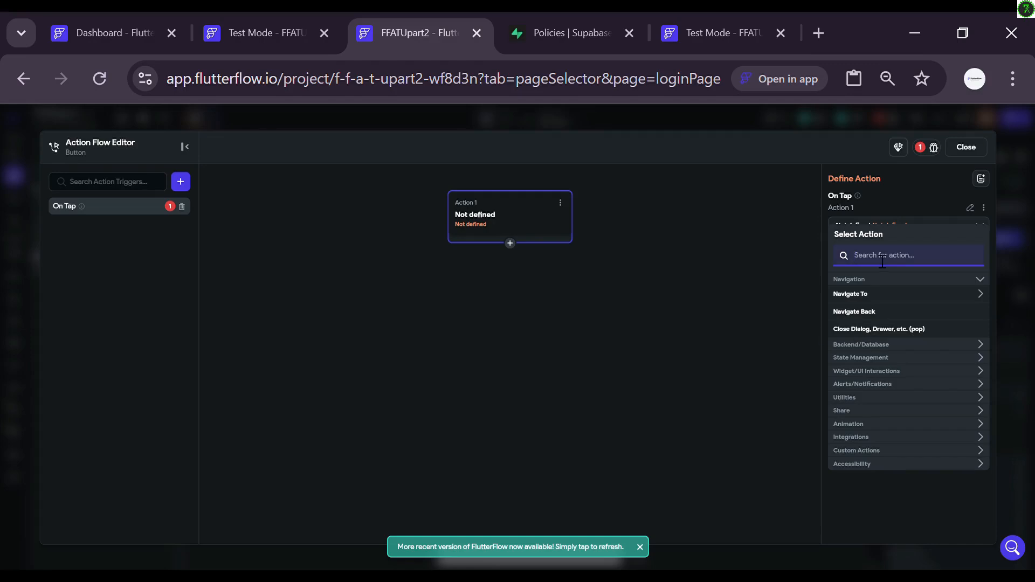
# Step: Make the action a Supabase Authentication Log In with Navigate Automatically turned off
pyautogui.write('login')
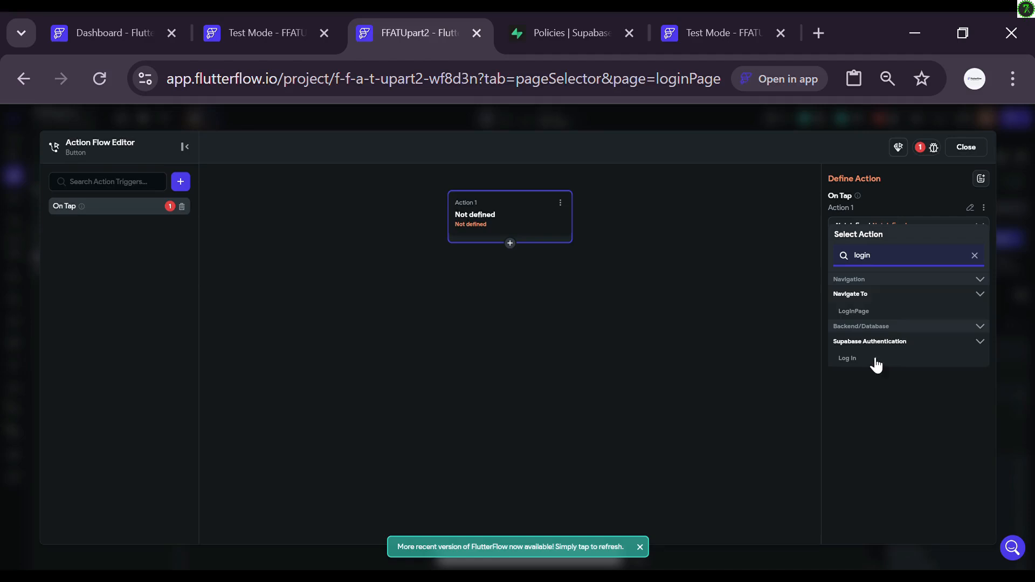
pyautogui.press('BackSpace')
pyautogui.press('BackSpace')
pyautogui.press('BackSpace')
pyautogui.press('BackSpace')
pyautogui.press('BackSpace')
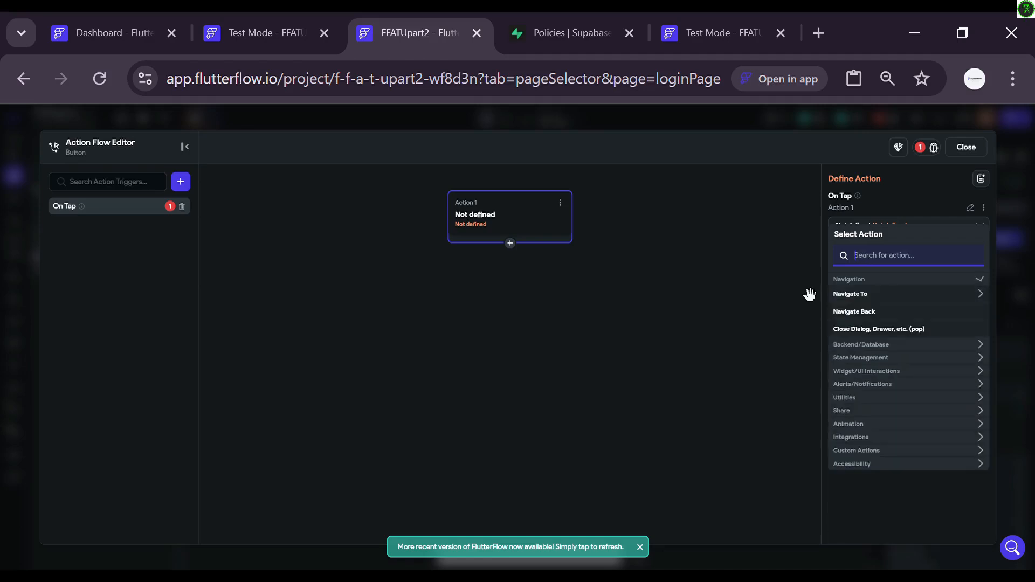
pyautogui.click(858, 347)
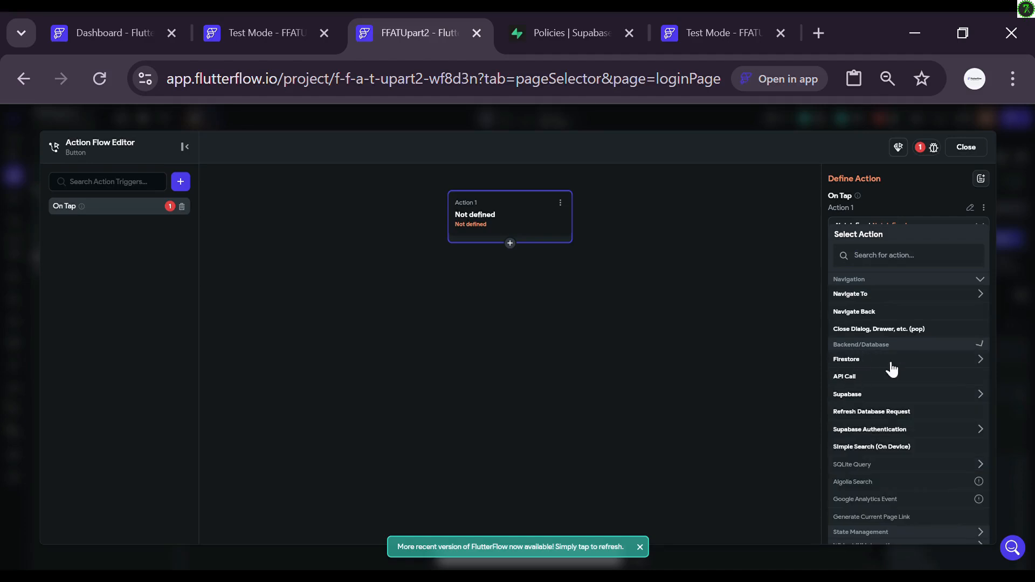
pyautogui.click(865, 431)
pyautogui.scroll(-3, 896, 441)
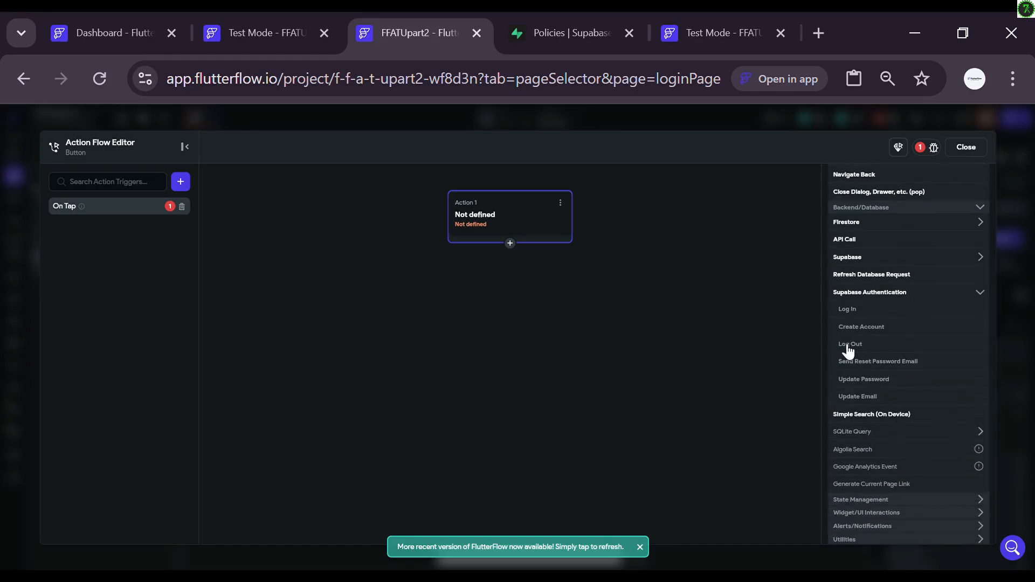
pyautogui.click(860, 313)
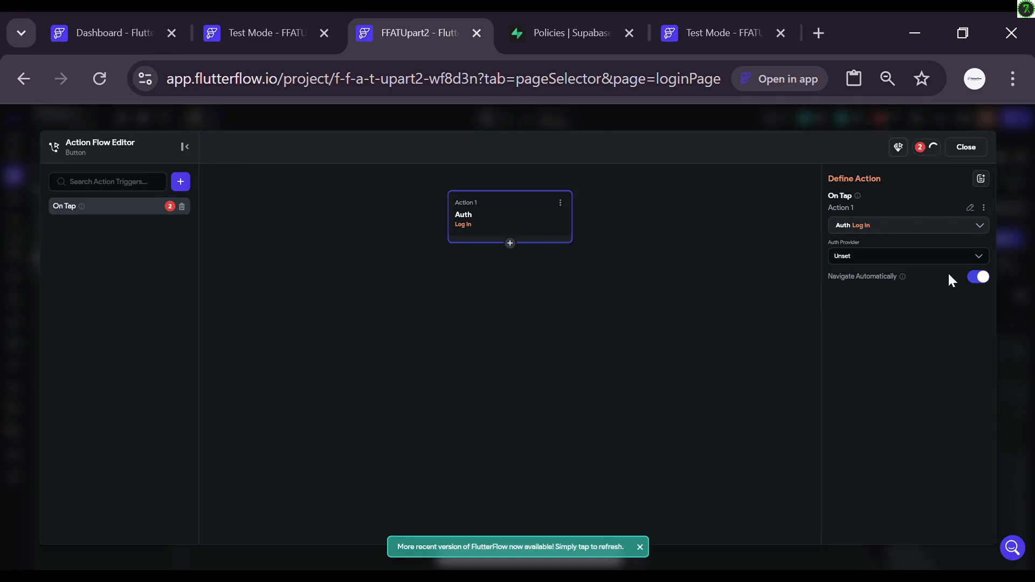
pyautogui.click(978, 278)
# Step: Add Action 2, Navigate To HomePage, with Allow Back Navigation off, then reselect the Log In action
pyautogui.click(511, 244)
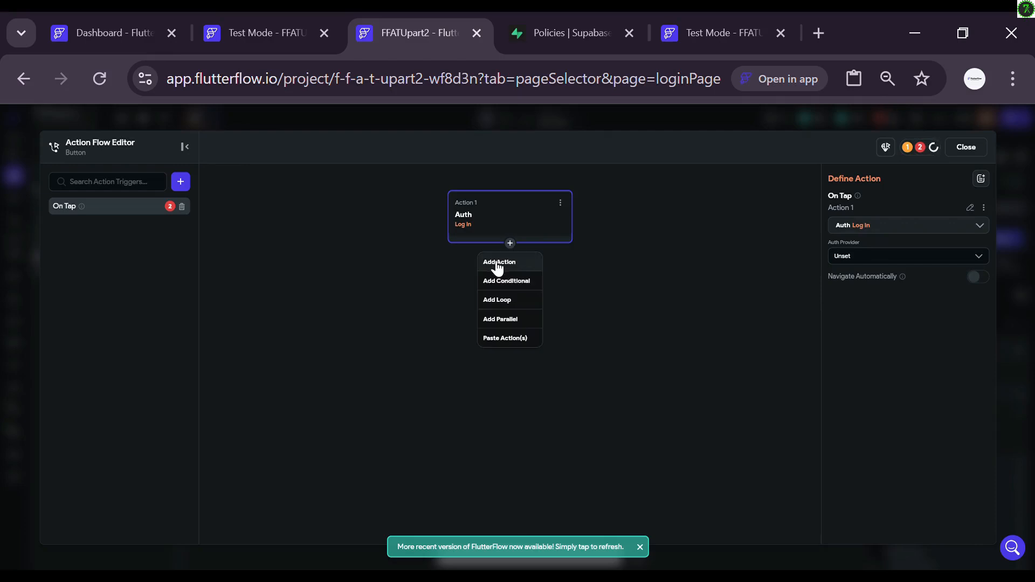
pyautogui.click(497, 262)
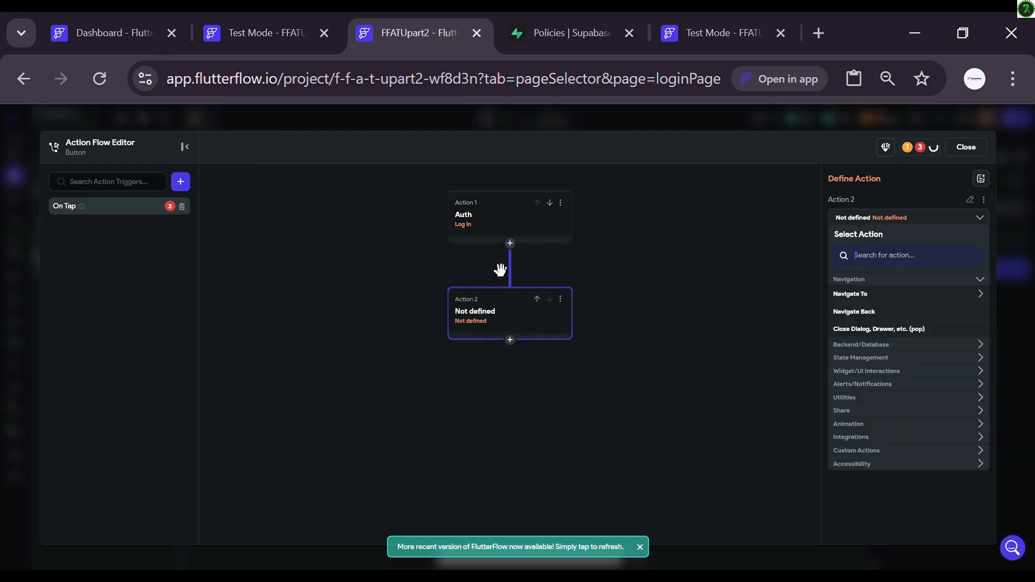
pyautogui.click(850, 301)
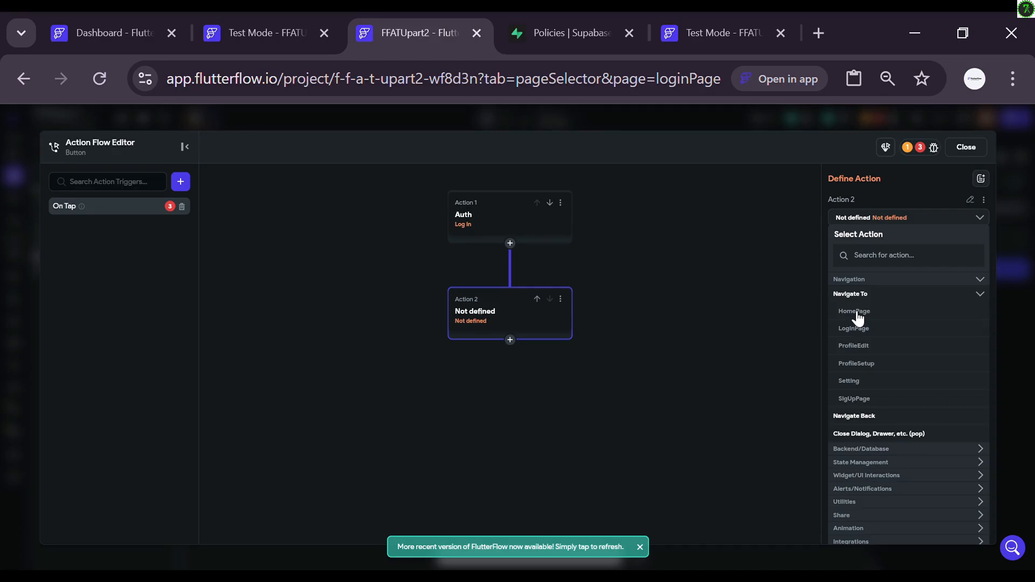
pyautogui.click(857, 318)
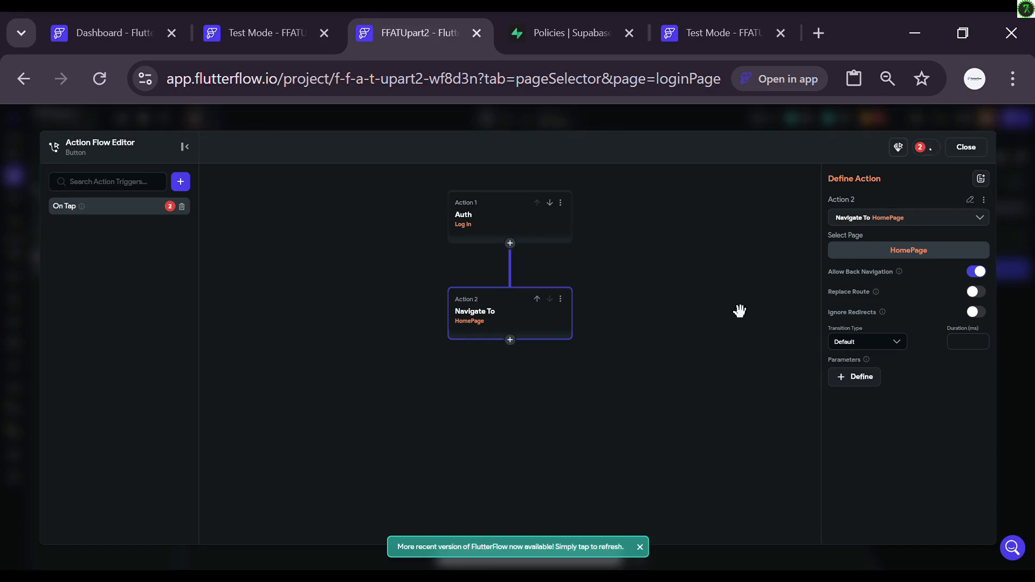
pyautogui.click(982, 272)
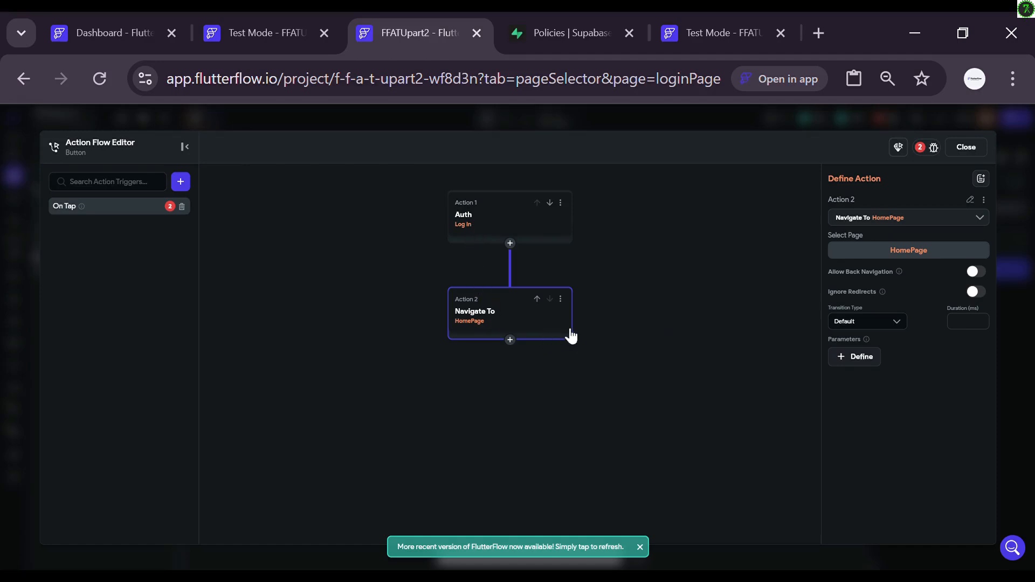
pyautogui.click(486, 217)
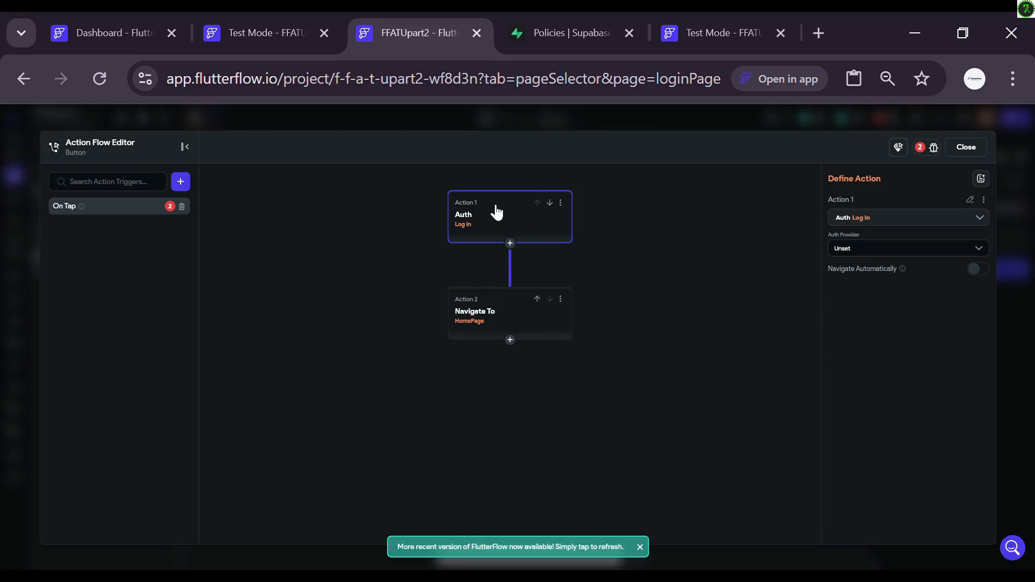
# Step: Set Log In to Email, with Text Field 1 as email and Password Field 1 as password, then close
pyautogui.click(883, 252)
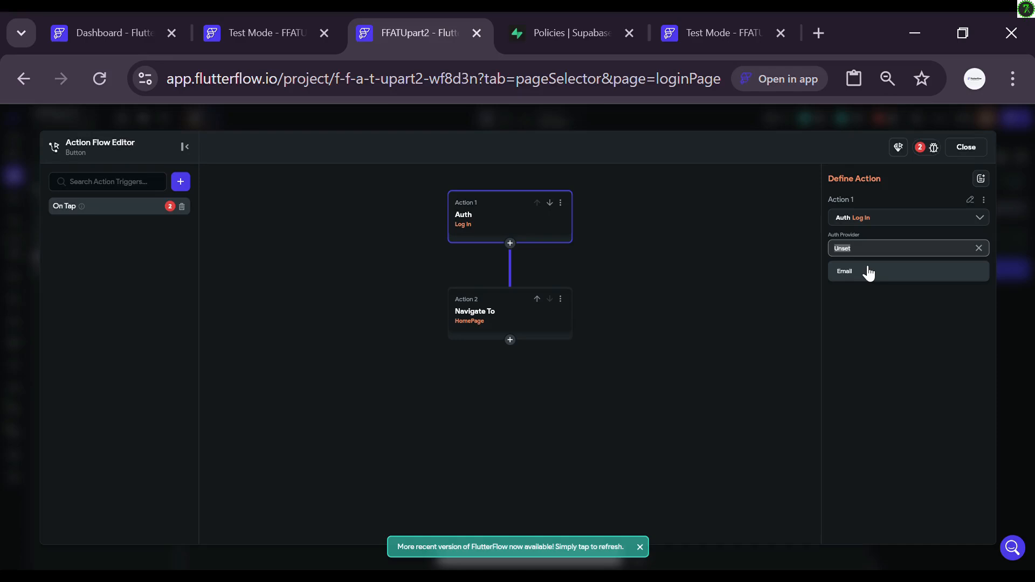
pyautogui.click(868, 273)
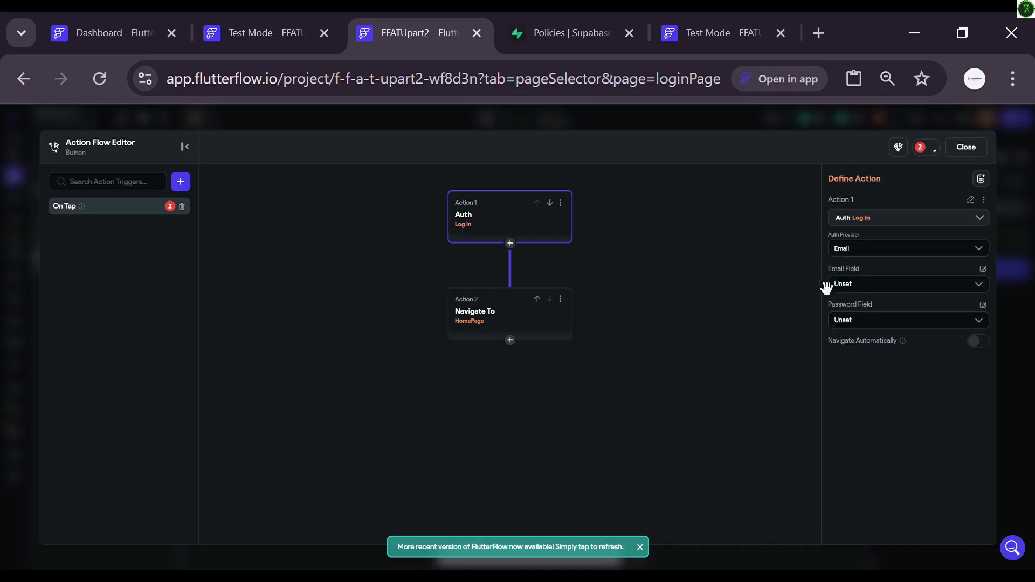
pyautogui.click(887, 287)
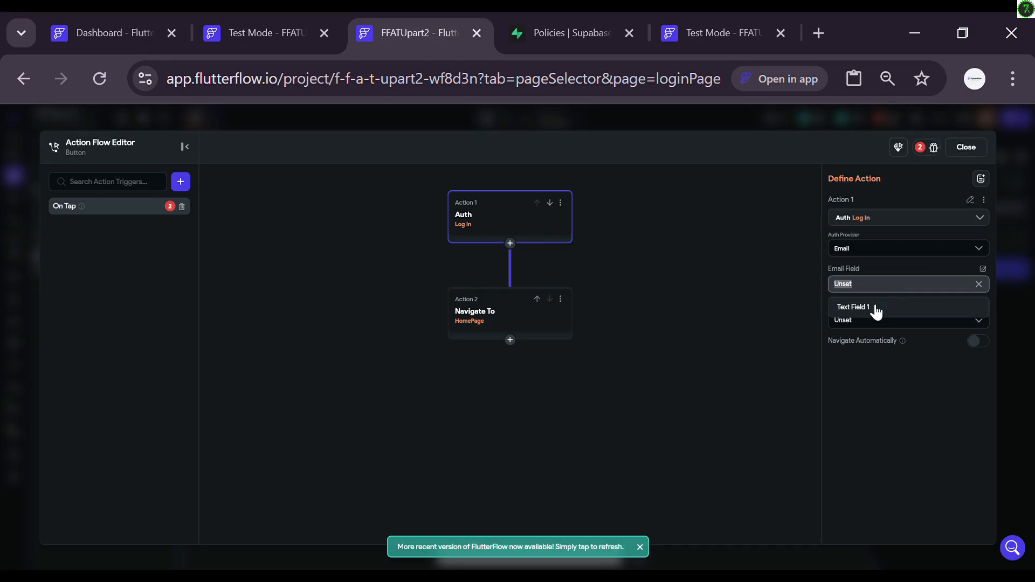
pyautogui.click(874, 312)
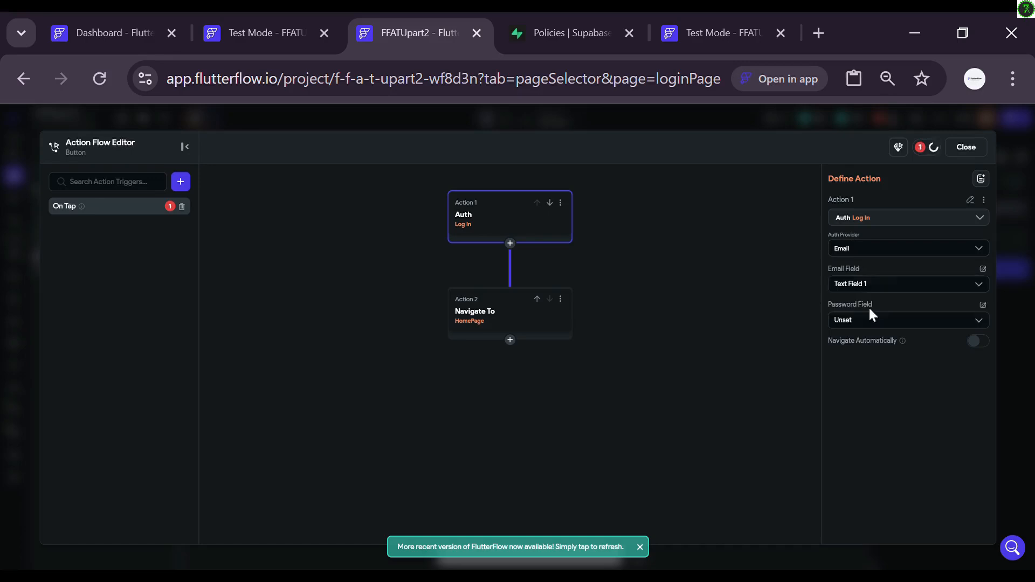
pyautogui.click(892, 320)
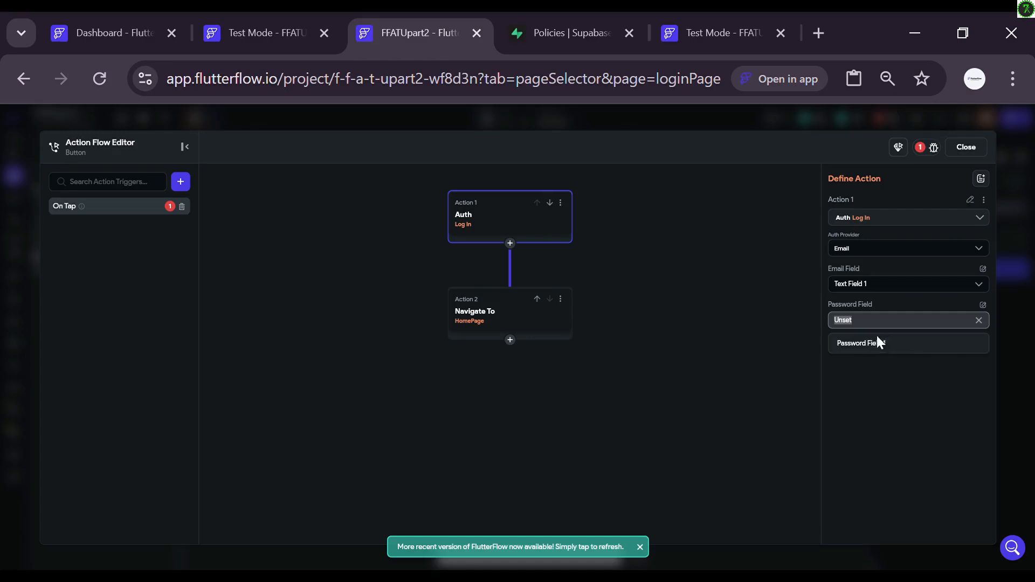
pyautogui.click(881, 345)
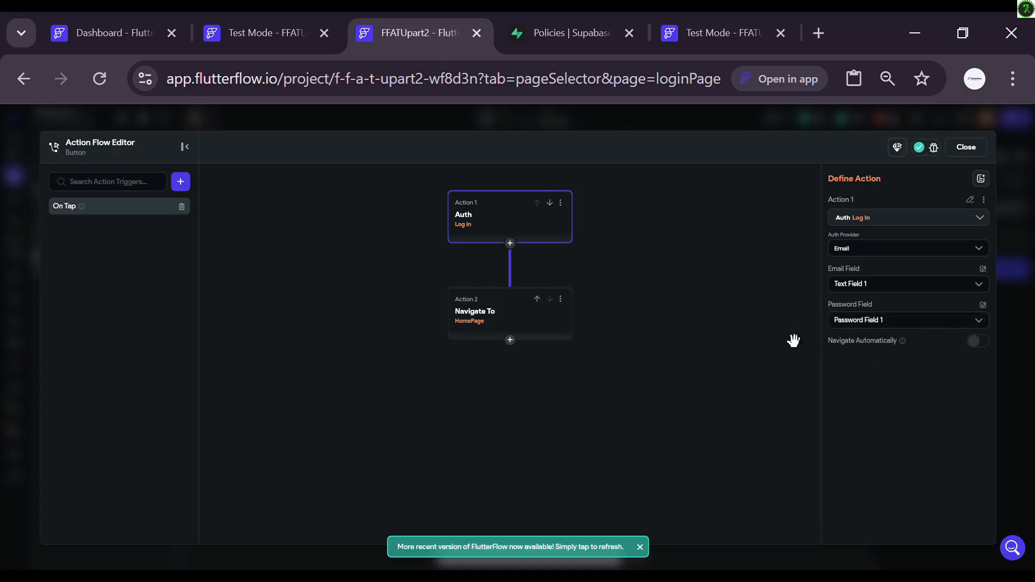
pyautogui.click(971, 153)
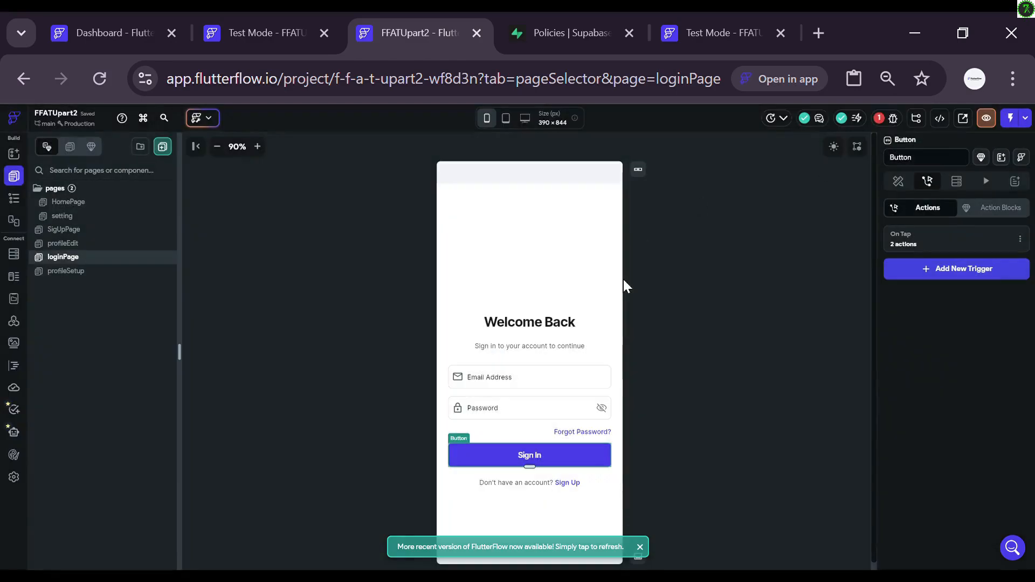
# Step: Inspect the Email Address and Password fields, then switch to SigUpPage
pyautogui.click(484, 377)
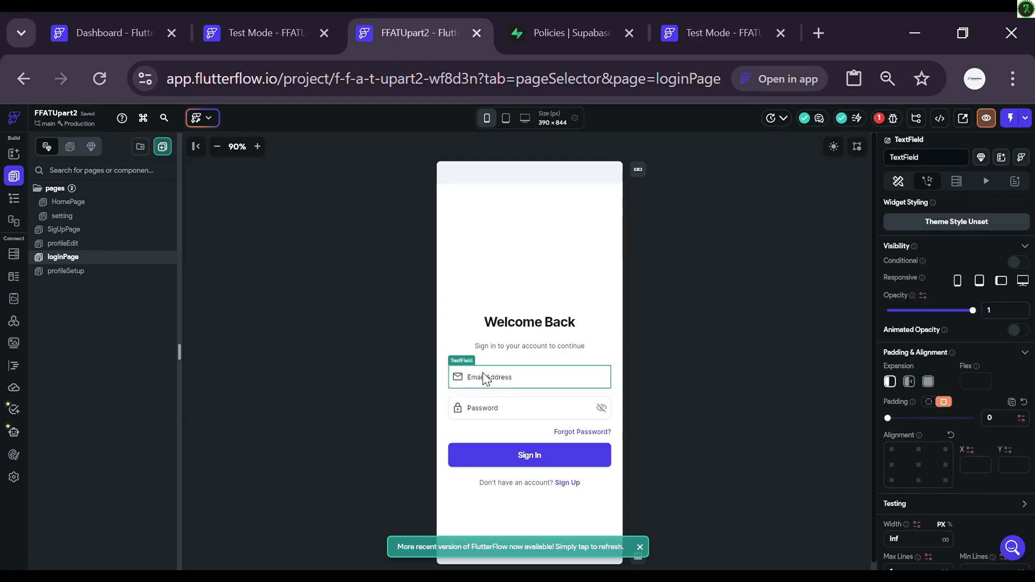
pyautogui.click(499, 415)
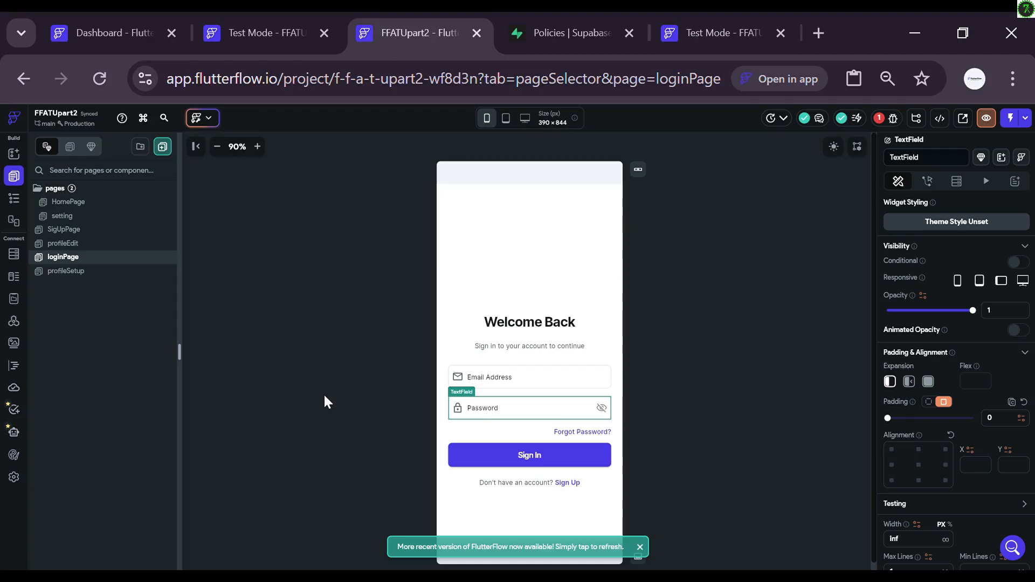
pyautogui.click(85, 233)
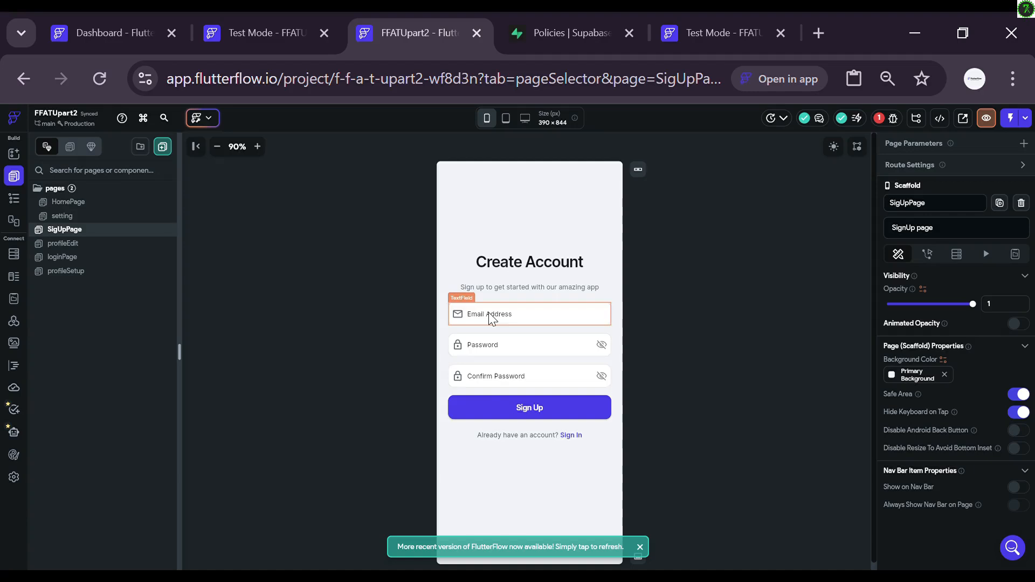
# Step: Add a Supabase Authentication Create Account action to the Sign Up button's On Tap
pyautogui.click(503, 408)
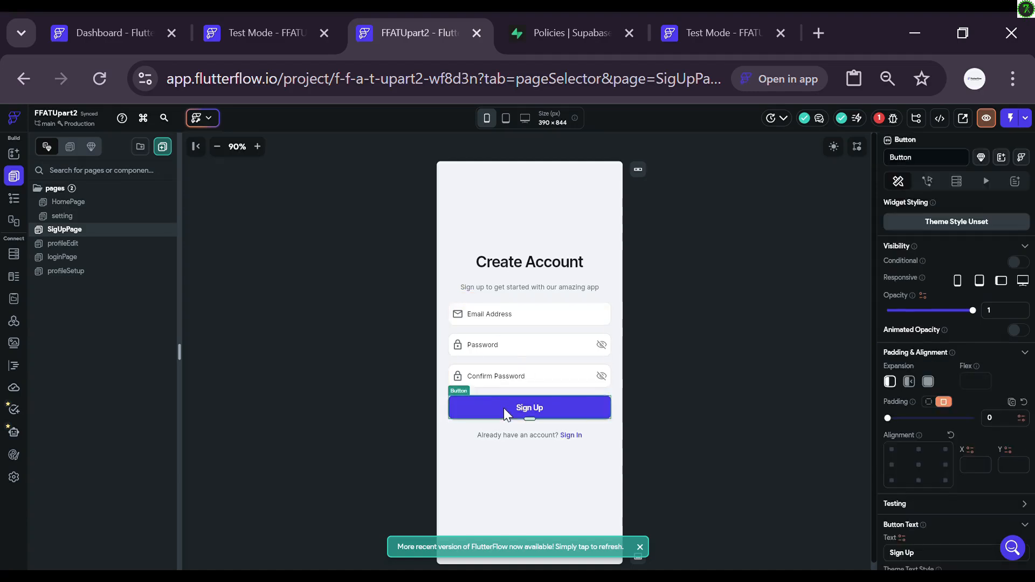
pyautogui.click(927, 182)
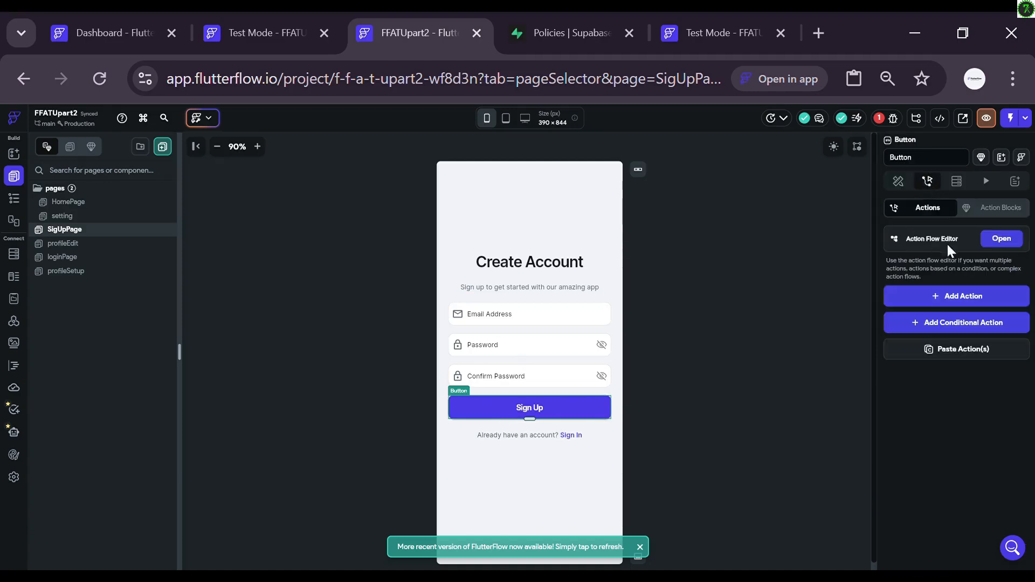
pyautogui.click(994, 241)
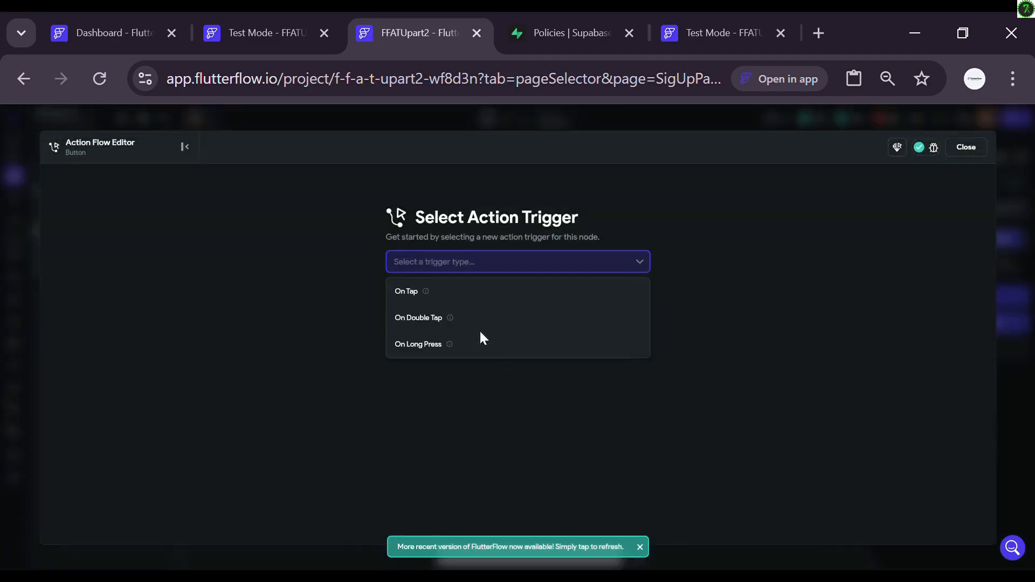
pyautogui.click(453, 305)
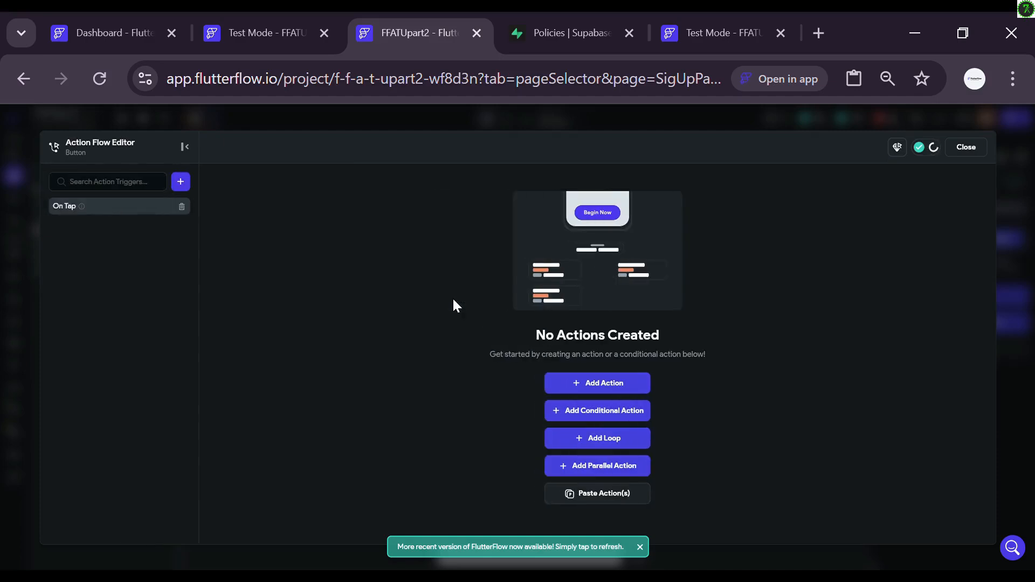
pyautogui.click(580, 387)
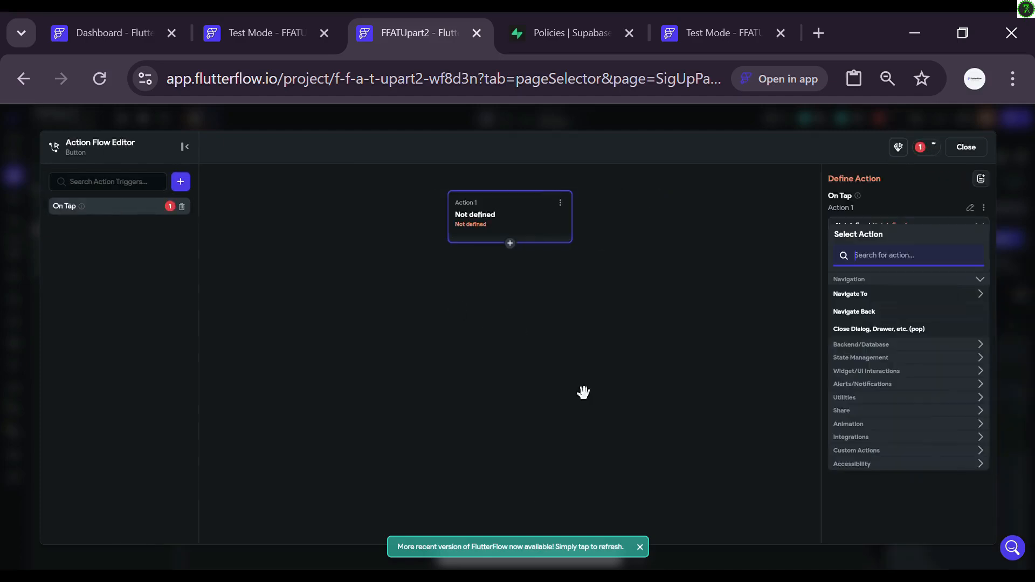
pyautogui.click(851, 345)
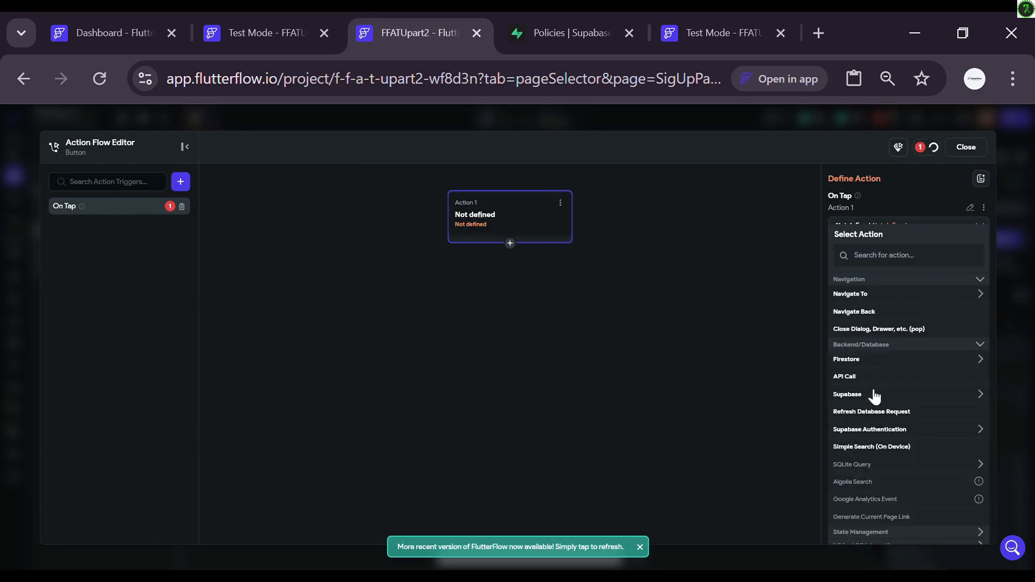
pyautogui.click(873, 430)
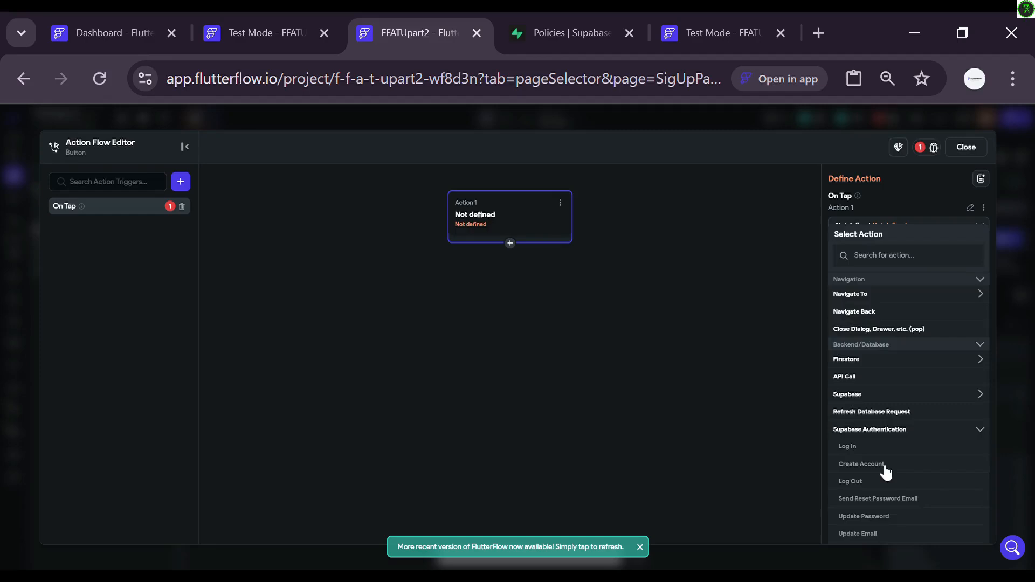
pyautogui.click(861, 464)
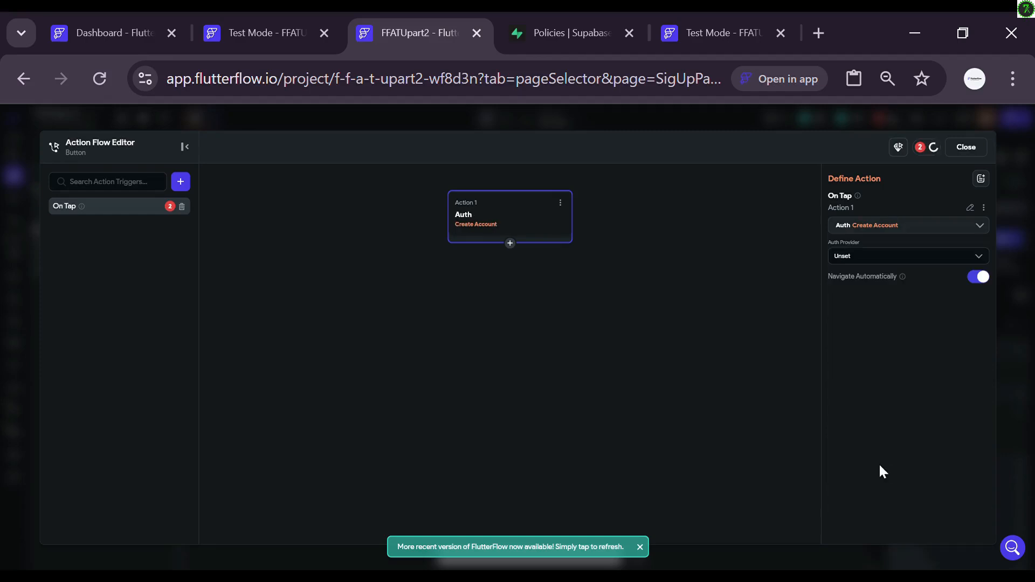
# Step: Set Create Account to Email using Text Field 1, Password Field 1 and Password Field 2
pyautogui.click(880, 261)
pyautogui.click(863, 281)
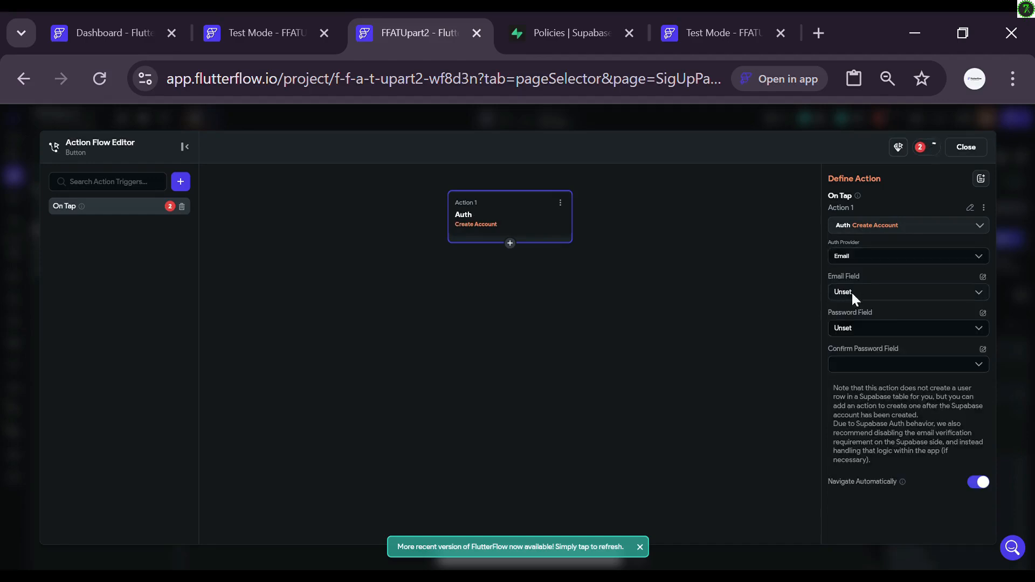
pyautogui.click(865, 298)
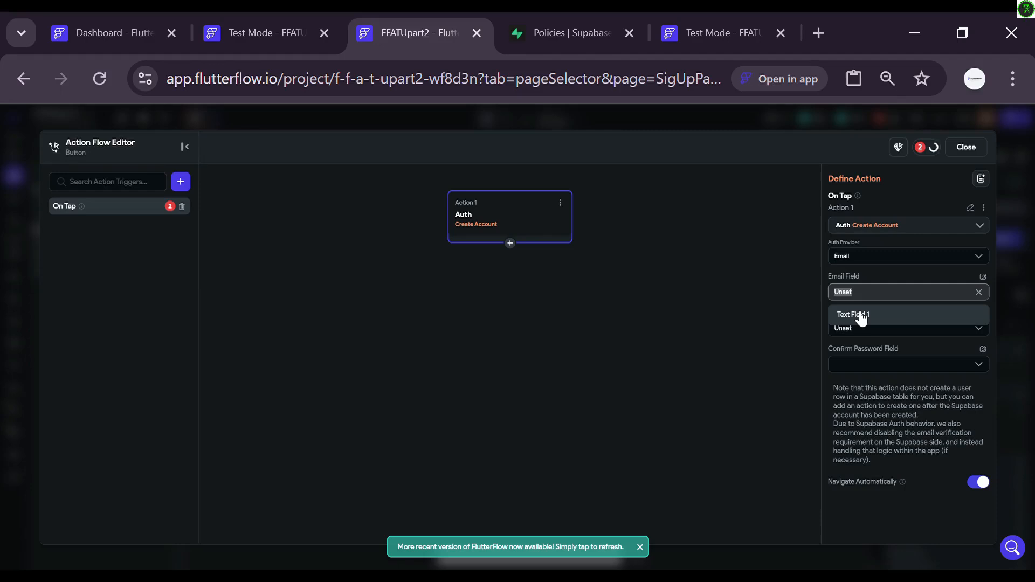
pyautogui.click(861, 315)
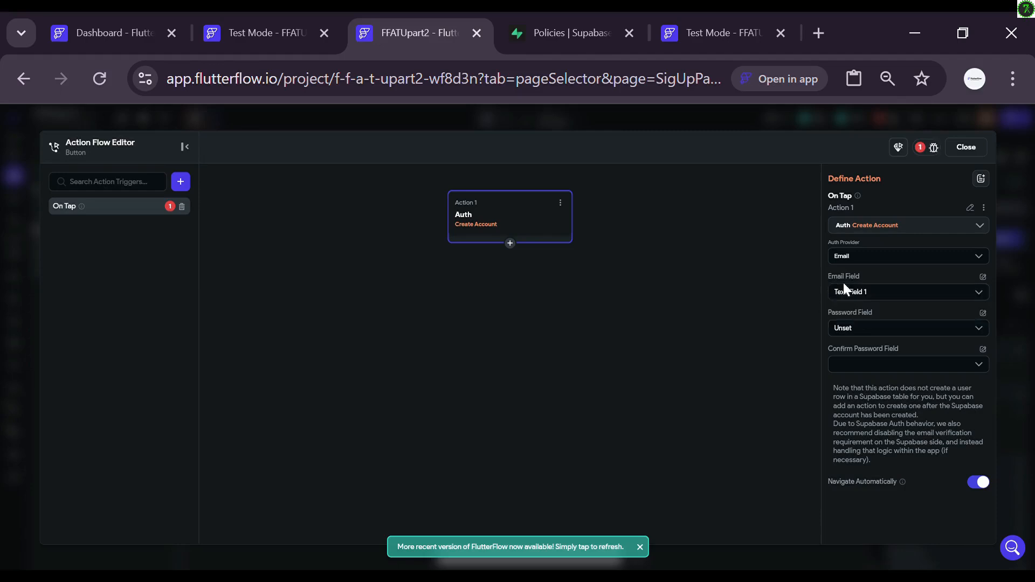
pyautogui.click(862, 328)
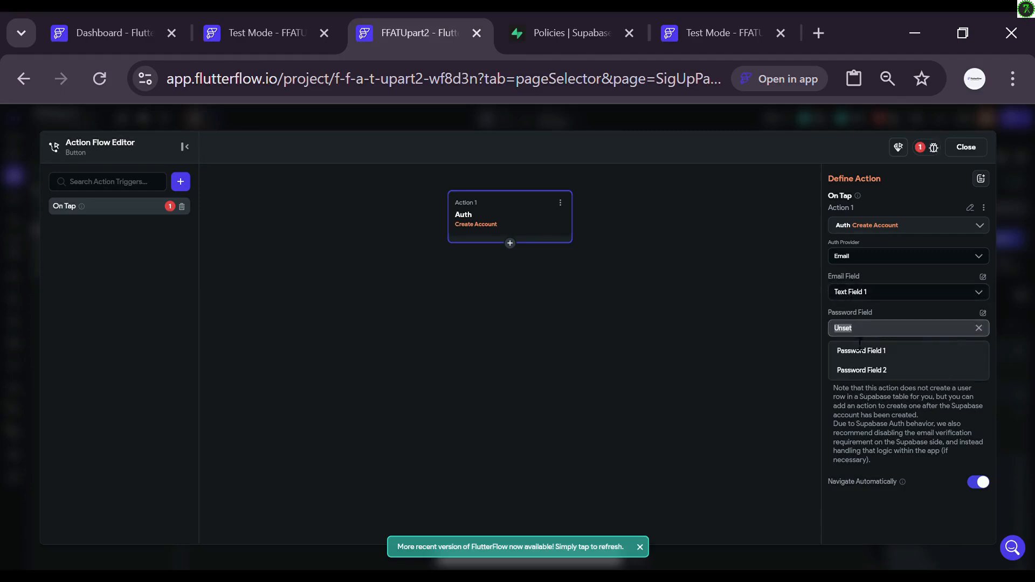
pyautogui.click(857, 351)
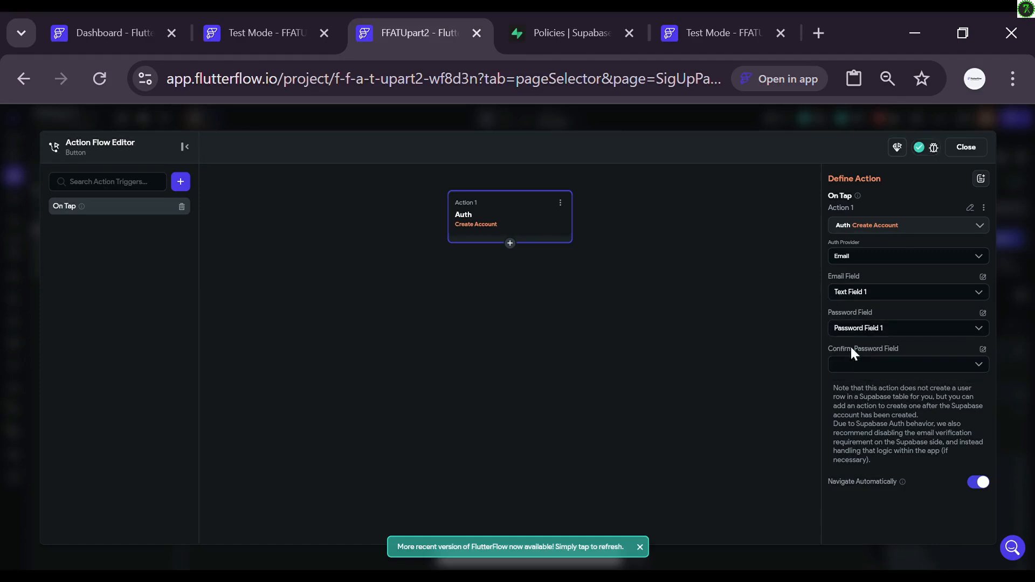
pyautogui.click(873, 365)
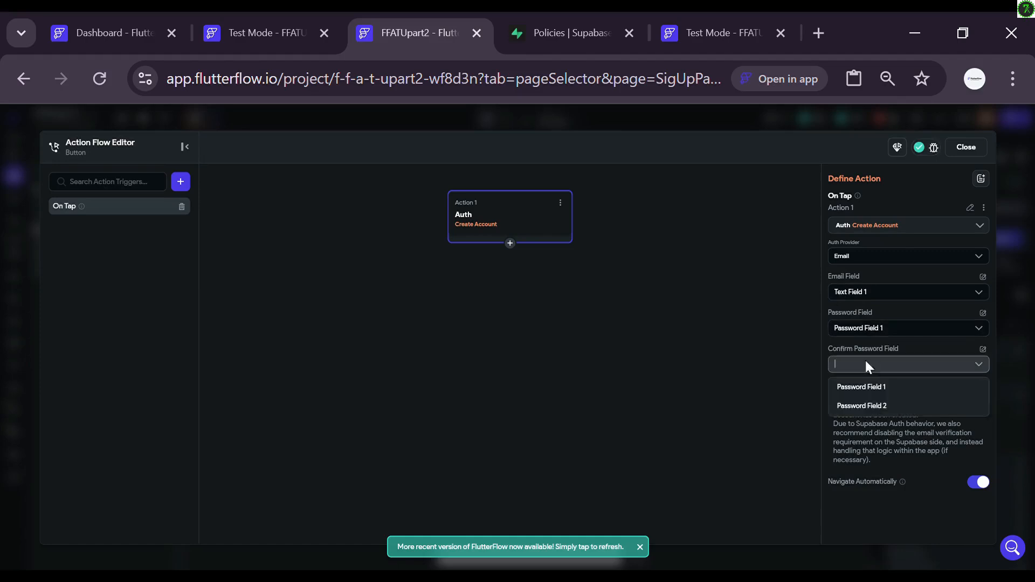
pyautogui.click(861, 404)
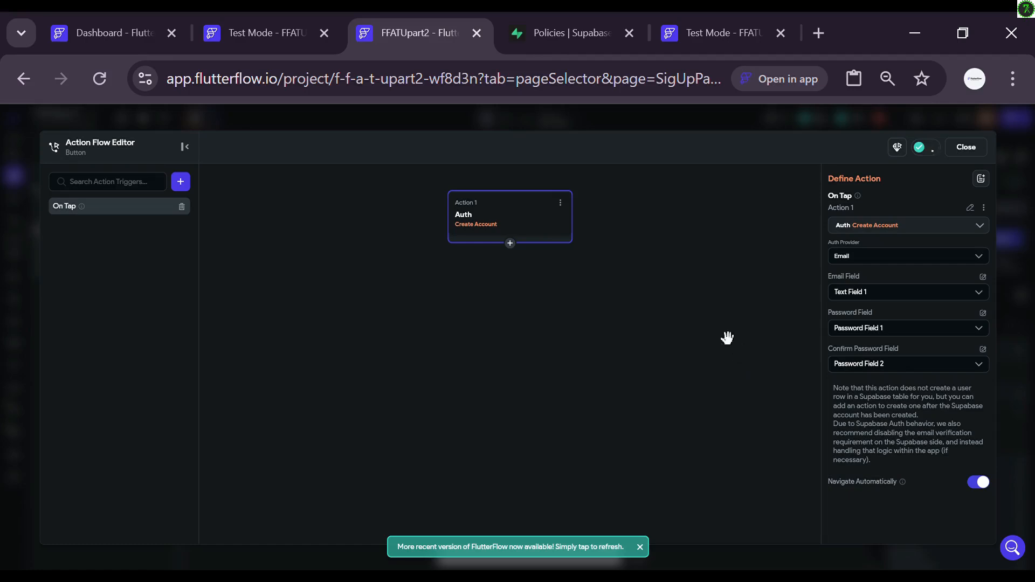
# Step: Disable auto-navigation, add Navigate To profileSetup without back navigation, then preview profileSetup and return
pyautogui.click(979, 482)
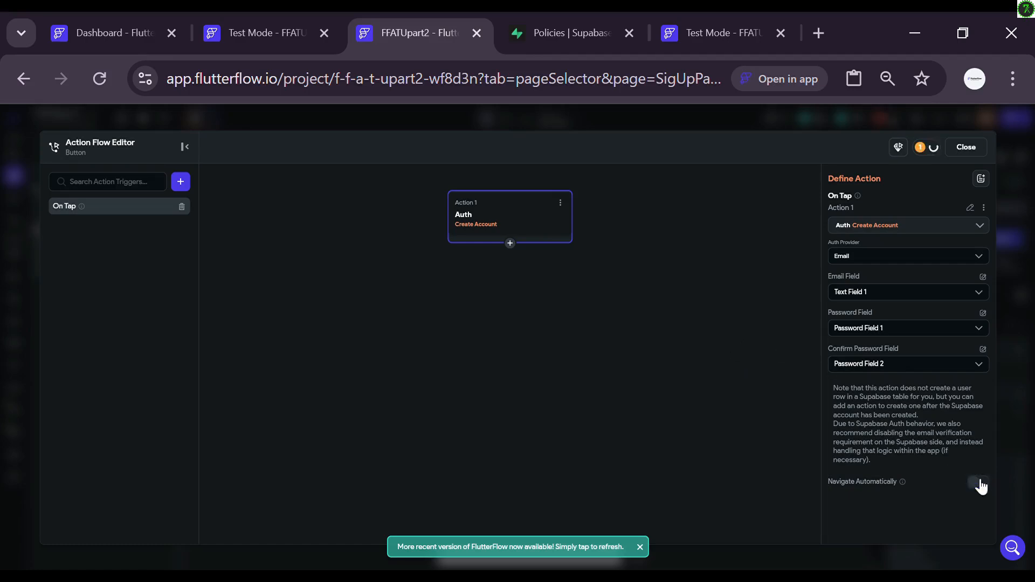
pyautogui.click(510, 244)
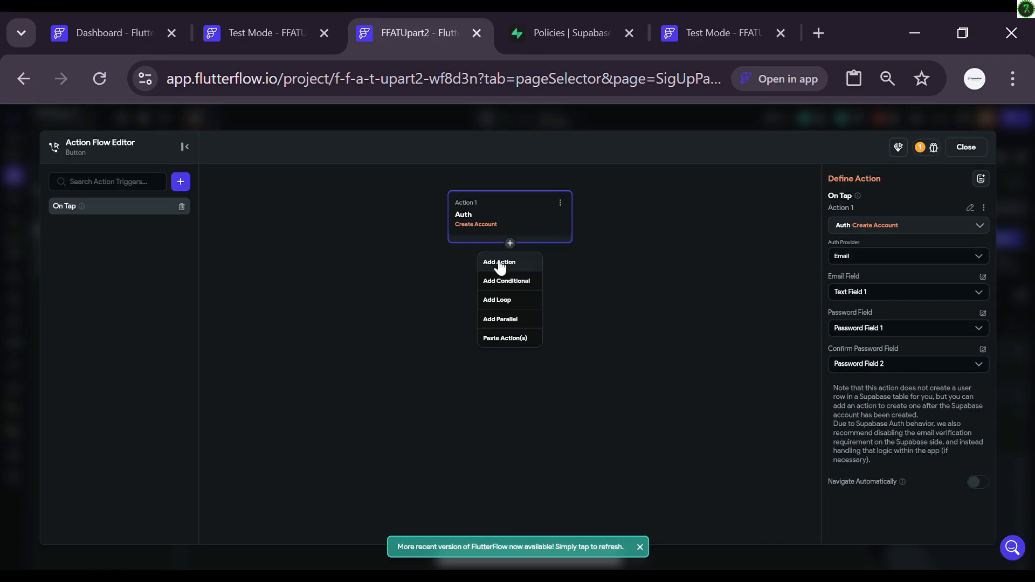
pyautogui.click(499, 263)
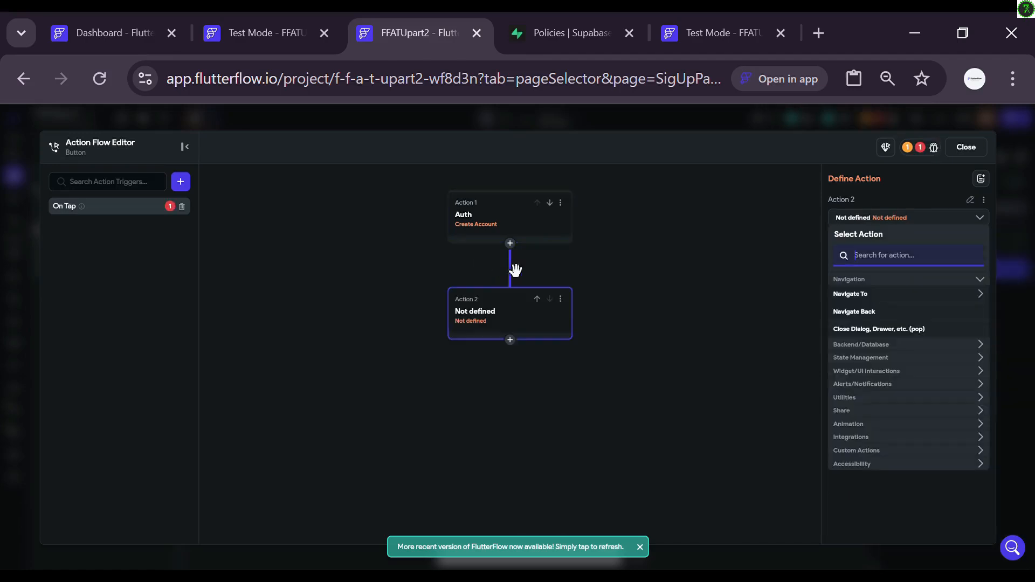
pyautogui.click(850, 295)
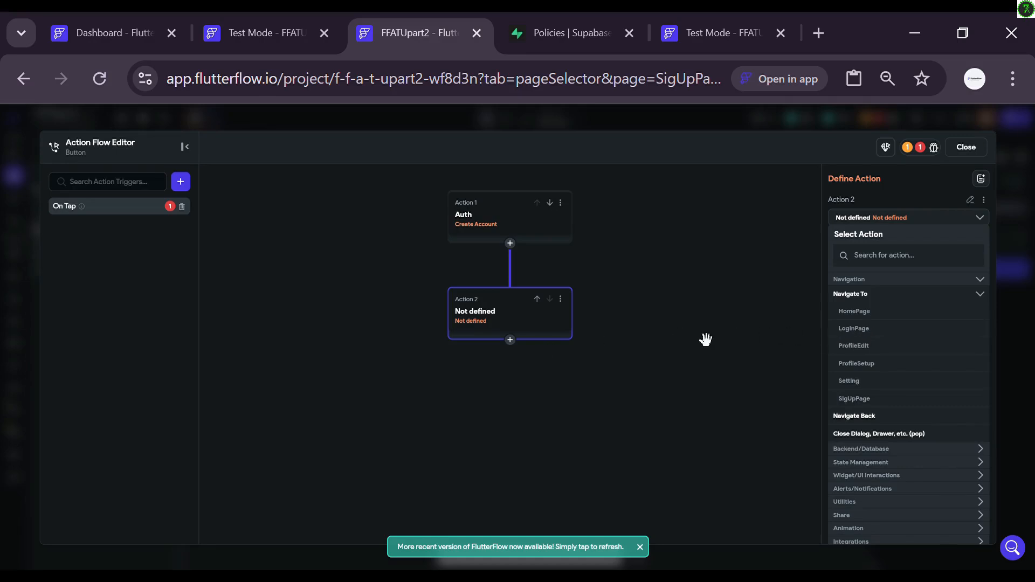
pyautogui.click(849, 368)
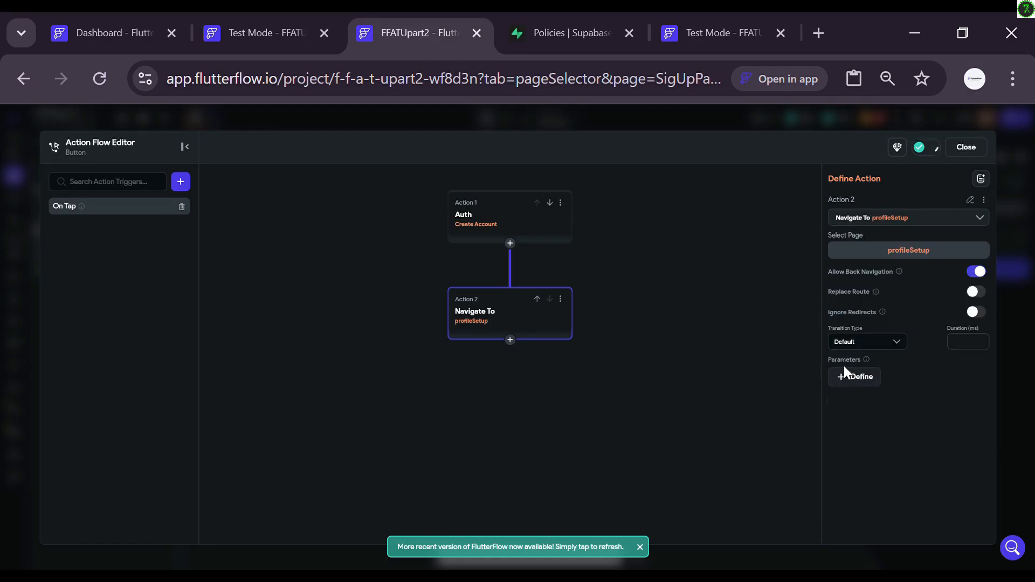
pyautogui.click(976, 272)
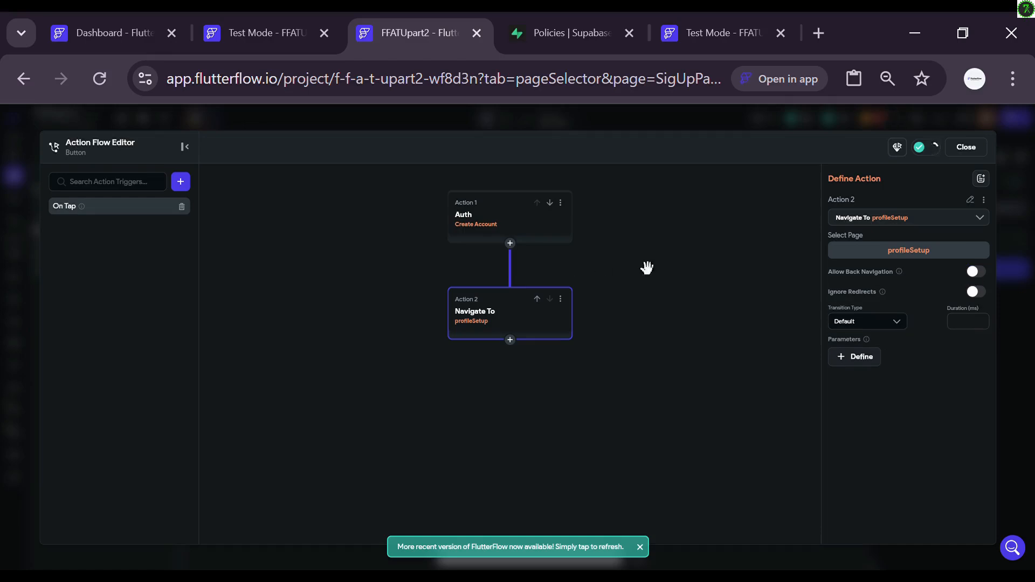
pyautogui.click(964, 153)
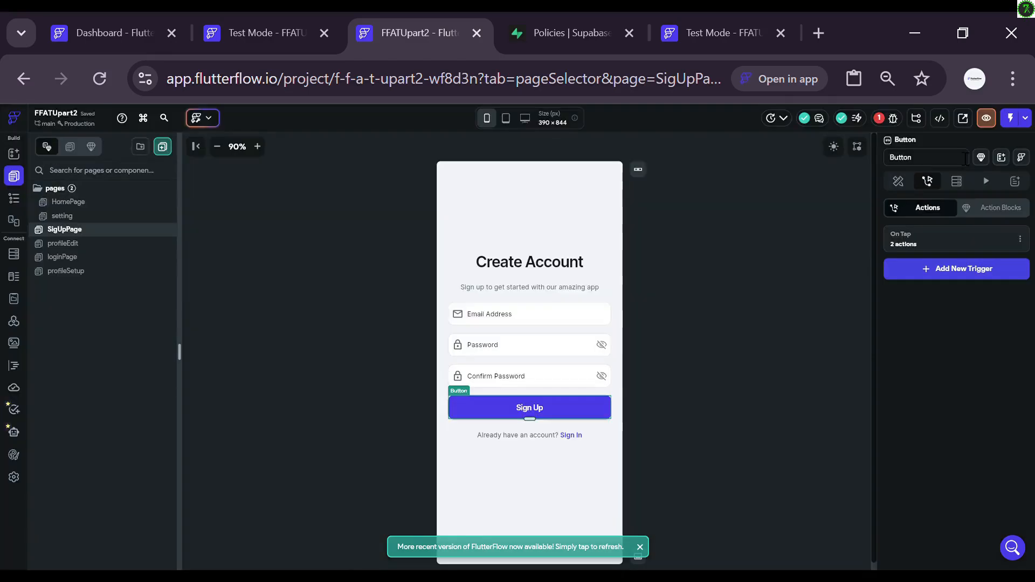
pyautogui.click(60, 273)
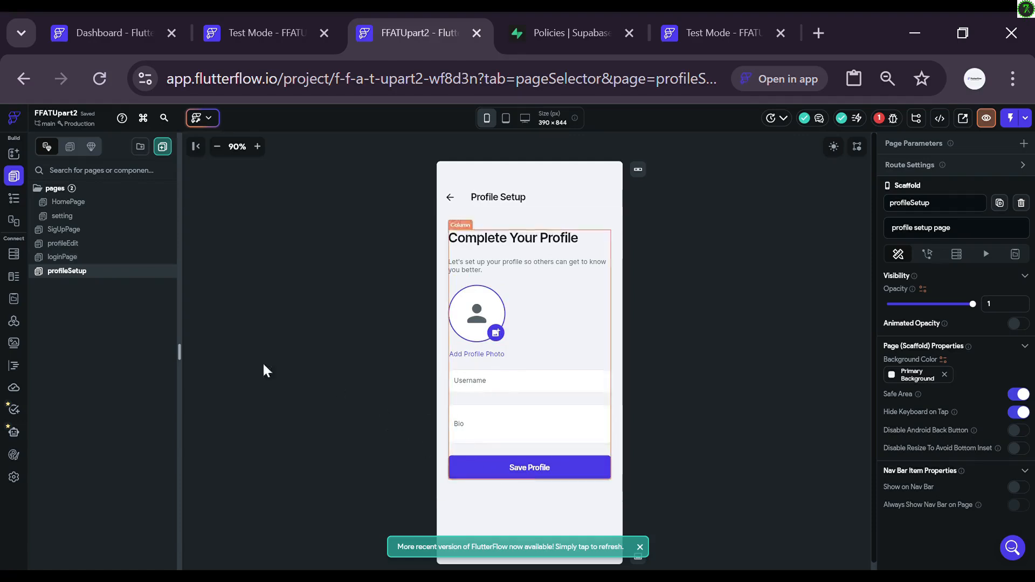
pyautogui.click(72, 230)
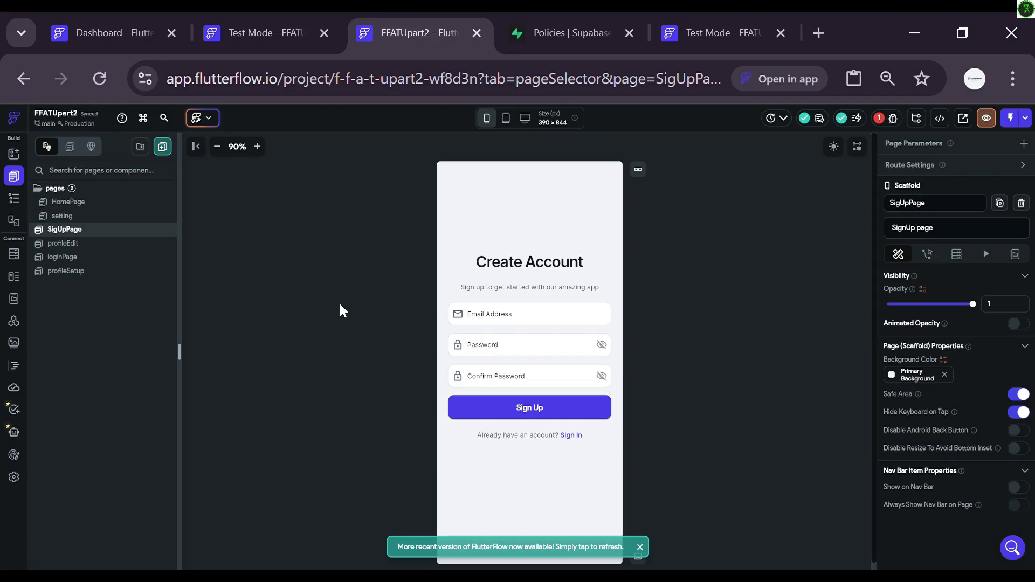
# Step: Give the SigUpPage Sign In text an On Tap Navigate To loginPage with back navigation disabled
pyautogui.click(570, 439)
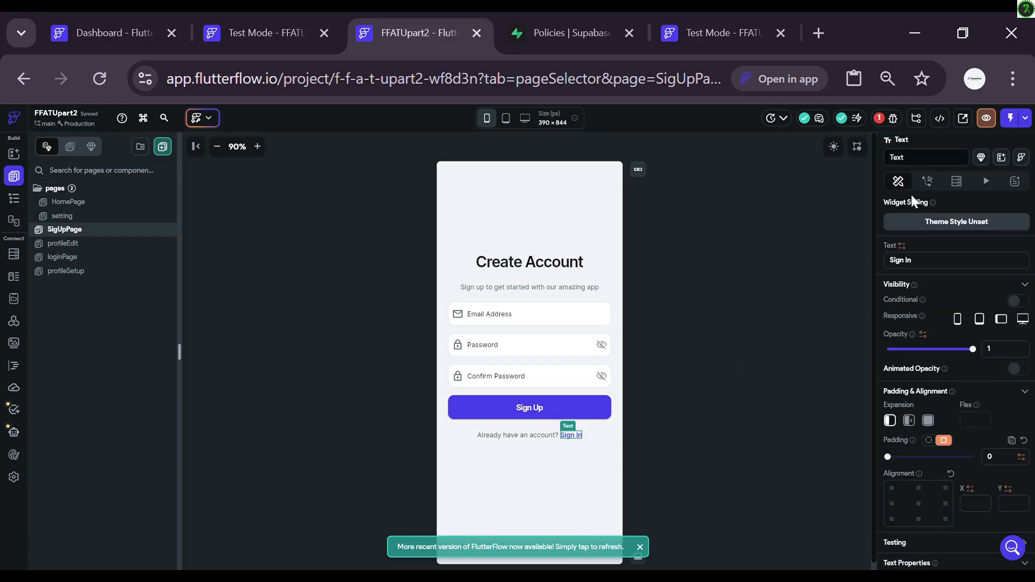
pyautogui.click(928, 182)
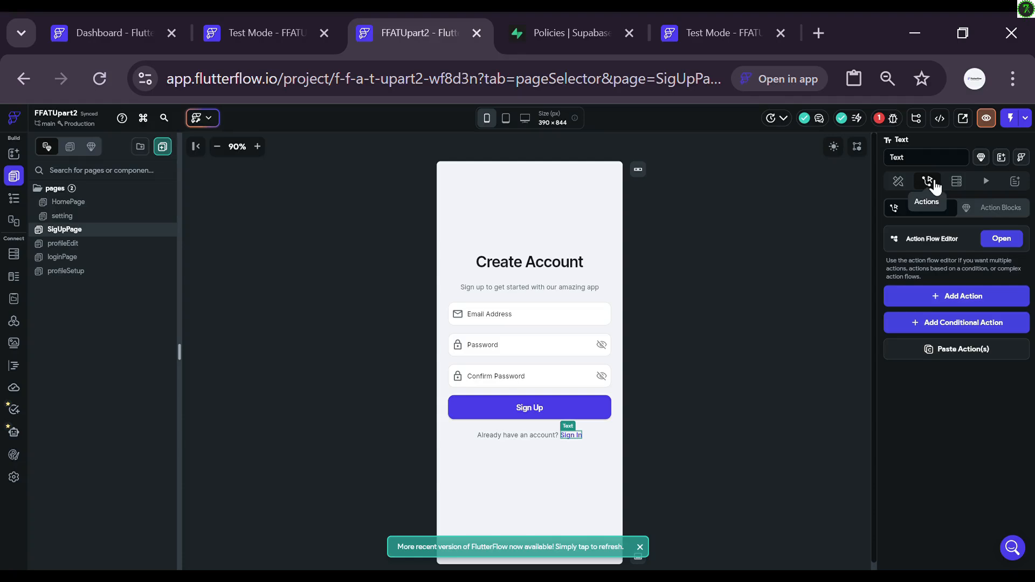
pyautogui.click(1000, 241)
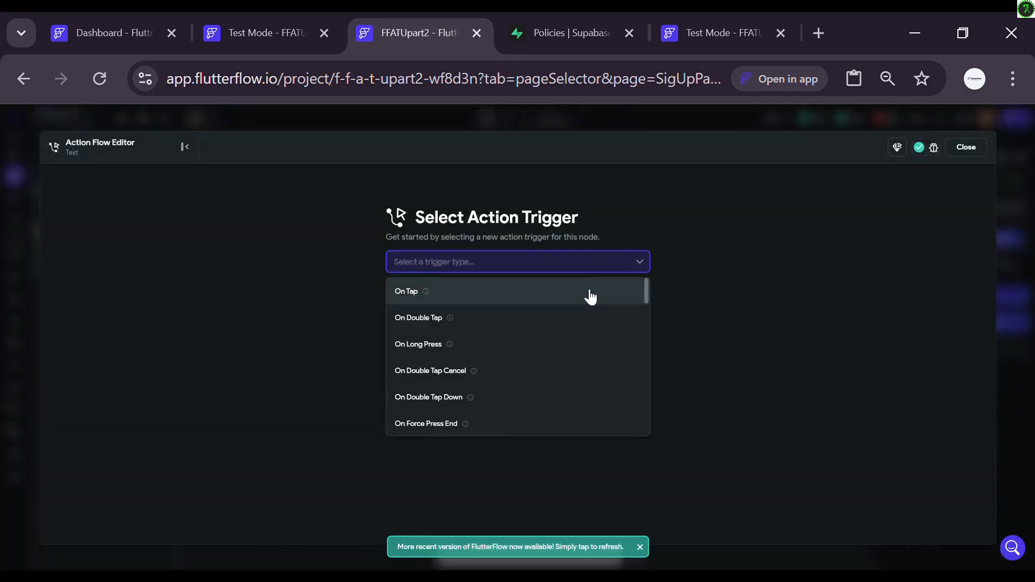
pyautogui.click(590, 296)
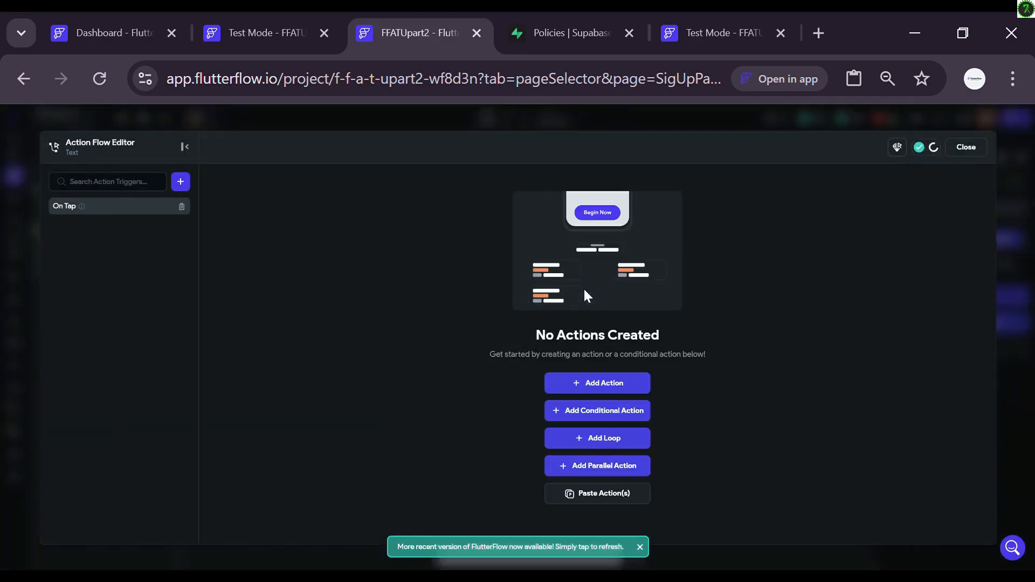
pyautogui.click(606, 386)
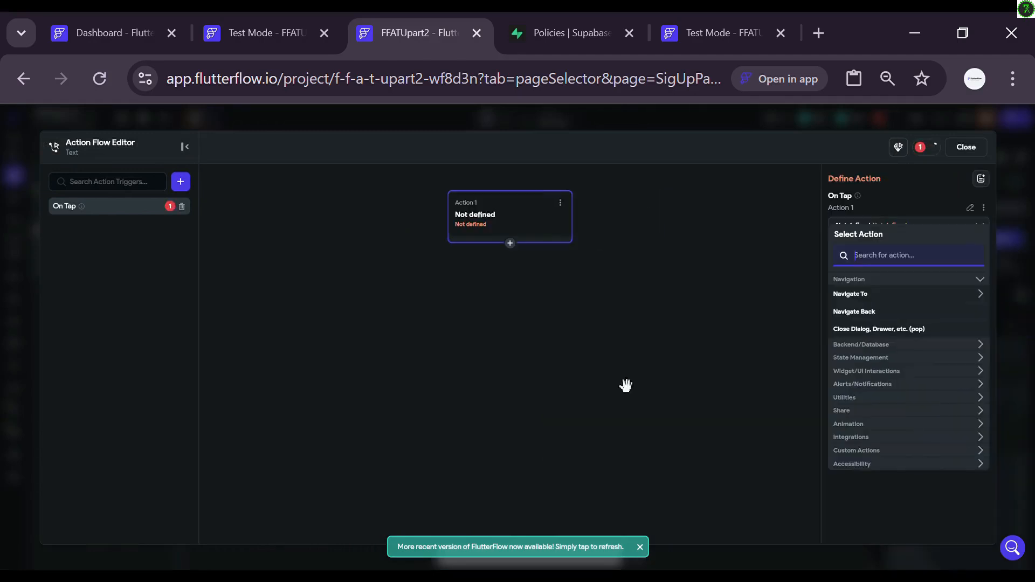
pyautogui.click(849, 295)
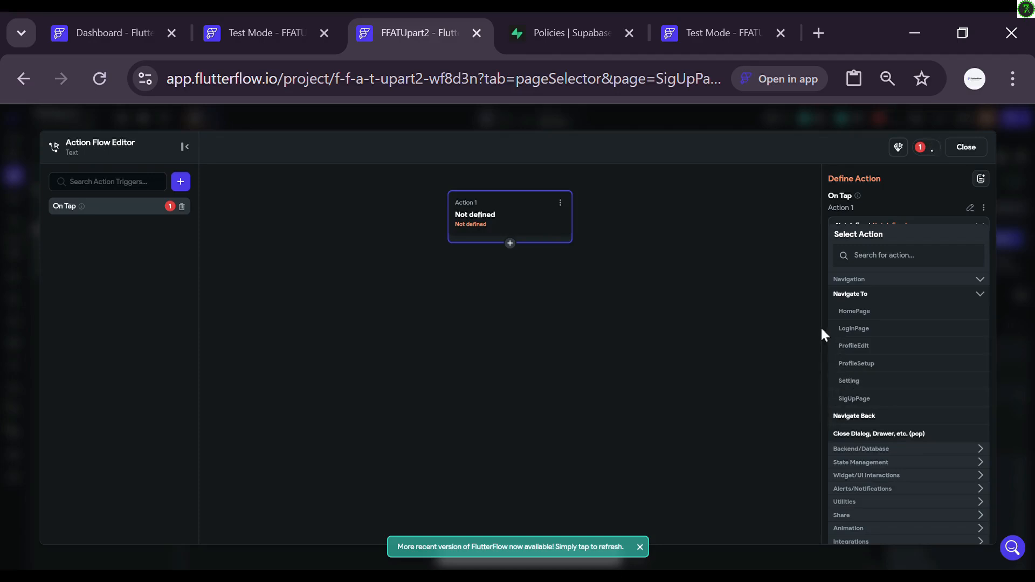
pyautogui.click(876, 331)
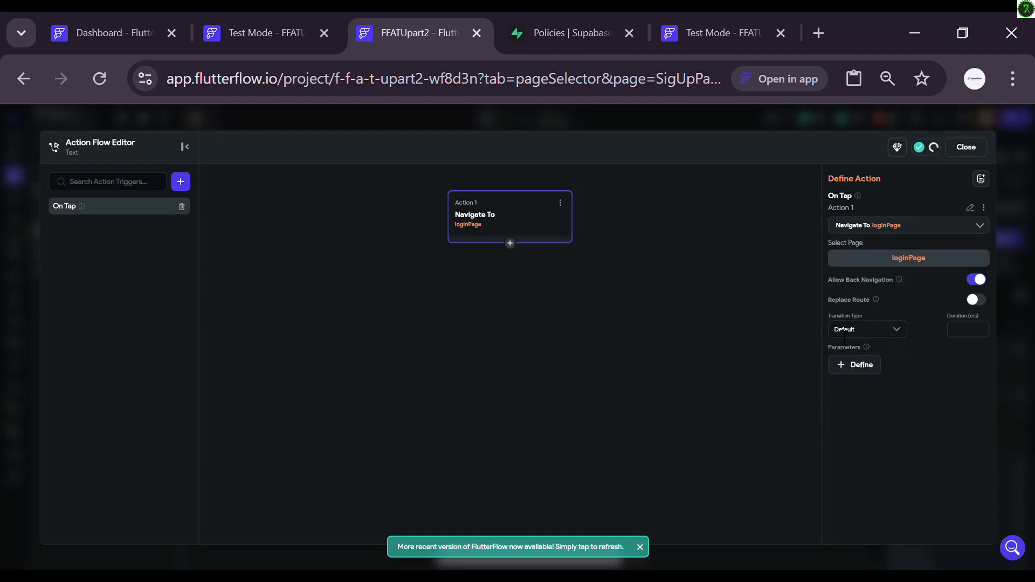
pyautogui.click(979, 284)
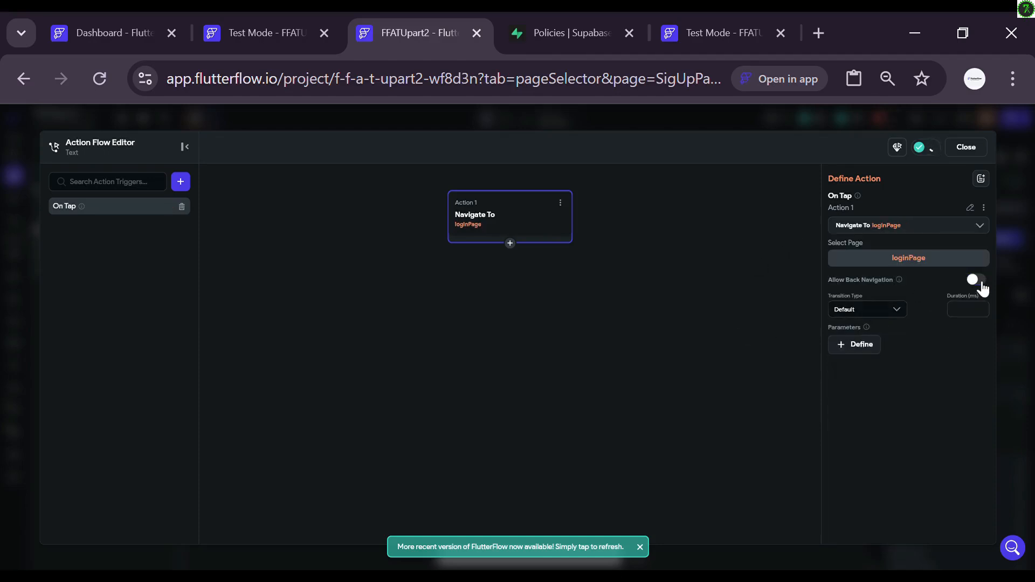
pyautogui.click(974, 151)
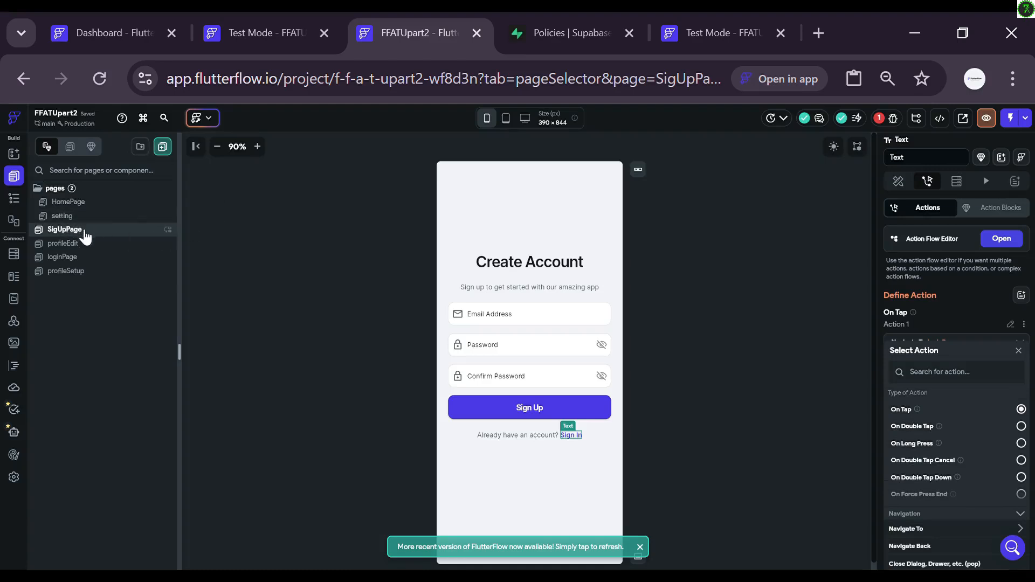
# Step: On loginPage, start an On Tap action flow for the Sign Up text
pyautogui.click(97, 264)
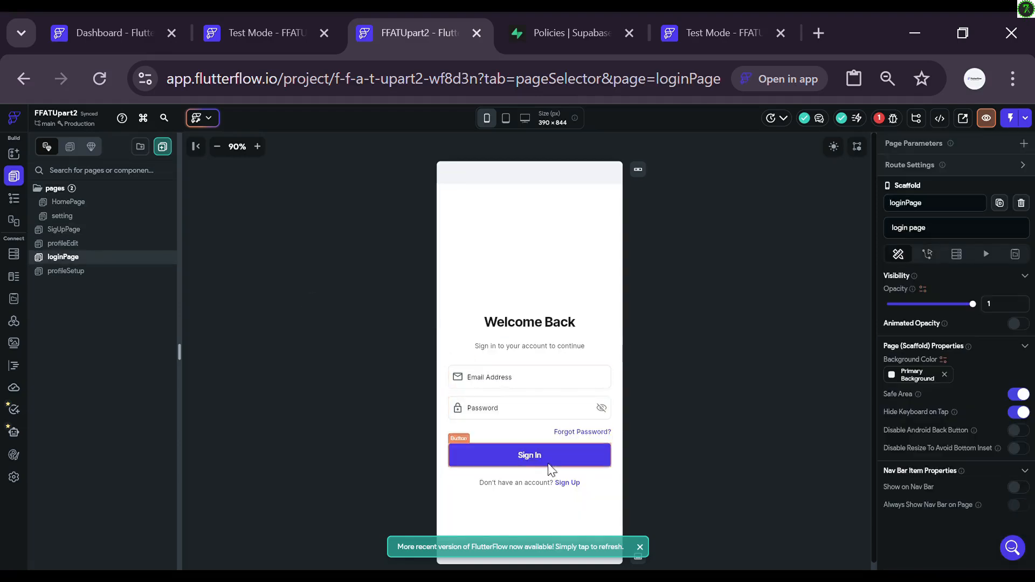
pyautogui.click(564, 482)
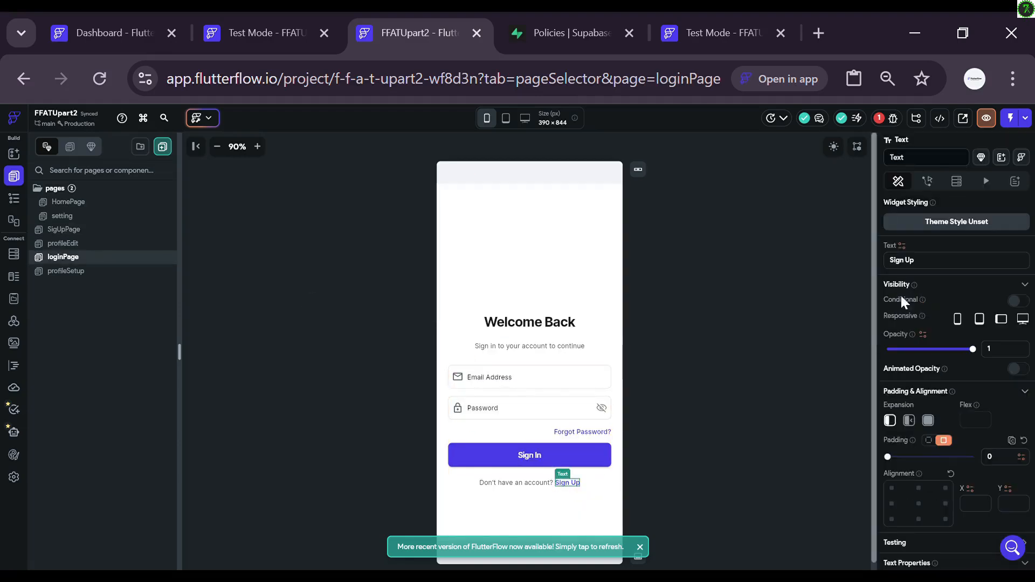
pyautogui.click(928, 182)
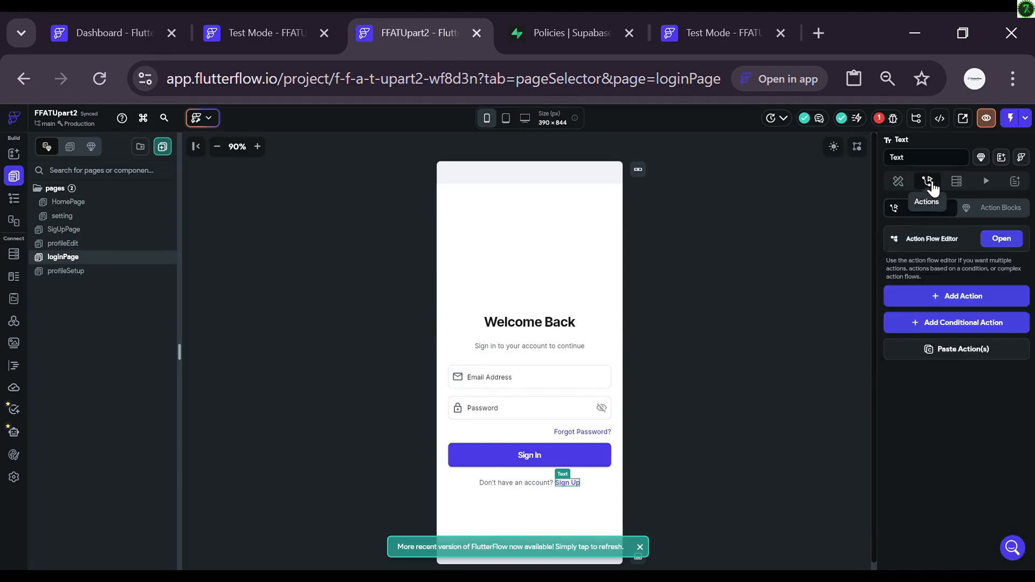
pyautogui.click(1000, 240)
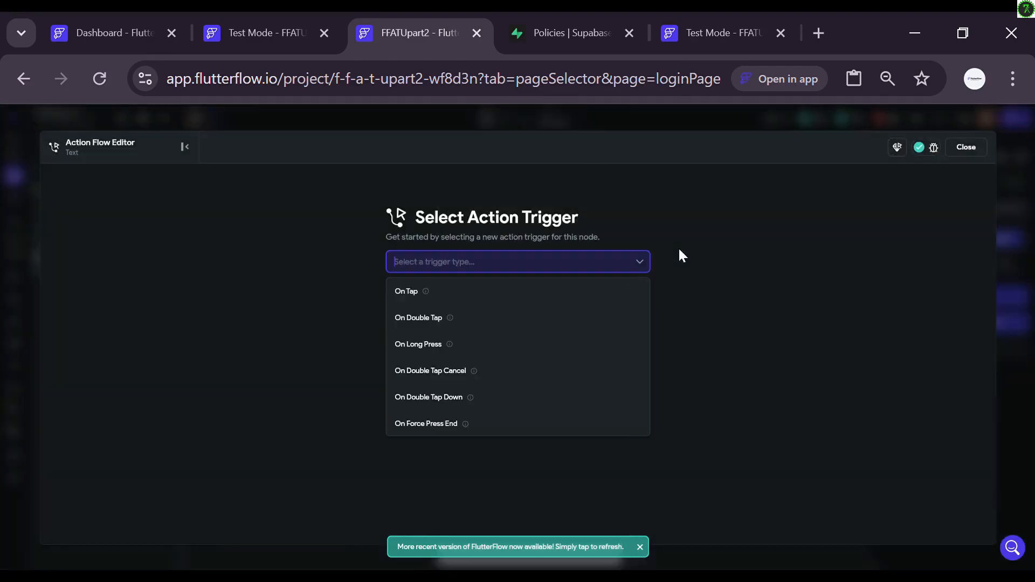
pyautogui.click(477, 292)
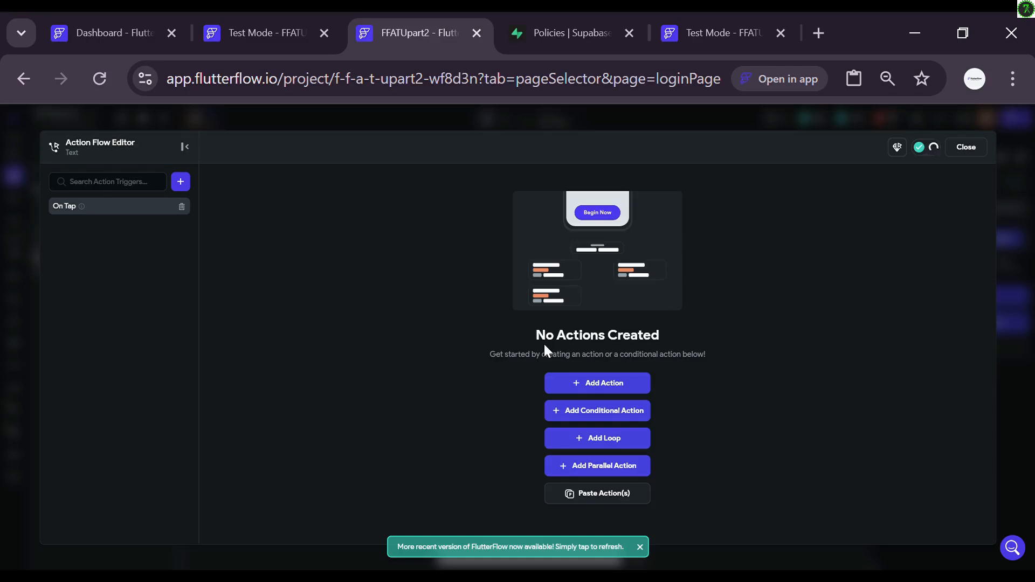
pyautogui.click(578, 389)
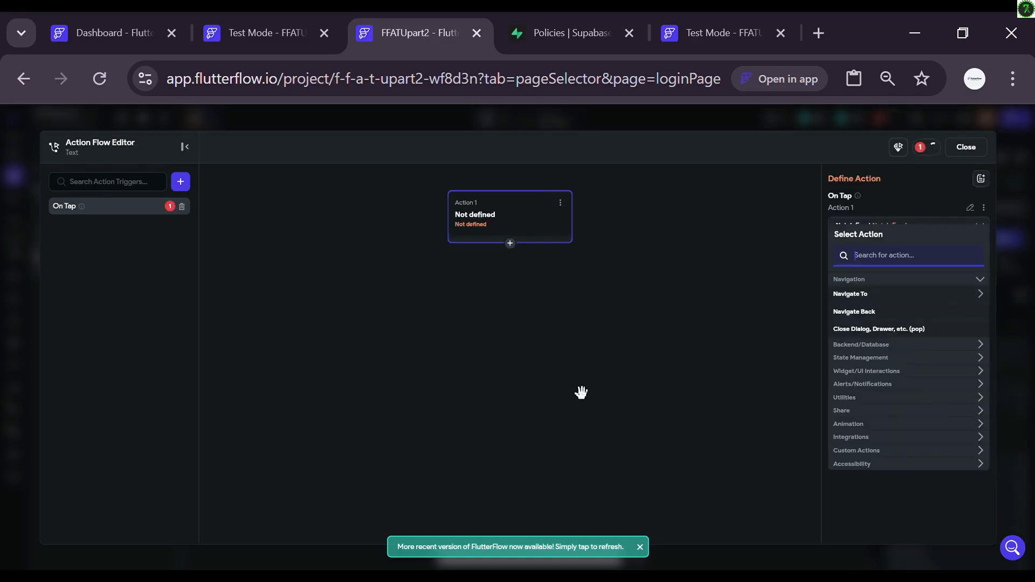
# Step: Make it Navigate To SigUpPage, toggling Allow Back Navigation, then check SigUpPage and return
pyautogui.click(856, 295)
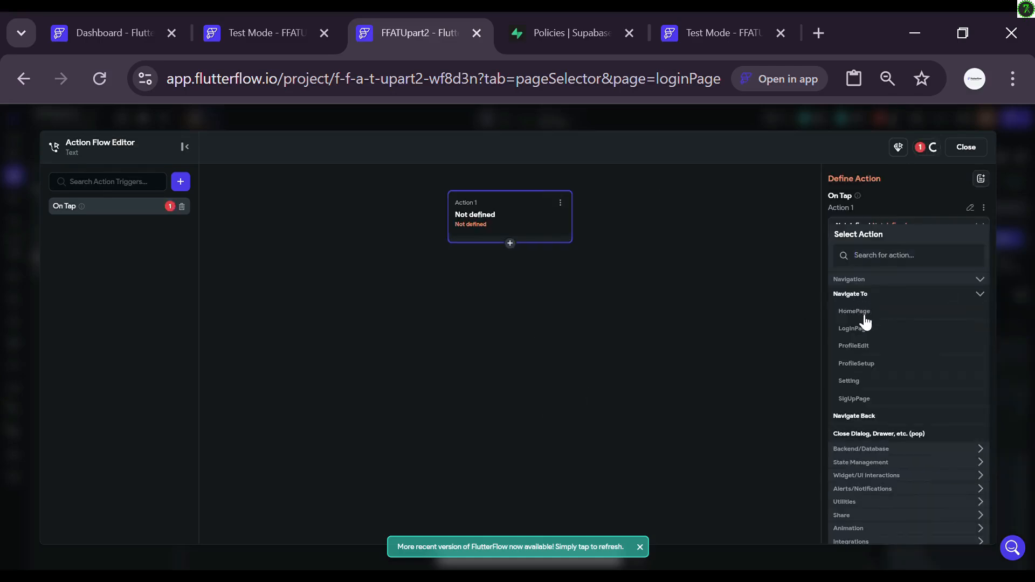
pyautogui.click(852, 402)
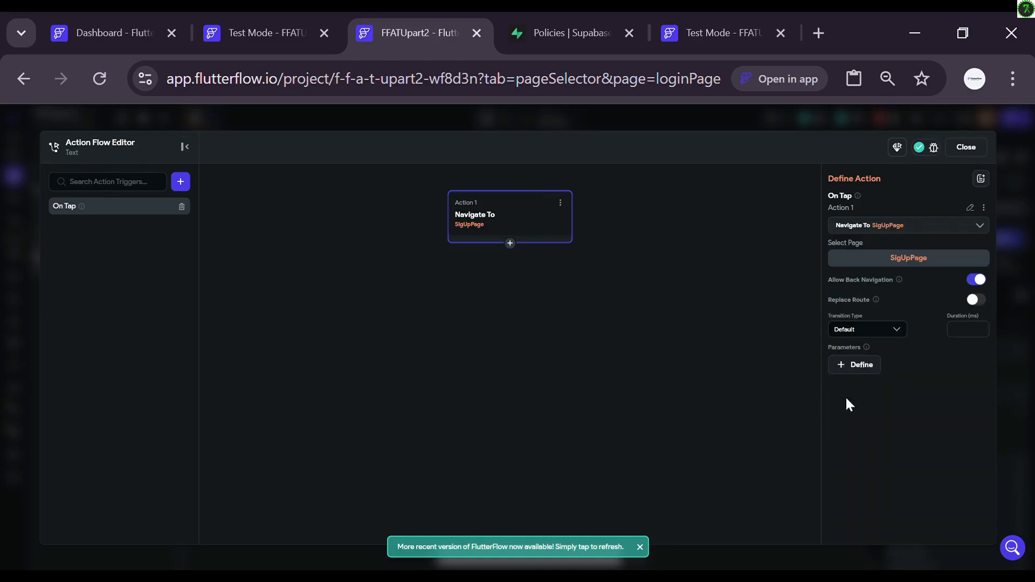
pyautogui.click(981, 281)
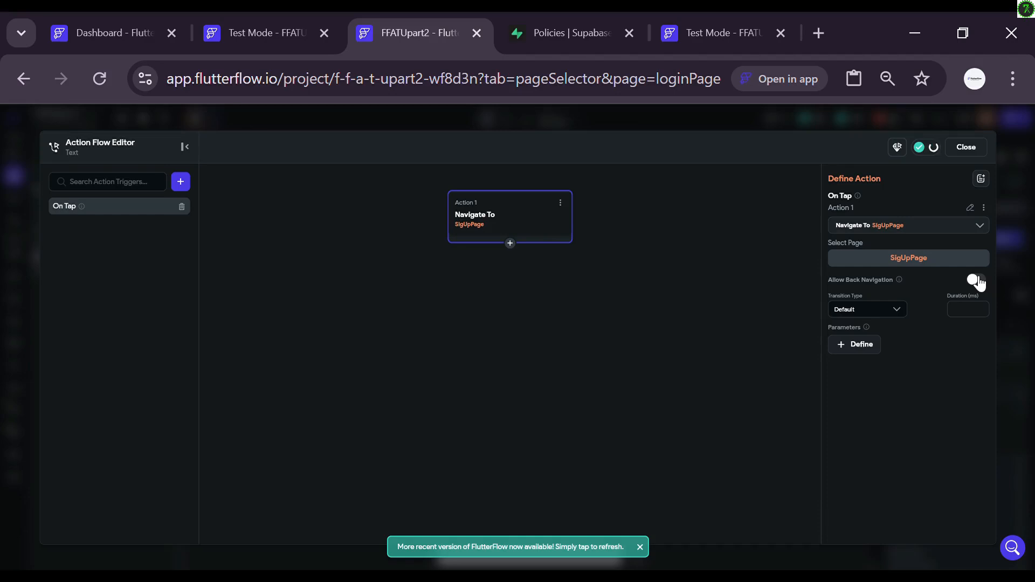
pyautogui.click(977, 281)
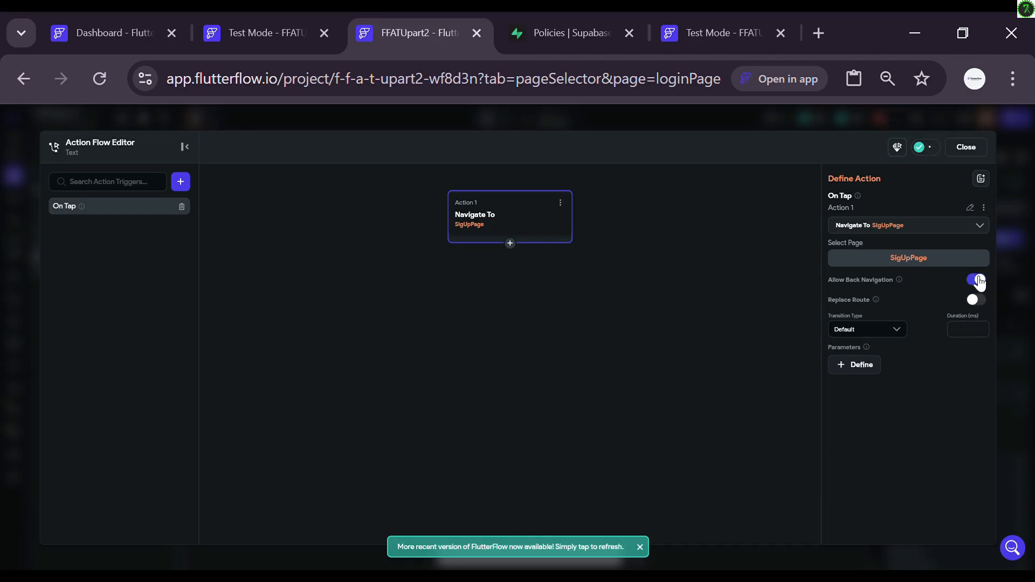
pyautogui.click(977, 280)
pyautogui.click(974, 151)
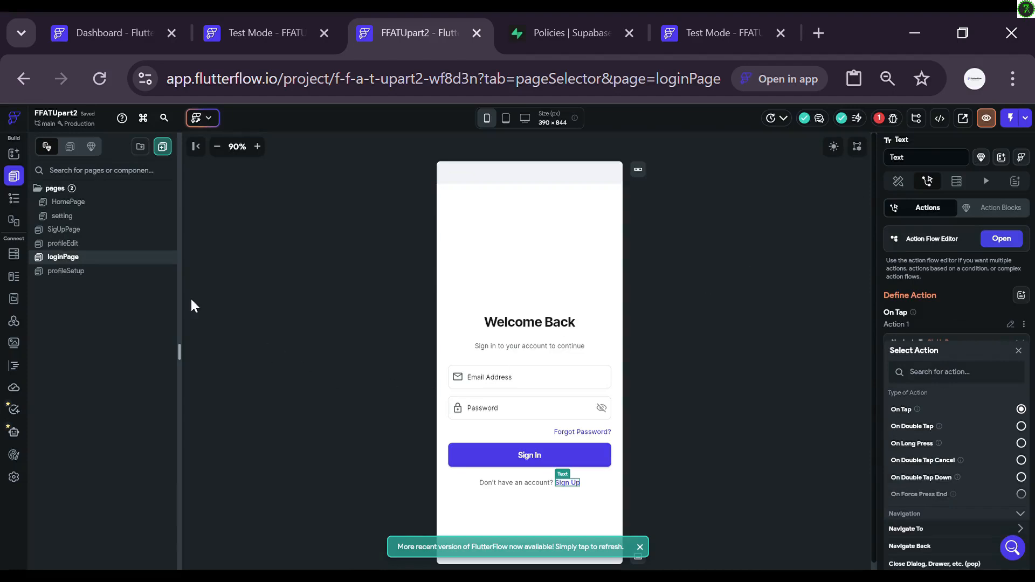
pyautogui.click(64, 231)
pyautogui.click(64, 259)
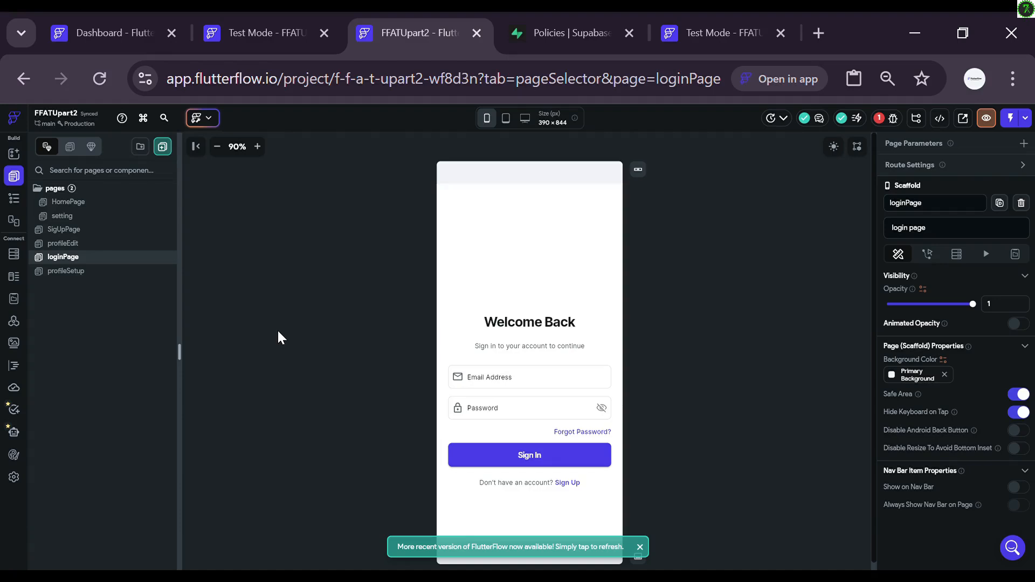
# Step: Follow the Auth Page Setup error from the Issues list into the authentication settings
pyautogui.click(894, 118)
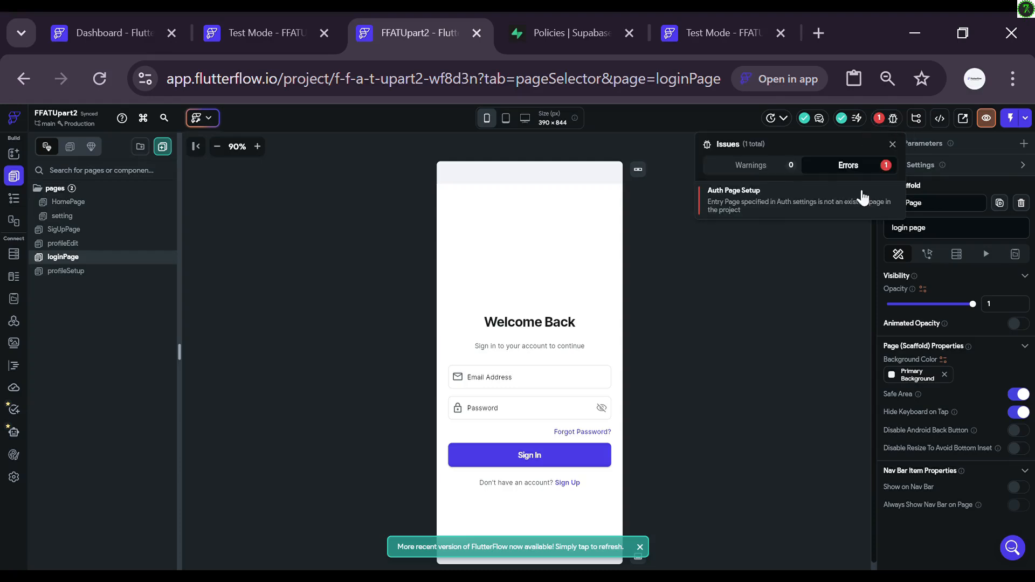
pyautogui.click(839, 214)
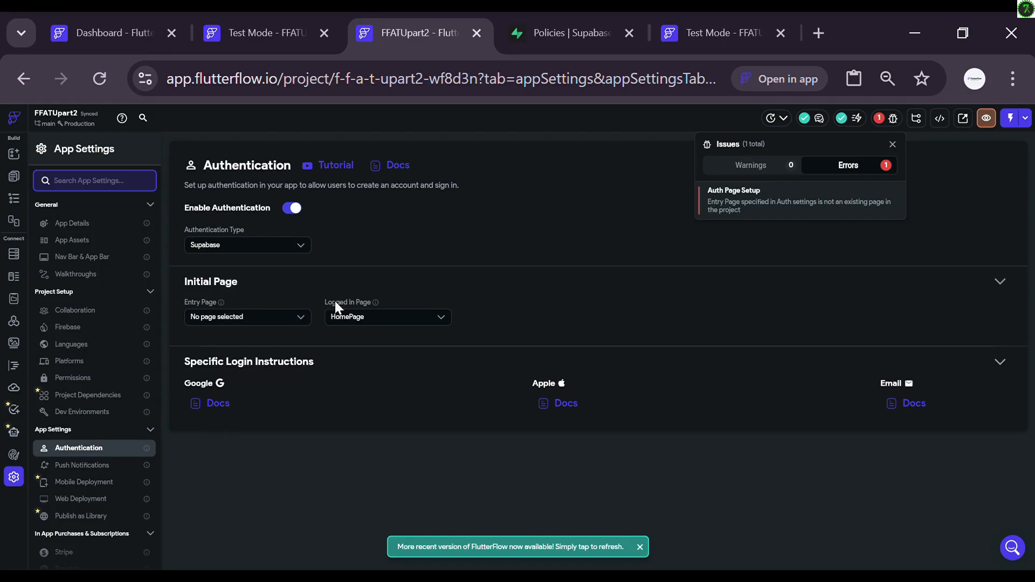
pyautogui.click(271, 314)
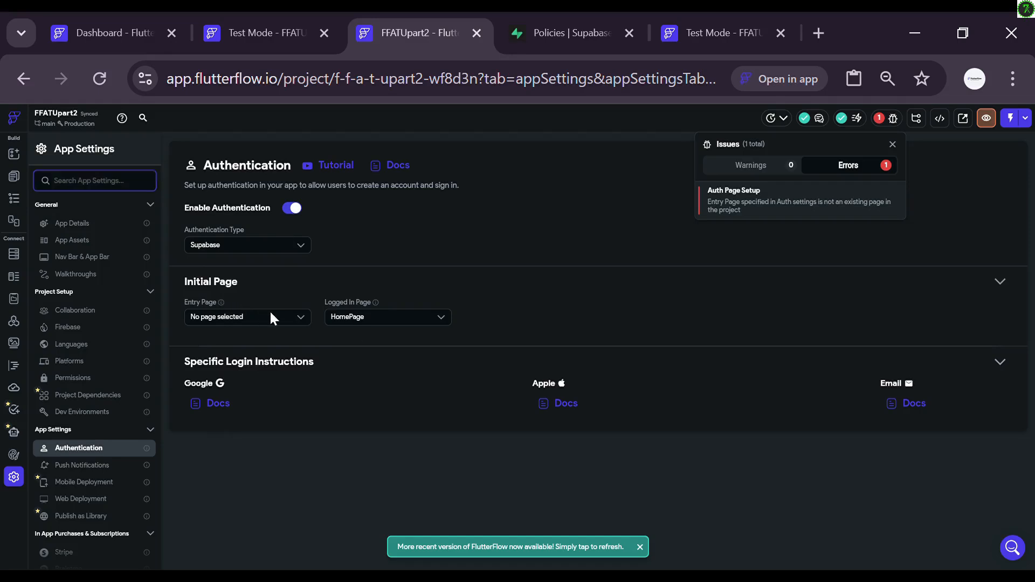
# Step: Set the Entry Page to loginPage, review the Supabase settings, and return to the UI Builder
pyautogui.click(300, 317)
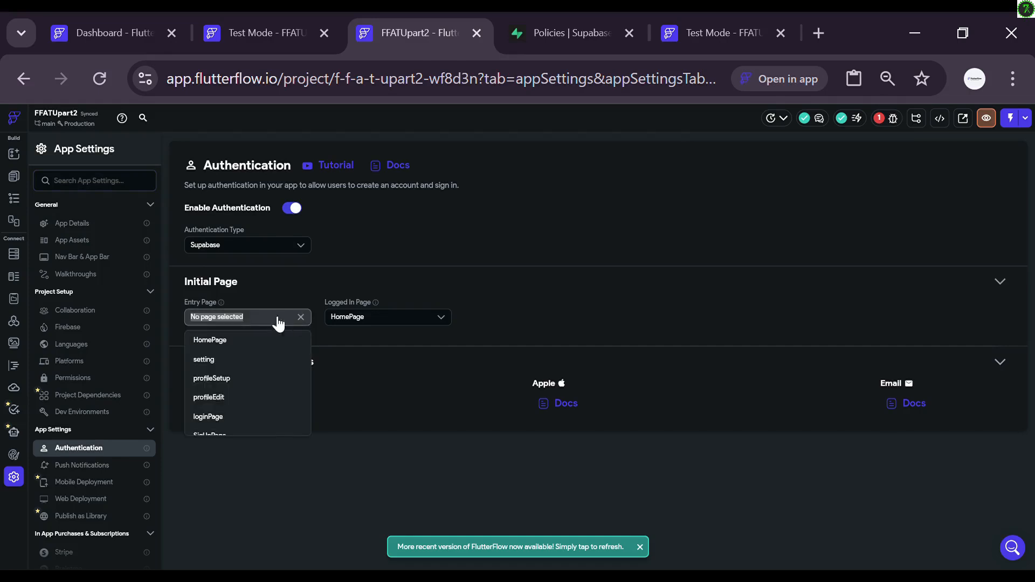
pyautogui.scroll(-1, 257, 389)
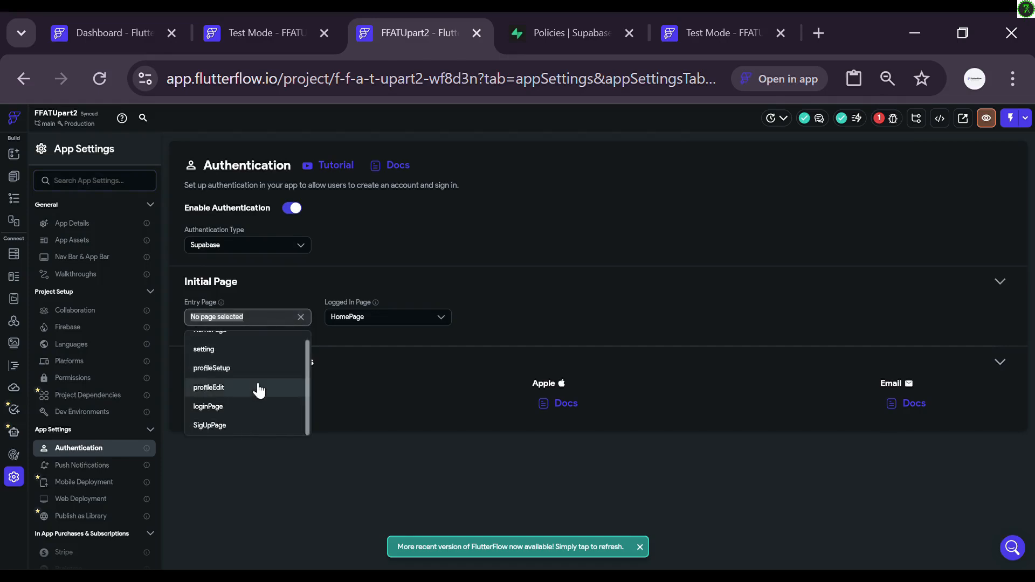
pyautogui.click(235, 408)
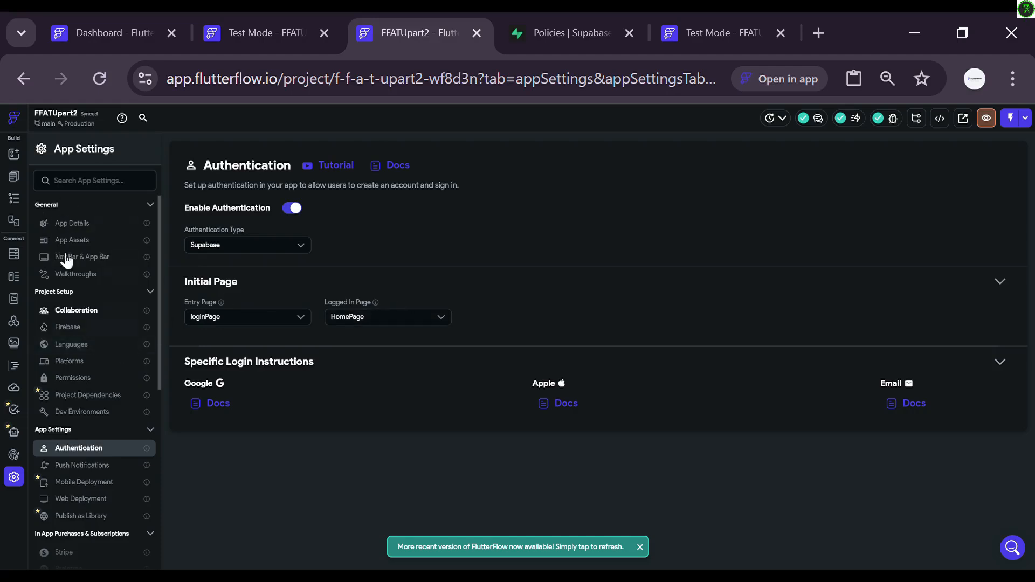
pyautogui.scroll(-4, 76, 460)
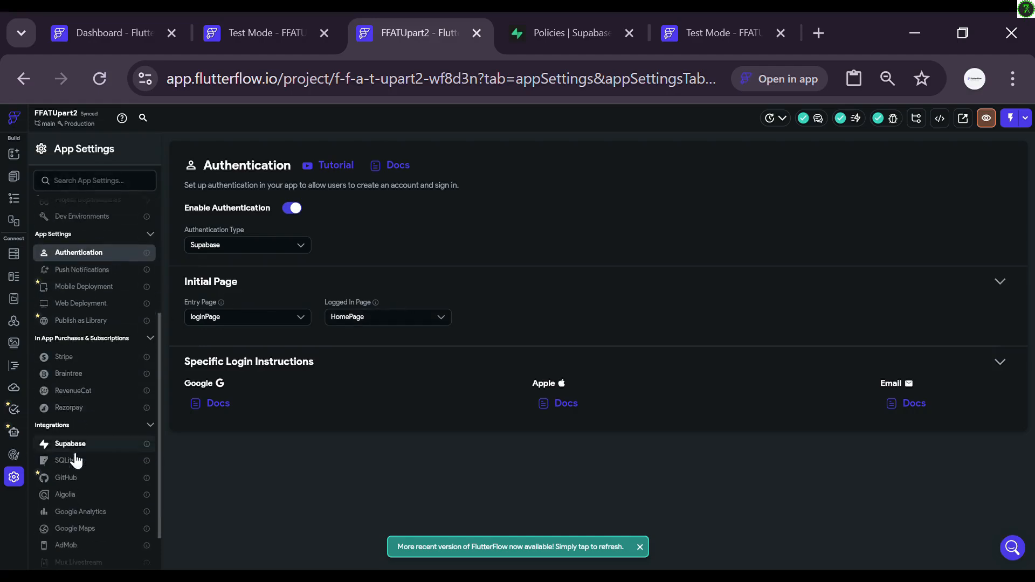
pyautogui.scroll(1, 76, 461)
pyautogui.click(76, 456)
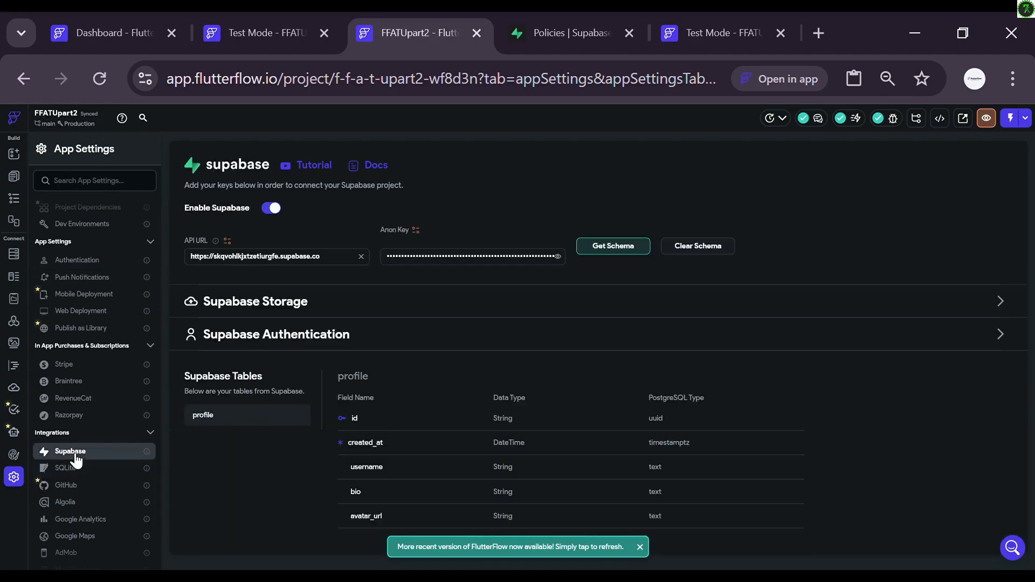
pyautogui.click(15, 156)
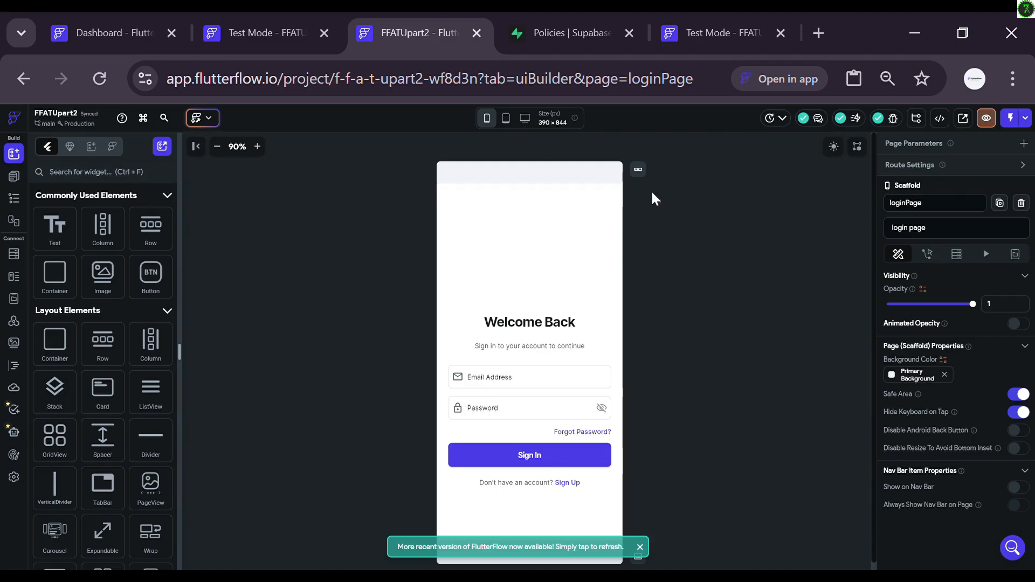
# Step: Open profileSetup and delete the back arrow from its header
pyautogui.click(14, 177)
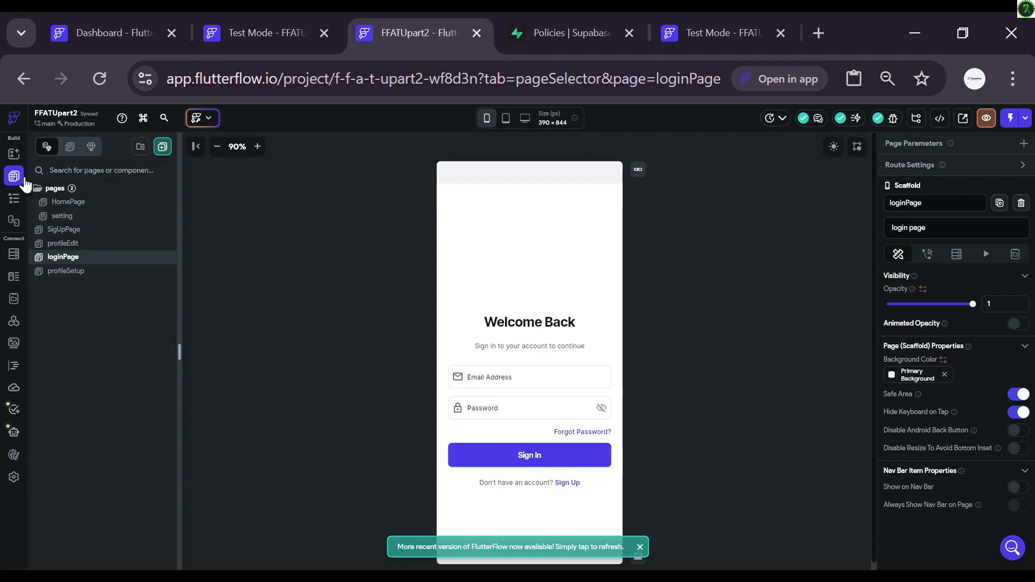
pyautogui.click(79, 274)
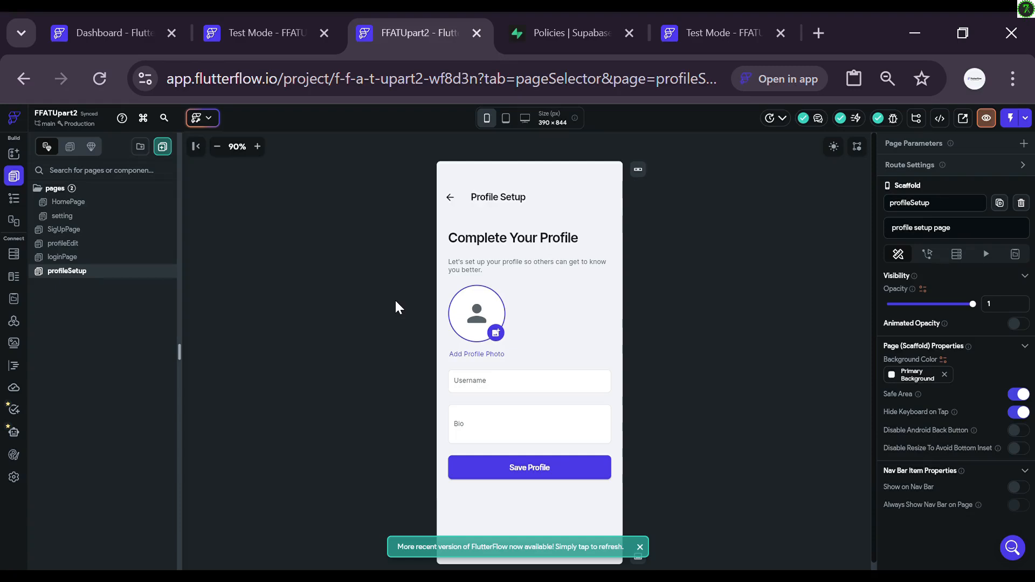
pyautogui.click(446, 201)
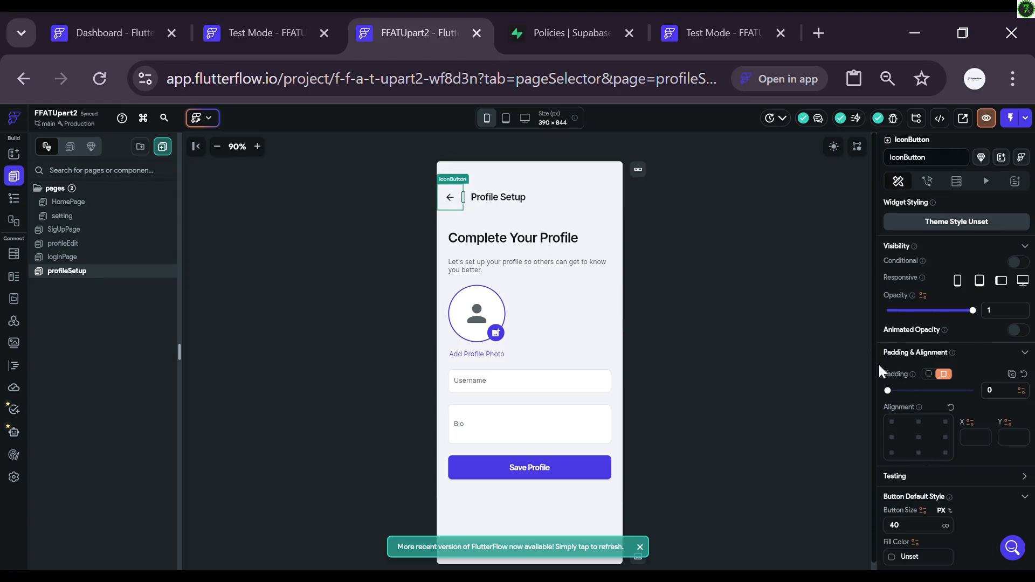
pyautogui.press('Delete')
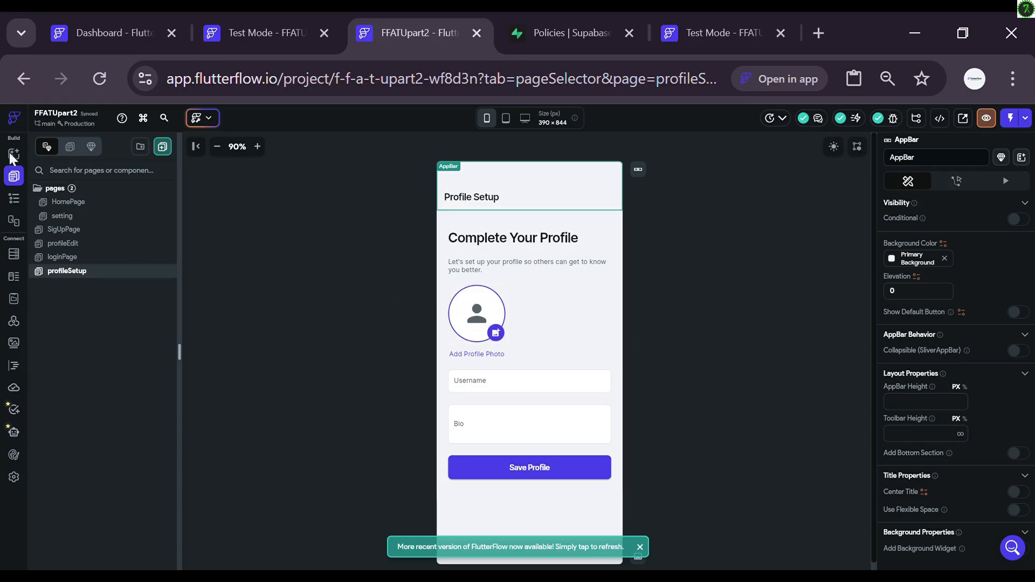
# Step: Use the Widget Tree to select the camera badge Container on the avatar Stack
pyautogui.click(20, 204)
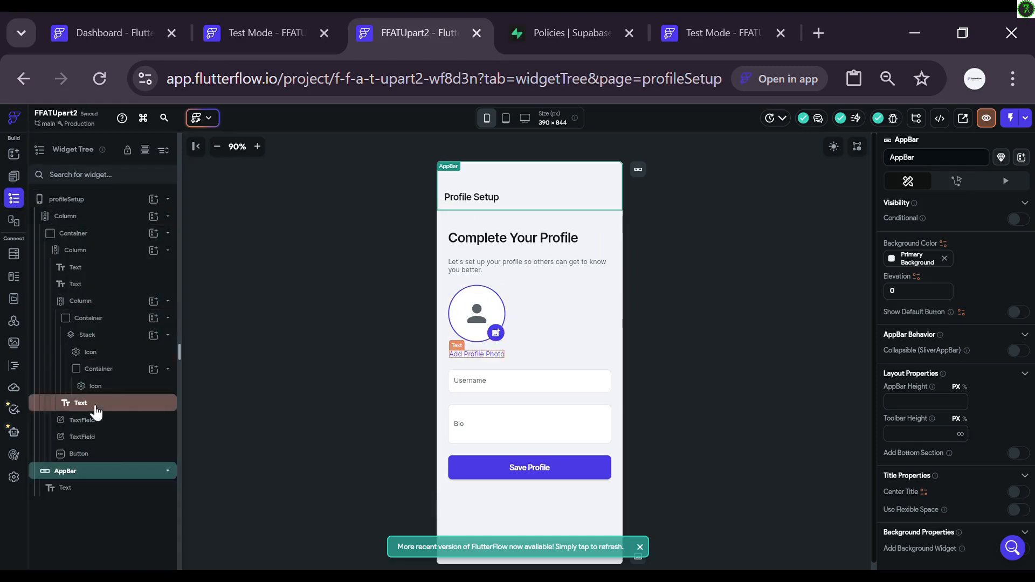
pyautogui.click(467, 303)
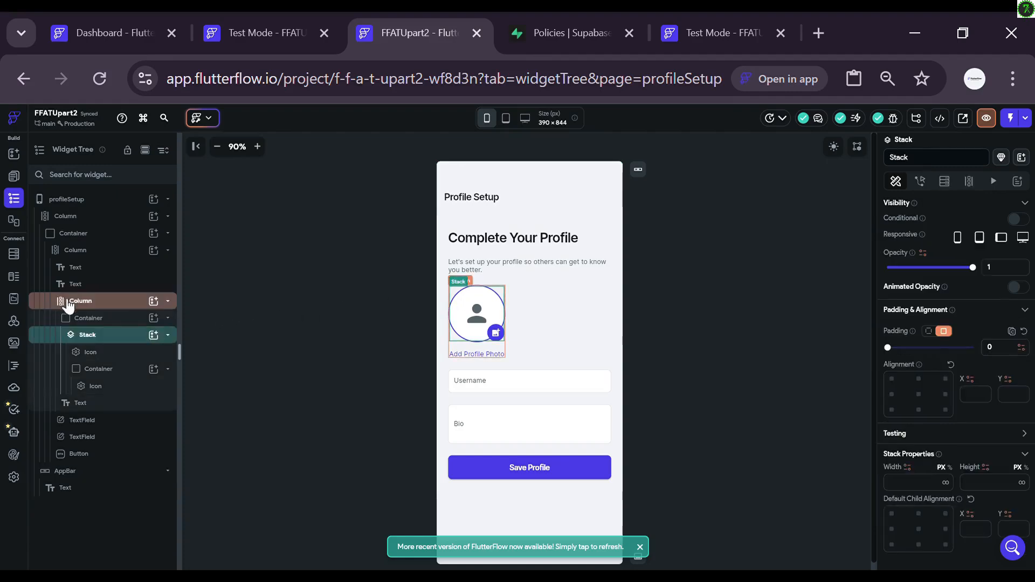
pyautogui.click(99, 322)
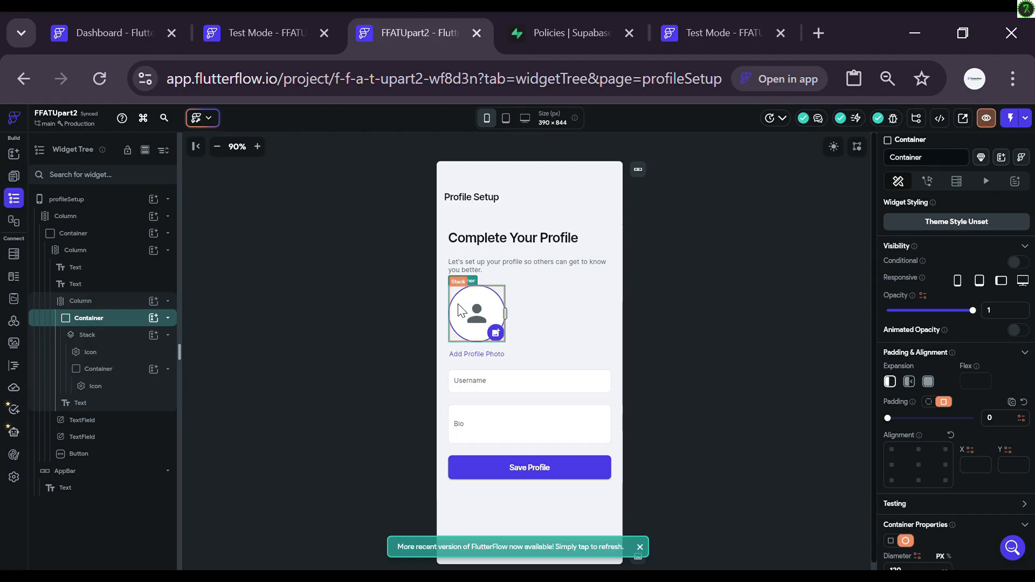
pyautogui.click(495, 334)
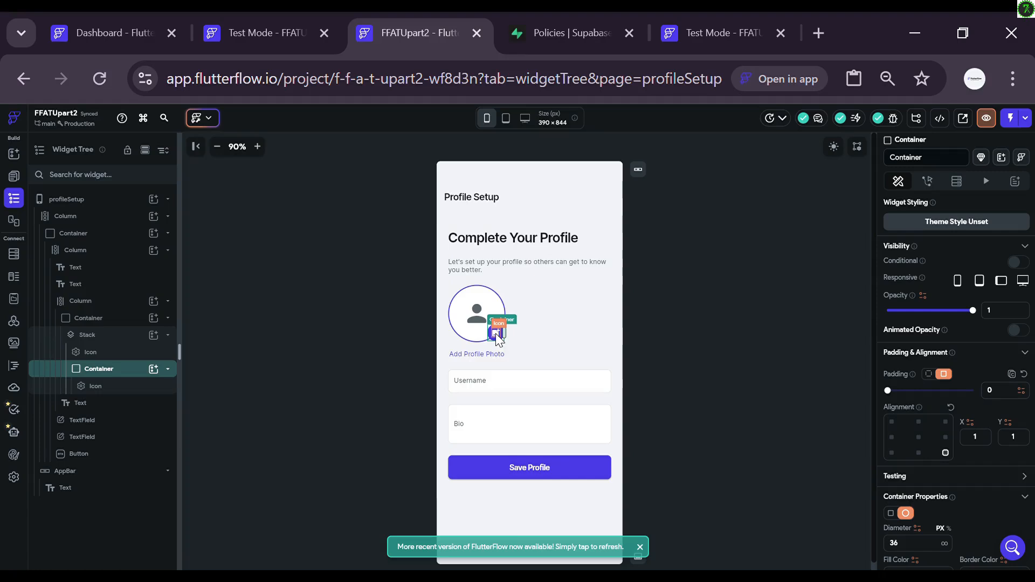
pyautogui.click(102, 392)
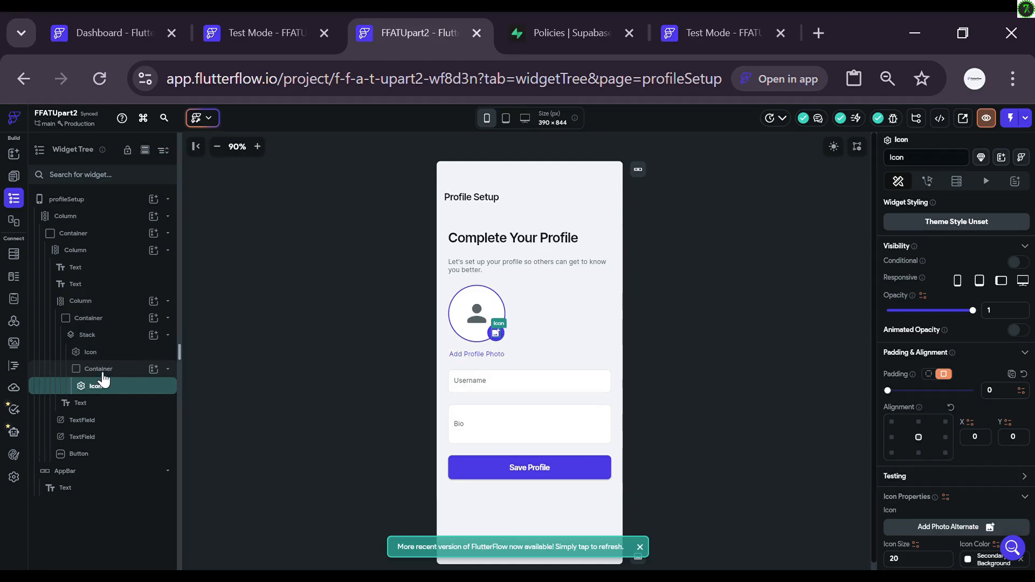
pyautogui.click(102, 372)
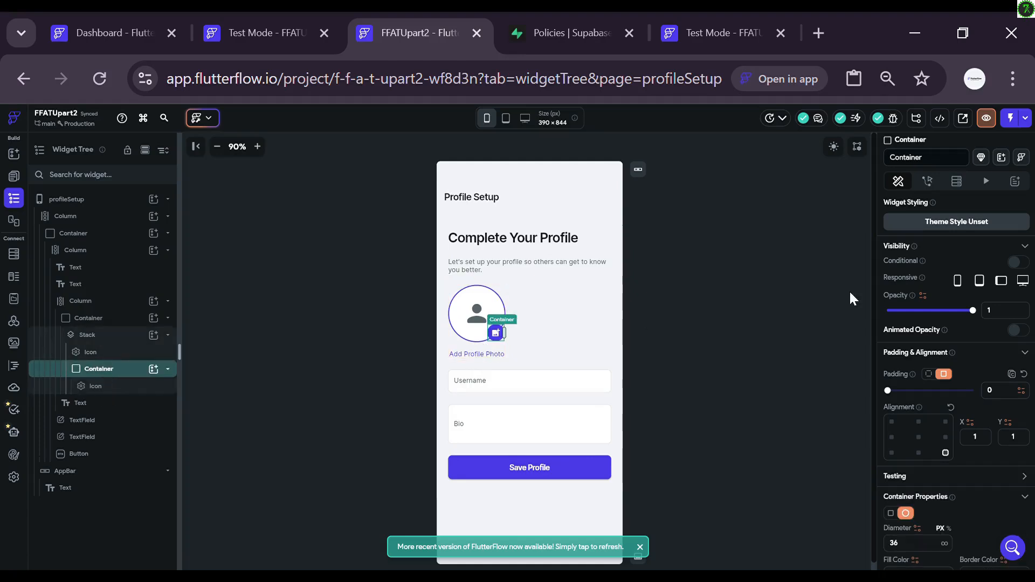
# Step: Add an Upload/Save Media action to the photo badge's On Tap trigger
pyautogui.click(928, 186)
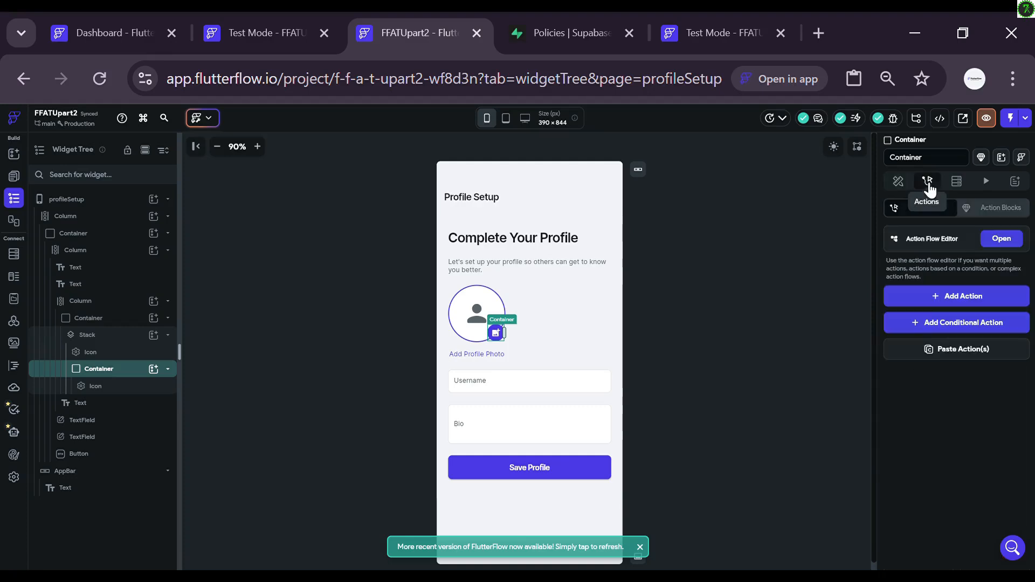
pyautogui.click(998, 237)
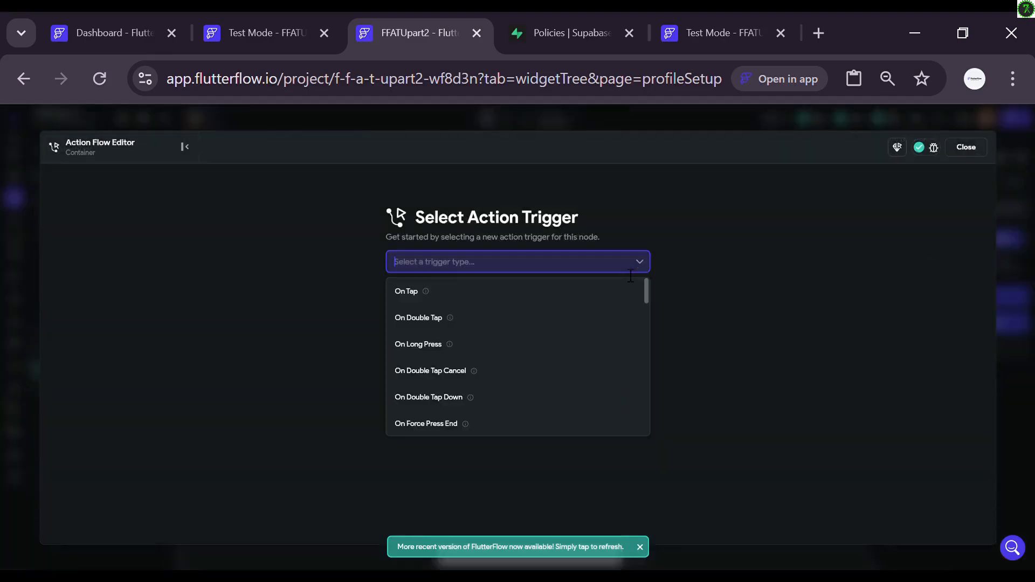
pyautogui.click(608, 295)
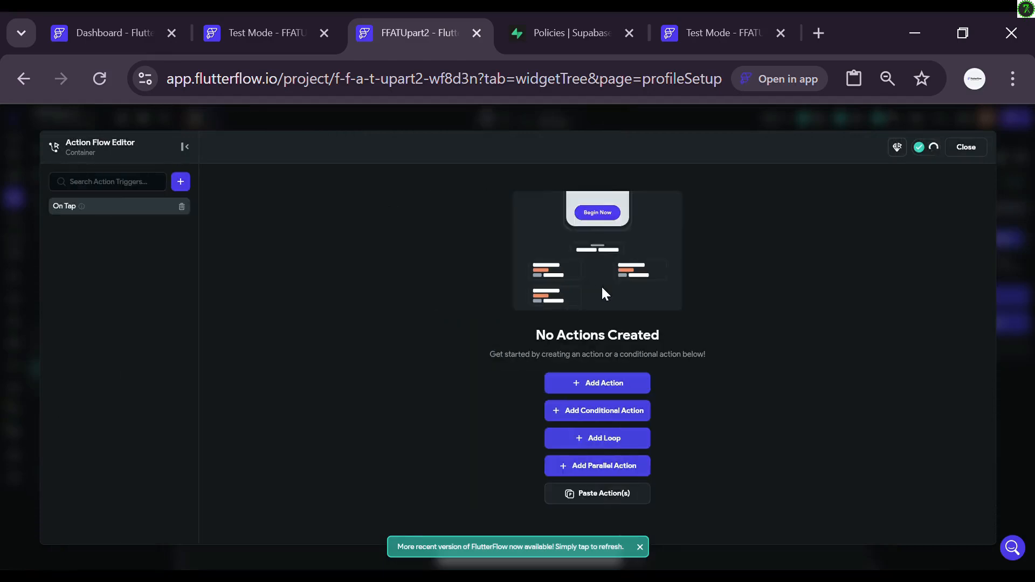
pyautogui.click(588, 383)
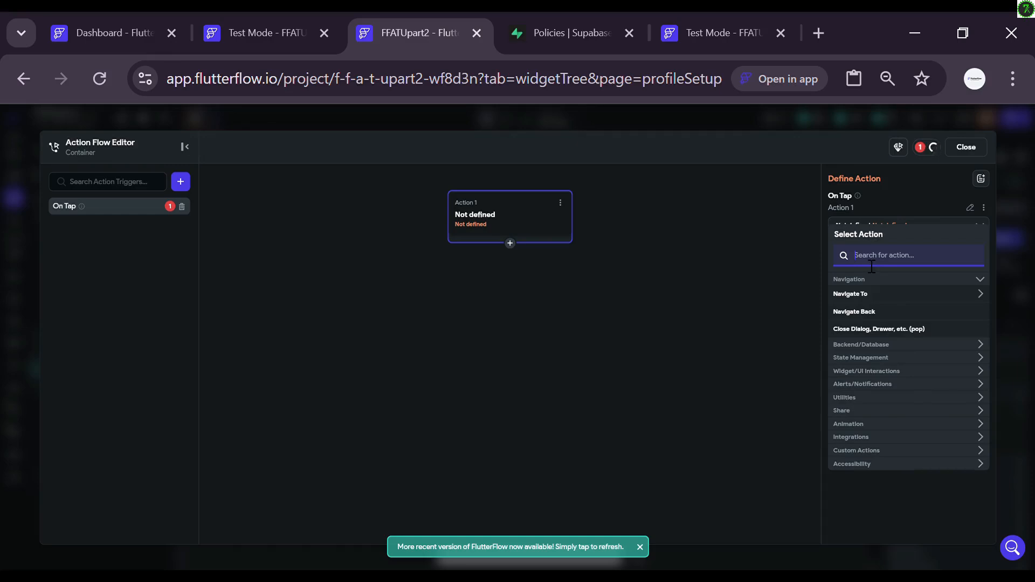
pyautogui.write('upload')
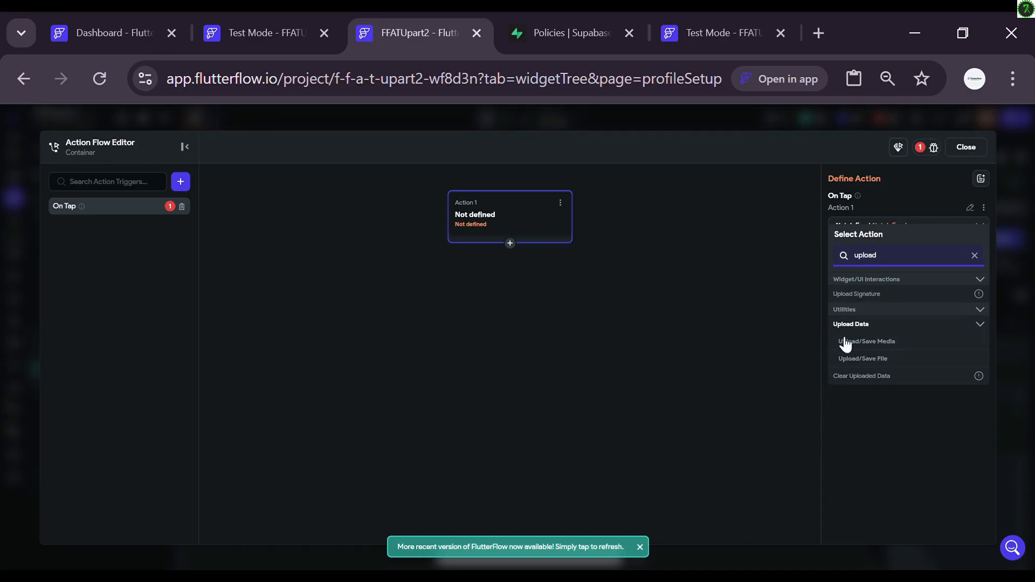
pyautogui.click(873, 342)
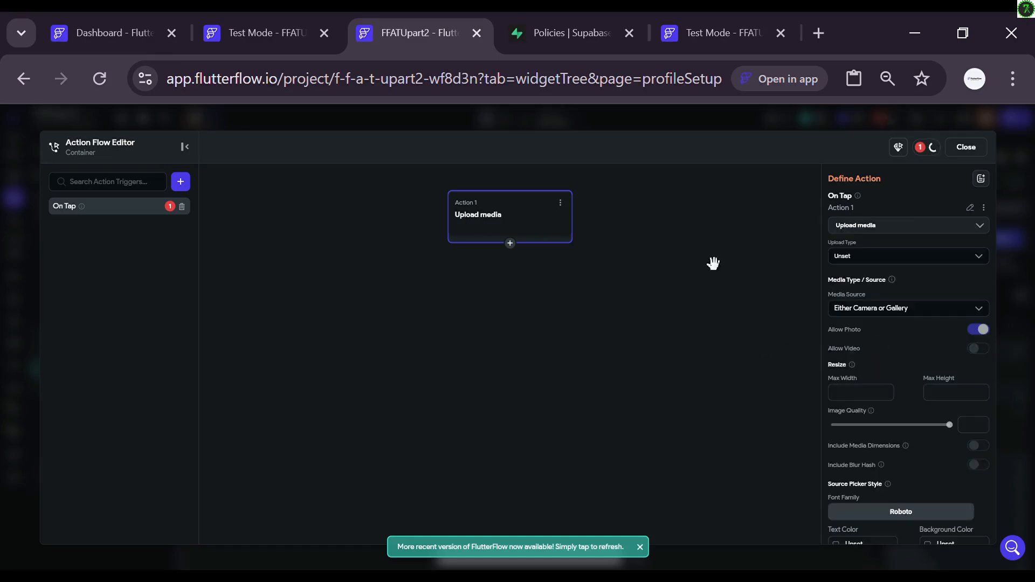
# Step: Set the upload type to Local Upload (Widget State), keeping the camera or gallery media source
pyautogui.click(865, 259)
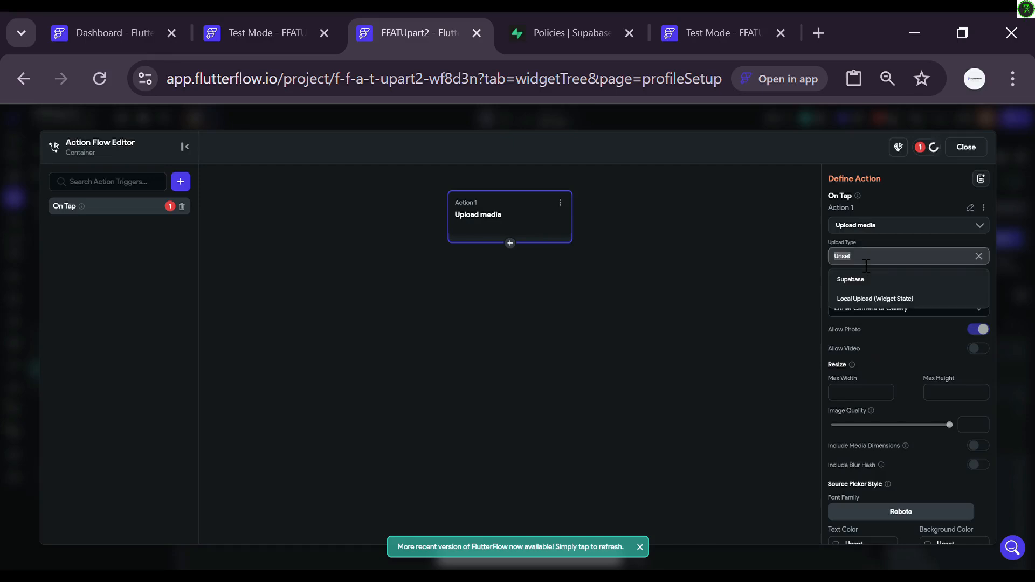
pyautogui.click(859, 299)
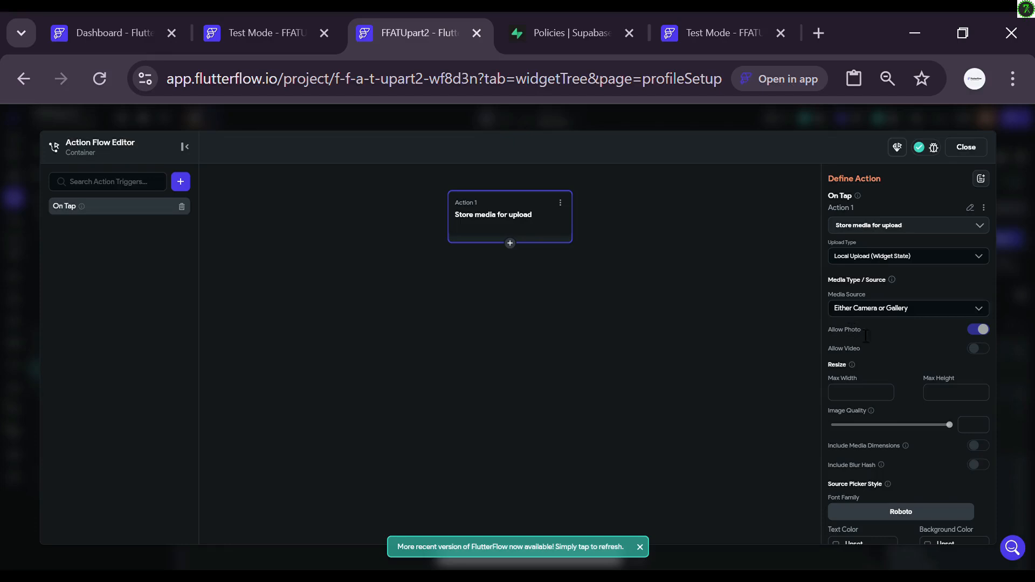
pyautogui.click(923, 309)
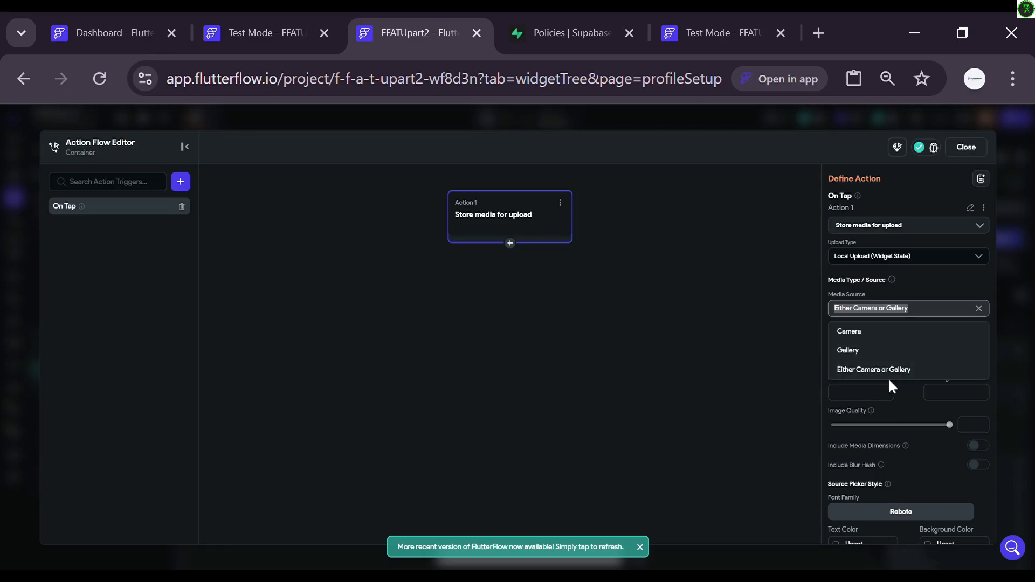
pyautogui.click(803, 363)
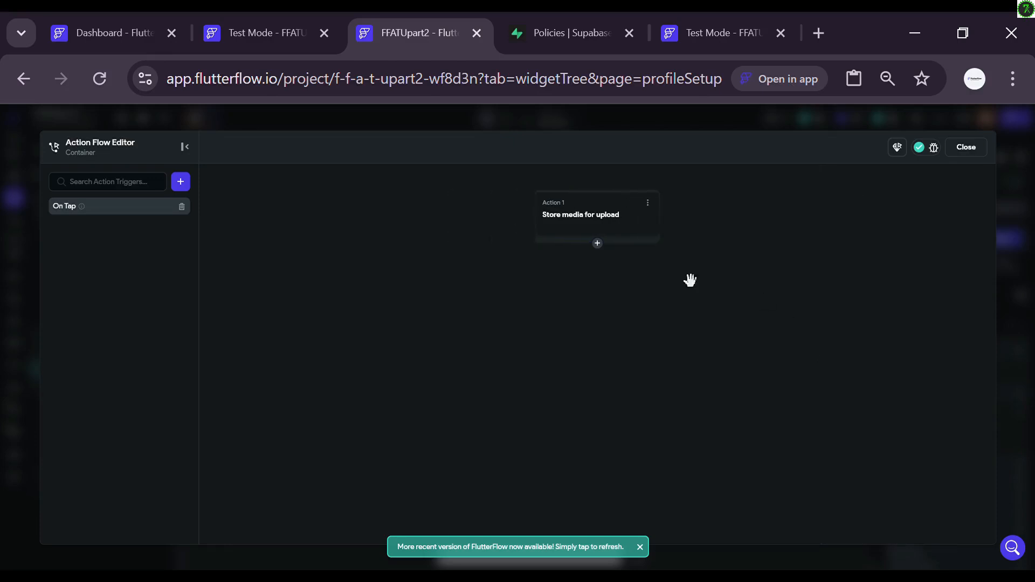
pyautogui.click(626, 233)
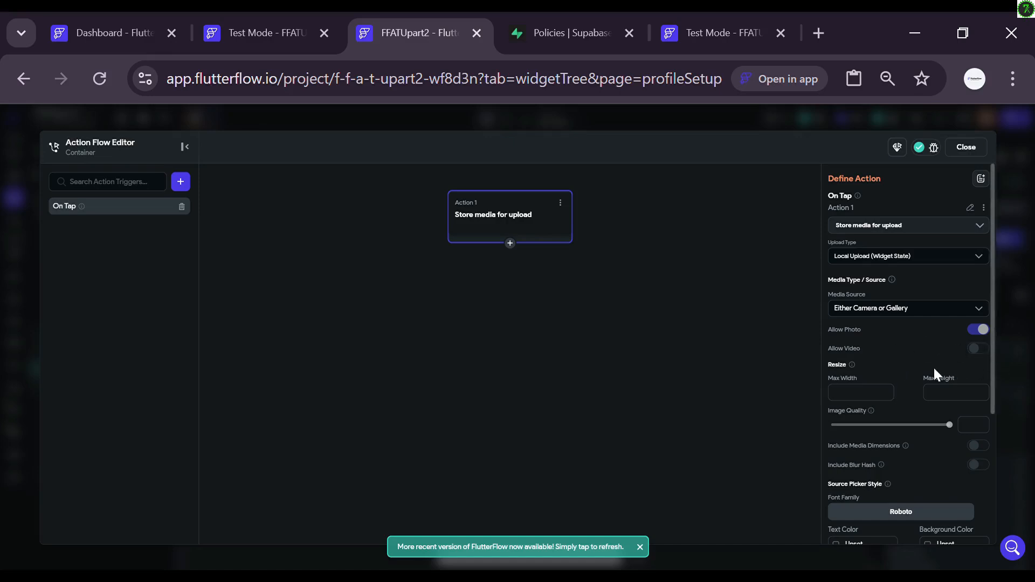
pyautogui.scroll(-4, 934, 371)
pyautogui.scroll(2, 933, 367)
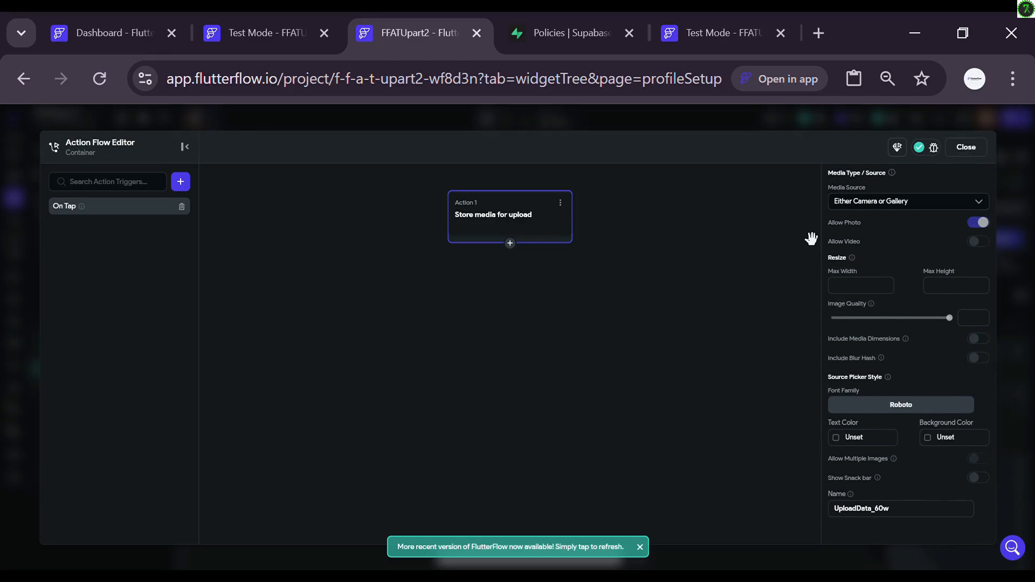
pyautogui.click(966, 147)
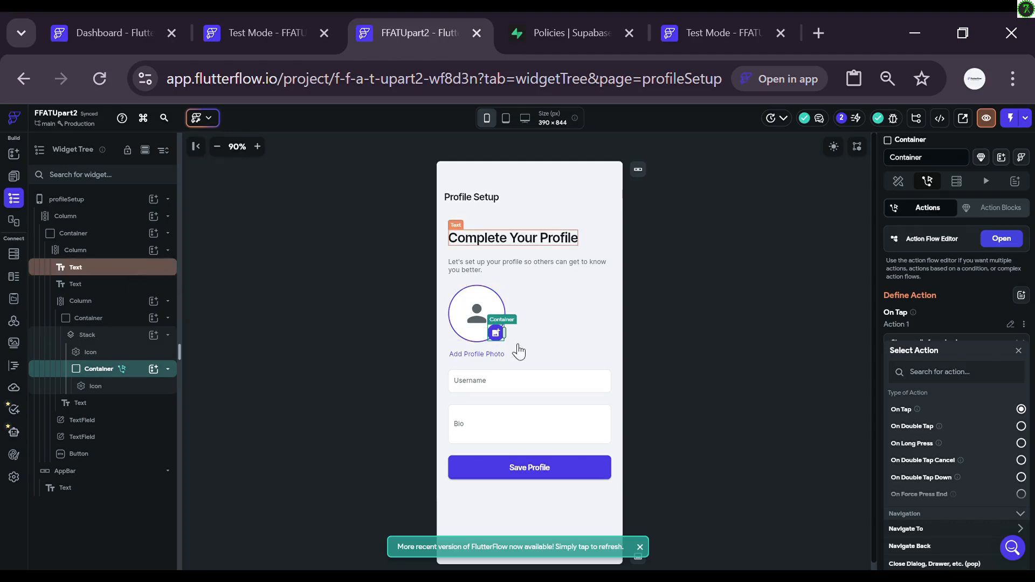
# Step: Add a CircleImage widget as a child of the avatar Stack
pyautogui.click(459, 317)
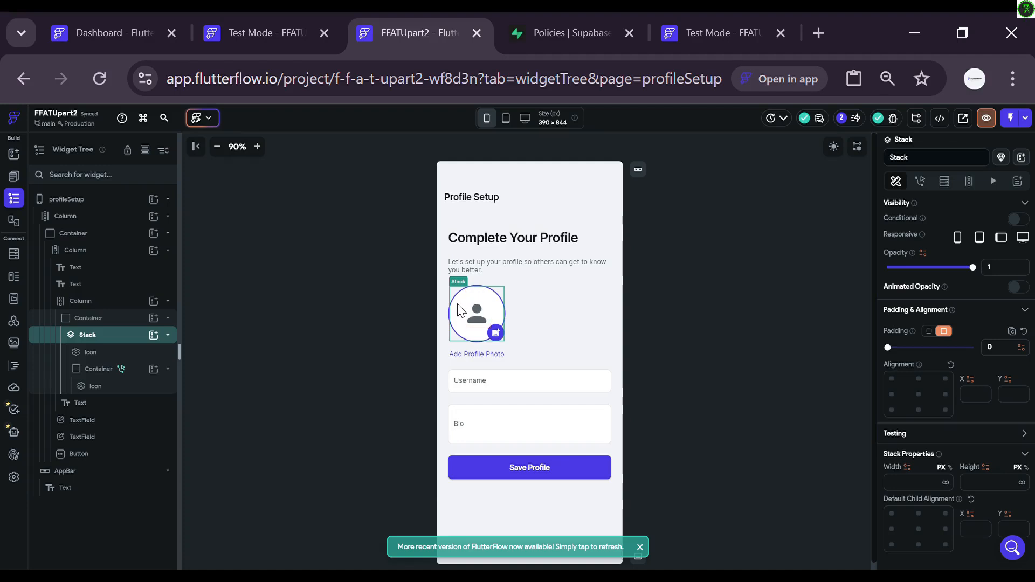
pyautogui.click(155, 336)
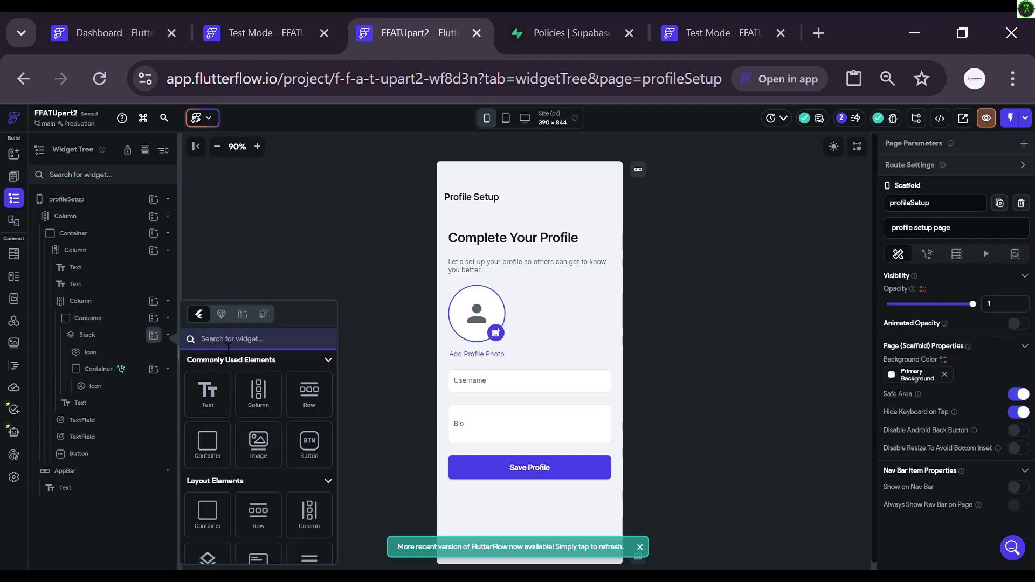
pyautogui.write('image')
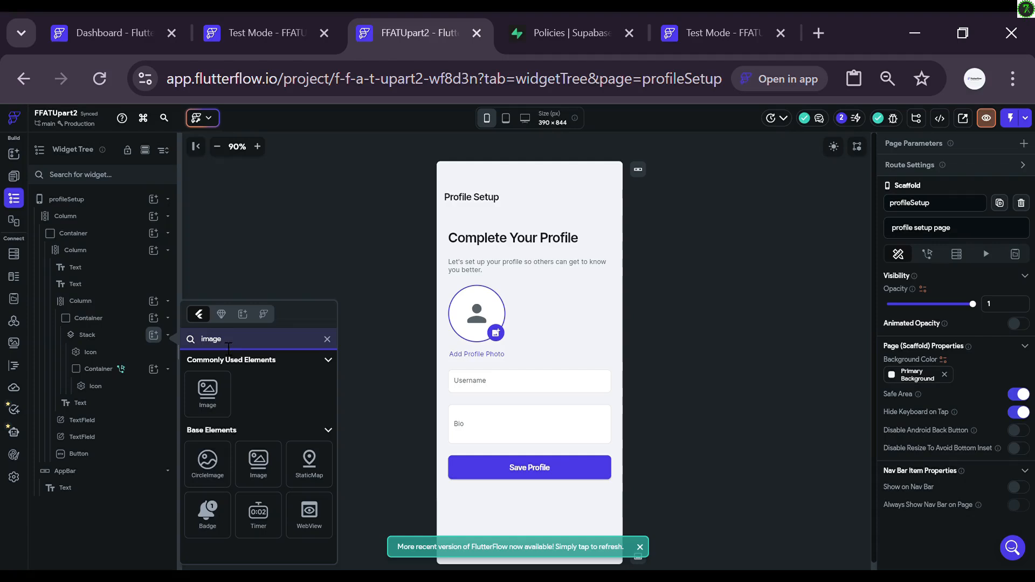
pyautogui.click(211, 467)
pyautogui.click(210, 467)
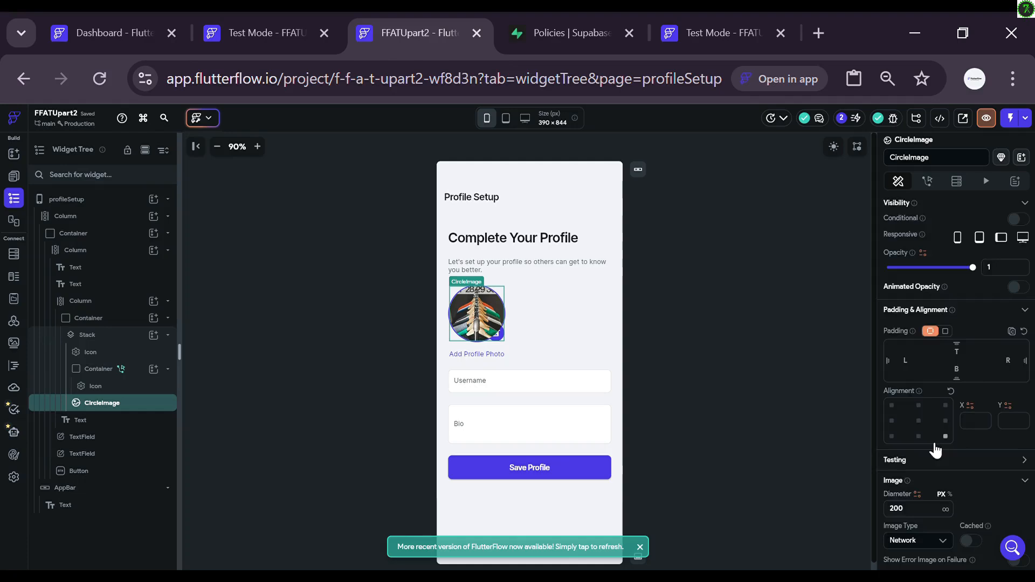
# Step: Set the CircleImage type to Uploaded file, bound to the Uploaded Local File widget state
pyautogui.scroll(-3, 929, 440)
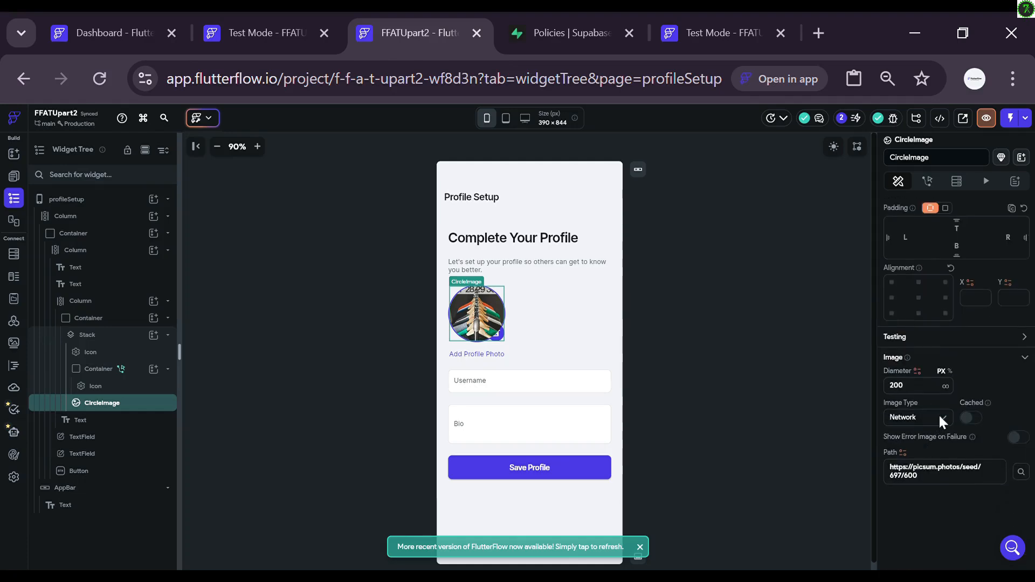
pyautogui.click(939, 413)
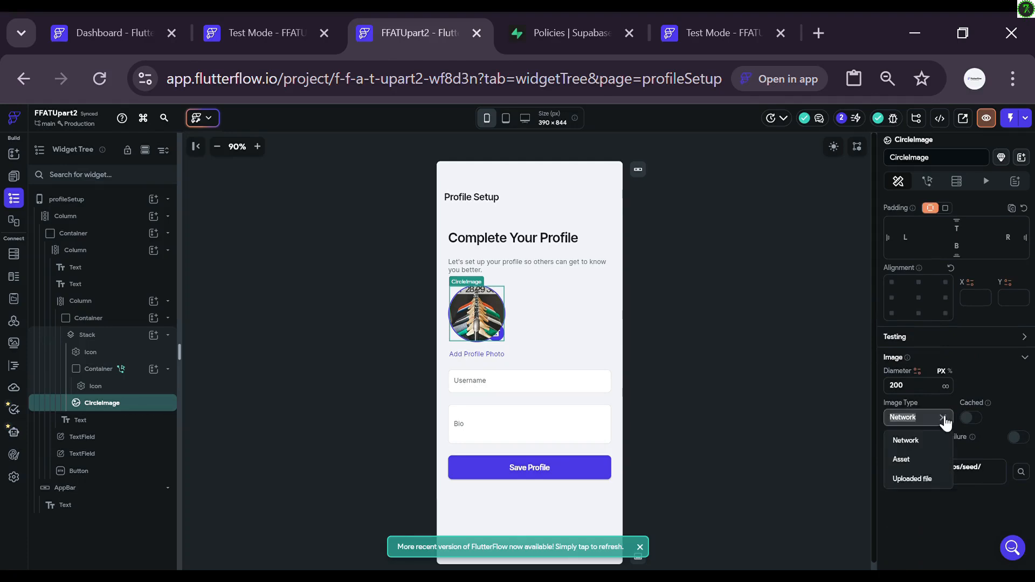
pyautogui.click(910, 479)
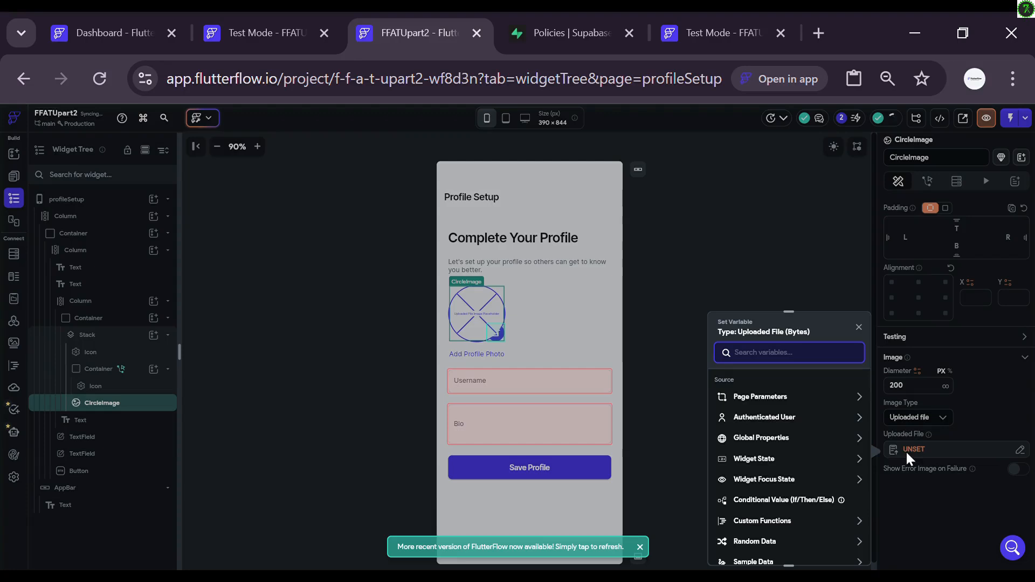
pyautogui.click(797, 463)
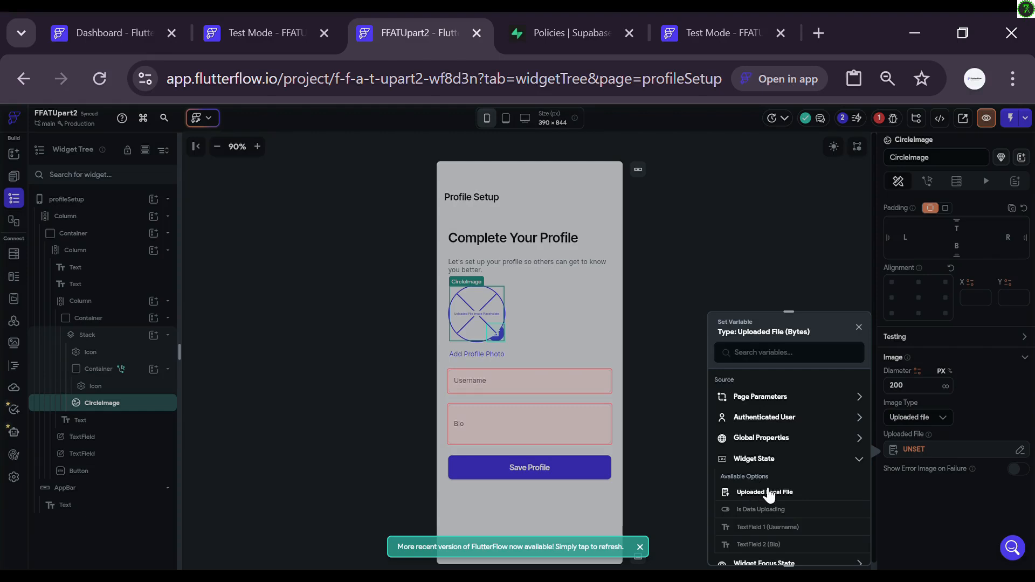
pyautogui.click(769, 494)
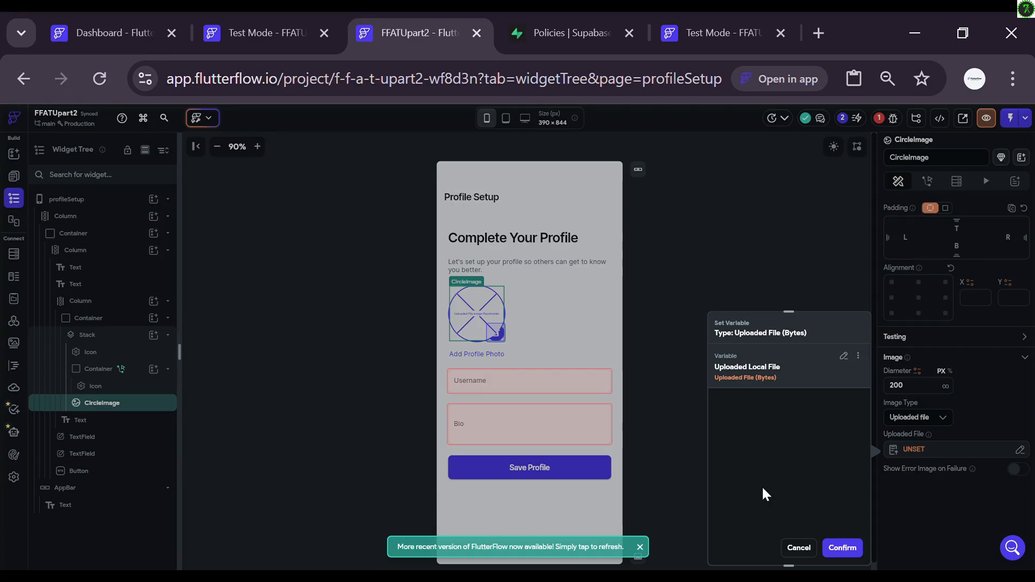
pyautogui.click(840, 545)
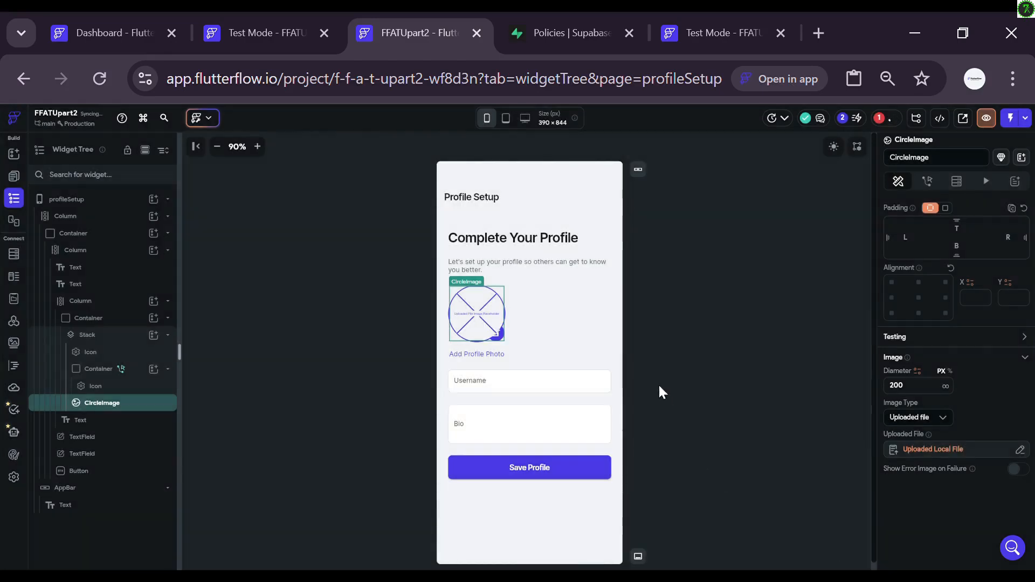
pyautogui.click(721, 340)
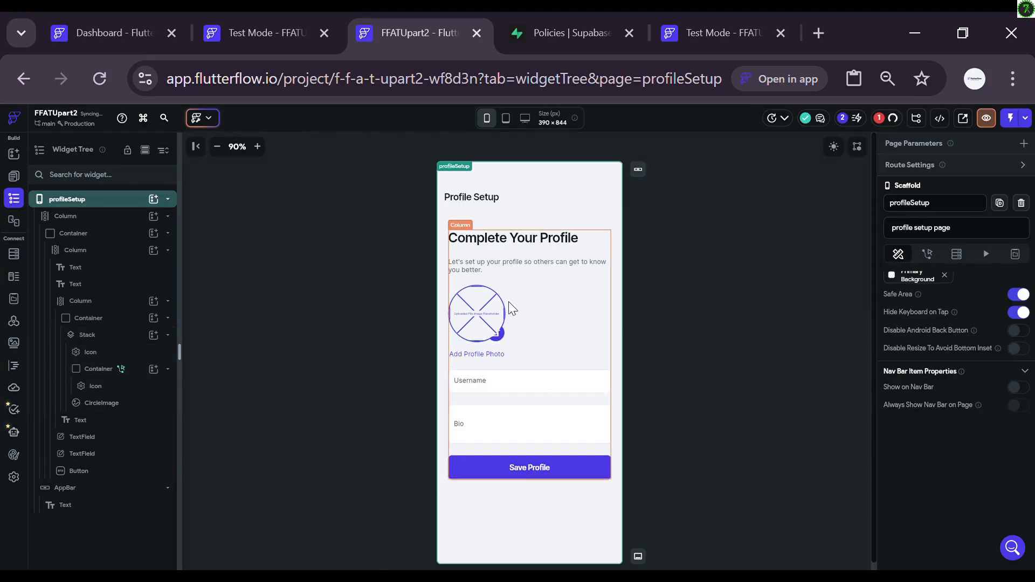
# Step: Bring the CircleImage to the back of the avatar Stack
pyautogui.click(484, 326)
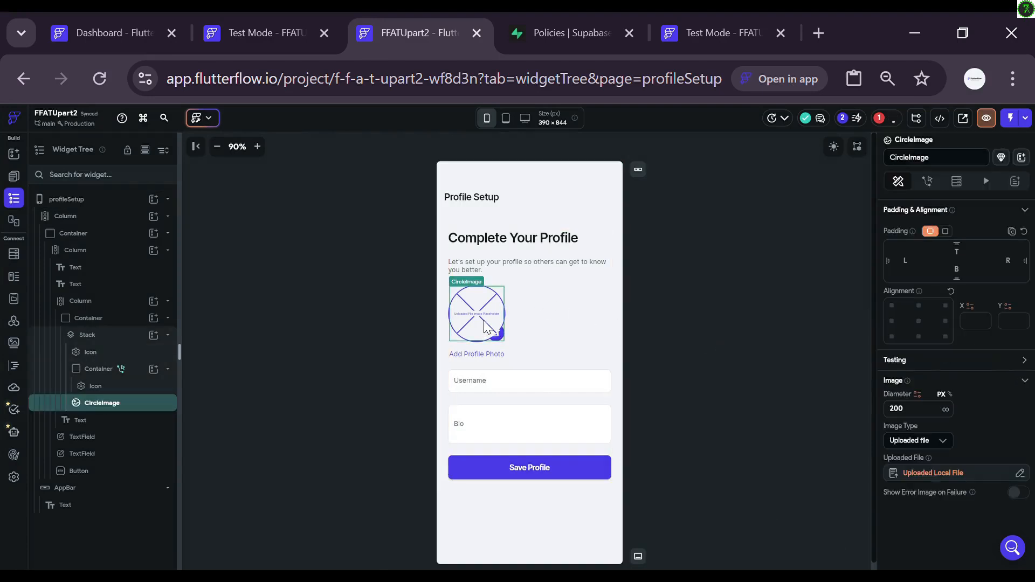
pyautogui.rightClick(485, 326)
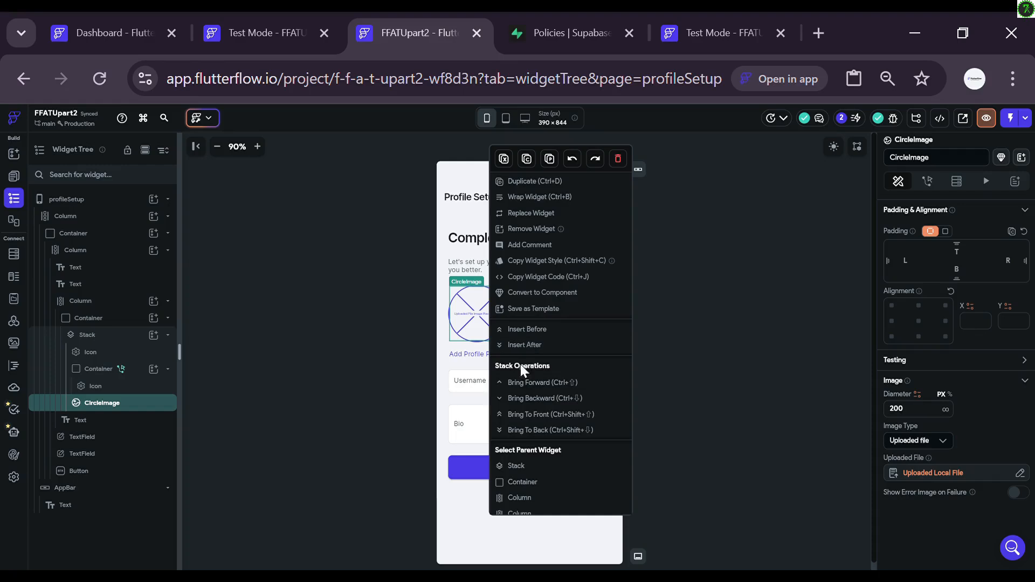
pyautogui.click(525, 429)
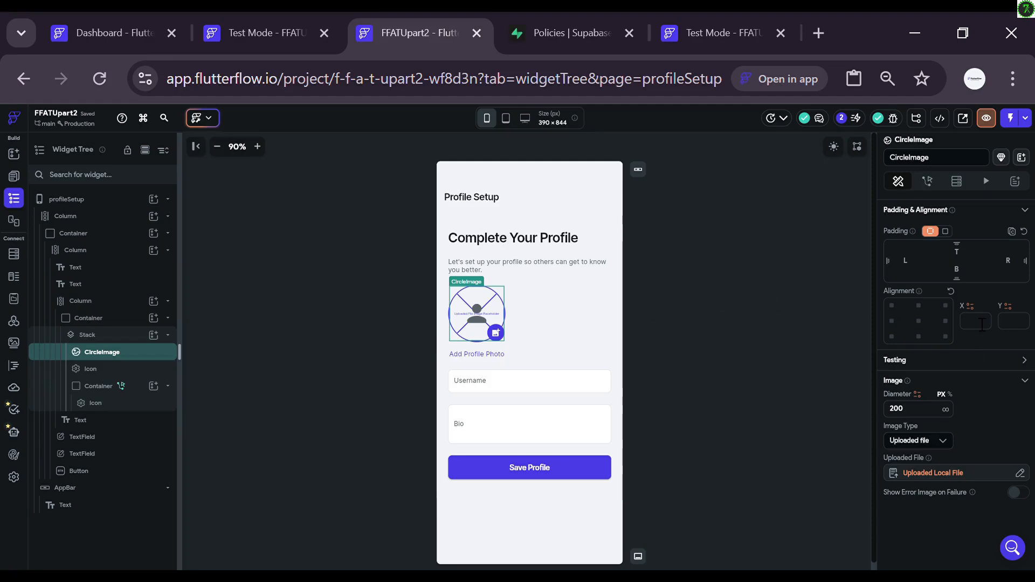
pyautogui.scroll(2, 976, 323)
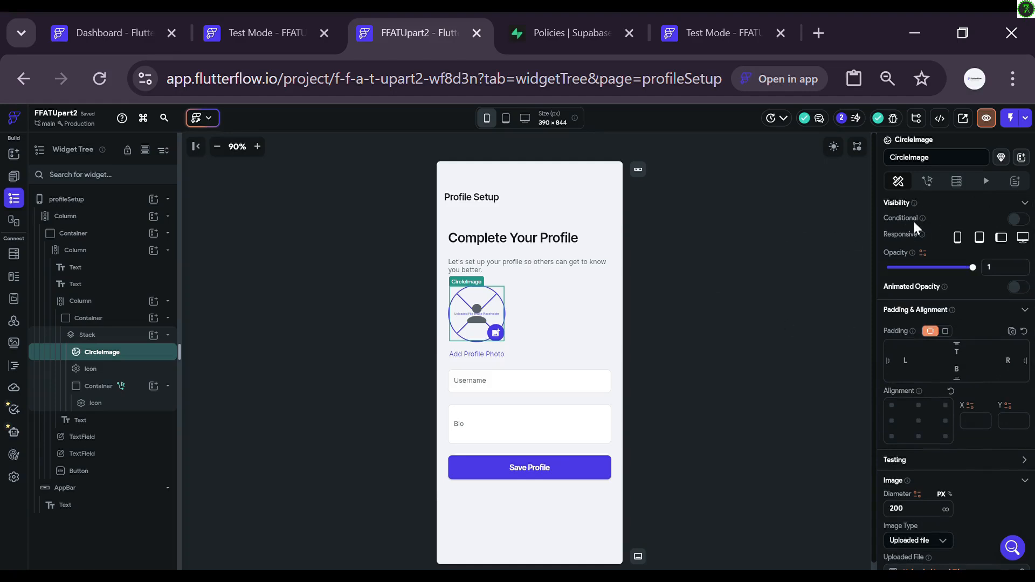
# Step: Give the CircleImage a single visibility condition with Uploaded Local File as first value
pyautogui.click(1021, 221)
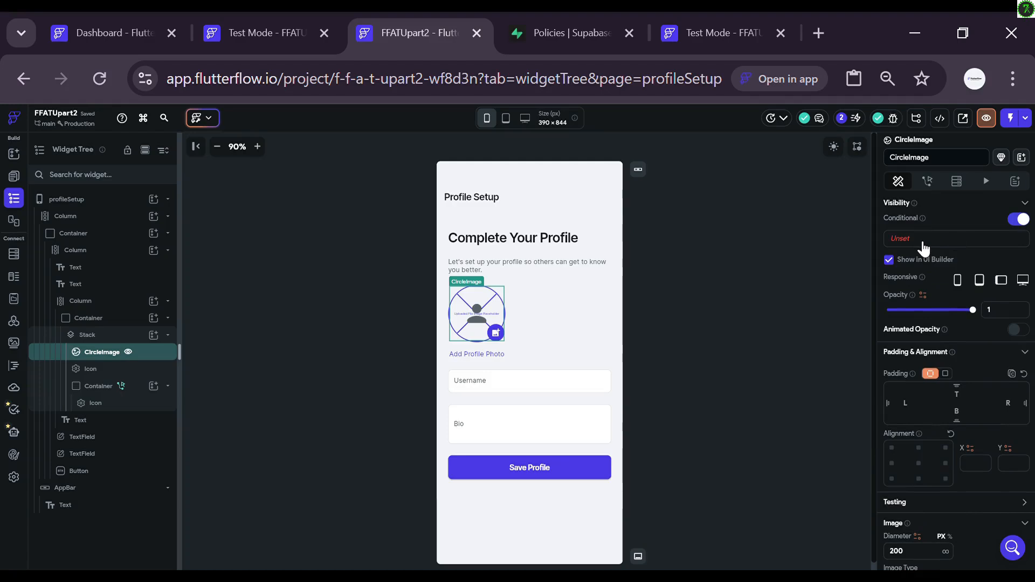
pyautogui.click(919, 241)
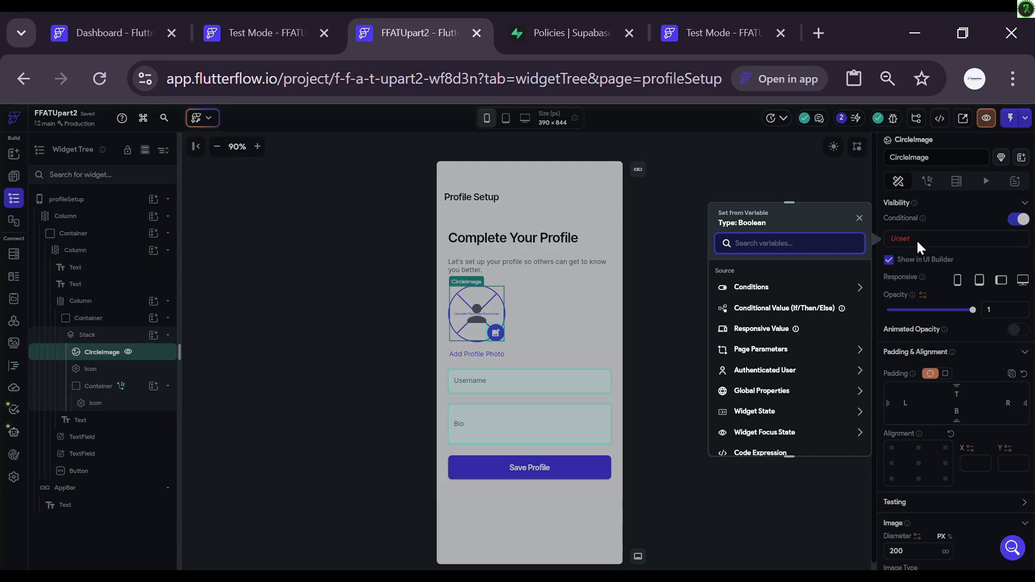
pyautogui.click(758, 291)
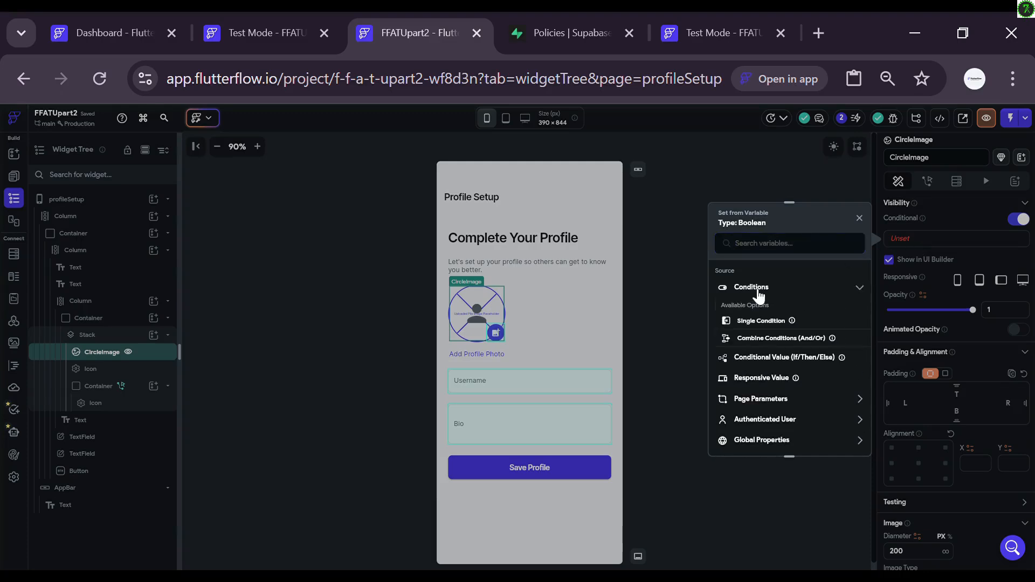
pyautogui.click(766, 322)
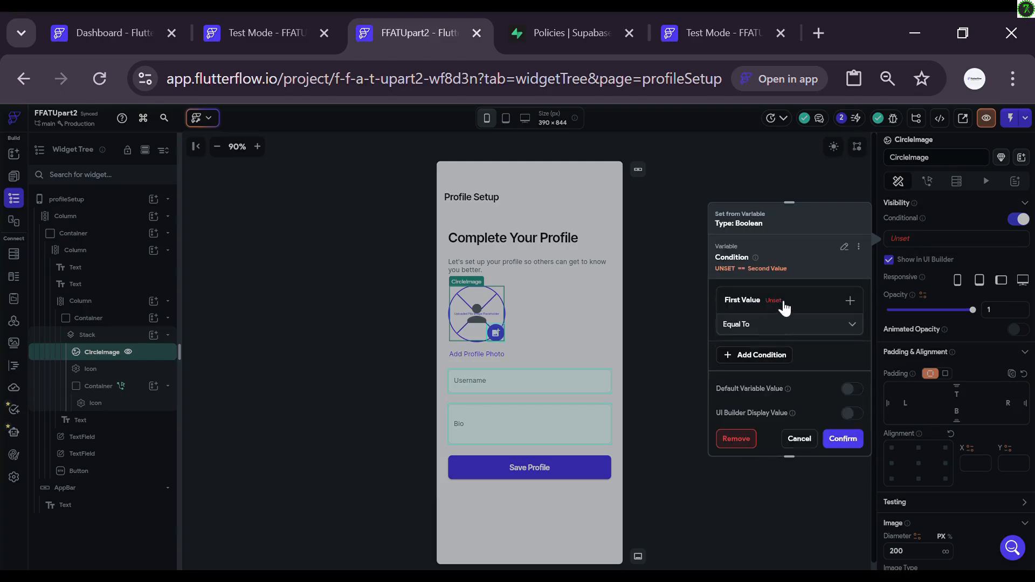
pyautogui.click(784, 307)
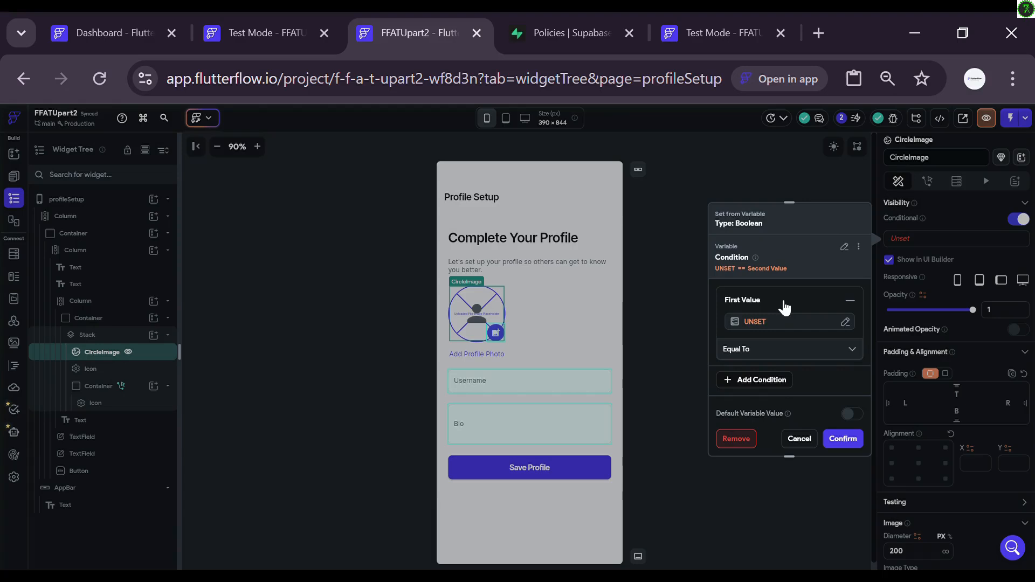
pyautogui.click(754, 320)
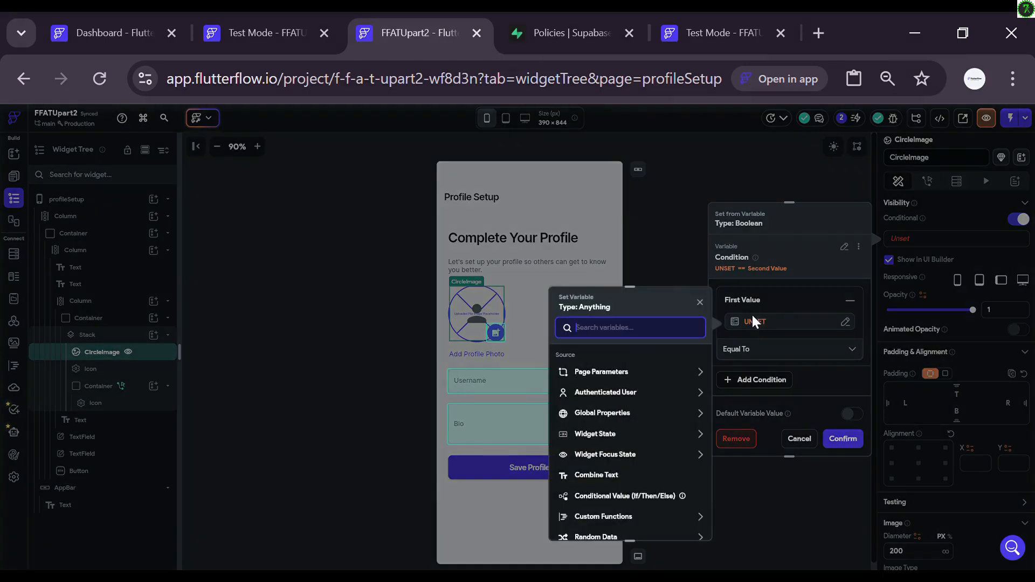
pyautogui.click(614, 435)
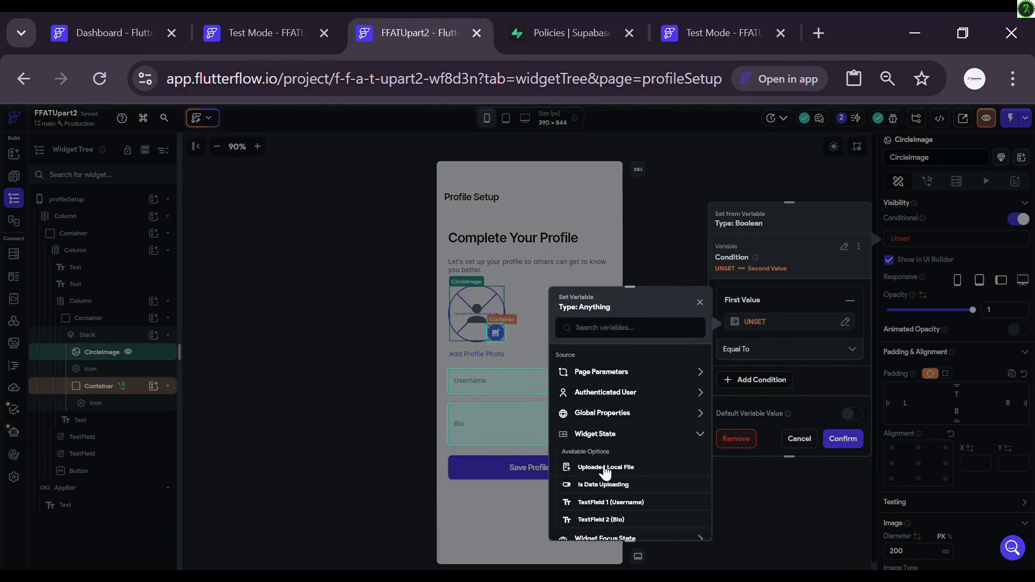
pyautogui.click(604, 468)
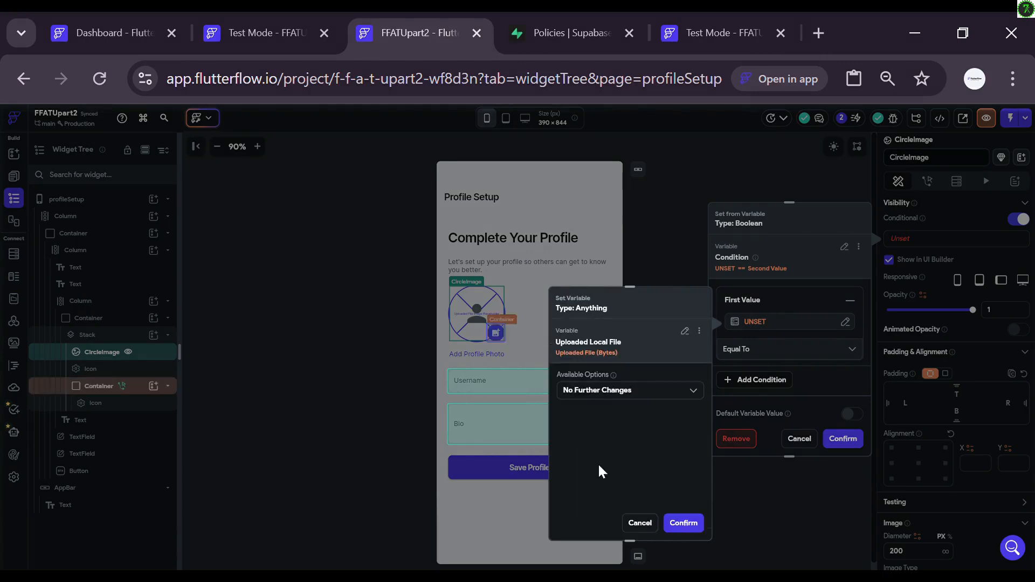
pyautogui.click(683, 524)
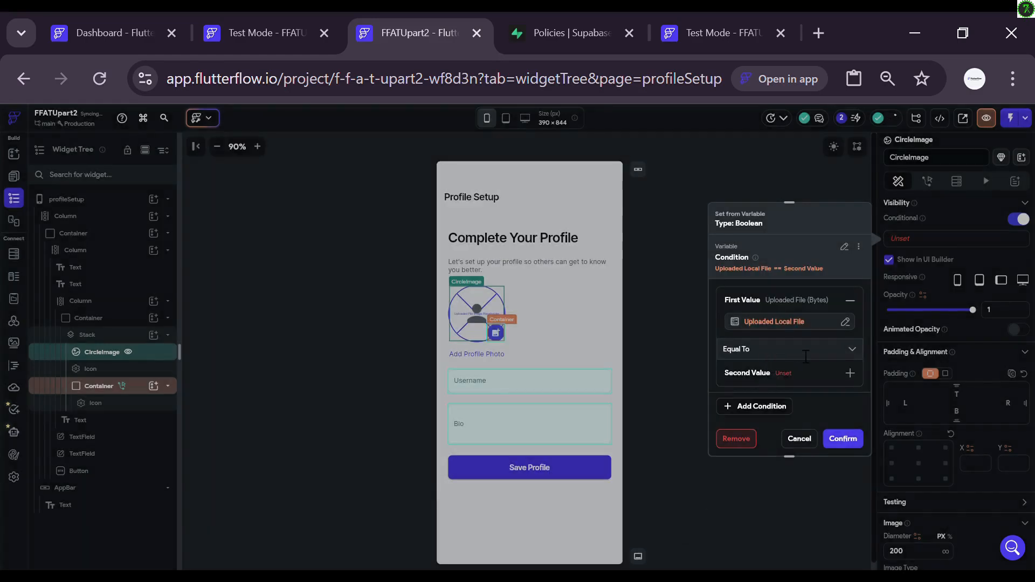
# Step: Set the condition's operator to Is Set and apply it
pyautogui.click(856, 347)
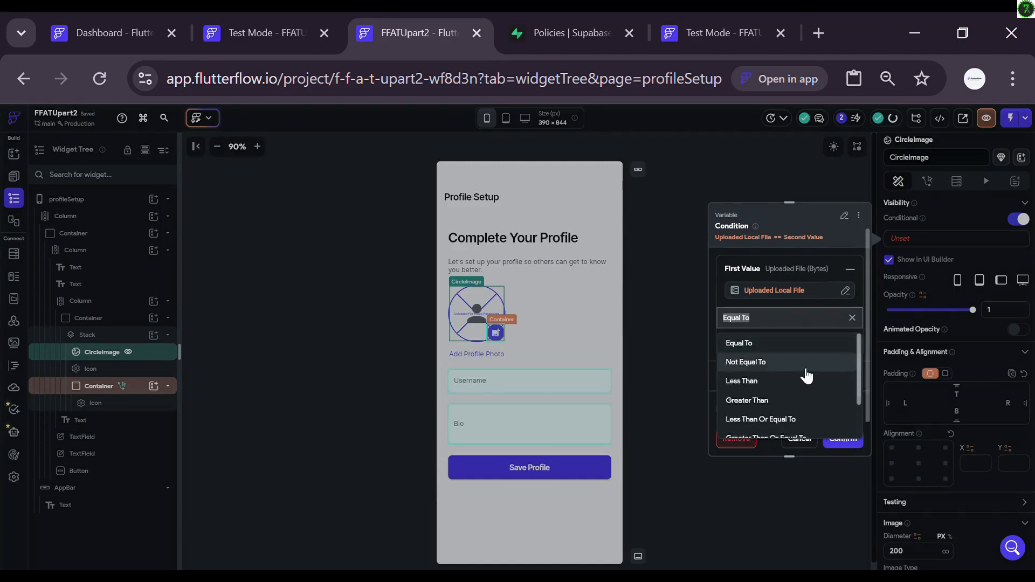
pyautogui.scroll(-2, 806, 374)
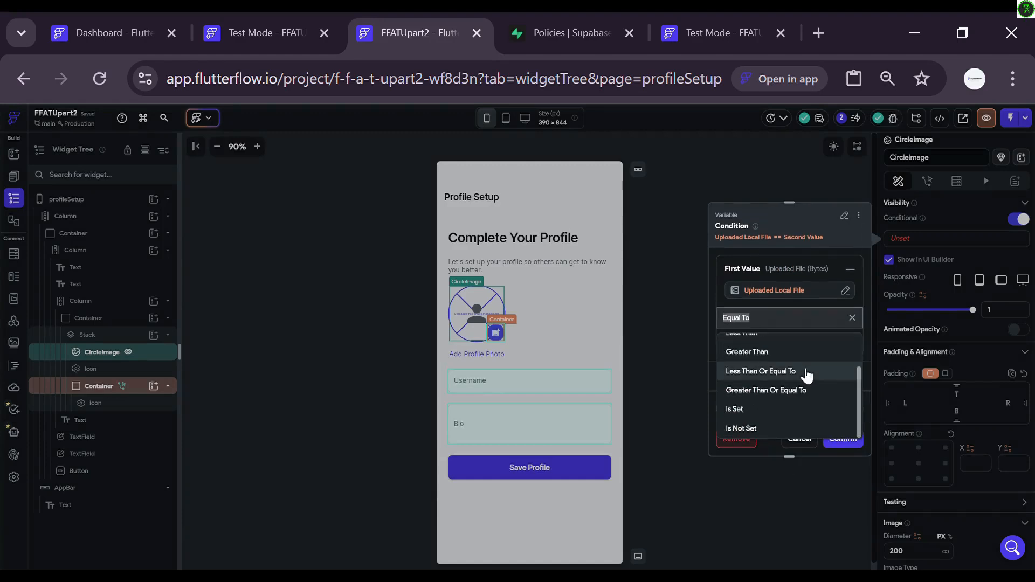
pyautogui.click(774, 413)
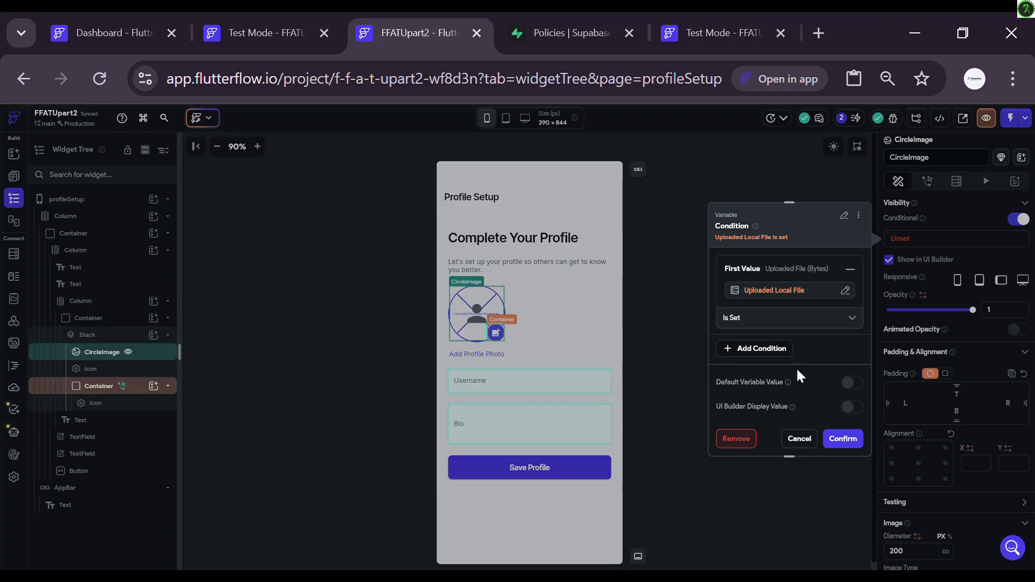
pyautogui.click(848, 443)
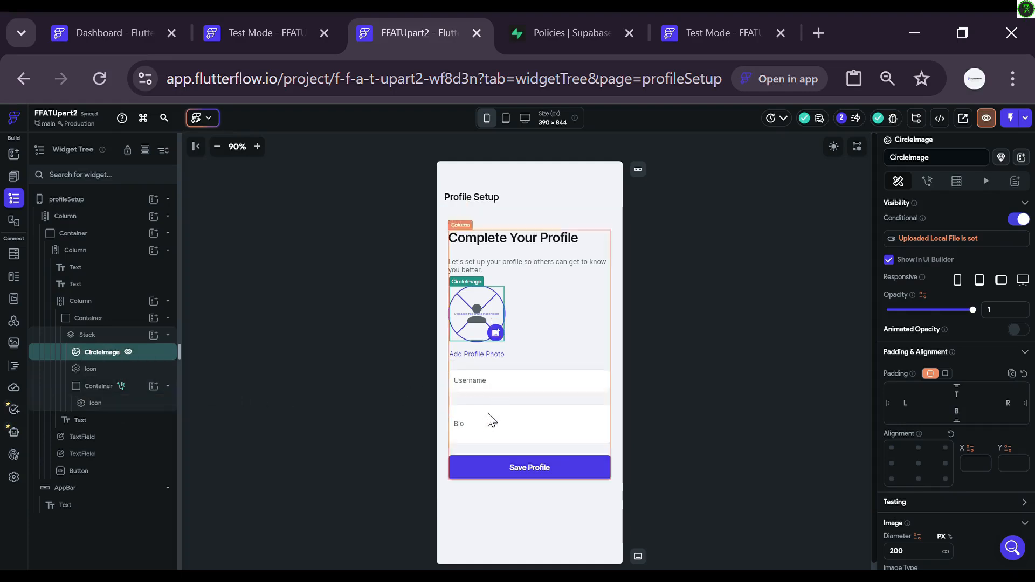
# Step: Add a Parallel Actions step to the Save Profile button's On Tap flow
pyautogui.click(491, 476)
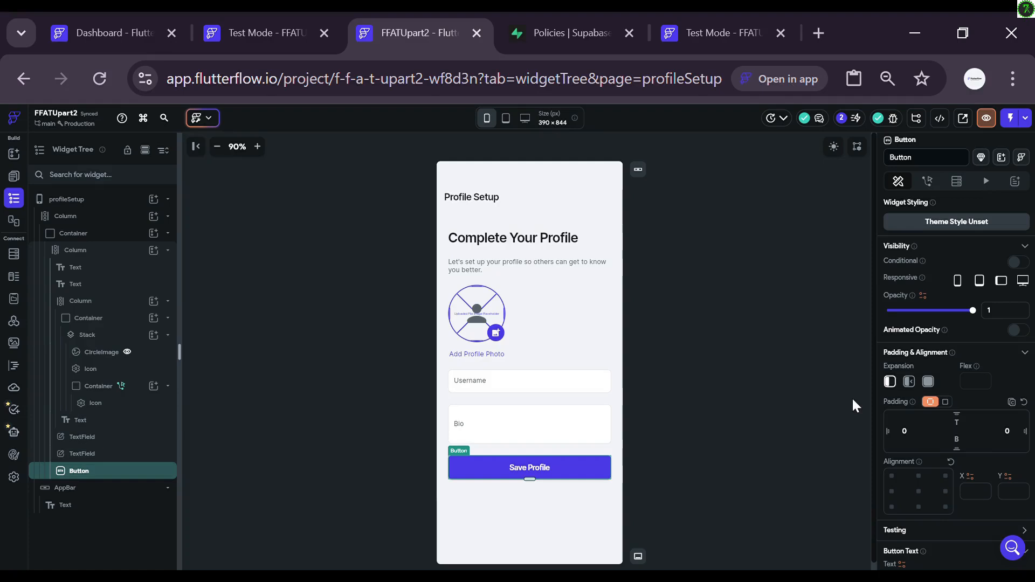
pyautogui.click(936, 187)
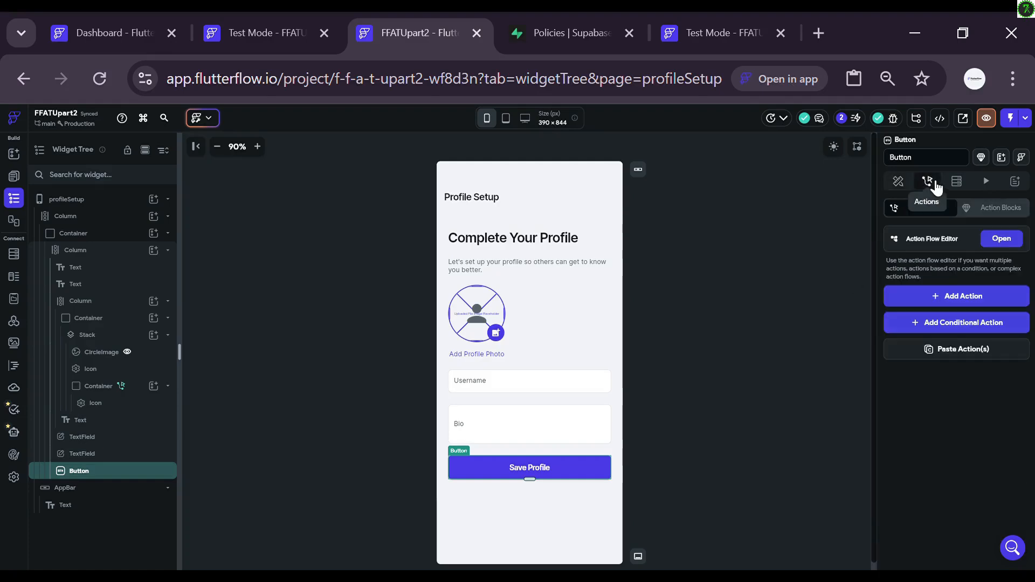
pyautogui.click(1003, 239)
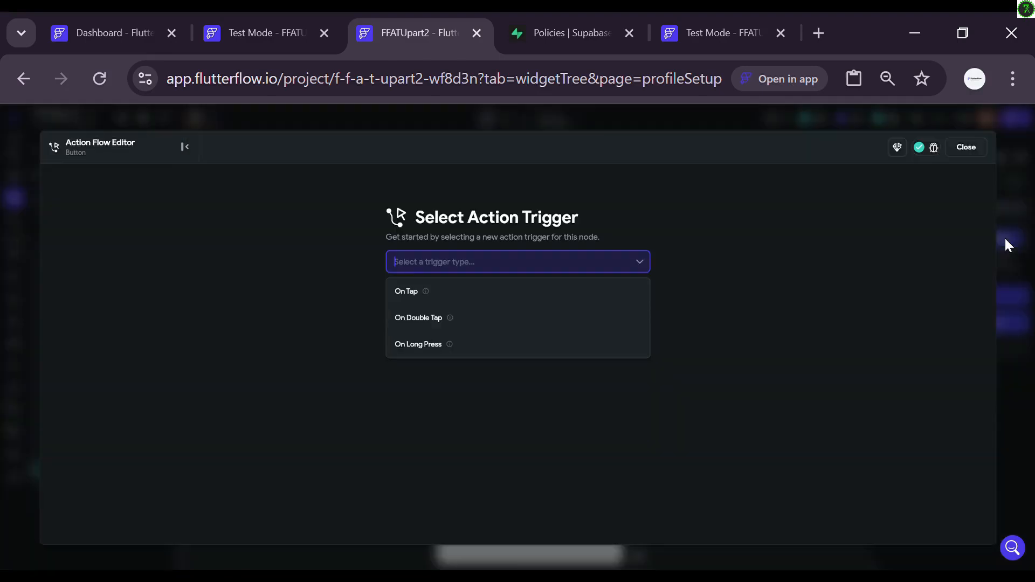
pyautogui.click(606, 294)
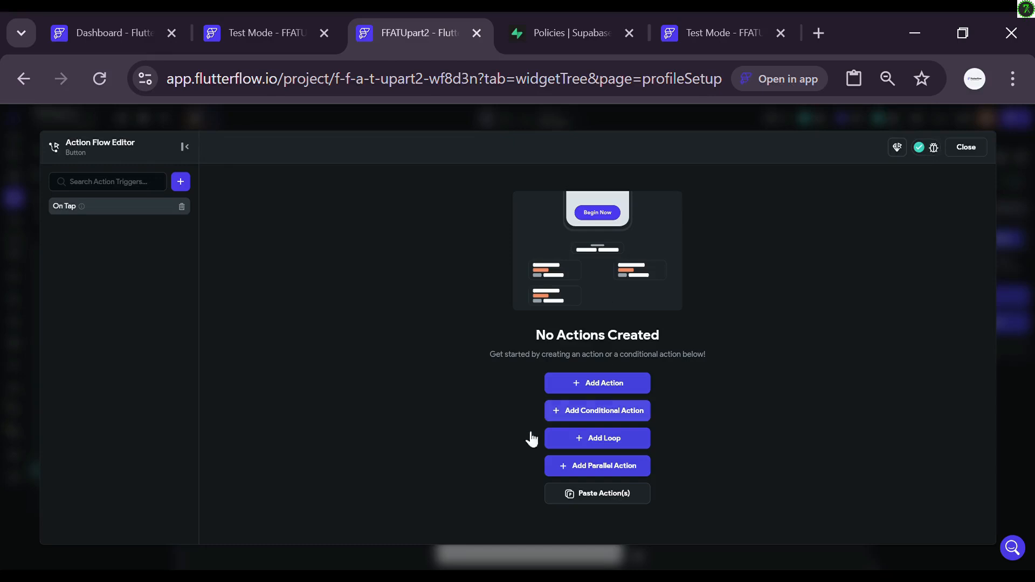
pyautogui.click(571, 468)
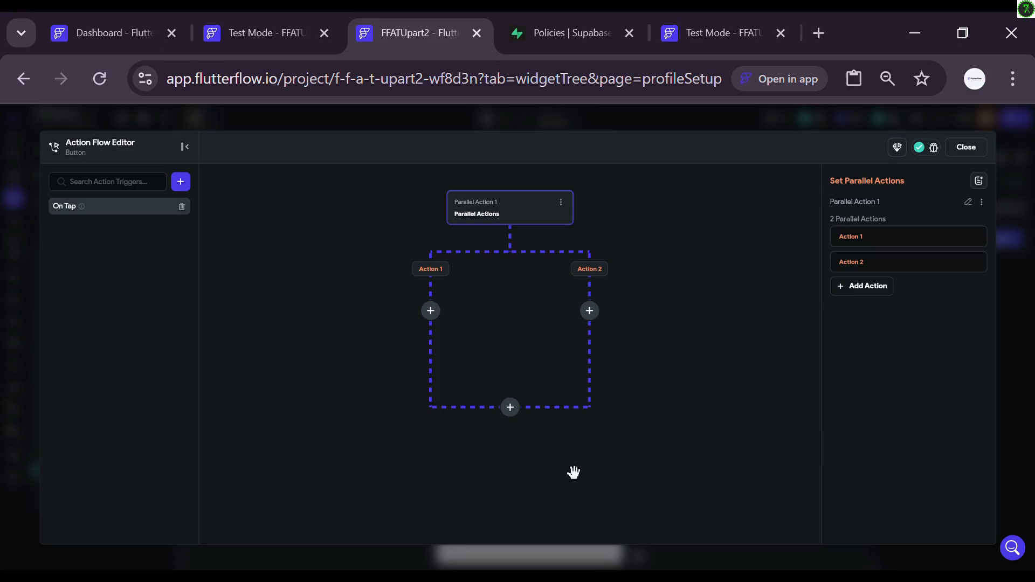
# Step: Add an Upload/Save Media action to Action 1 with Supabase as upload type
pyautogui.click(431, 316)
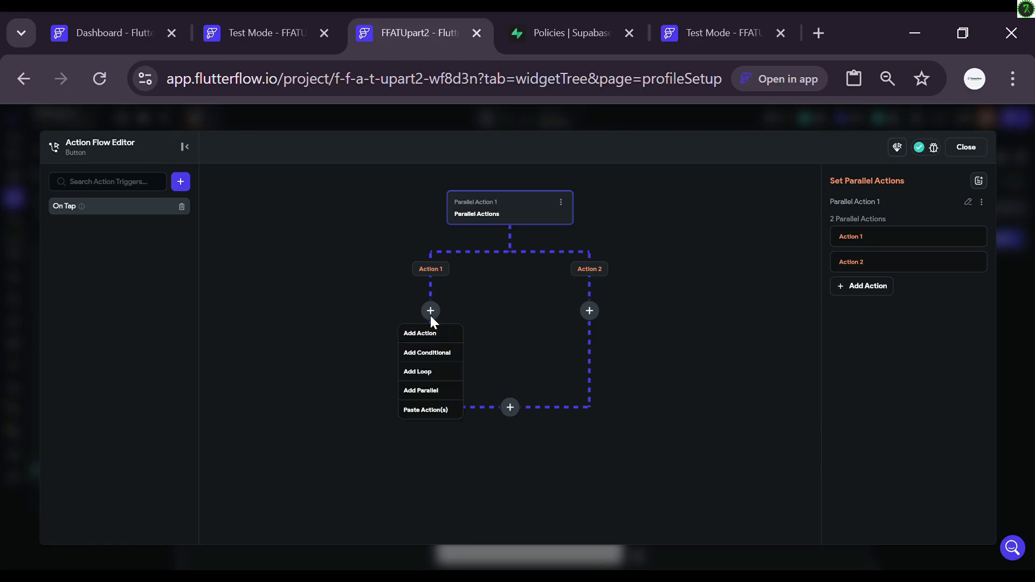
pyautogui.click(413, 337)
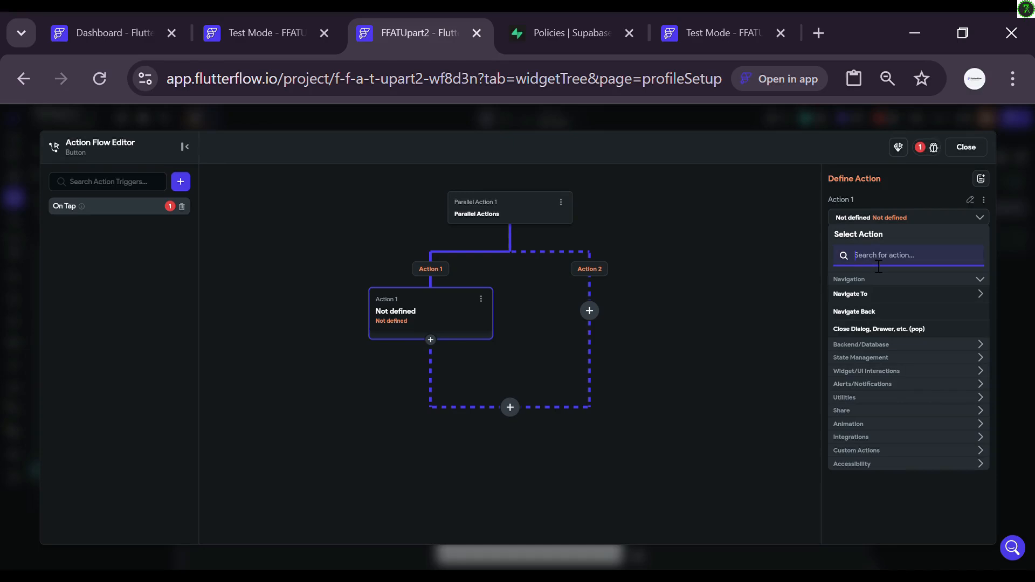
pyautogui.write('uplo')
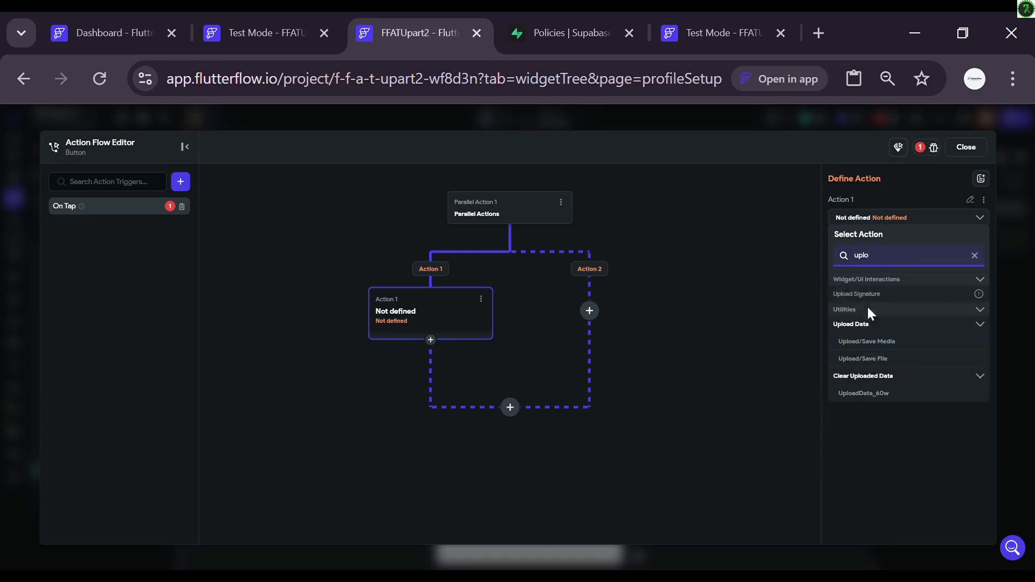
pyautogui.click(867, 342)
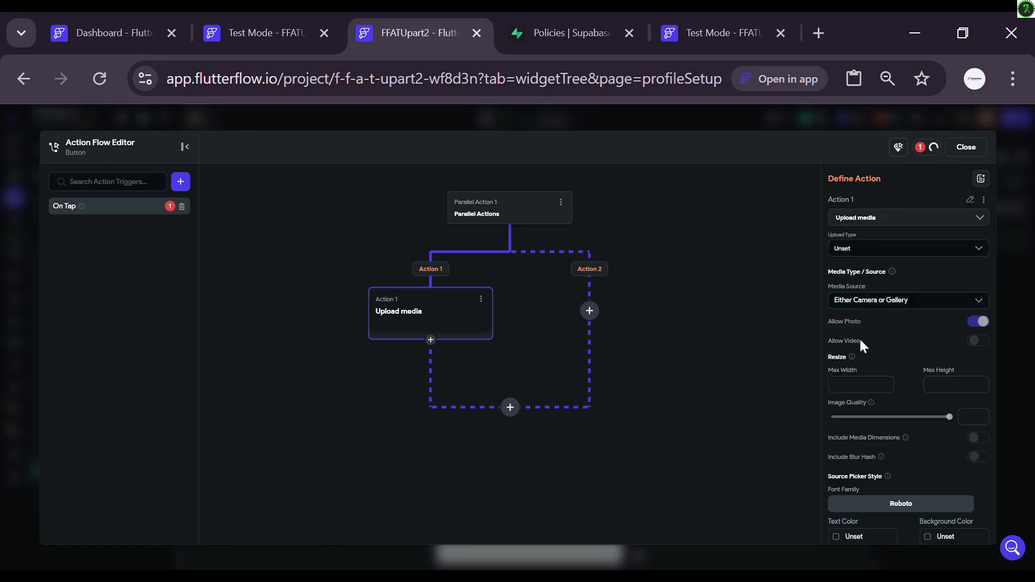
pyautogui.click(886, 249)
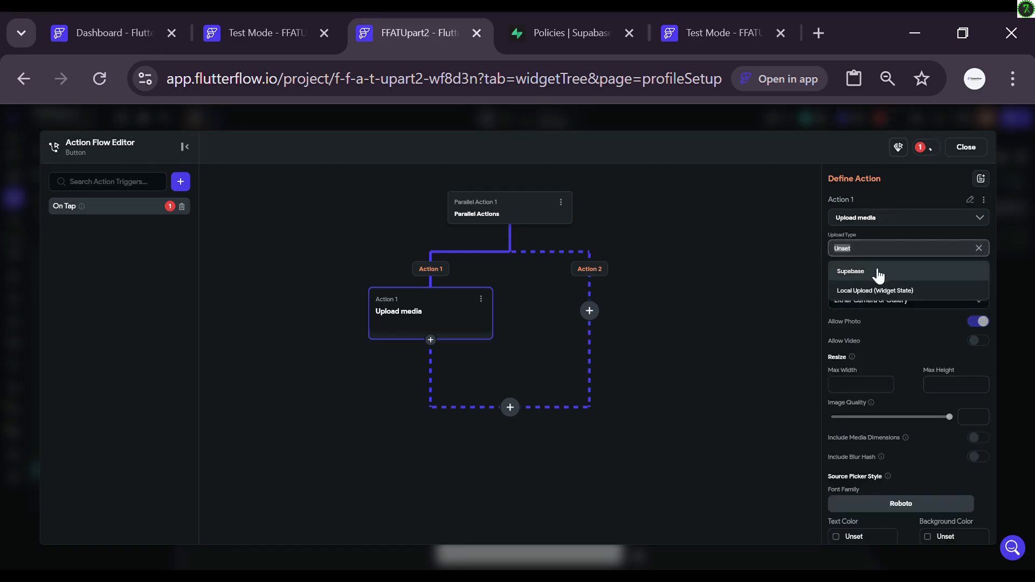
pyautogui.click(872, 272)
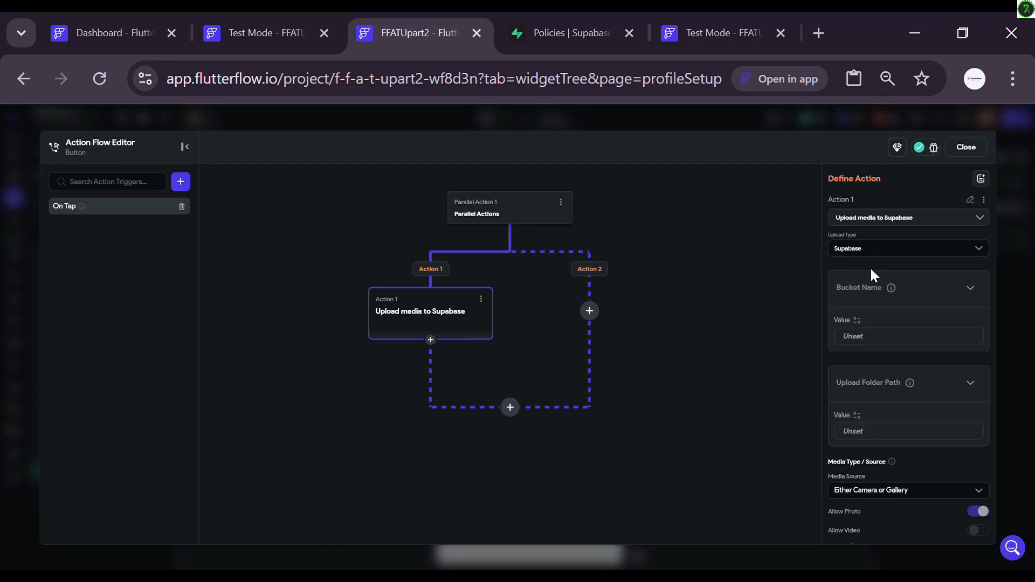
# Step: Check the storage bucket name on the Supabase dashboard
pyautogui.click(874, 342)
pyautogui.click(541, 27)
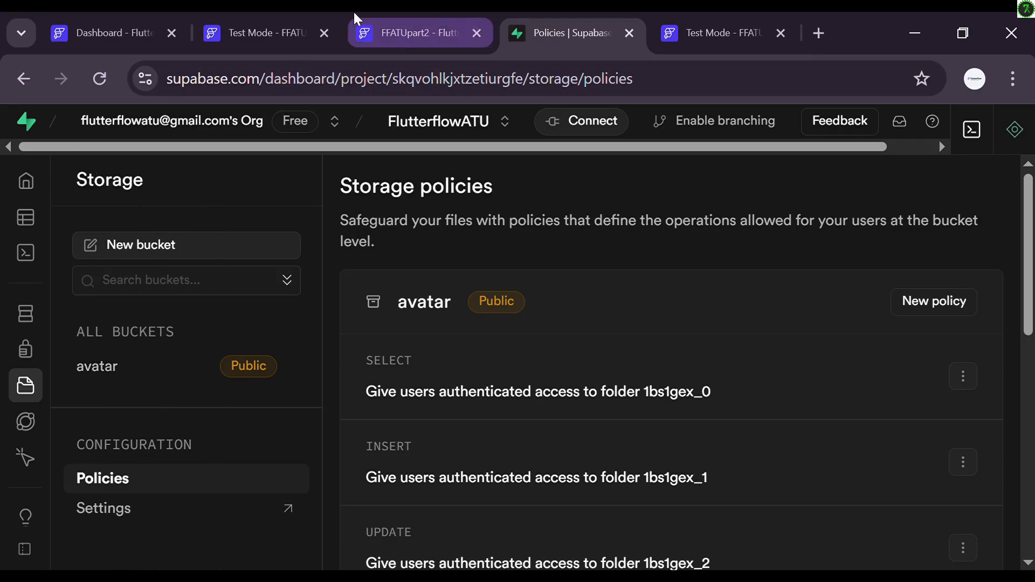
pyautogui.click(394, 19)
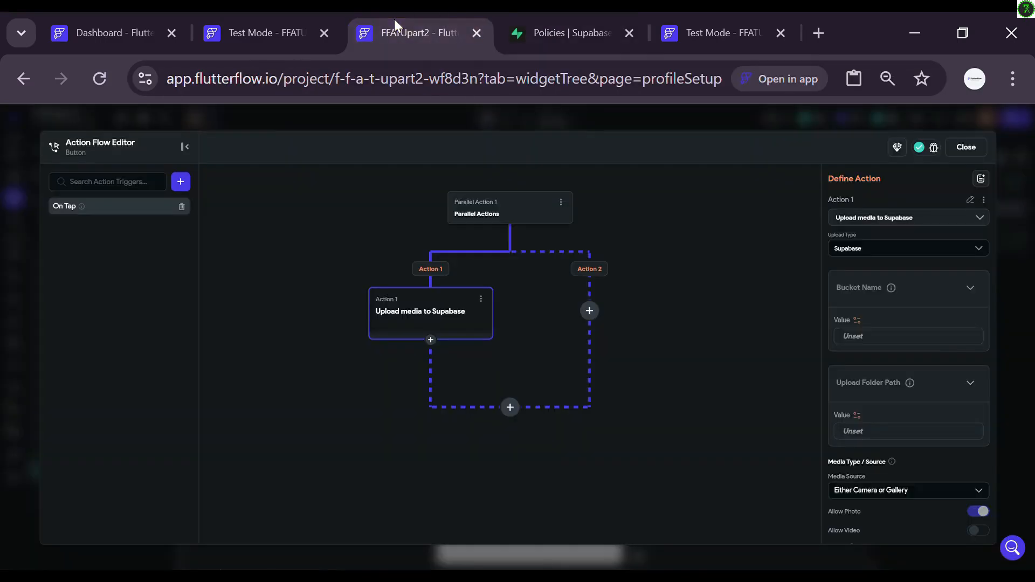
# Step: Set the bucket name to 'avatar' and the upload folder path to 'uploads'
pyautogui.click(921, 345)
pyautogui.write('avatar')
pyautogui.click(559, 25)
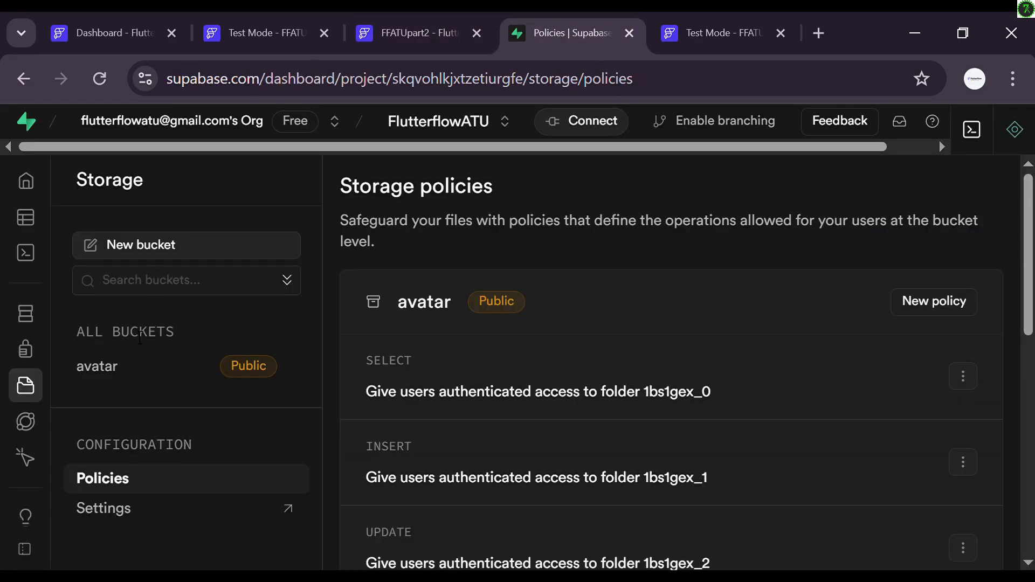
pyautogui.click(93, 366)
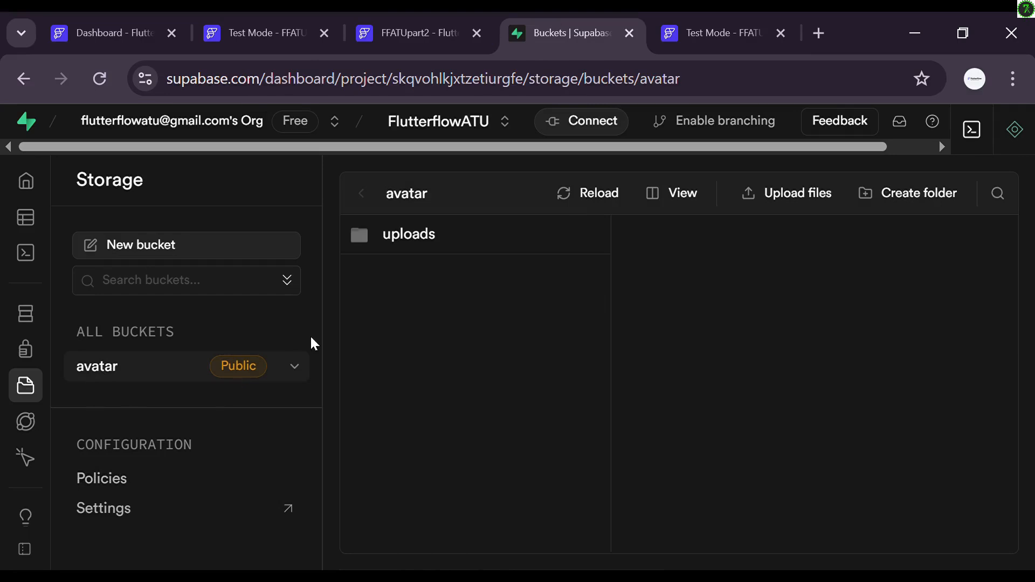
pyautogui.click(416, 43)
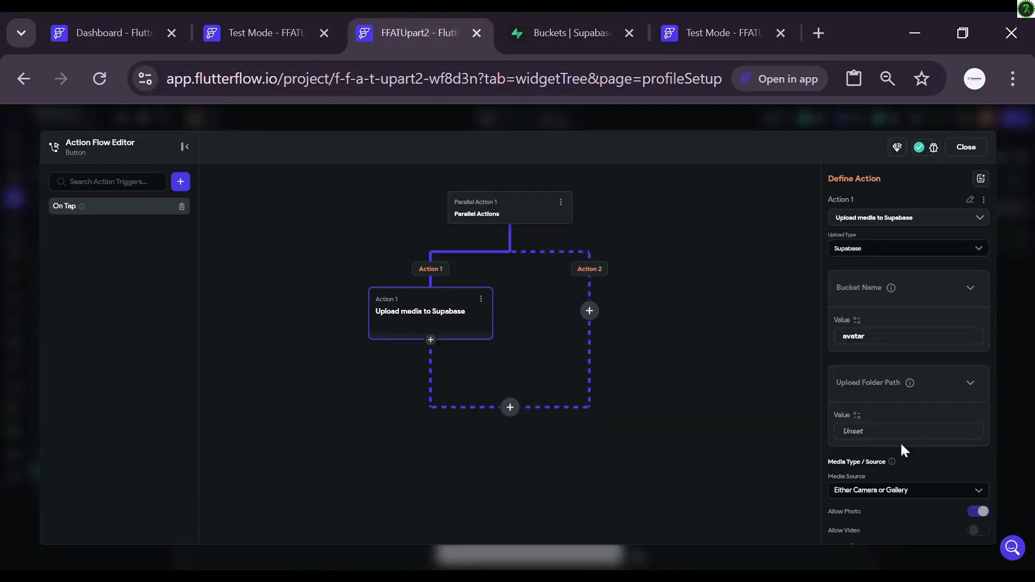
pyautogui.write('uploasd')
pyautogui.press('BackSpace')
pyautogui.press('BackSpace')
pyautogui.write('ds')
pyautogui.scroll(-3, 942, 464)
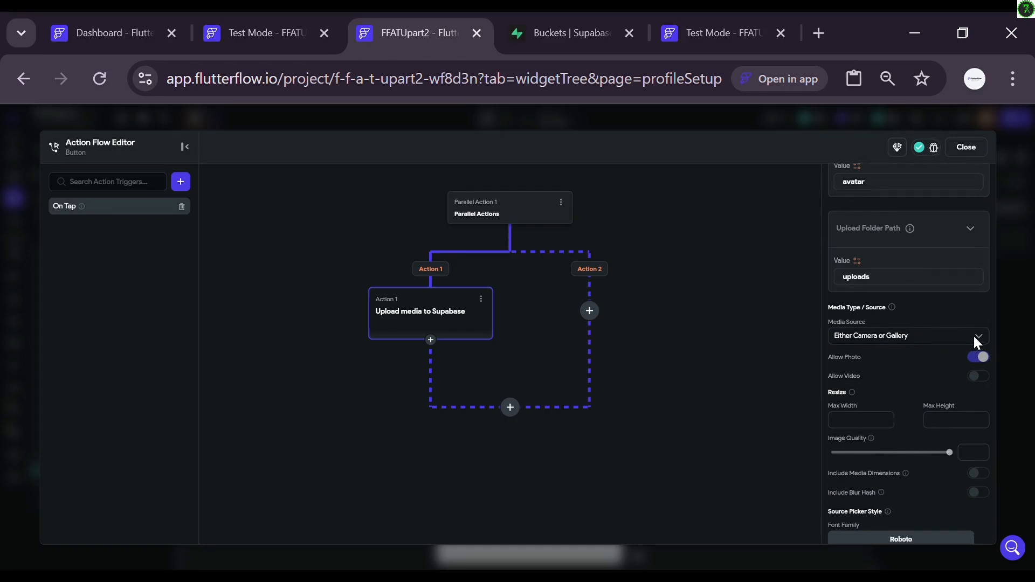
# Step: Set the media source to Uploaded Media with Uploaded Local File 1 as the file
pyautogui.click(975, 338)
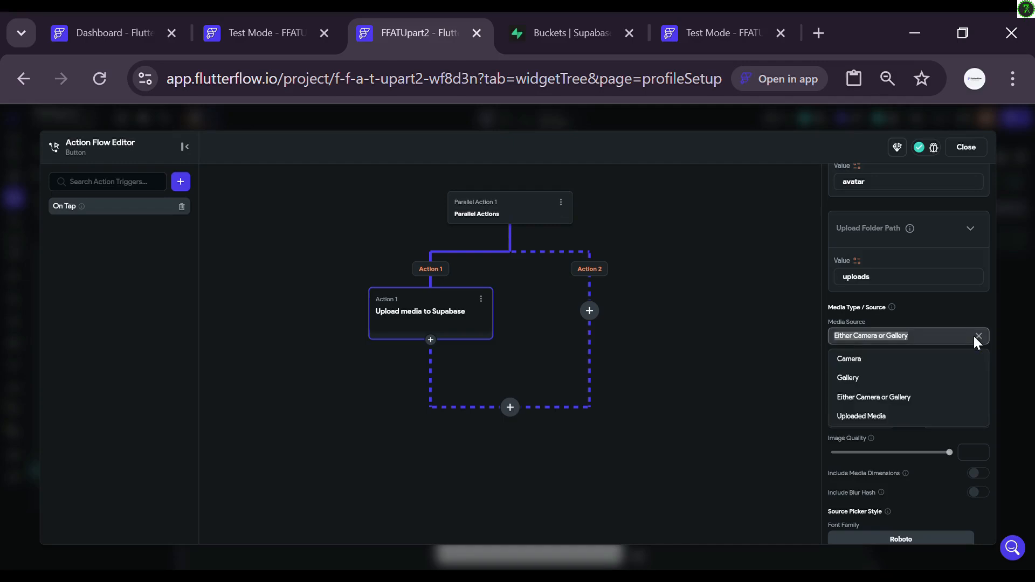
pyautogui.click(893, 418)
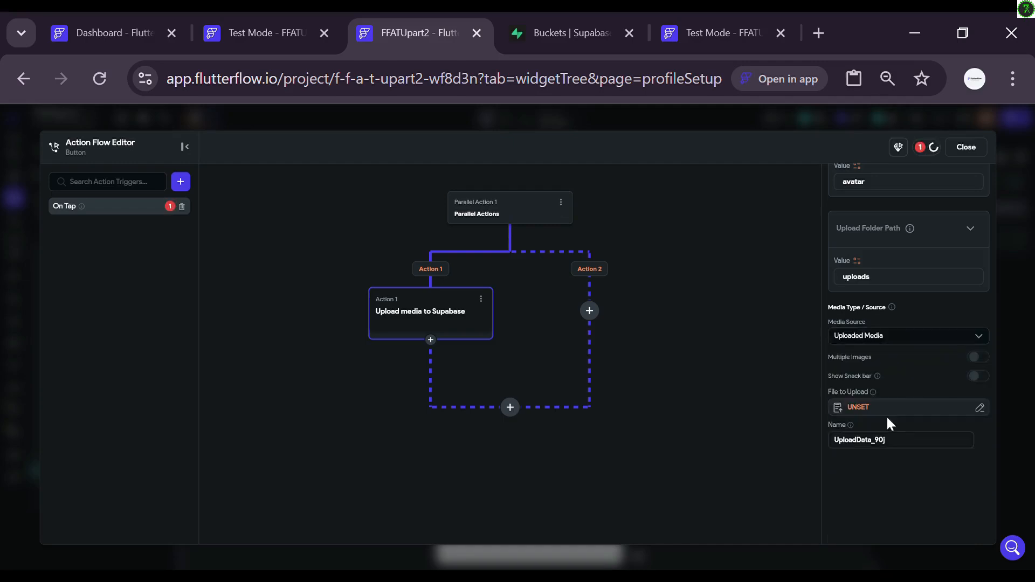
pyautogui.click(886, 413)
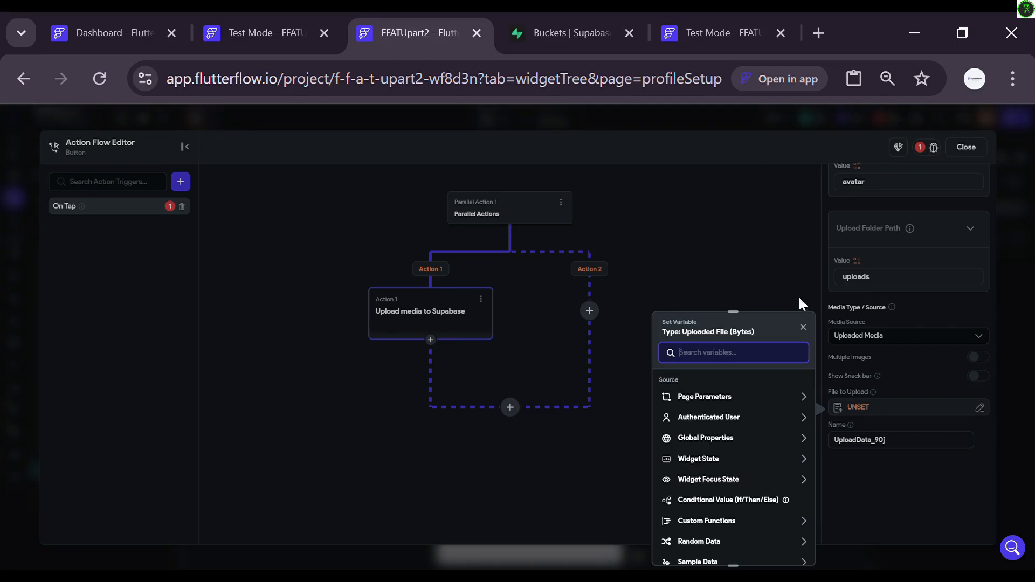
pyautogui.click(767, 251)
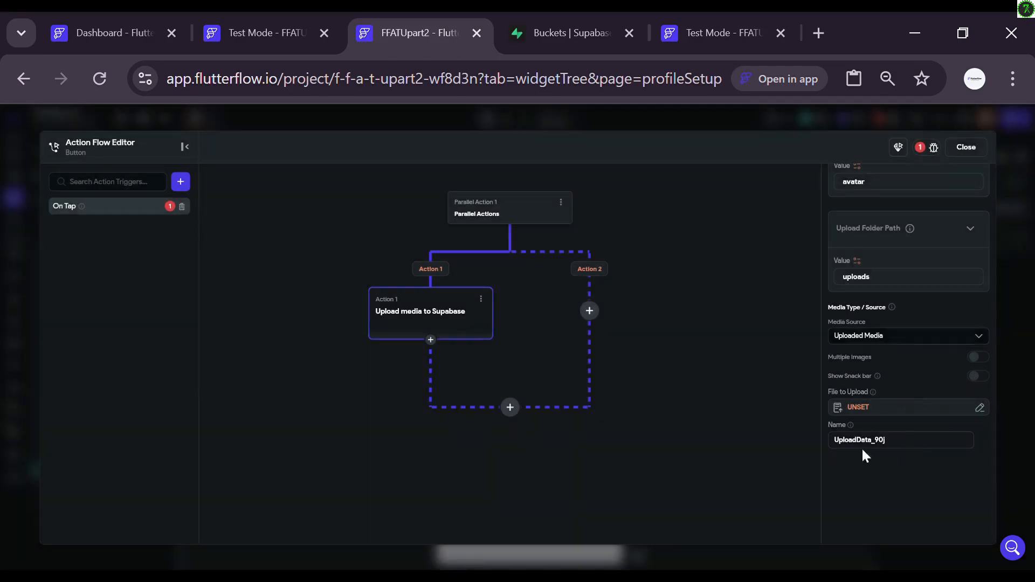
pyautogui.click(859, 408)
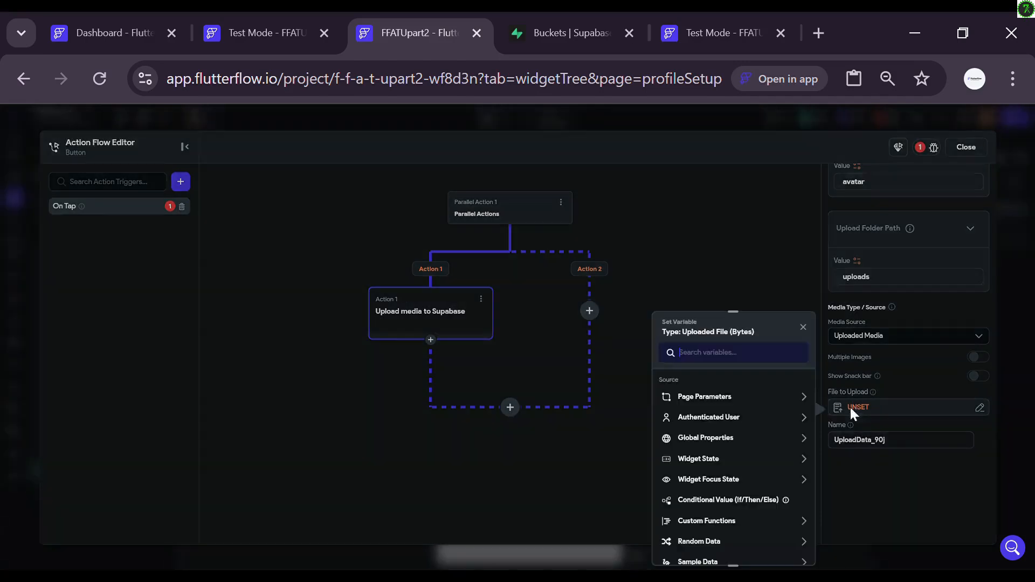
pyautogui.click(700, 459)
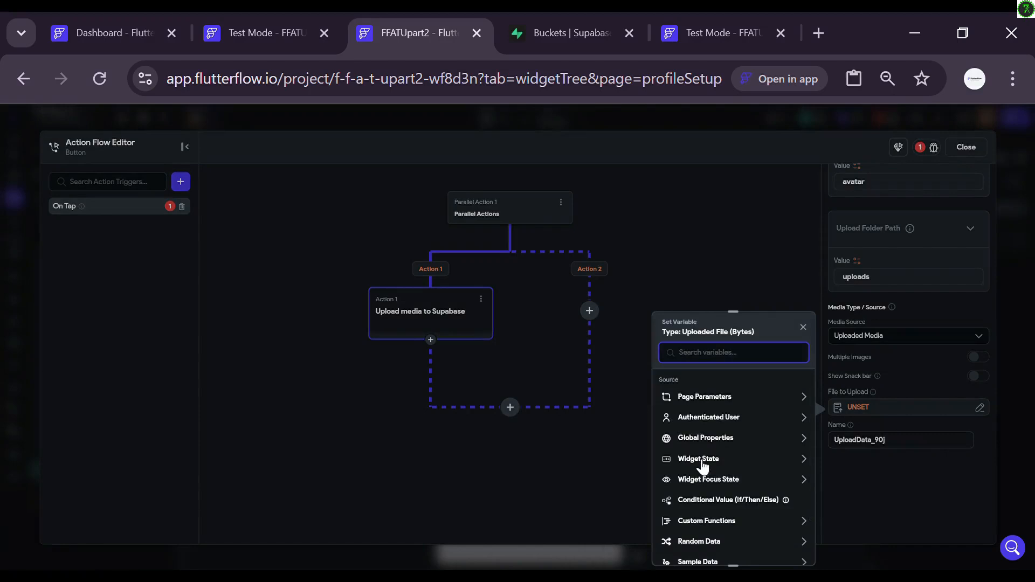
pyautogui.scroll(-1, 701, 464)
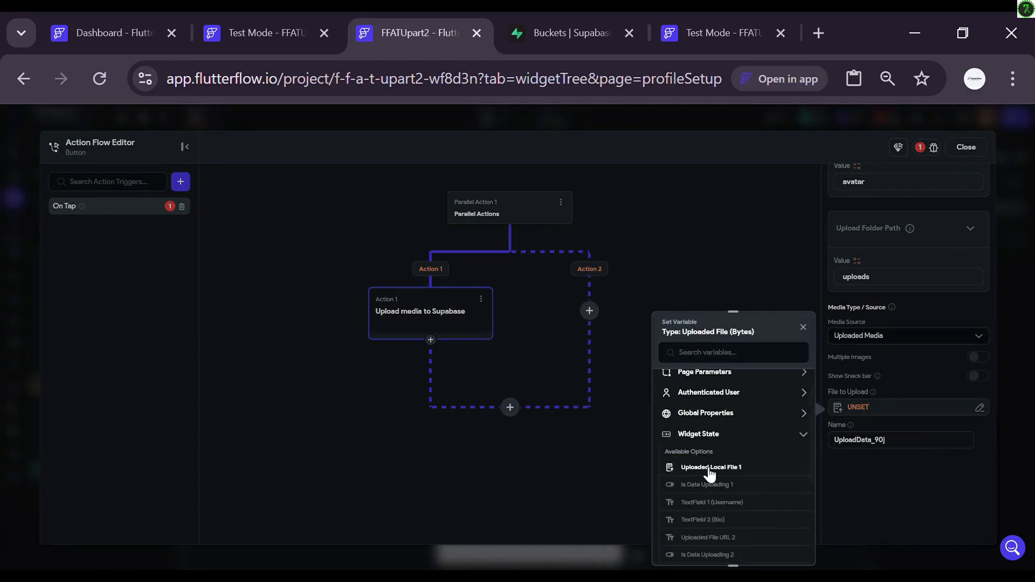
pyautogui.click(711, 467)
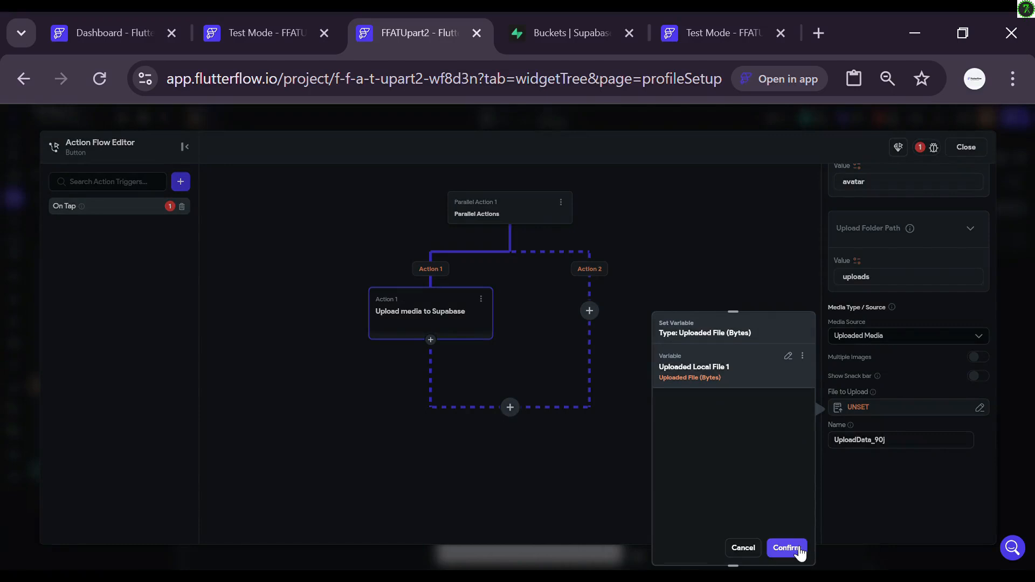
pyautogui.click(799, 551)
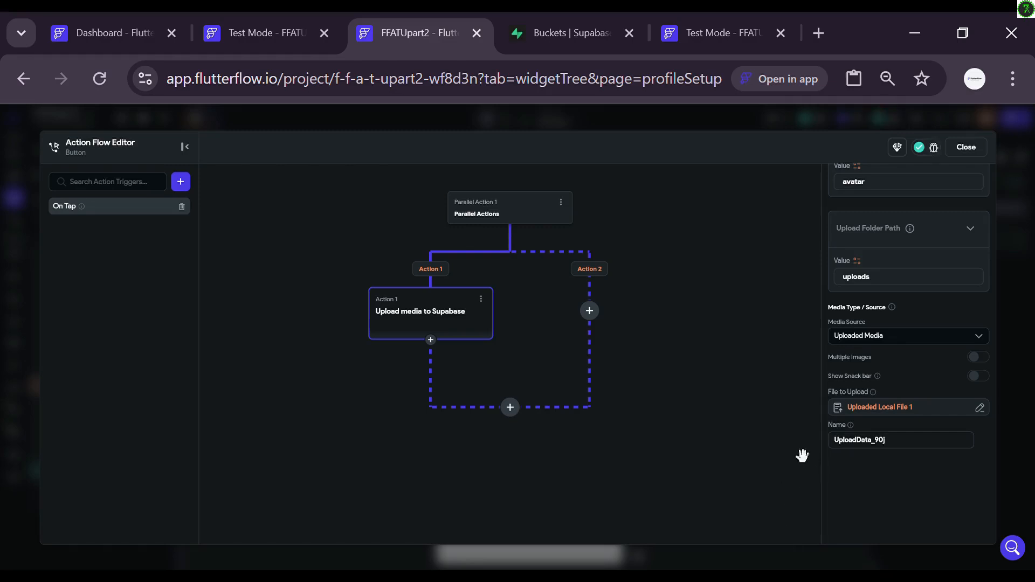
# Step: Add a Supabase Insert Row action after the avatar upload, then view the Supabase dashboard
pyautogui.scroll(3, 700, 372)
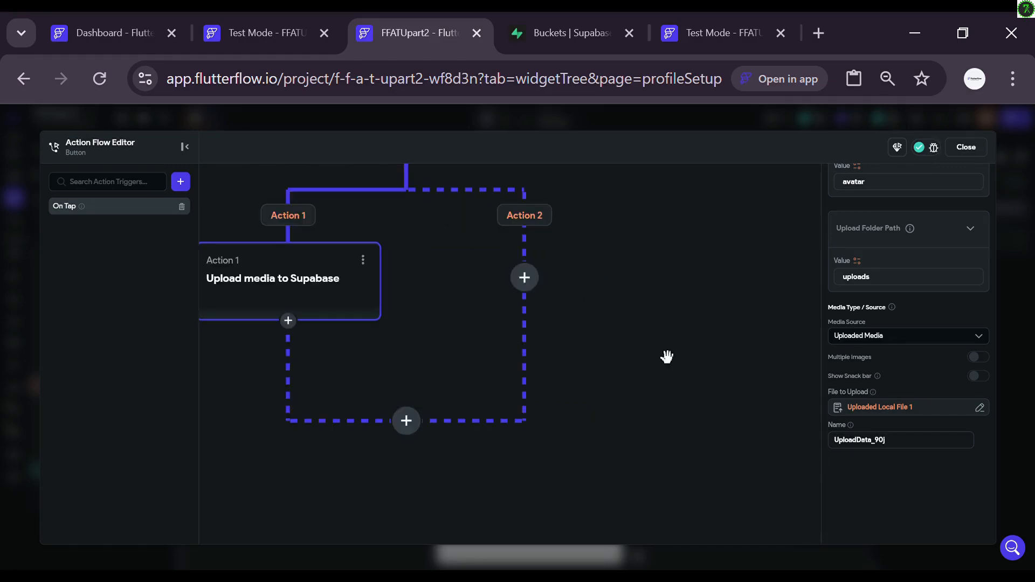
pyautogui.scroll(-2, 673, 358)
pyautogui.moveTo(667, 328); pyautogui.dragTo(724, 379)
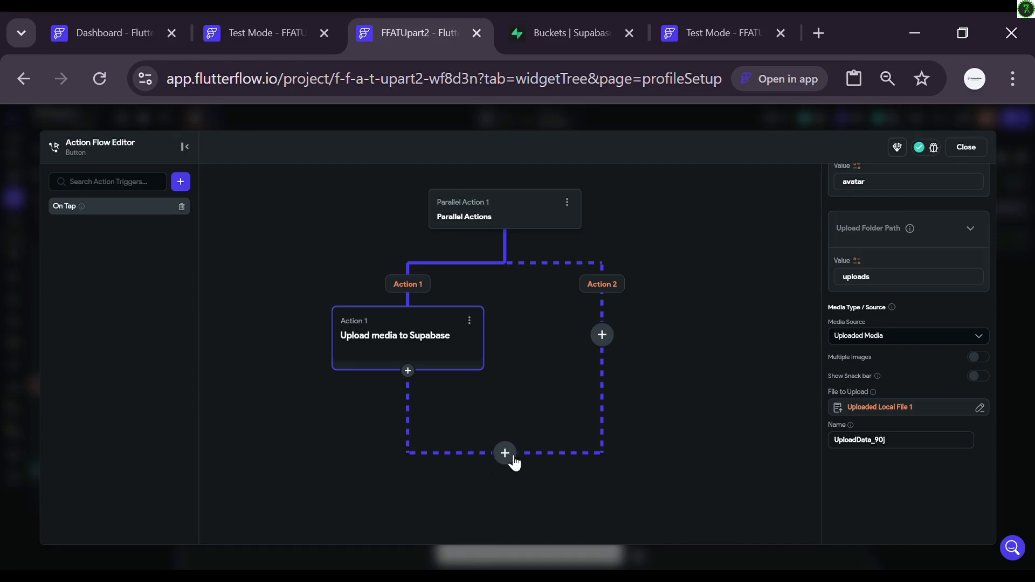
pyautogui.click(509, 455)
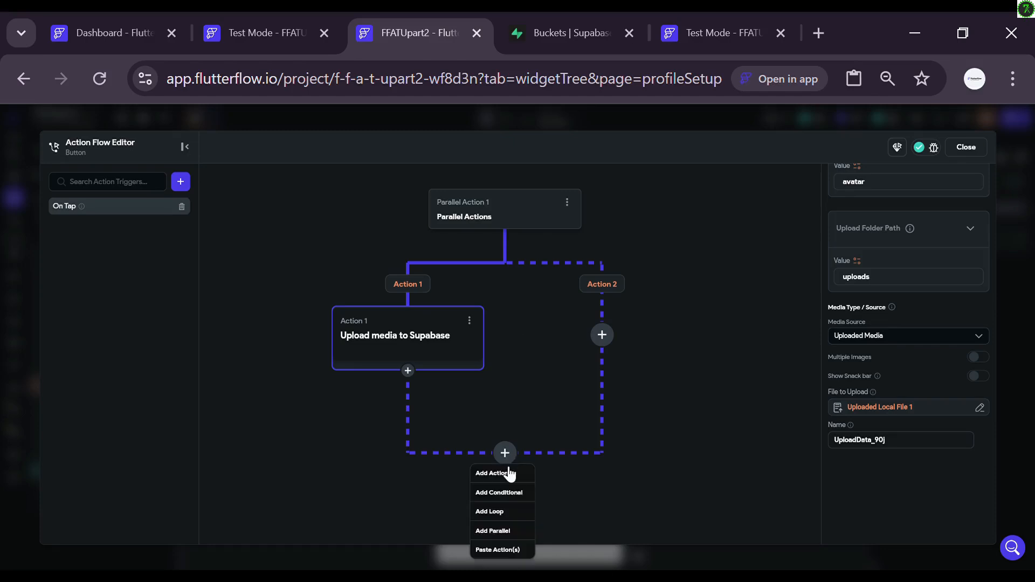
pyautogui.click(509, 475)
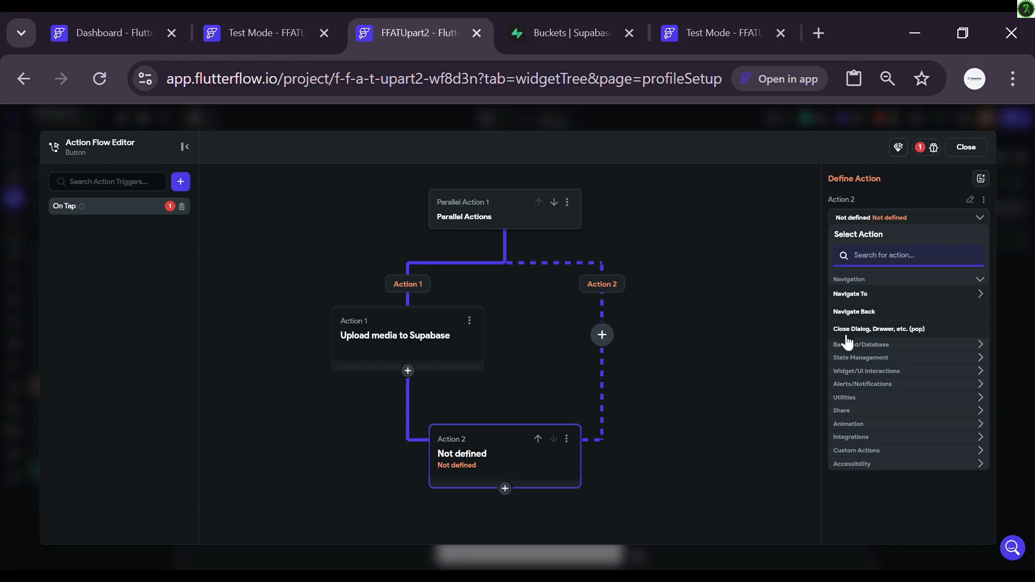
pyautogui.click(855, 347)
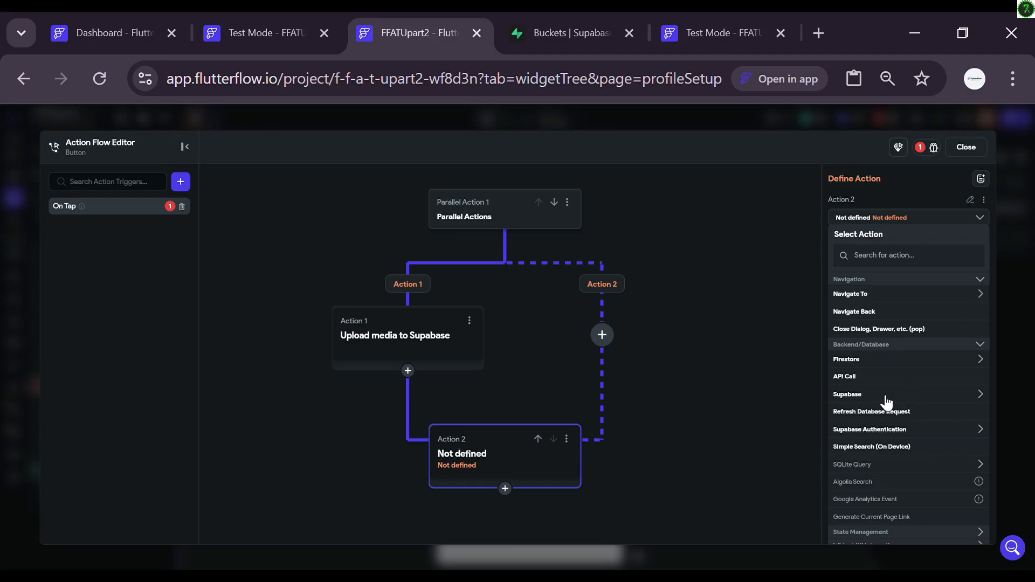
pyautogui.click(885, 399)
pyautogui.scroll(-1, 885, 402)
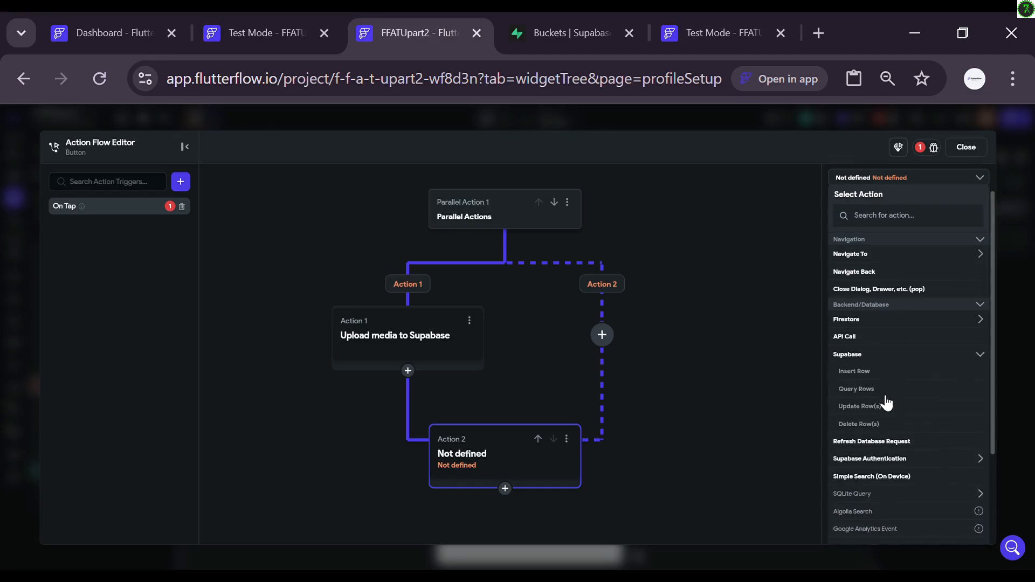
pyautogui.click(855, 374)
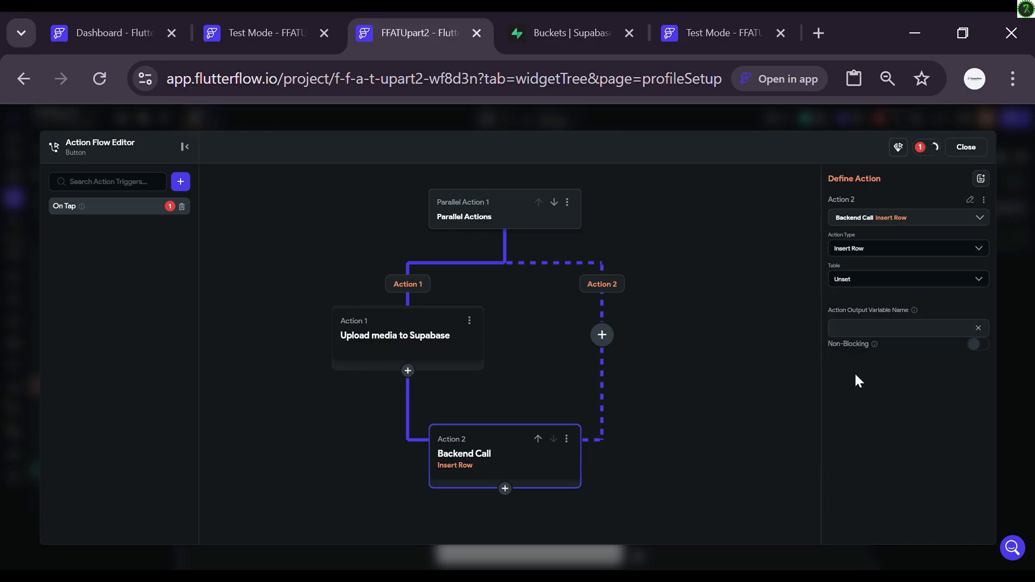
pyautogui.click(531, 32)
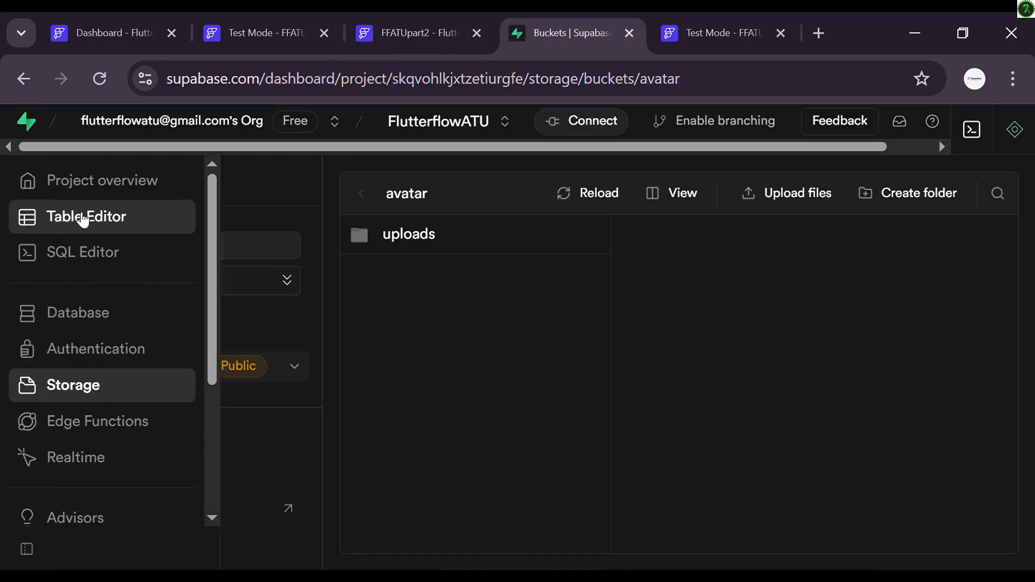
# Step: Check the columns of the empty profile table in Supabase's Table Editor, then return to FlutterFlow
pyautogui.click(82, 219)
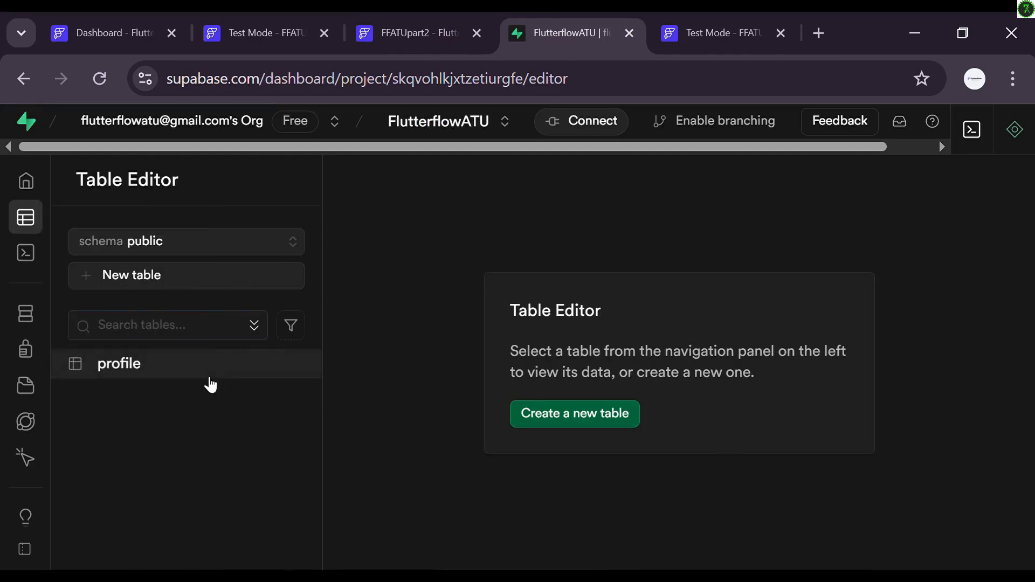
pyautogui.click(210, 377)
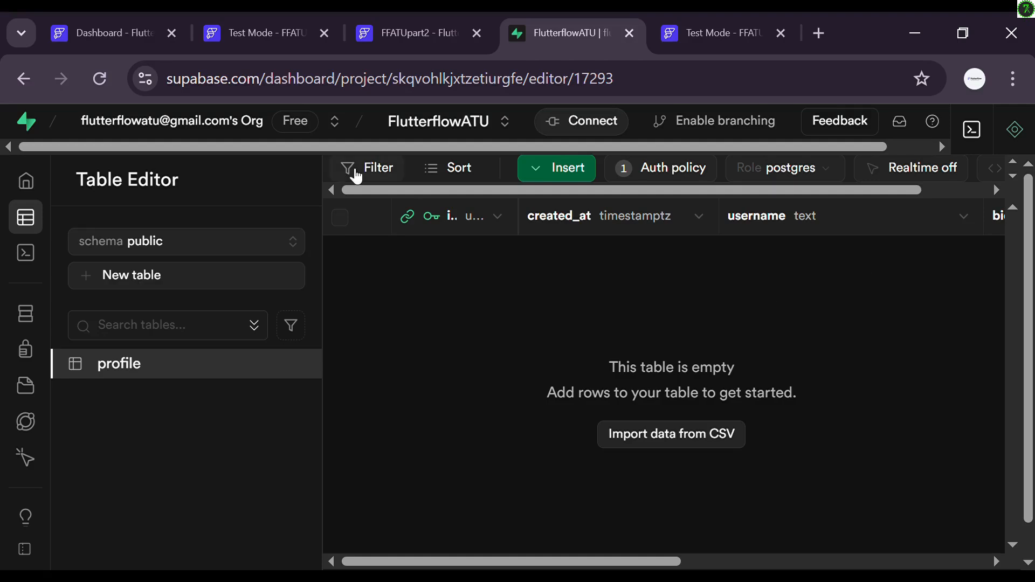
pyautogui.click(412, 38)
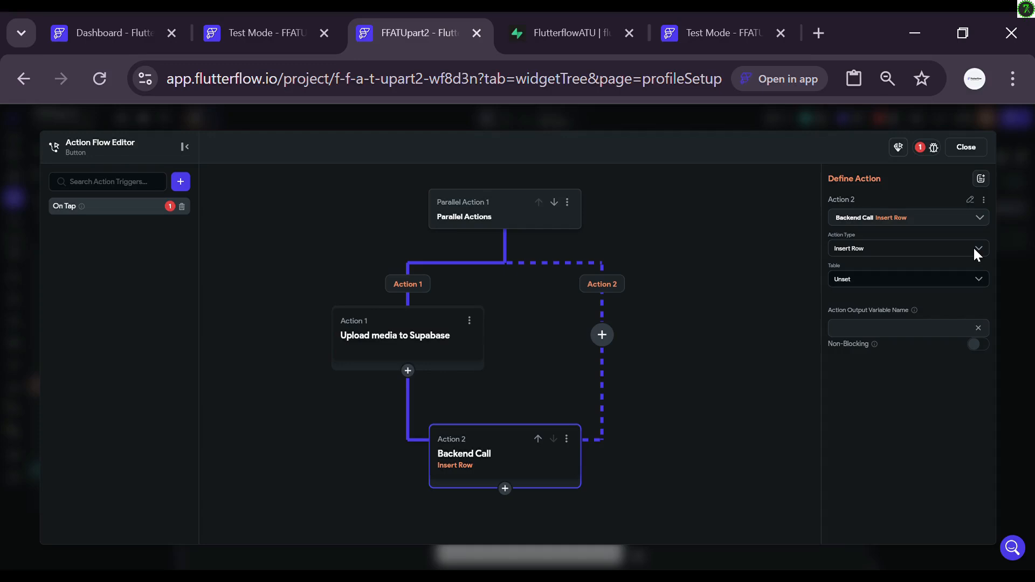
# Step: Point the Insert Row action at the profile table
pyautogui.click(971, 277)
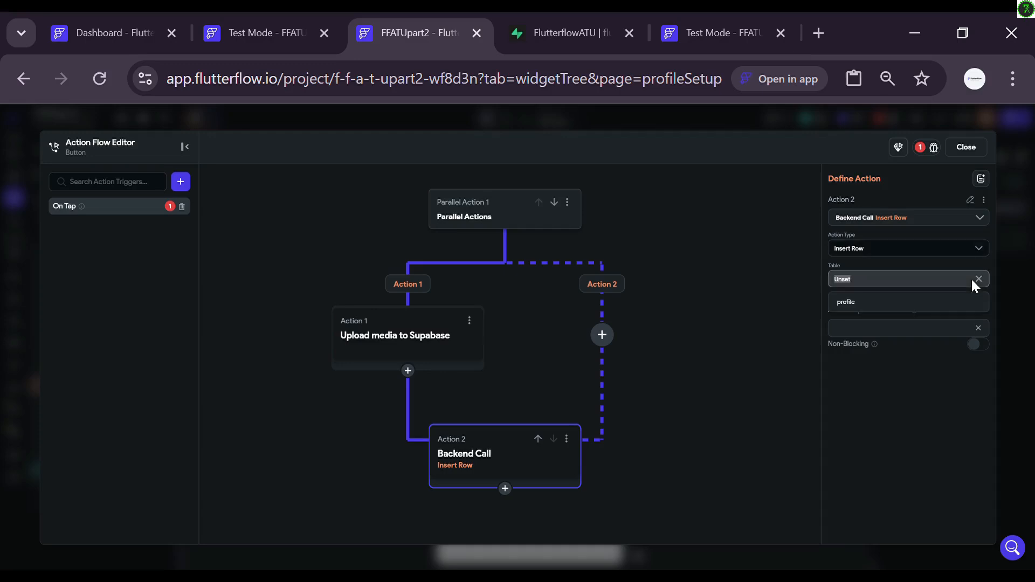
pyautogui.click(915, 309)
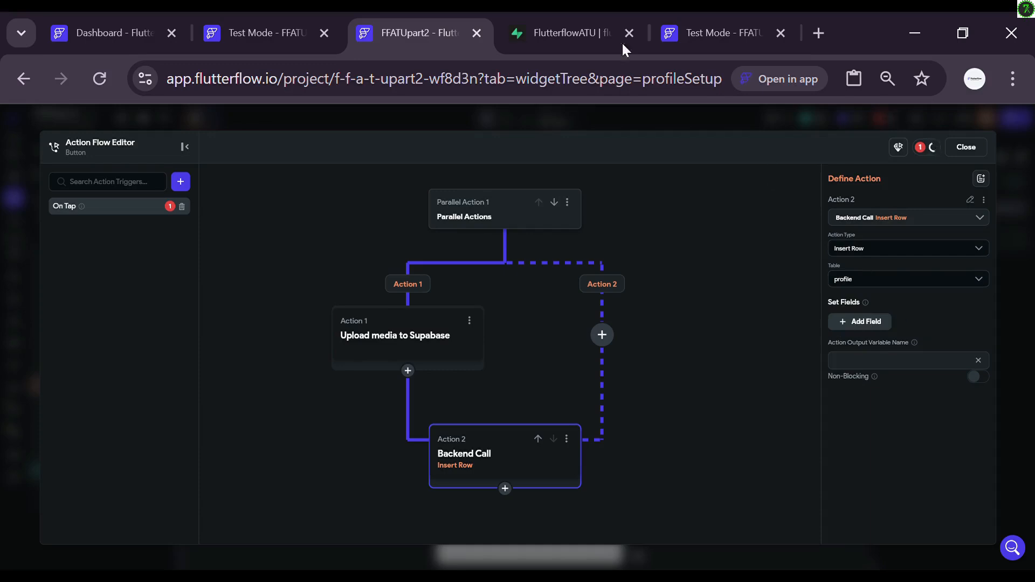
pyautogui.click(601, 22)
pyautogui.moveTo(600, 21); pyautogui.dragTo(450, 25)
pyautogui.hotkey('ctrl', 'w')
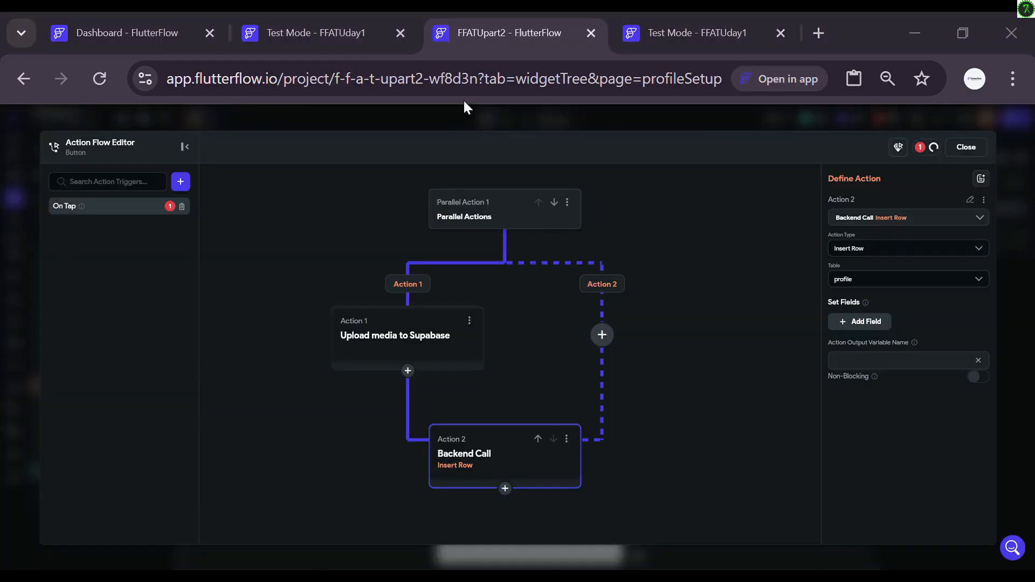
pyautogui.hotkey('ctrl', 'shift', 't')
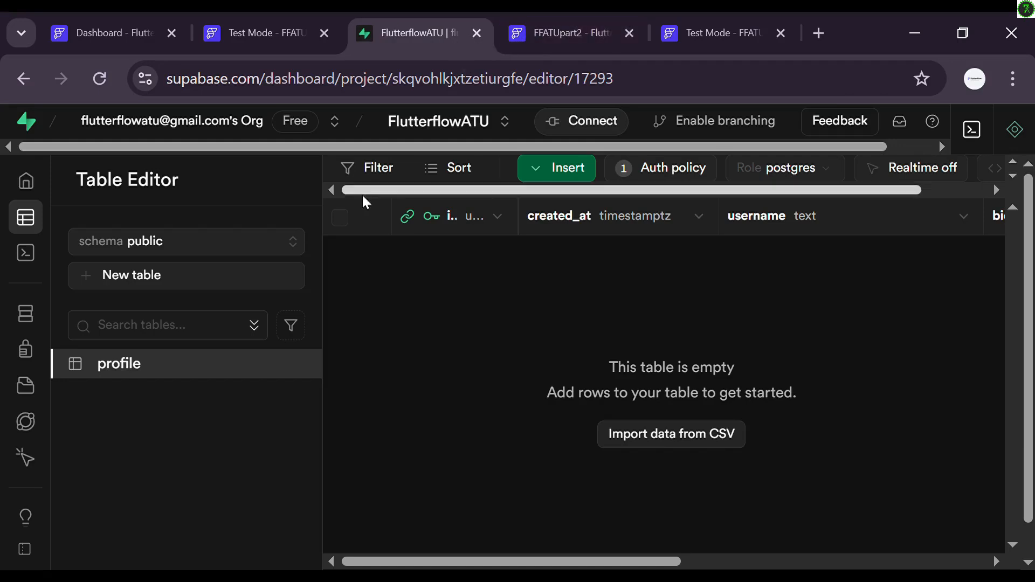
pyautogui.click(560, 16)
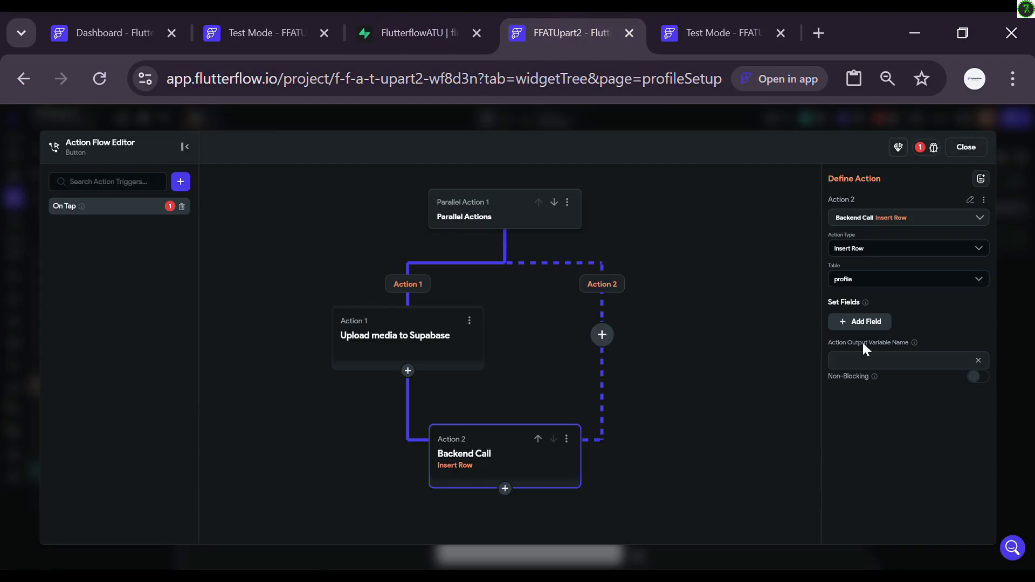
# Step: Add an id field to the insert, filled with the authenticated user's User ID
pyautogui.click(873, 322)
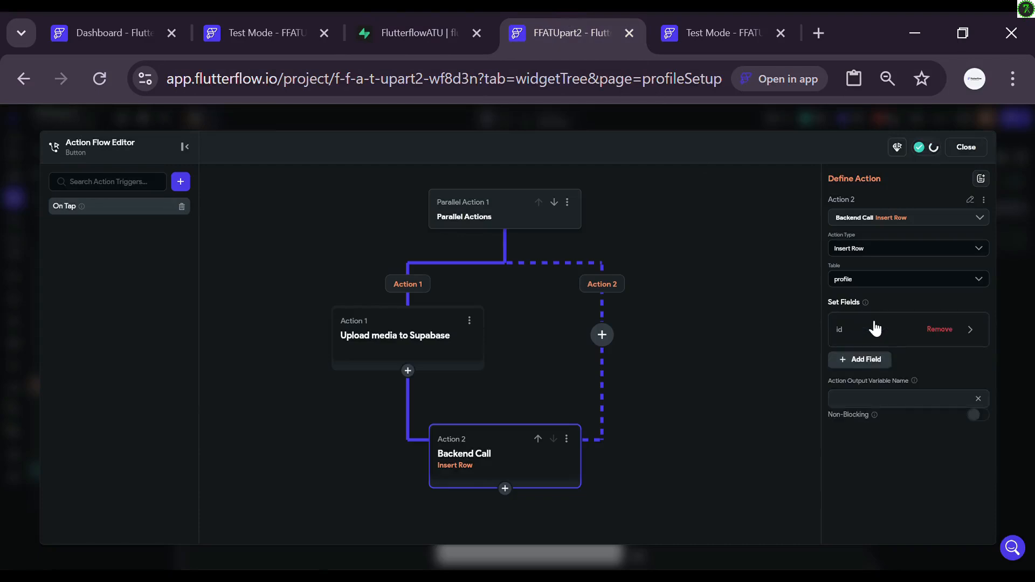
pyautogui.click(900, 335)
pyautogui.scroll(-1, 889, 432)
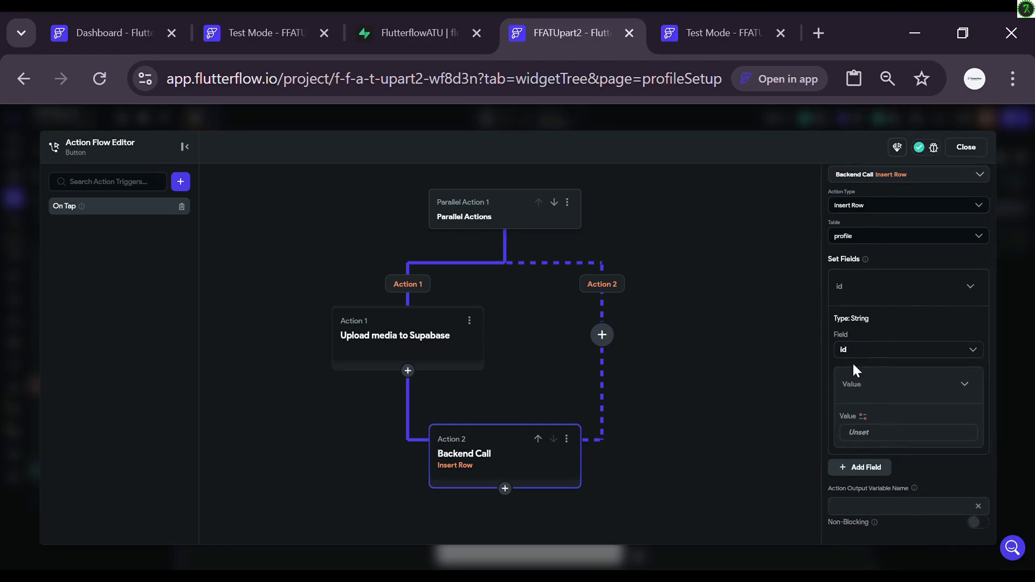
pyautogui.click(861, 417)
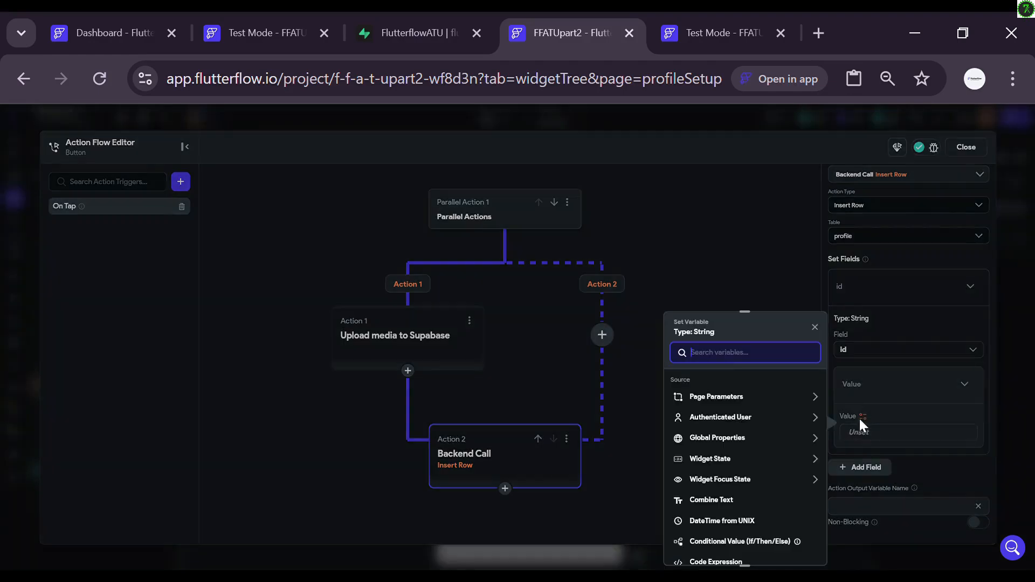
pyautogui.click(743, 420)
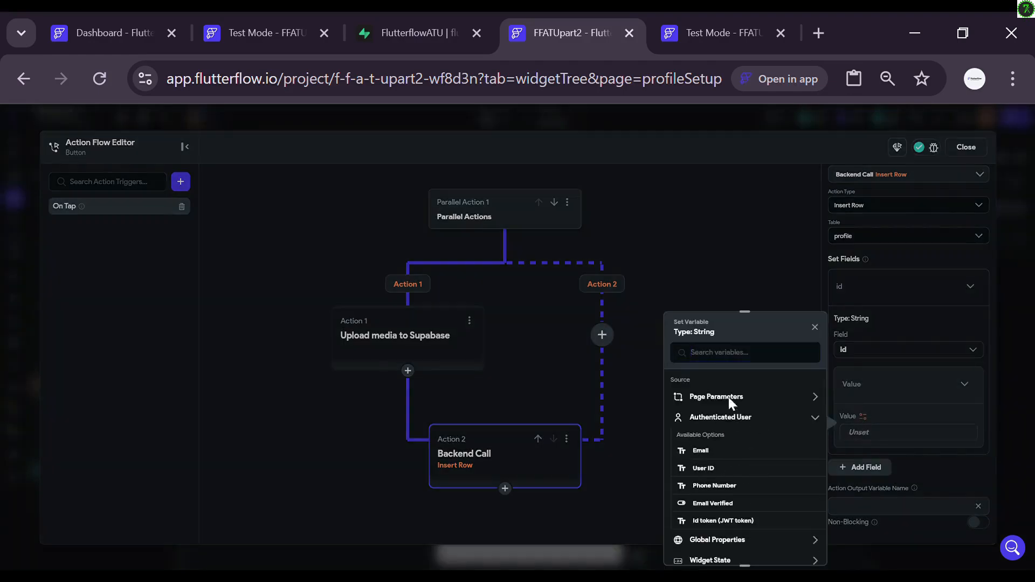
pyautogui.click(713, 470)
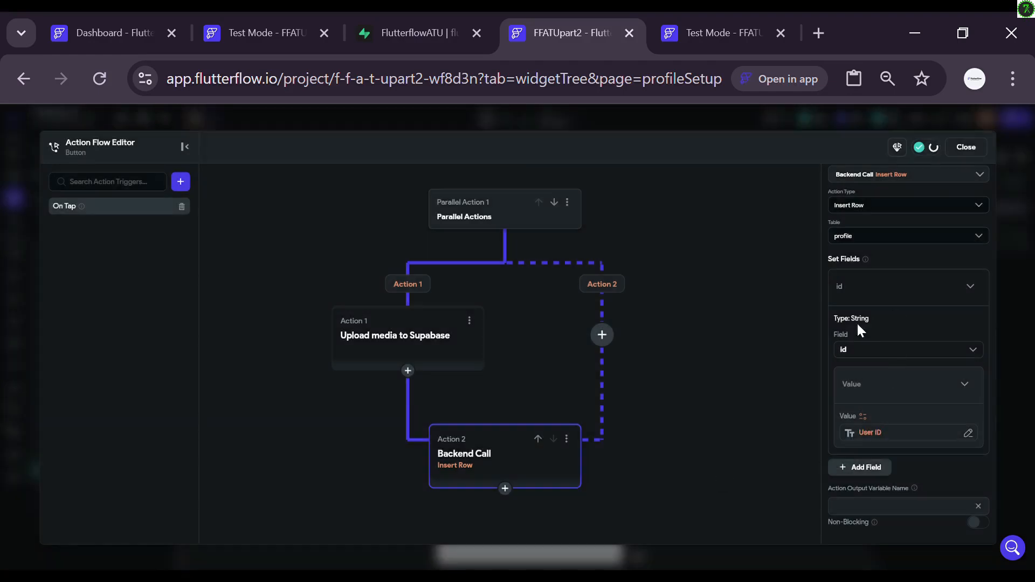
pyautogui.scroll(1, 895, 290)
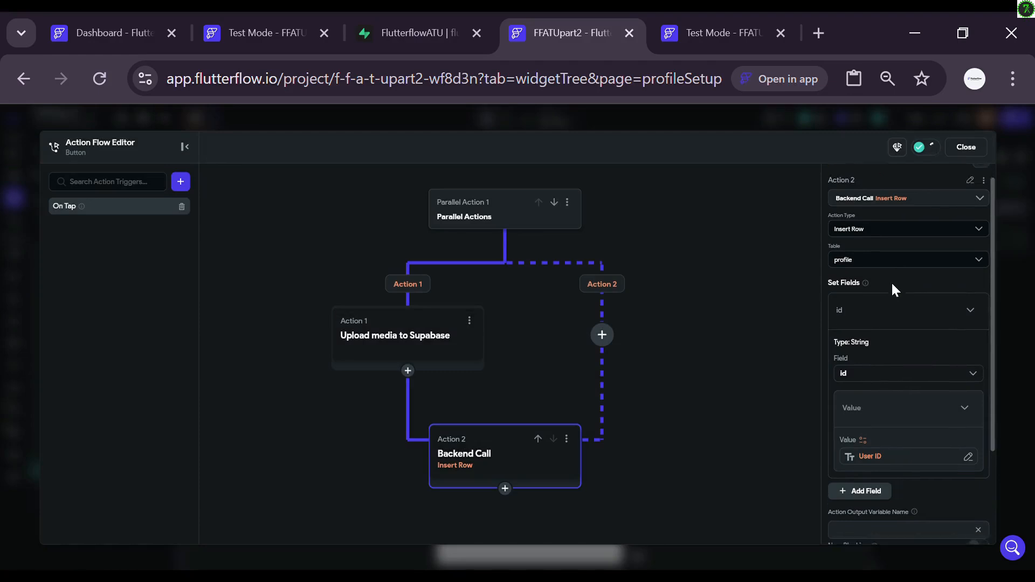
pyautogui.scroll(-2, 891, 281)
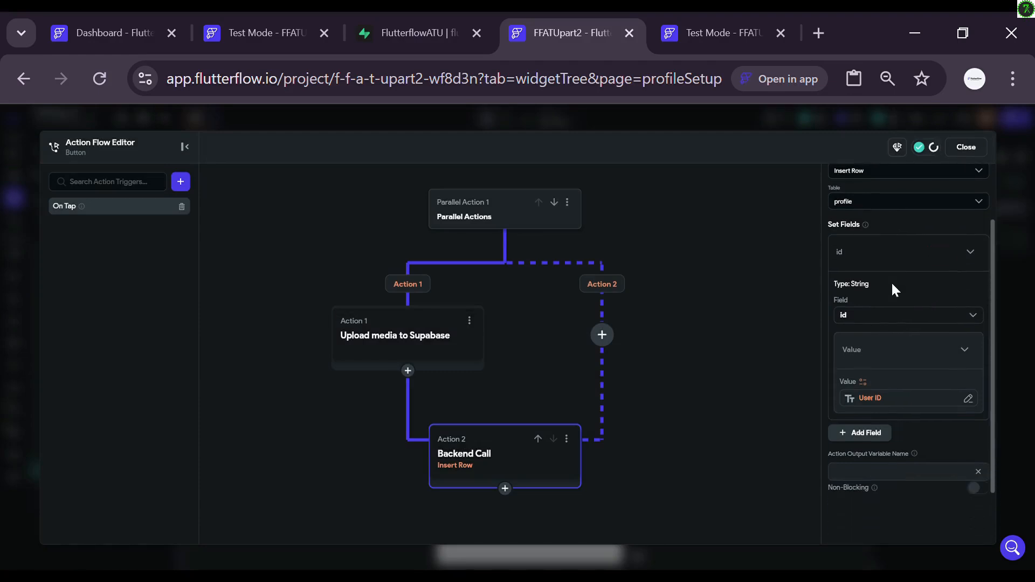
pyautogui.click(966, 350)
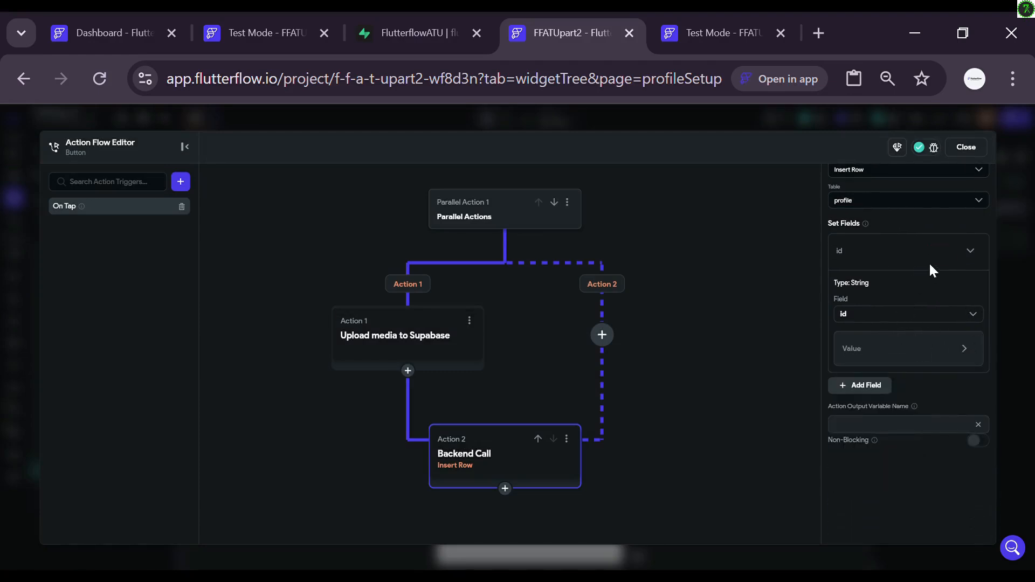
# Step: Add a created_at field set to the global Current Time
pyautogui.click(856, 385)
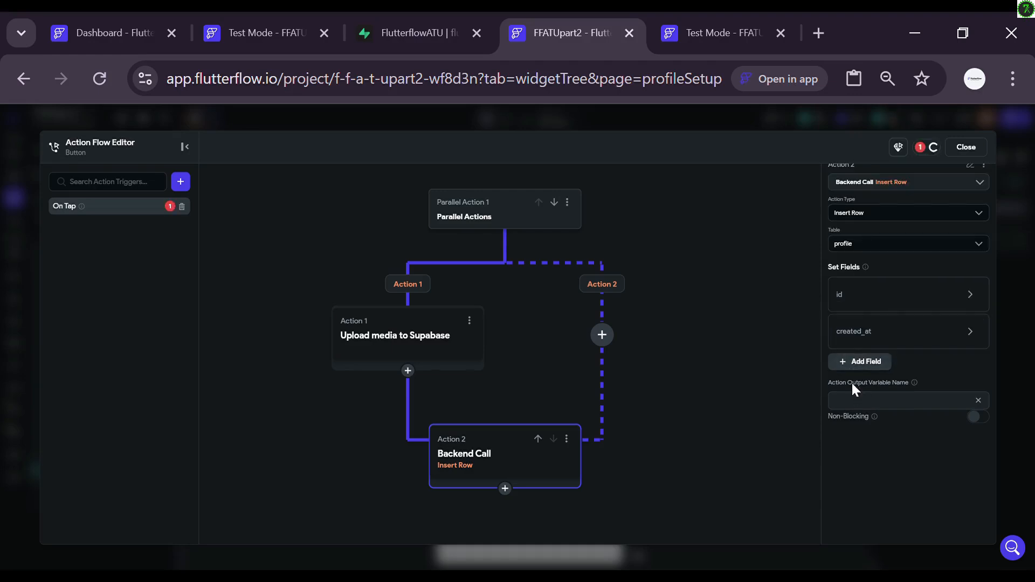
pyautogui.click(874, 332)
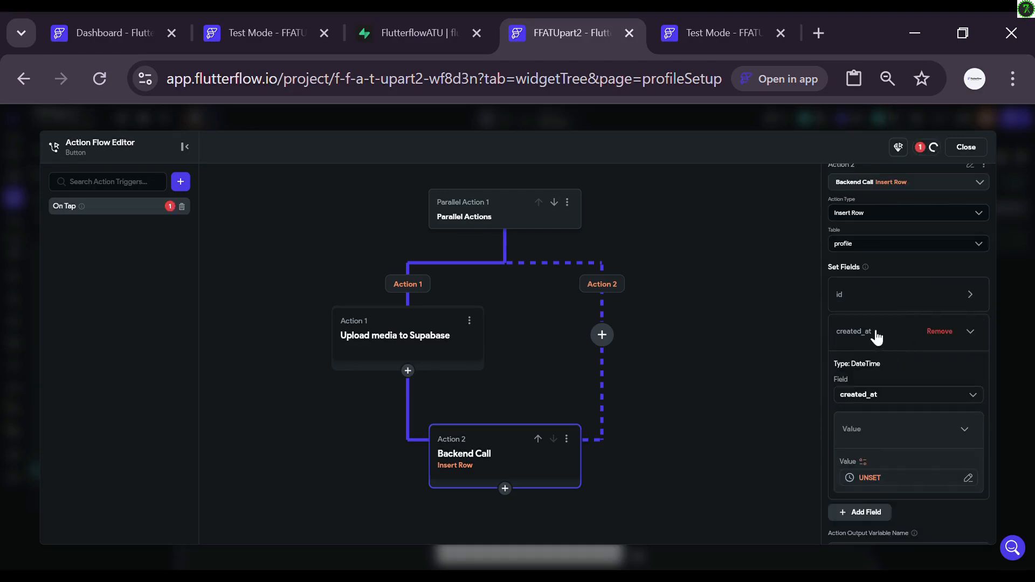
pyautogui.click(865, 477)
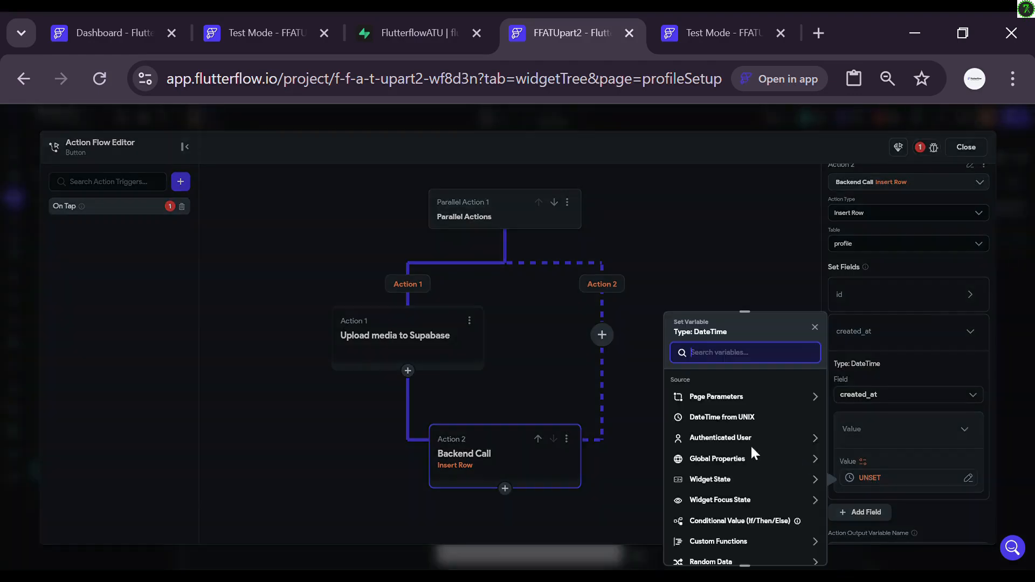
pyautogui.click(728, 459)
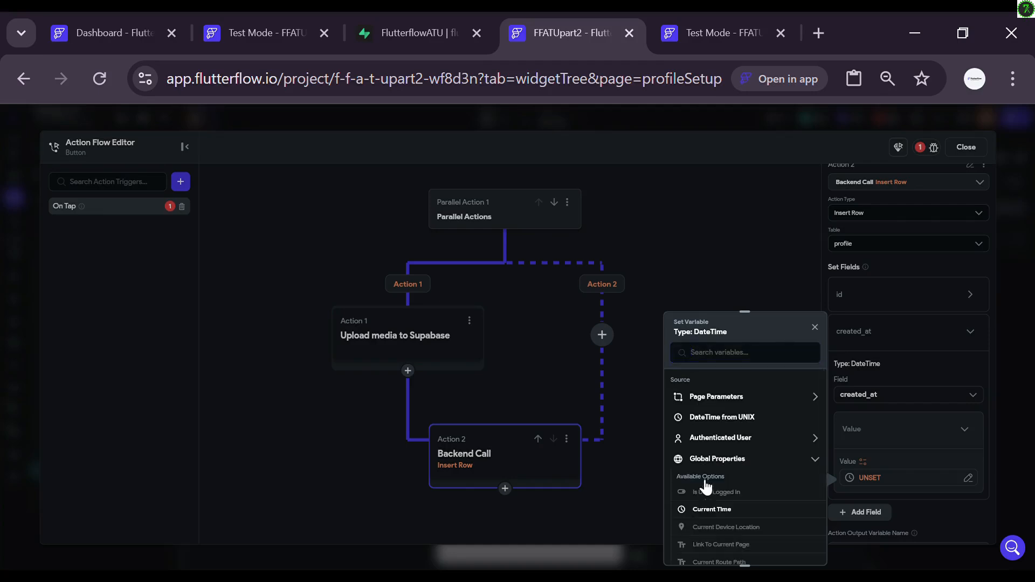
pyautogui.click(706, 511)
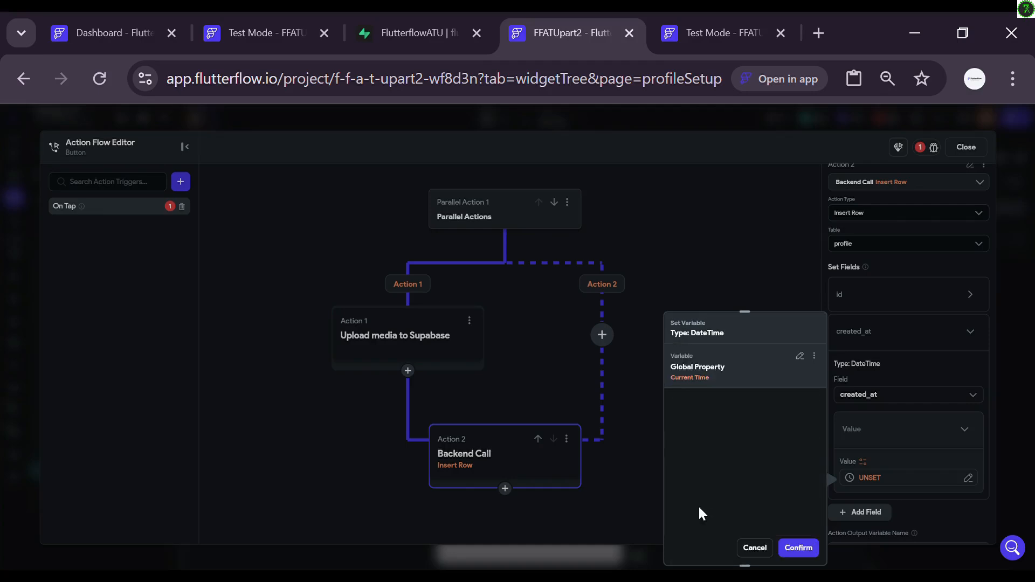
pyautogui.click(801, 548)
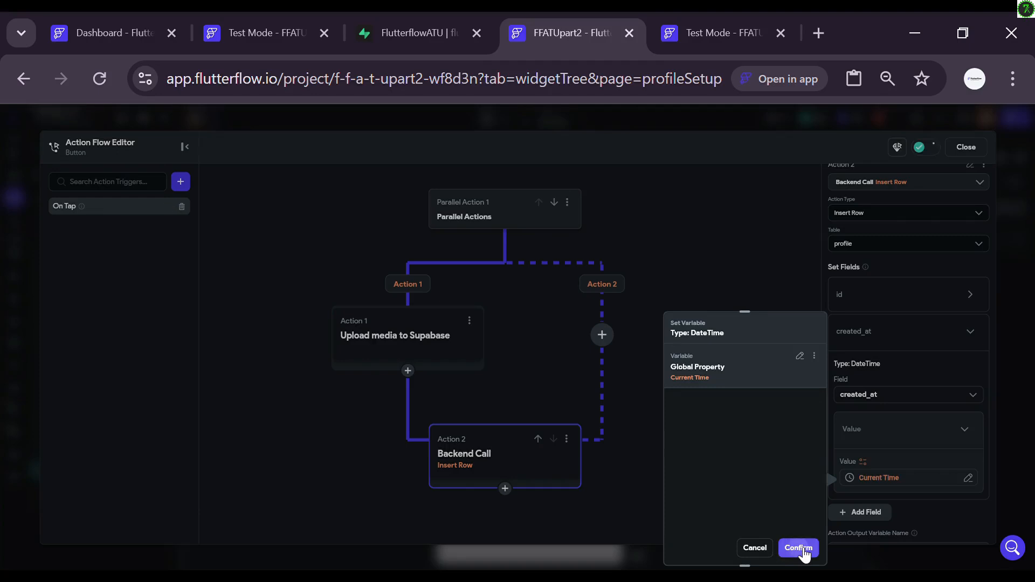
pyautogui.click(979, 334)
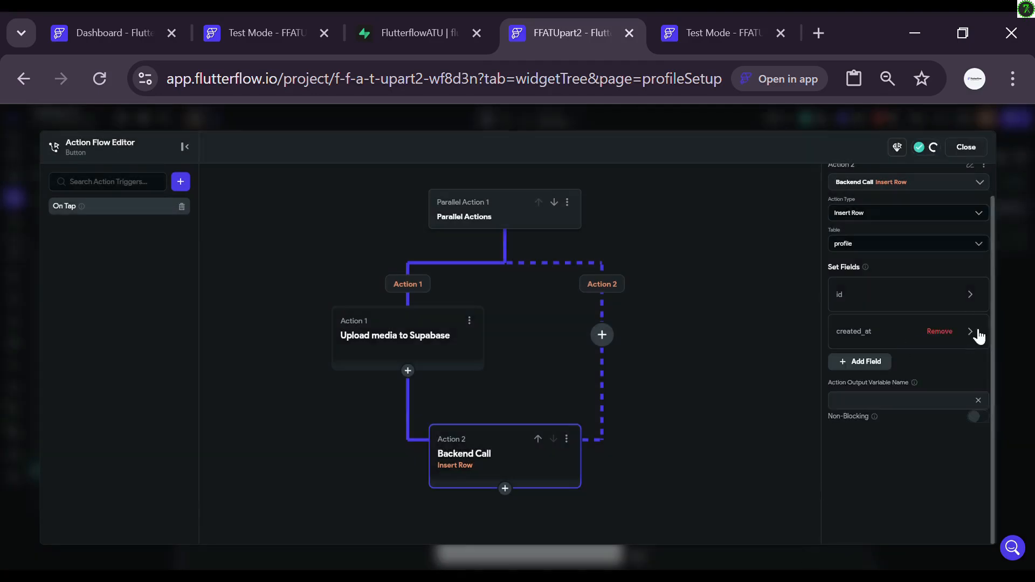
# Step: Add a username field filled from widget state TextField 1 (Username)
pyautogui.click(849, 362)
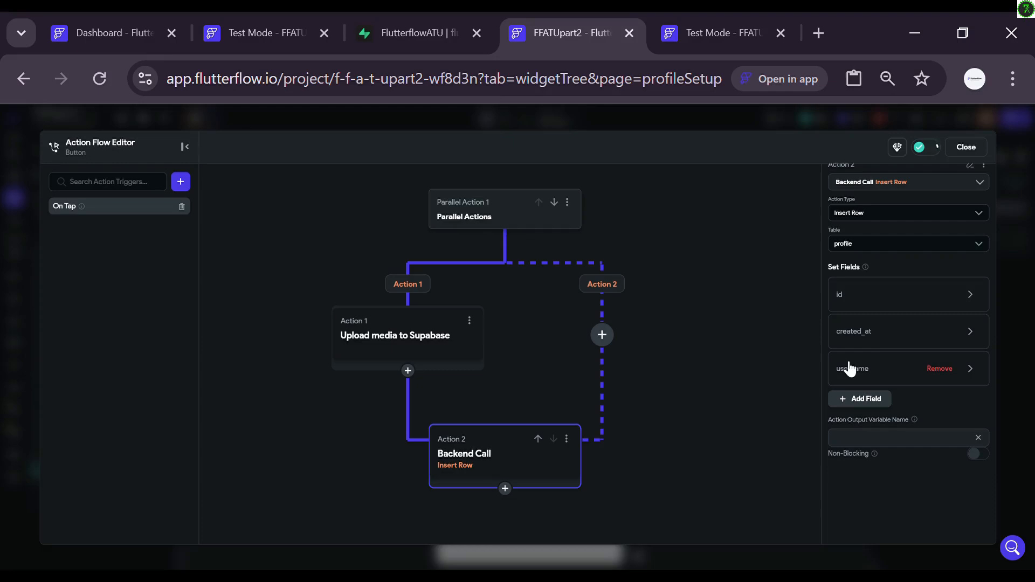
pyautogui.click(889, 370)
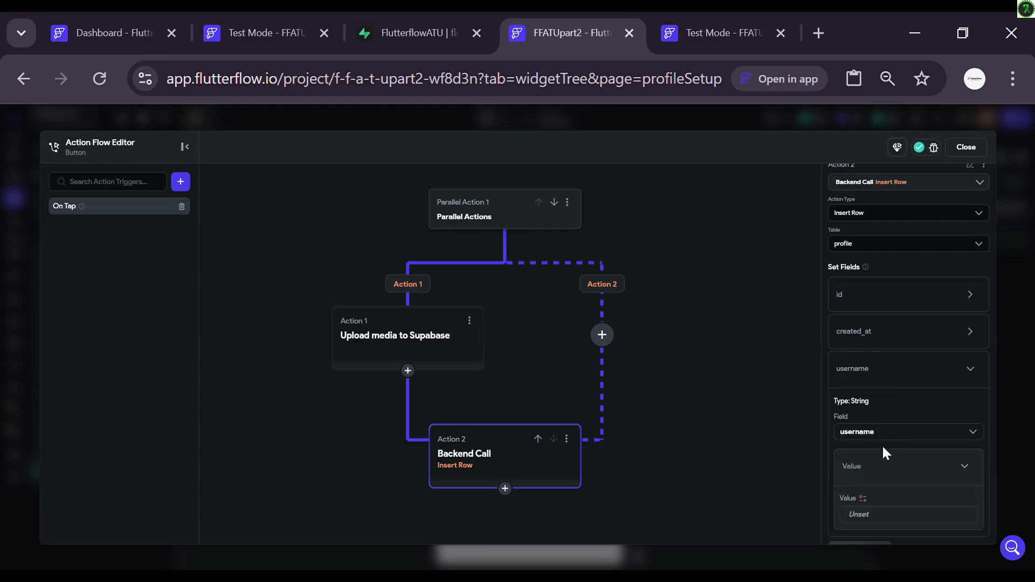
pyautogui.scroll(-1, 894, 480)
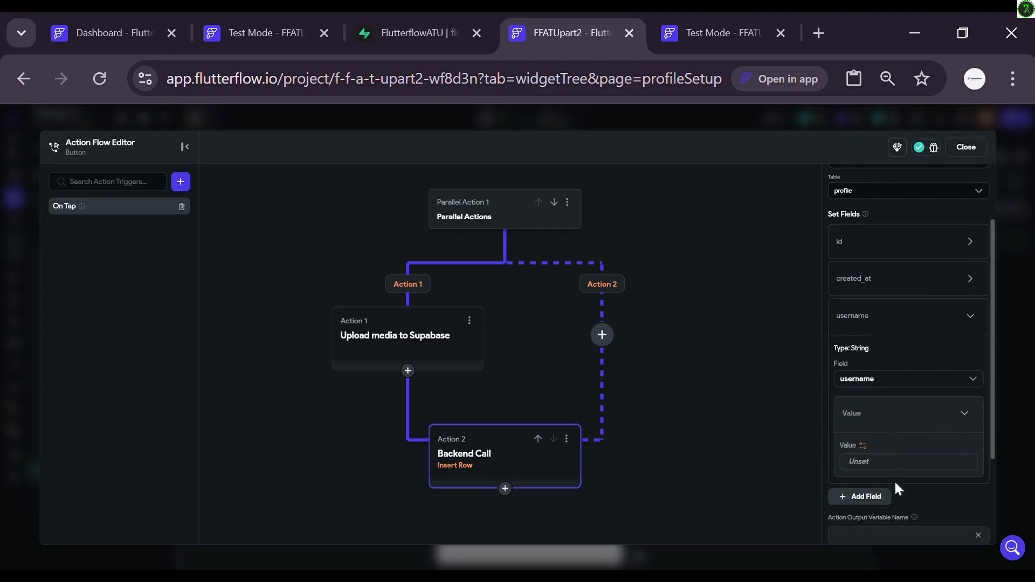
pyautogui.click(864, 448)
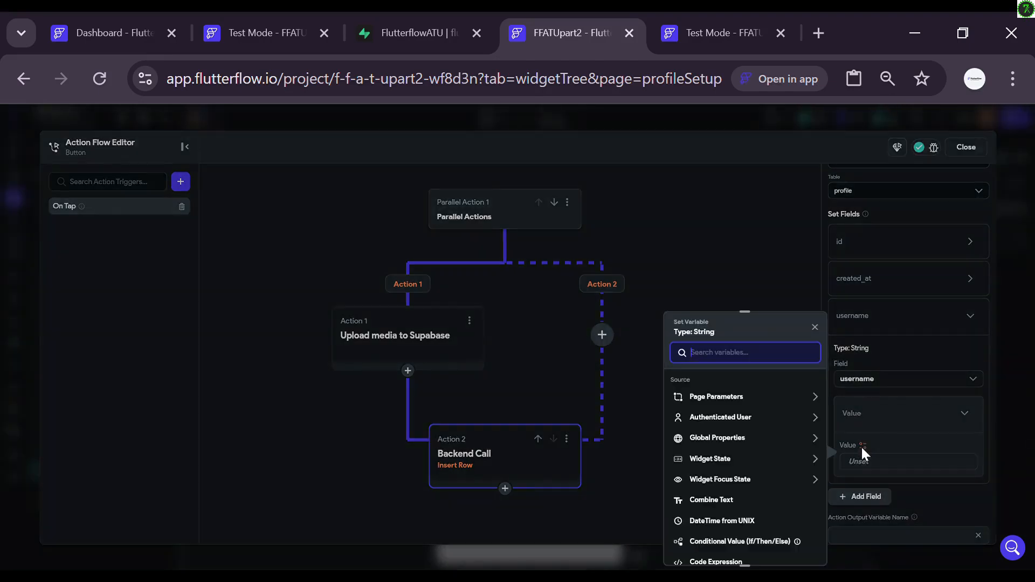
pyautogui.click(717, 463)
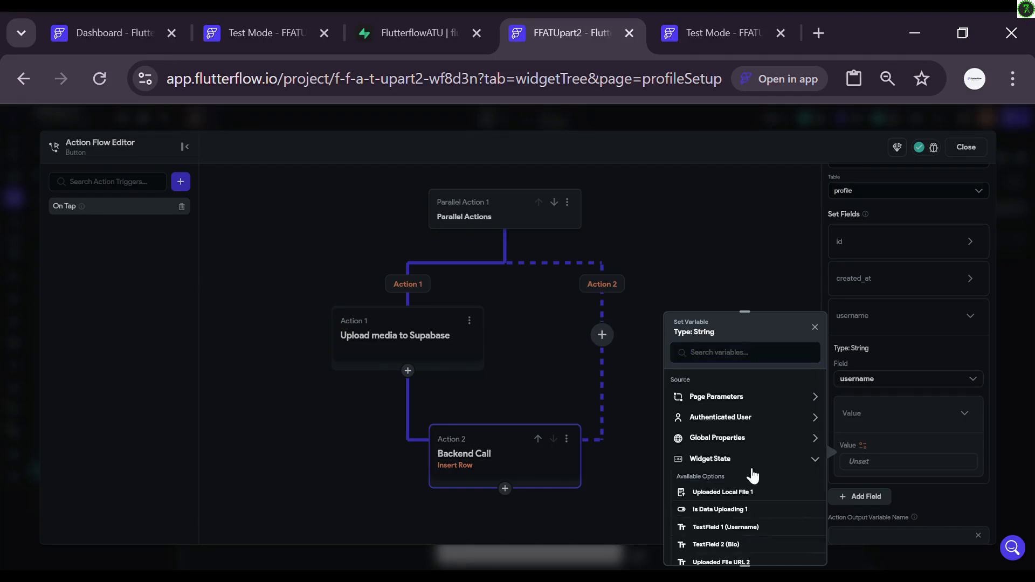
pyautogui.scroll(-1, 762, 493)
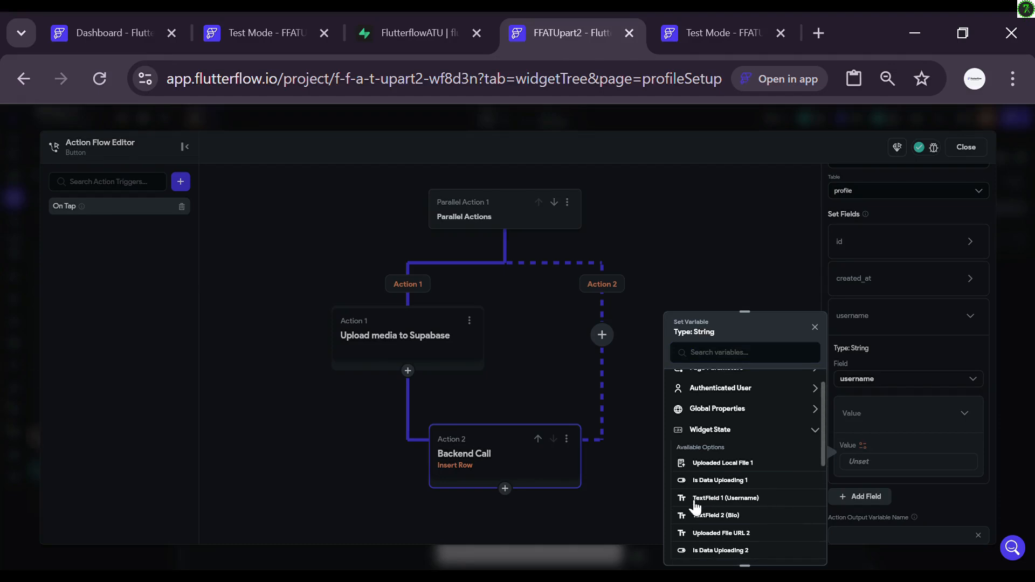
pyautogui.click(723, 498)
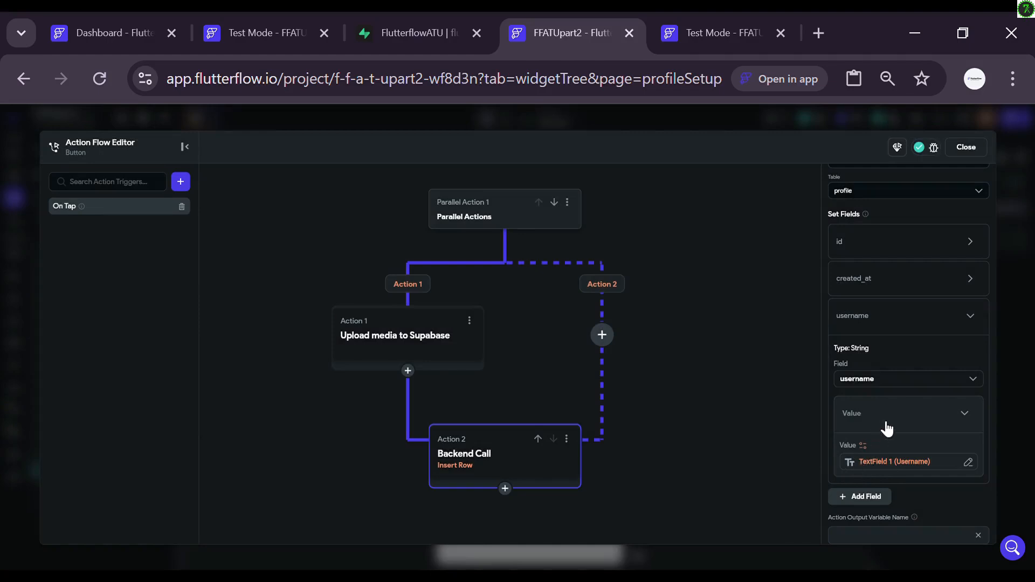
# Step: Add a bio field filled from TextField 2 (Bio), then add an avatar_url field
pyautogui.scroll(-1, 879, 431)
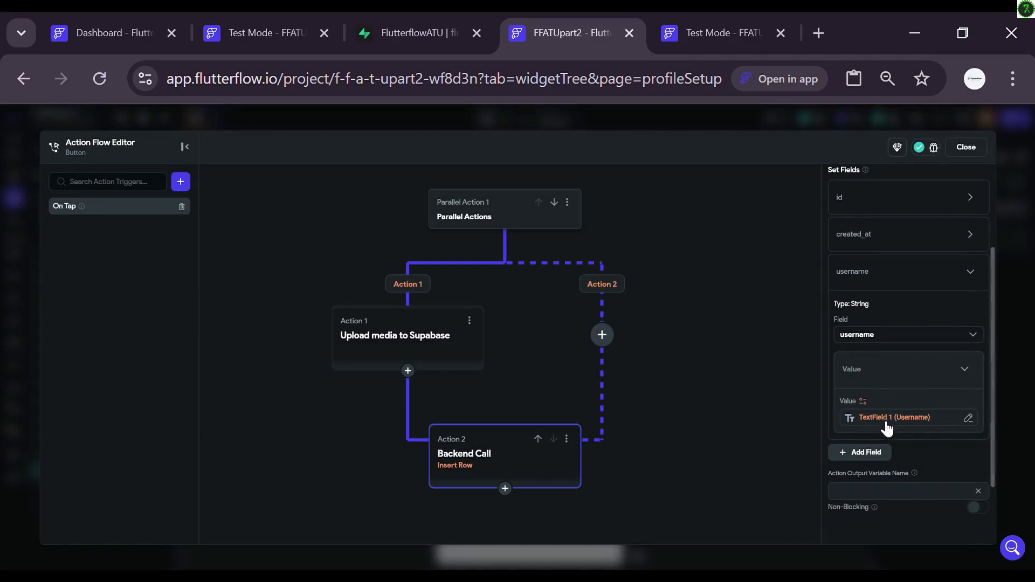
pyautogui.click(869, 451)
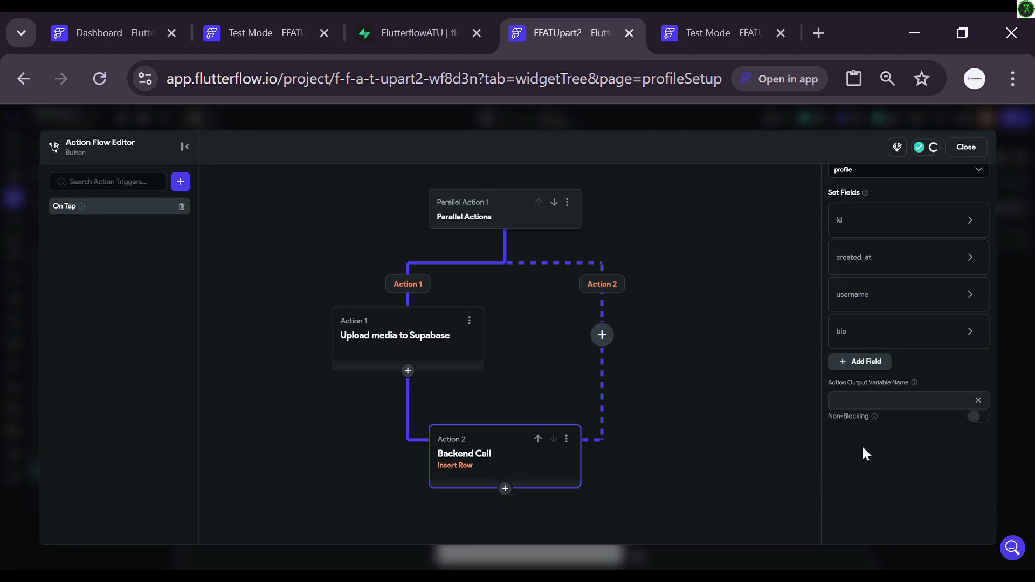
pyautogui.click(865, 343)
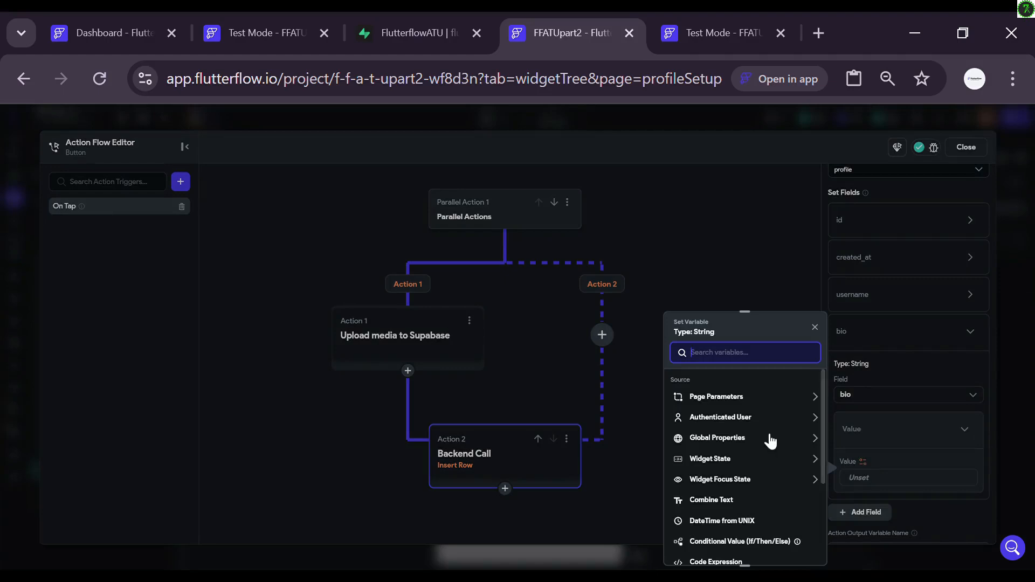
pyautogui.click(731, 461)
pyautogui.click(730, 461)
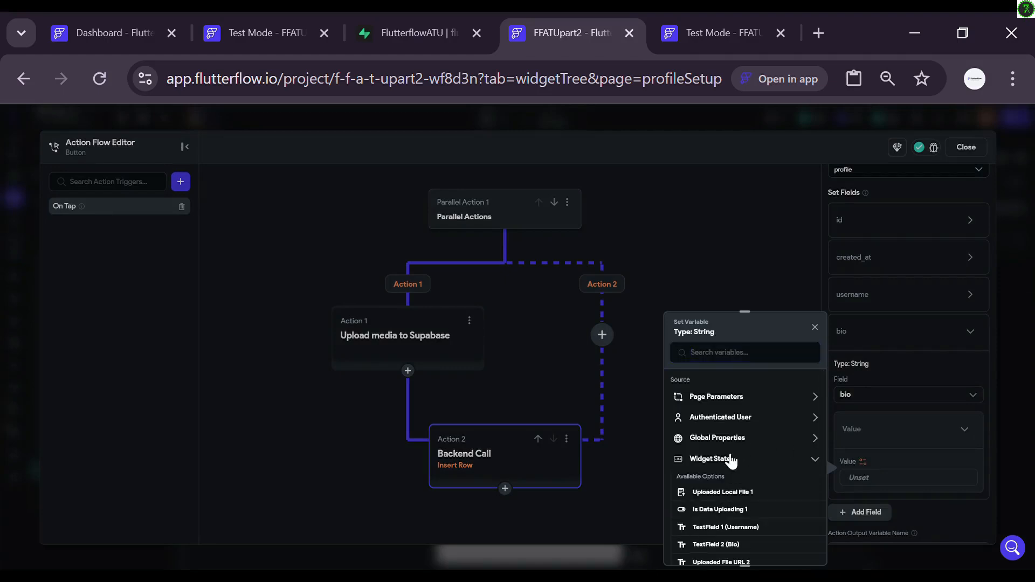
pyautogui.click(716, 545)
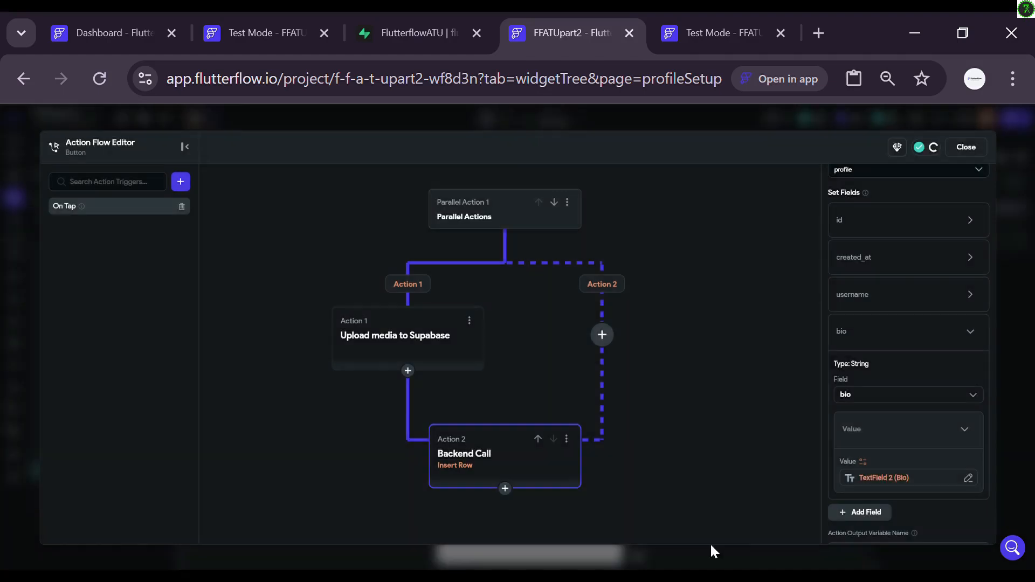
pyautogui.scroll(-1, 874, 486)
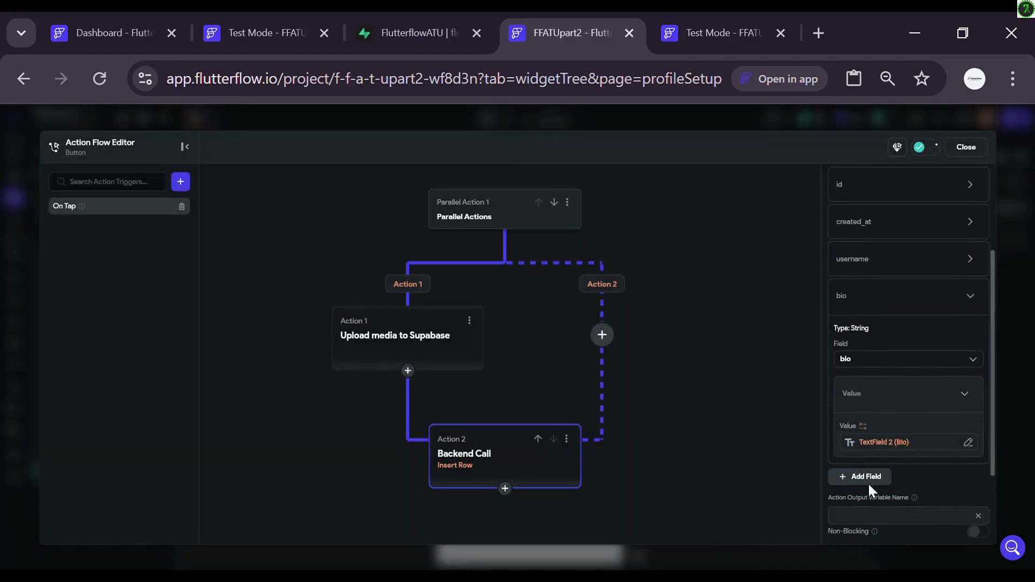
pyautogui.click(863, 480)
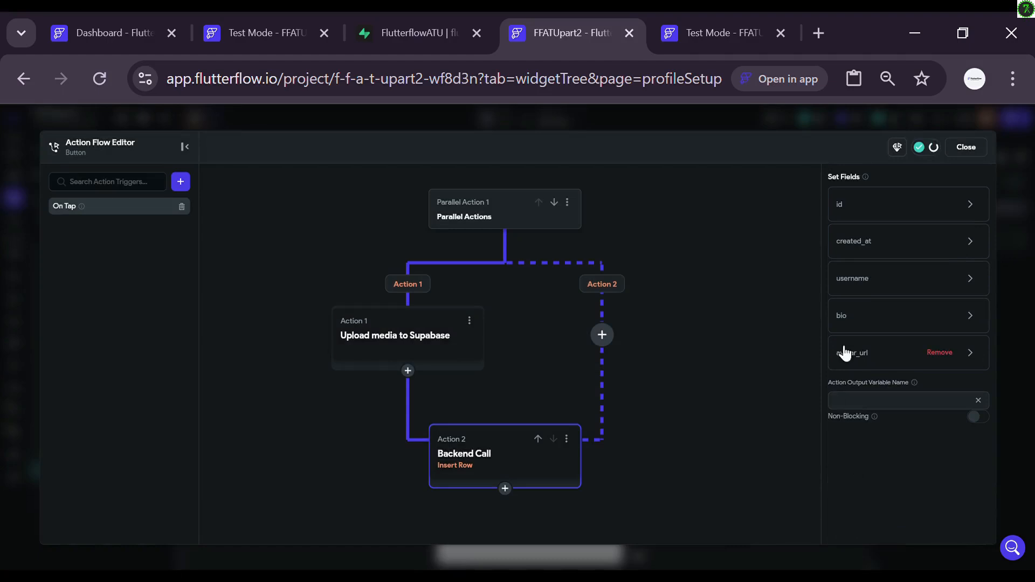
# Step: Set the avatar_url field's value to Uploaded File URL 2 from the upload action
pyautogui.click(870, 360)
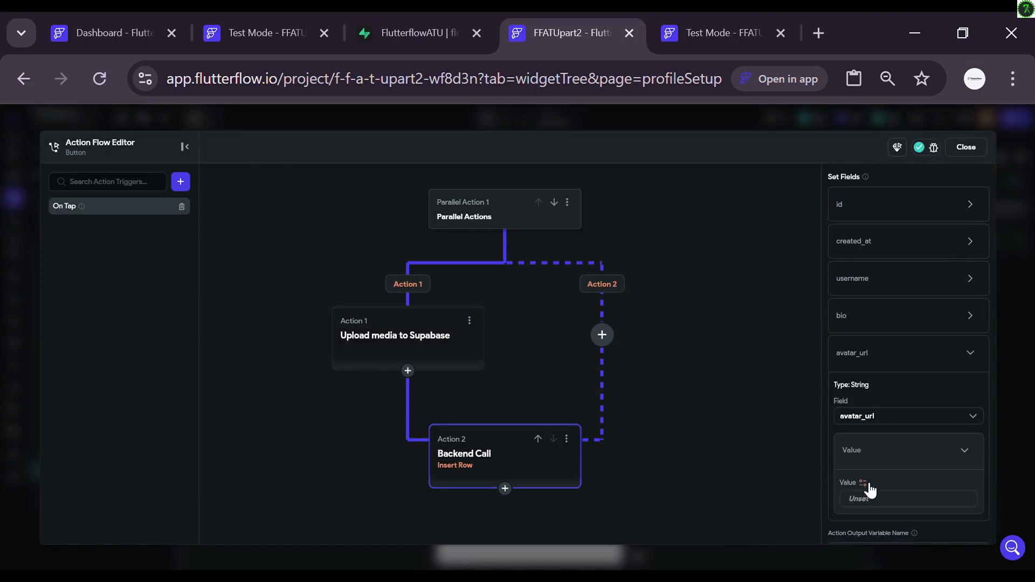
pyautogui.click(863, 482)
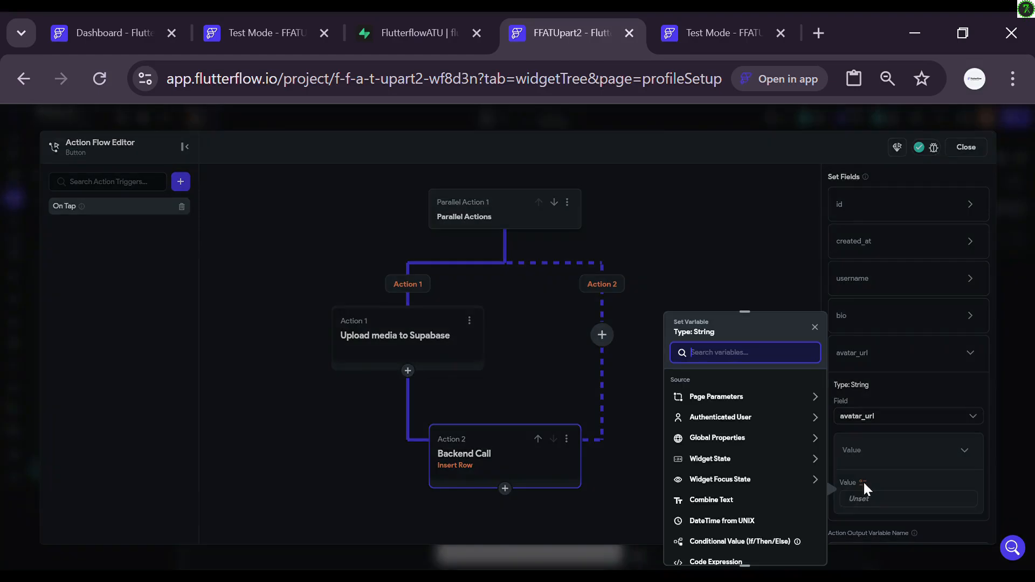
pyautogui.click(723, 460)
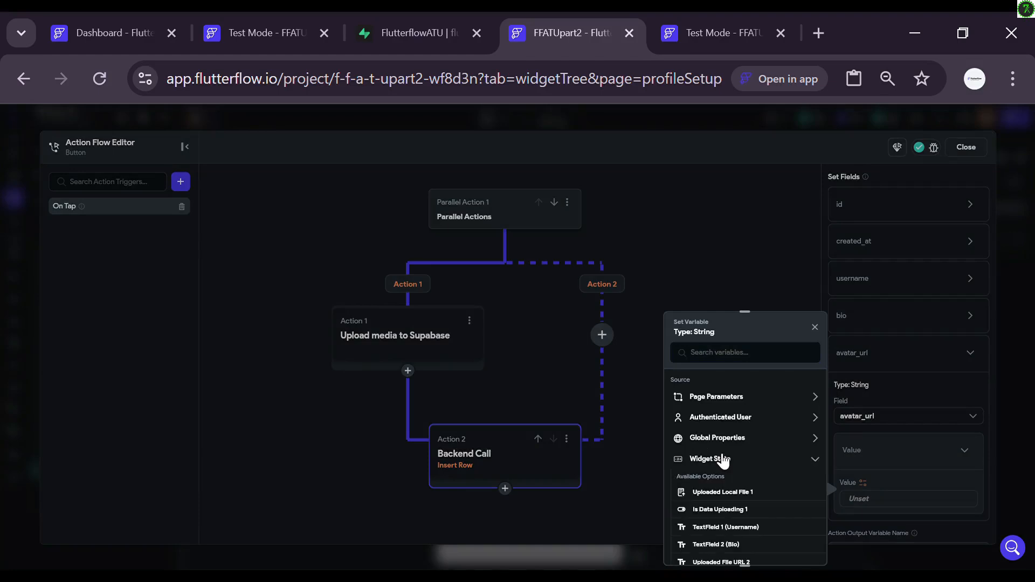
pyautogui.scroll(-2, 757, 499)
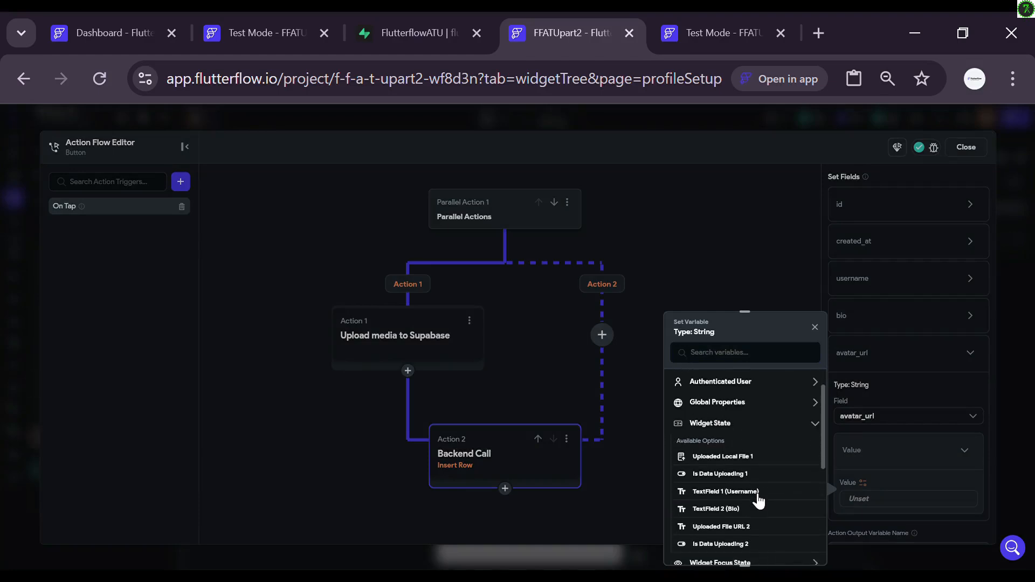
pyautogui.click(729, 523)
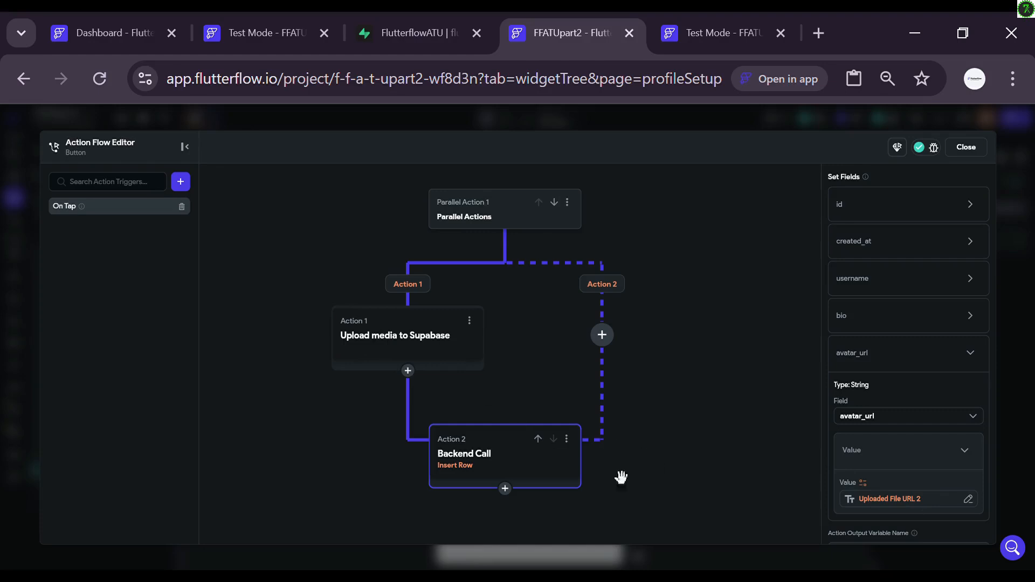
pyautogui.scroll(-3, 736, 465)
pyautogui.scroll(3, 739, 464)
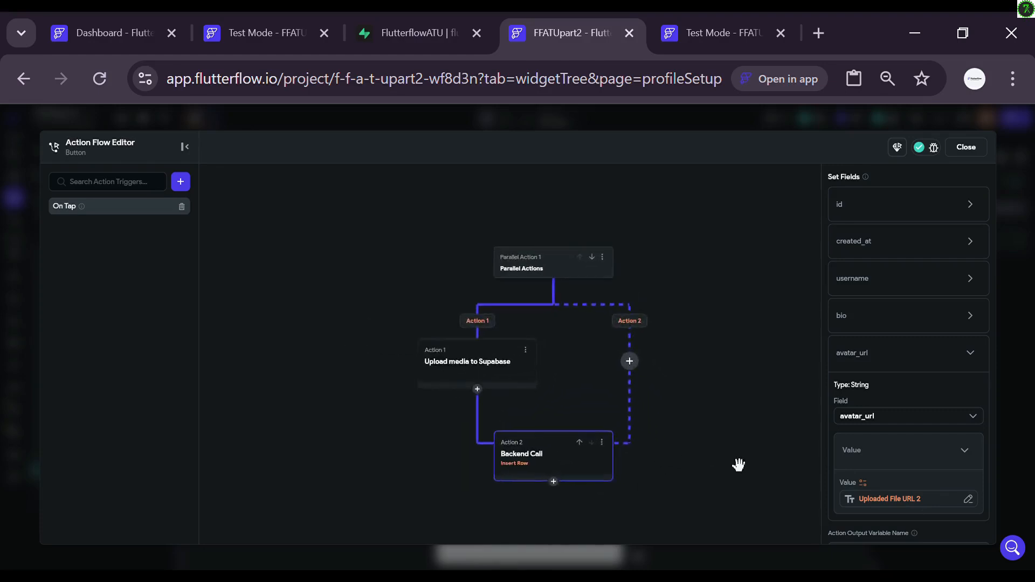
pyautogui.moveTo(739, 464); pyautogui.dragTo(715, 427)
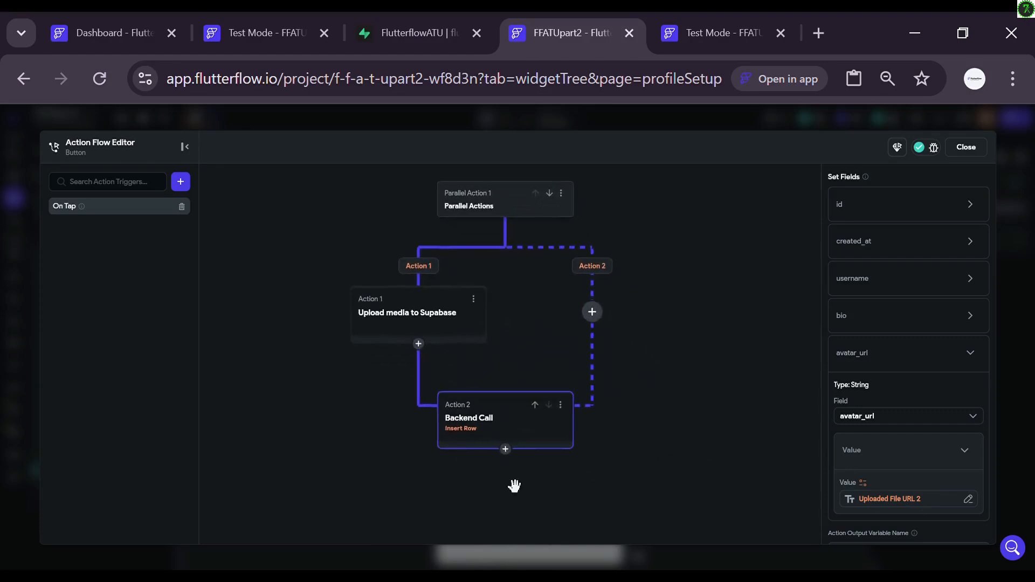
# Step: Add a Navigate To HomePage action after the Insert Row with Allow Back Navigation off
pyautogui.click(506, 451)
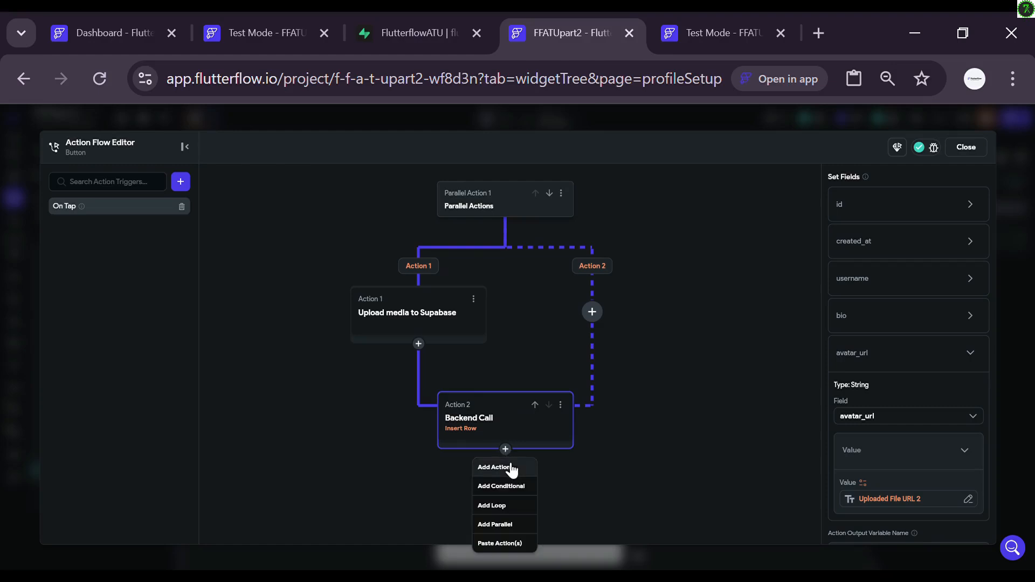
pyautogui.click(510, 468)
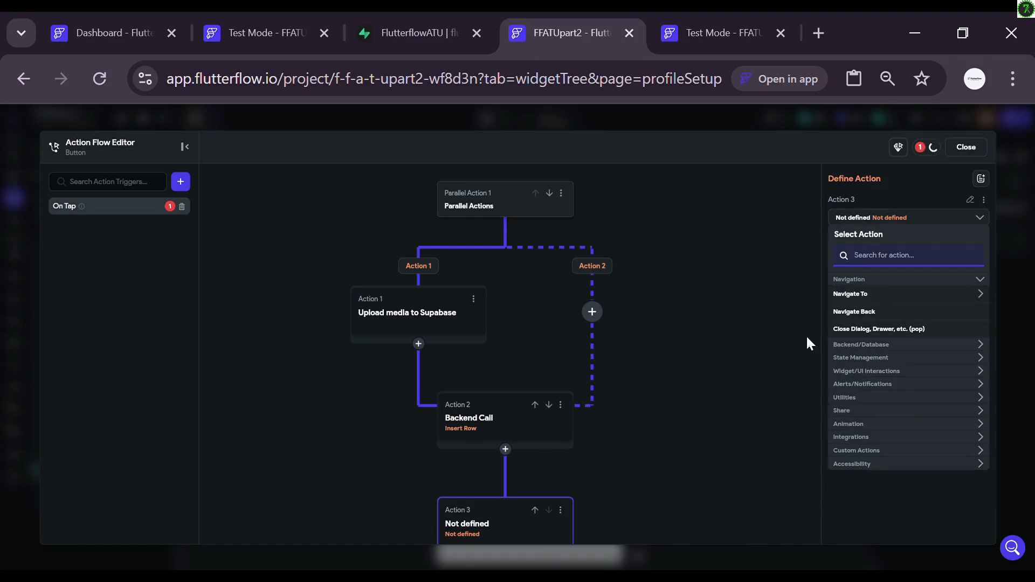
pyautogui.click(860, 296)
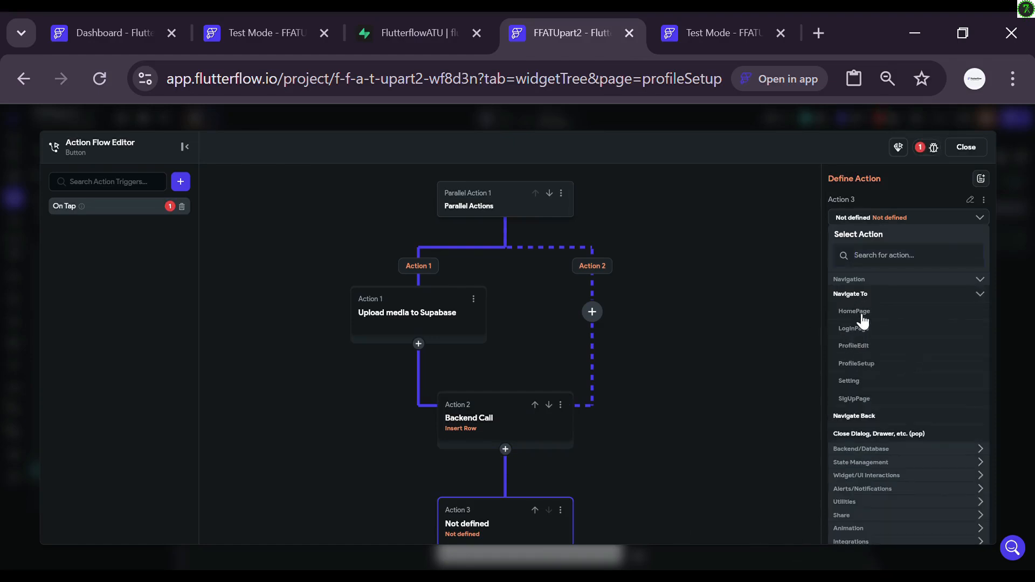
pyautogui.click(857, 313)
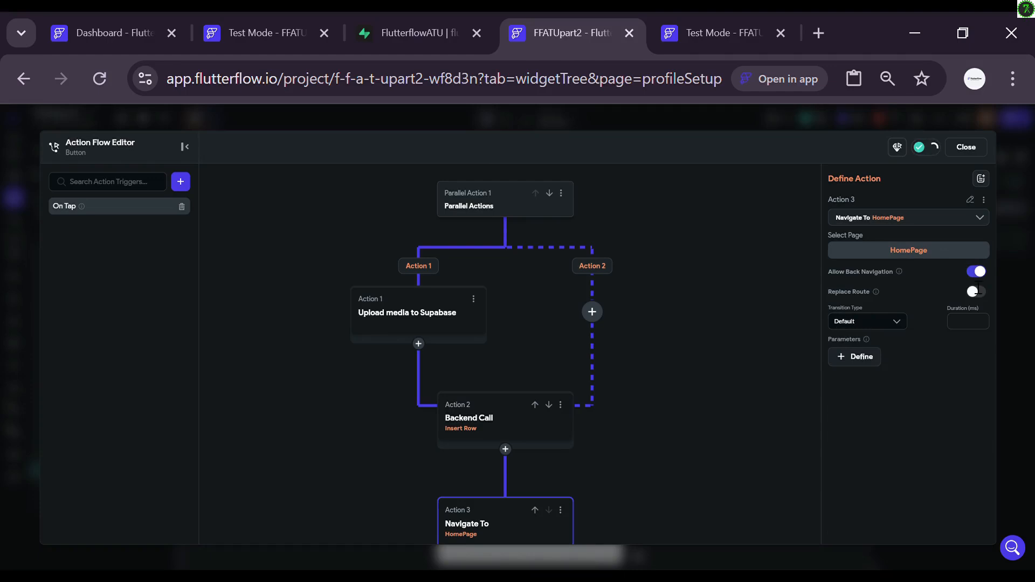
pyautogui.click(976, 272)
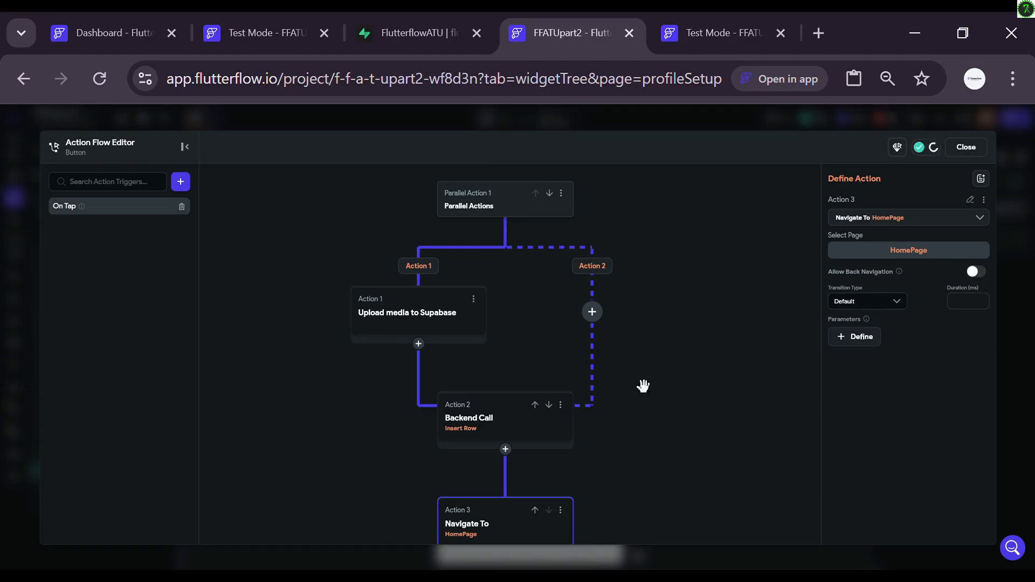
pyautogui.scroll(-3, 642, 383)
pyautogui.scroll(1, 643, 386)
pyautogui.moveTo(675, 436)
pyautogui.mouseDown()
pyautogui.moveTo(690, 407)
pyautogui.moveTo(692, 446)
pyautogui.mouseUp()
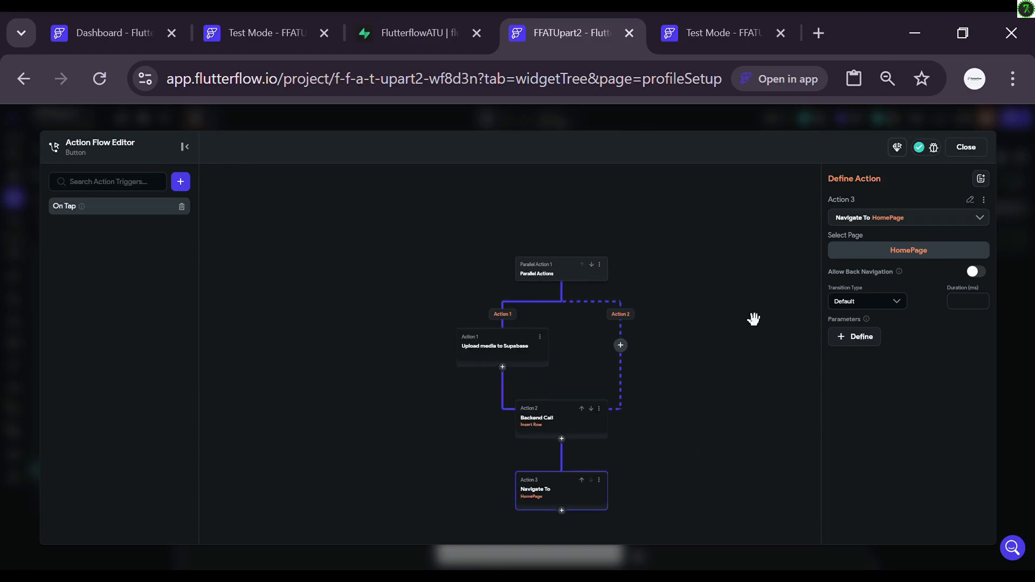
pyautogui.click(966, 147)
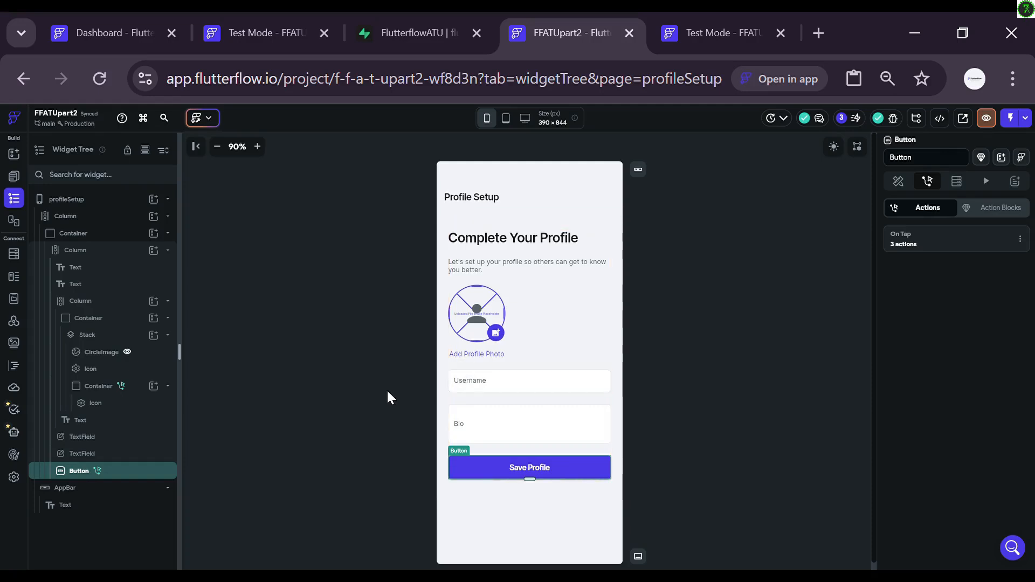
# Step: Wrap the Username text field in a Form, then drag Bio in so both stack in a Column
pyautogui.click(465, 393)
pyautogui.scroll(-5, 935, 431)
pyautogui.scroll(-6, 929, 424)
pyautogui.scroll(-8, 935, 432)
pyautogui.scroll(-1, 929, 424)
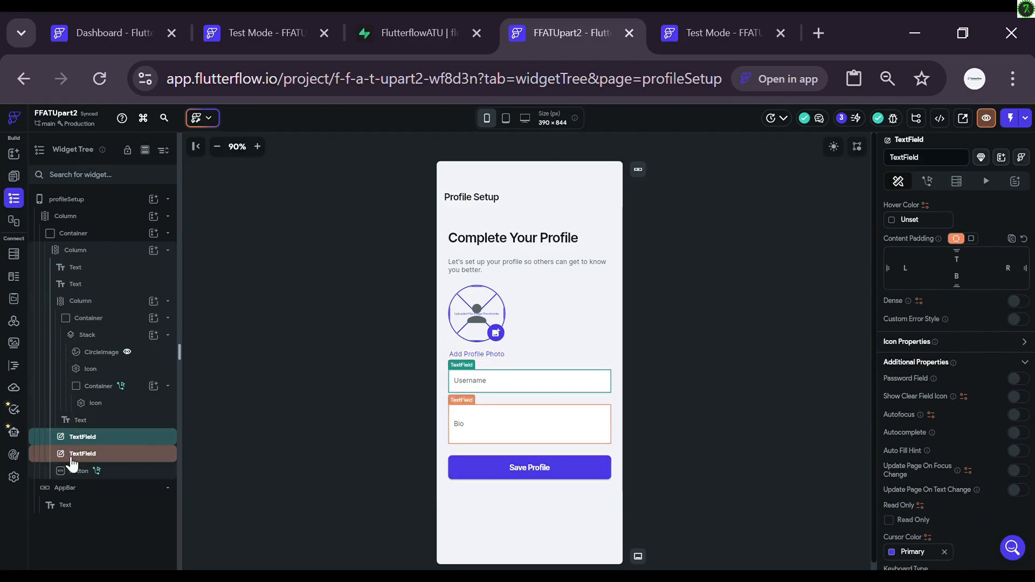
pyautogui.moveTo(73, 458); pyautogui.dragTo(77, 451)
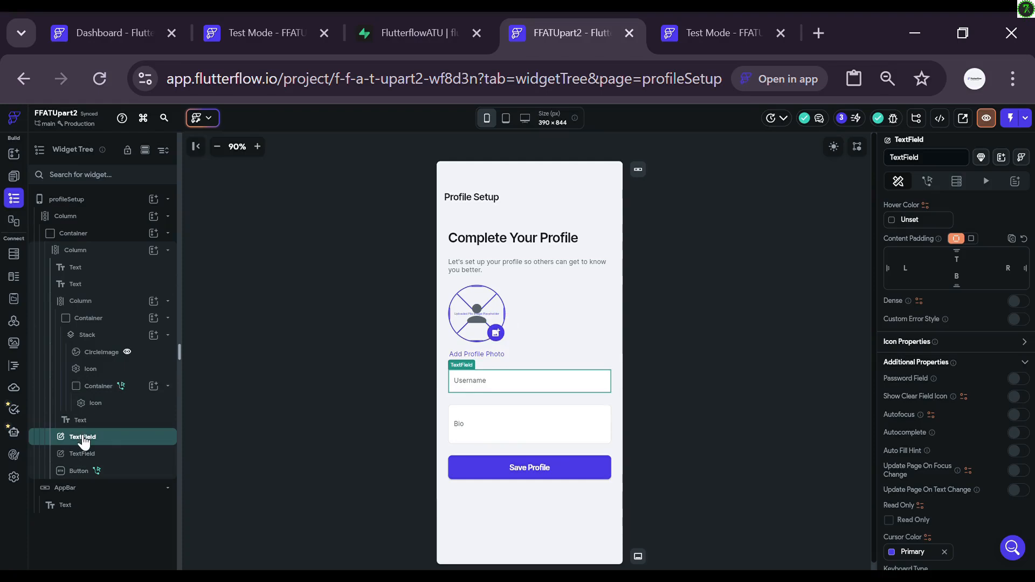
pyautogui.rightClick(84, 441)
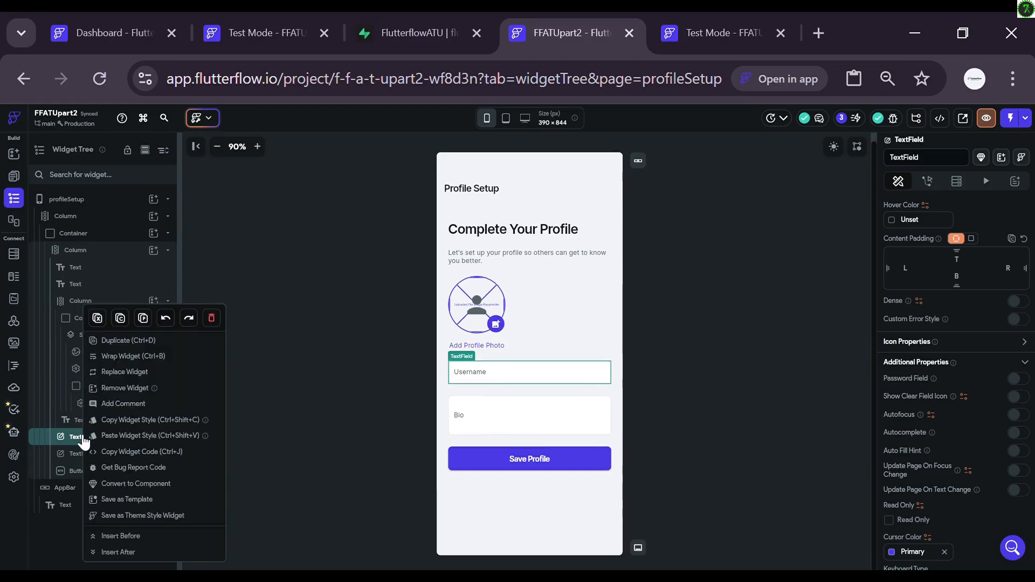
pyautogui.click(122, 360)
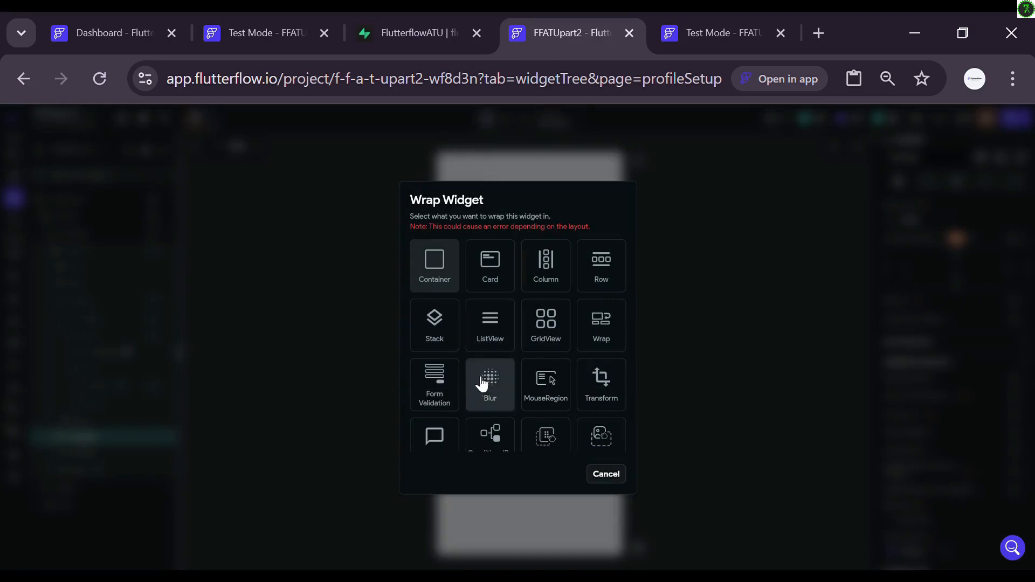
pyautogui.click(434, 394)
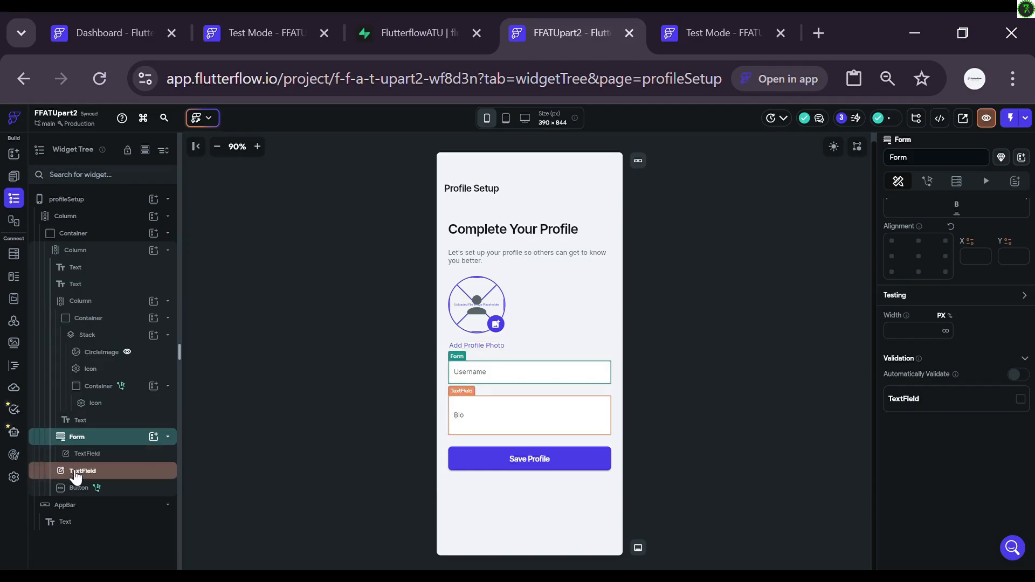
pyautogui.moveTo(75, 476); pyautogui.dragTo(92, 450)
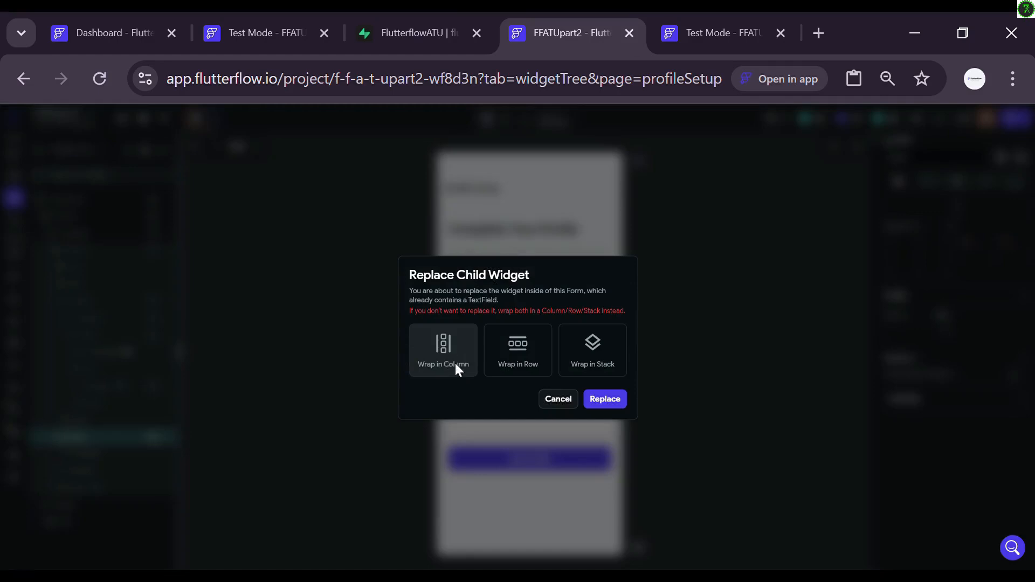
pyautogui.click(447, 359)
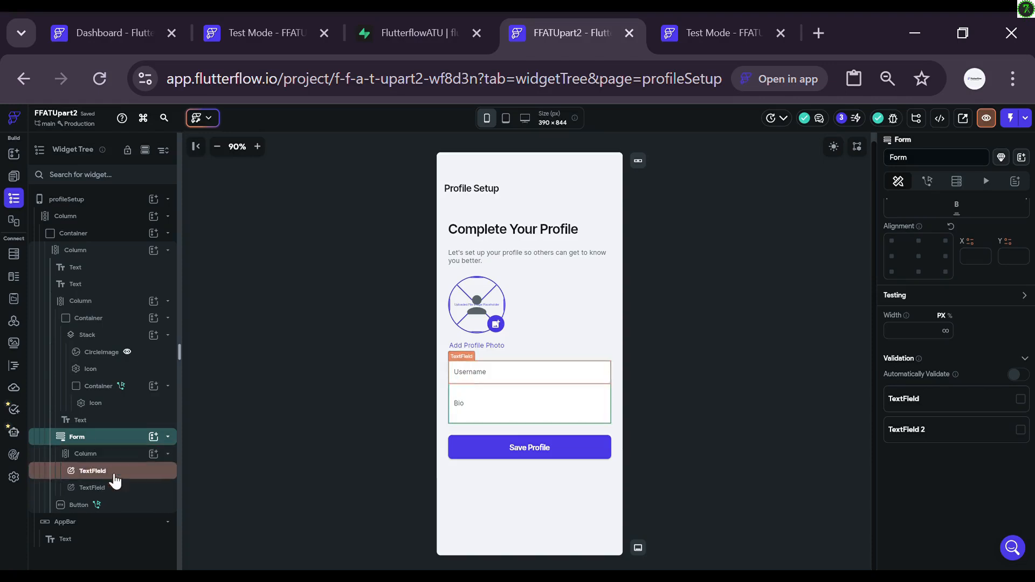
# Step: Give the Username text field per-side padding with a bottom gap above Bio
pyautogui.click(307, 500)
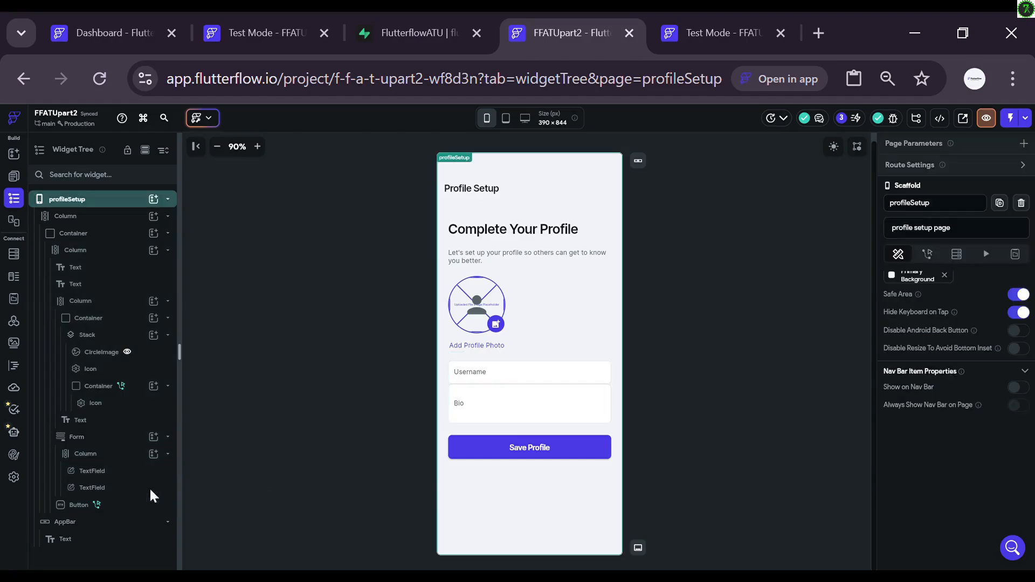
pyautogui.click(125, 475)
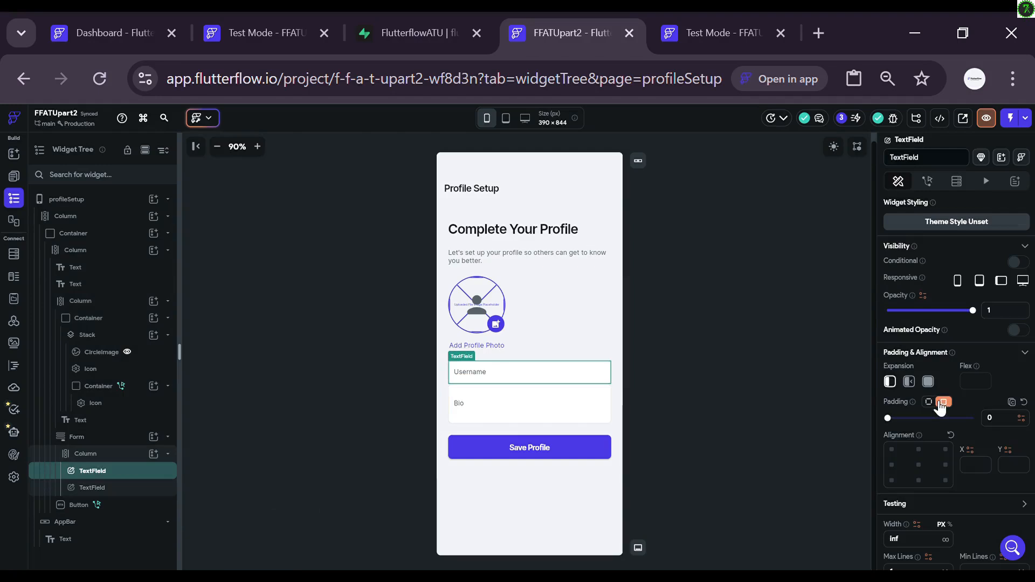
pyautogui.click(939, 404)
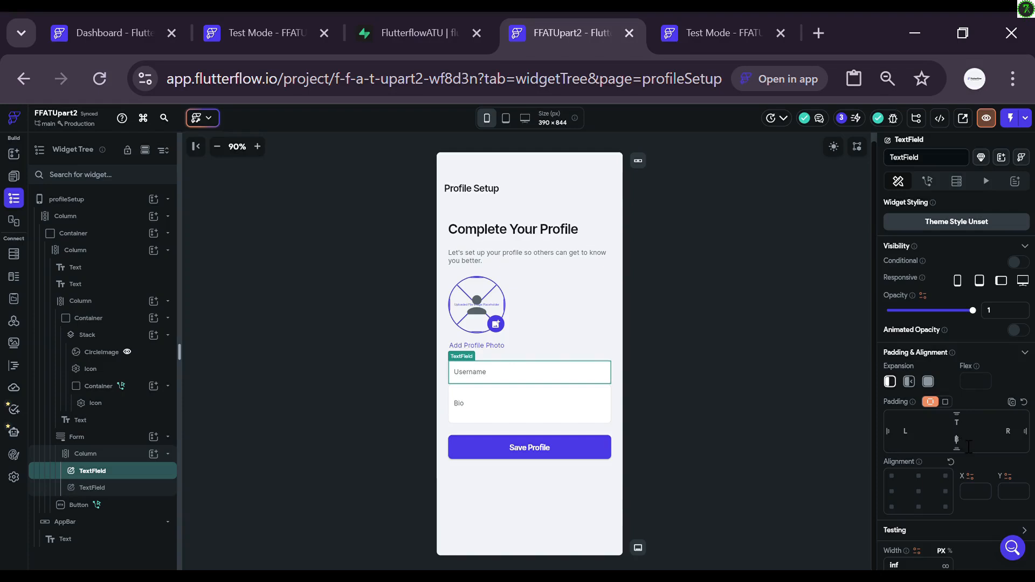
pyautogui.click(730, 452)
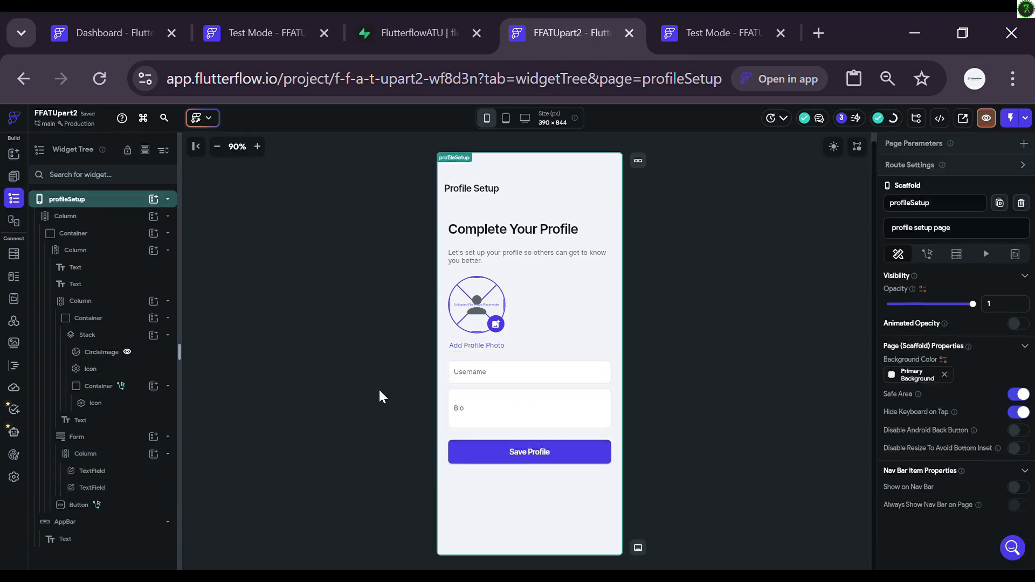
# Step: Enable the Form's automatic validation, require Username with 'Username is required', and apply the Username validator
pyautogui.click(81, 438)
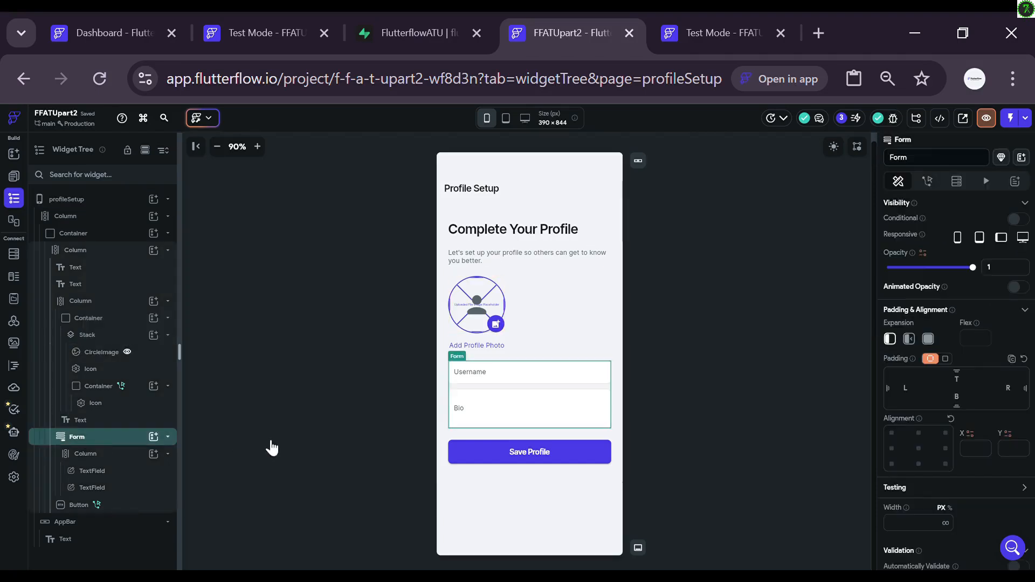
pyautogui.scroll(-3, 965, 462)
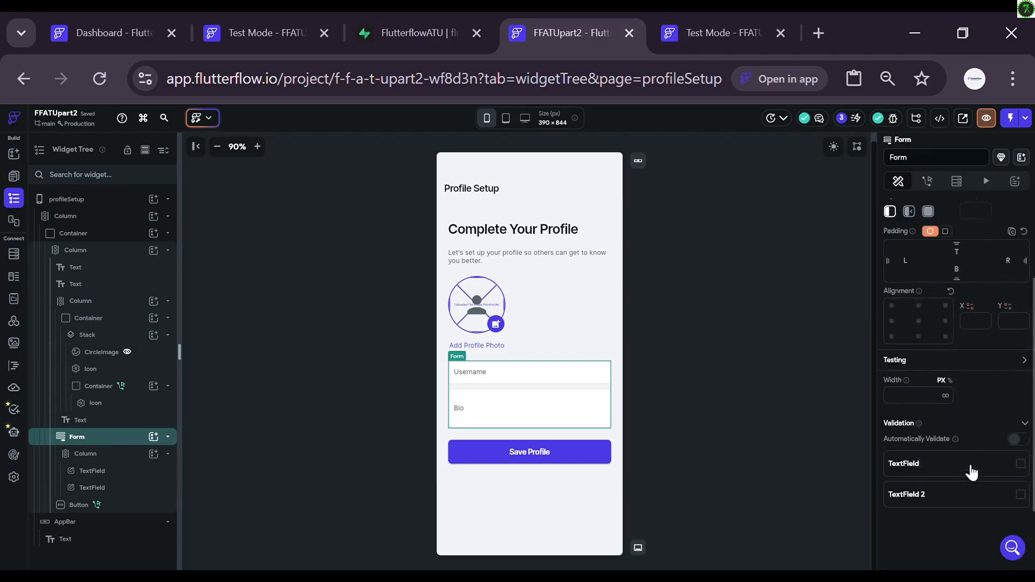
pyautogui.scroll(-1, 965, 463)
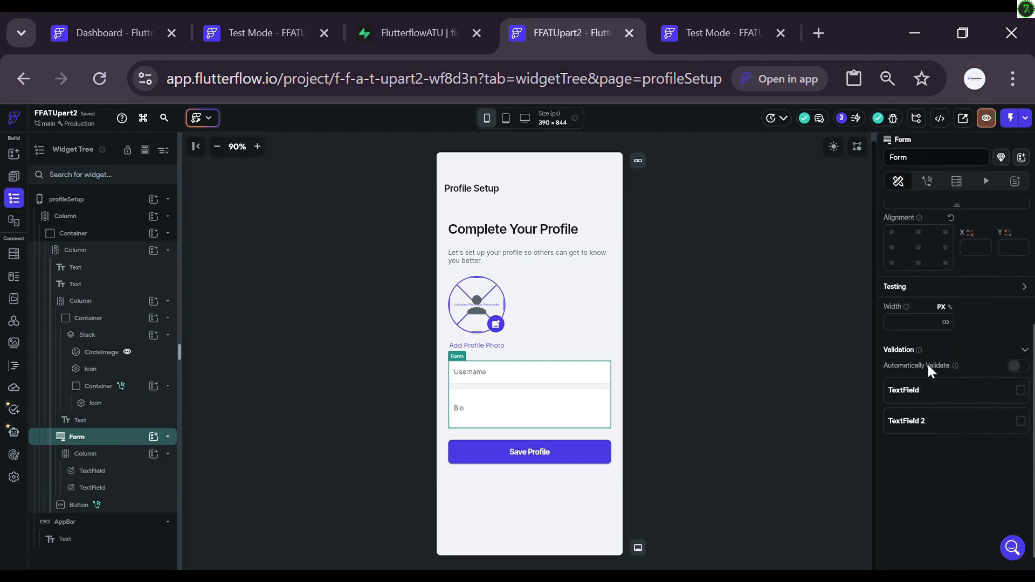
pyautogui.click(1017, 367)
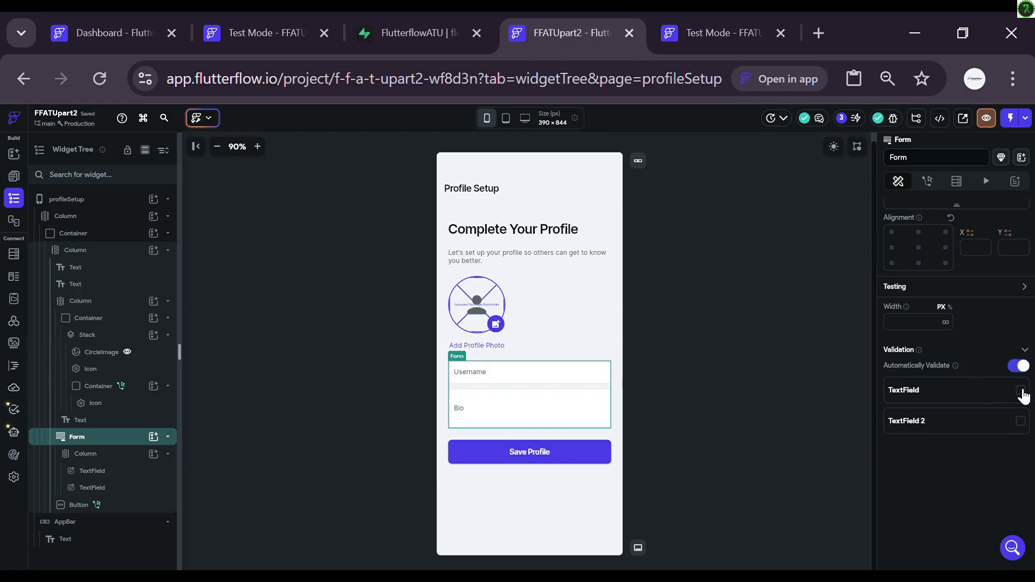
pyautogui.click(1020, 390)
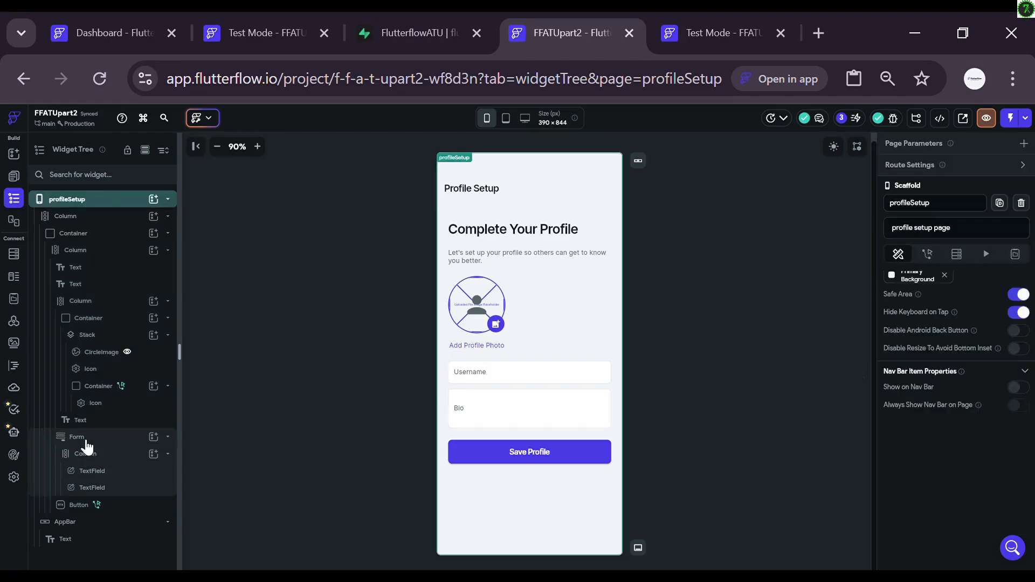
pyautogui.scroll(-3, 948, 452)
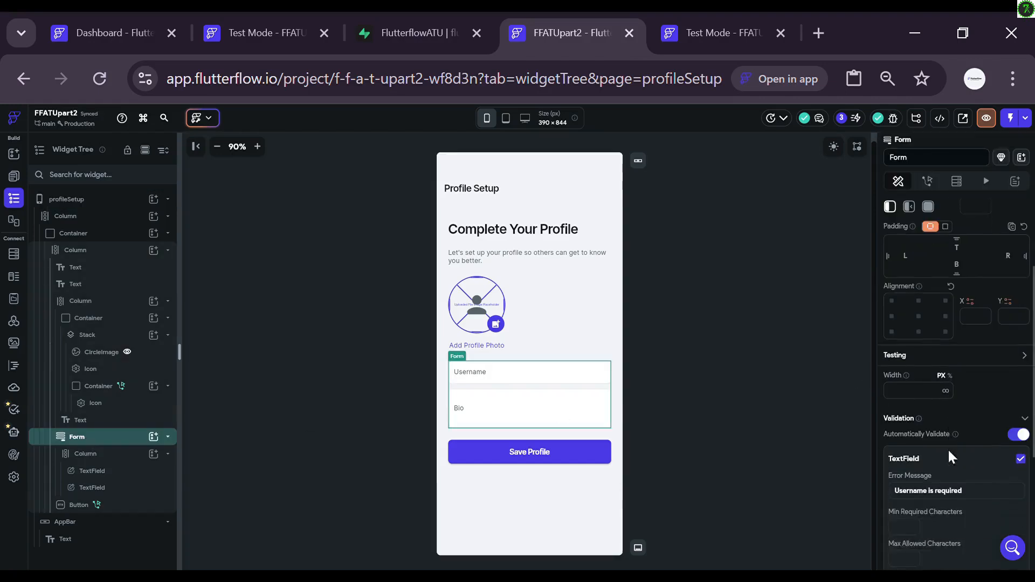
pyautogui.scroll(-1, 957, 458)
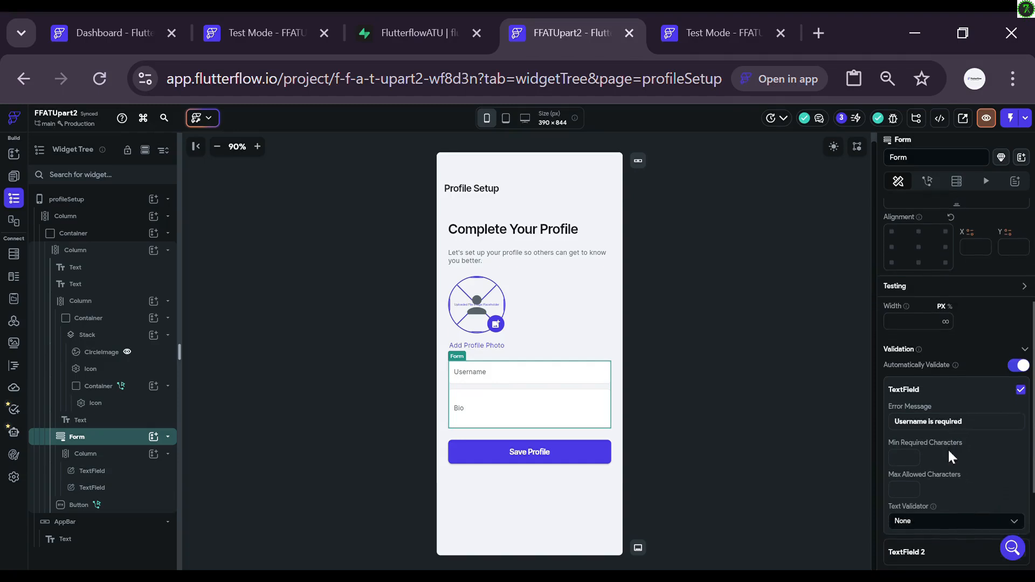
pyautogui.scroll(-4, 964, 458)
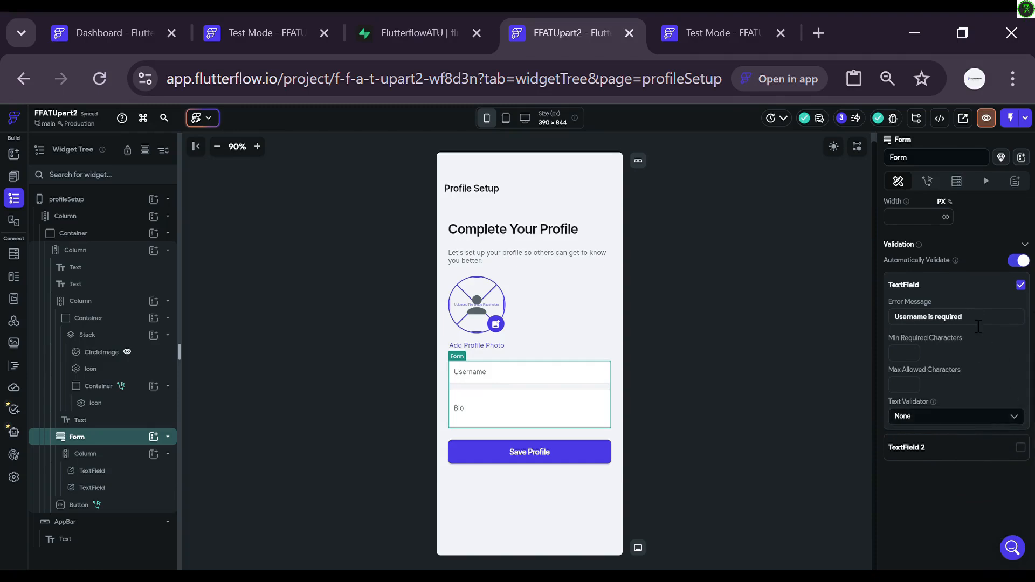
pyautogui.click(1013, 418)
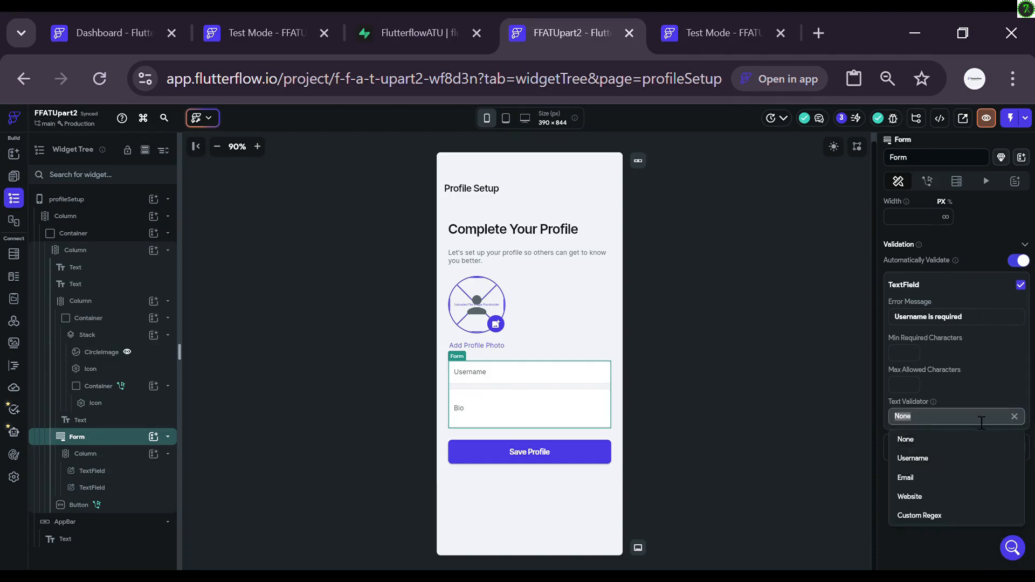
pyautogui.click(962, 465)
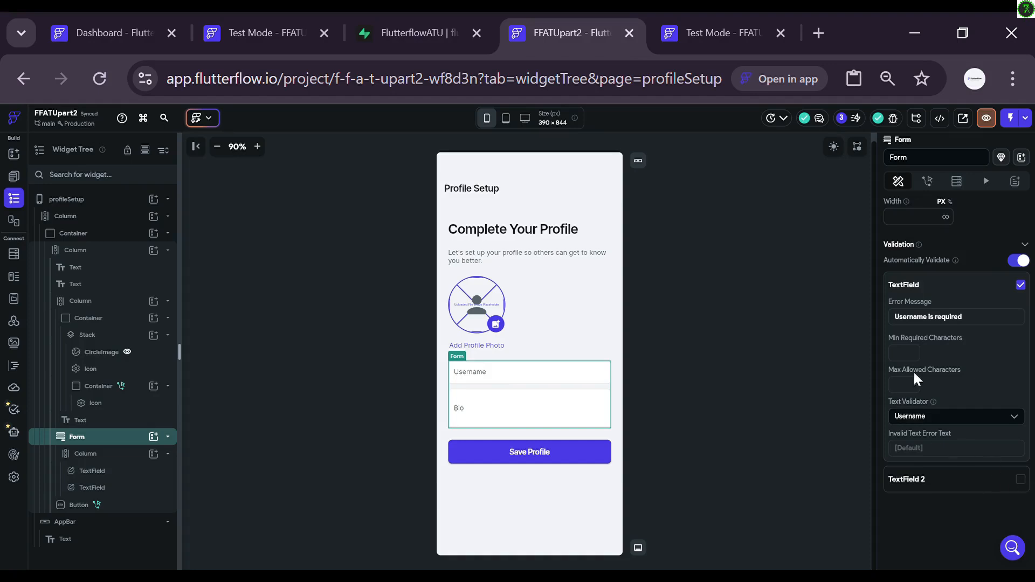
# Step: Collapse the Form's Validation section and select the Bio text field
pyautogui.click(1025, 245)
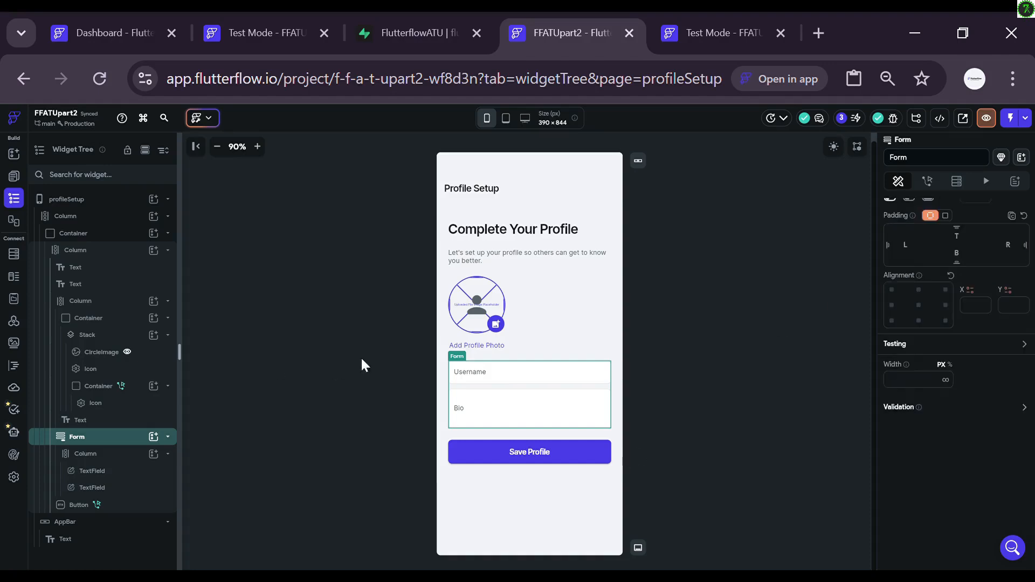
pyautogui.click(488, 420)
# Step: Open the Save Profile button's On Tap flow and expand the Insert Row call's bio field
pyautogui.click(520, 447)
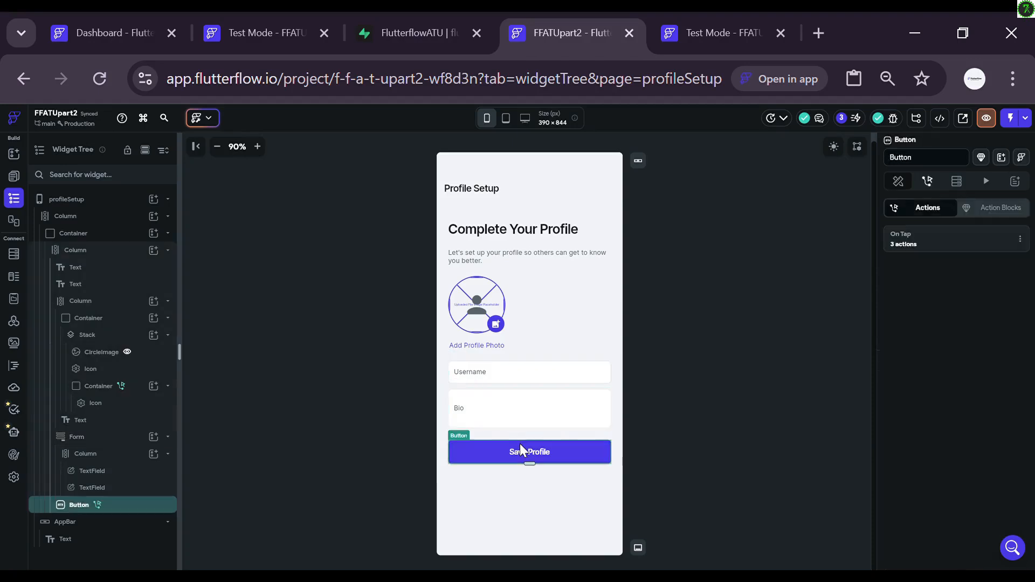
pyautogui.click(932, 241)
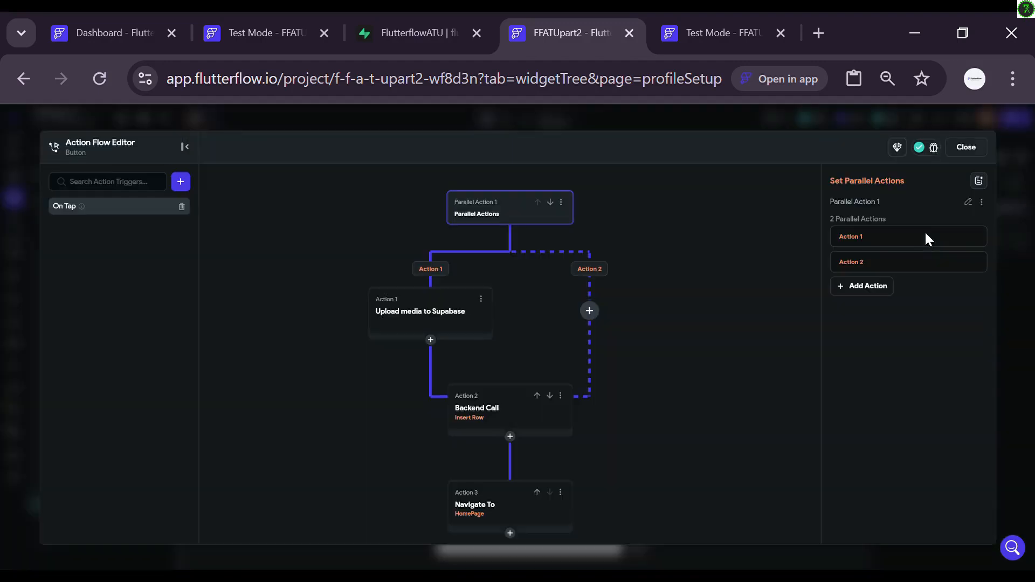
pyautogui.click(485, 418)
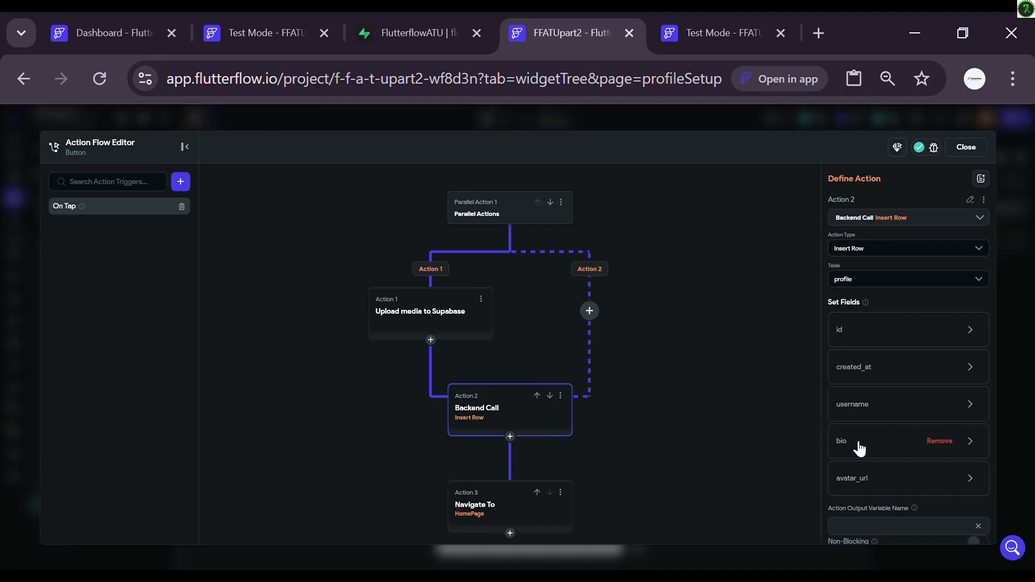
pyautogui.click(887, 437)
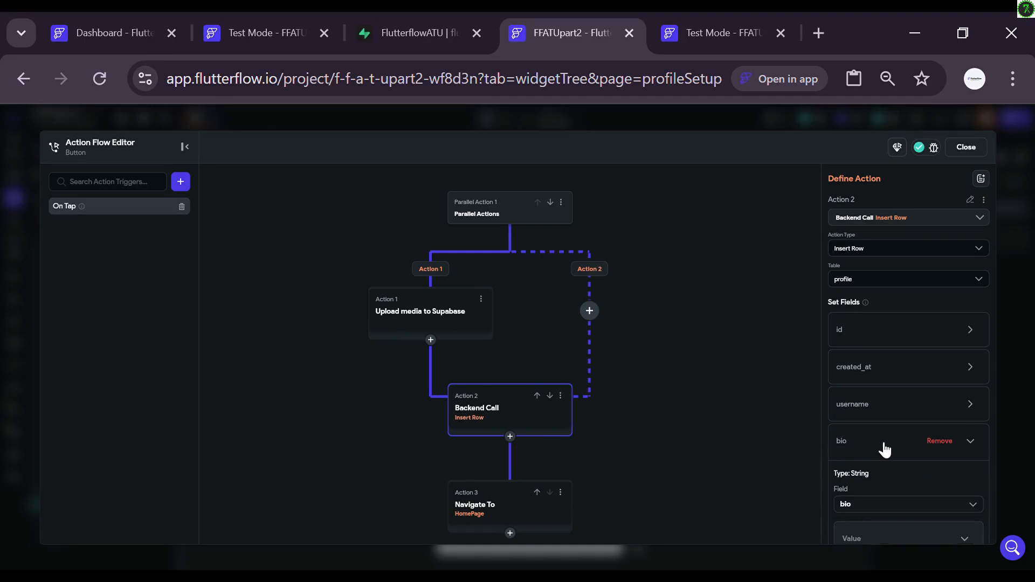
pyautogui.scroll(-1, 886, 451)
pyautogui.scroll(-2, 887, 450)
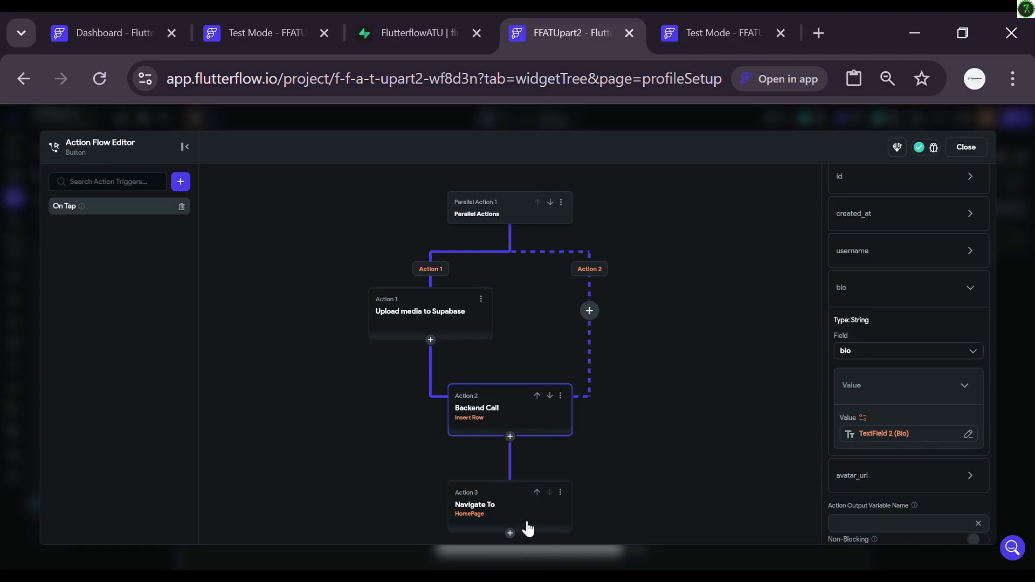
# Step: Remove the Bio text field as bio's value, leaving it unset, and close the editor
pyautogui.click(969, 434)
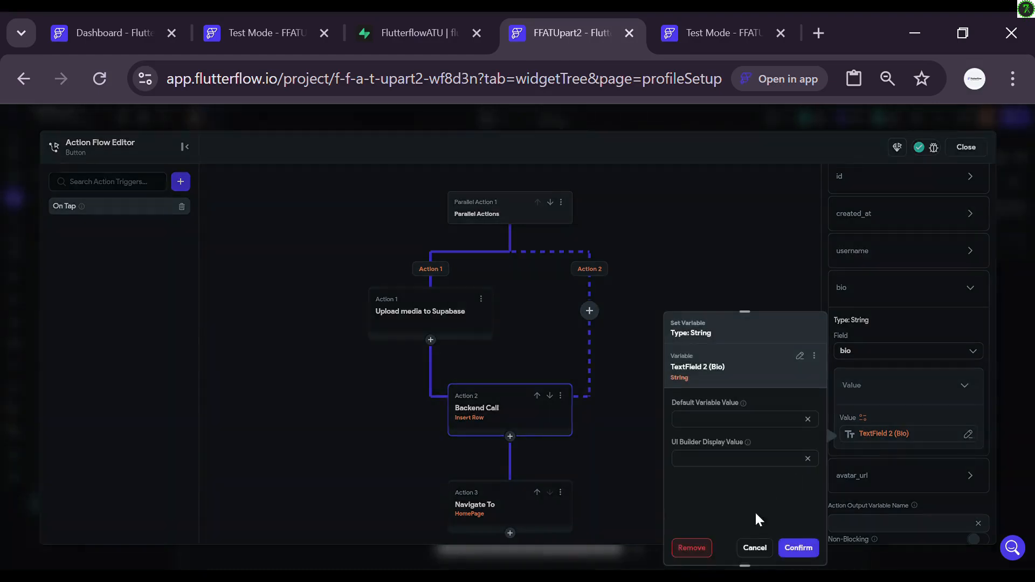
pyautogui.click(700, 551)
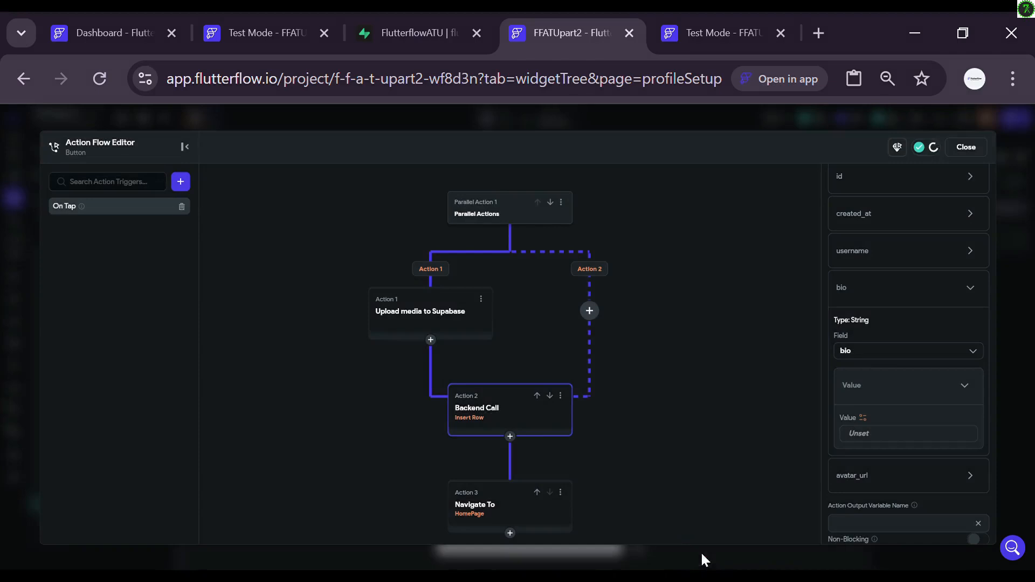
pyautogui.click(862, 417)
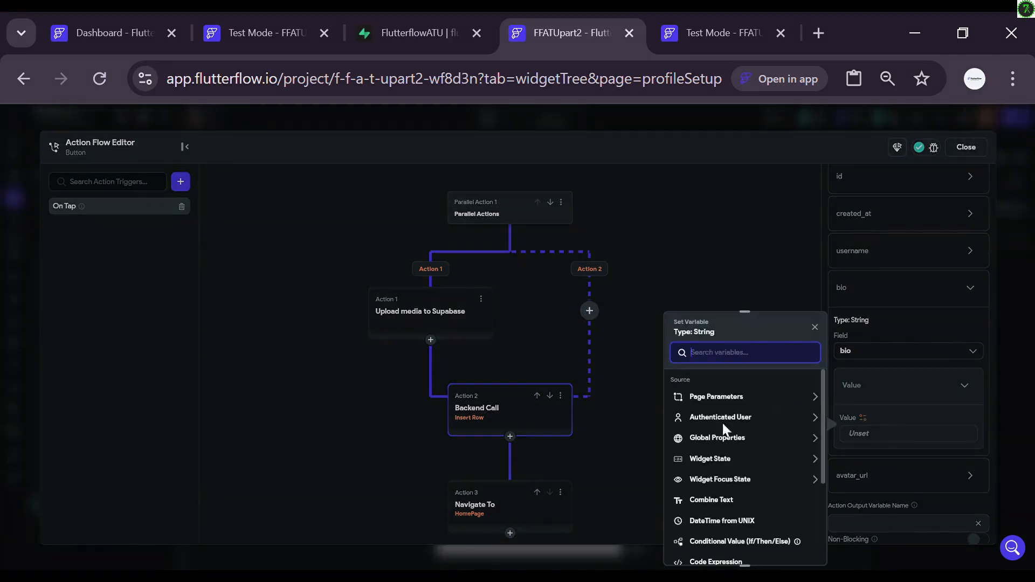
pyautogui.click(750, 284)
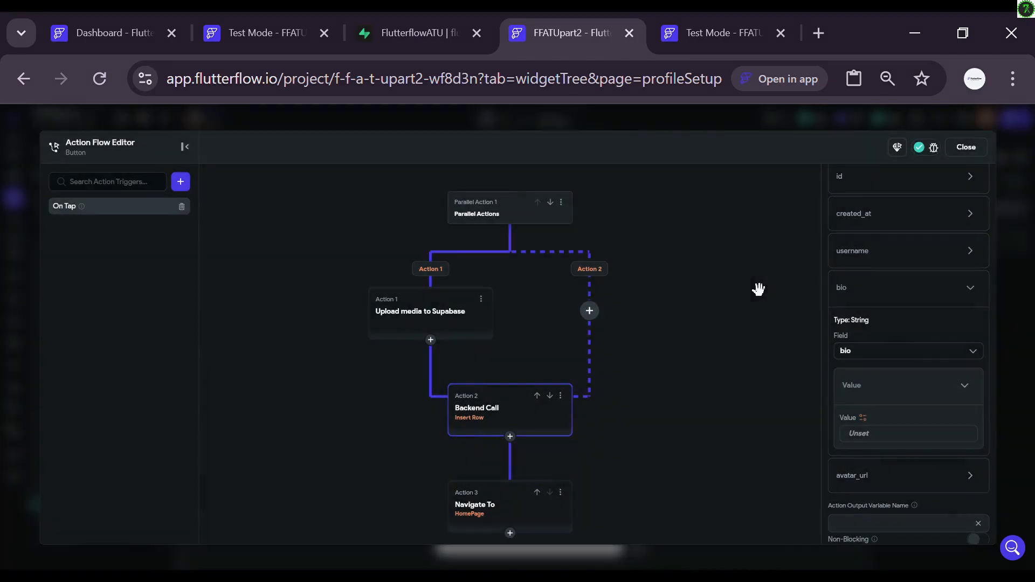
pyautogui.click(966, 148)
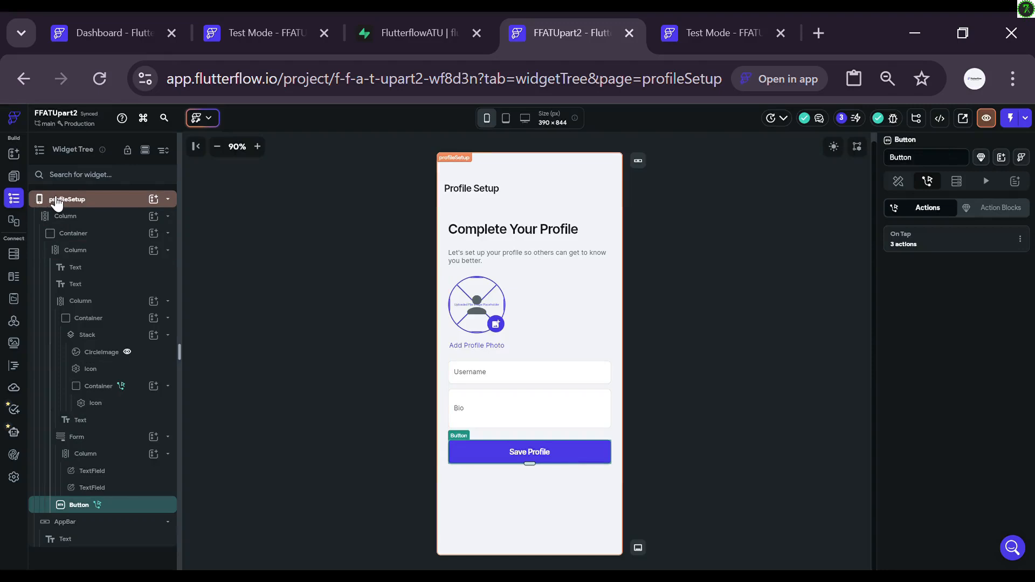
# Step: Add a Single Row Supabase query on the profile table to the profileSetup page
pyautogui.click(15, 176)
pyautogui.click(19, 202)
pyautogui.click(118, 197)
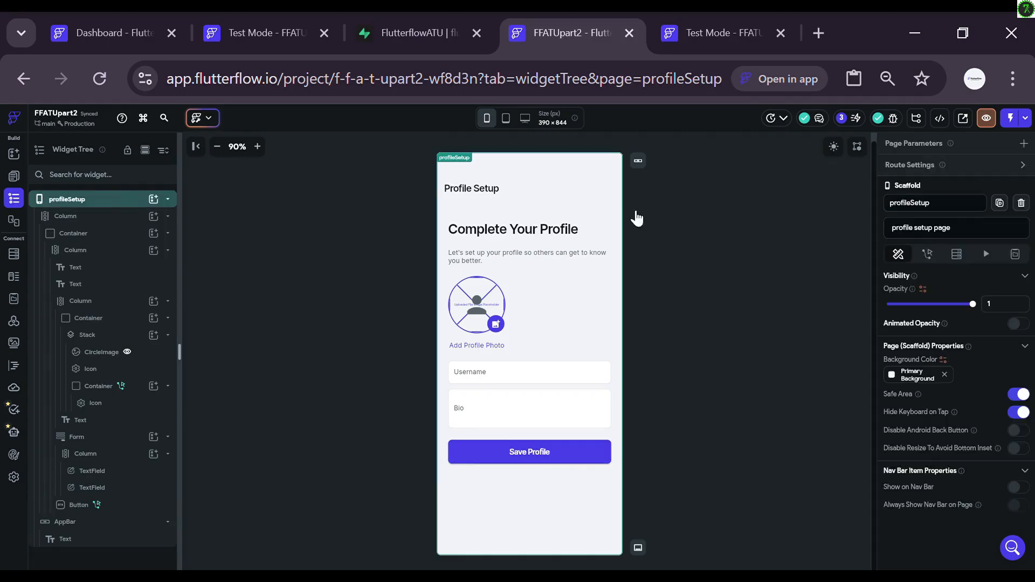
pyautogui.click(958, 257)
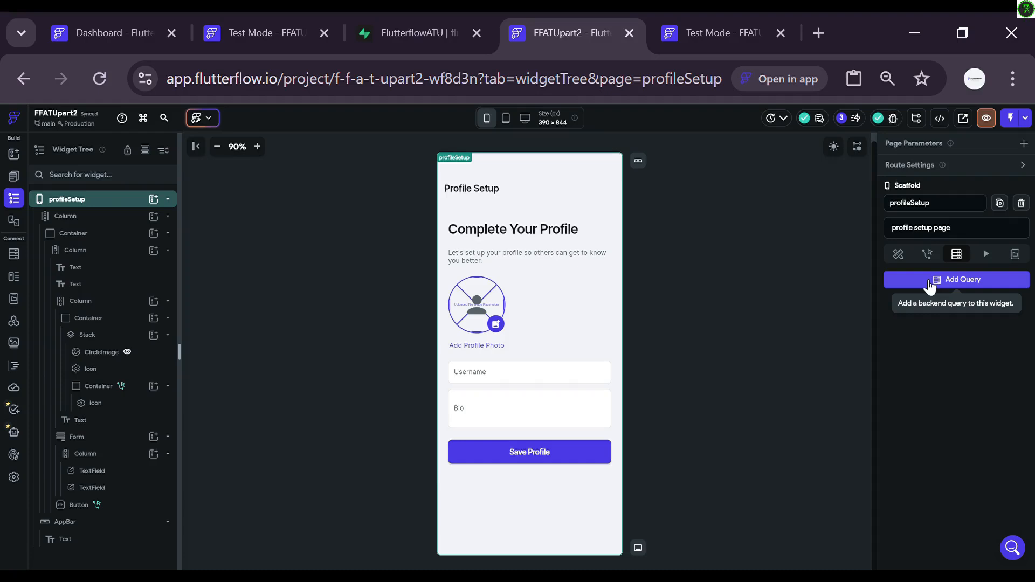
pyautogui.click(929, 282)
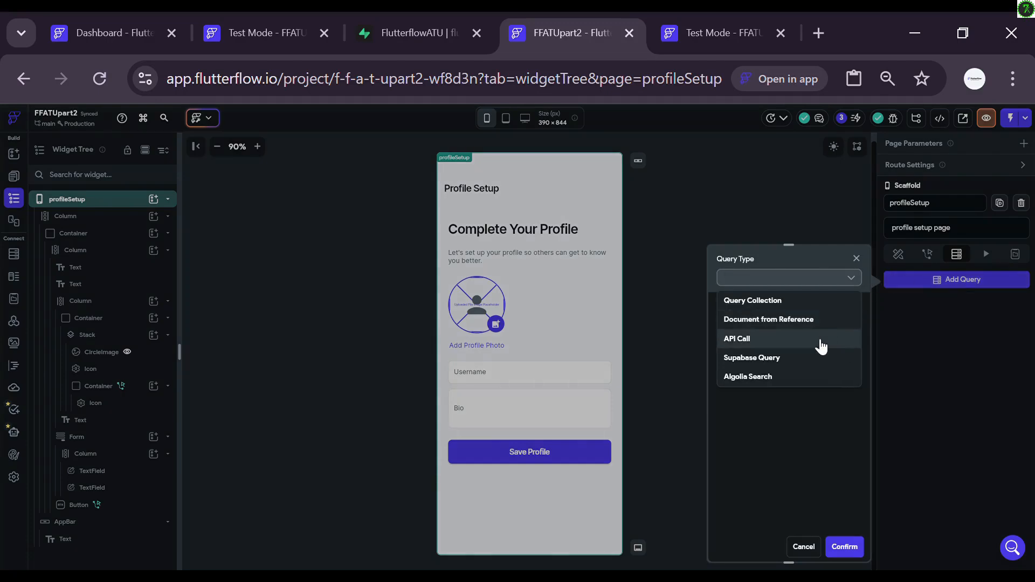
pyautogui.click(789, 358)
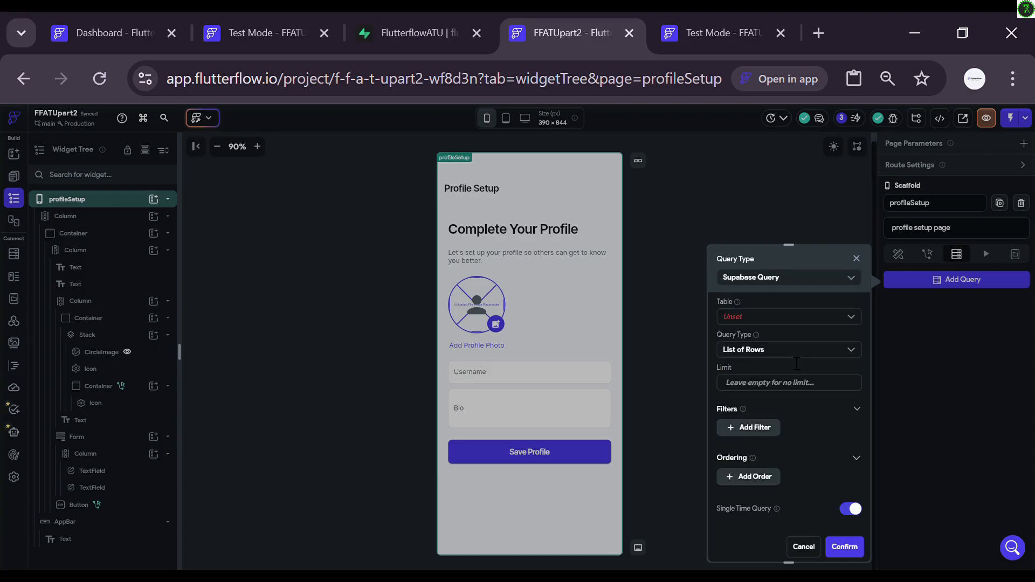
pyautogui.click(804, 318)
pyautogui.click(767, 343)
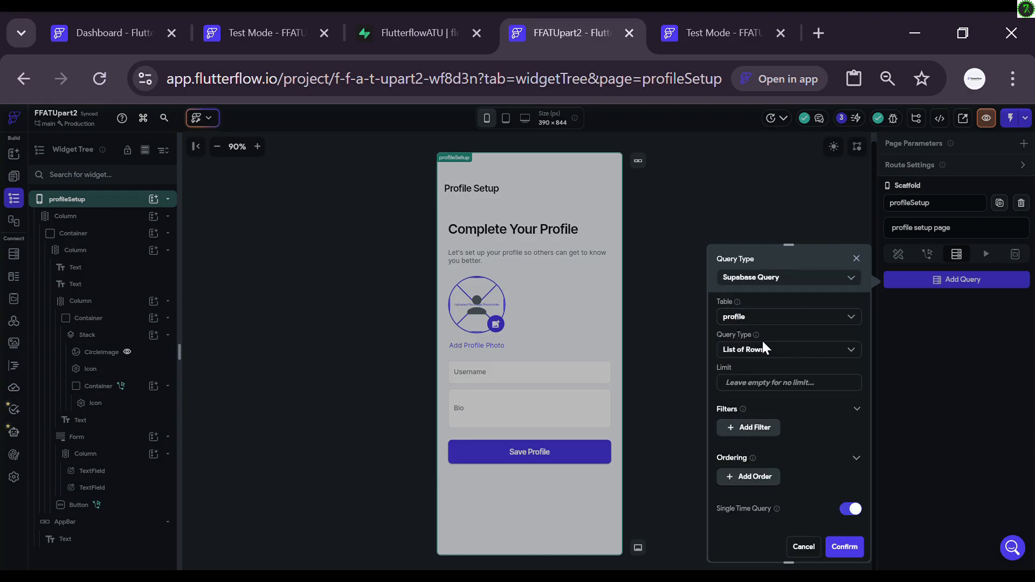
pyautogui.click(802, 359)
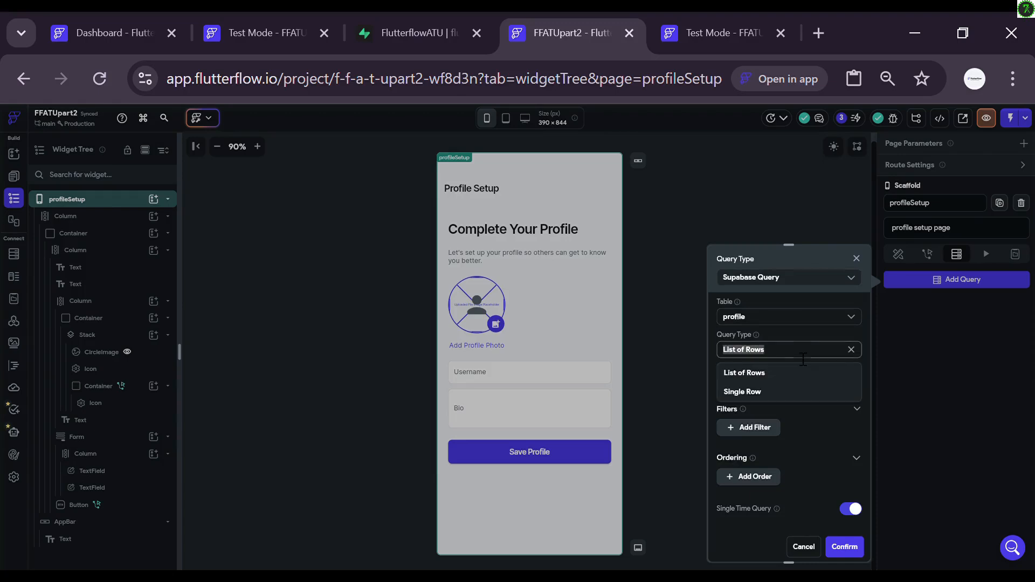
pyautogui.click(761, 392)
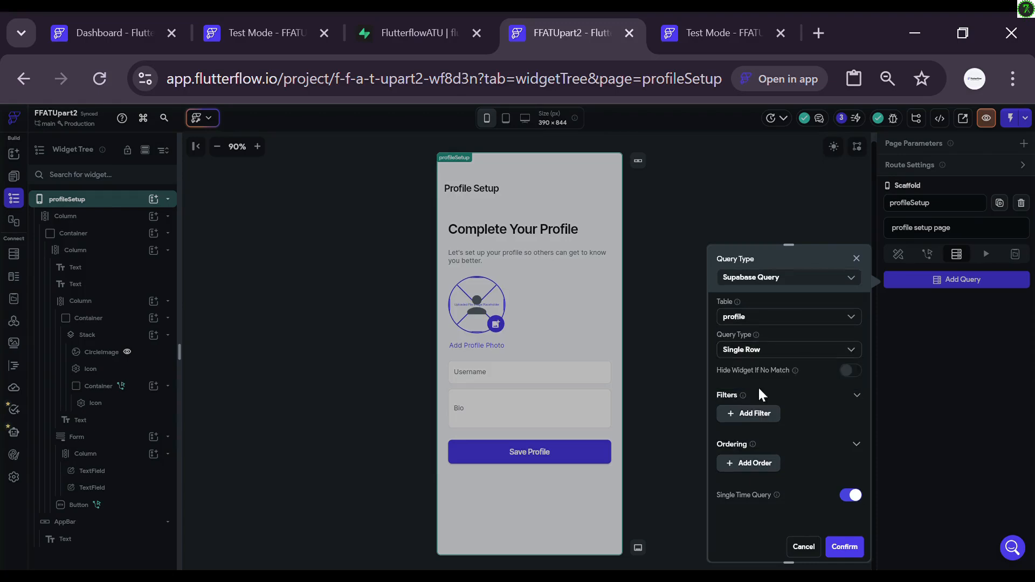
# Step: Filter the query where id Equal To the authenticated user's User ID, and confirm
pyautogui.click(745, 415)
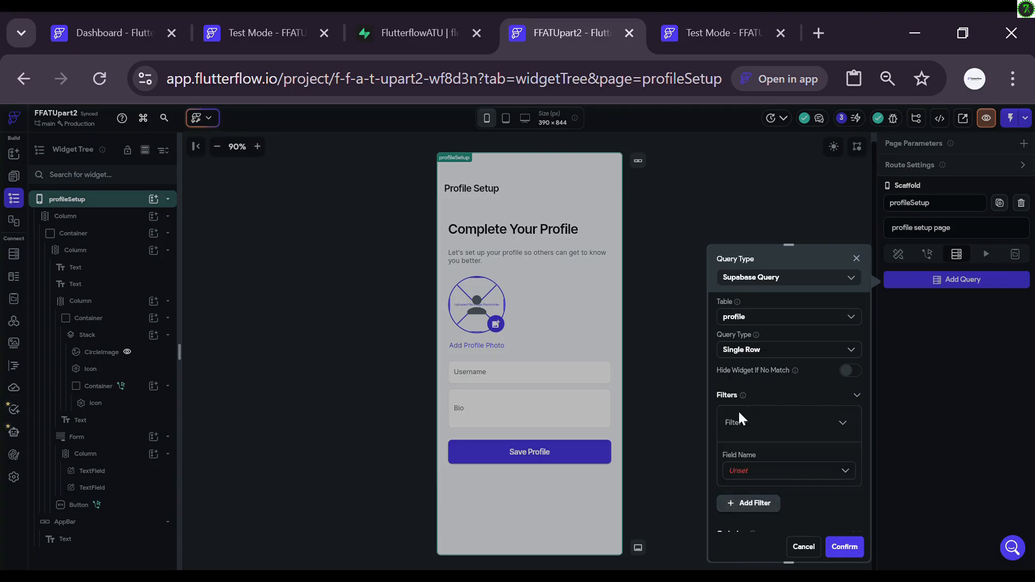
pyautogui.click(801, 474)
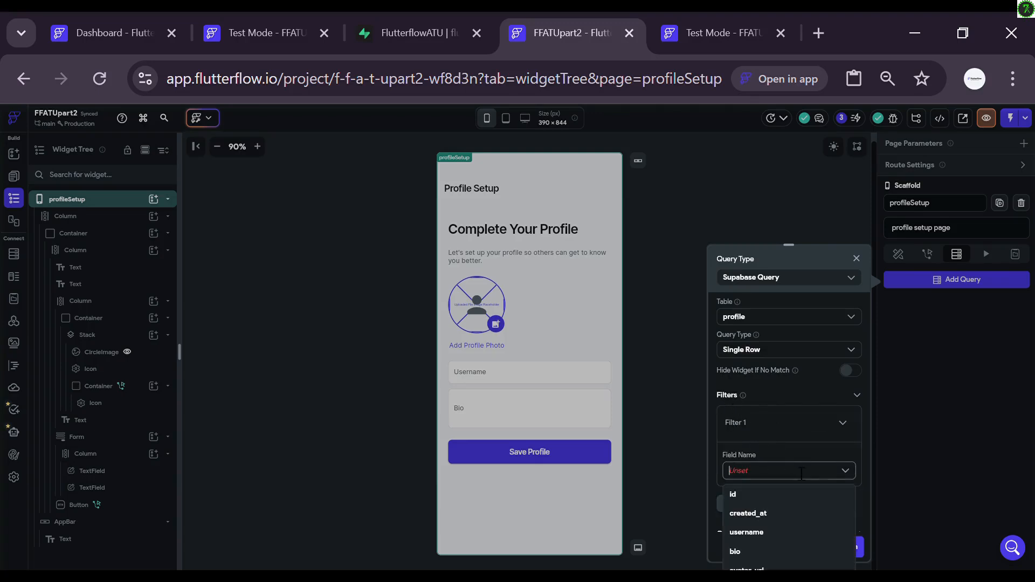
pyautogui.click(763, 494)
pyautogui.scroll(-1, 764, 495)
pyautogui.scroll(-1, 762, 492)
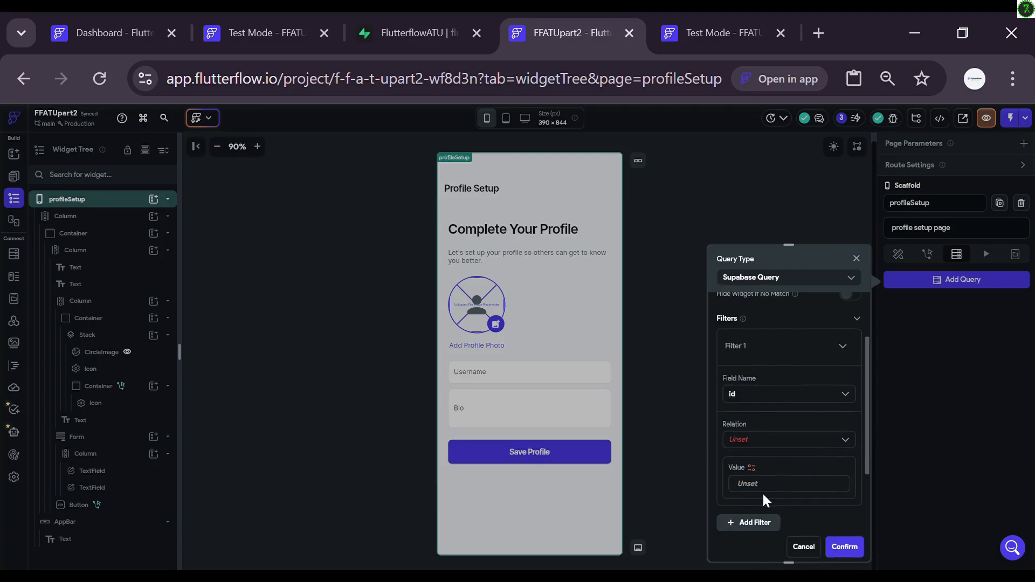
pyautogui.click(771, 441)
pyautogui.click(762, 461)
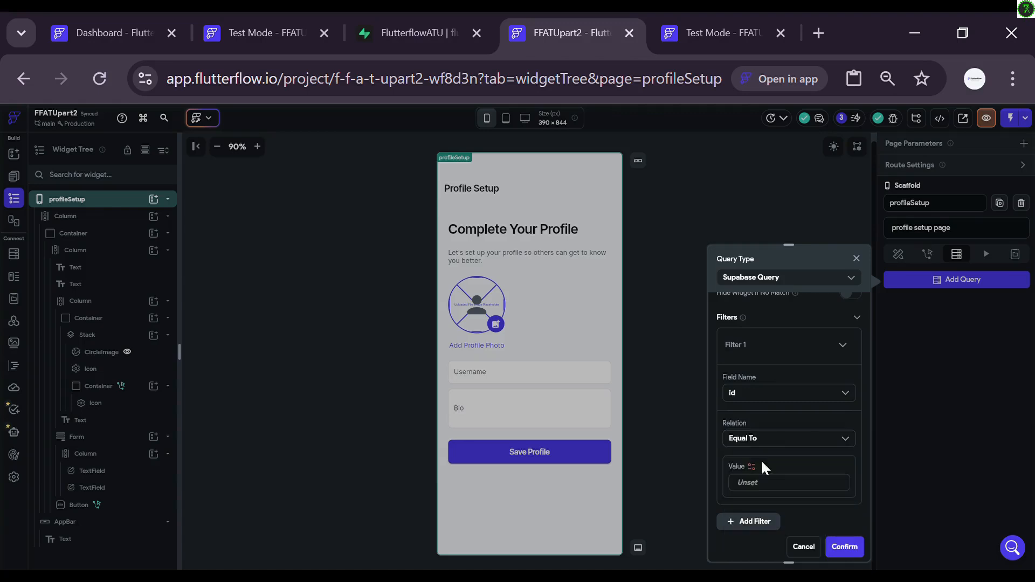
pyautogui.scroll(-2, 760, 450)
pyautogui.click(754, 430)
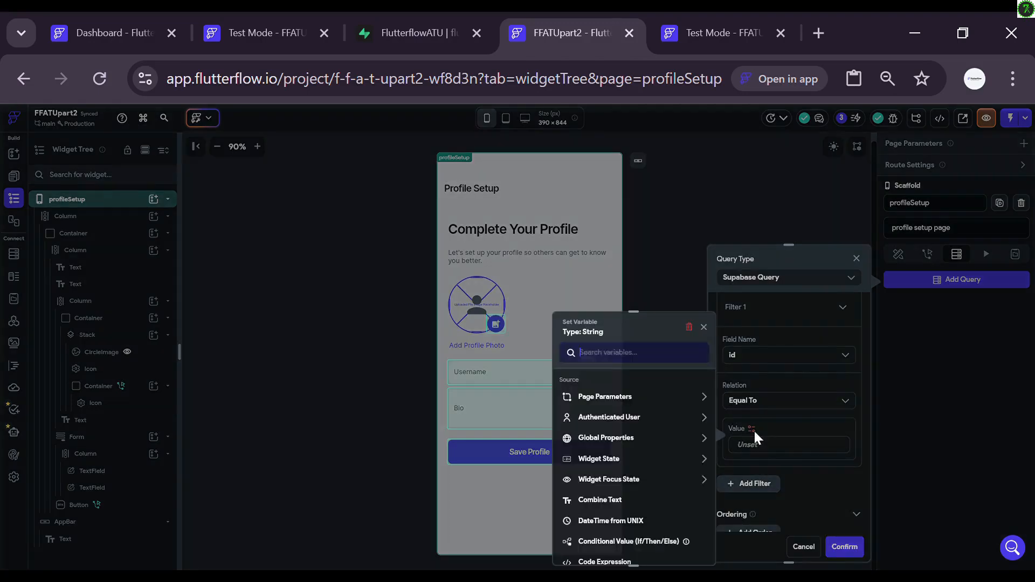
pyautogui.click(614, 418)
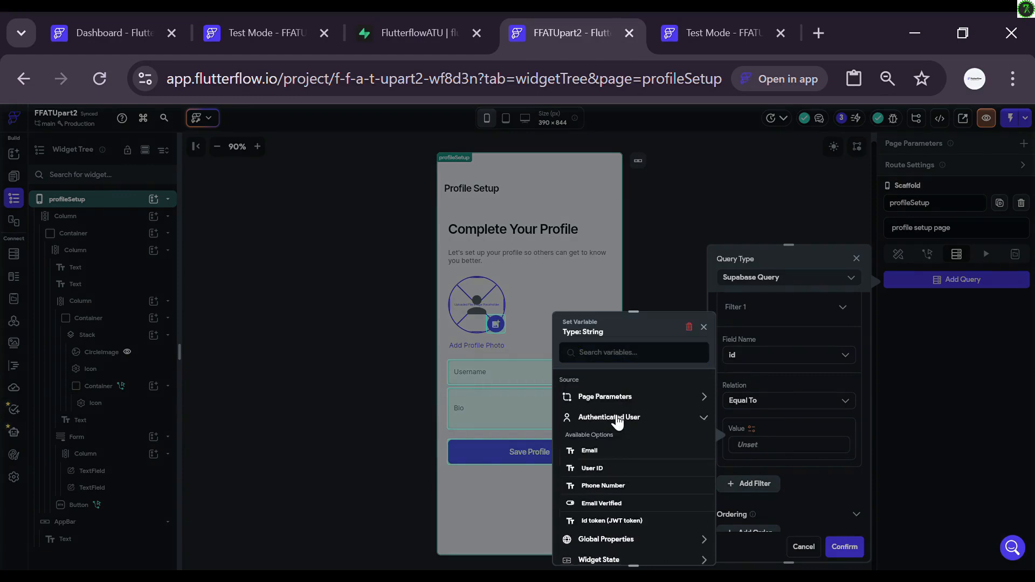
pyautogui.click(610, 471)
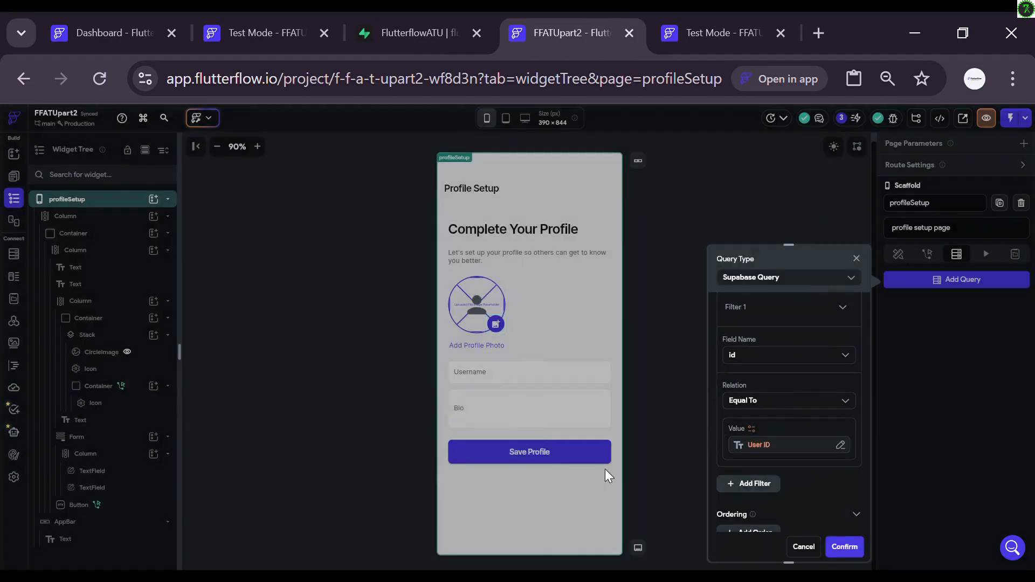
pyautogui.scroll(-2, 744, 458)
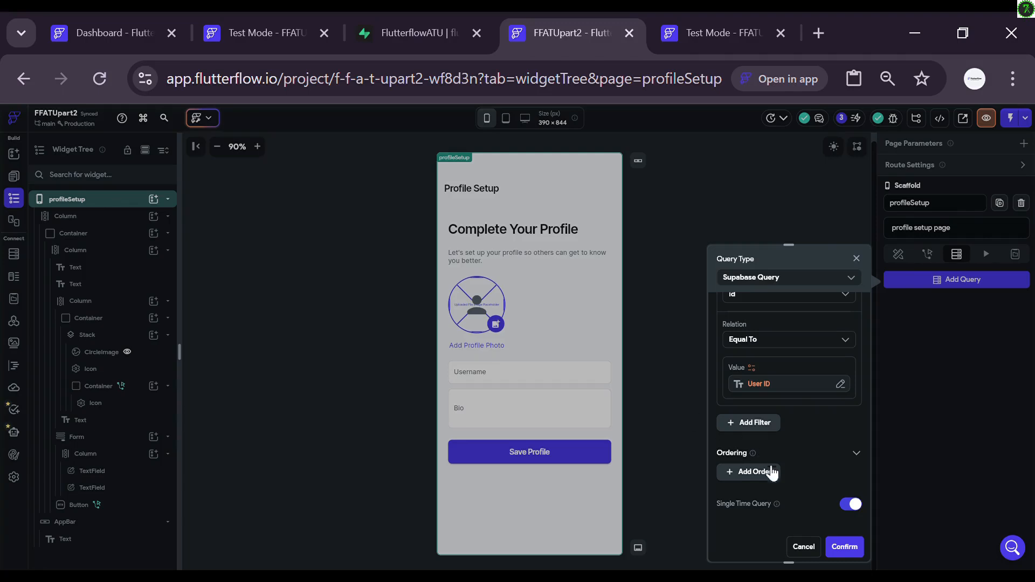
pyautogui.click(842, 546)
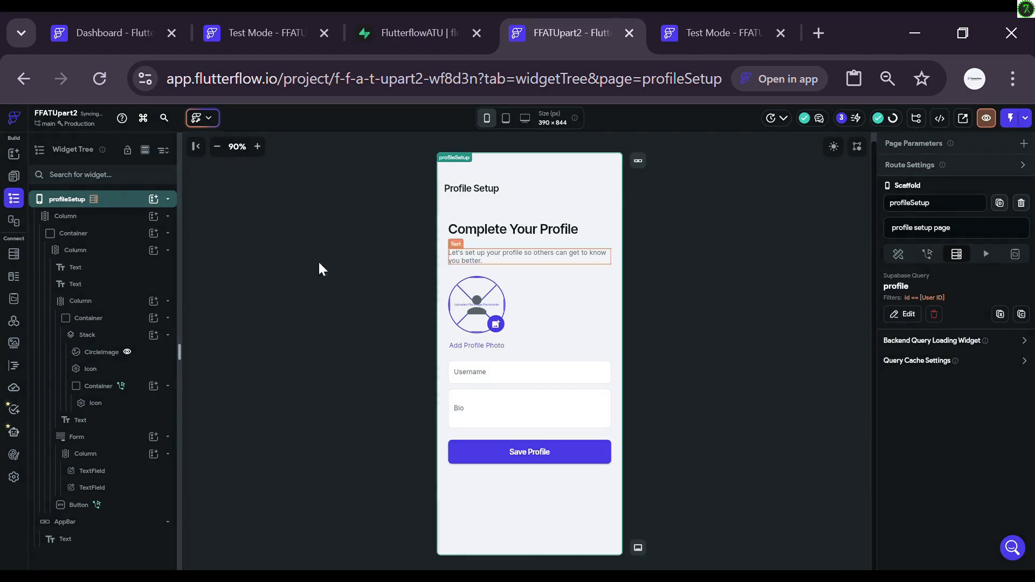
# Step: Reopen the Save Profile On Tap flow and expand the Insert Row's bio field
pyautogui.click(538, 460)
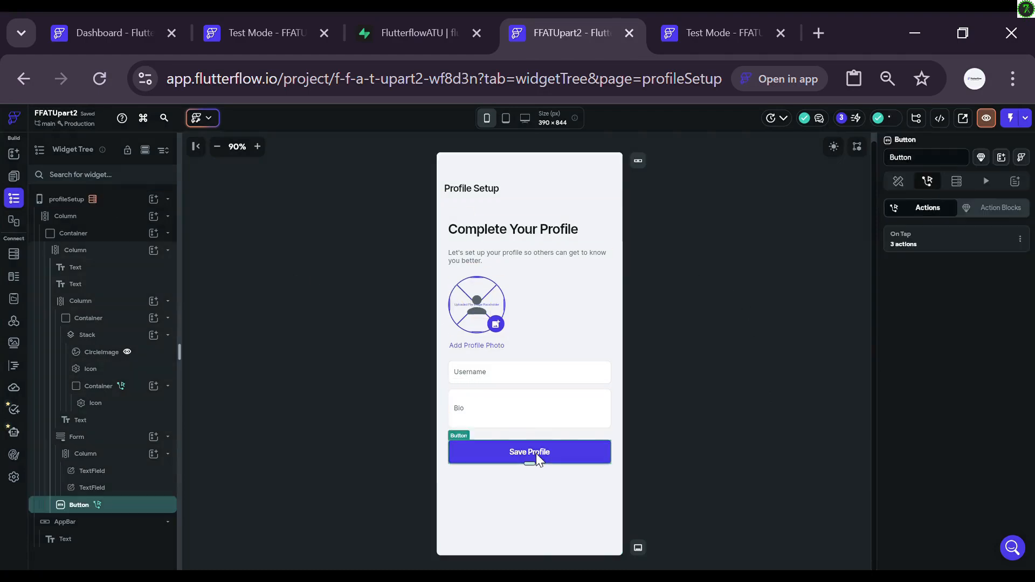
pyautogui.click(906, 241)
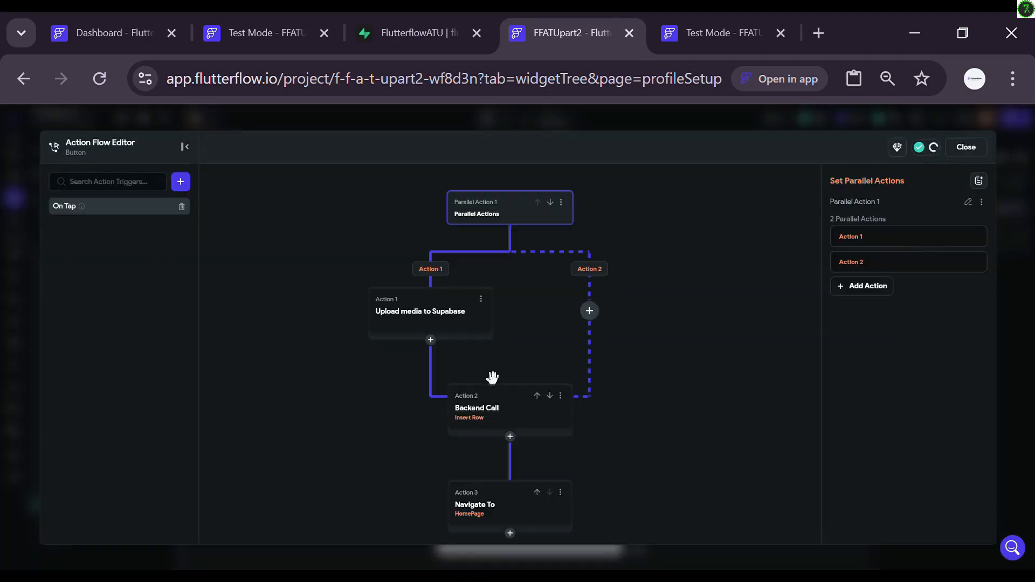
pyautogui.scroll(-5, 638, 454)
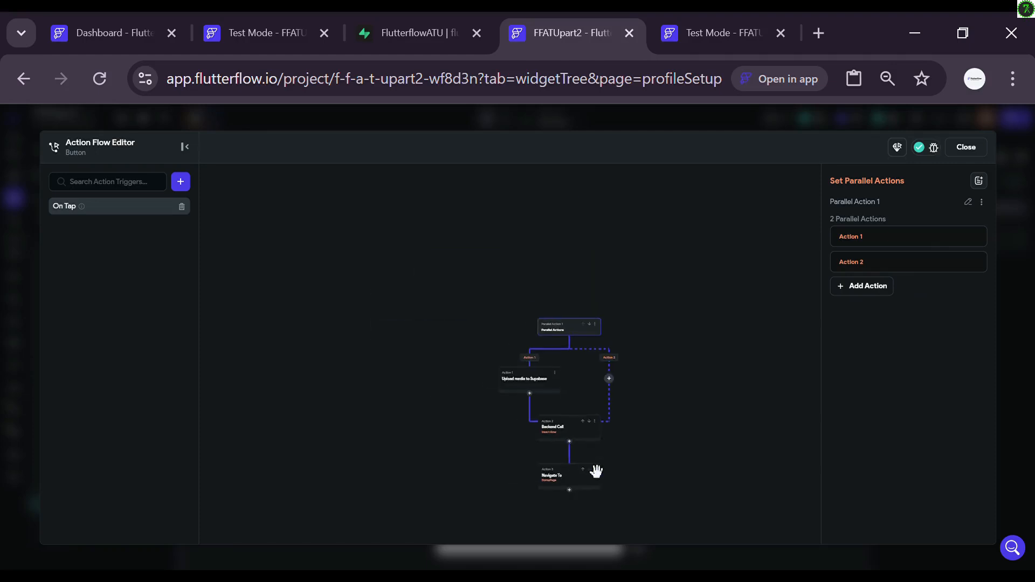
pyautogui.scroll(5, 596, 471)
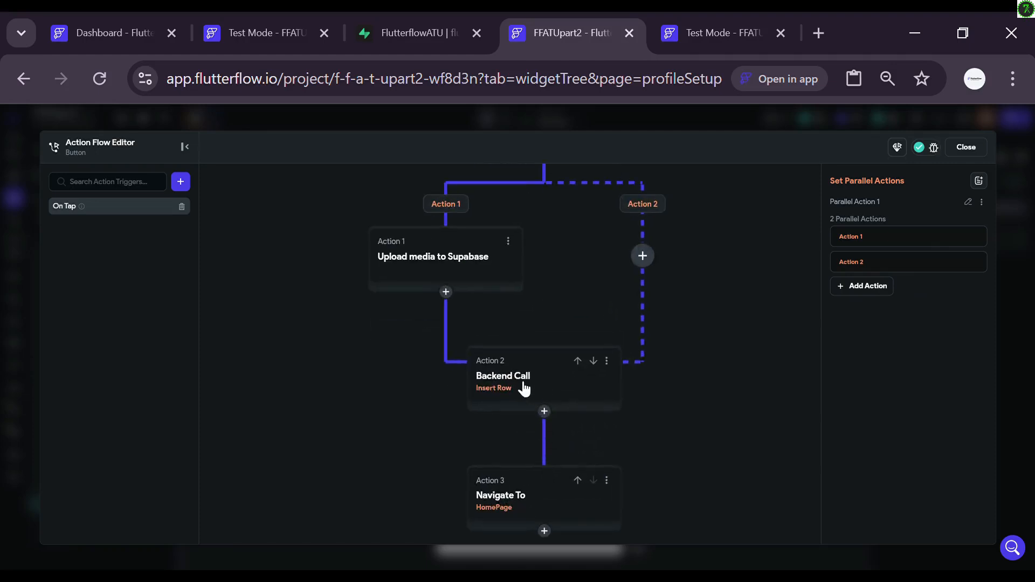
pyautogui.click(523, 388)
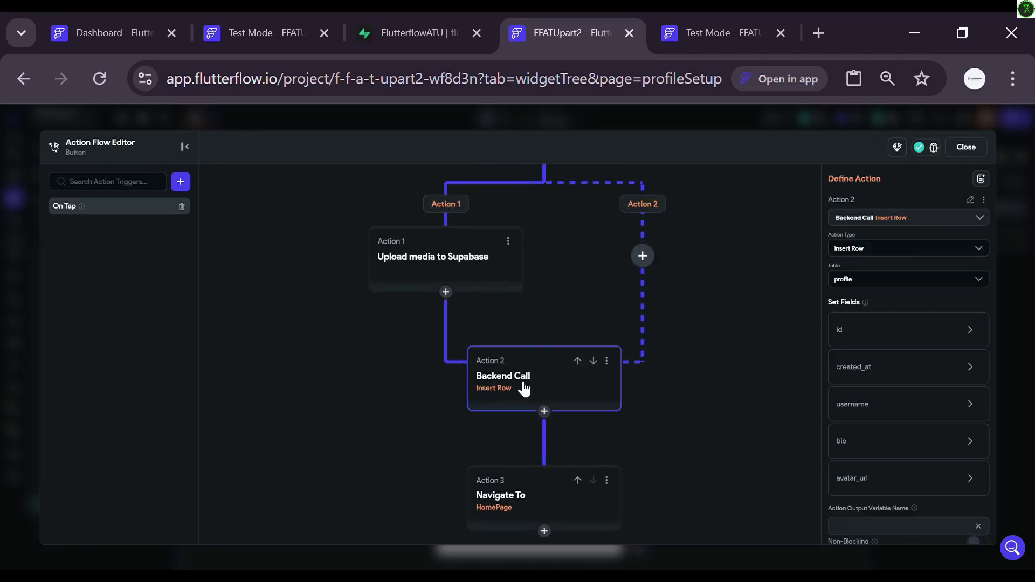
pyautogui.click(868, 447)
pyautogui.scroll(-1, 865, 447)
pyautogui.scroll(-1, 864, 441)
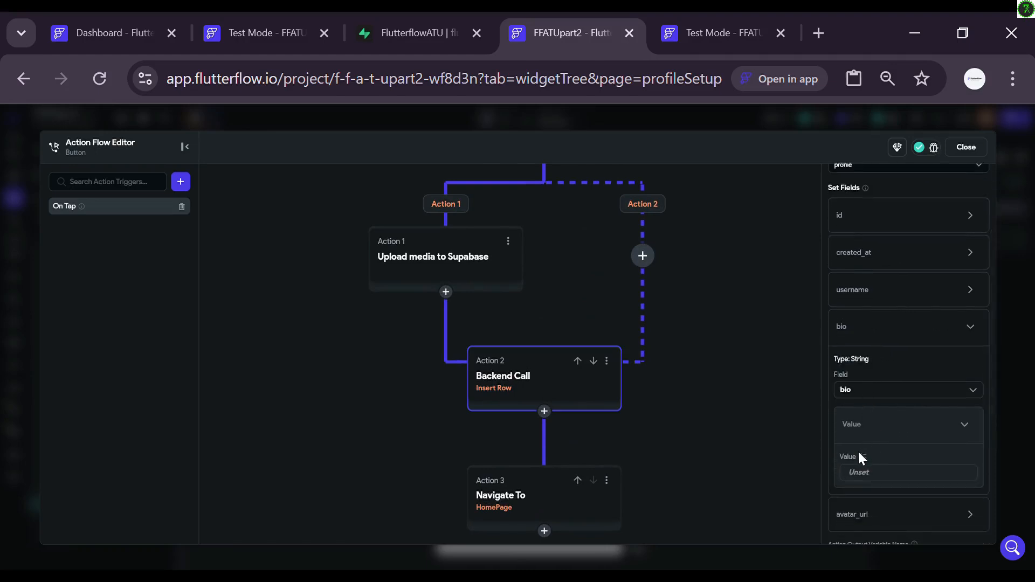
# Step: Browse bio value sources, including profile Row, and choose Conditional Value (If/Then/Else)
pyautogui.click(864, 458)
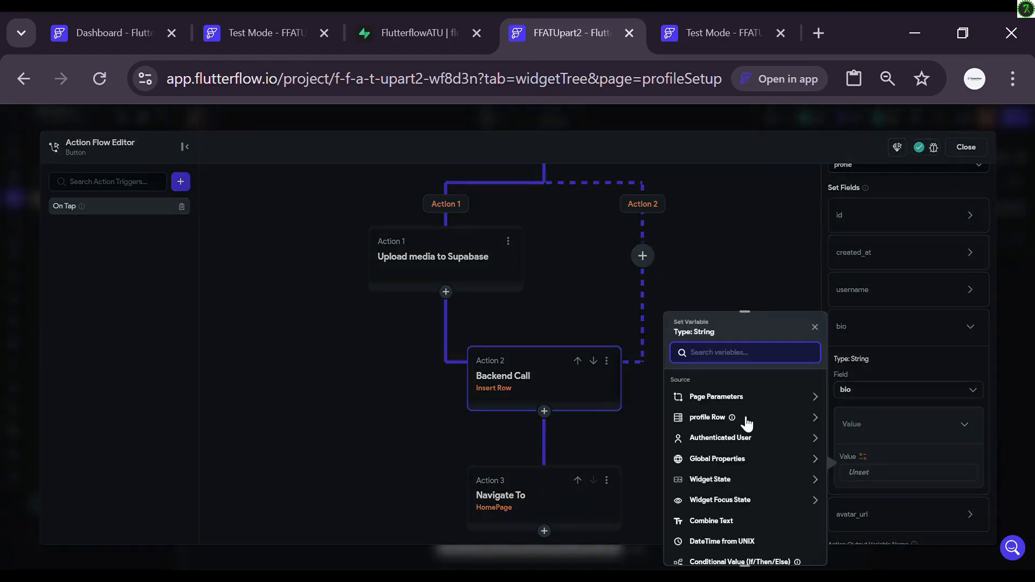
pyautogui.click(705, 421)
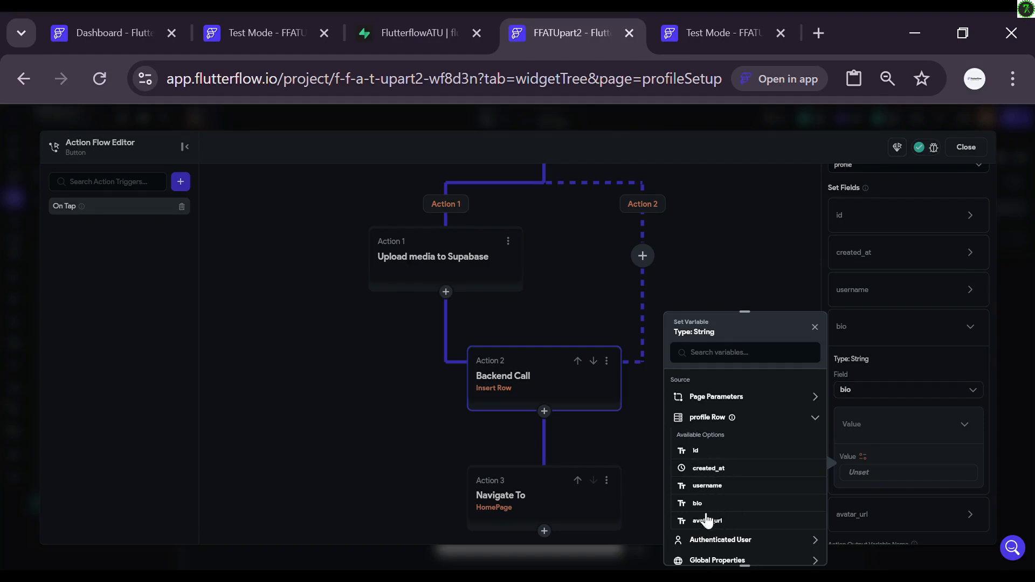
pyautogui.click(716, 418)
pyautogui.scroll(-2, 717, 474)
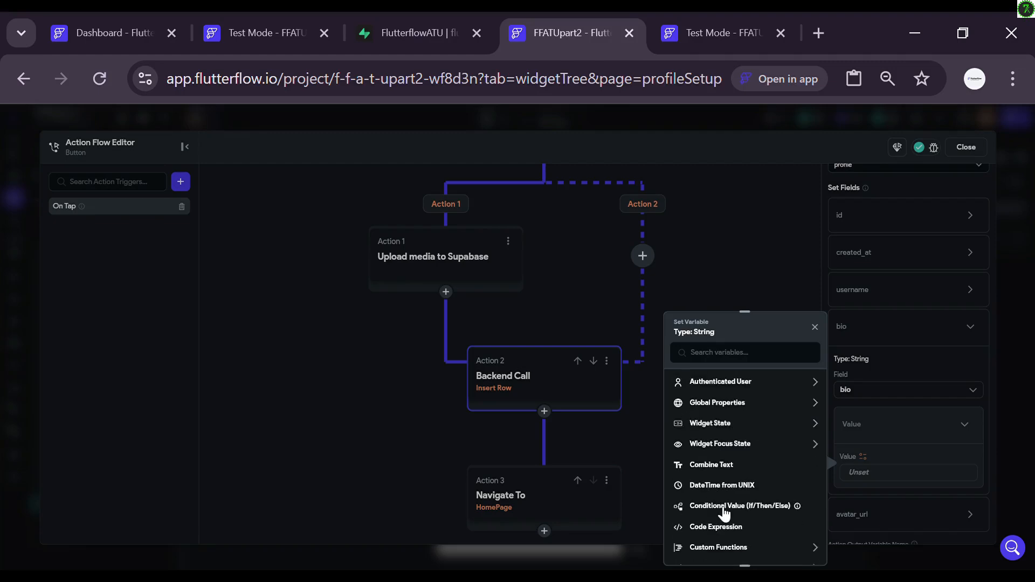
pyautogui.click(724, 509)
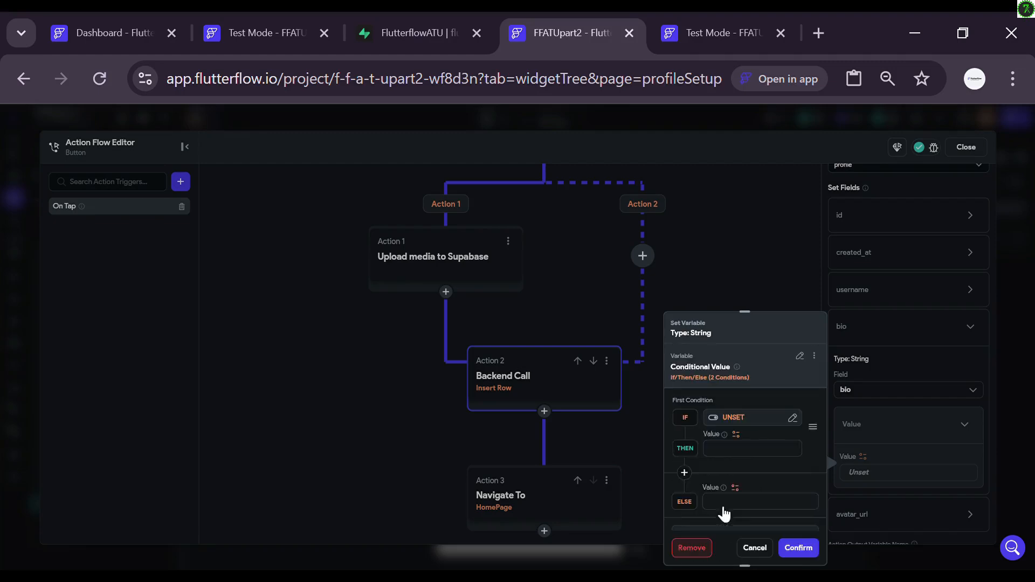
# Step: Set the IF to a single condition: TextField 2 (Bio) Is Set and Not Empty
pyautogui.click(732, 420)
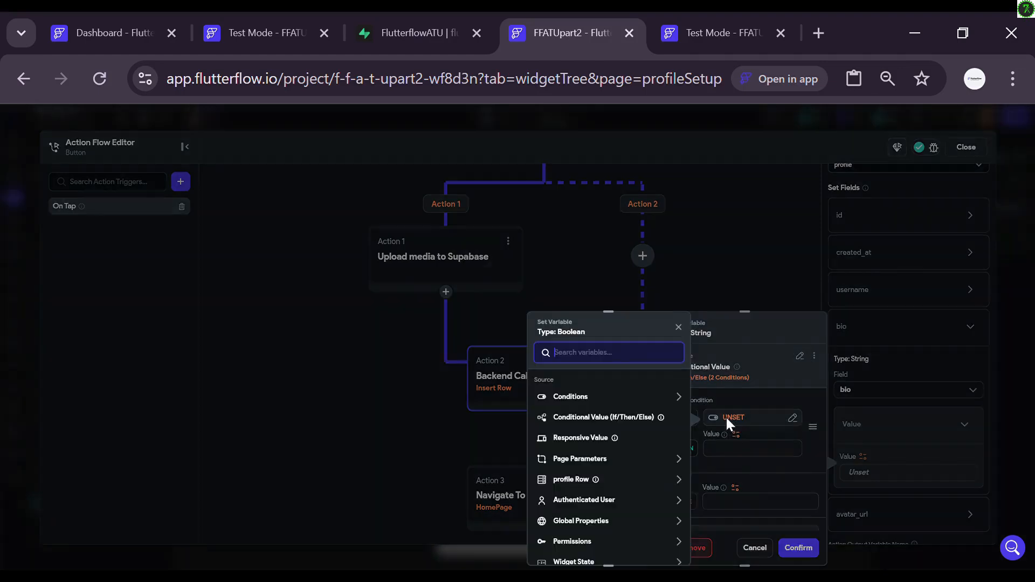
pyautogui.click(661, 400)
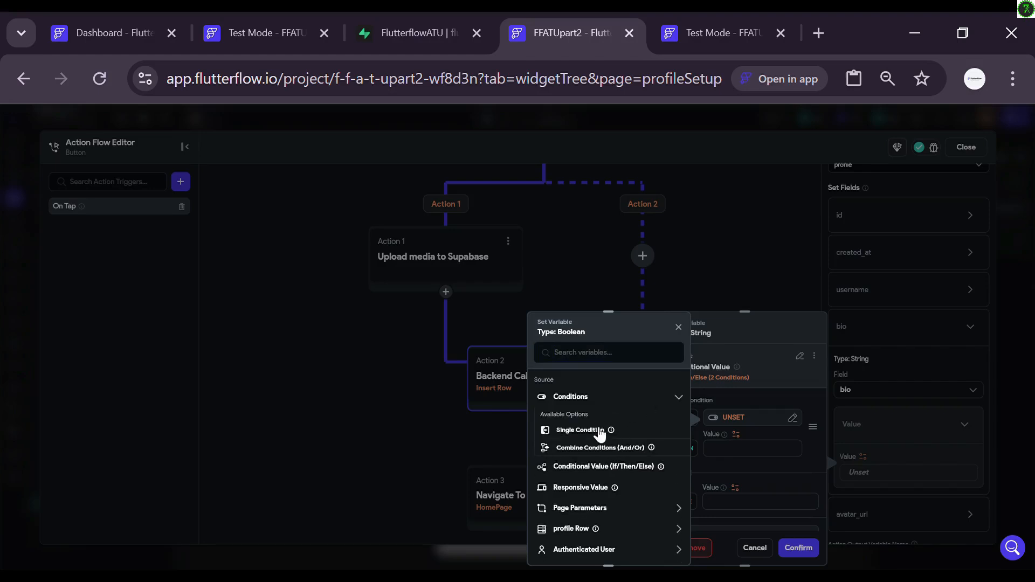
pyautogui.click(600, 431)
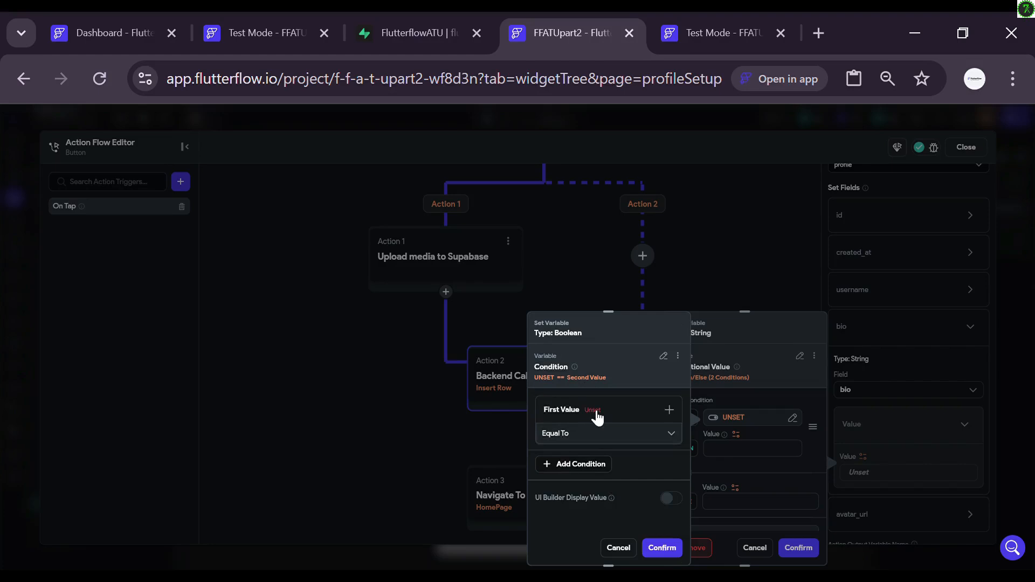
pyautogui.click(596, 414)
pyautogui.click(577, 430)
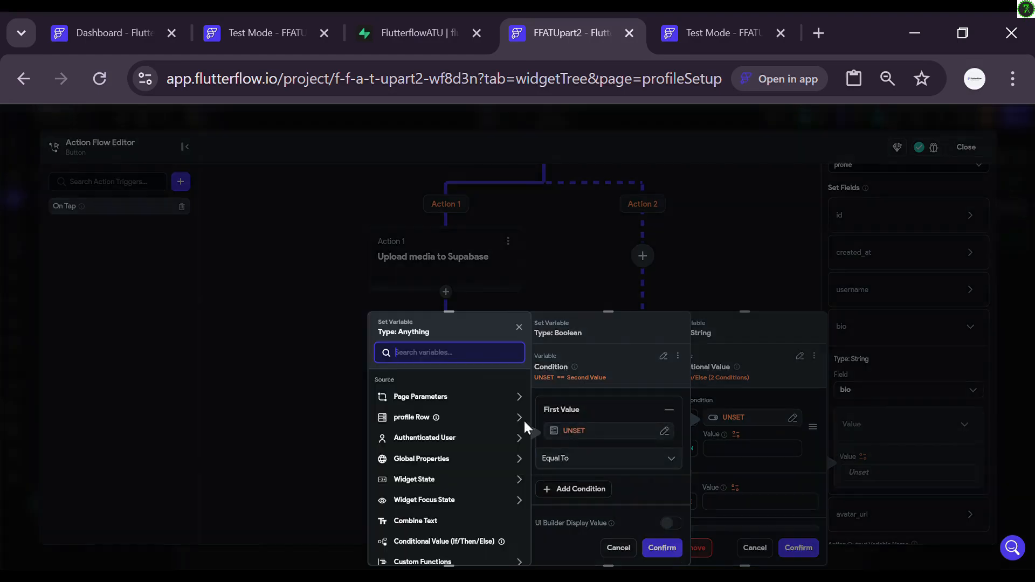
pyautogui.click(432, 482)
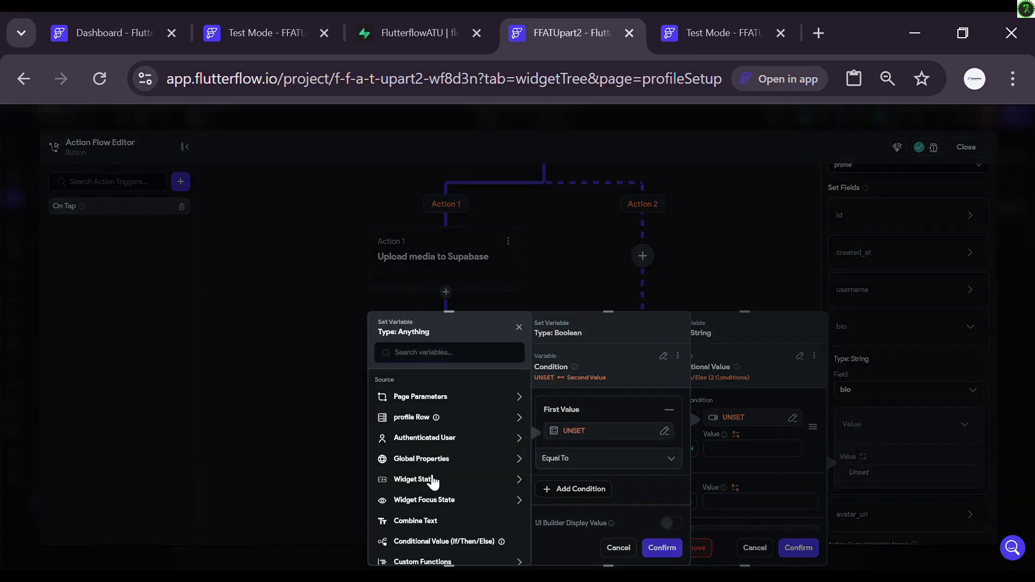
pyautogui.scroll(-1, 433, 481)
pyautogui.scroll(-1, 432, 481)
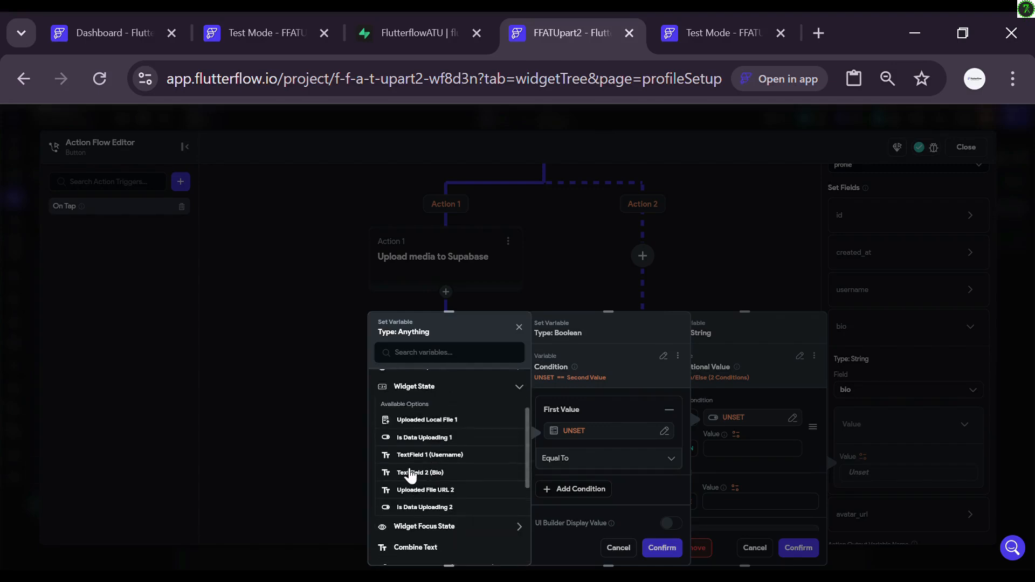
pyautogui.click(415, 475)
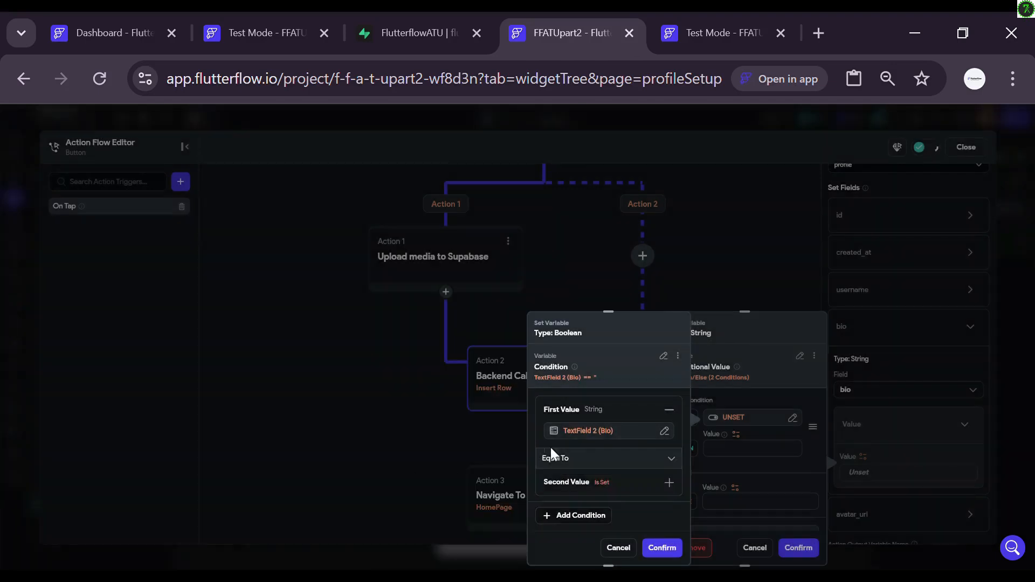
pyautogui.click(606, 463)
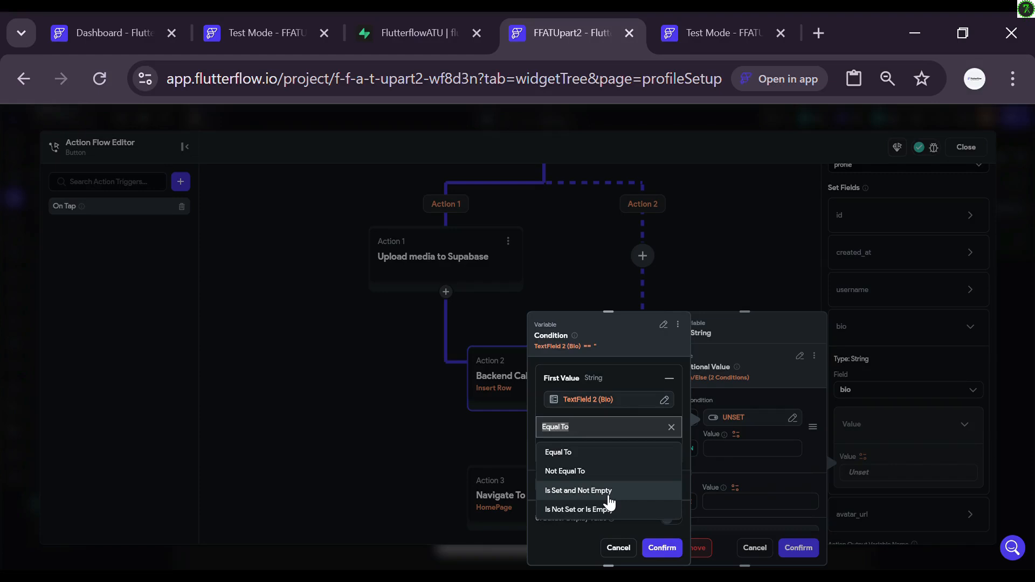
pyautogui.click(607, 492)
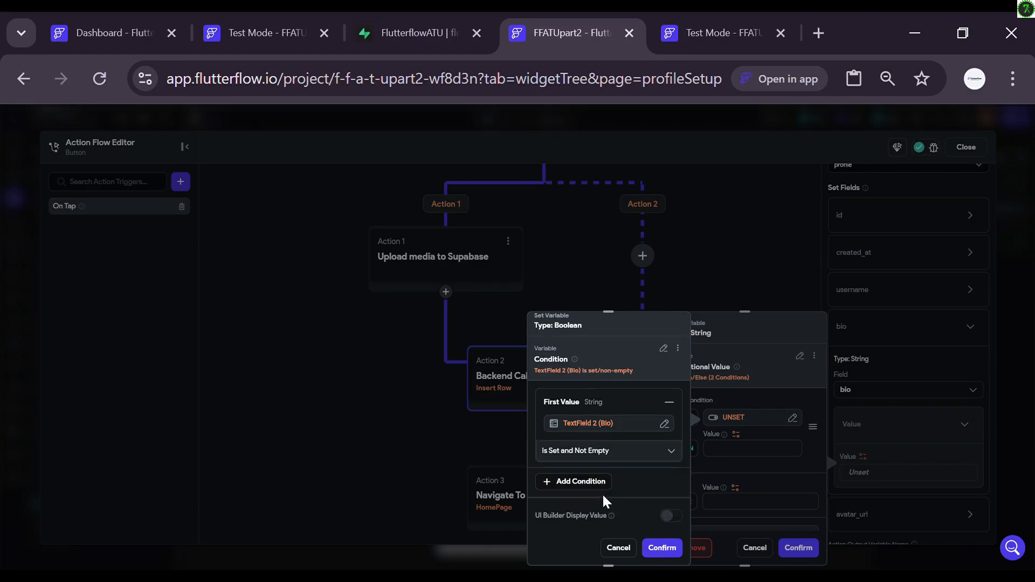
pyautogui.click(663, 549)
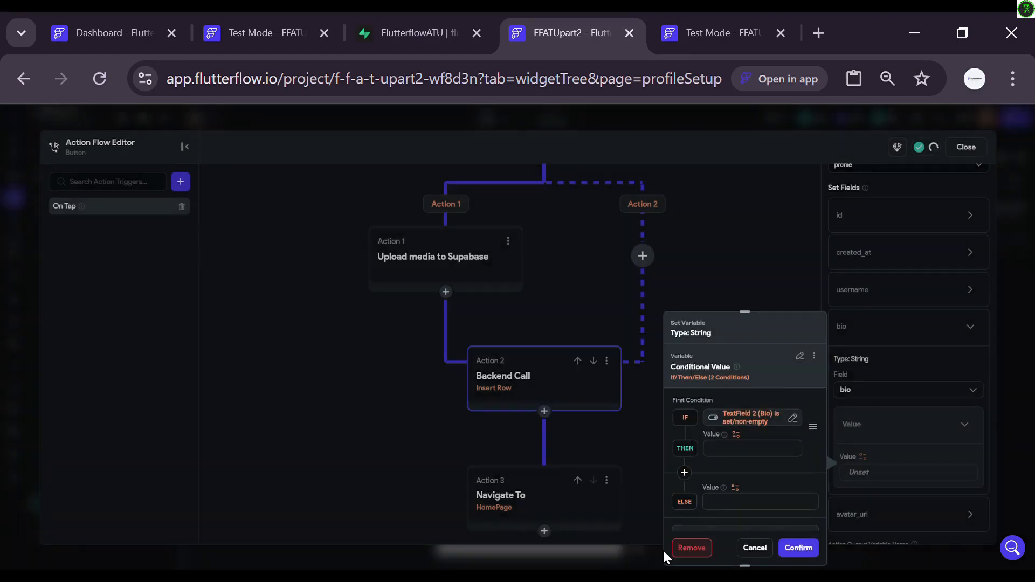
# Step: Use TextField 2 (Bio) for THEN and profile Row bio for ELSE, then confirm
pyautogui.click(735, 435)
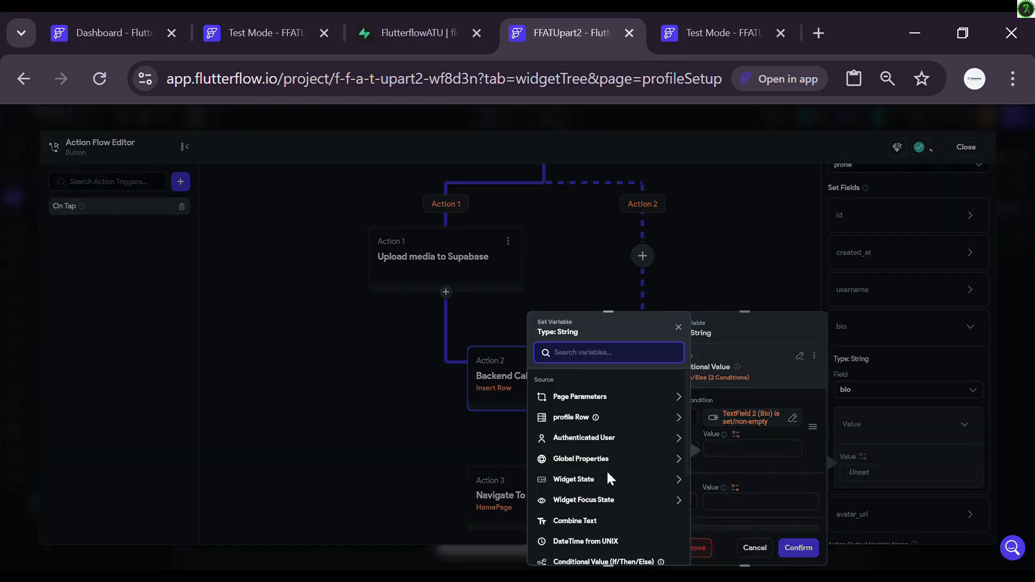
pyautogui.click(573, 480)
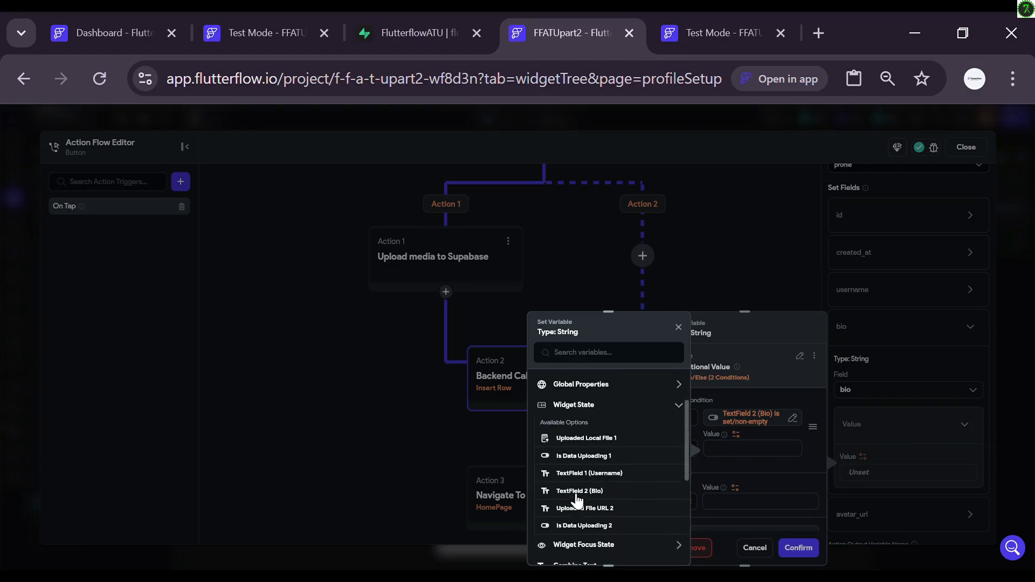
pyautogui.click(575, 495)
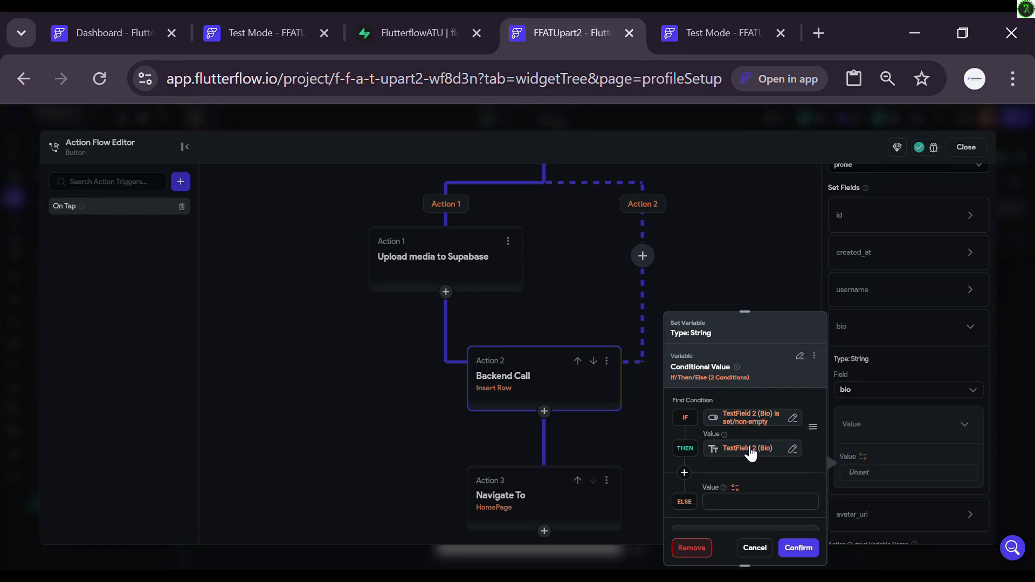
pyautogui.click(736, 488)
pyautogui.click(625, 422)
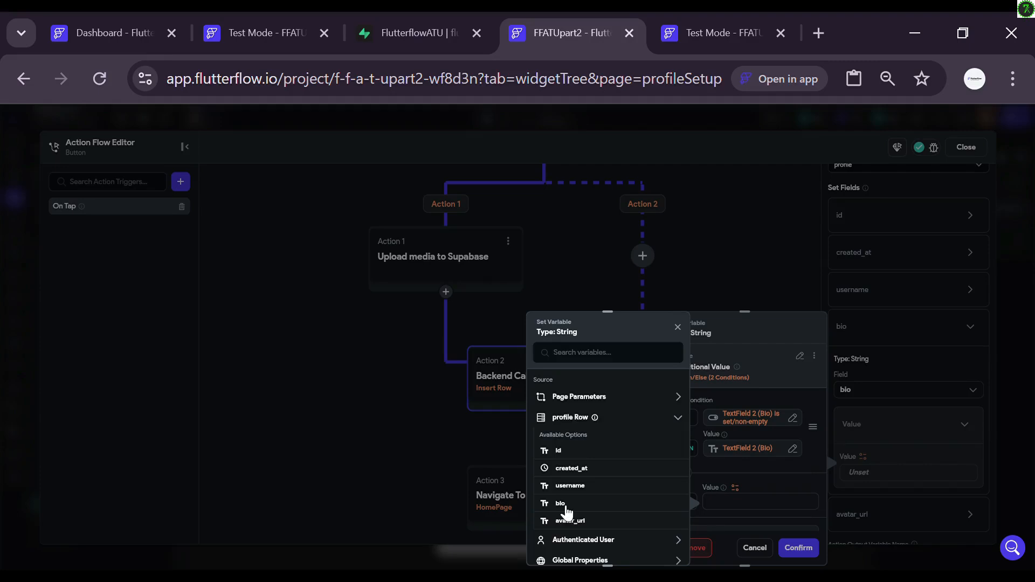
pyautogui.click(560, 504)
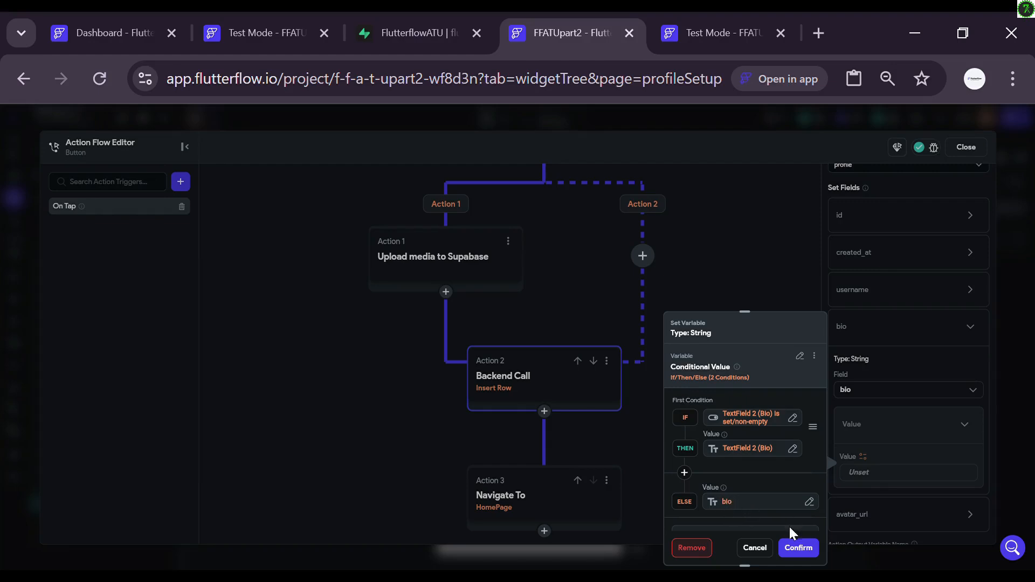
pyautogui.click(798, 548)
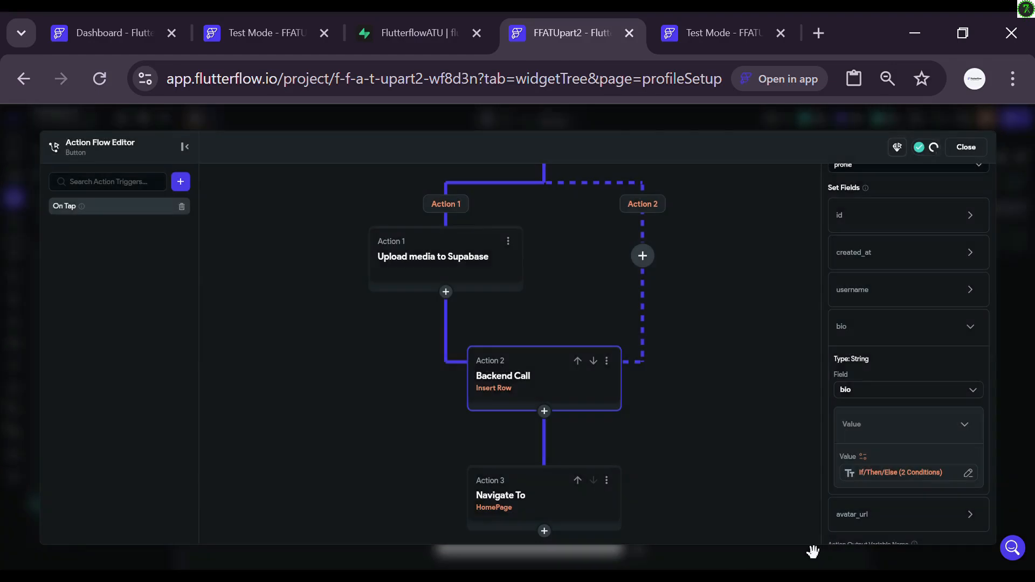
# Step: Review the On Tap flow's Supabase upload action and Insert Row call, then close the editor
pyautogui.scroll(-2, 875, 462)
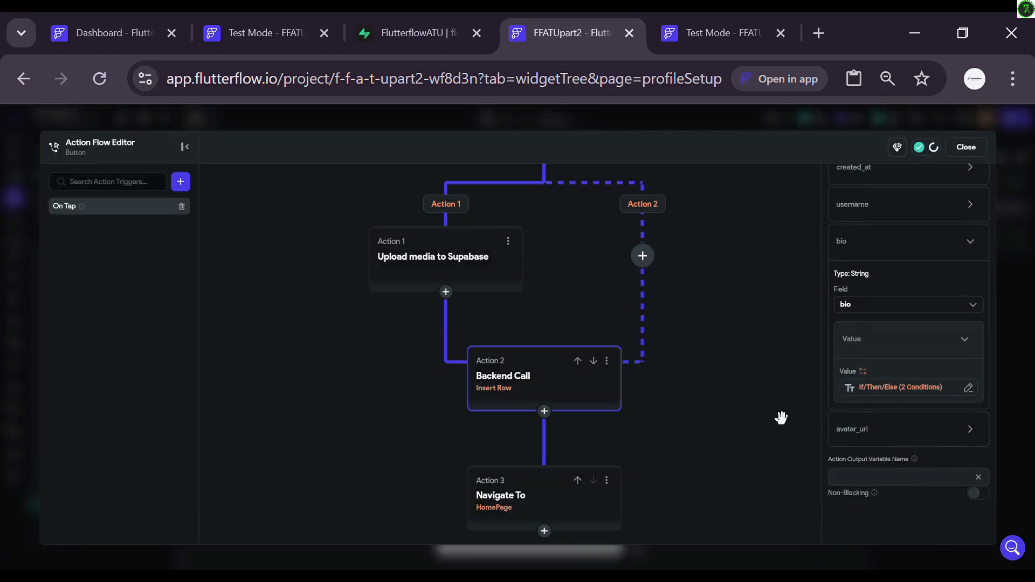
pyautogui.scroll(1, 871, 382)
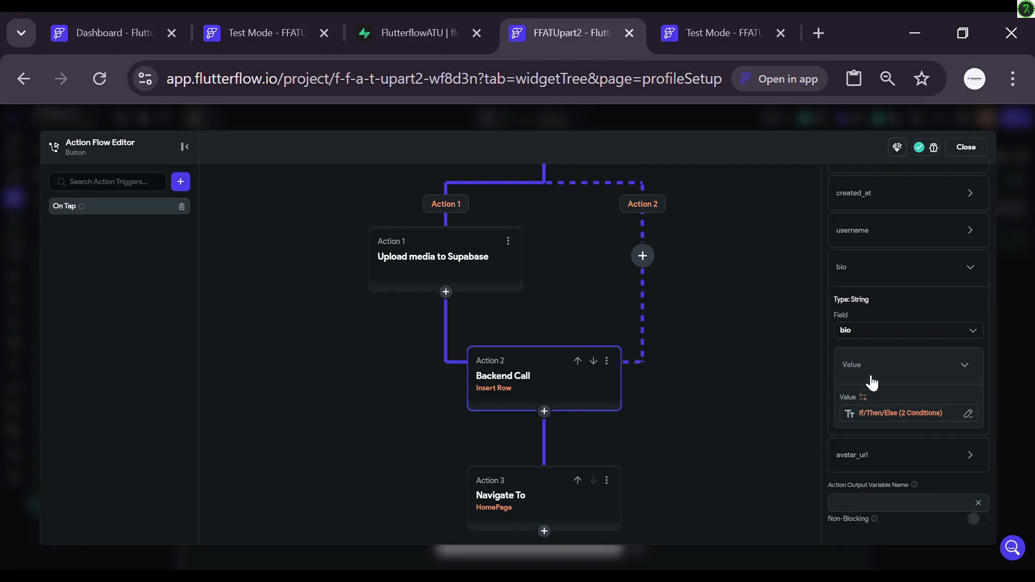
pyautogui.scroll(5, 872, 383)
pyautogui.click(966, 146)
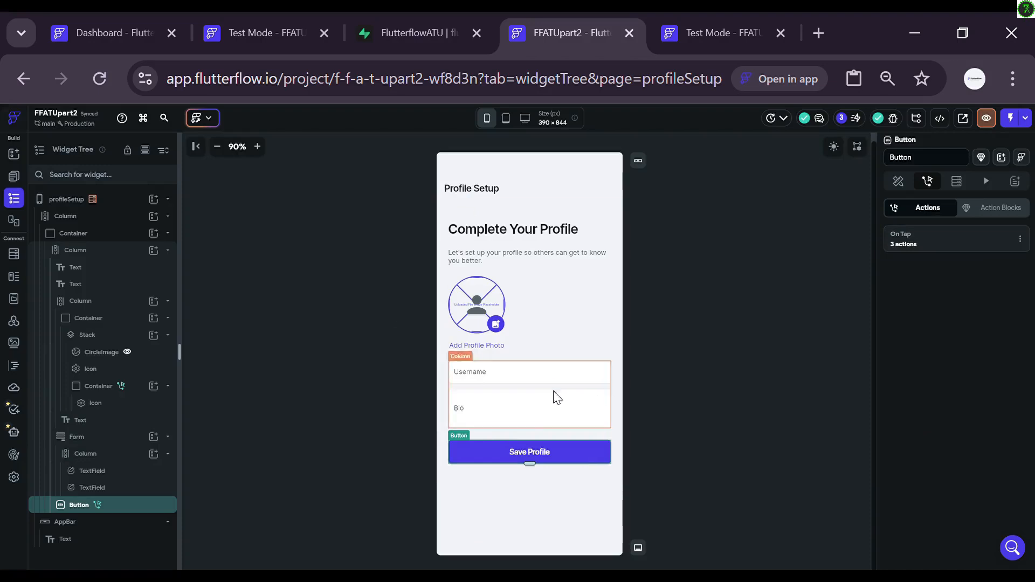
pyautogui.click(929, 238)
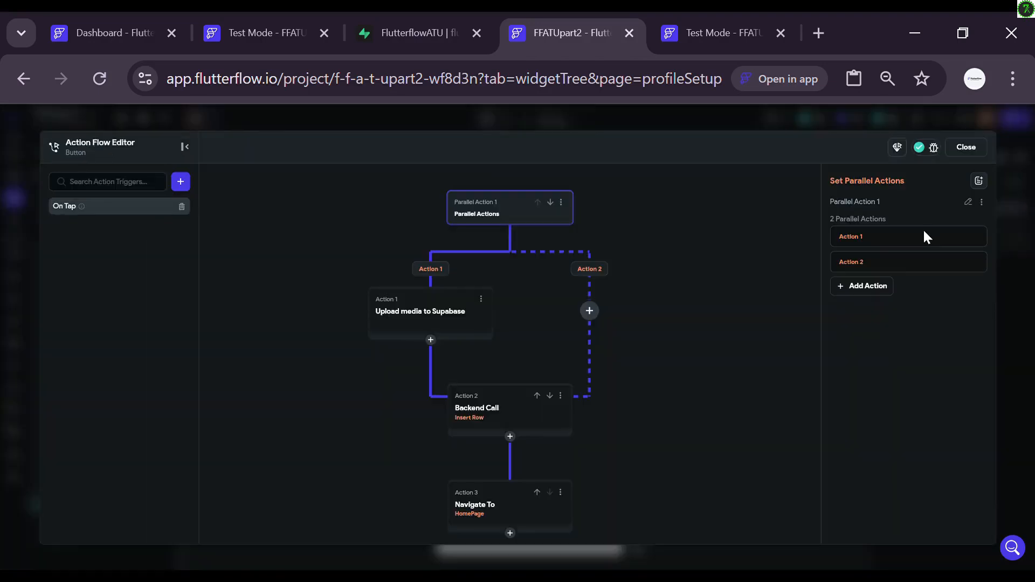
pyautogui.click(415, 321)
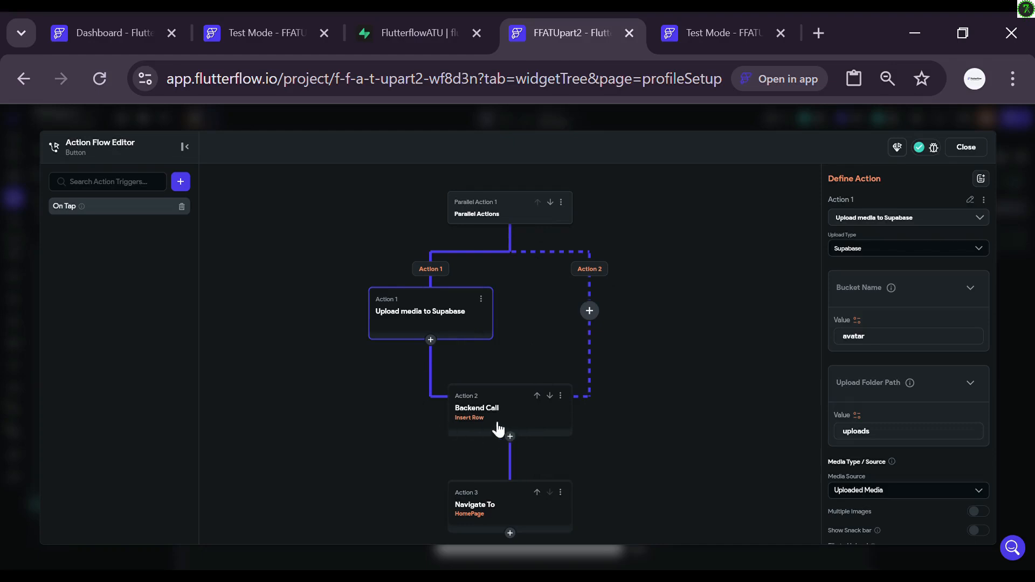
pyautogui.click(530, 421)
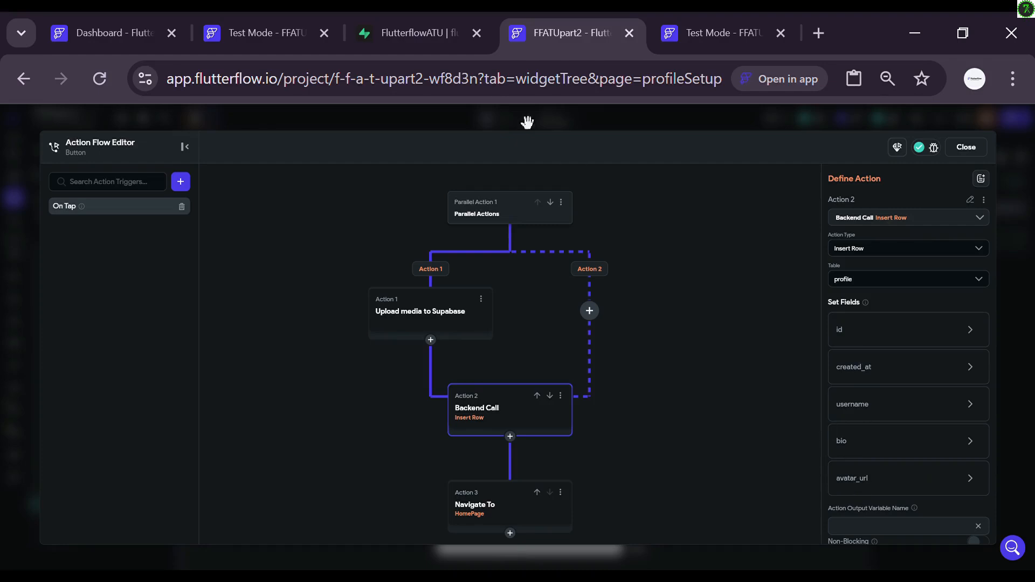
pyautogui.scroll(-3, 559, 342)
pyautogui.scroll(1, 560, 345)
pyautogui.scroll(3, 560, 345)
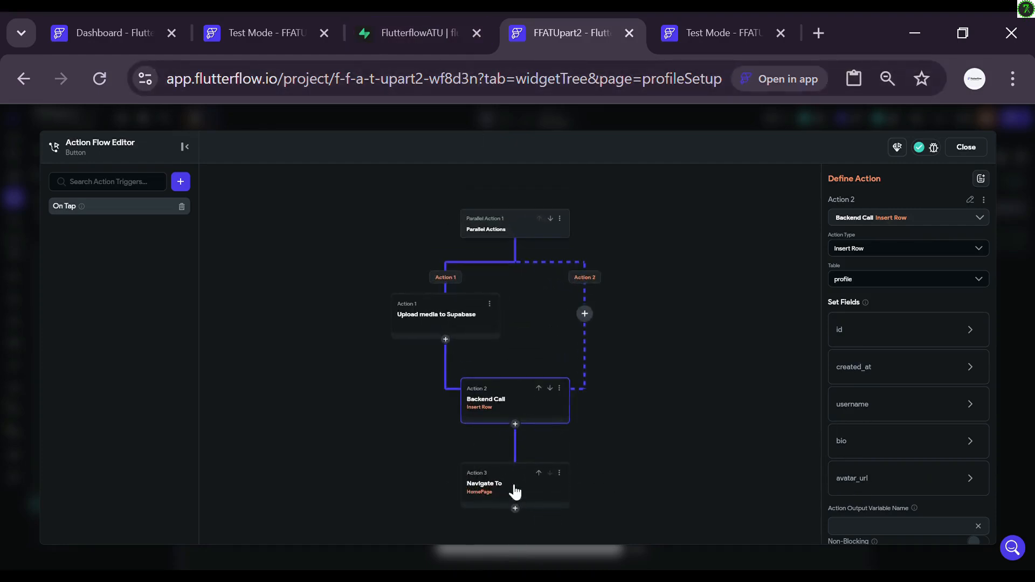
pyautogui.click(965, 148)
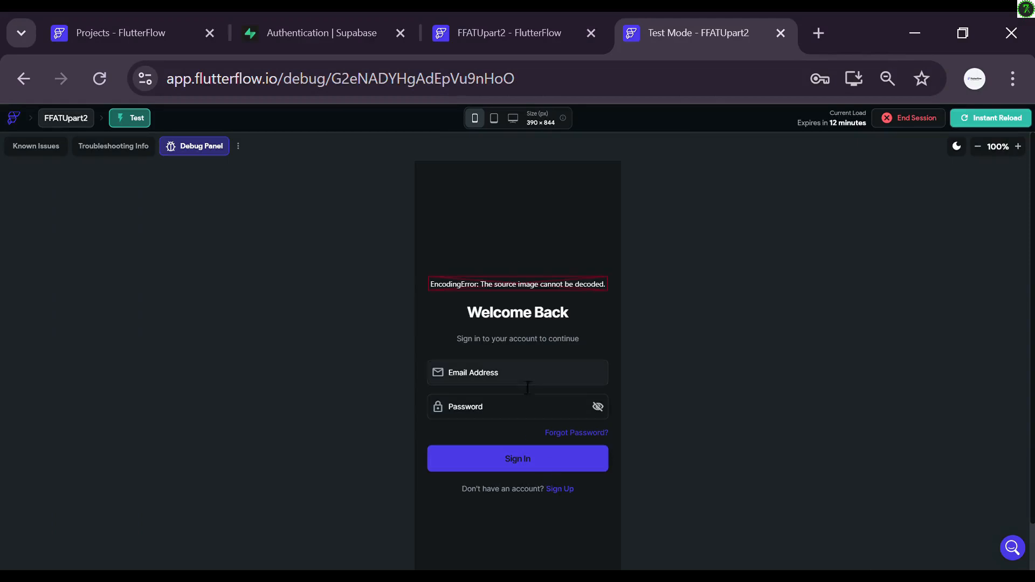
# Step: Sign up a test account using the autofilled e-mail and a password entered twice
pyautogui.click(559, 489)
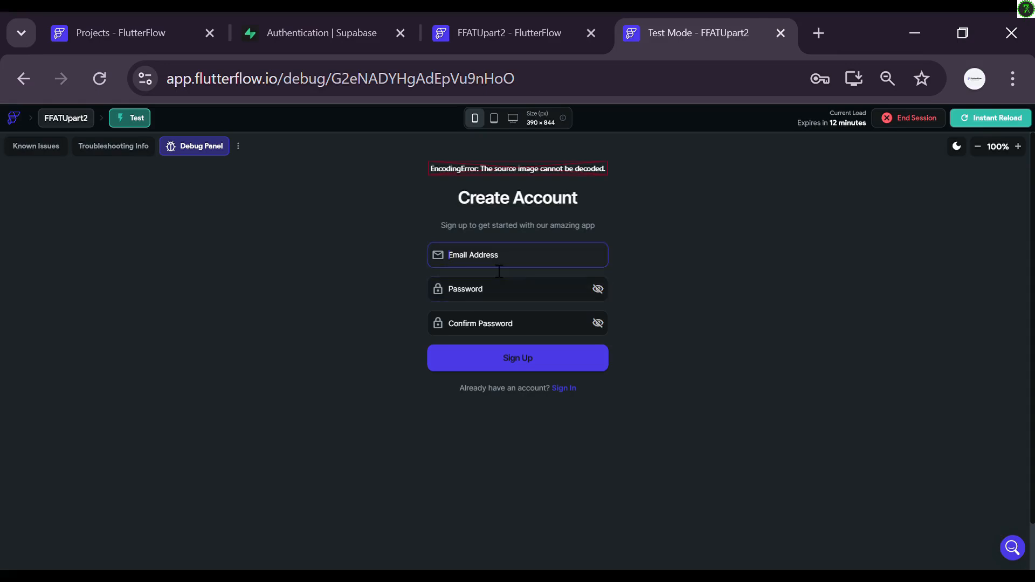
pyautogui.click(525, 286)
pyautogui.click(507, 300)
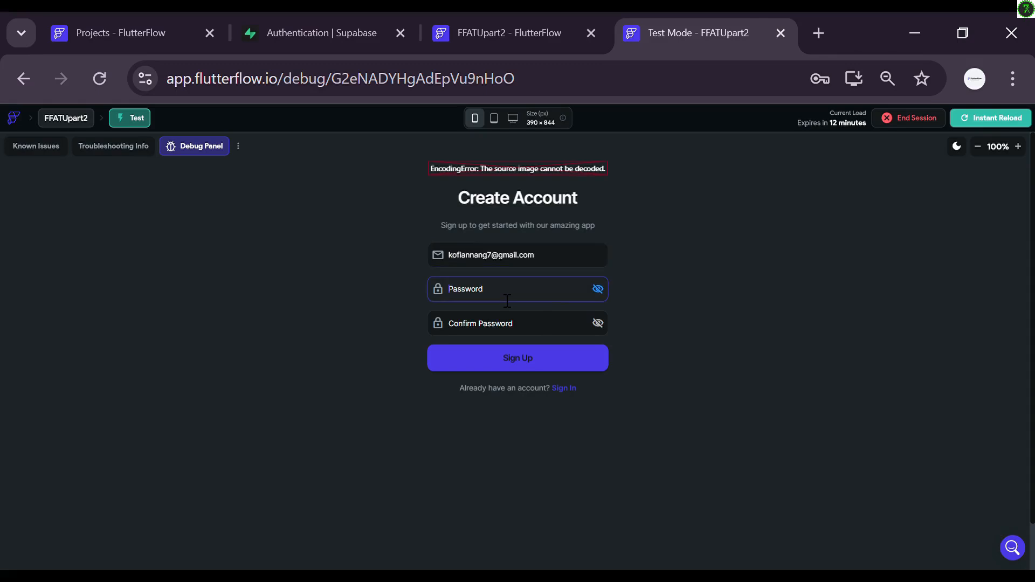
pyautogui.write('123456')
pyautogui.click(486, 330)
pyautogui.write('123456')
pyautogui.click(518, 359)
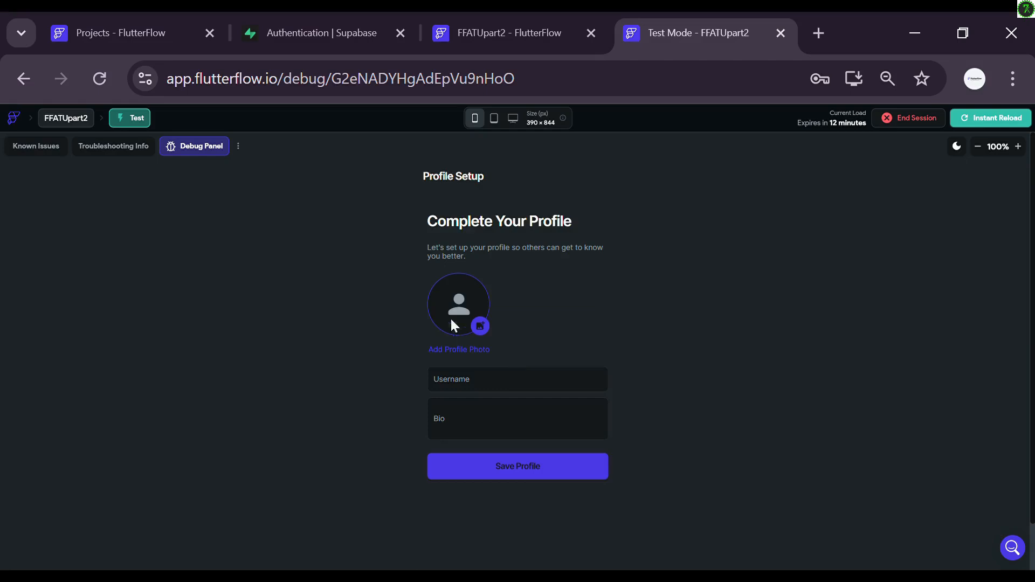
# Step: Pick a gallery photo as avatar, enter a username, leave Bio blank, and save the profile
pyautogui.click(482, 327)
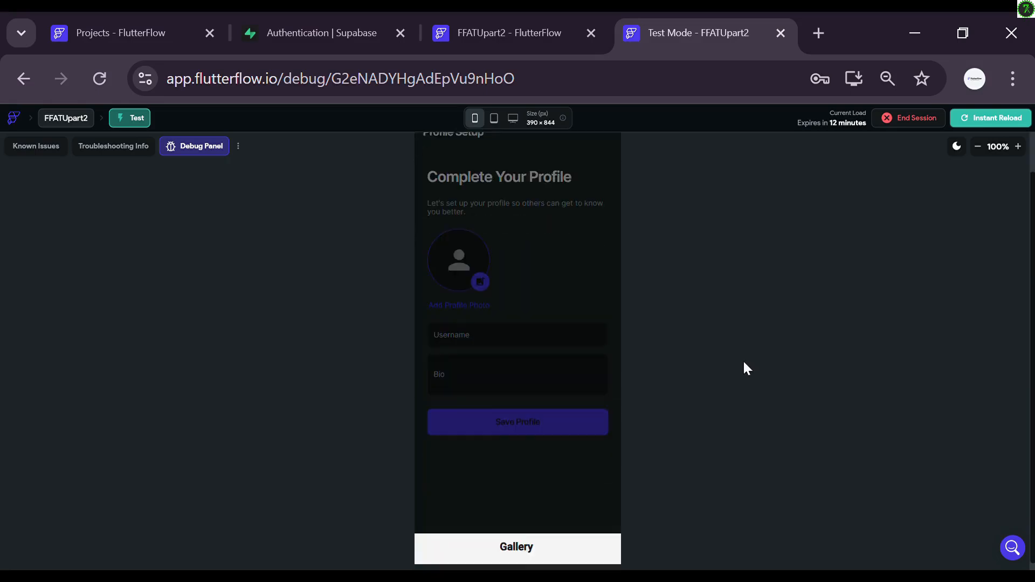
pyautogui.click(496, 537)
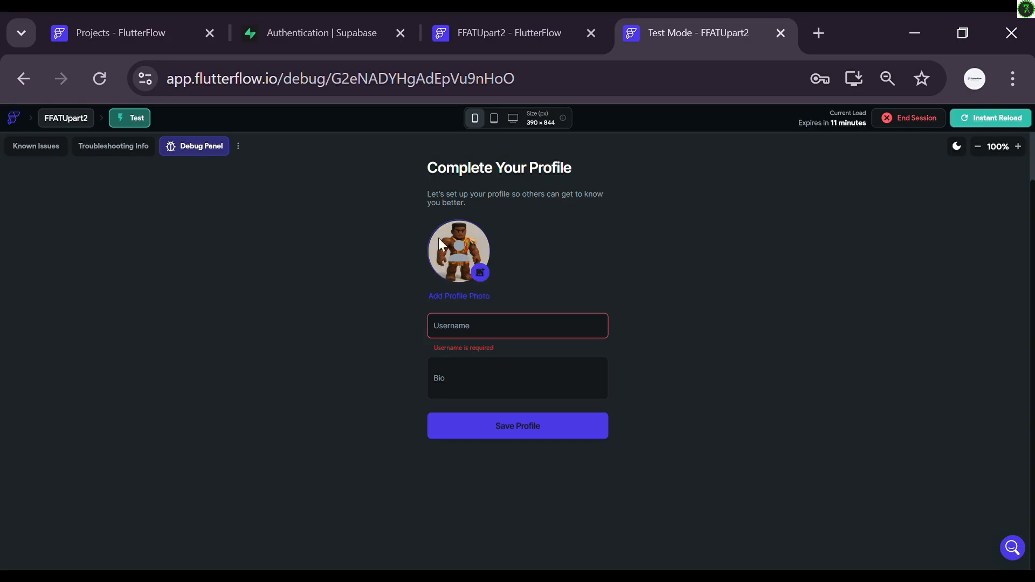
pyautogui.click(479, 330)
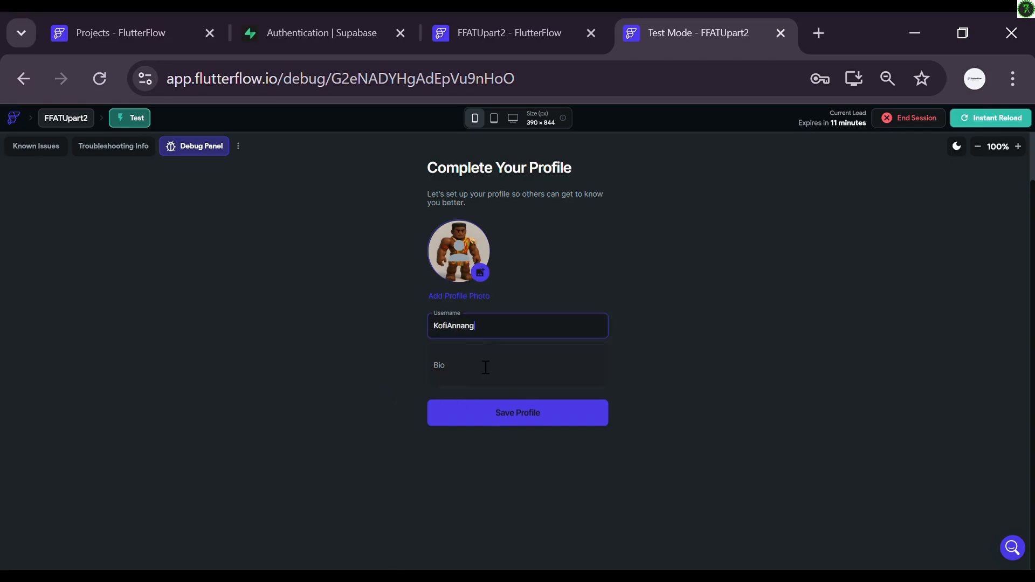
pyautogui.click(485, 367)
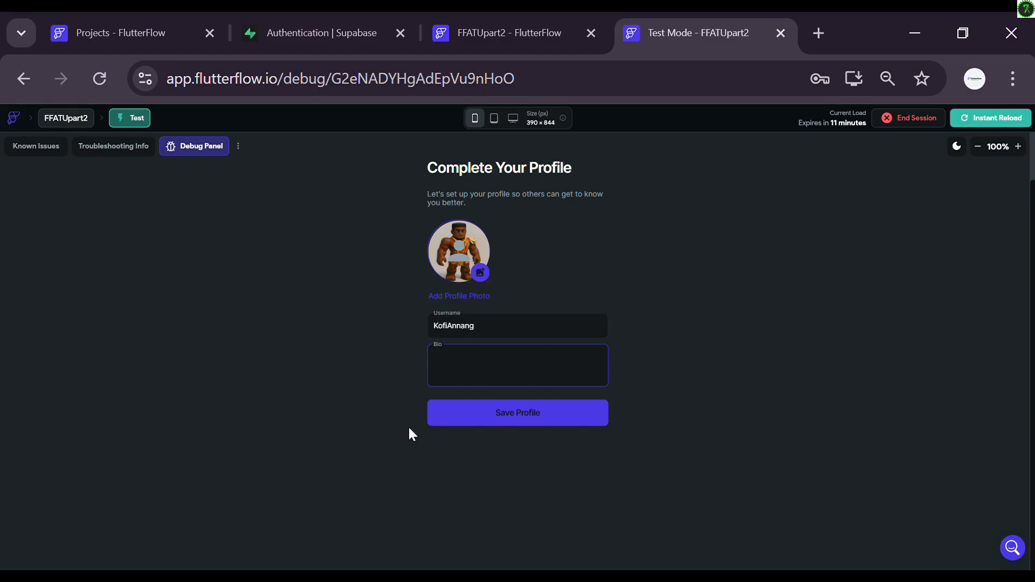
pyautogui.click(513, 309)
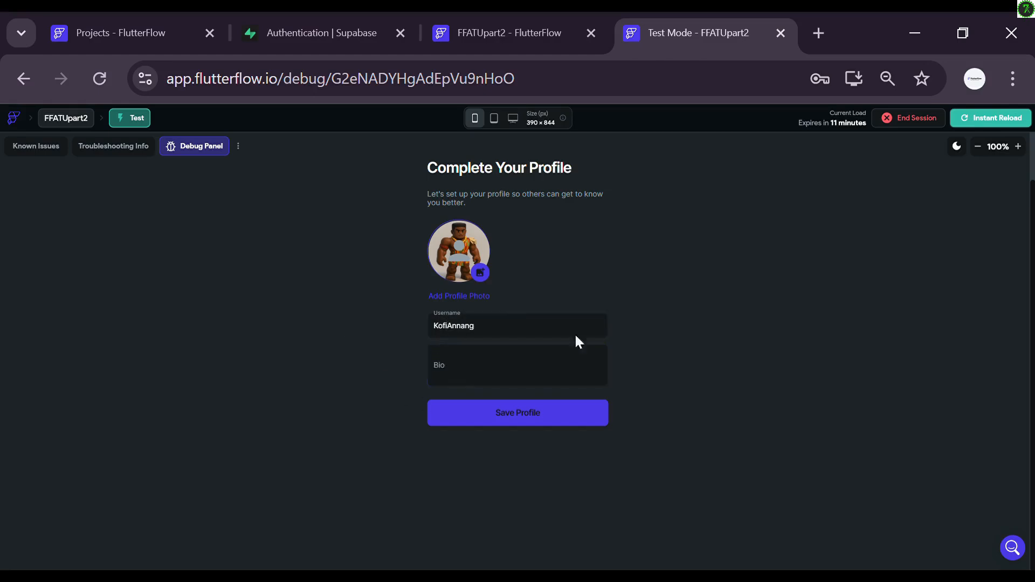
pyautogui.click(491, 415)
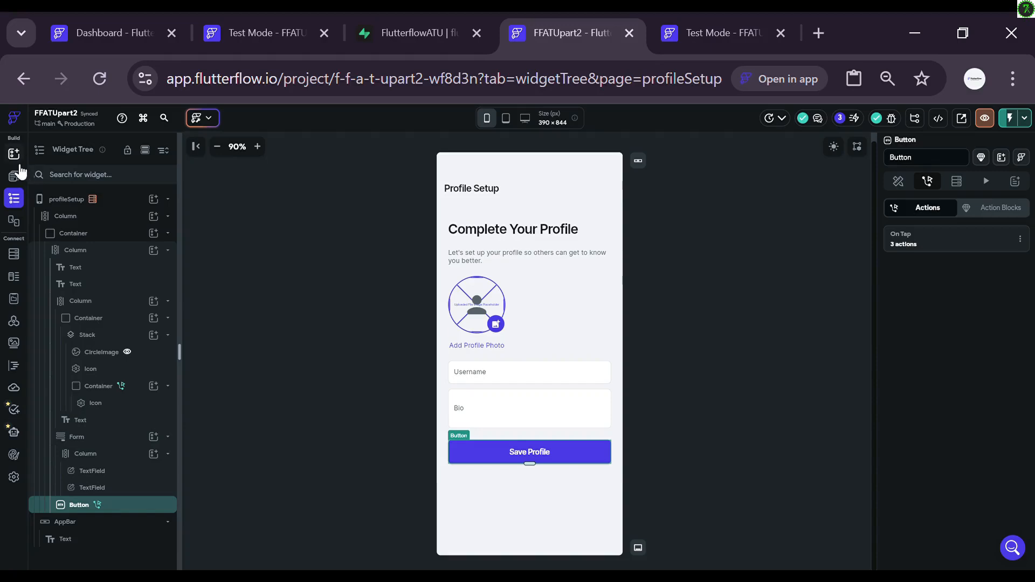
pyautogui.click(16, 180)
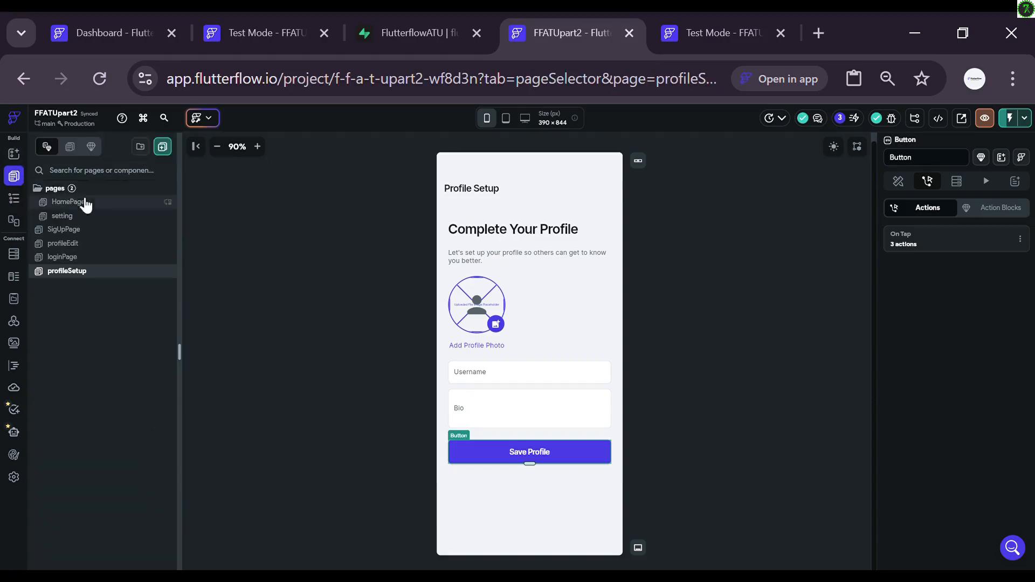
# Step: Check the profile row's avatar_url in Supabase and the uploaded png in avatar/uploads storage
pyautogui.click(412, 30)
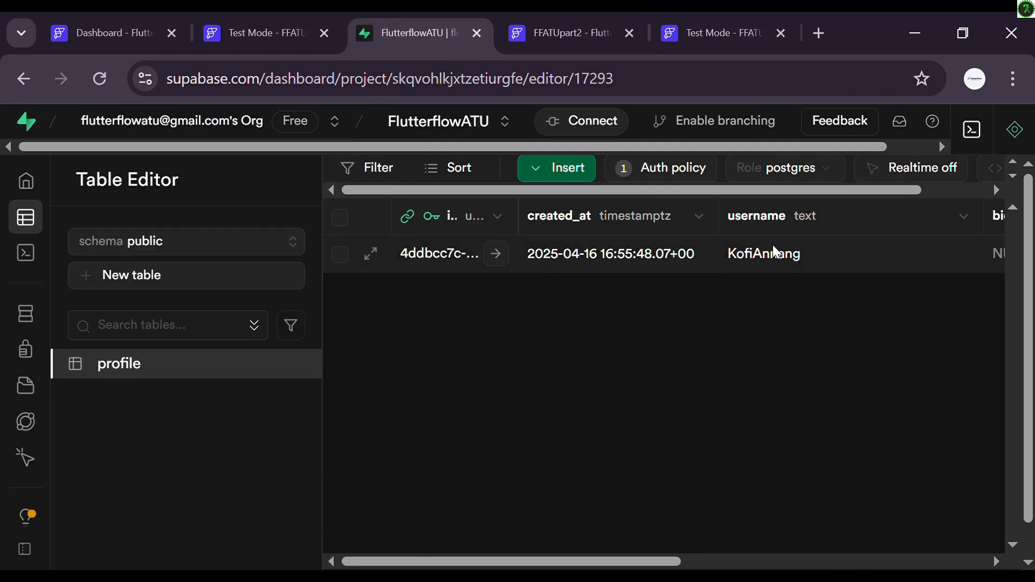
pyautogui.hscroll(5, 776, 251)
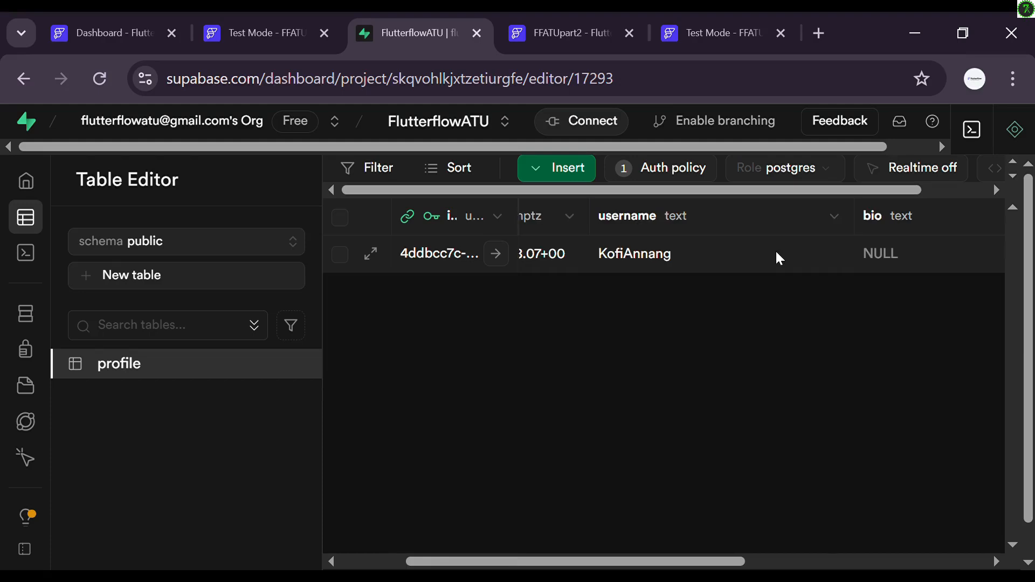
pyautogui.hscroll(3, 765, 251)
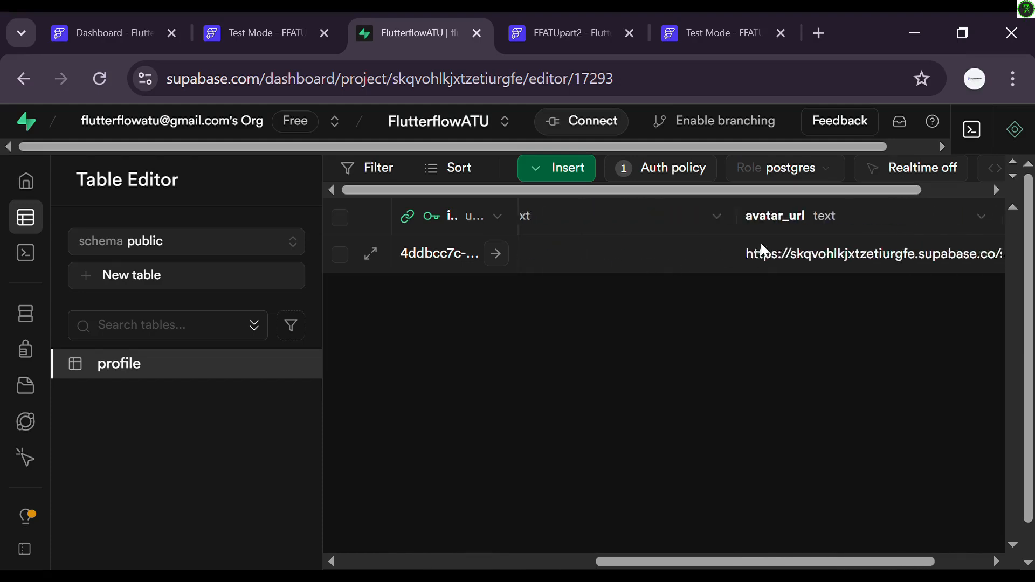
pyautogui.hscroll(2, 817, 258)
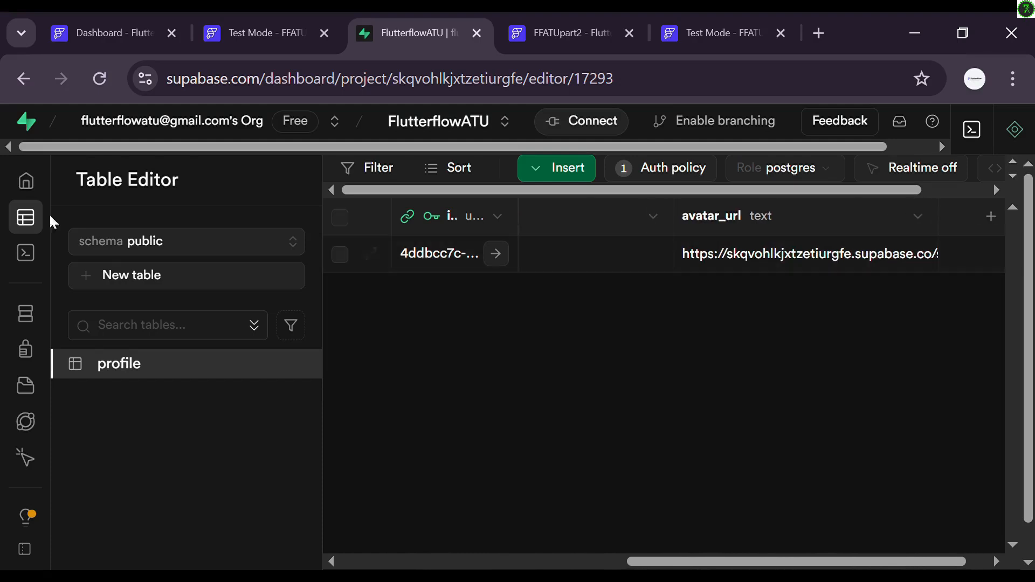
pyautogui.moveTo(11, 284)
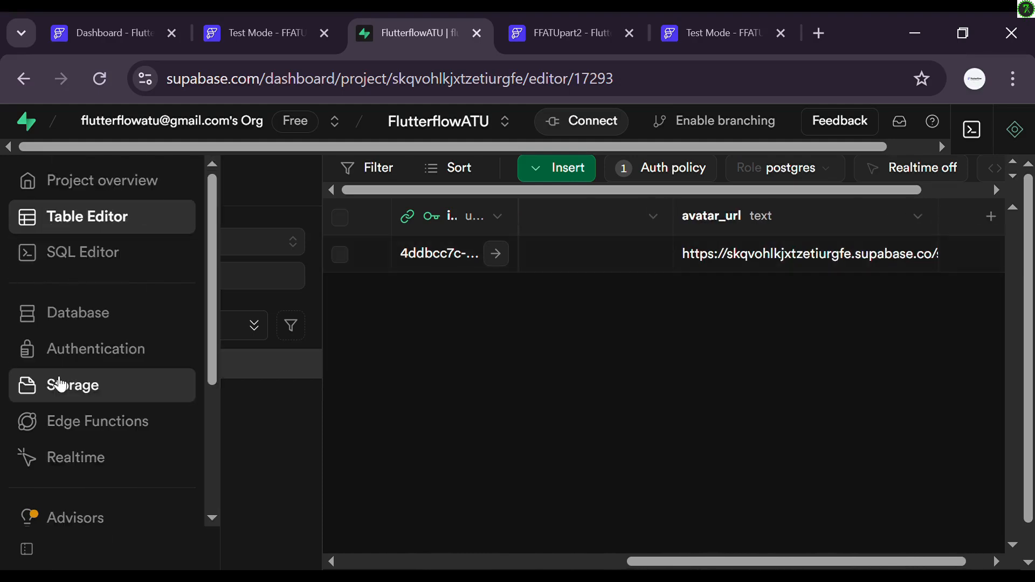
pyautogui.click(60, 386)
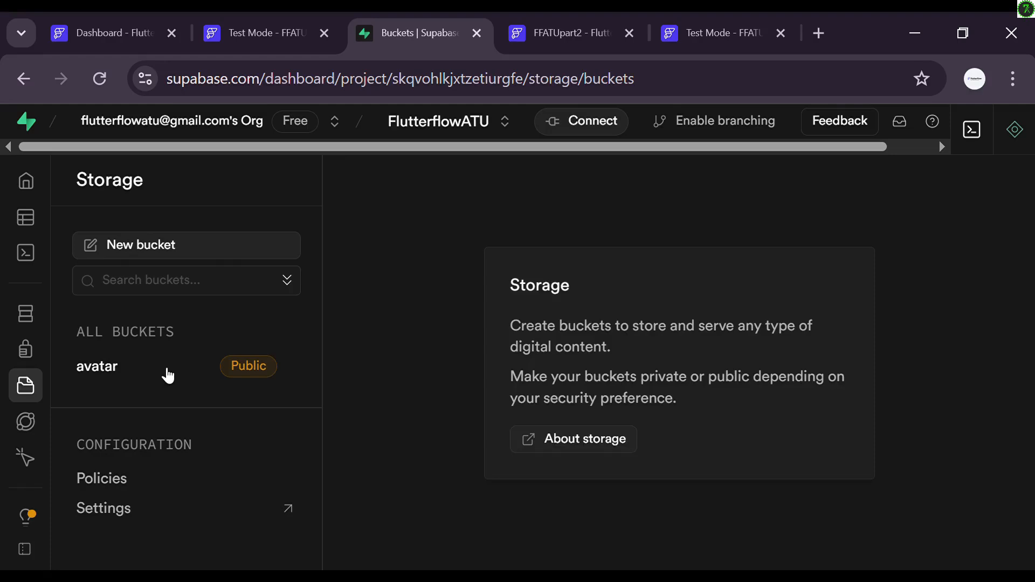
pyautogui.click(166, 373)
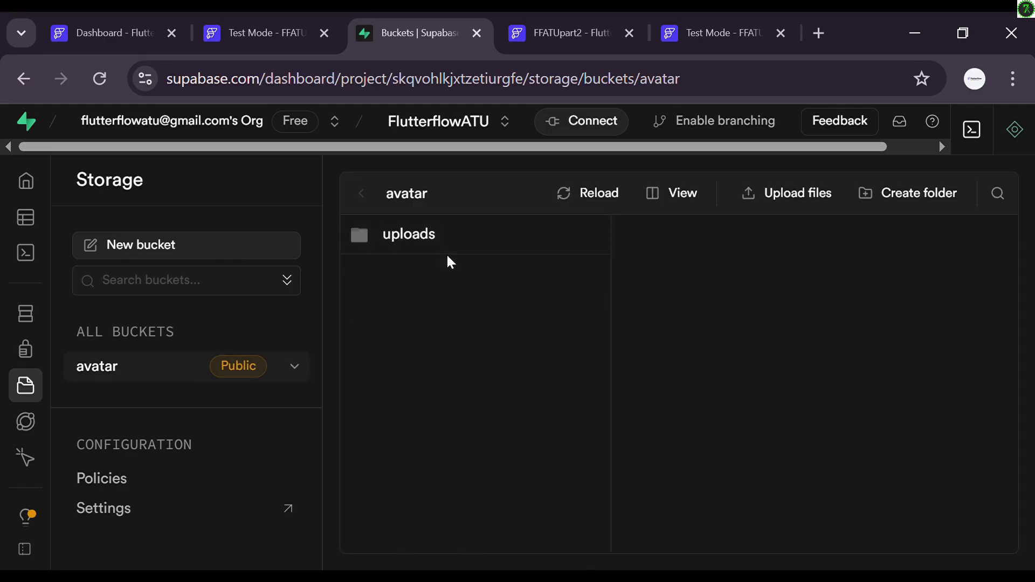
pyautogui.click(464, 236)
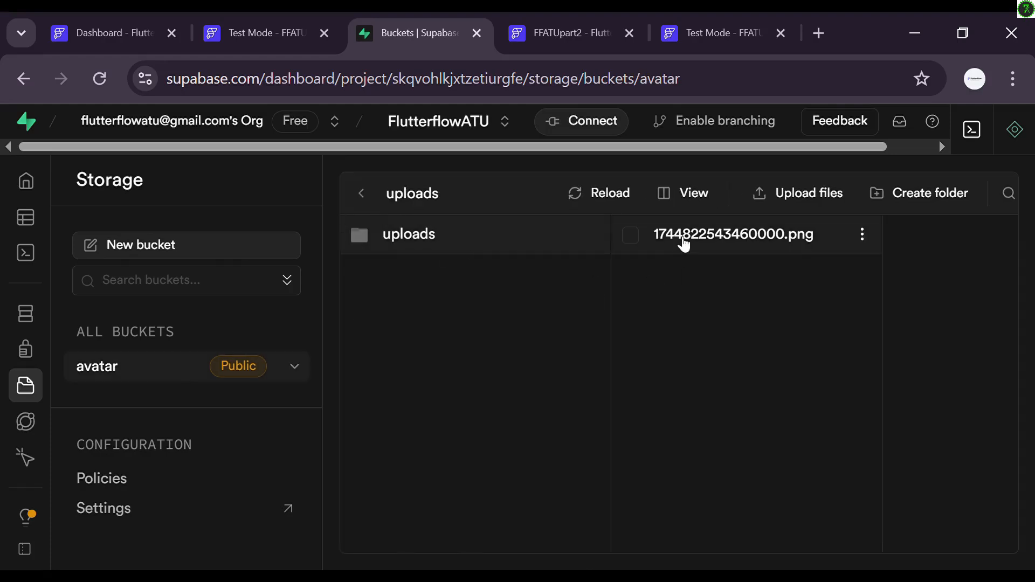
pyautogui.hotkey('ctrl', 'Tab')
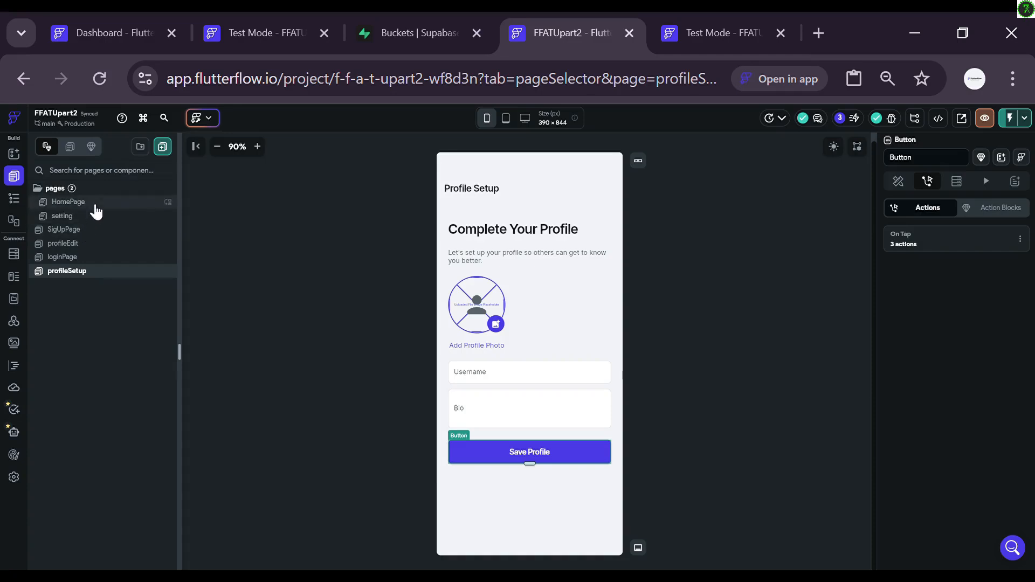
# Step: Open HomePage, inspect its CircleImage avatar, then select the HomePage root in the widget tree
pyautogui.click(95, 204)
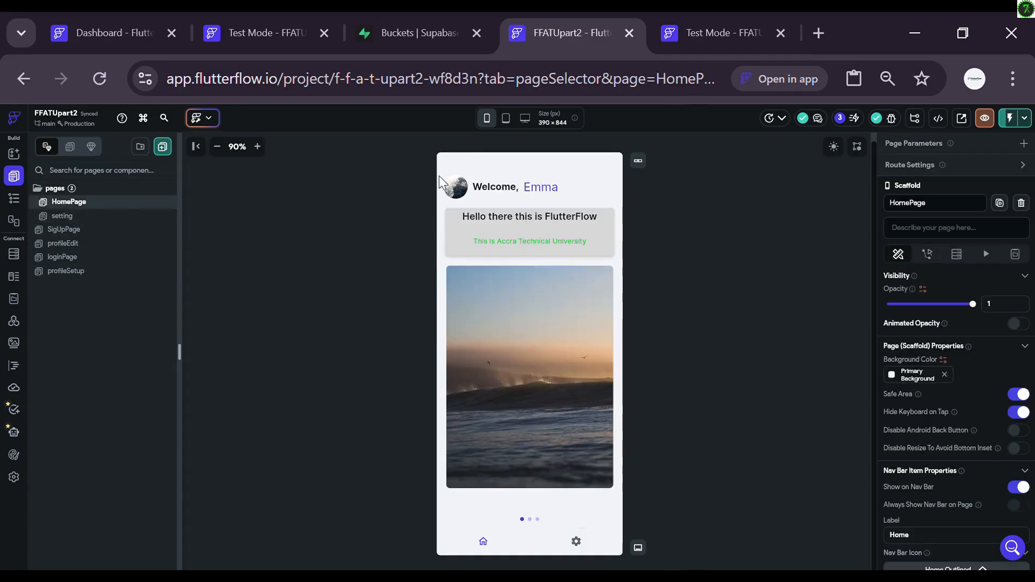
pyautogui.click(463, 193)
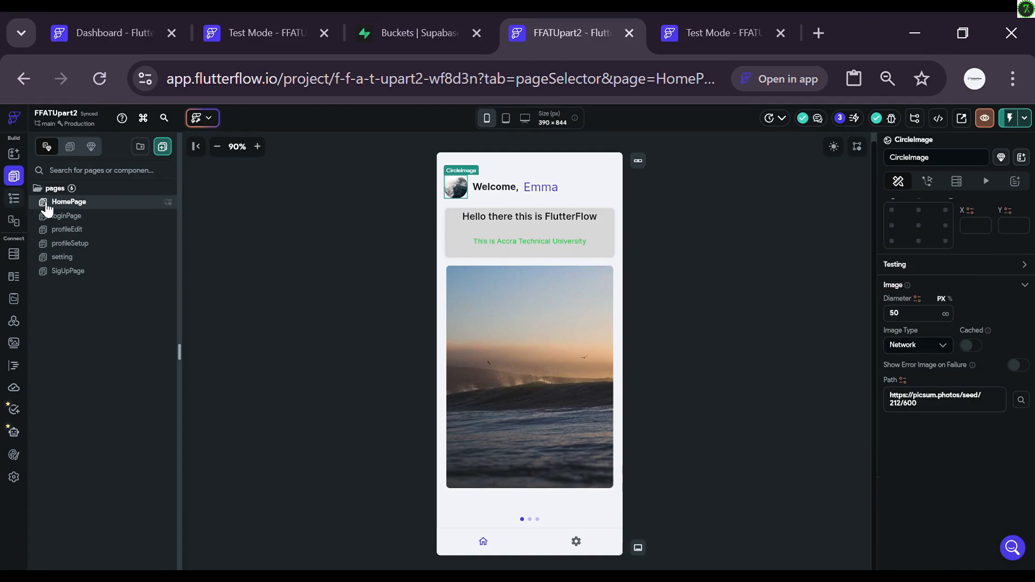
pyautogui.click(14, 201)
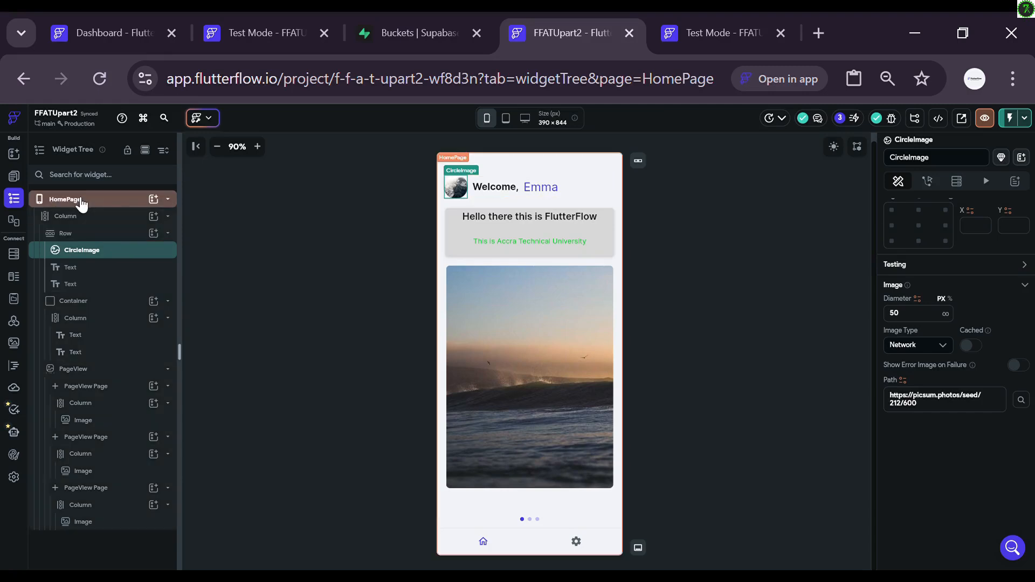
pyautogui.click(81, 200)
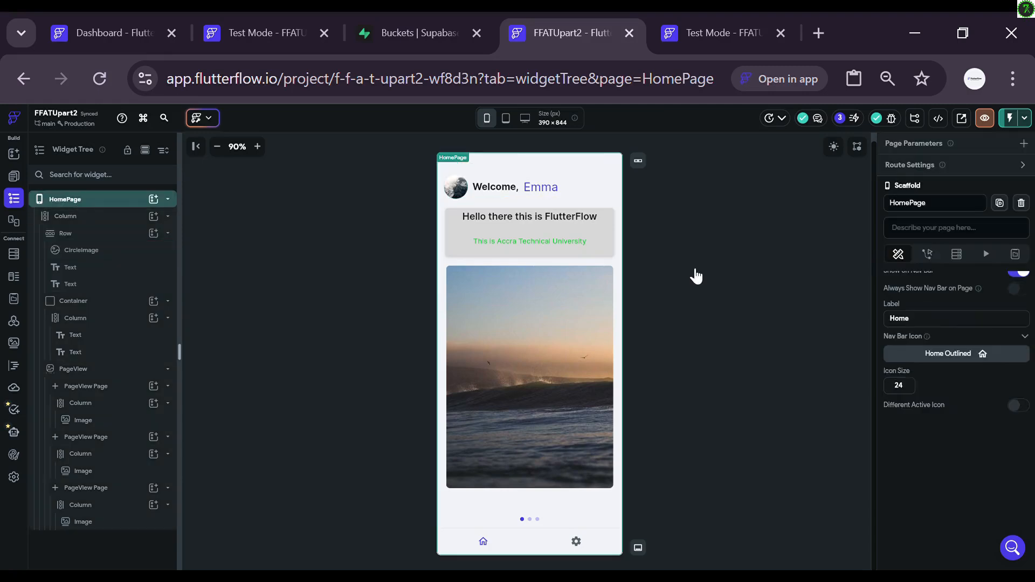
# Step: Add a single-row Supabase query on the profile table to the HomePage
pyautogui.click(957, 258)
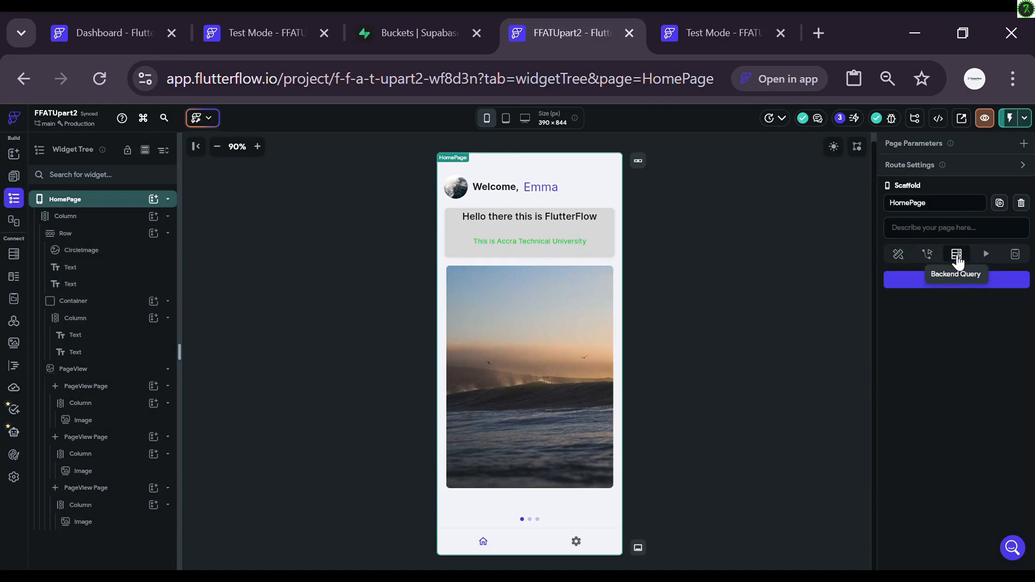
pyautogui.click(920, 279)
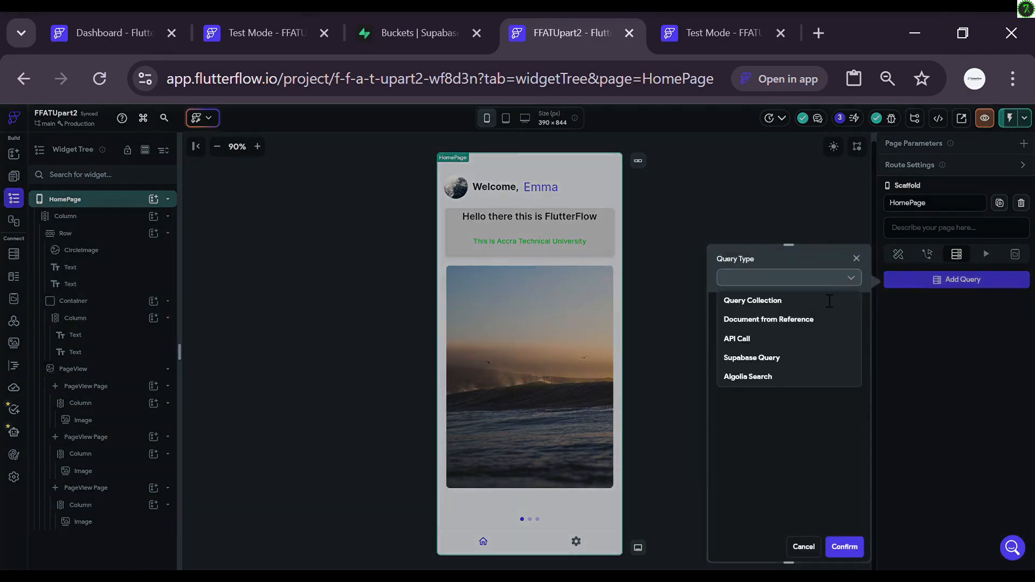
pyautogui.click(800, 358)
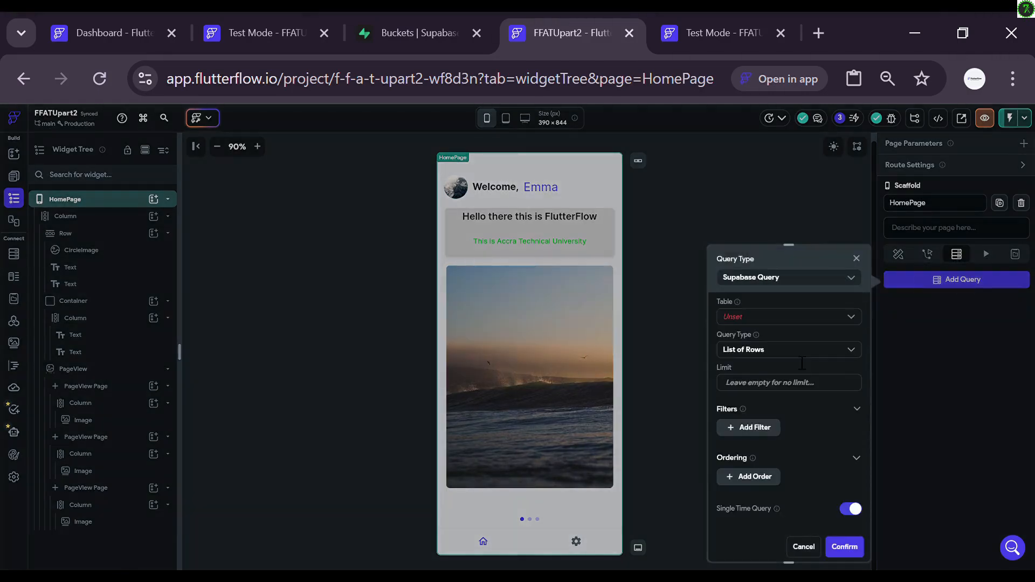
pyautogui.click(780, 319)
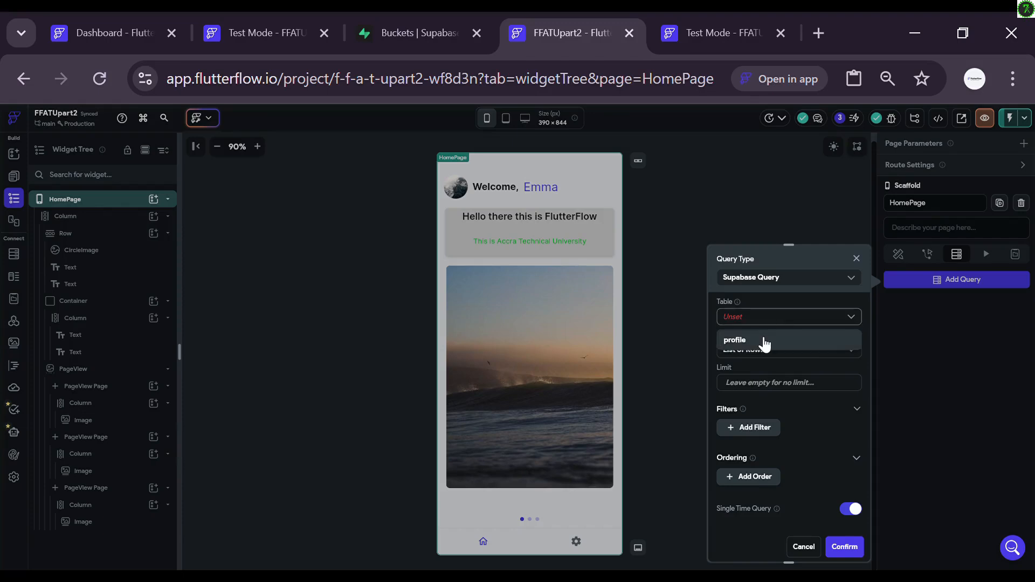
pyautogui.click(765, 341)
pyautogui.click(787, 350)
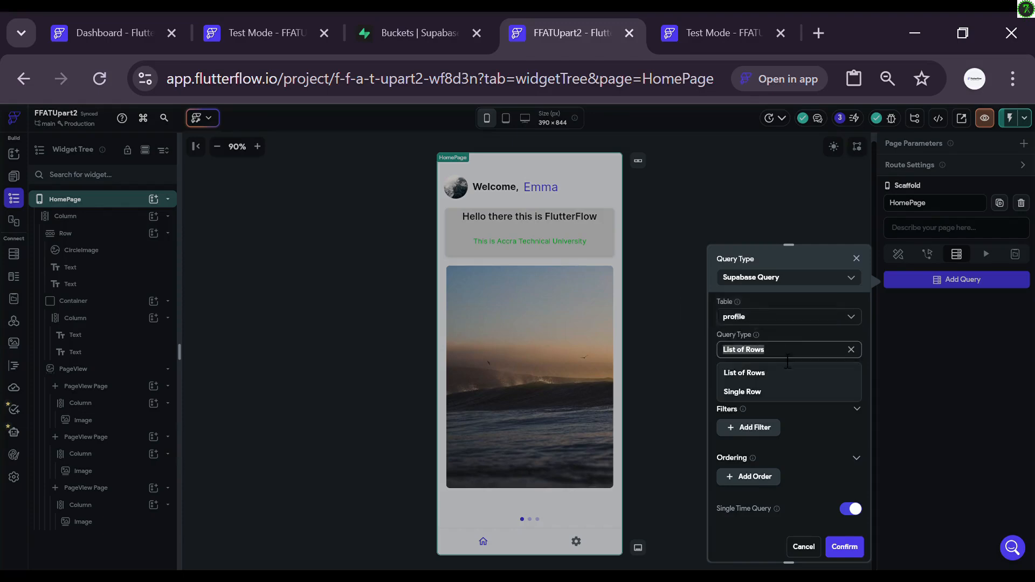
pyautogui.click(760, 393)
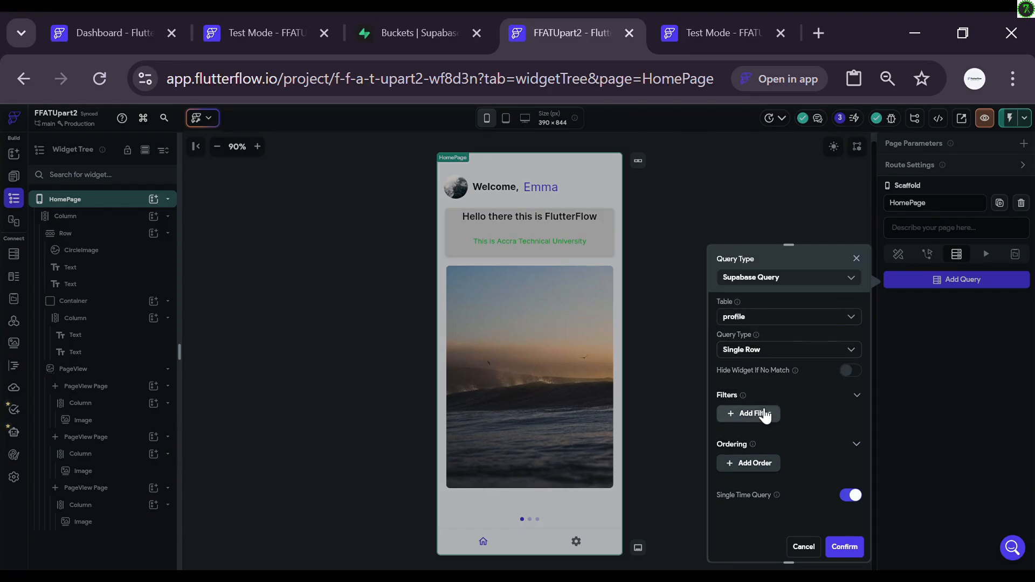
# Step: Filter the query where id Equal To Authenticated User > User ID, and confirm it
pyautogui.click(764, 415)
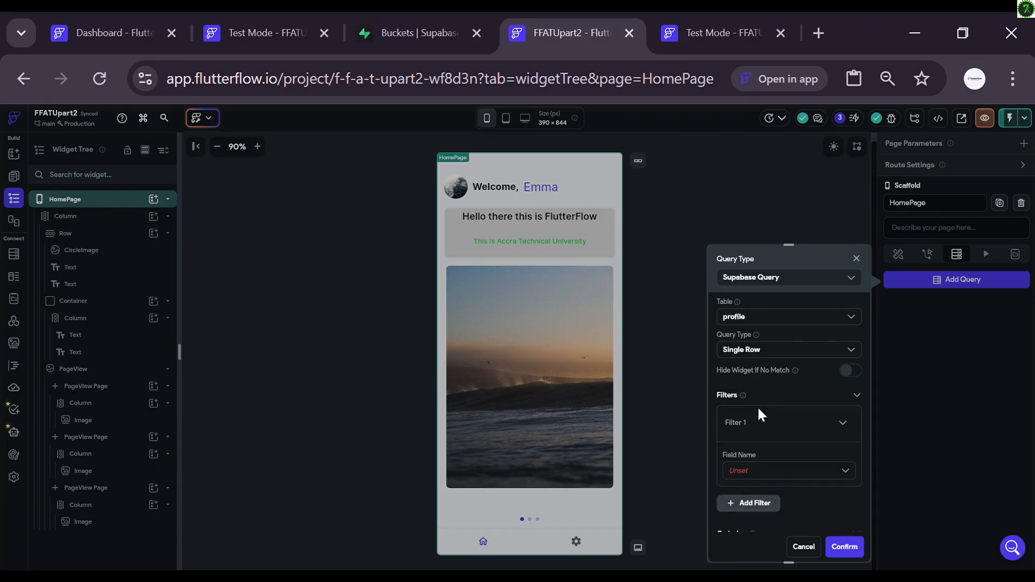
pyautogui.click(762, 474)
pyautogui.click(753, 491)
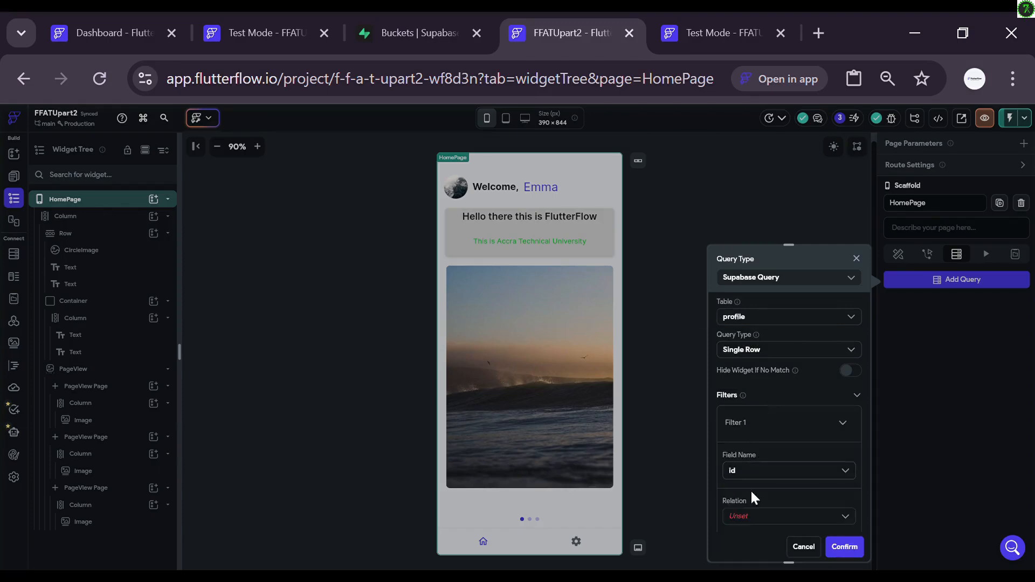
pyautogui.scroll(-3, 768, 448)
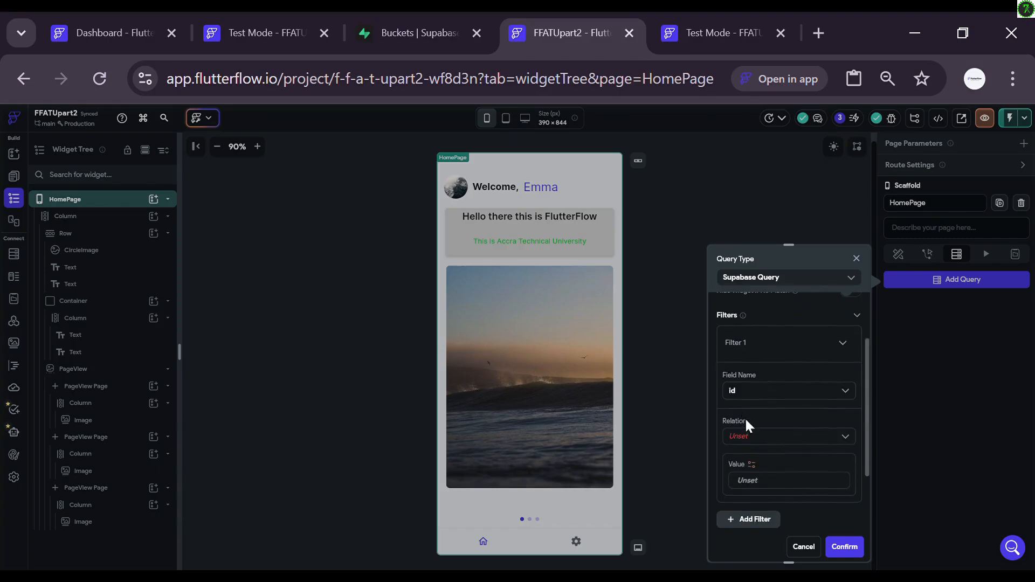
pyautogui.click(769, 438)
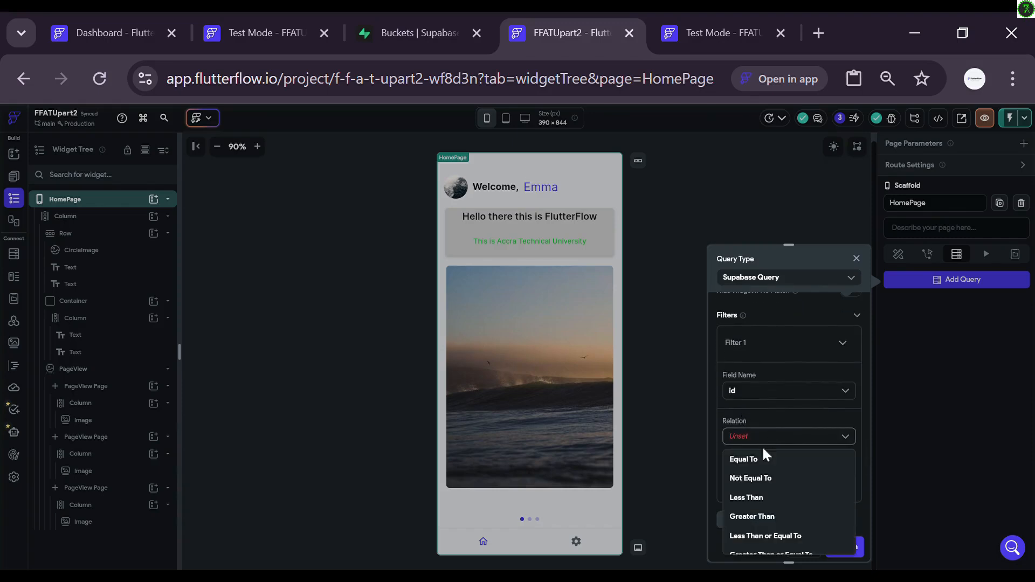
pyautogui.click(763, 459)
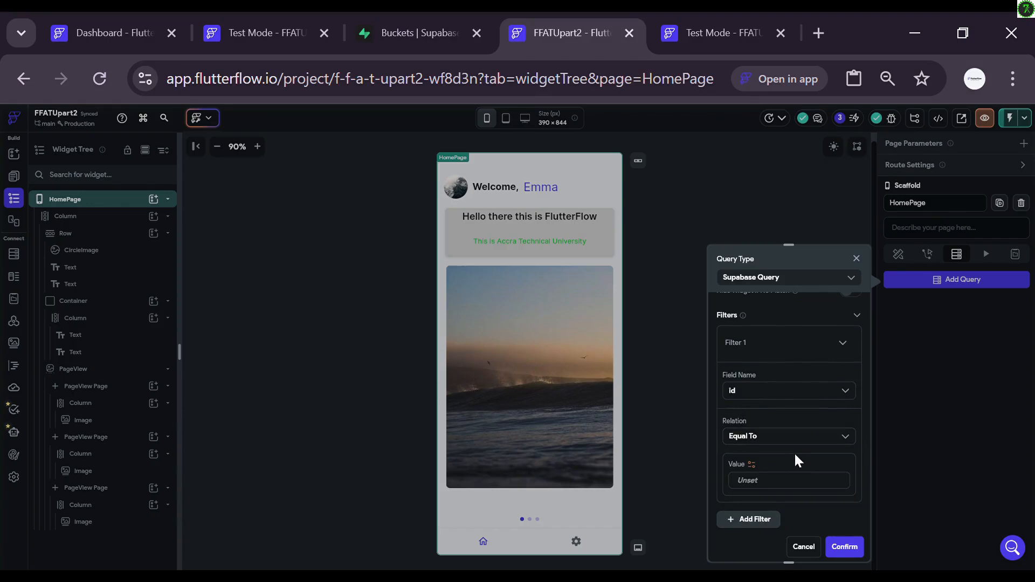
pyautogui.scroll(-2, 794, 452)
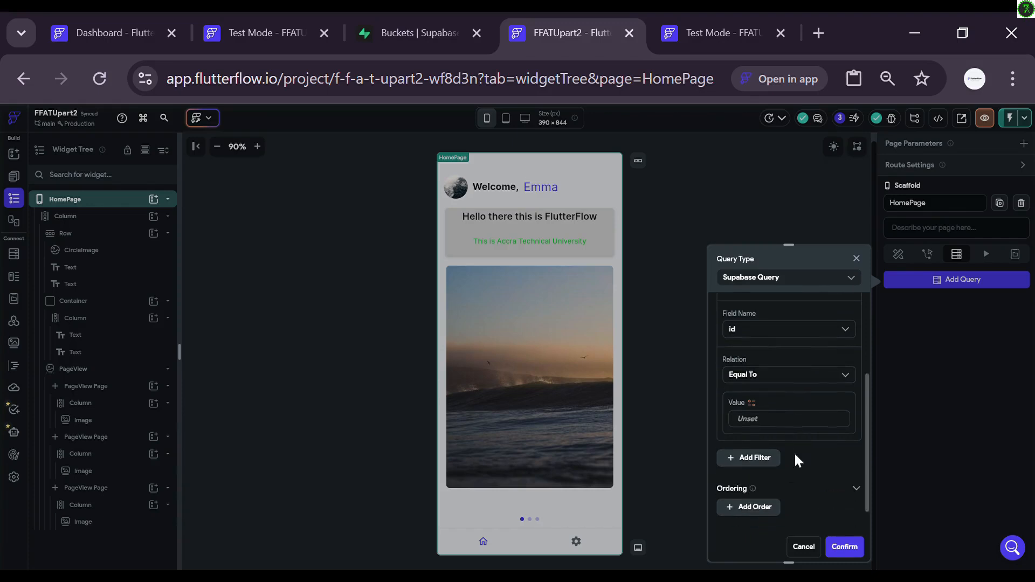
pyautogui.click(751, 401)
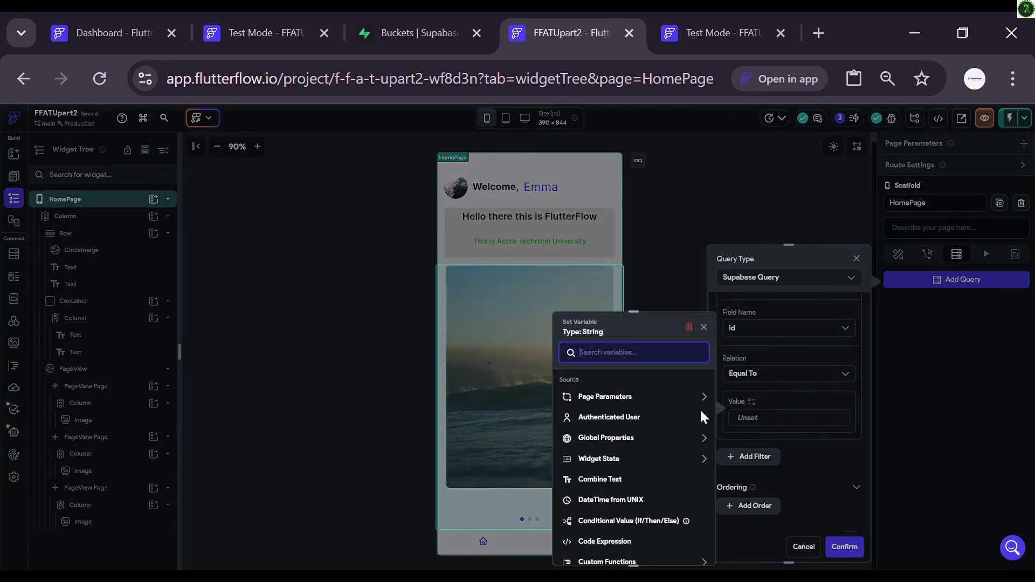
pyautogui.click(627, 420)
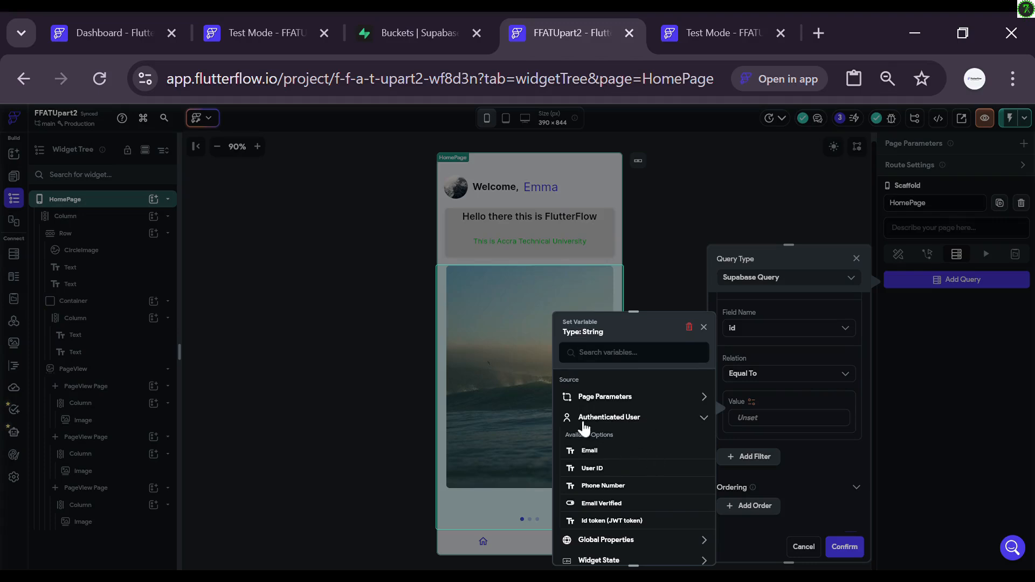
pyautogui.click(599, 468)
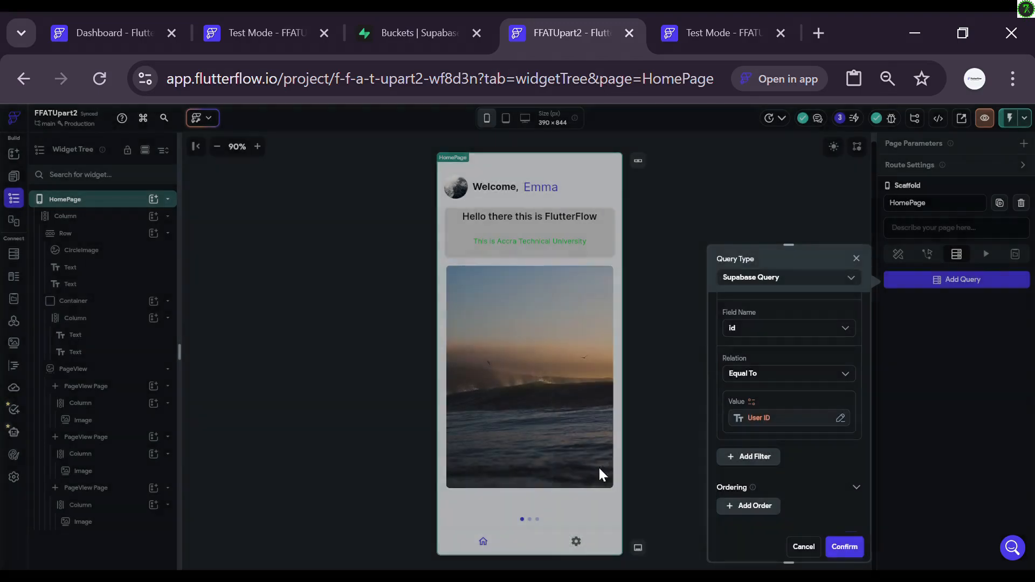
pyautogui.click(844, 547)
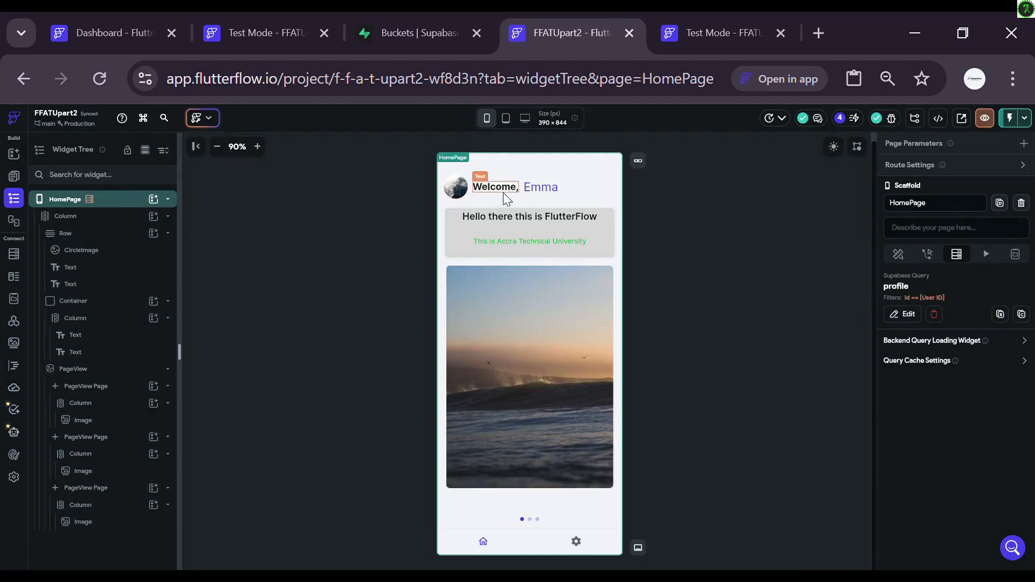
# Step: Bind the HomePage CircleImage's path to the profile row's avatar_url
pyautogui.click(458, 188)
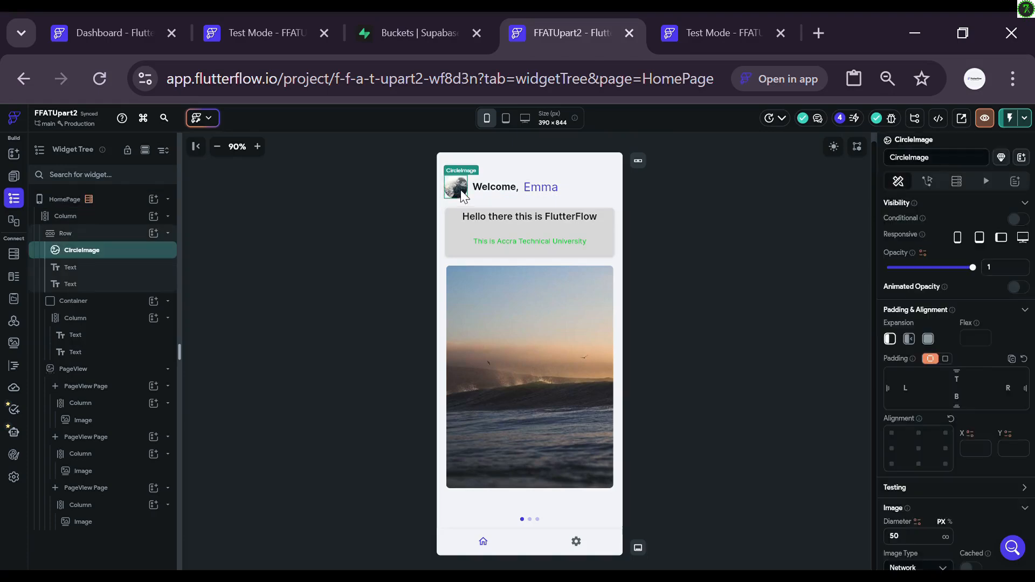
pyautogui.scroll(-1, 960, 396)
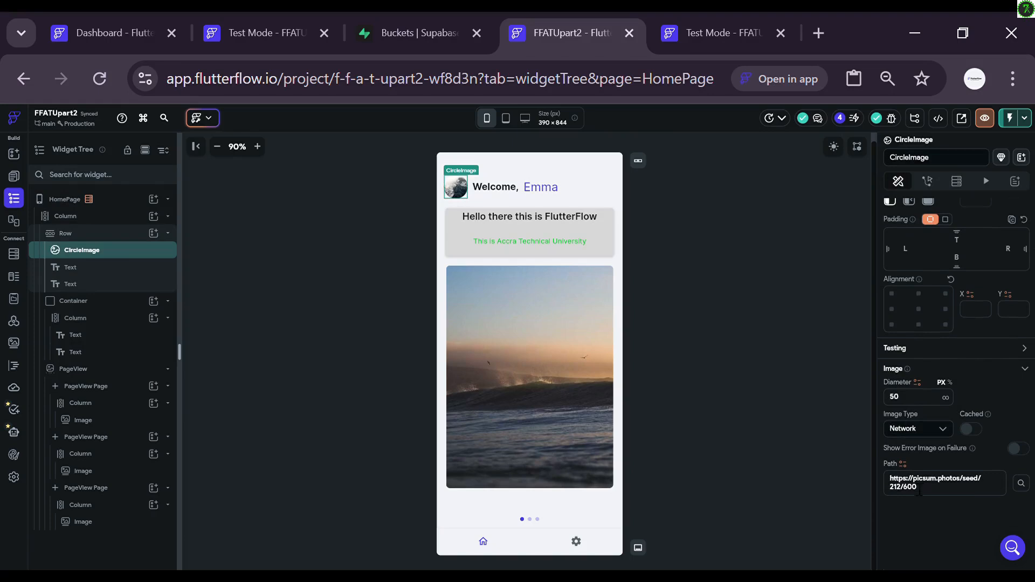
pyautogui.click(902, 465)
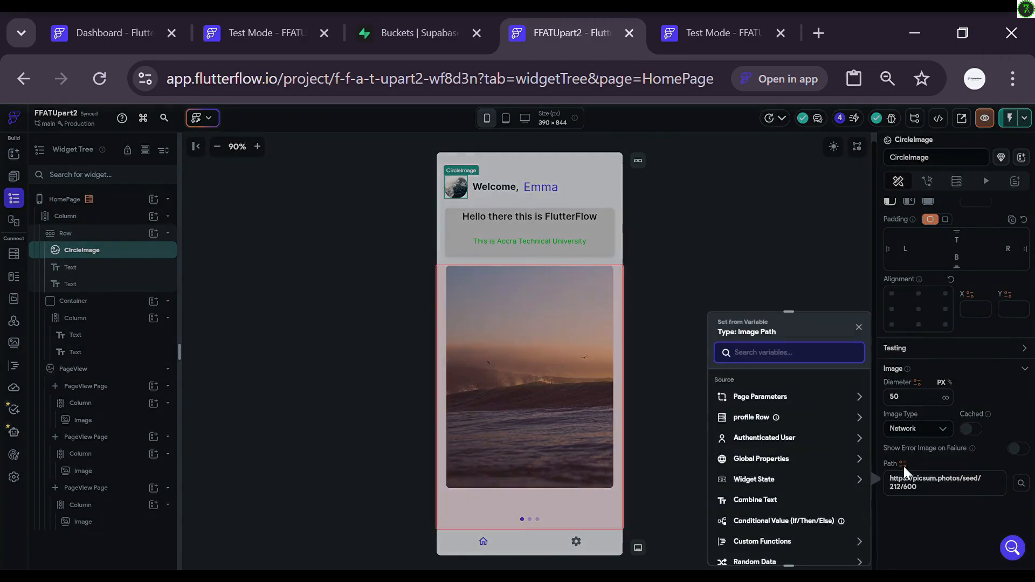
pyautogui.click(803, 418)
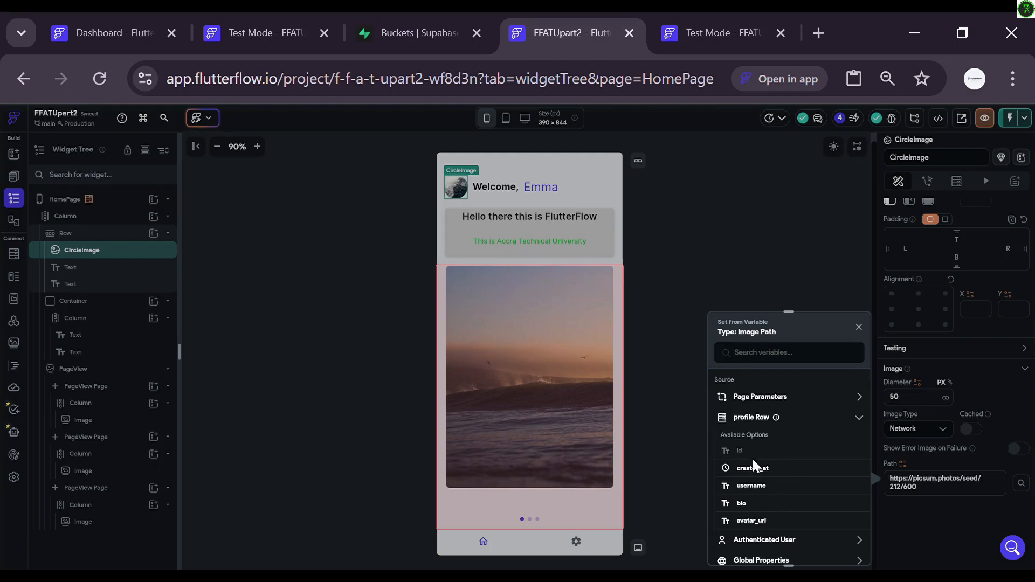
pyautogui.click(760, 522)
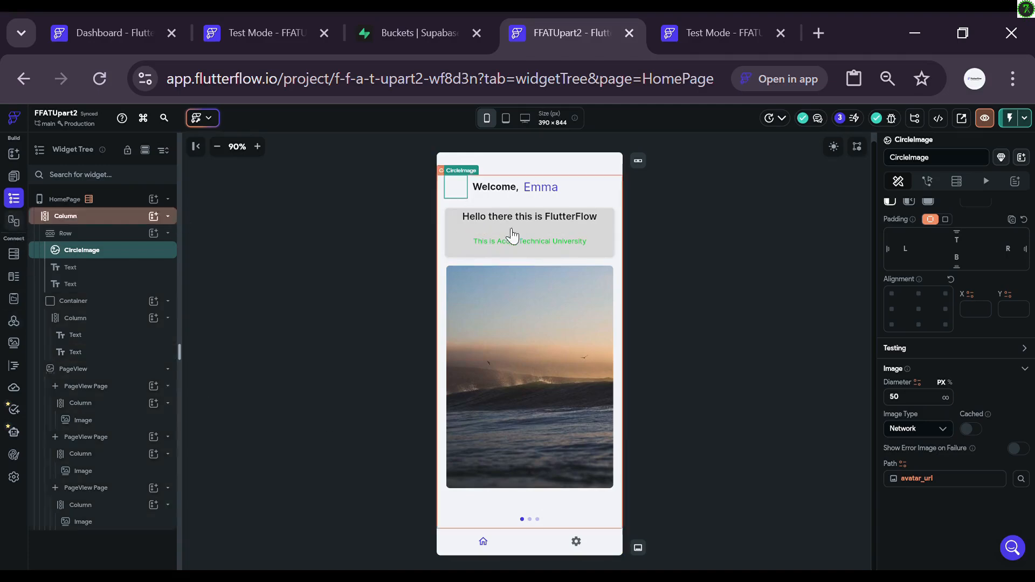
# Step: Bind the name Text to profile Row > username with NULL as the default value
pyautogui.click(549, 194)
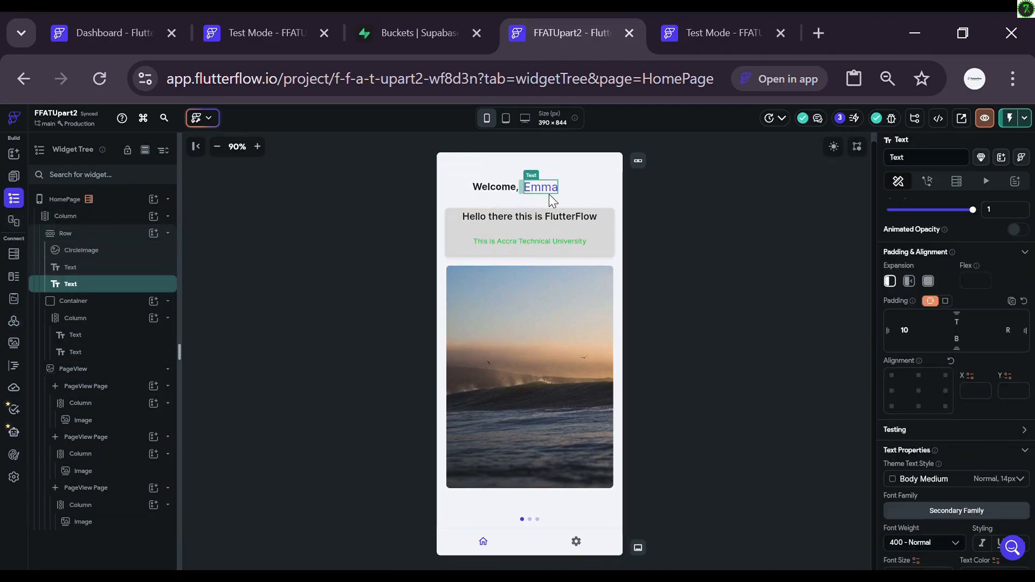
pyautogui.scroll(-3, 944, 438)
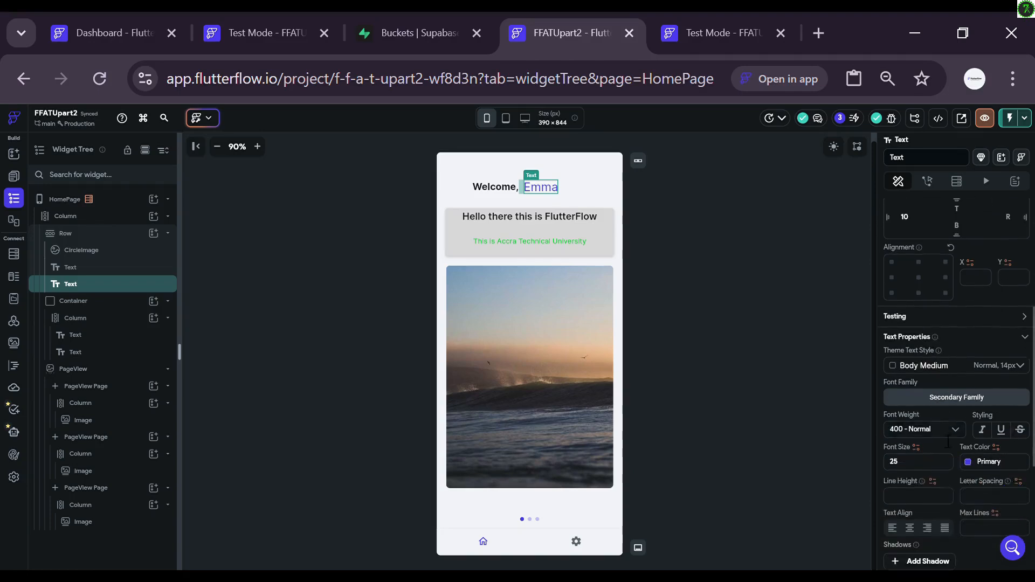
pyautogui.scroll(-3, 939, 435)
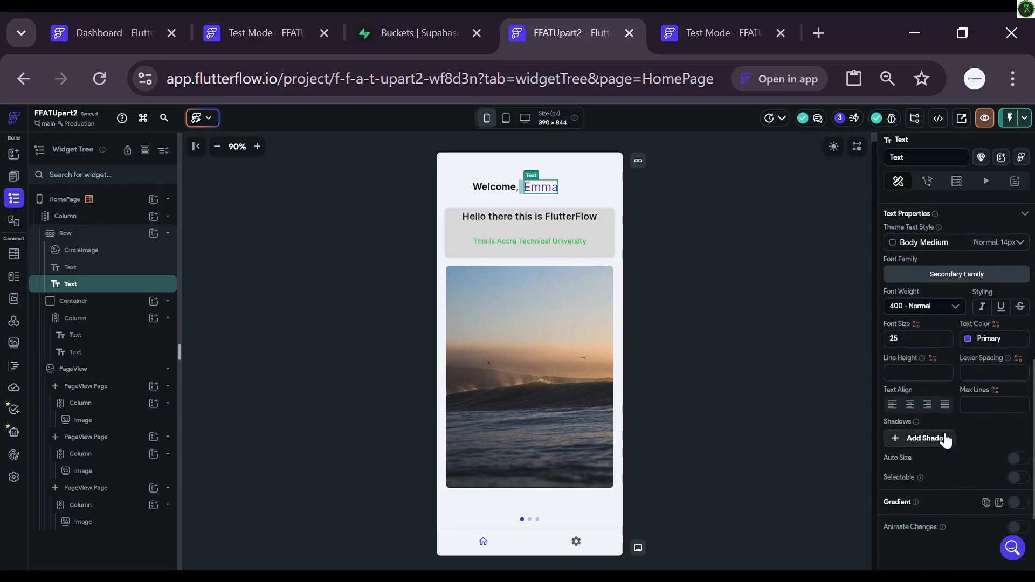
pyautogui.scroll(5, 939, 436)
pyautogui.scroll(5, 939, 431)
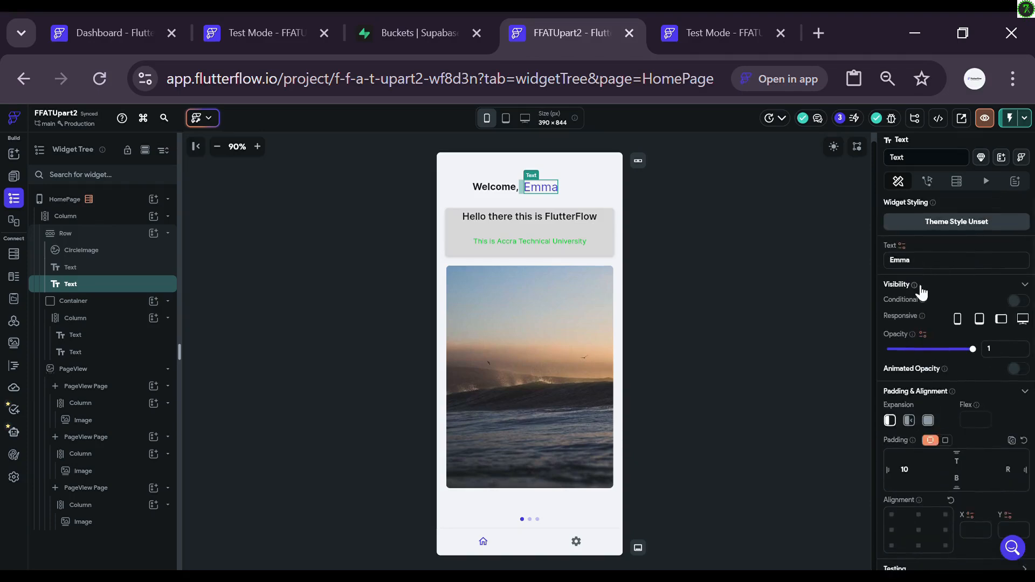
pyautogui.click(902, 246)
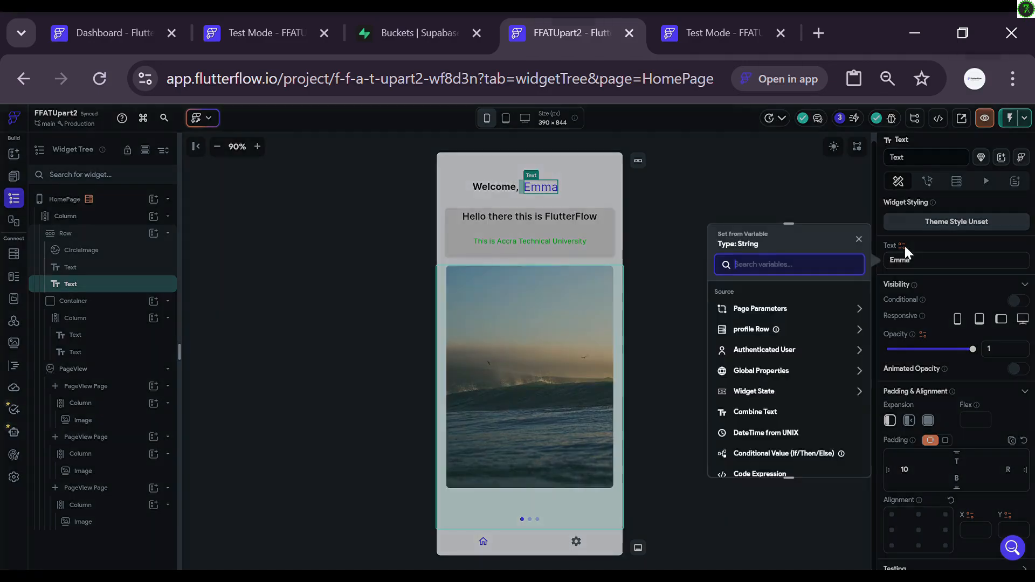
pyautogui.click(751, 330)
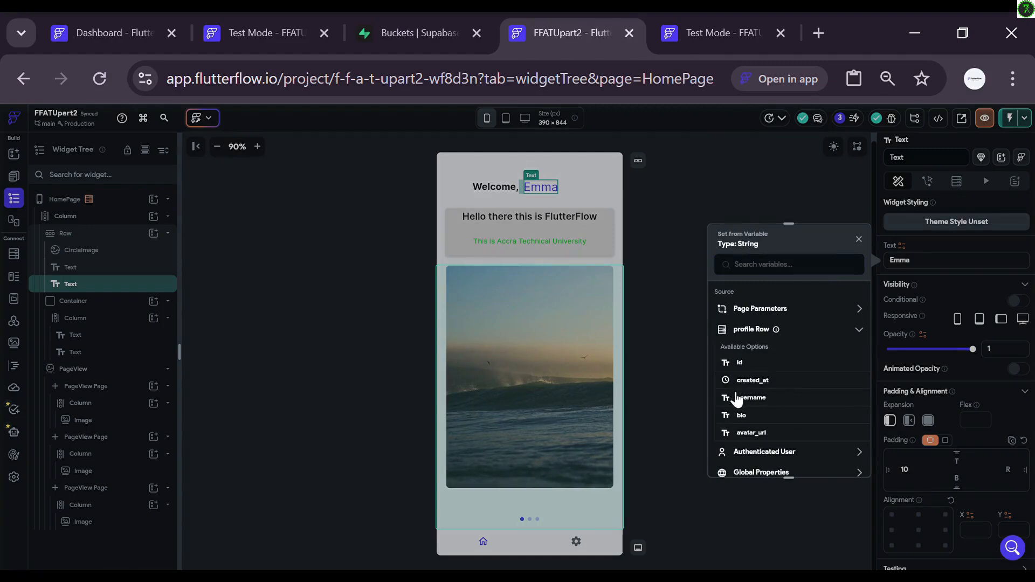
pyautogui.click(742, 398)
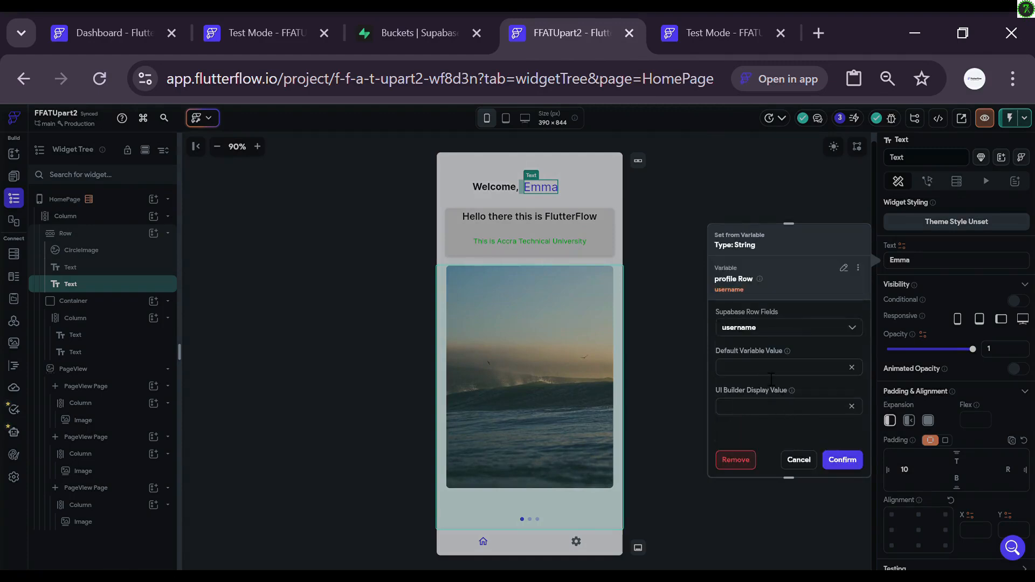
pyautogui.click(842, 459)
pyautogui.write('NULL')
pyautogui.click(843, 461)
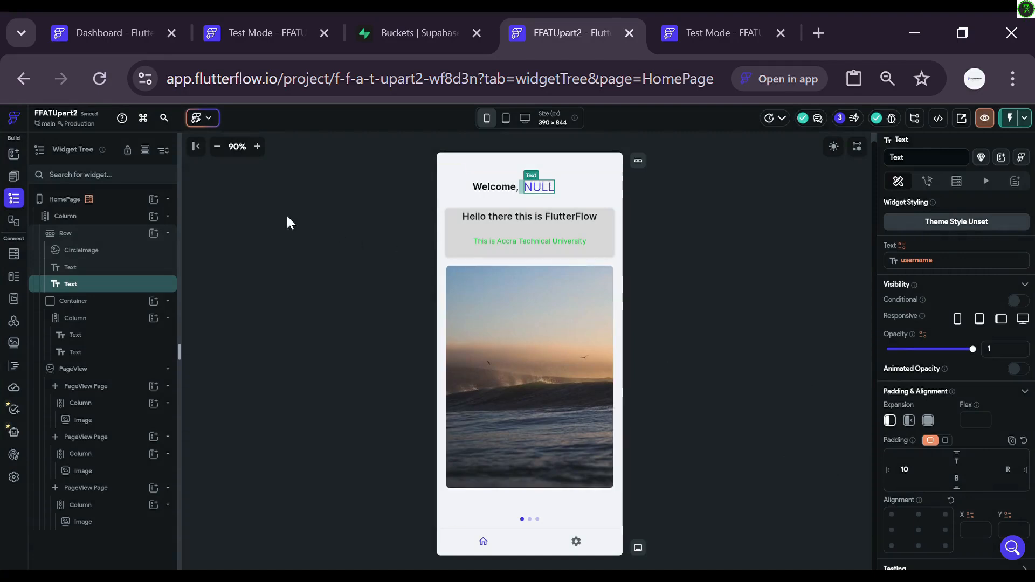
# Step: Show profileEdit on the nav bar with a person icon, then return to HomePage
pyautogui.click(15, 176)
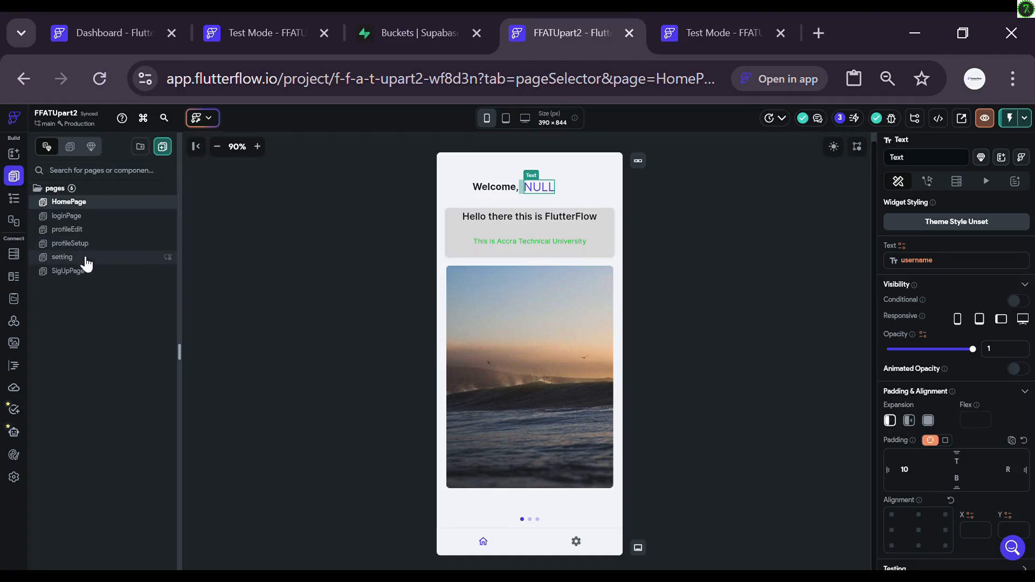
pyautogui.click(91, 232)
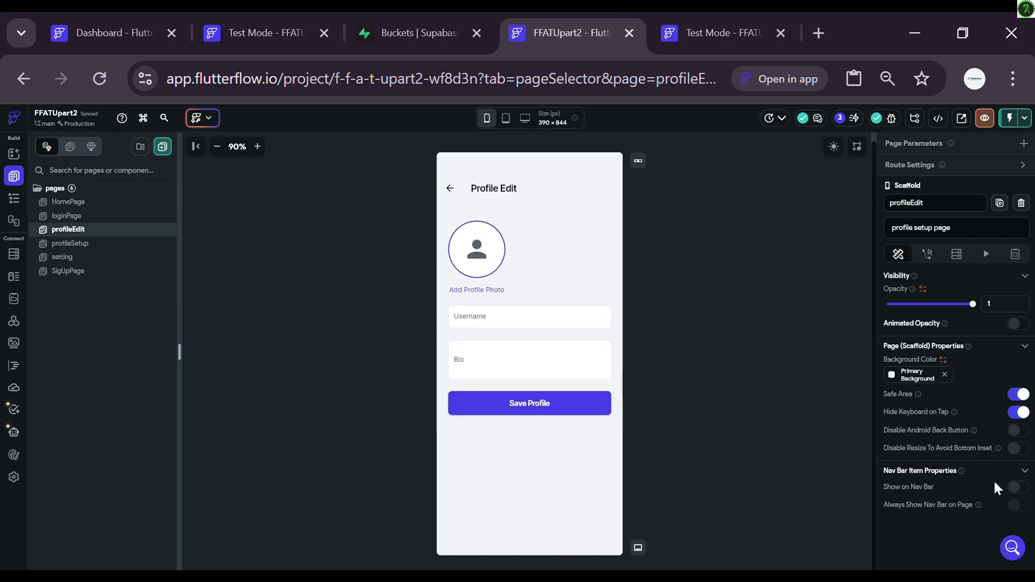
pyautogui.click(1017, 488)
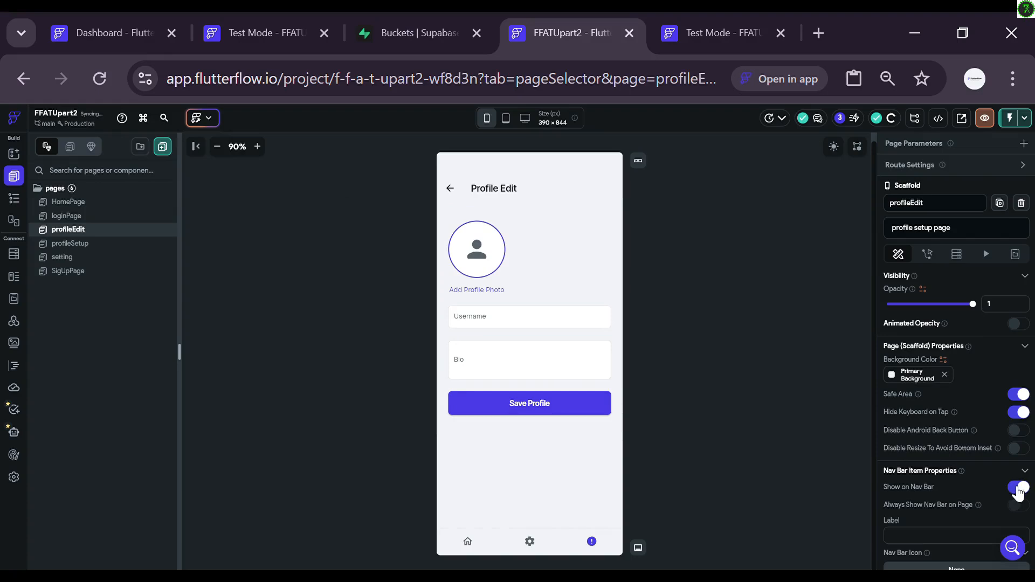
pyautogui.scroll(-3, 937, 512)
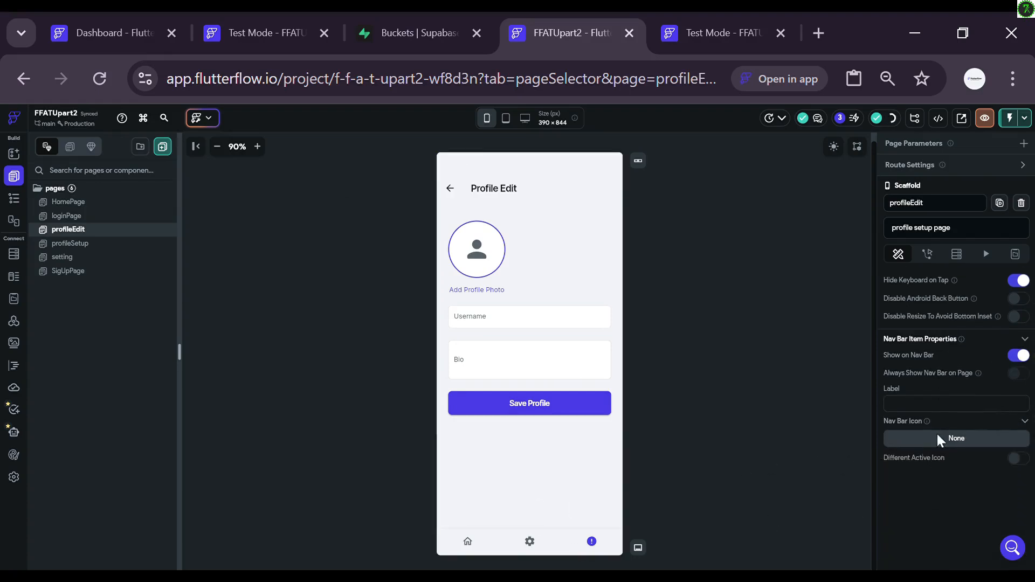
pyautogui.click(936, 438)
pyautogui.write('profle')
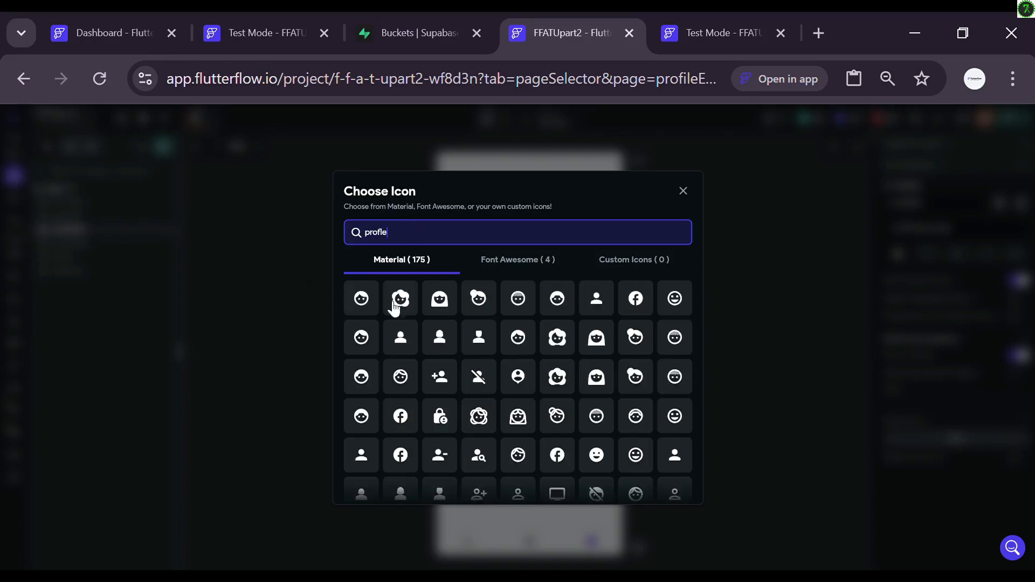
pyautogui.click(610, 302)
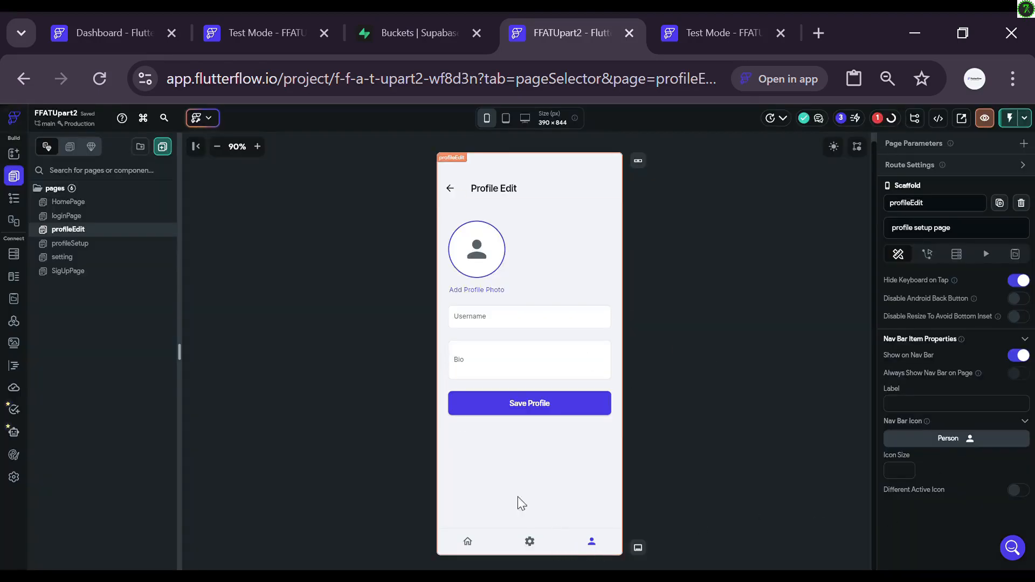
pyautogui.click(84, 207)
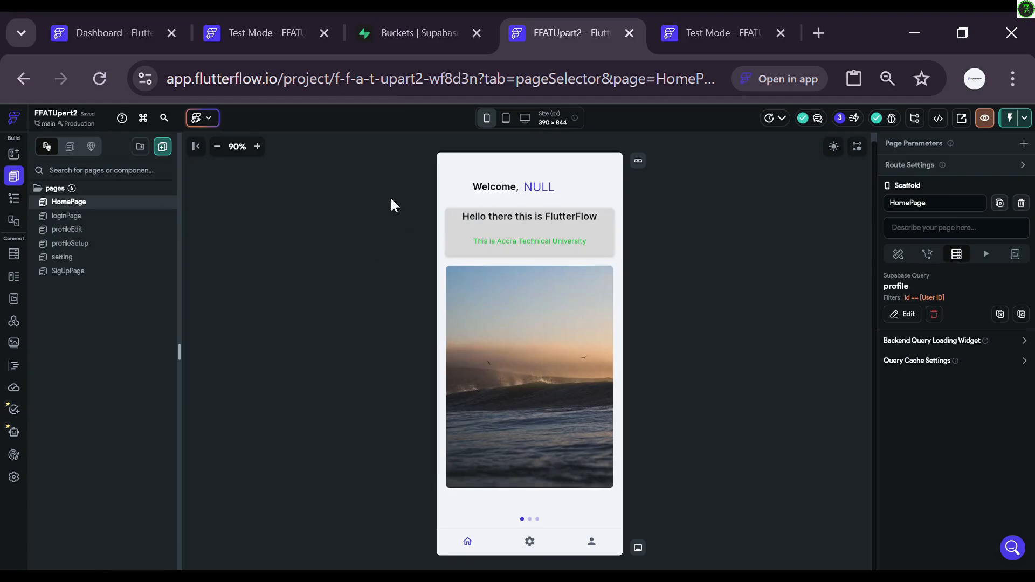
# Step: Give the CircleImage an On Tap Navigate To profileEdit action, then open profileSetup
pyautogui.click(455, 192)
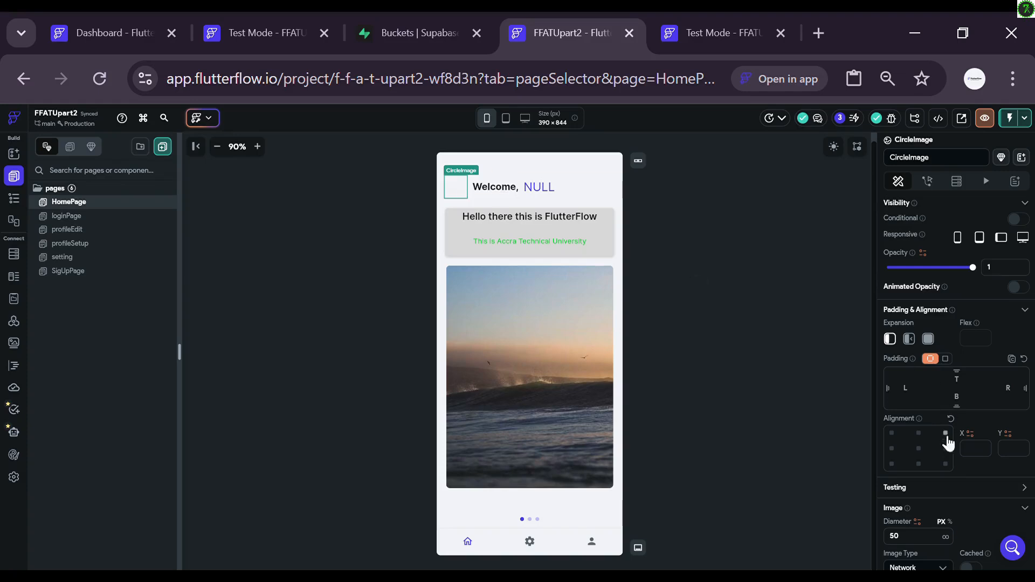
pyautogui.click(928, 184)
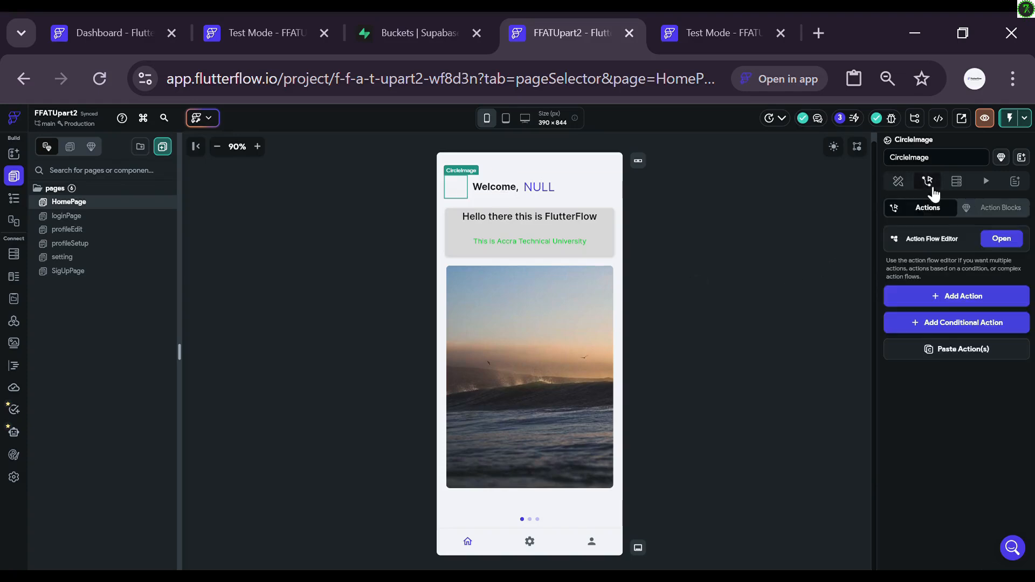
pyautogui.click(997, 242)
pyautogui.click(527, 291)
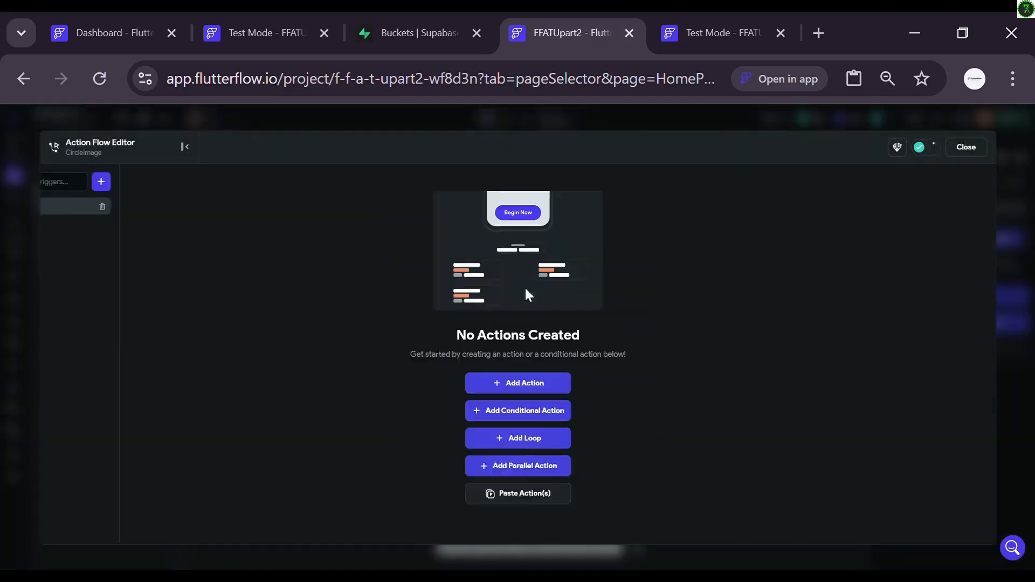
pyautogui.click(593, 386)
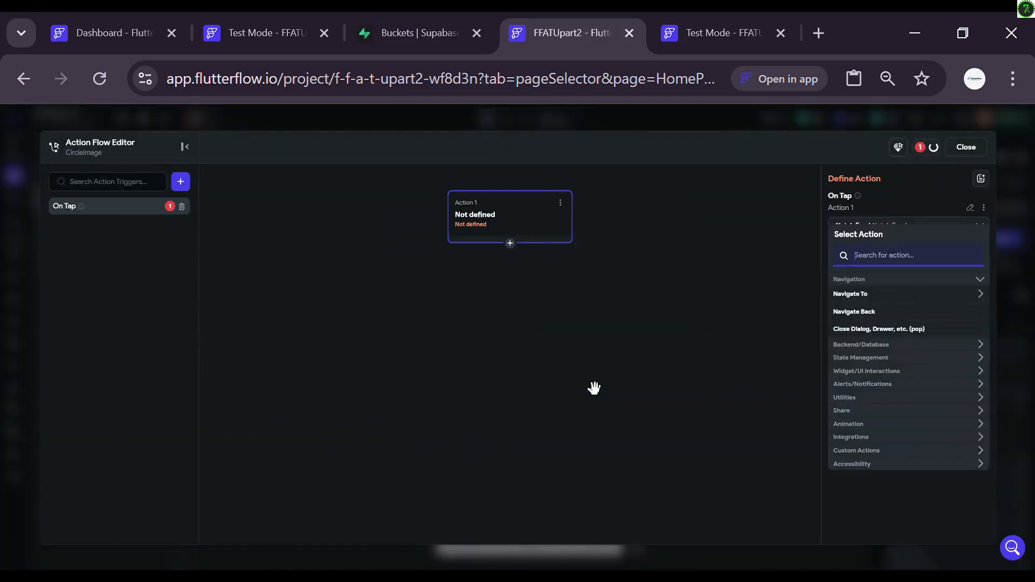
pyautogui.click(854, 300)
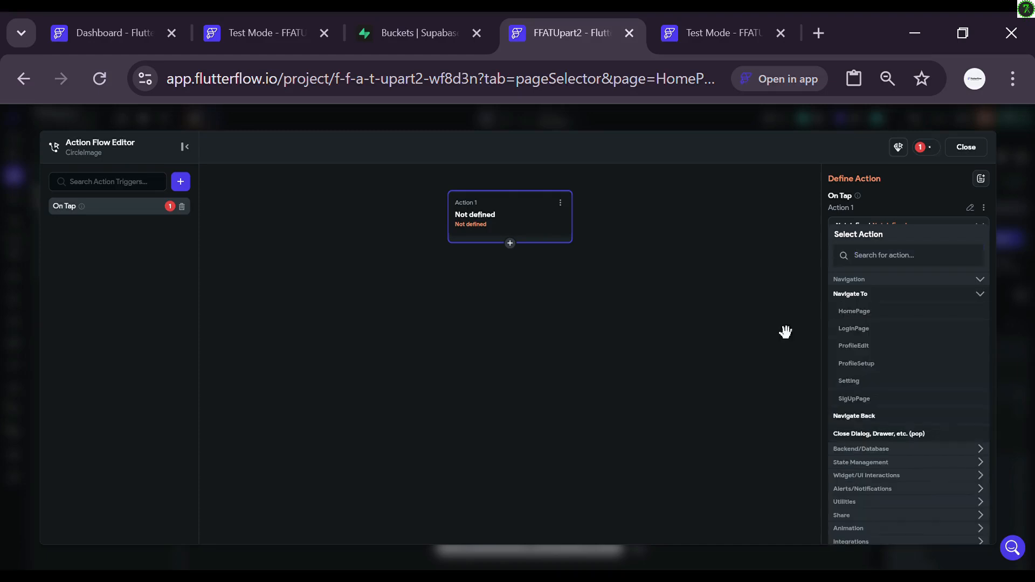
pyautogui.click(851, 346)
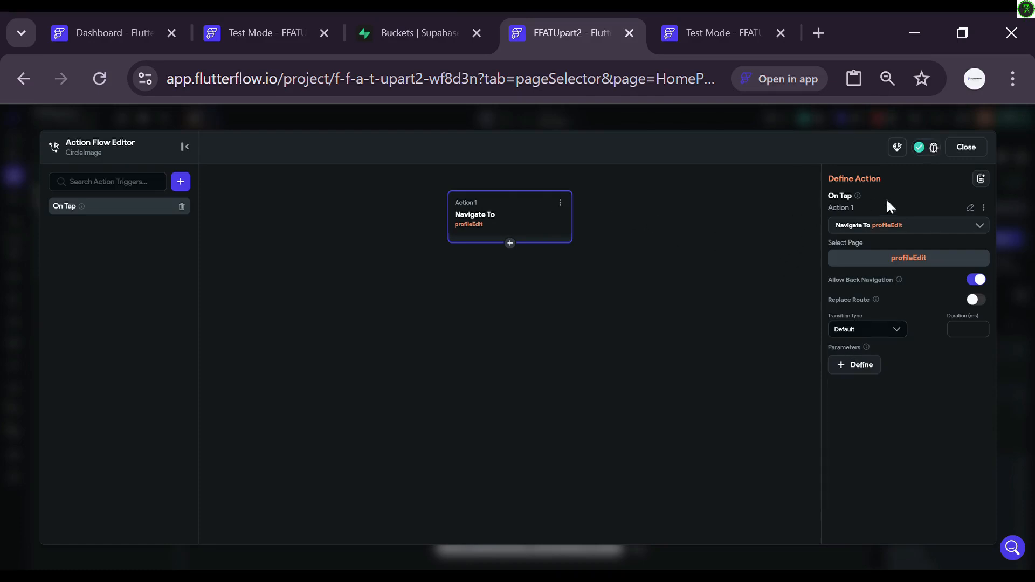
pyautogui.click(966, 153)
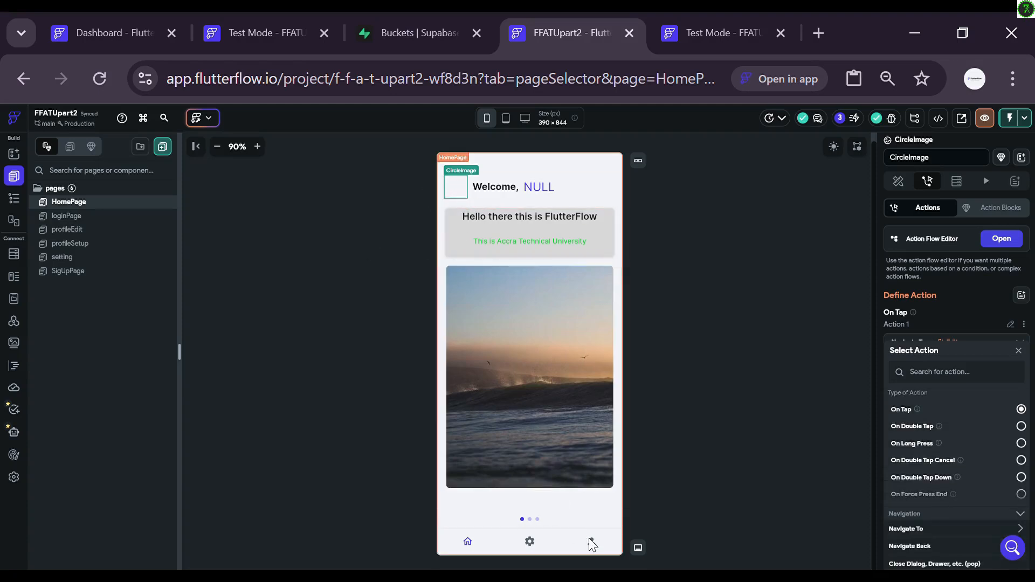
pyautogui.click(64, 246)
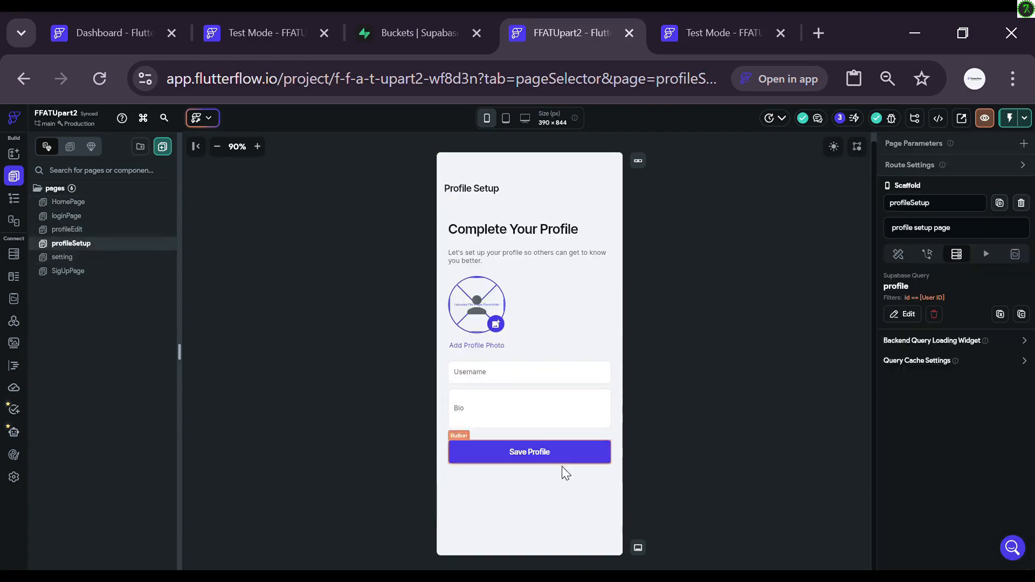
# Step: Open profileEdit's widget tree and select the avatar Stack and its parent Container
pyautogui.click(103, 276)
pyautogui.click(98, 237)
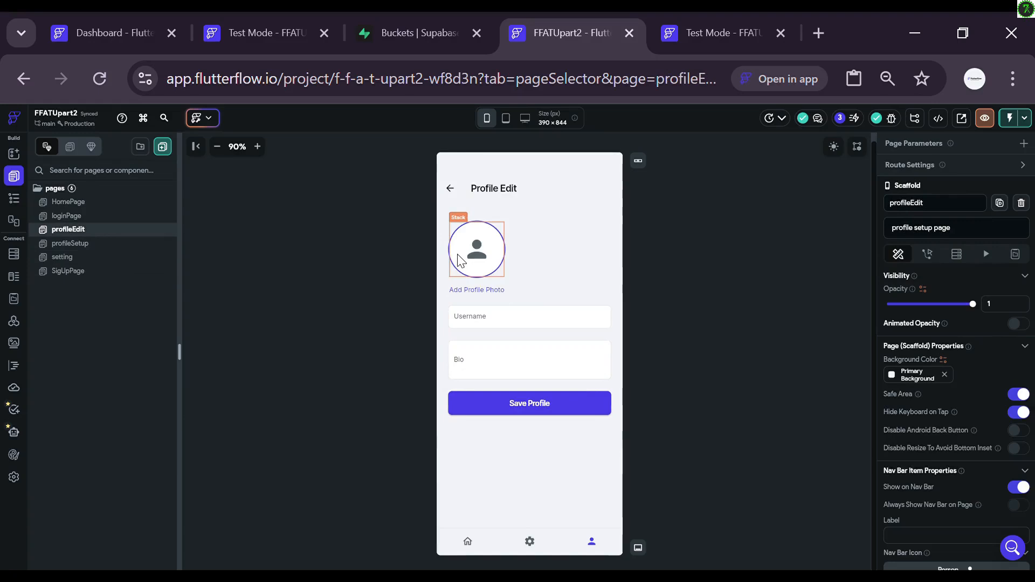
pyautogui.click(20, 204)
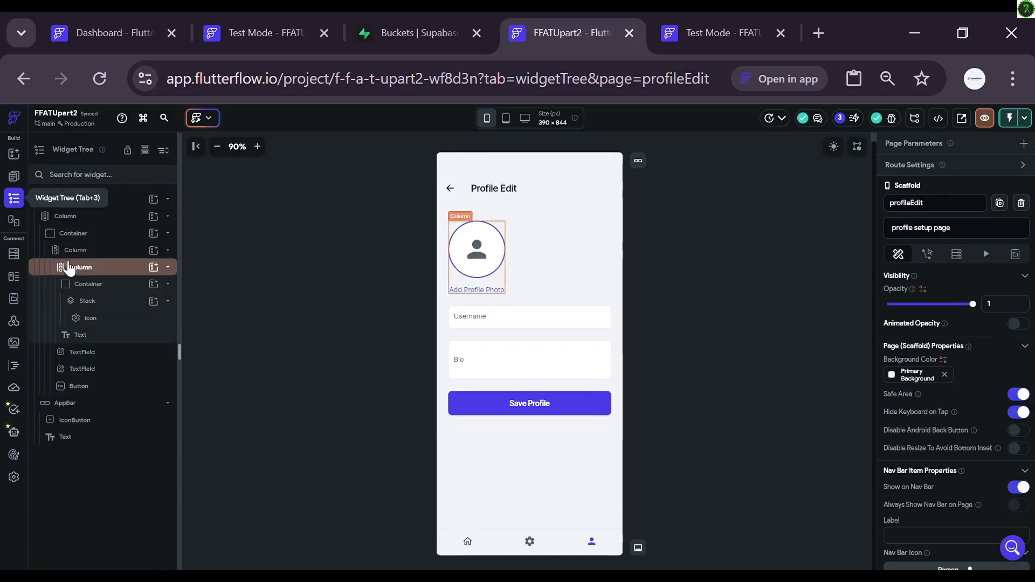
pyautogui.click(462, 255)
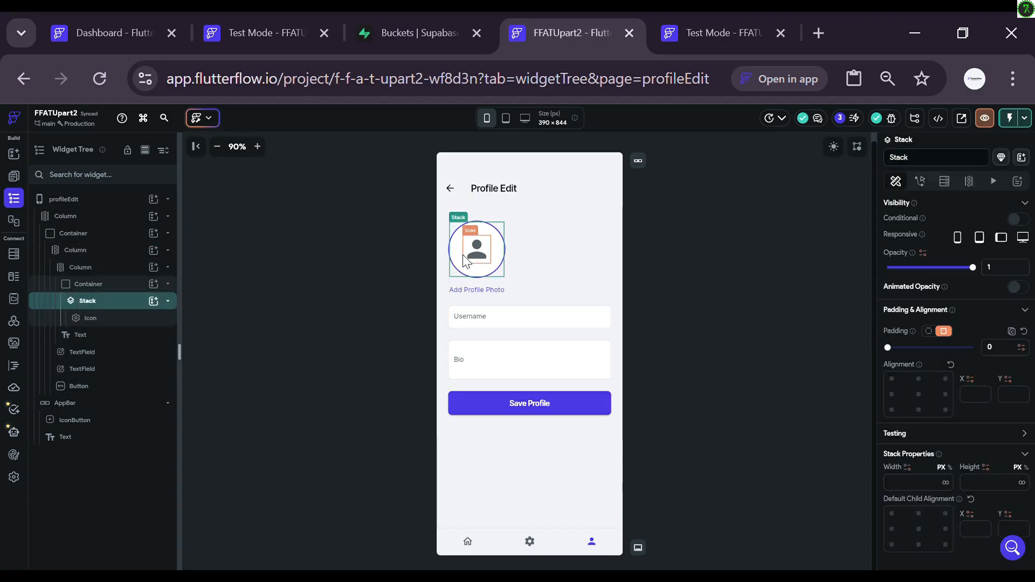
pyautogui.click(100, 286)
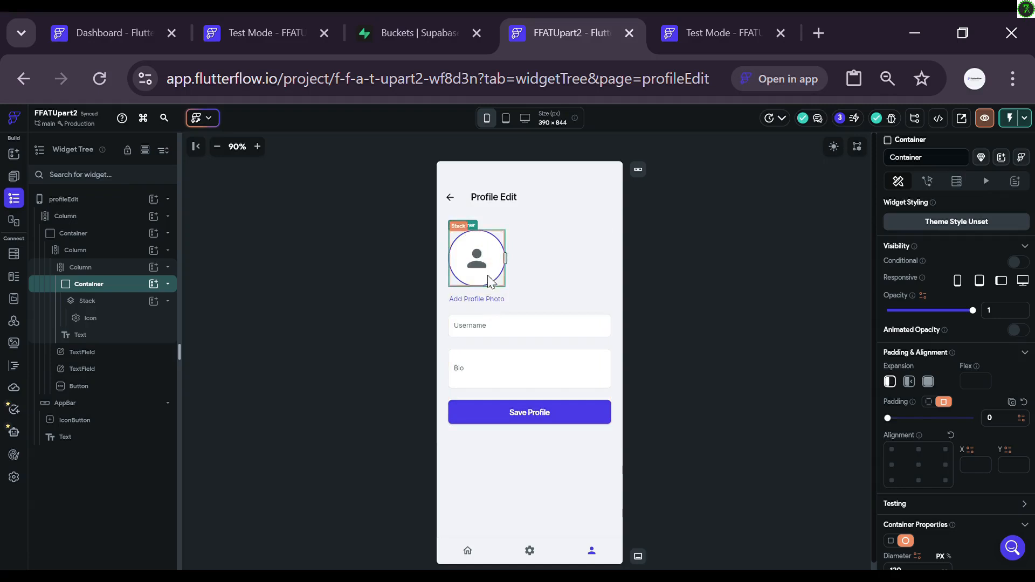
# Step: Add an On Tap Upload/Save Media action with Upload Type Local Upload to the Container
pyautogui.click(928, 183)
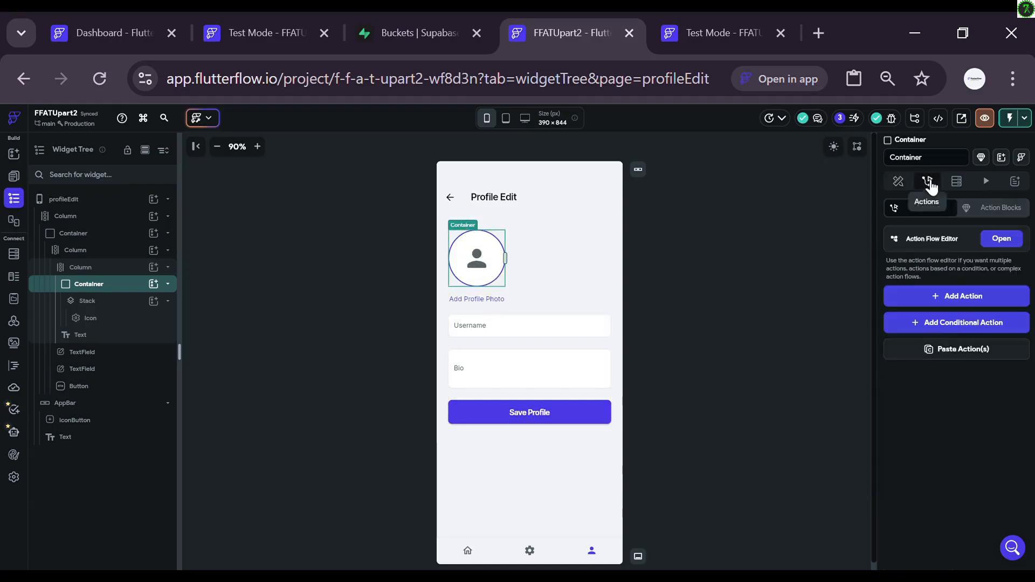
pyautogui.click(1001, 238)
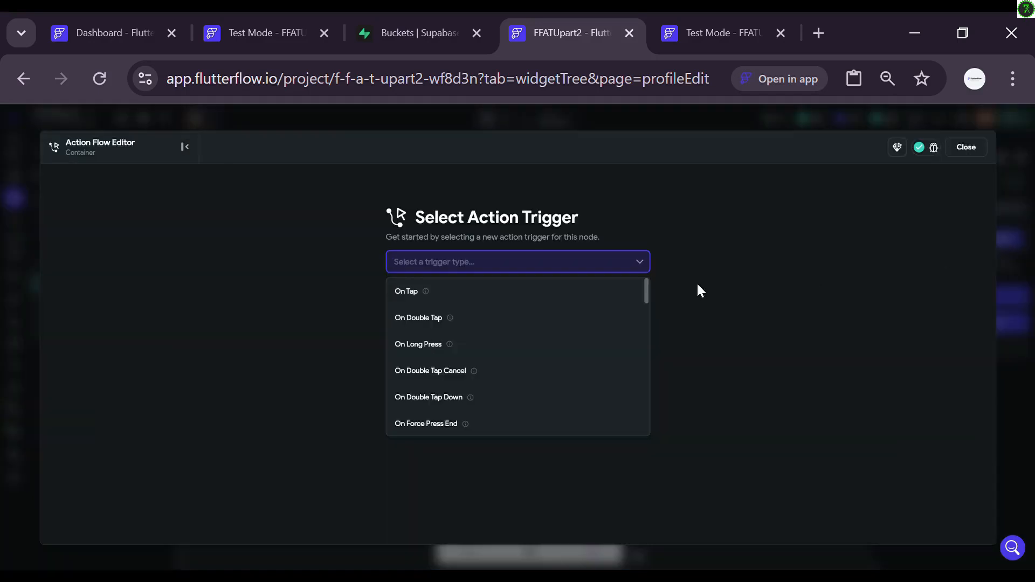
pyautogui.click(627, 289)
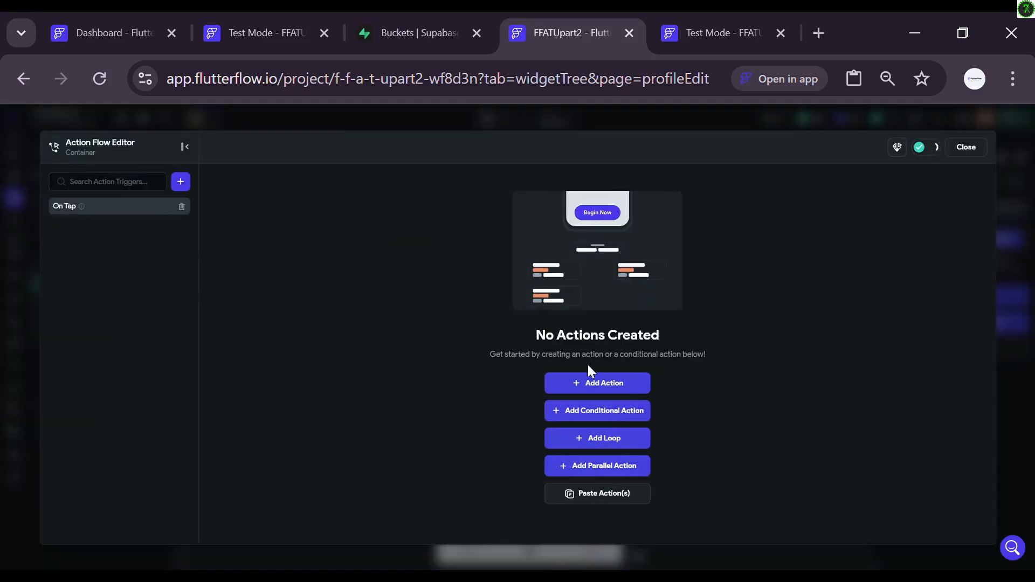
pyautogui.click(603, 384)
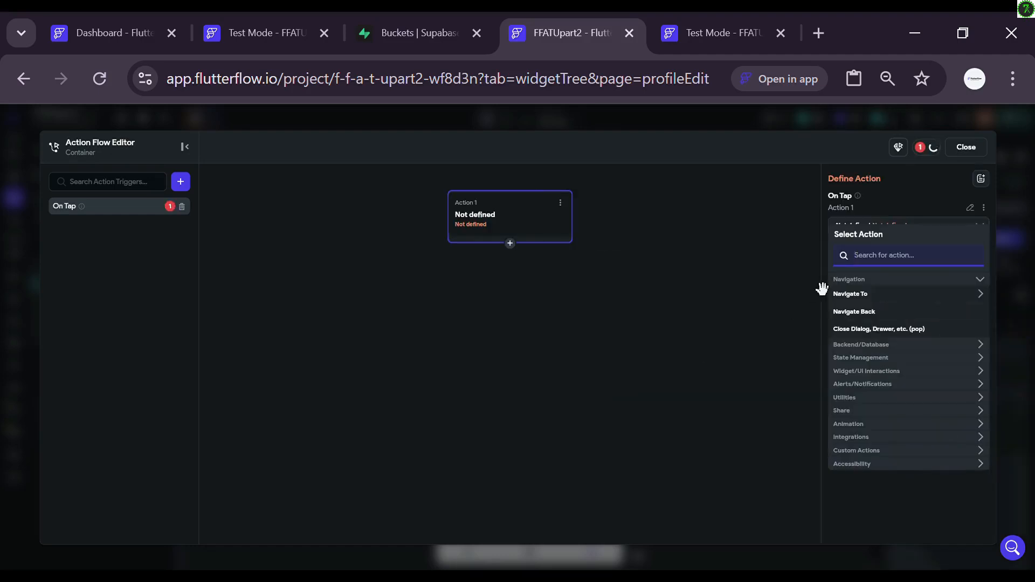
pyautogui.write('upload')
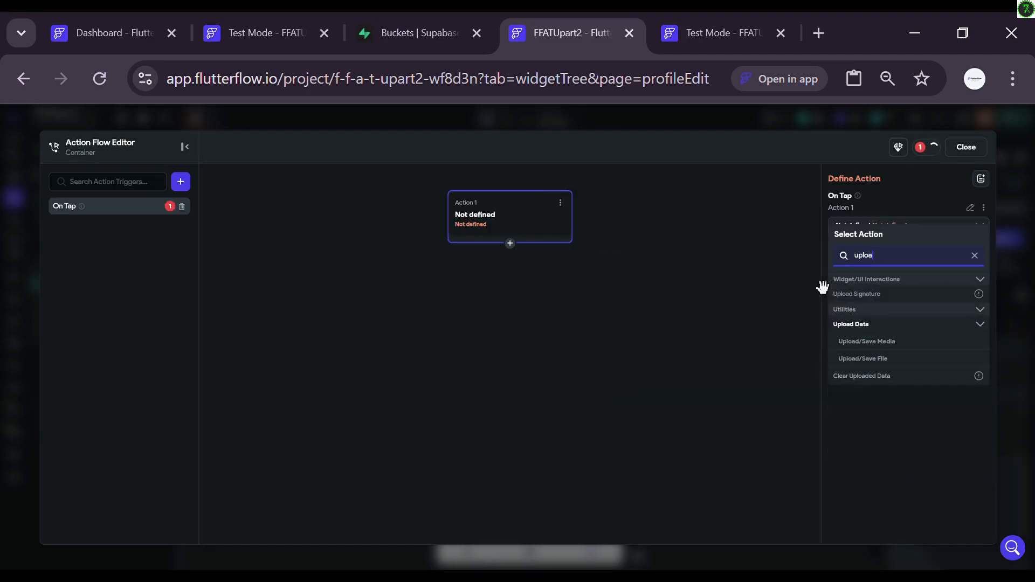
pyautogui.click(863, 343)
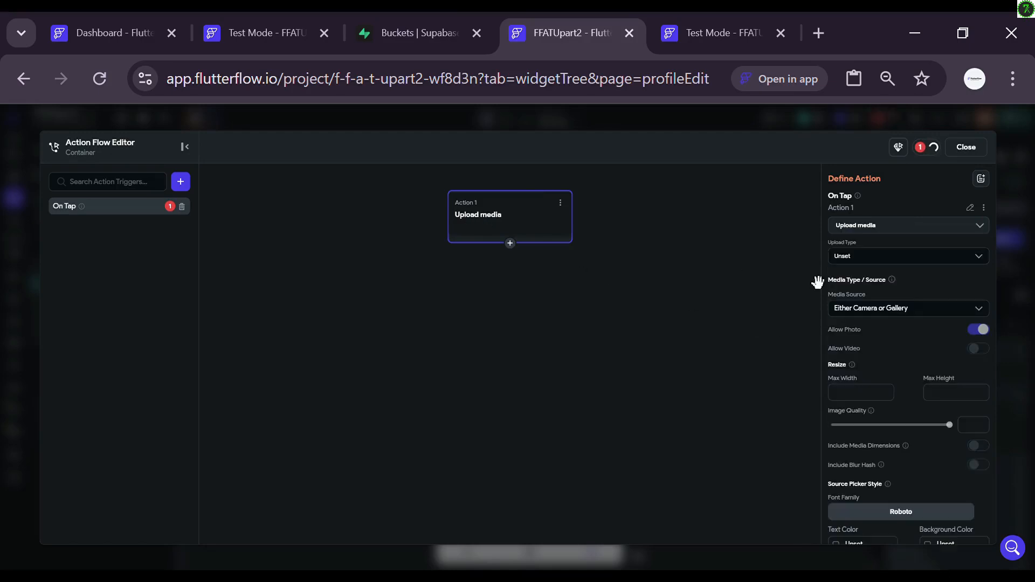
pyautogui.click(861, 261)
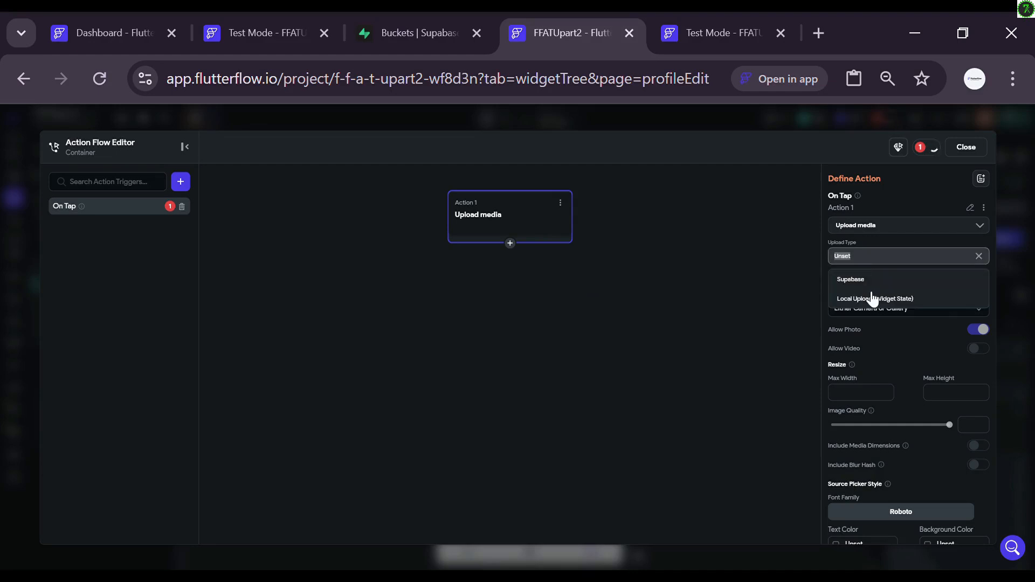
pyautogui.click(873, 300)
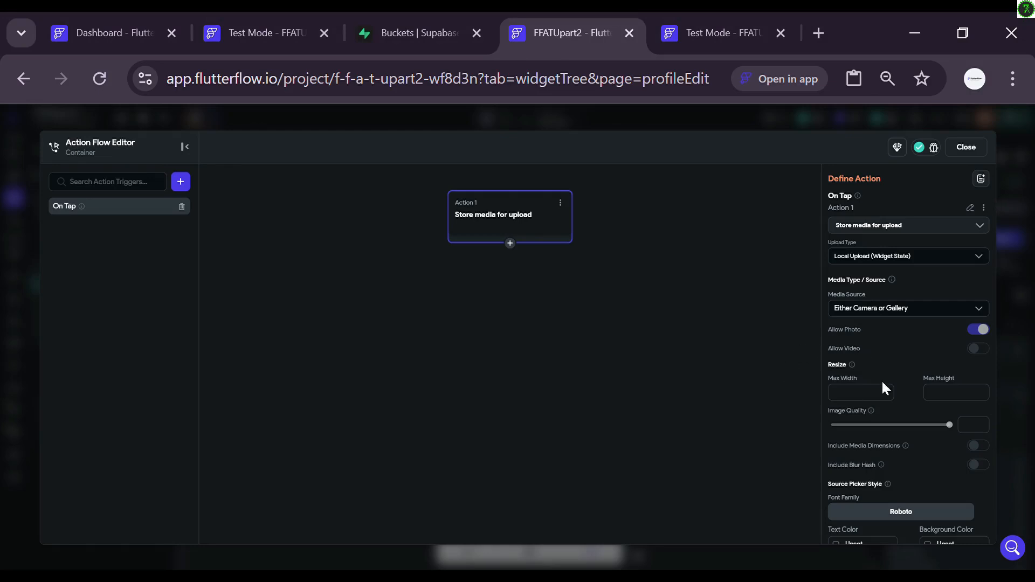
pyautogui.scroll(-3, 881, 379)
pyautogui.scroll(3, 881, 379)
pyautogui.click(963, 149)
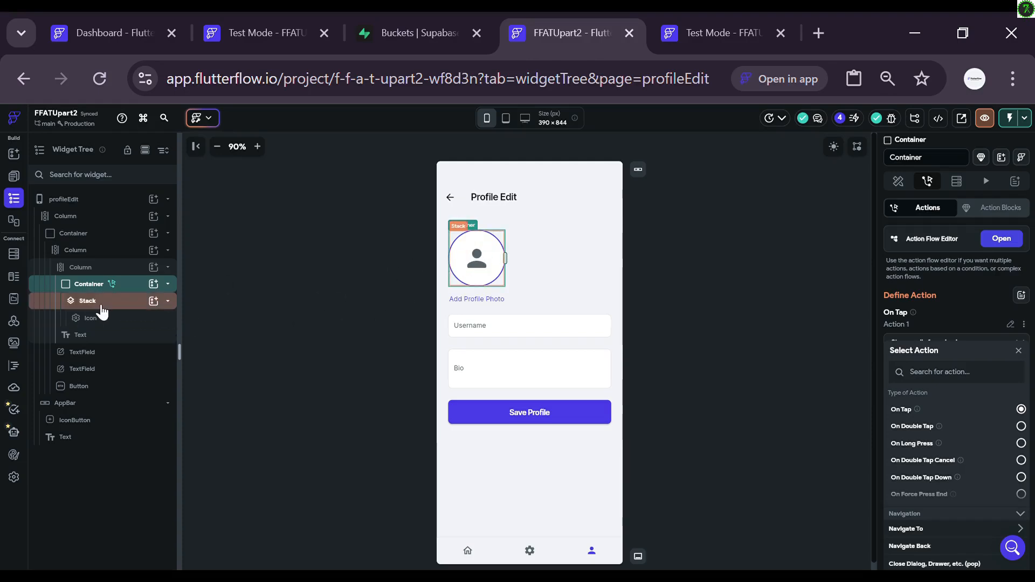
# Step: Add a CircleImage inside the Stack and duplicate it
pyautogui.click(160, 305)
pyautogui.write('cir')
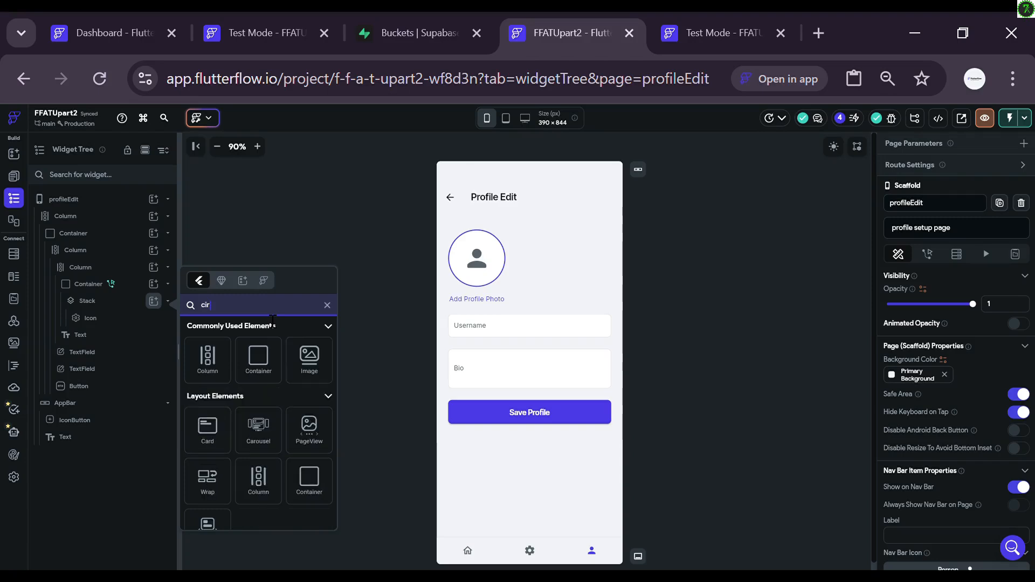
pyautogui.press('BackSpace')
pyautogui.press('BackSpace')
pyautogui.press('BackSpace')
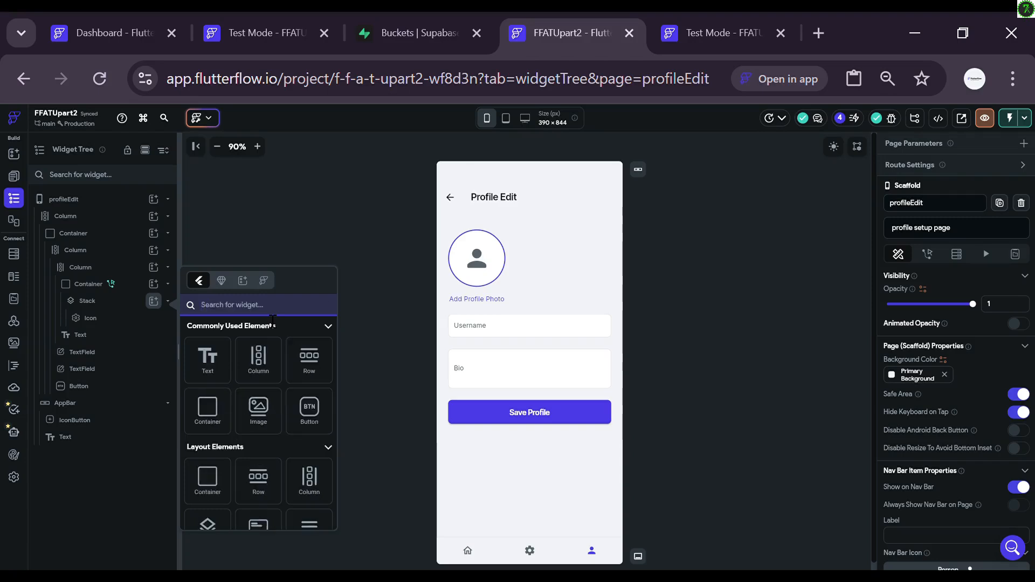
pyautogui.write('image')
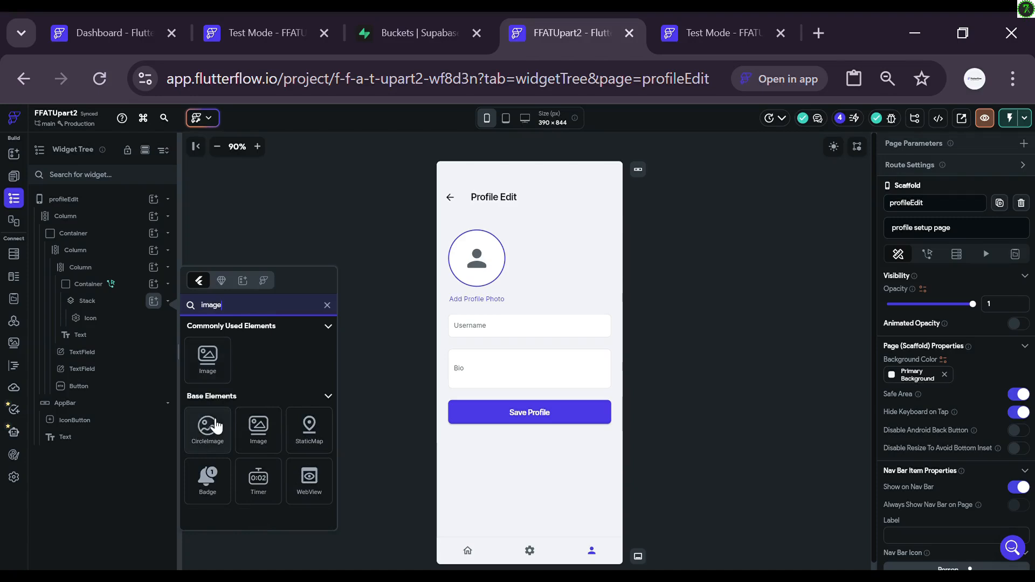
pyautogui.click(214, 424)
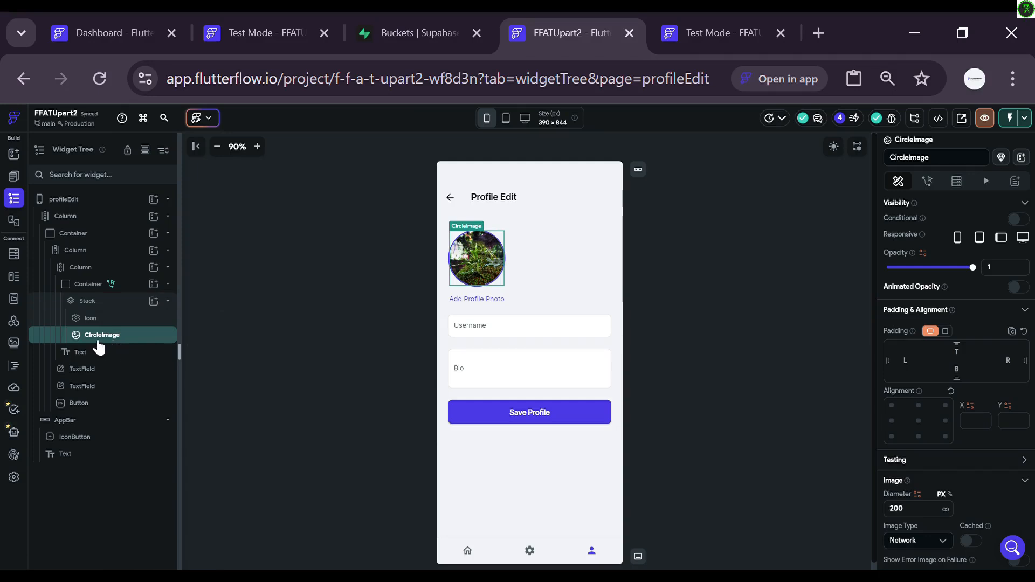
pyautogui.hotkey('ctrl', 'd')
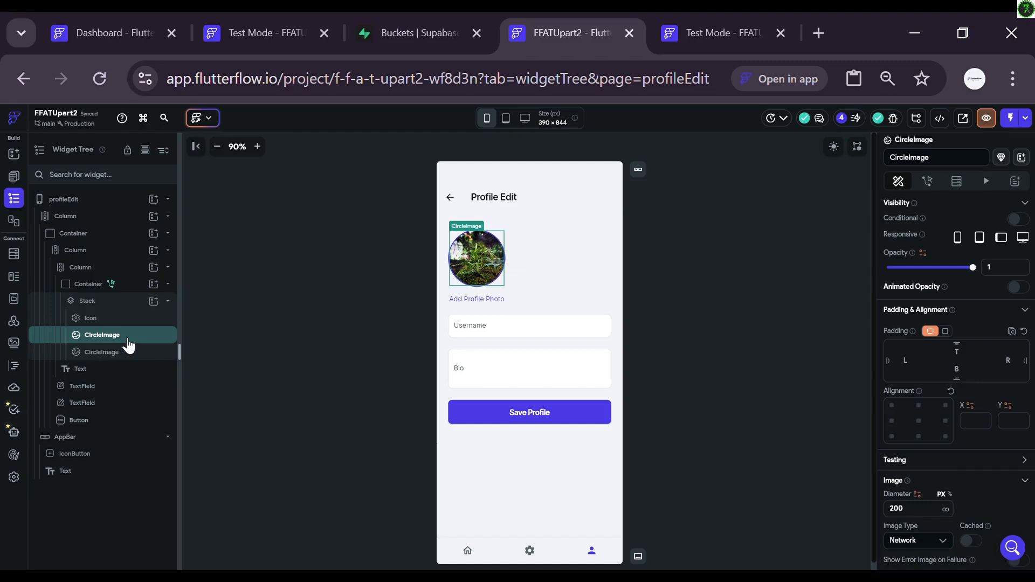
# Step: Check the image path's variable options without binding, then select the profileEdit page
pyautogui.scroll(-4, 905, 400)
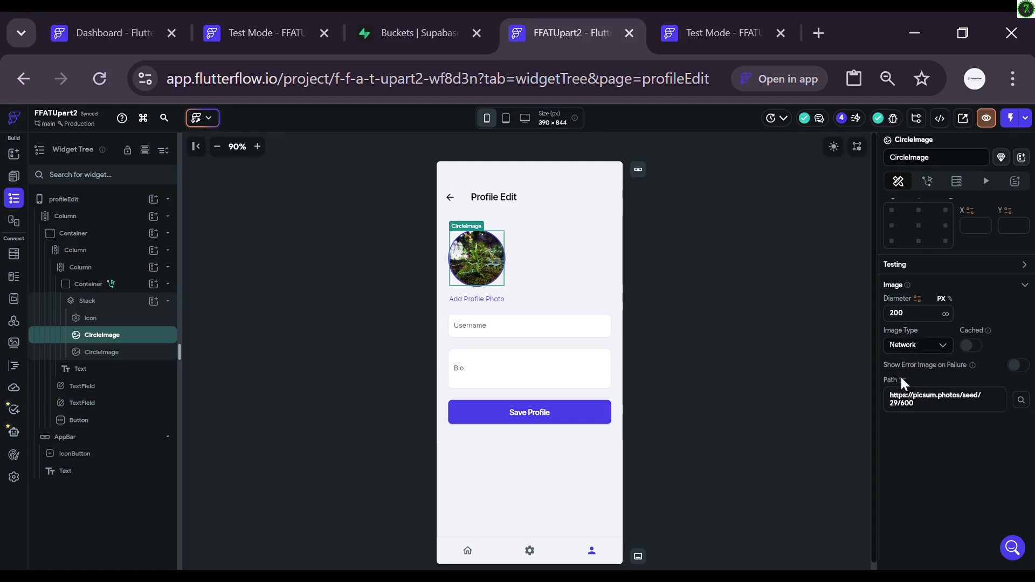
pyautogui.click(903, 380)
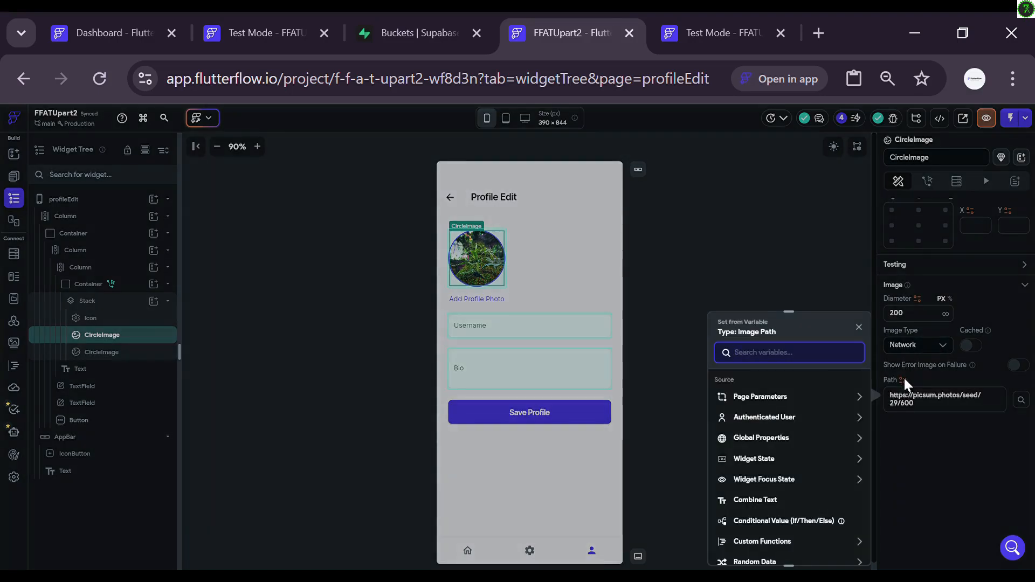
pyautogui.click(817, 283)
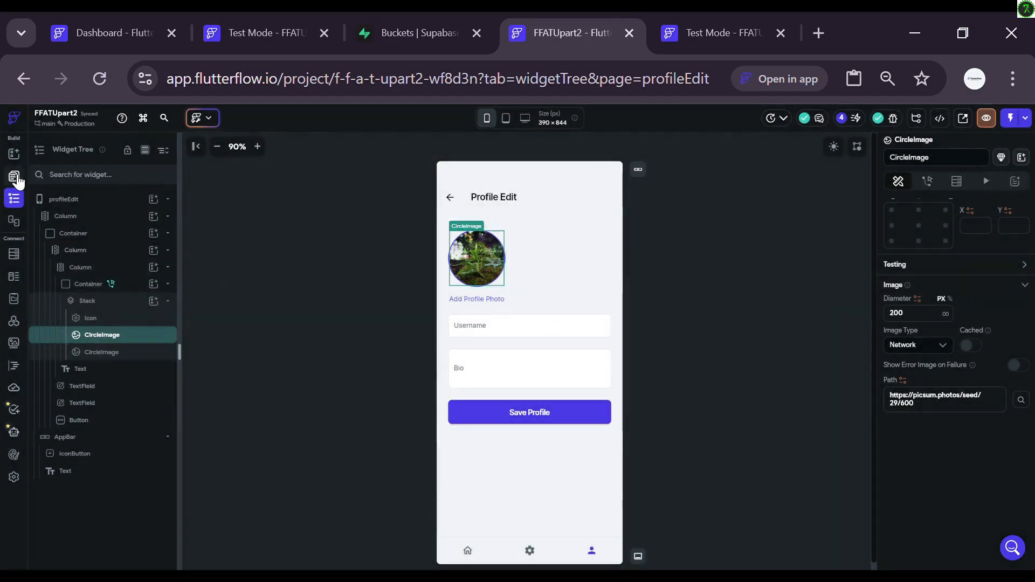
pyautogui.click(13, 176)
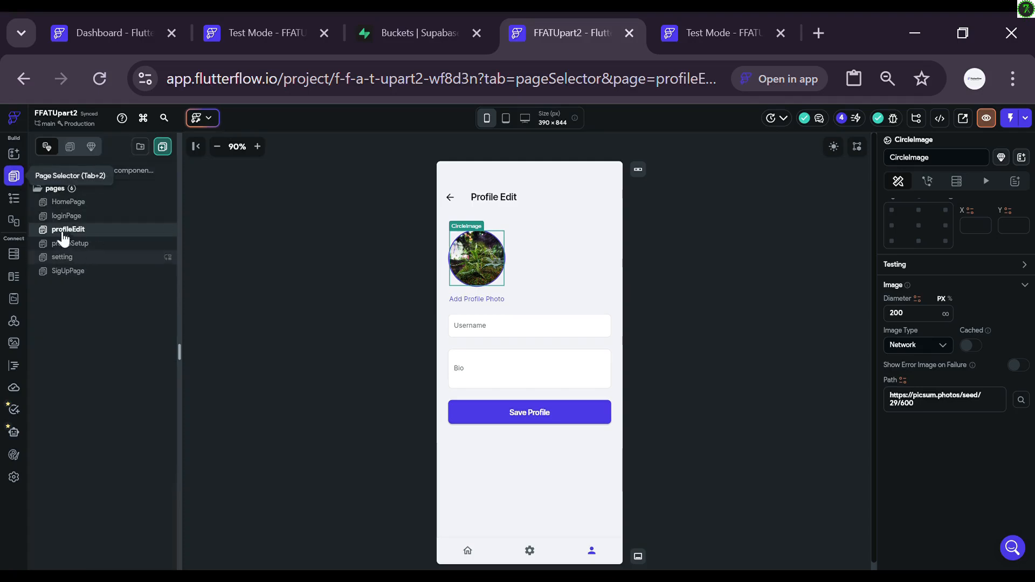
pyautogui.click(16, 199)
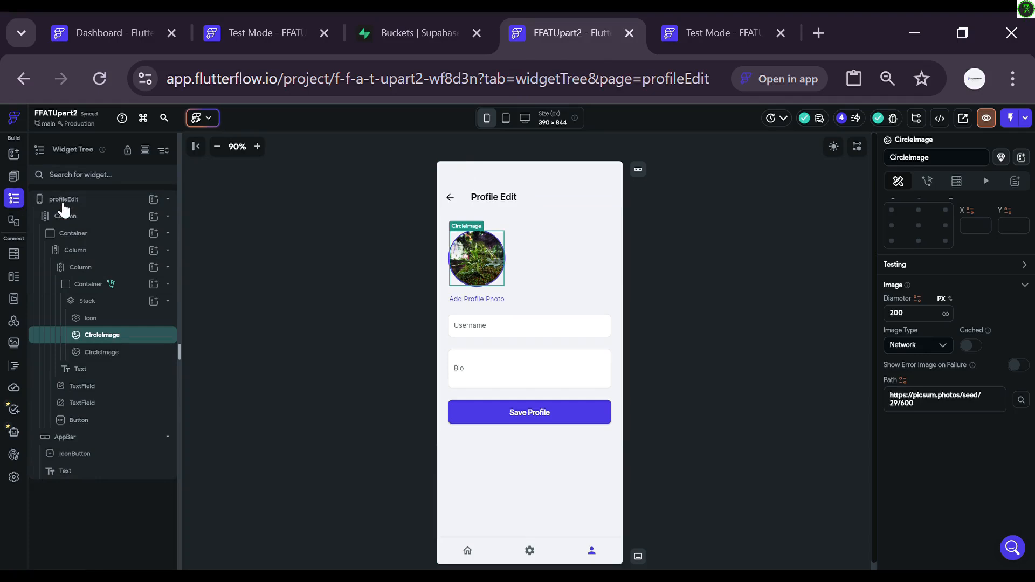
pyautogui.click(63, 200)
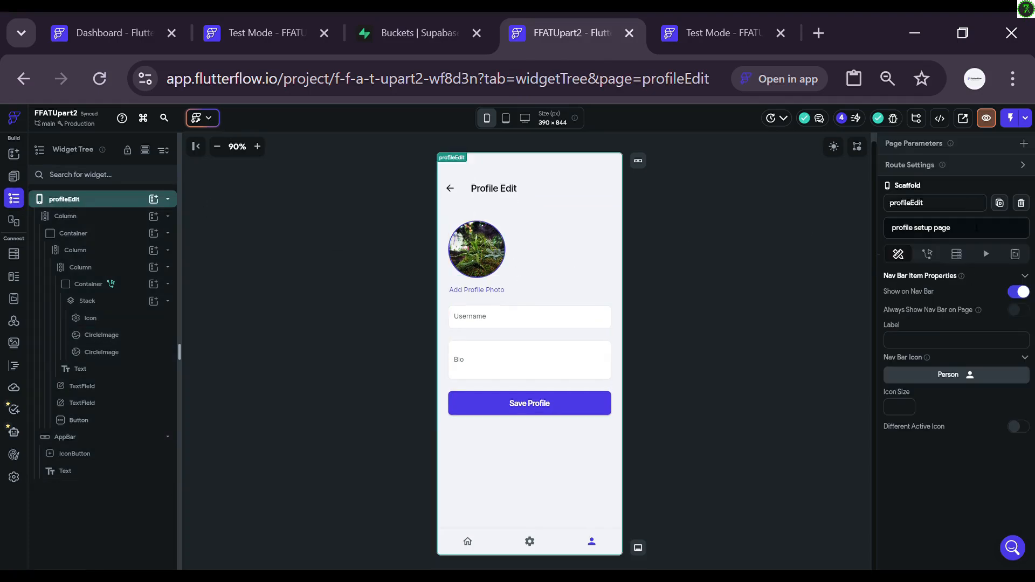
# Step: Add a single-row Supabase query on the profile table to profileEdit
pyautogui.click(960, 257)
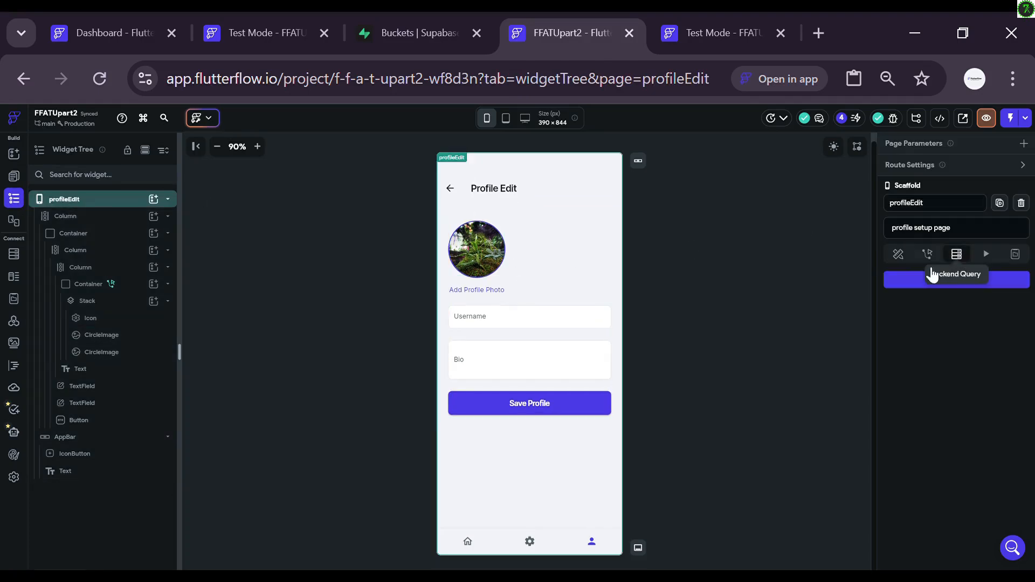
pyautogui.click(907, 277)
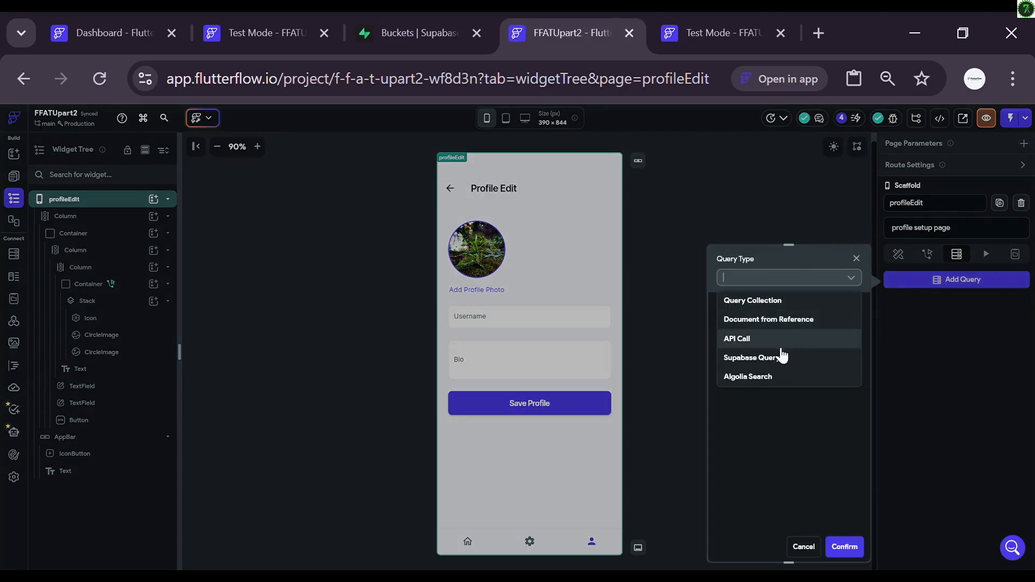
pyautogui.click(781, 362)
pyautogui.click(775, 319)
pyautogui.click(753, 345)
pyautogui.click(793, 353)
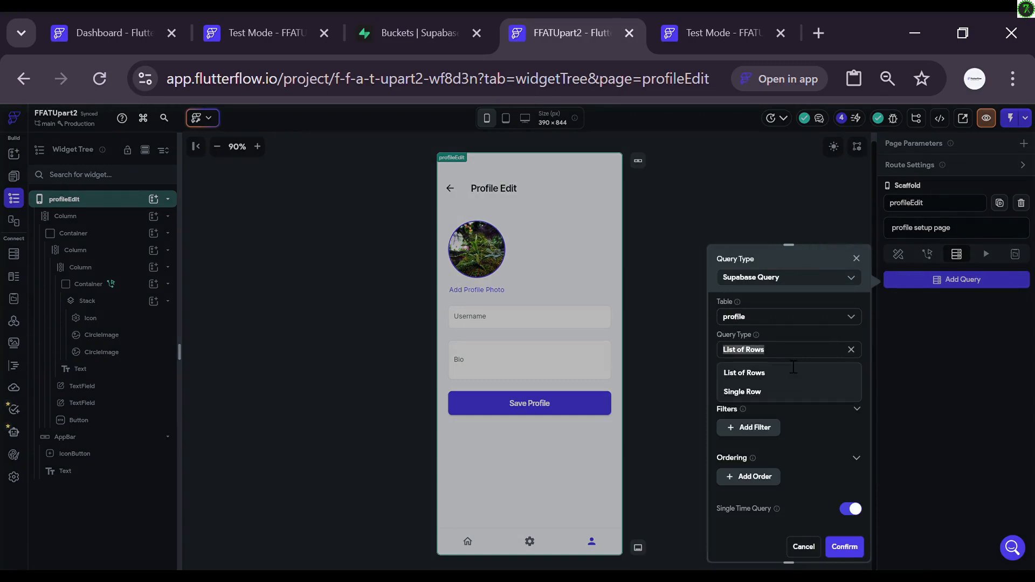
pyautogui.click(757, 392)
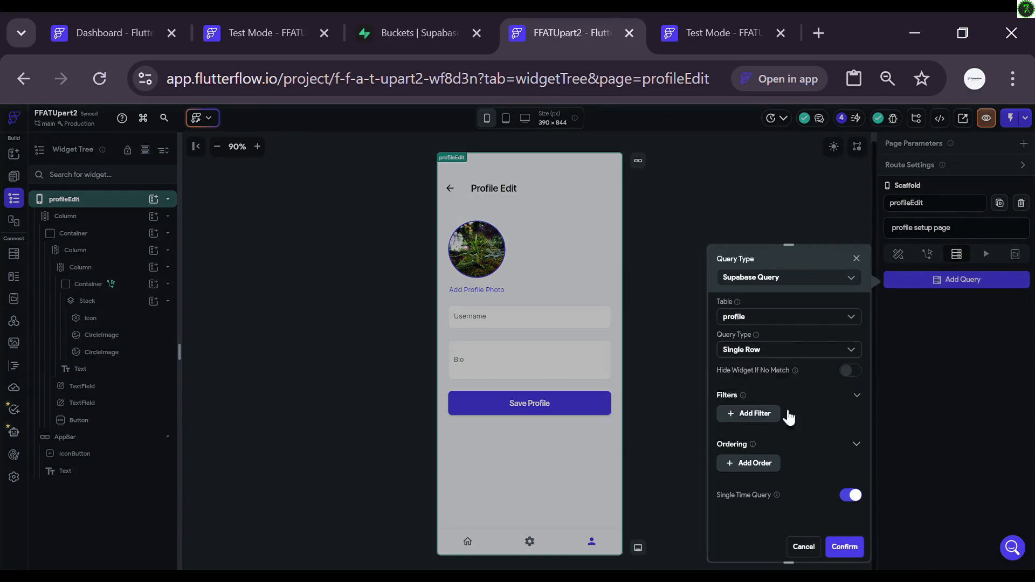
# Step: Filter the query where id Equal To Authenticated User > User ID, and confirm it
pyautogui.click(752, 414)
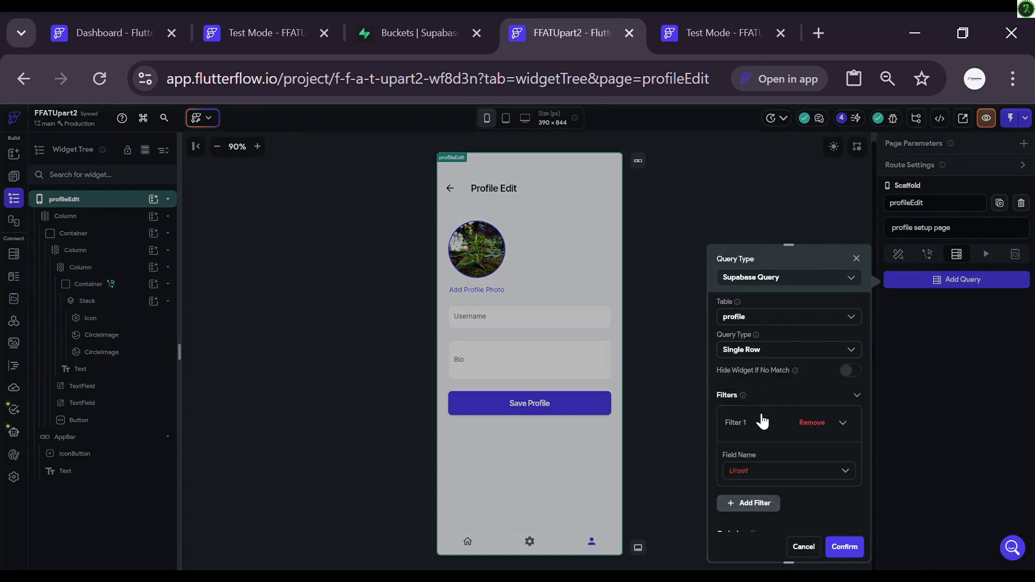
pyautogui.click(768, 474)
pyautogui.click(733, 494)
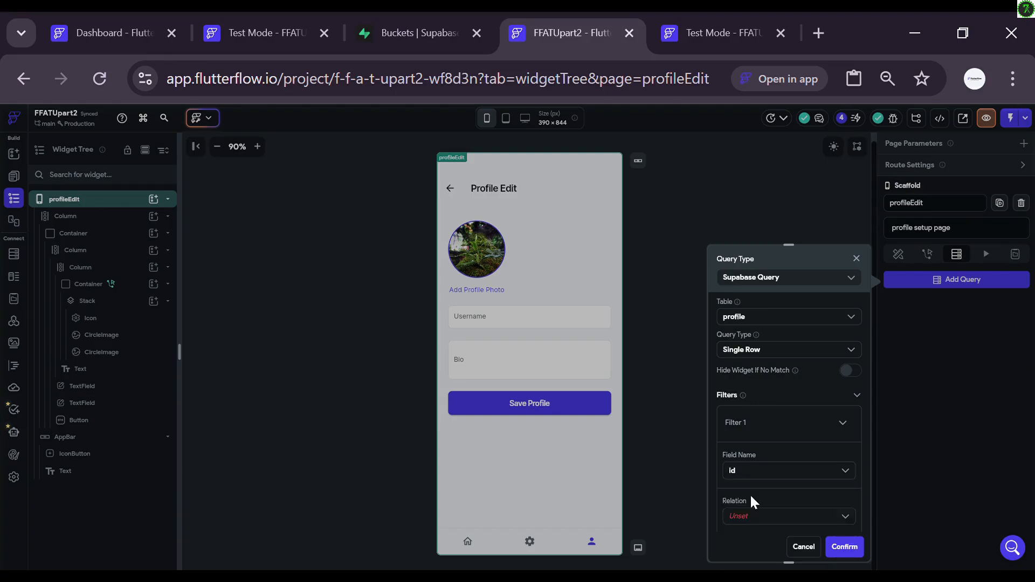
pyautogui.scroll(-1, 807, 483)
pyautogui.scroll(-1, 807, 482)
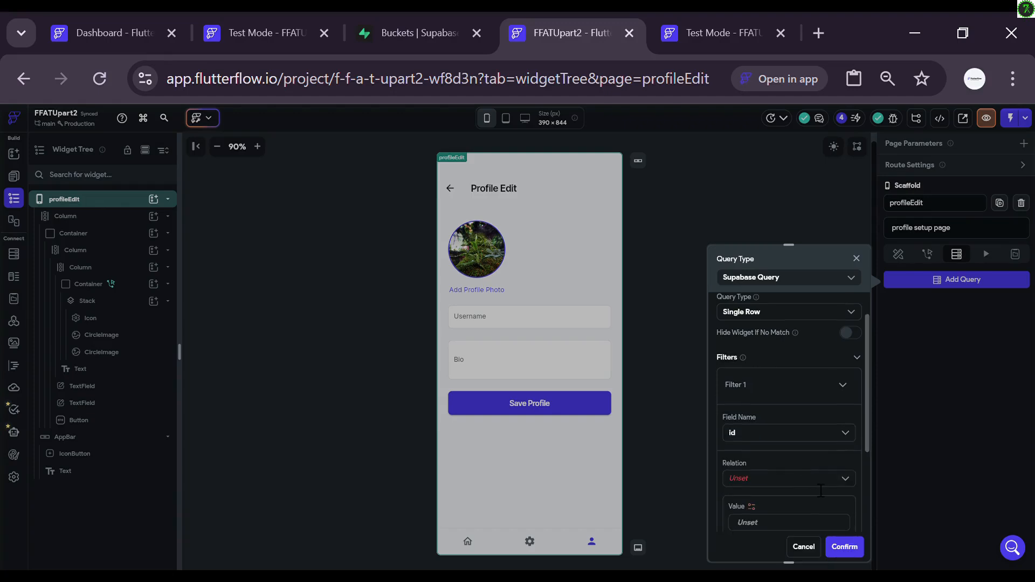
pyautogui.click(807, 480)
pyautogui.click(768, 505)
pyautogui.scroll(-3, 763, 485)
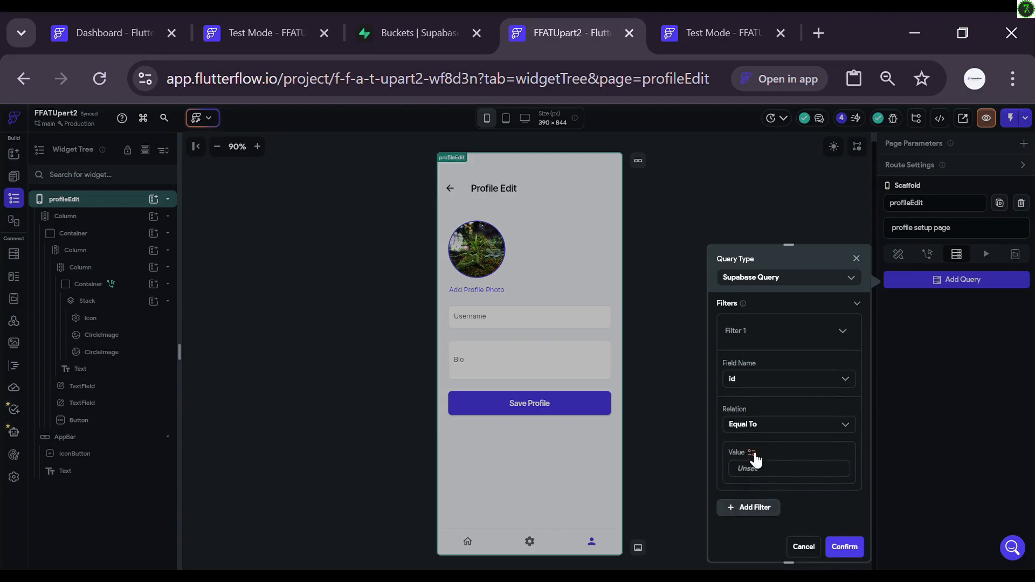
pyautogui.click(752, 453)
pyautogui.click(596, 421)
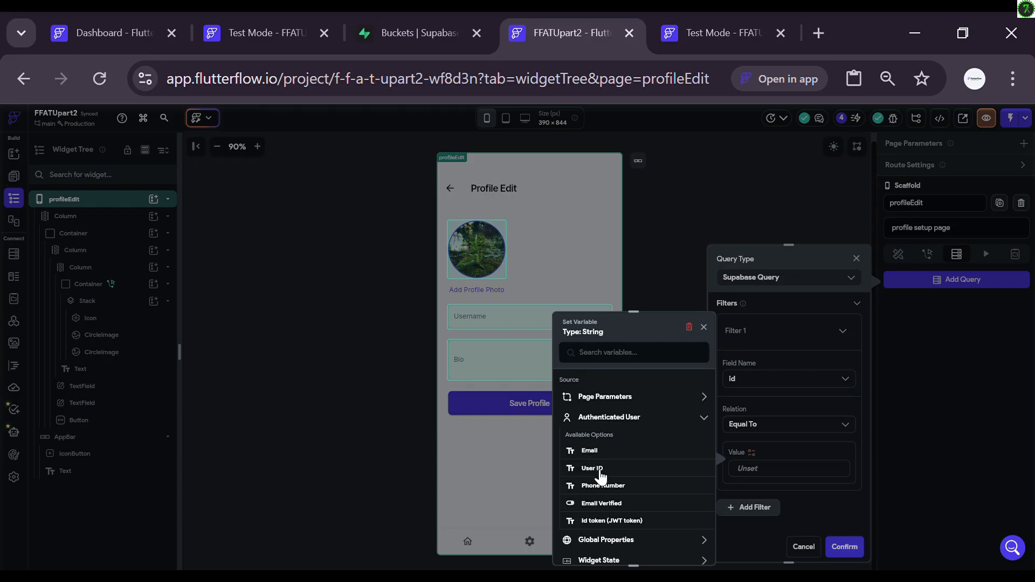
pyautogui.click(598, 470)
pyautogui.click(842, 547)
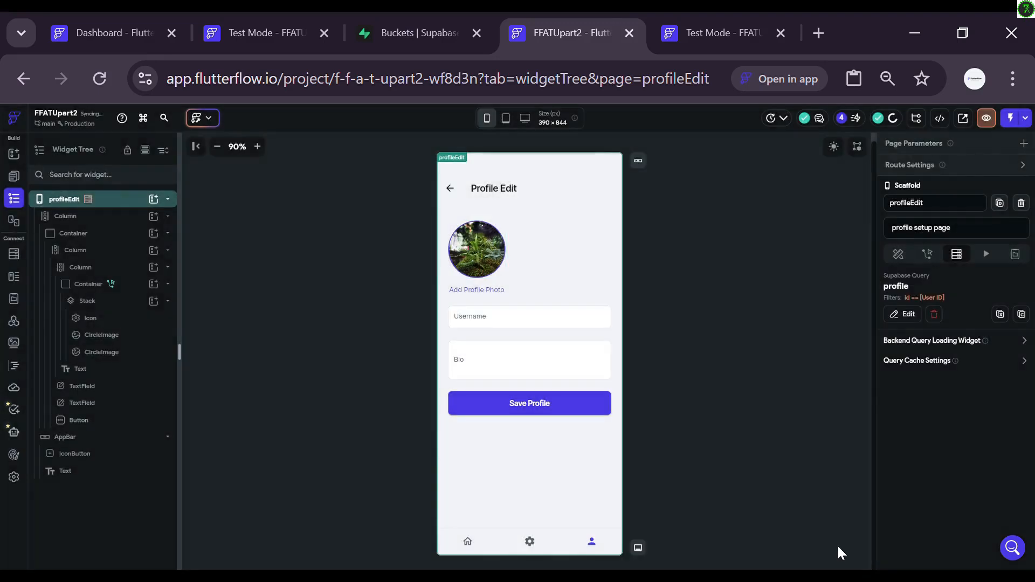
pyautogui.click(102, 335)
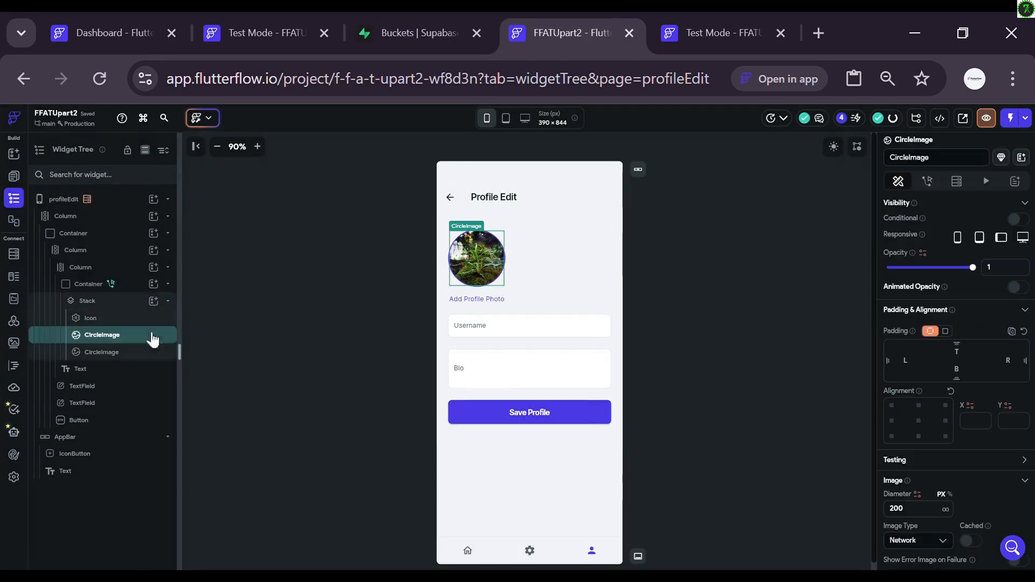
# Step: Bind the first CircleImage's path to profile Row > avatar_url
pyautogui.scroll(-4, 969, 398)
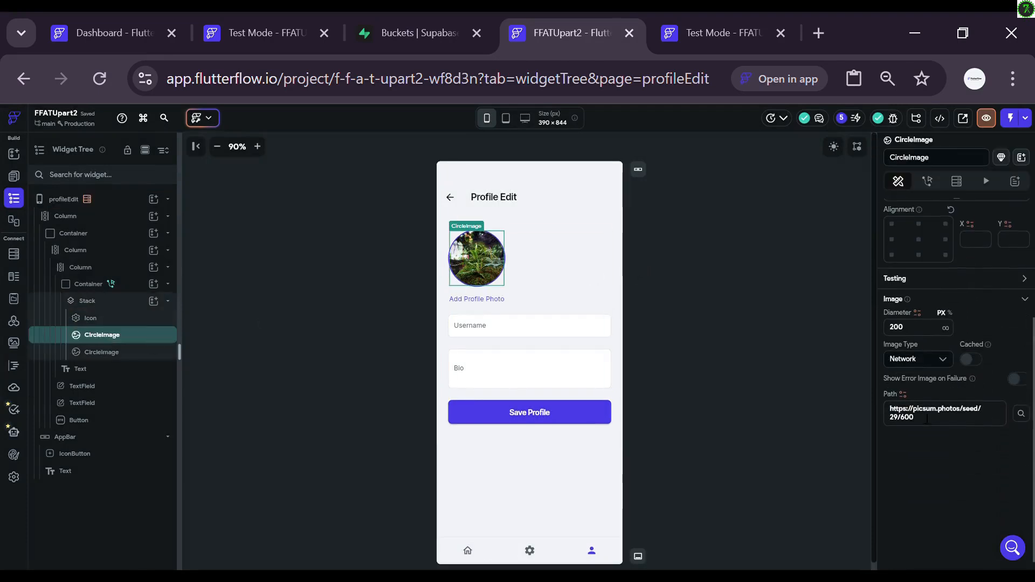
pyautogui.click(904, 396)
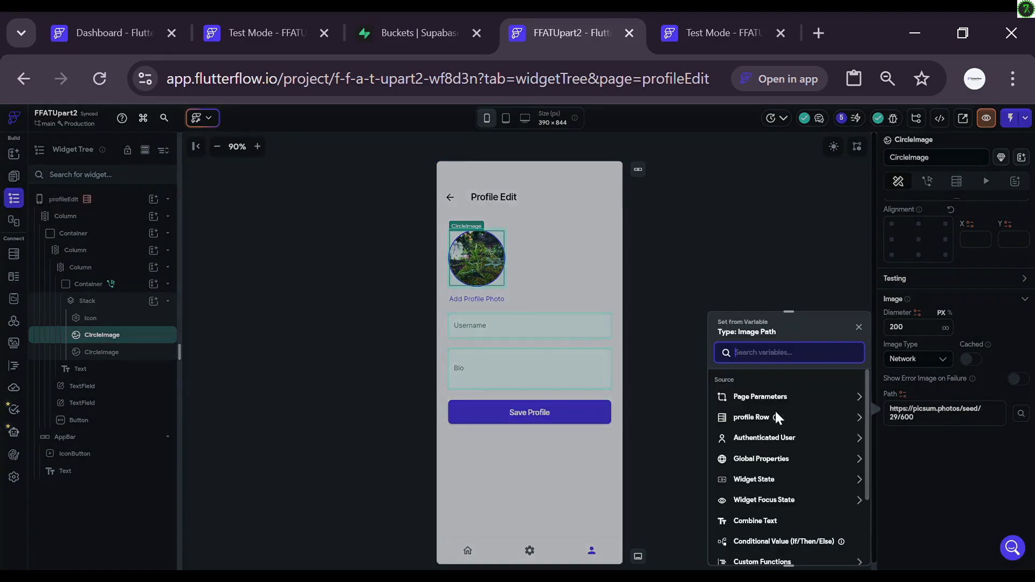
pyautogui.click(802, 422)
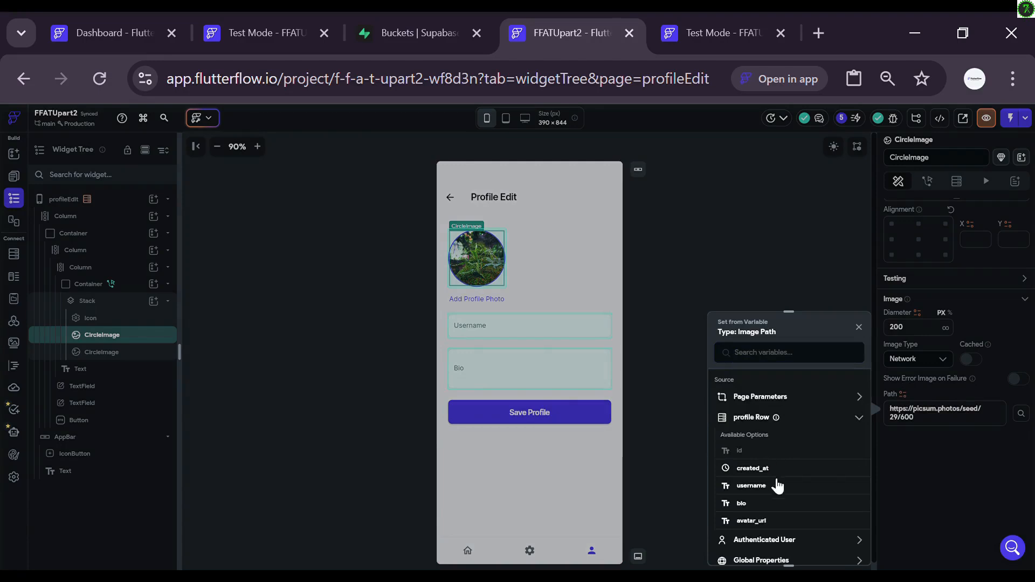
pyautogui.click(765, 522)
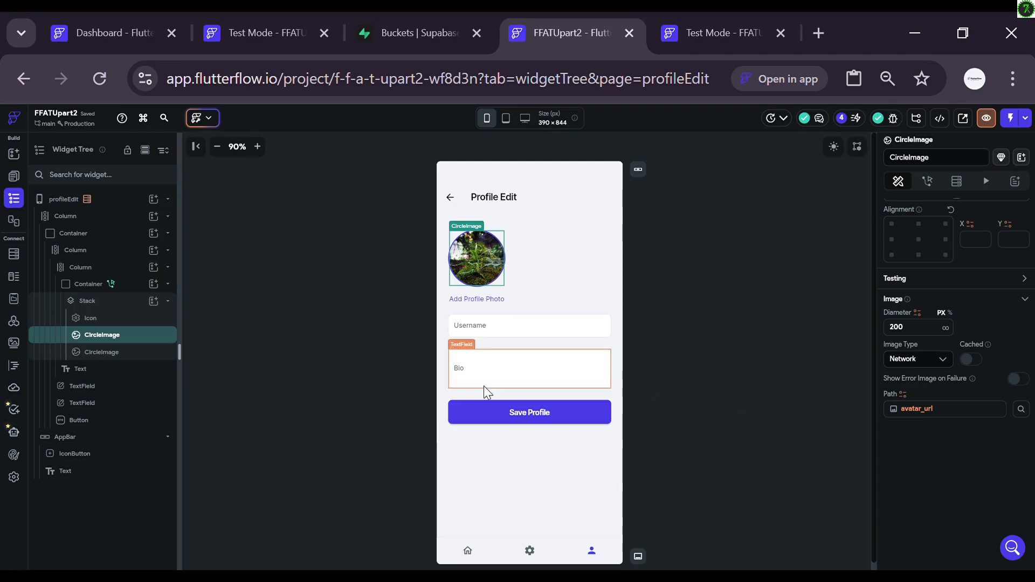
# Step: Set the second CircleImage to Uploaded file > Widget State > Uploaded Local File
pyautogui.click(118, 353)
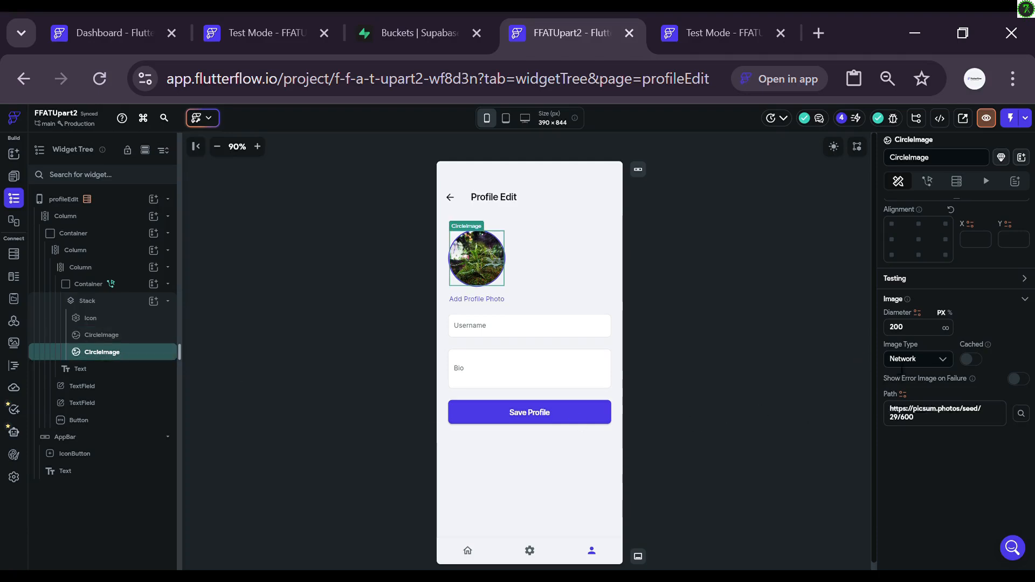
pyautogui.click(943, 359)
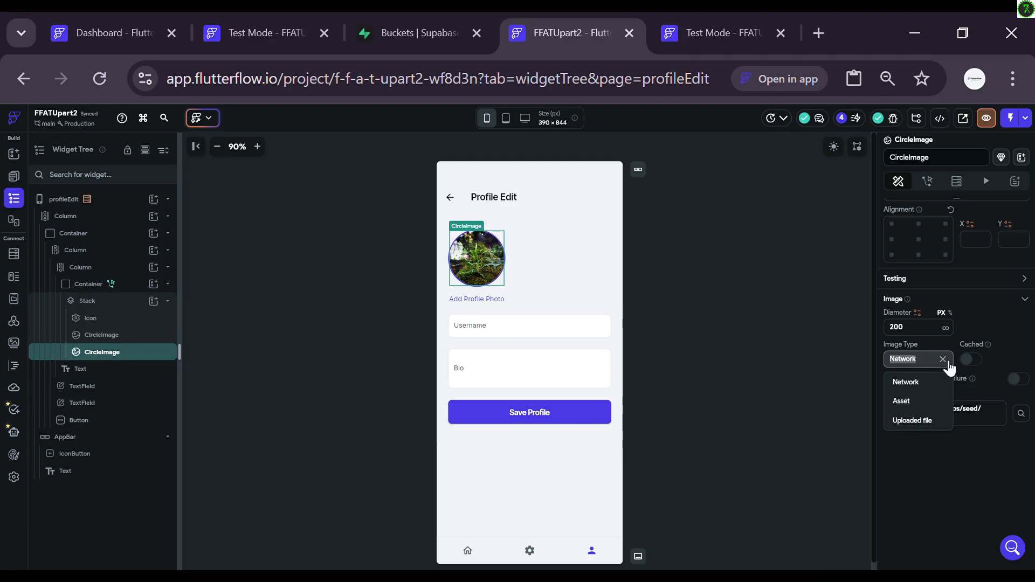
pyautogui.click(913, 424)
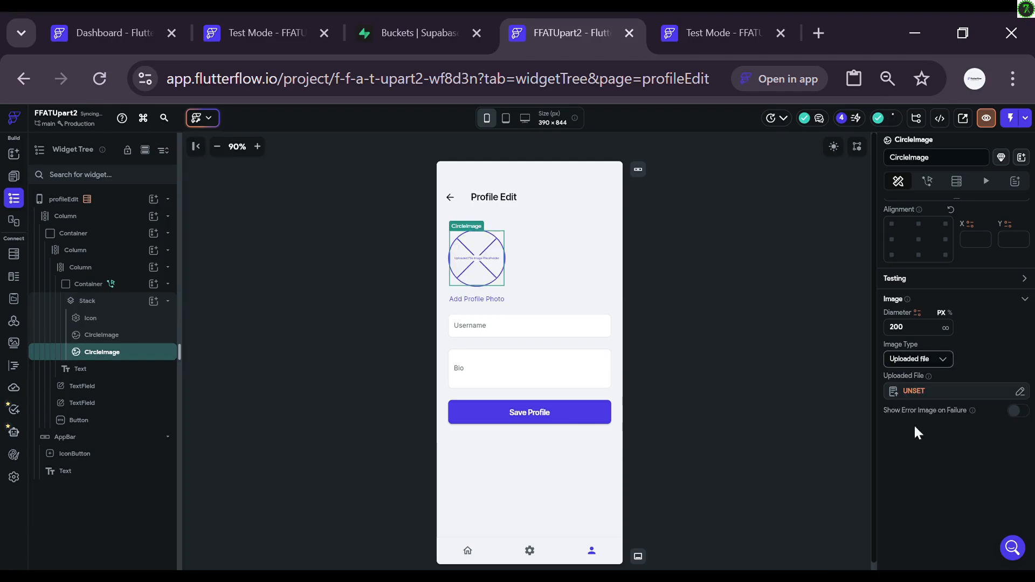
pyautogui.click(913, 392)
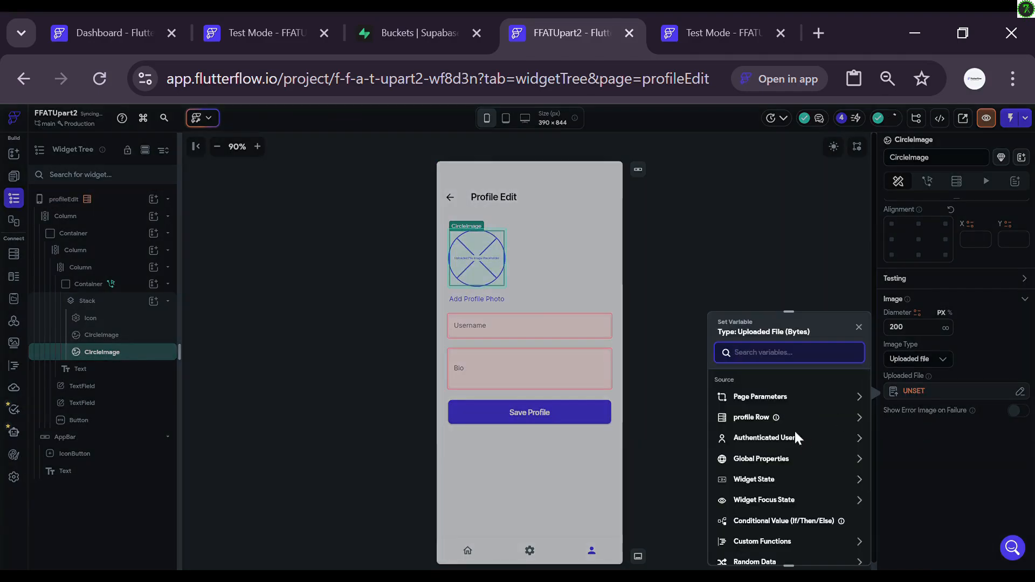
pyautogui.click(783, 481)
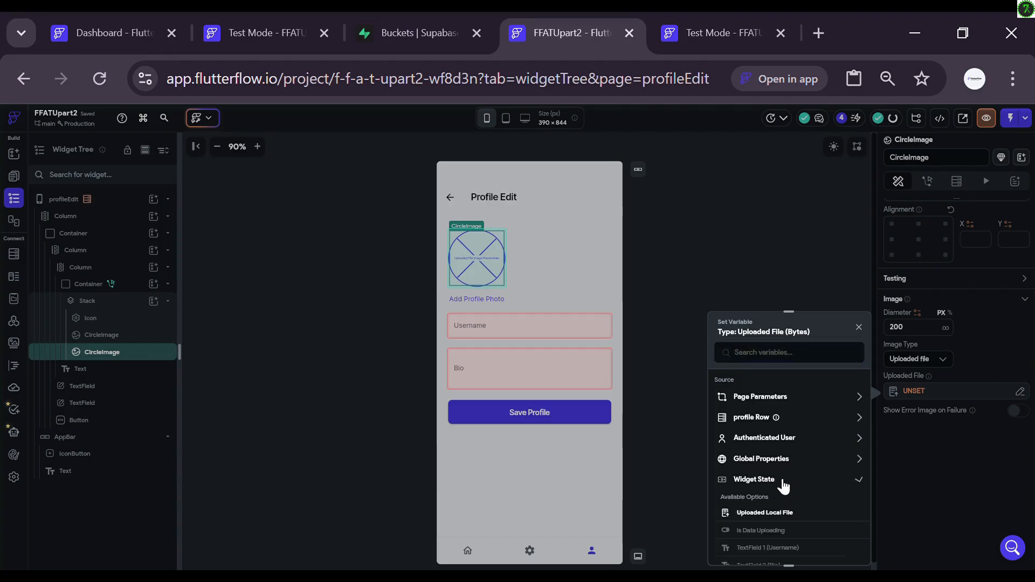
pyautogui.click(761, 514)
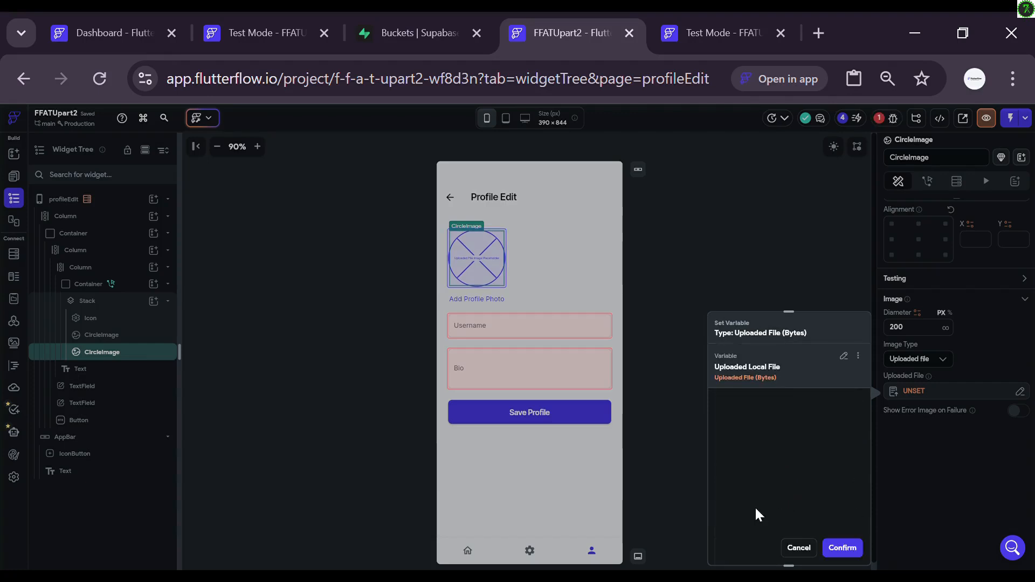
pyautogui.click(845, 547)
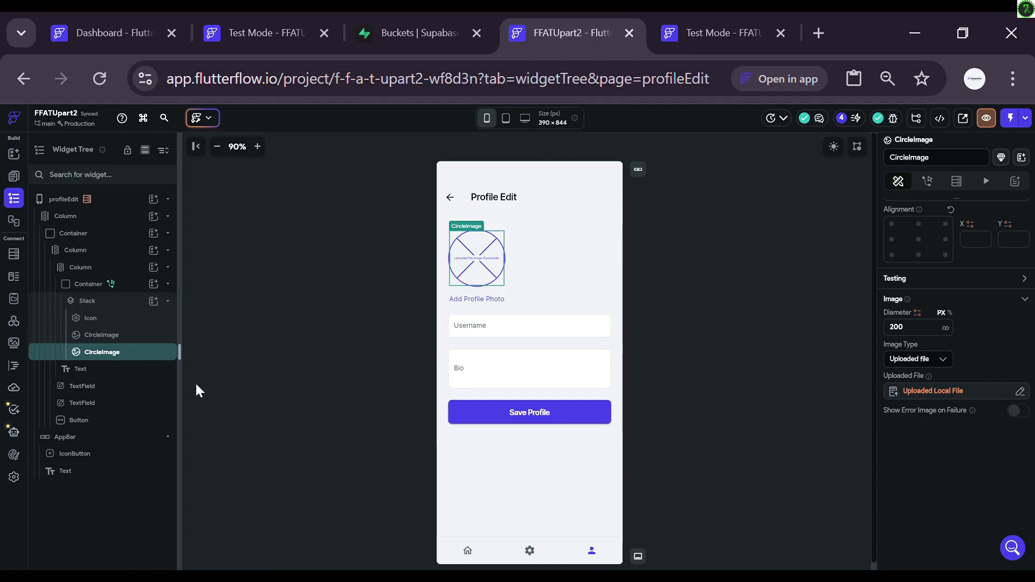
# Step: Enable Show Error Image on Failure for the first CircleImage
pyautogui.click(110, 339)
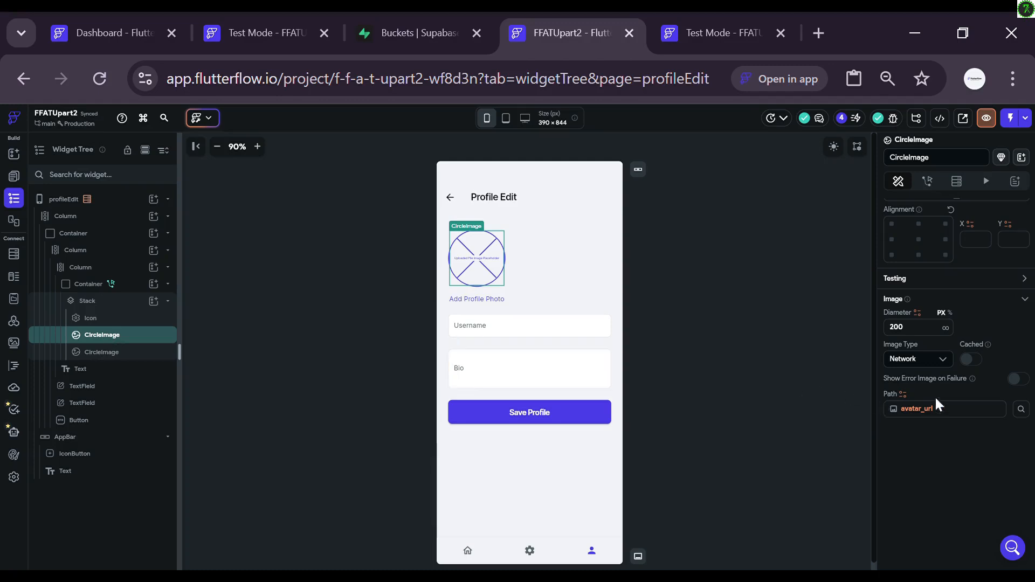
pyautogui.click(1018, 382)
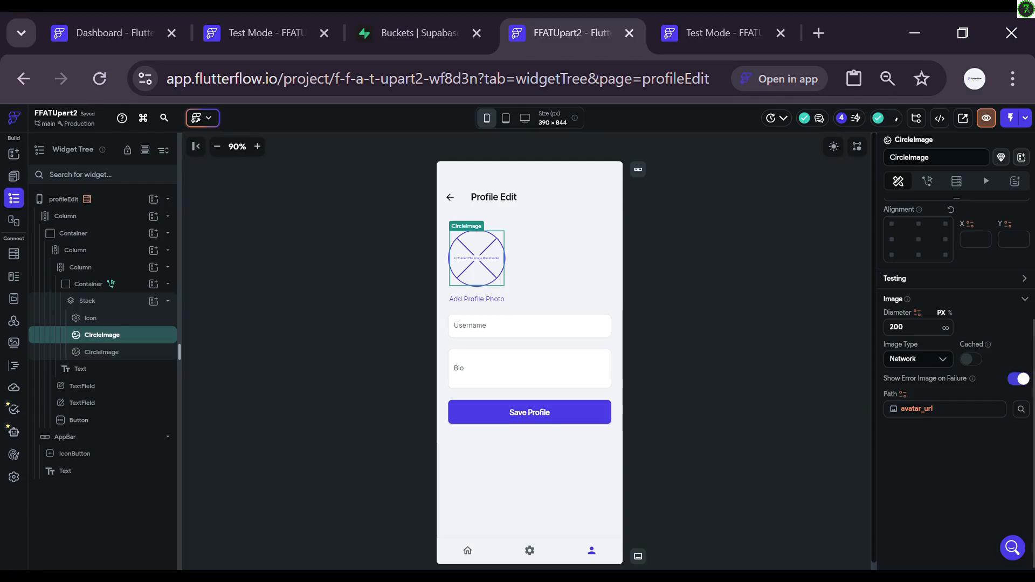
pyautogui.click(1019, 380)
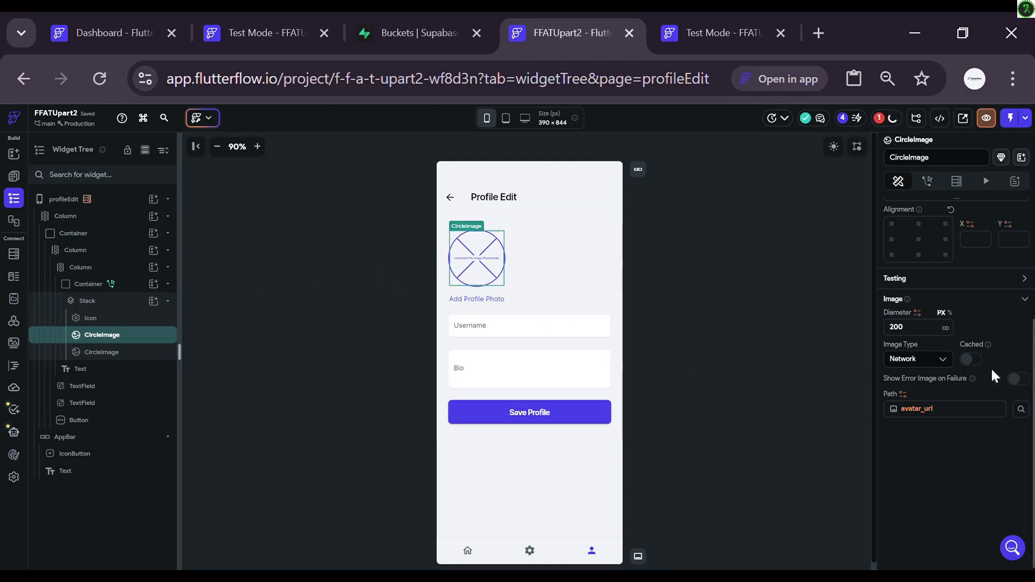
pyautogui.click(1019, 380)
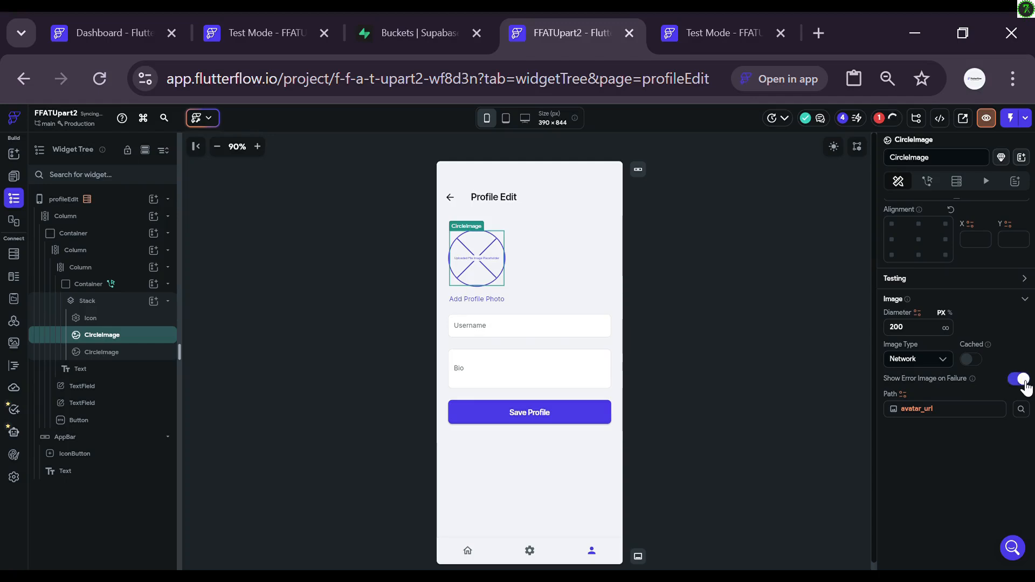
pyautogui.click(15, 477)
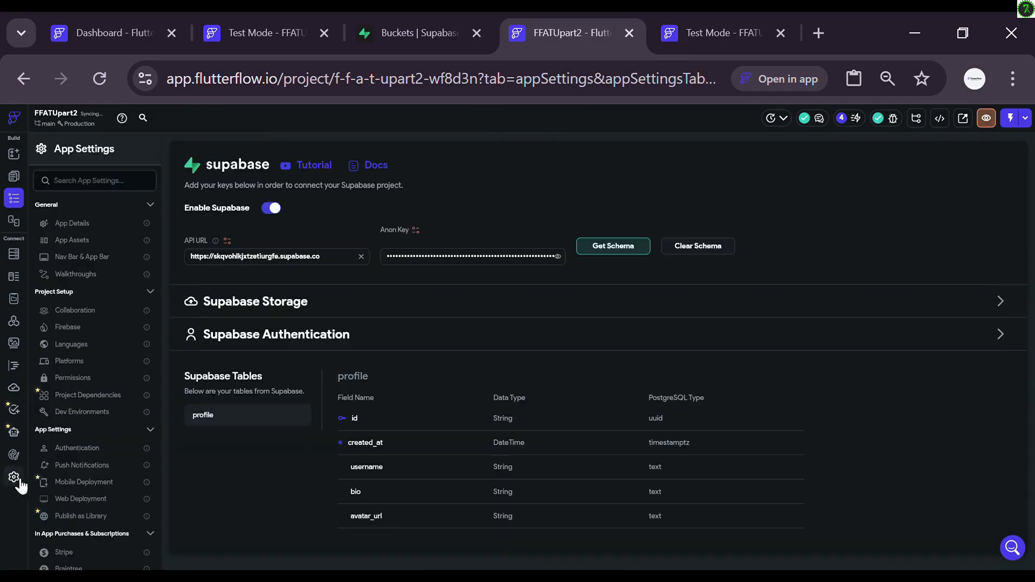
pyautogui.click(83, 242)
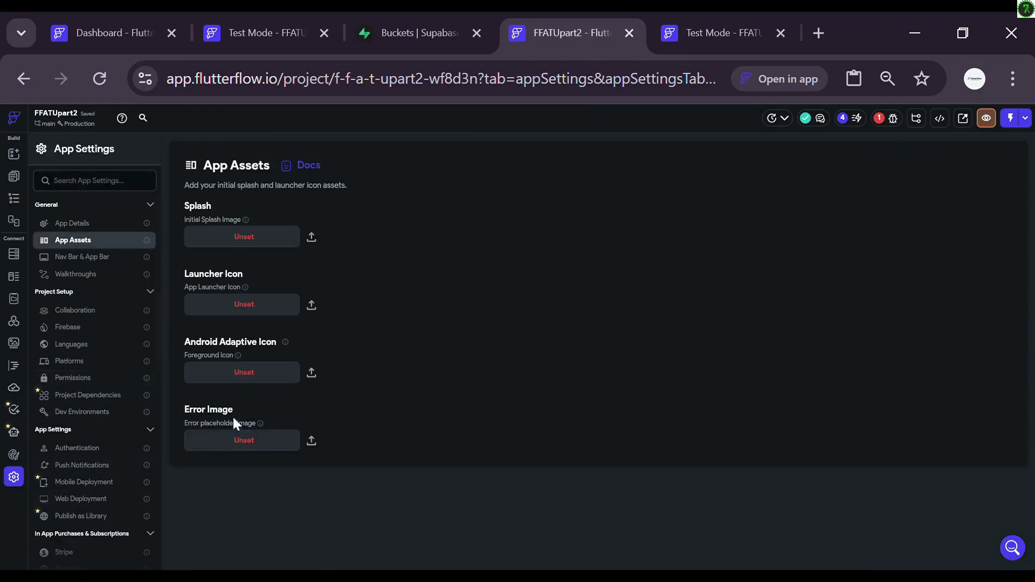
pyautogui.click(311, 441)
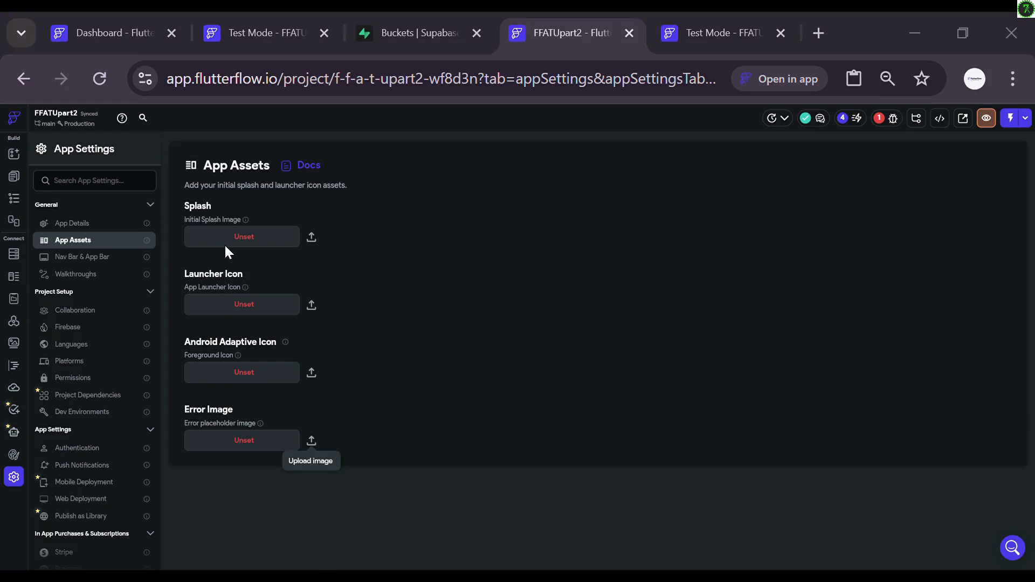
pyautogui.press('Return')
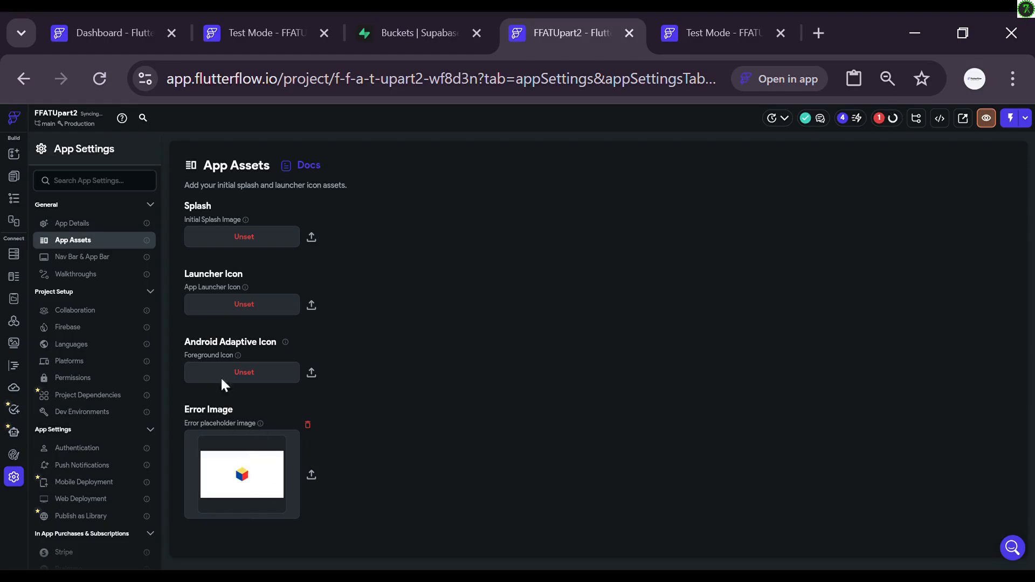
# Step: On profileEdit, set the Username field's initial value to the profile row's username
pyautogui.click(15, 161)
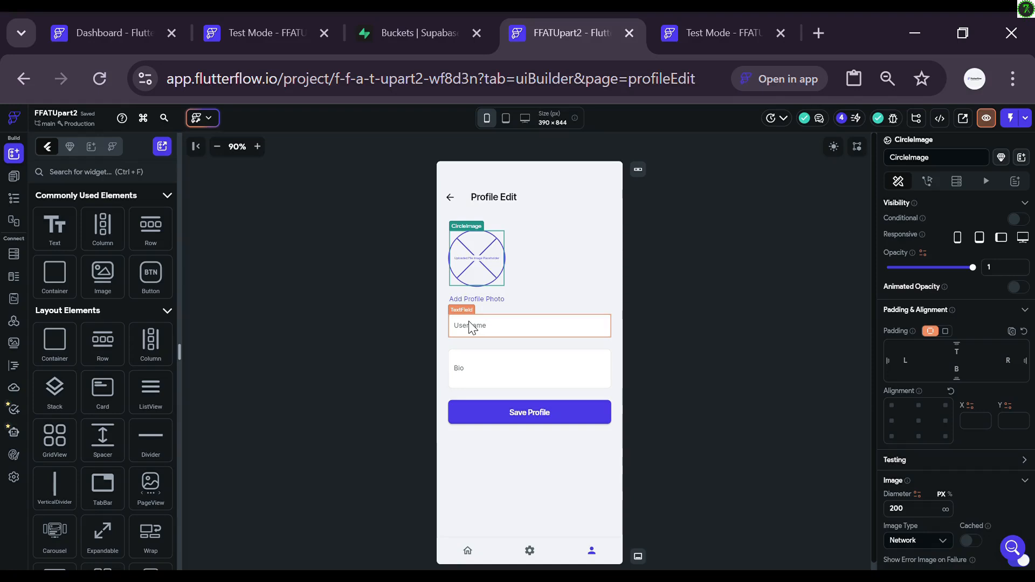
pyautogui.click(472, 328)
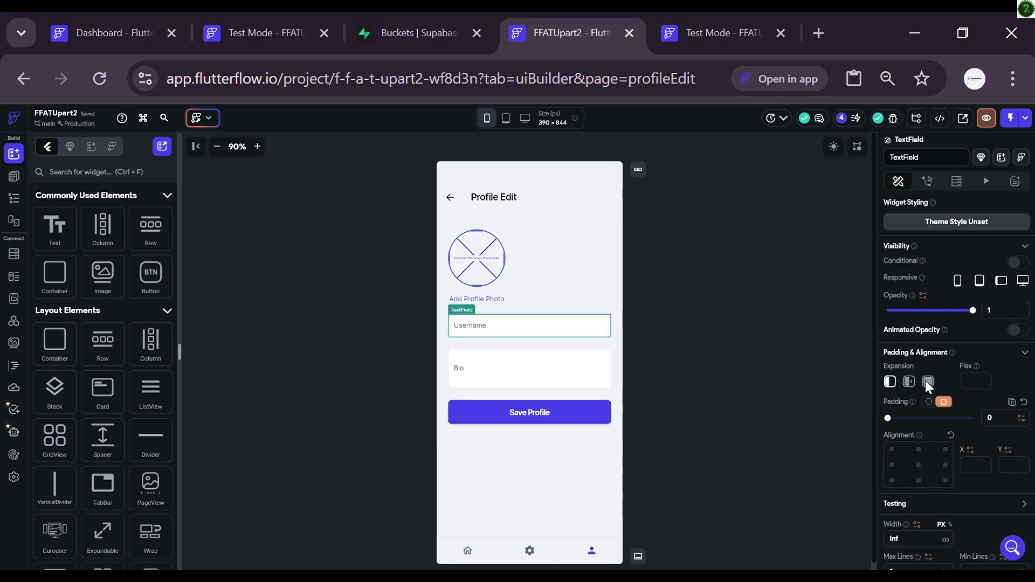
pyautogui.scroll(-3, 930, 439)
pyautogui.scroll(-4, 935, 439)
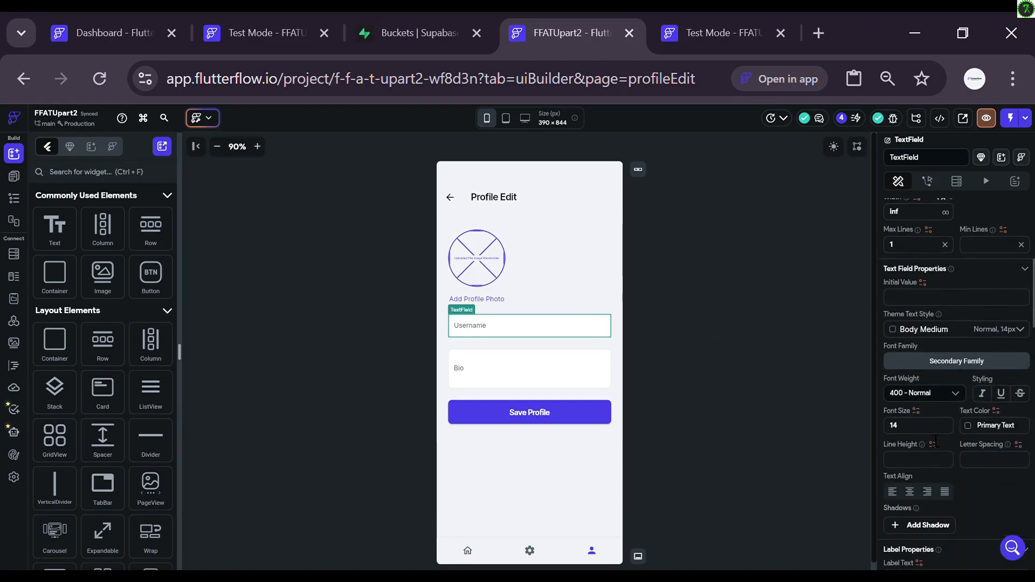
pyautogui.click(922, 282)
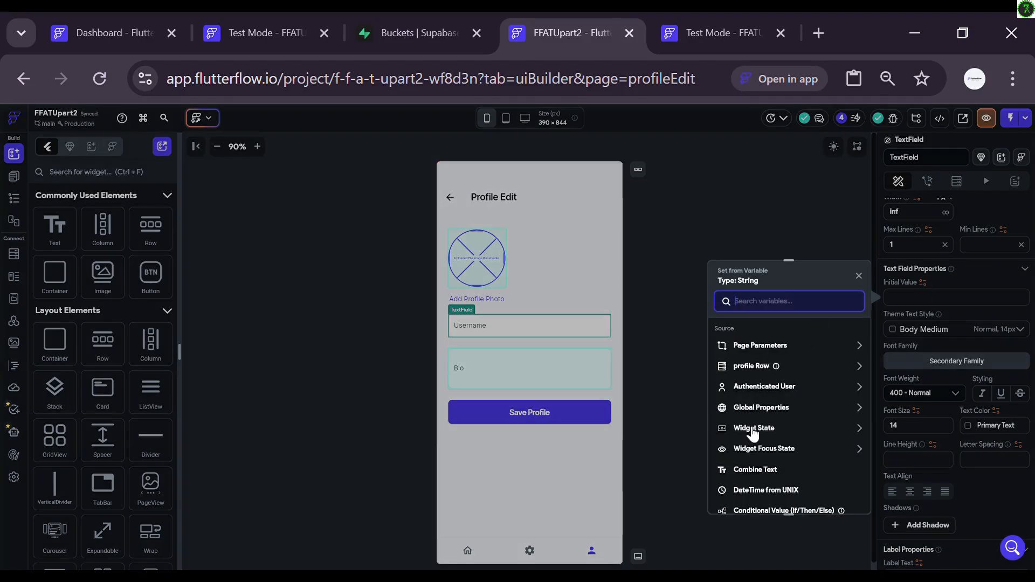
pyautogui.click(747, 371)
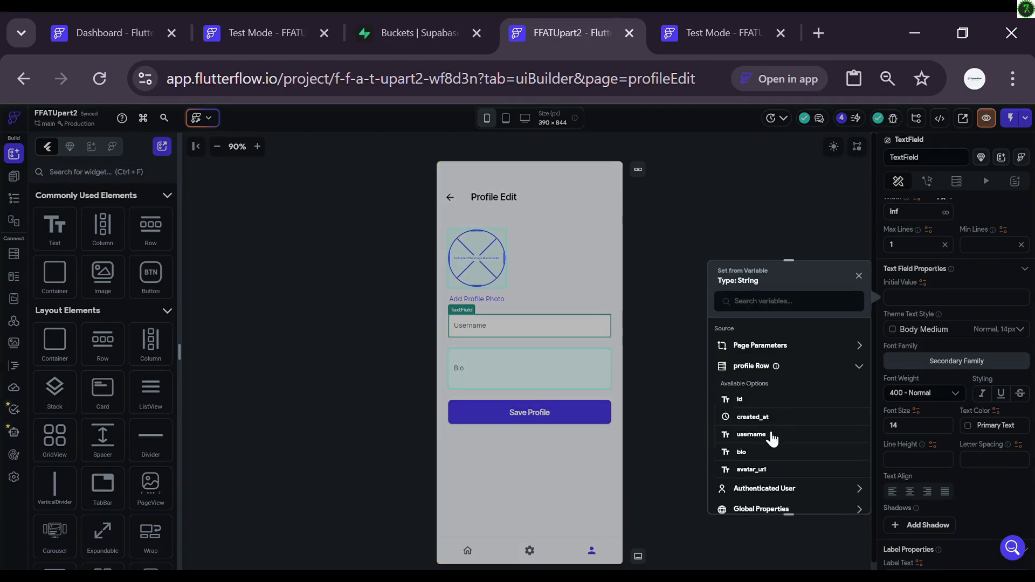
pyautogui.click(771, 435)
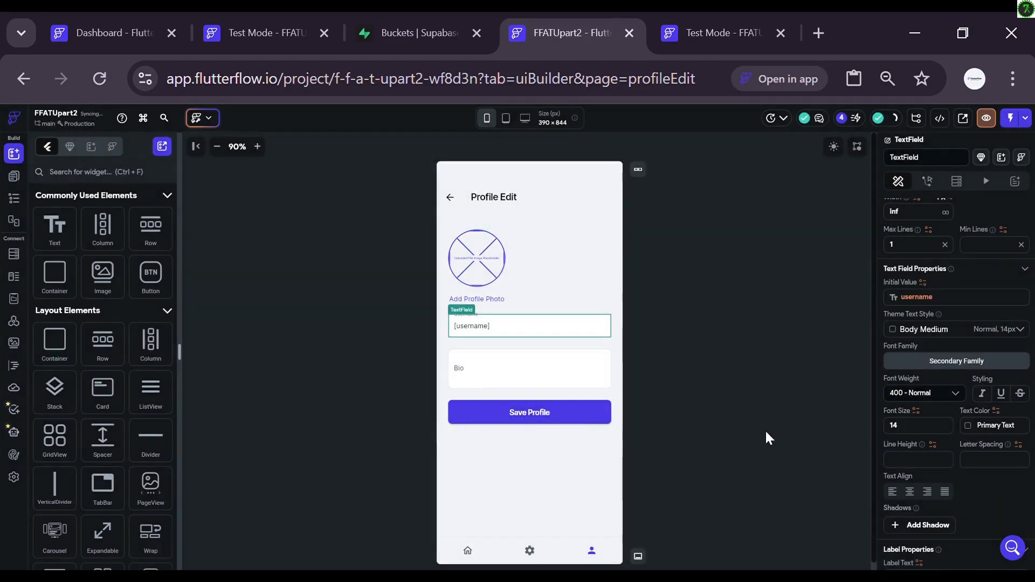
# Step: Set the Bio field's initial value to the profile row's bio
pyautogui.click(516, 373)
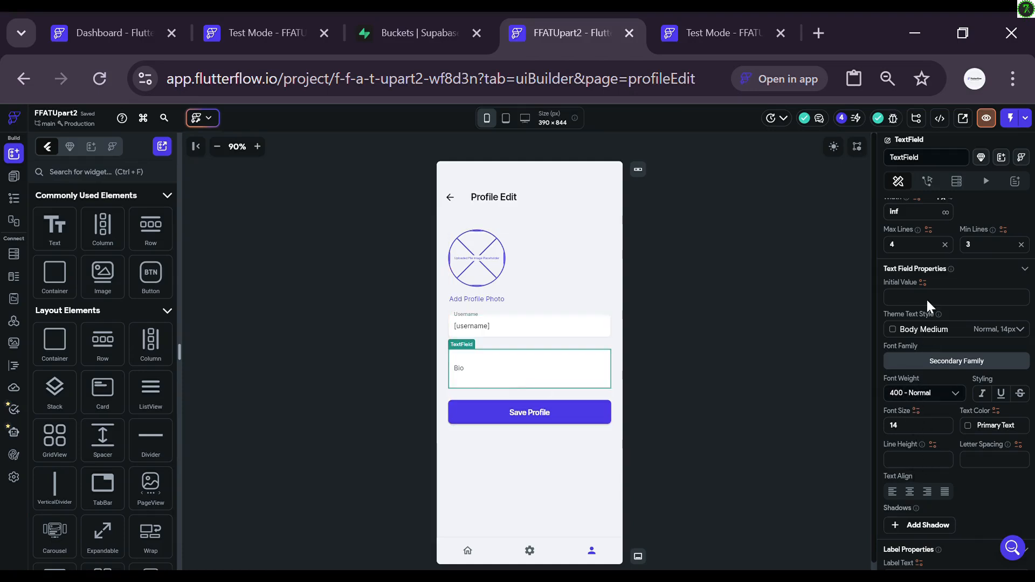
pyautogui.click(923, 283)
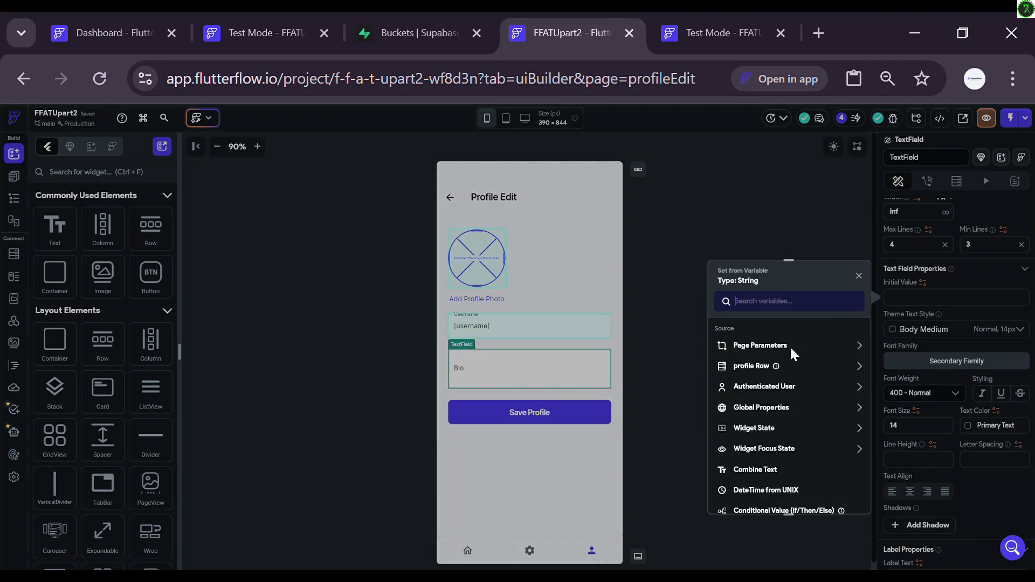
pyautogui.click(783, 361)
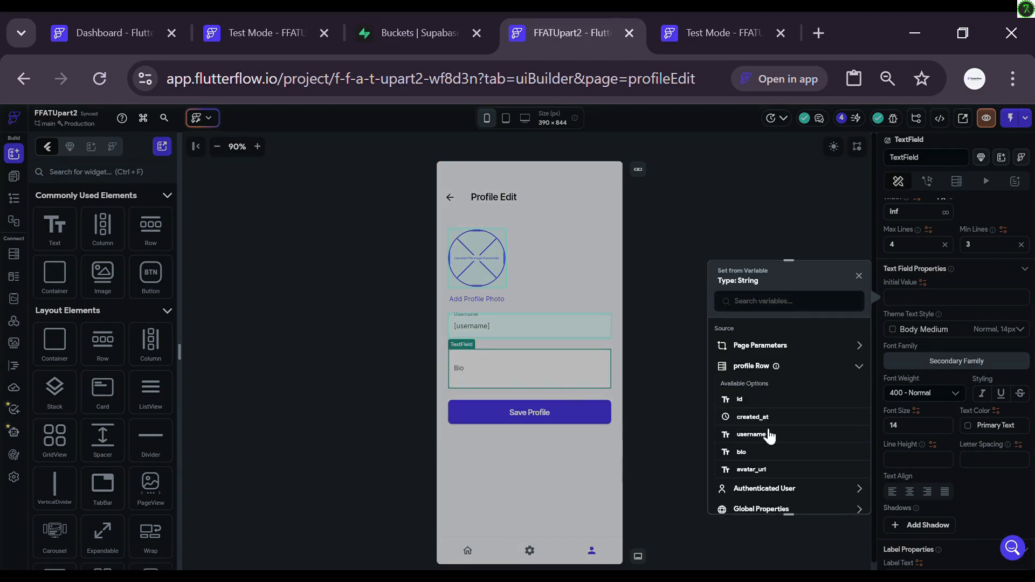
pyautogui.click(760, 453)
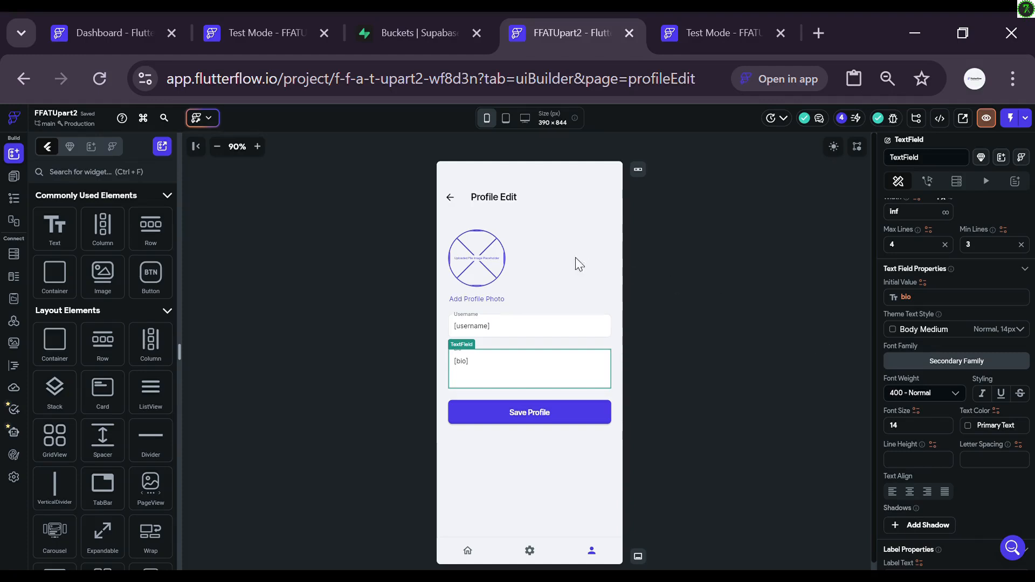
pyautogui.click(557, 421)
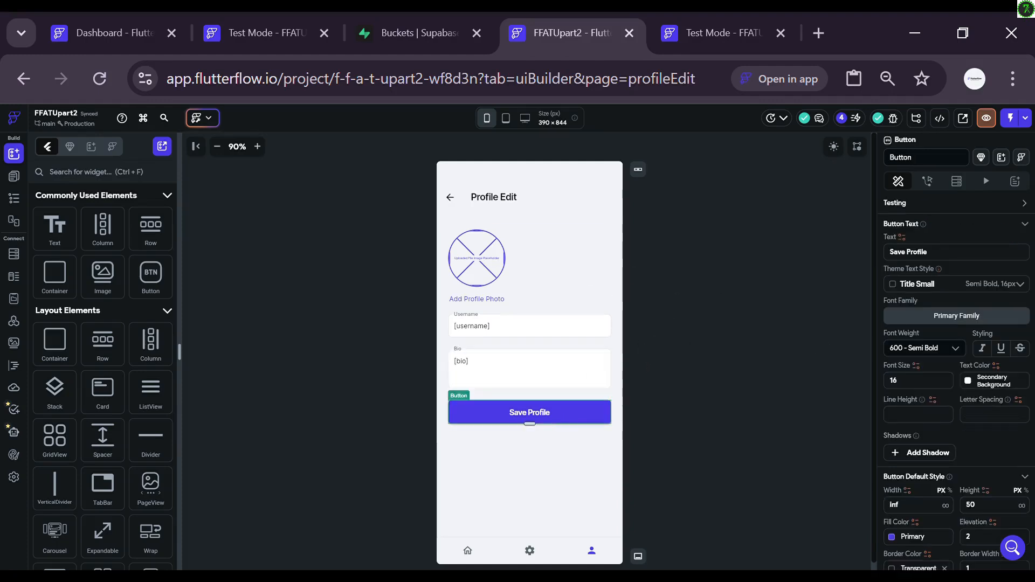
# Step: Give Save Profile an On Tap parallel action flow with an empty Action 1
pyautogui.click(928, 182)
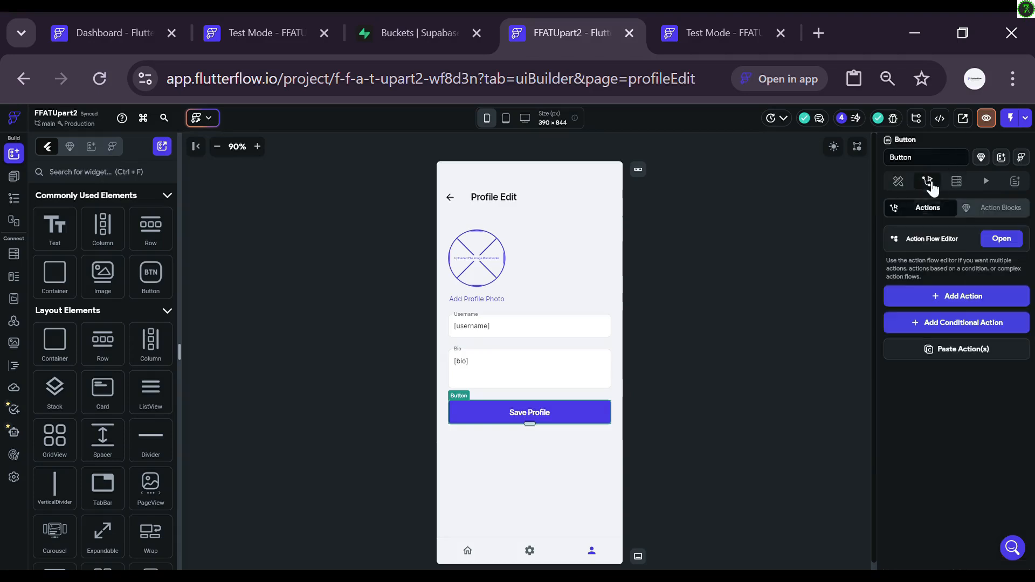
pyautogui.click(998, 240)
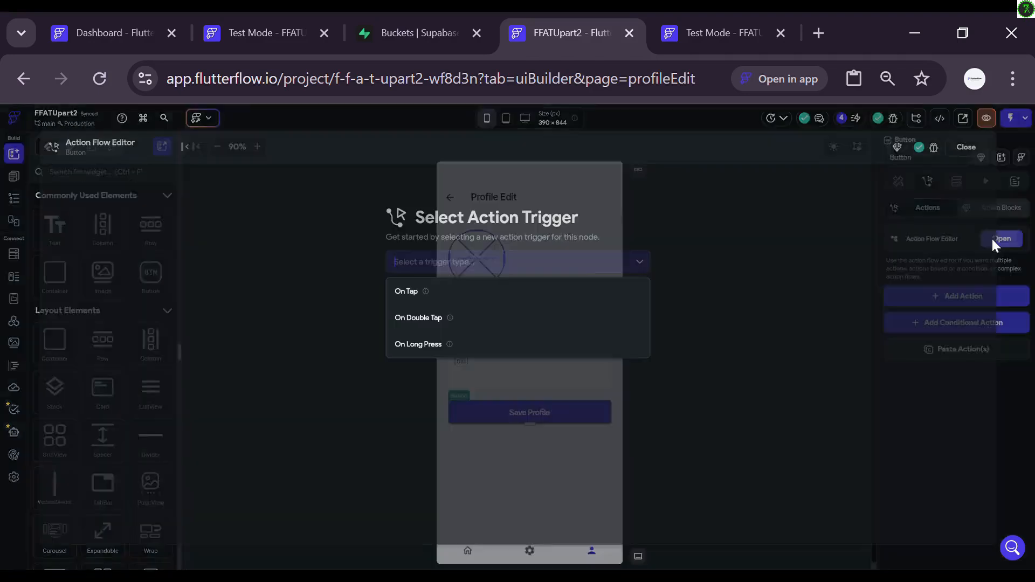
pyautogui.click(630, 294)
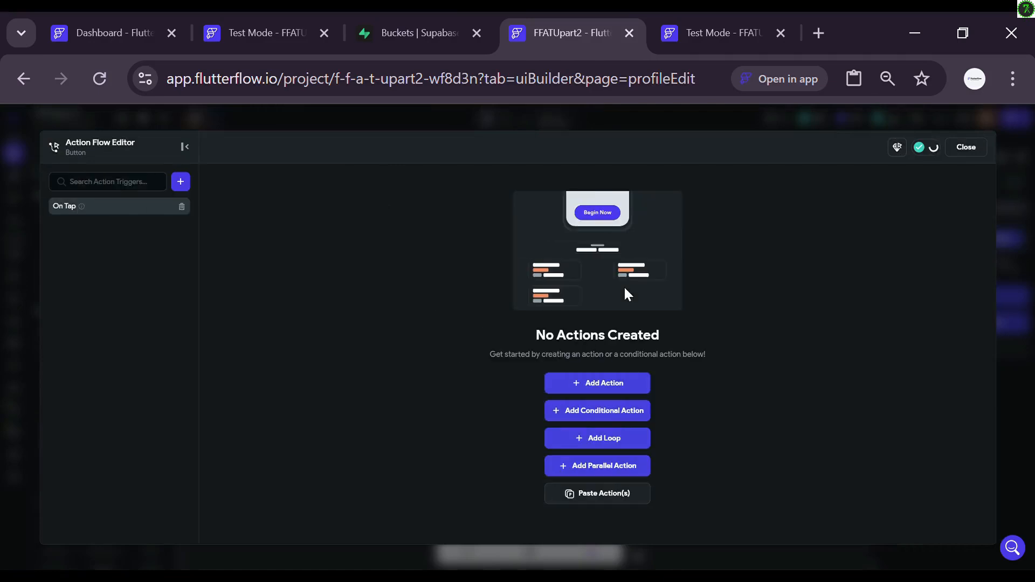
pyautogui.click(579, 466)
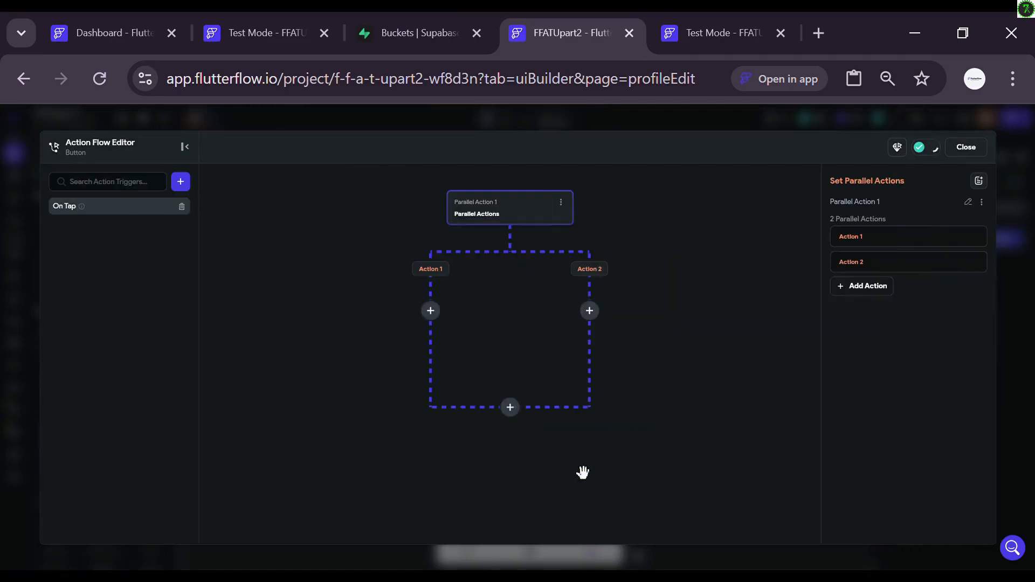
pyautogui.click(430, 311)
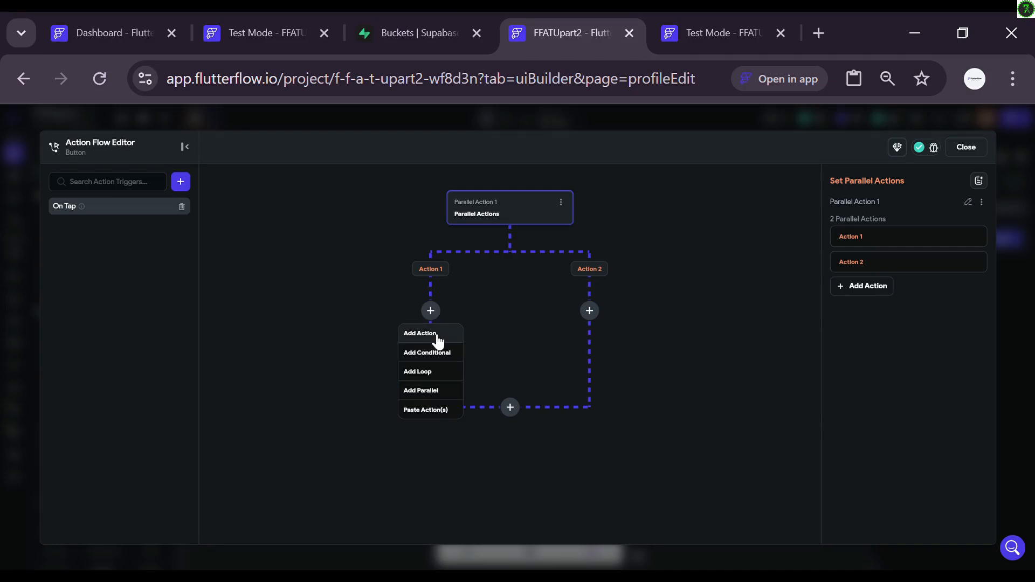
pyautogui.click(437, 335)
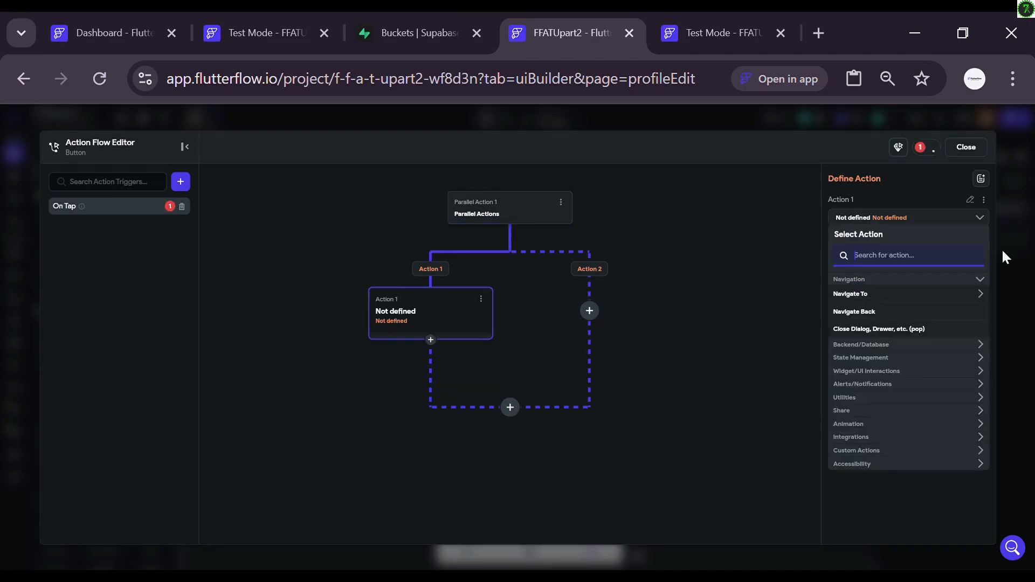
# Step: Make Action 1 upload media to Supabase bucket 'avatar' in folder 'uploads'
pyautogui.write('u')
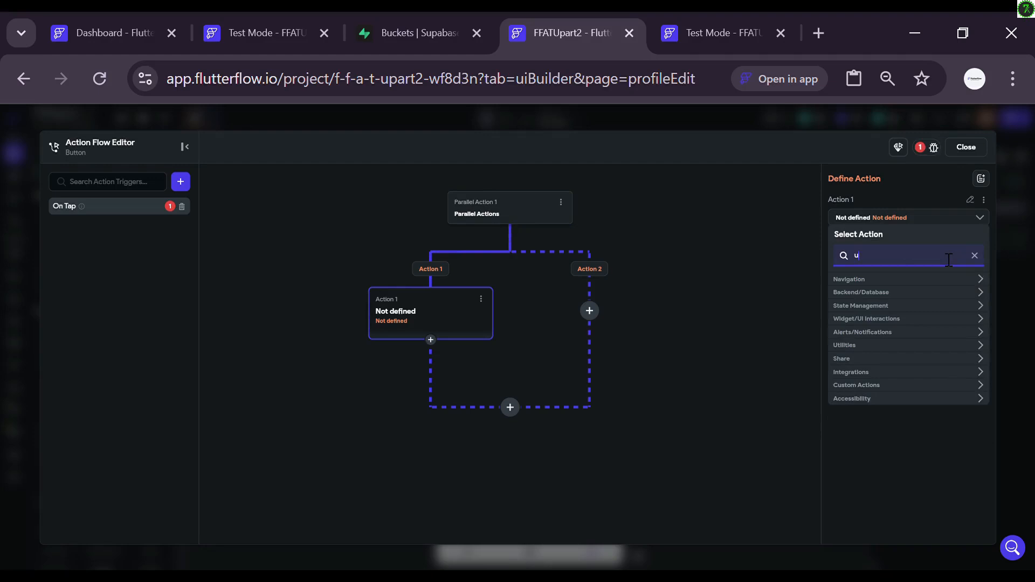
pyautogui.write('pload')
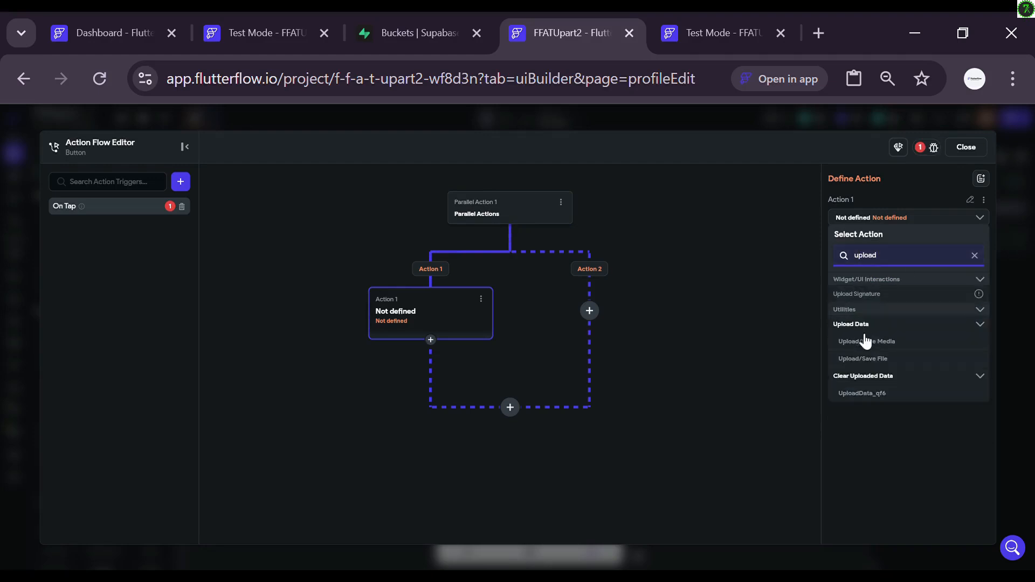
pyautogui.click(850, 344)
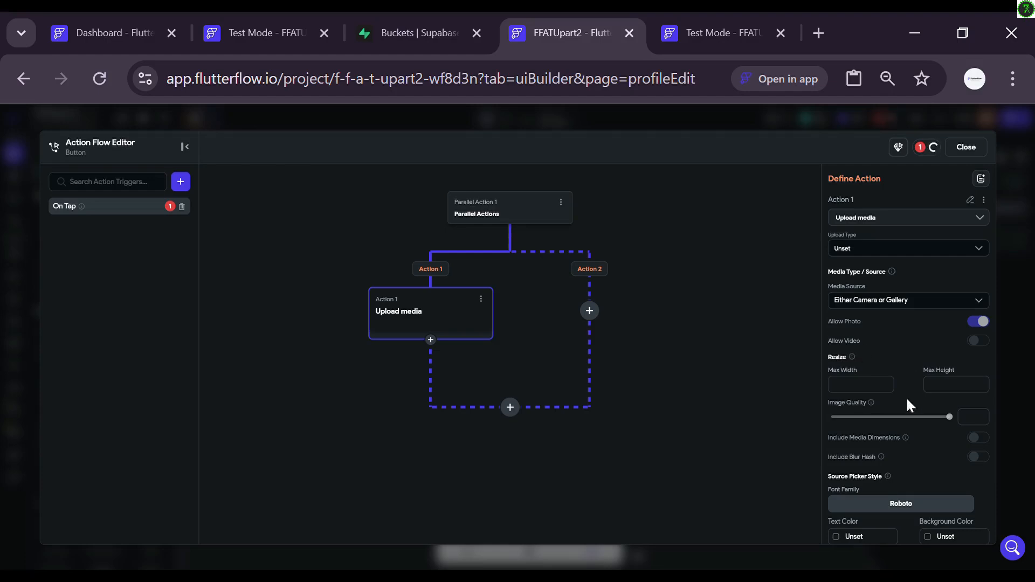
pyautogui.click(895, 247)
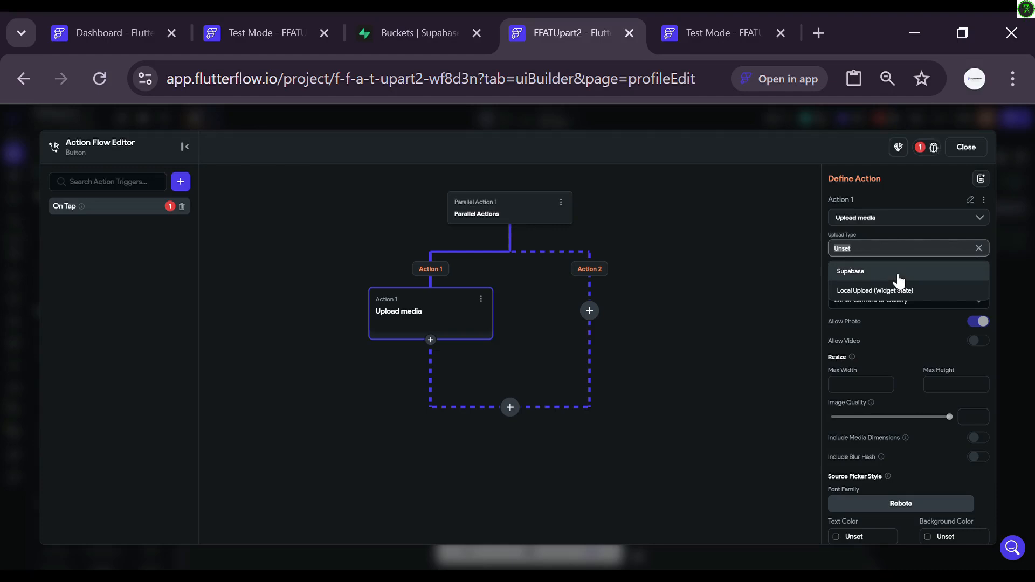
pyautogui.click(898, 273)
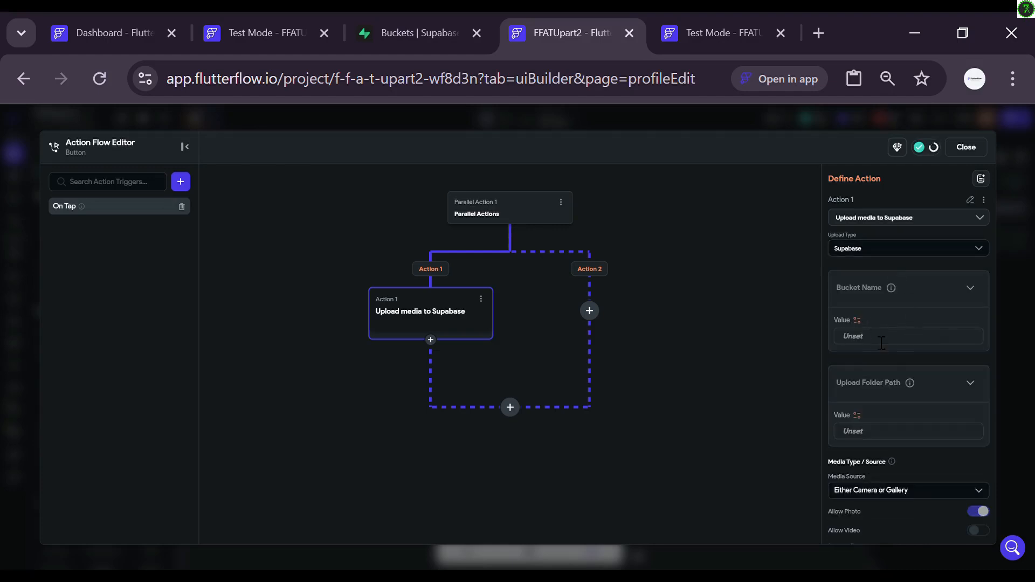
pyautogui.write('avatar')
pyautogui.click(864, 433)
pyautogui.write('uploads')
# Step: Use already uploaded media, Uploaded Local File 1, as the upload source
pyautogui.click(911, 500)
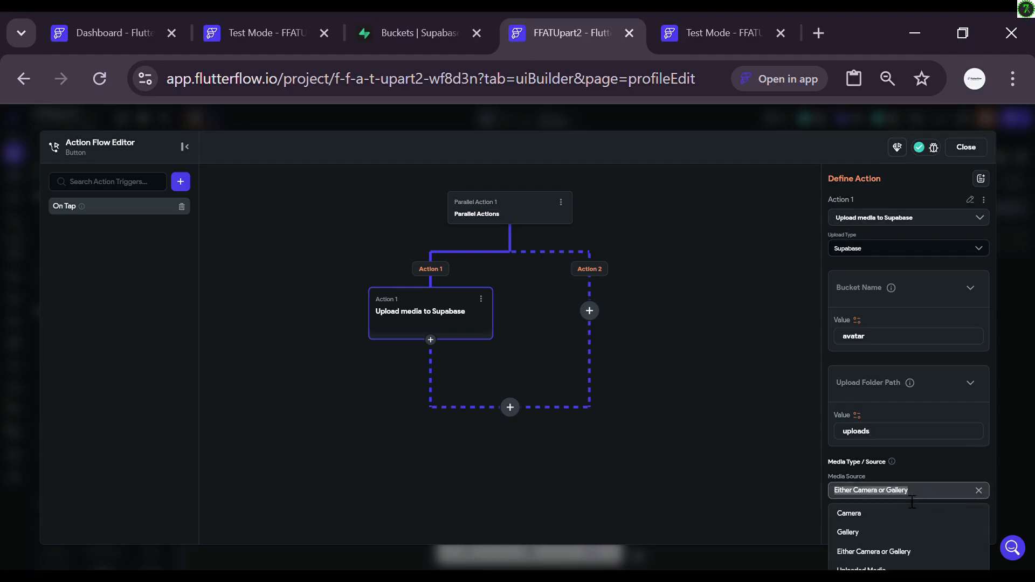
pyautogui.scroll(-2, 930, 463)
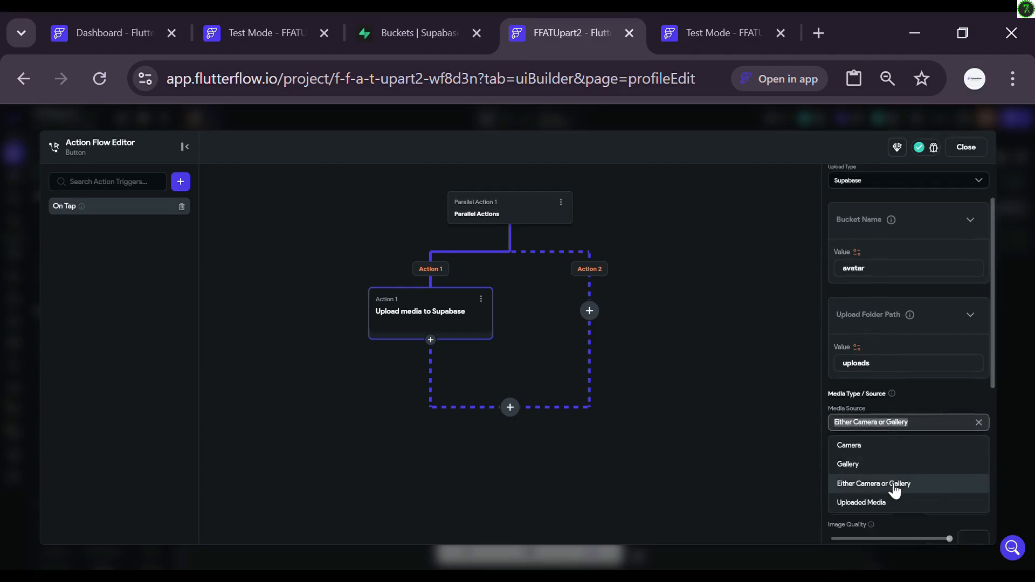
pyautogui.click(861, 502)
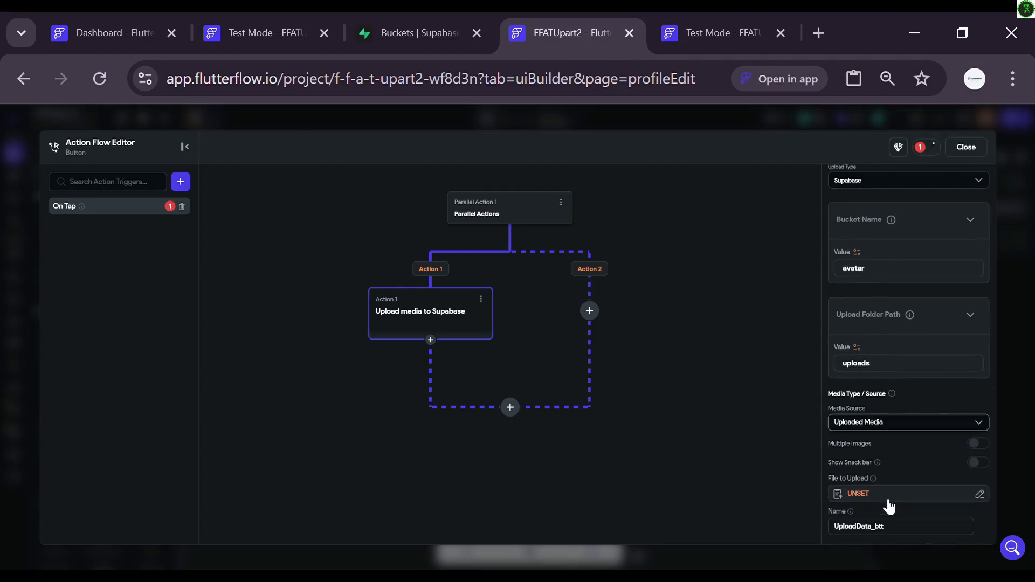
pyautogui.click(862, 493)
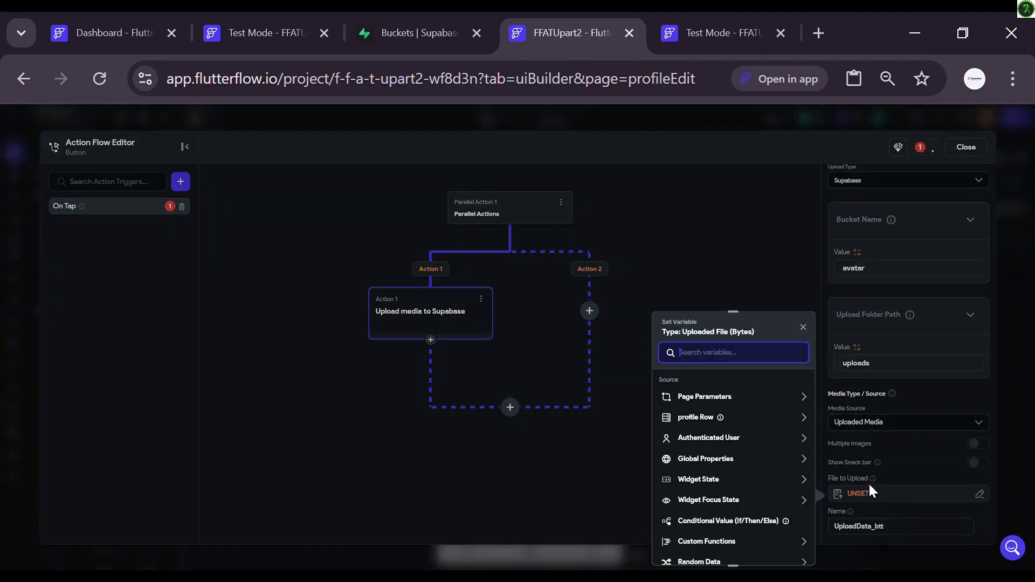
pyautogui.click(706, 479)
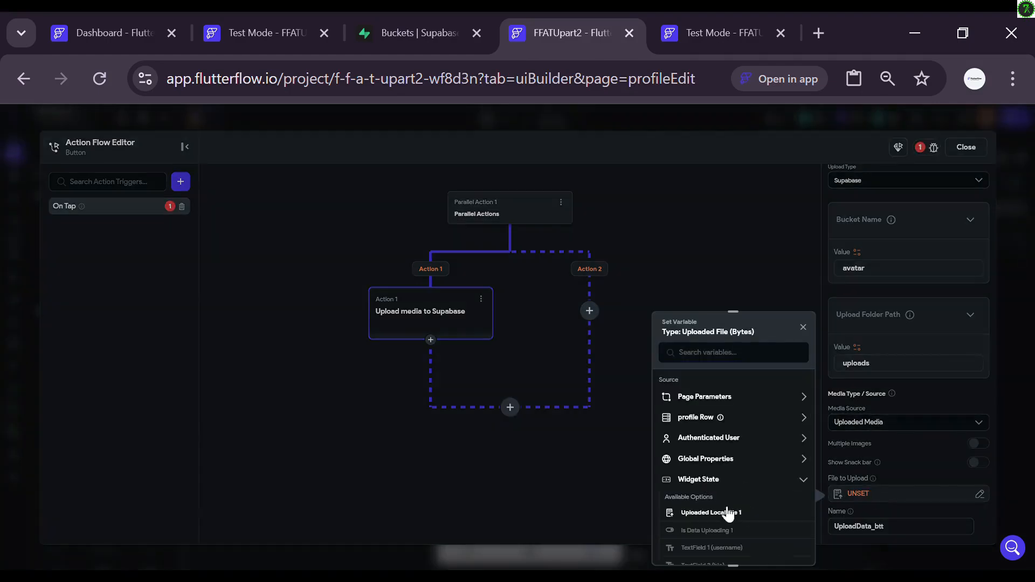
pyautogui.click(711, 513)
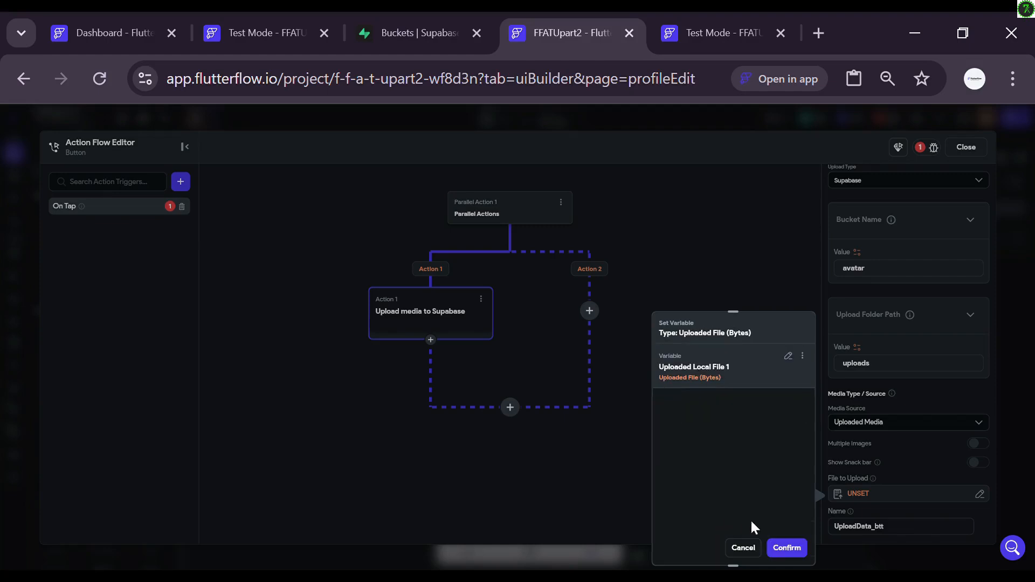
pyautogui.click(787, 548)
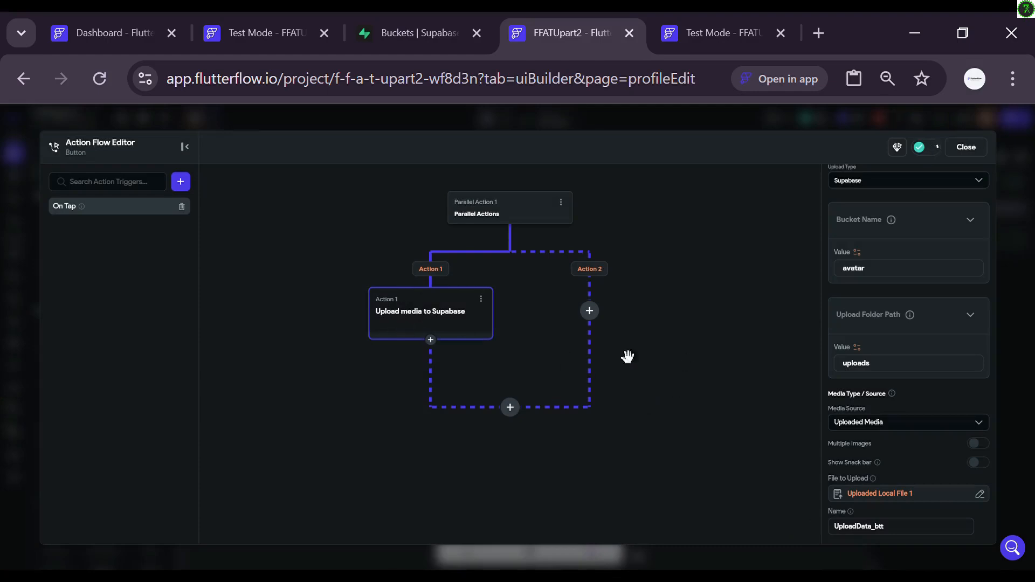
pyautogui.click(511, 408)
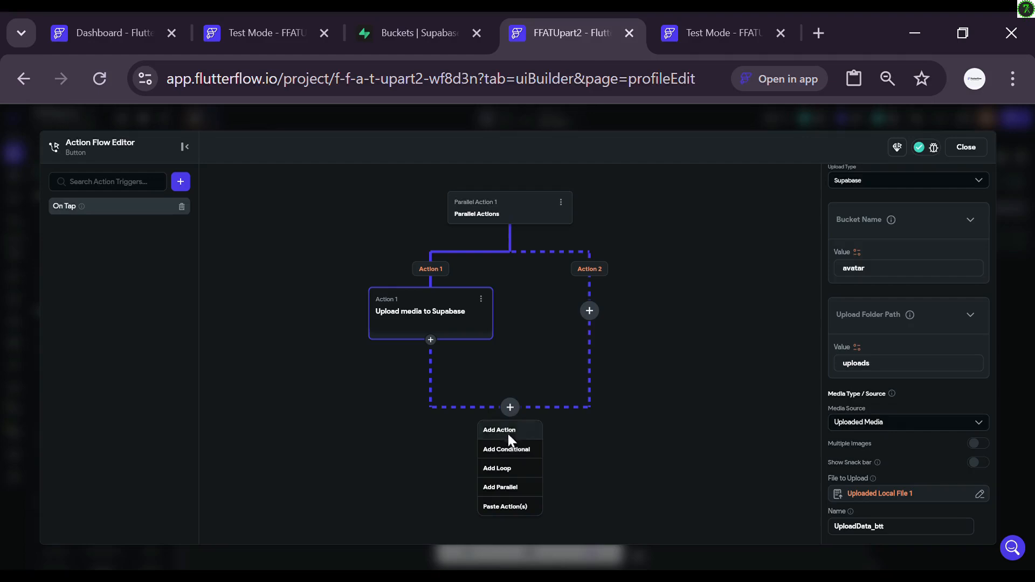
# Step: Add a Supabase Update Row(s) action targeting the profile table
pyautogui.click(510, 431)
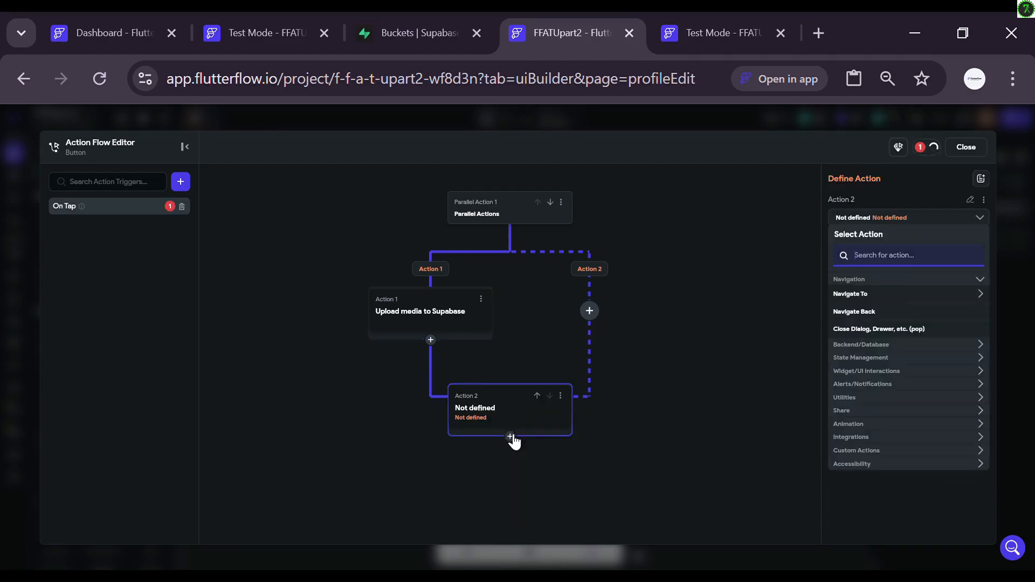
pyautogui.click(857, 345)
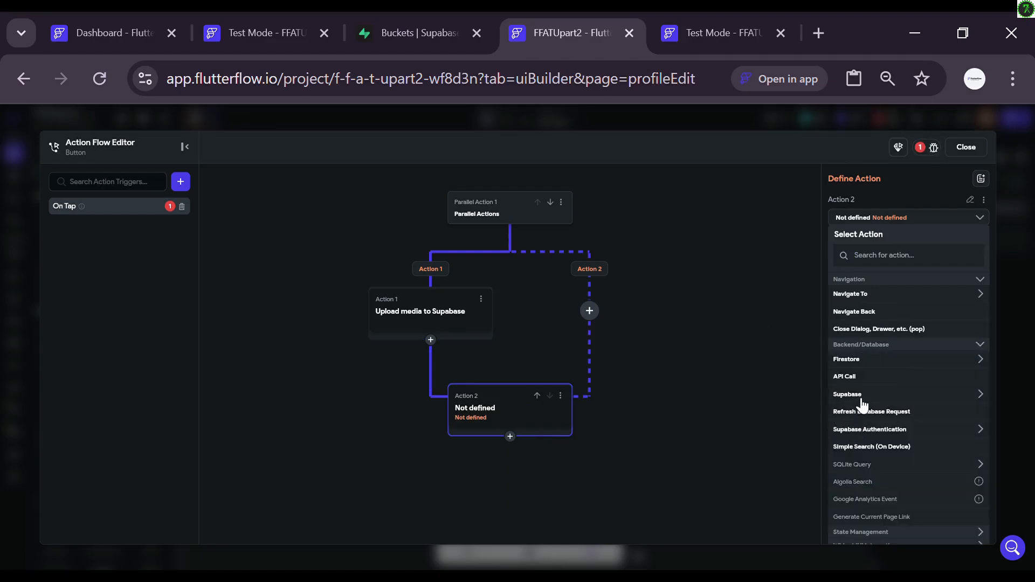
pyautogui.click(868, 400)
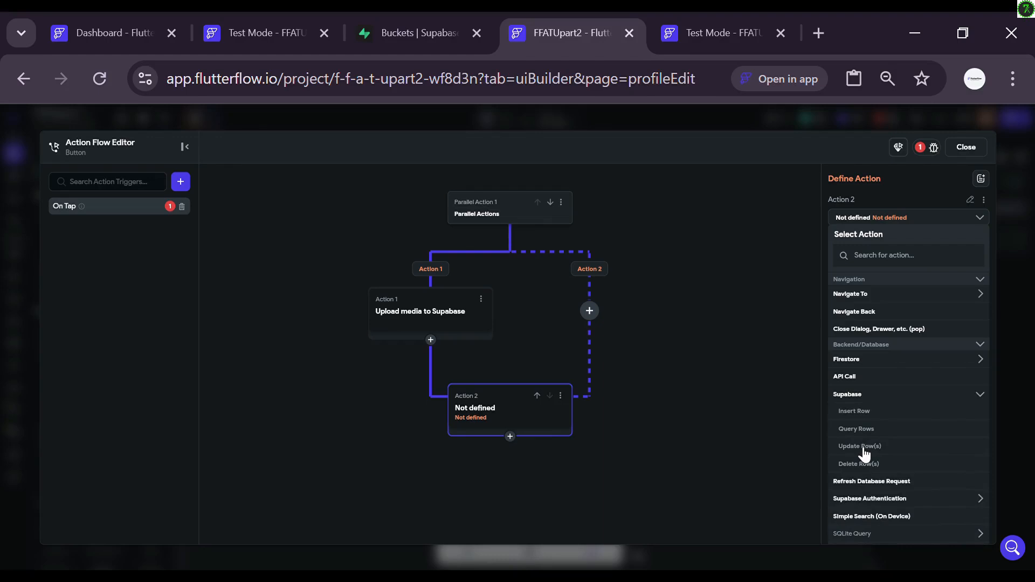
pyautogui.click(860, 446)
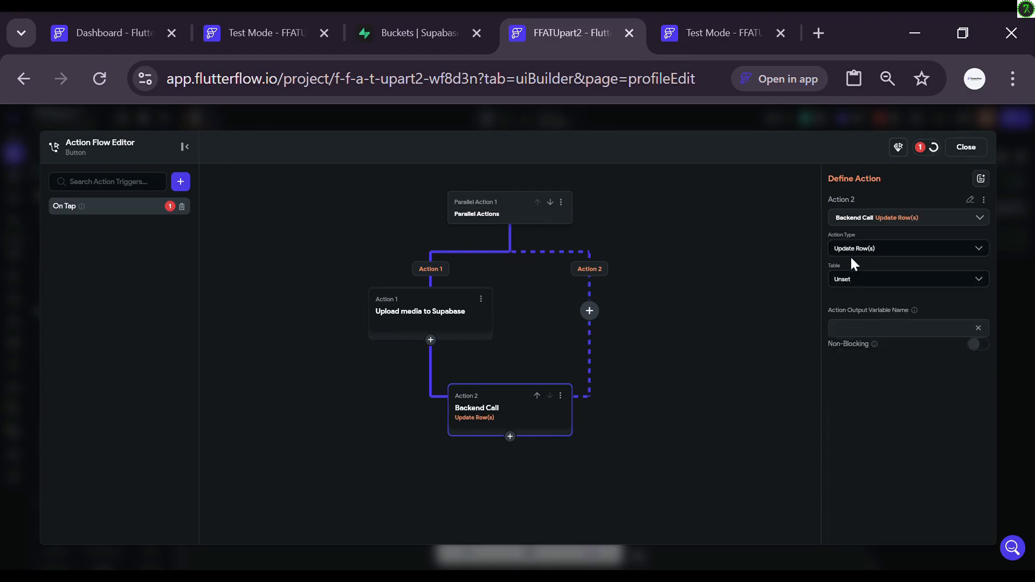
pyautogui.click(875, 280)
pyautogui.click(850, 299)
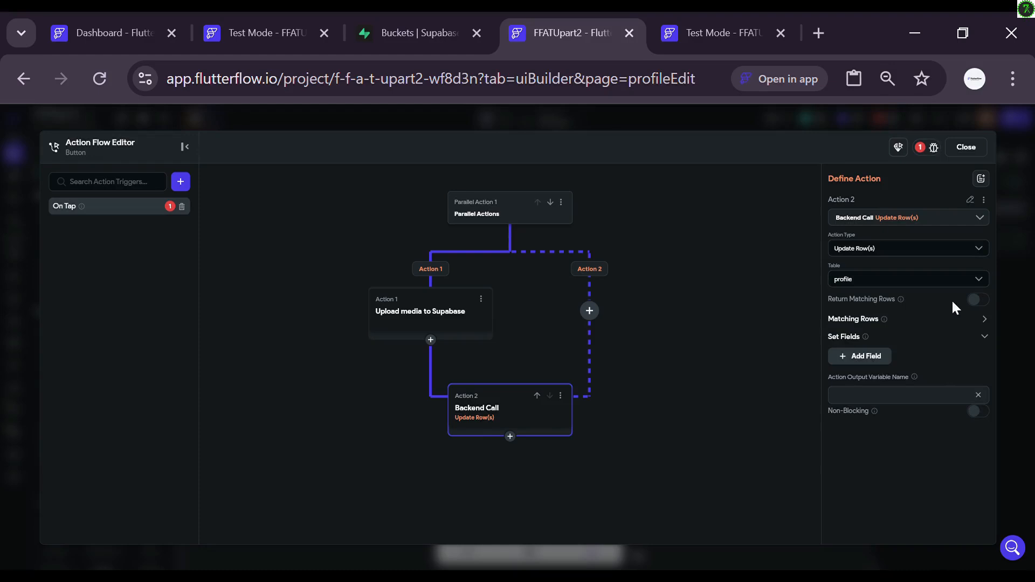
# Step: Filter the updated rows to those where id Equal To Authenticated User's User ID
pyautogui.click(937, 320)
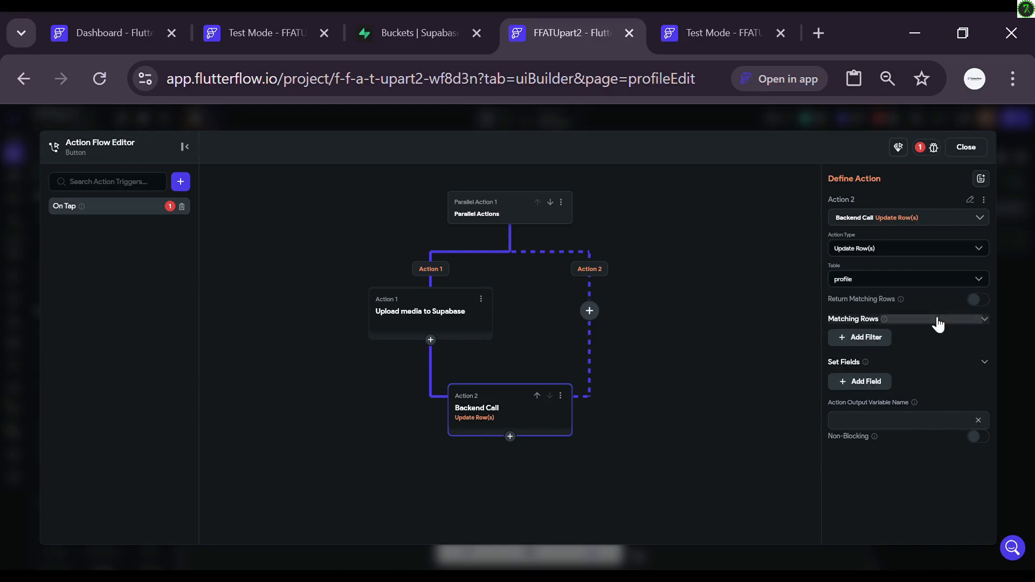
pyautogui.click(880, 339)
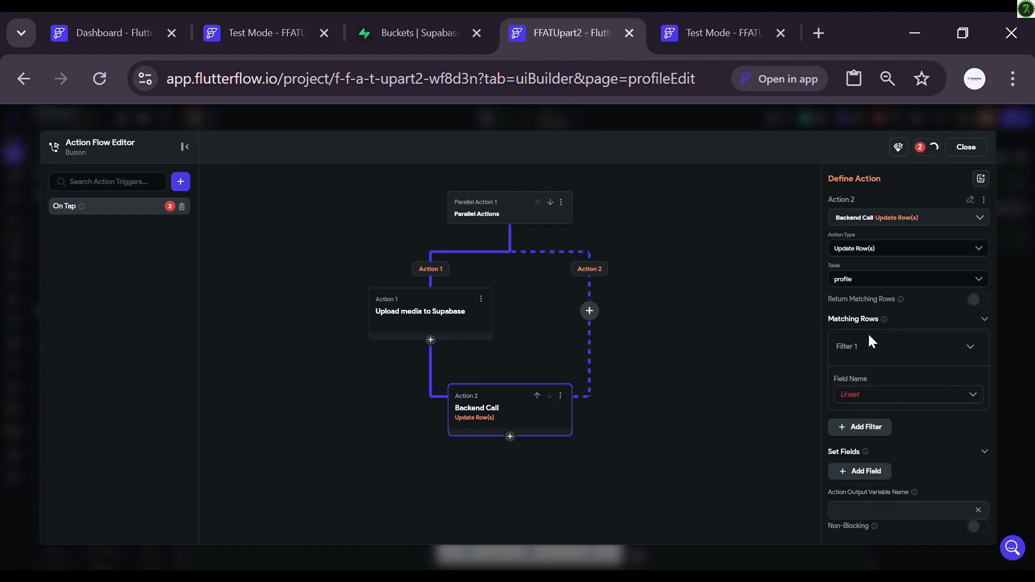
pyautogui.click(902, 397)
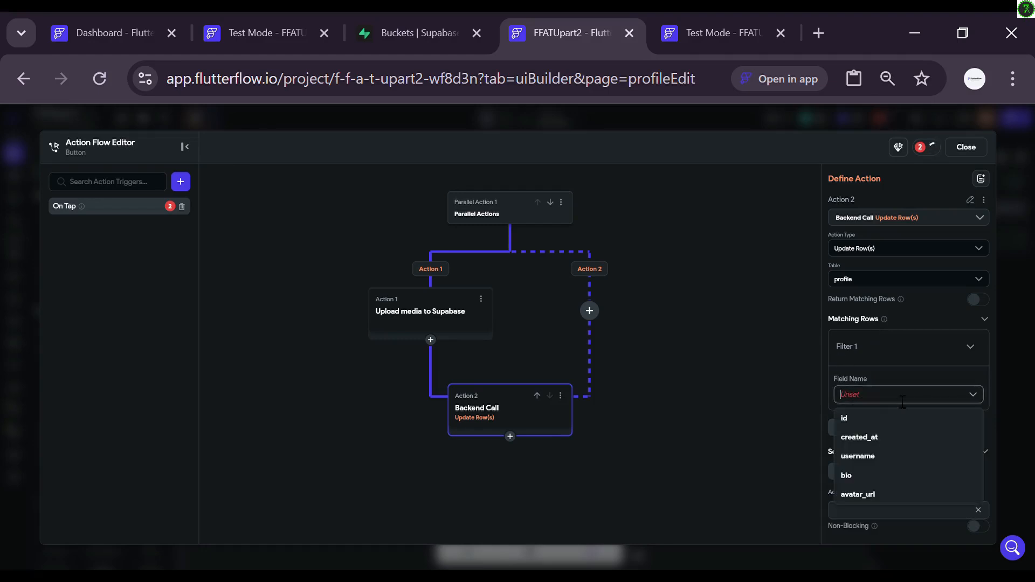
pyautogui.click(861, 418)
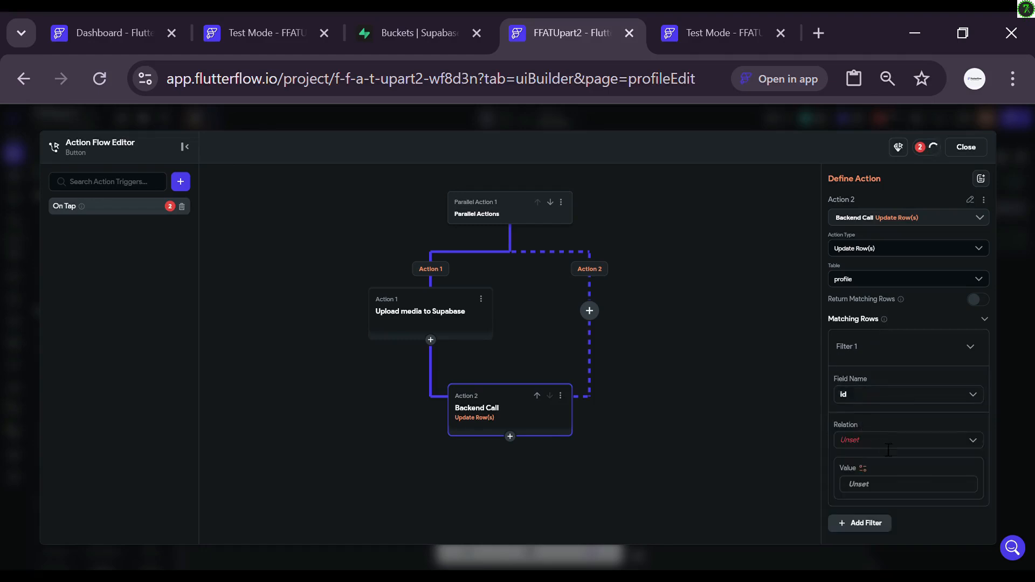
pyautogui.click(874, 439)
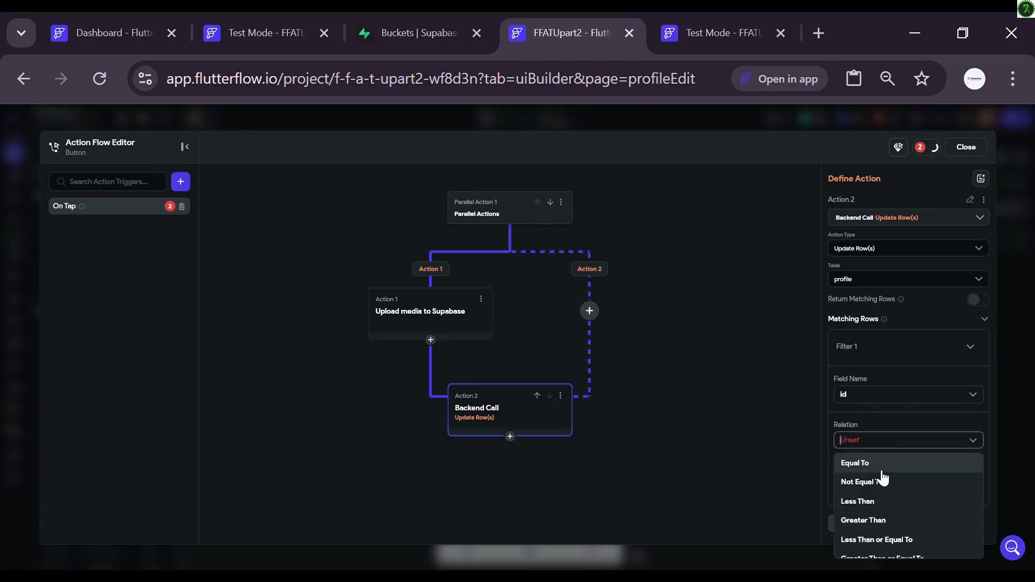
pyautogui.click(882, 472)
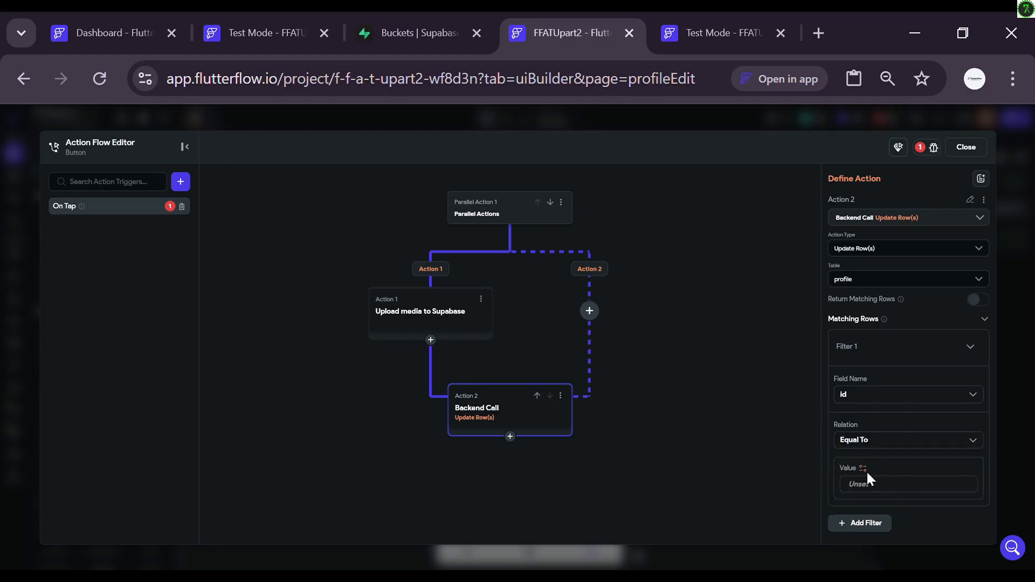
pyautogui.click(870, 479)
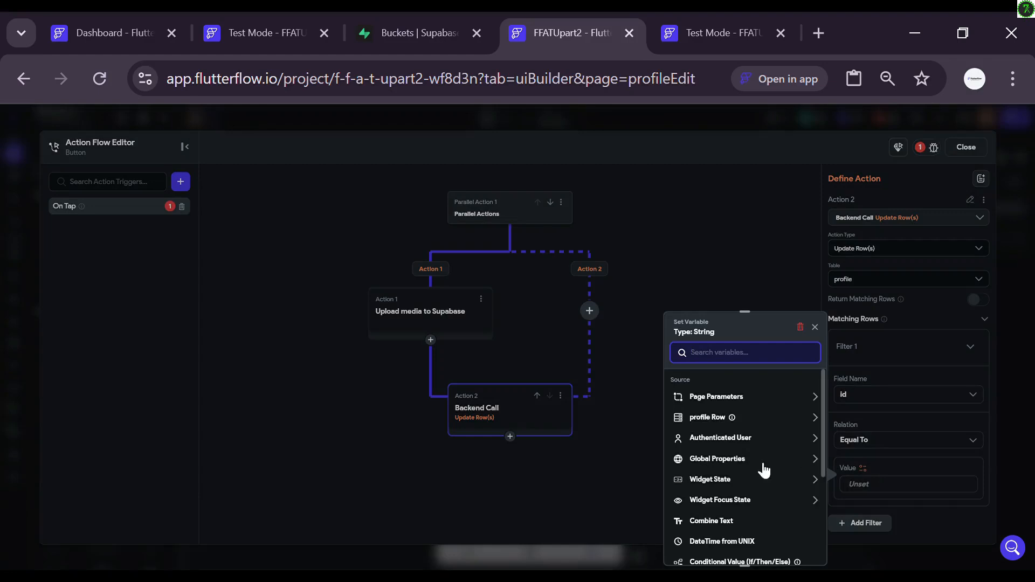
pyautogui.click(735, 439)
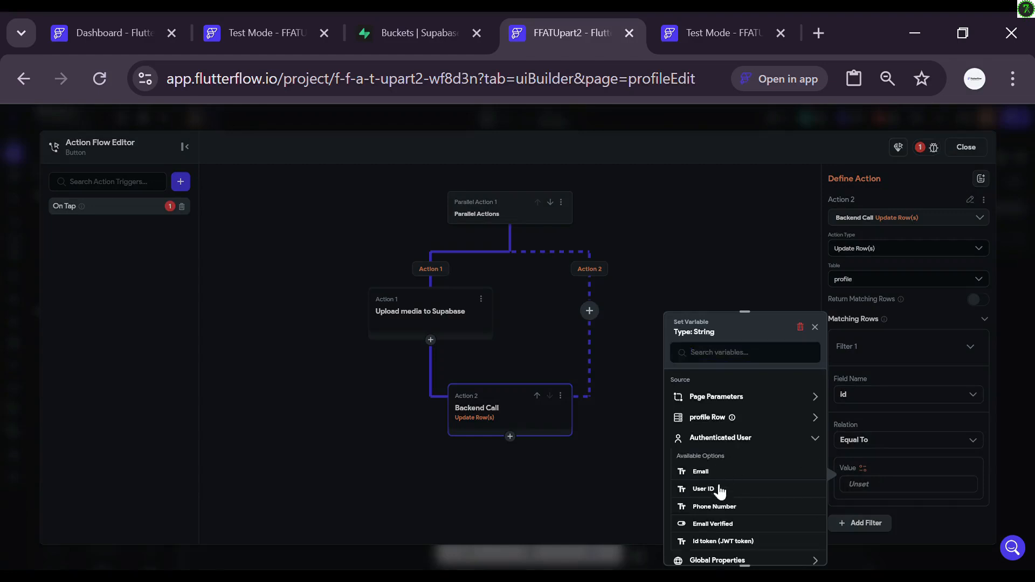
pyautogui.click(706, 489)
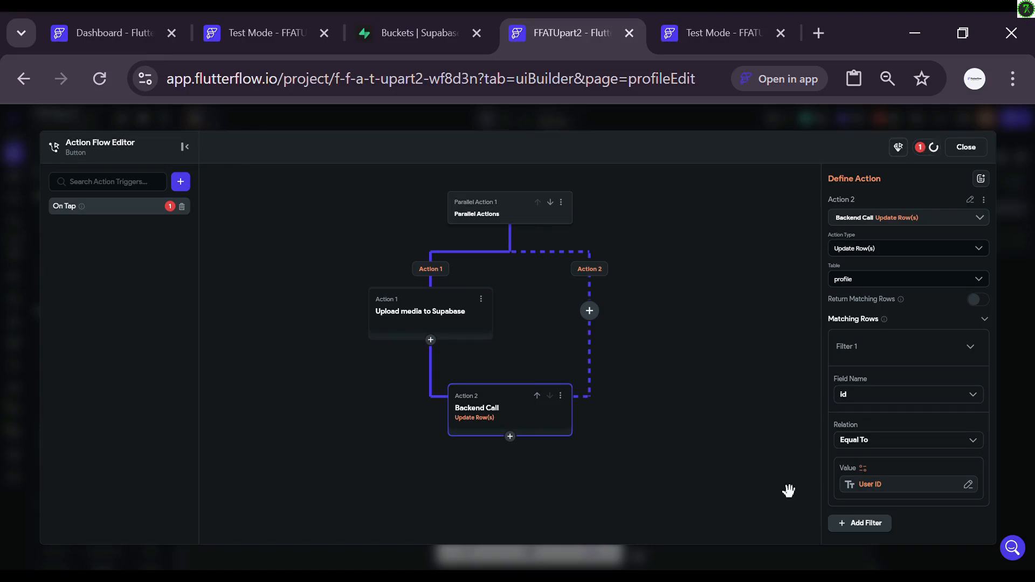
pyautogui.scroll(-1, 858, 458)
pyautogui.scroll(-2, 862, 461)
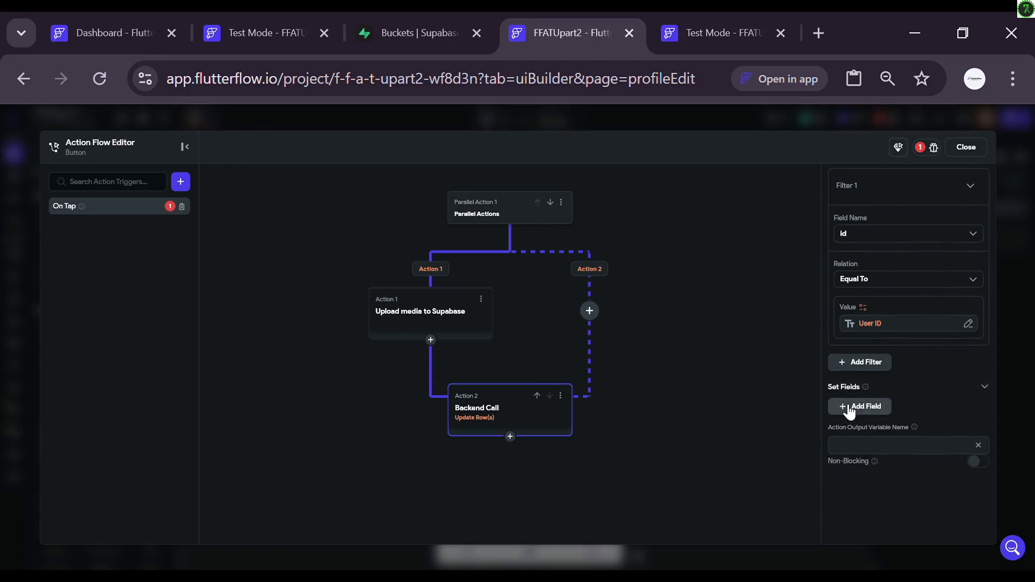
# Step: Add an id field to set, valued from the authenticated user's User ID
pyautogui.click(848, 408)
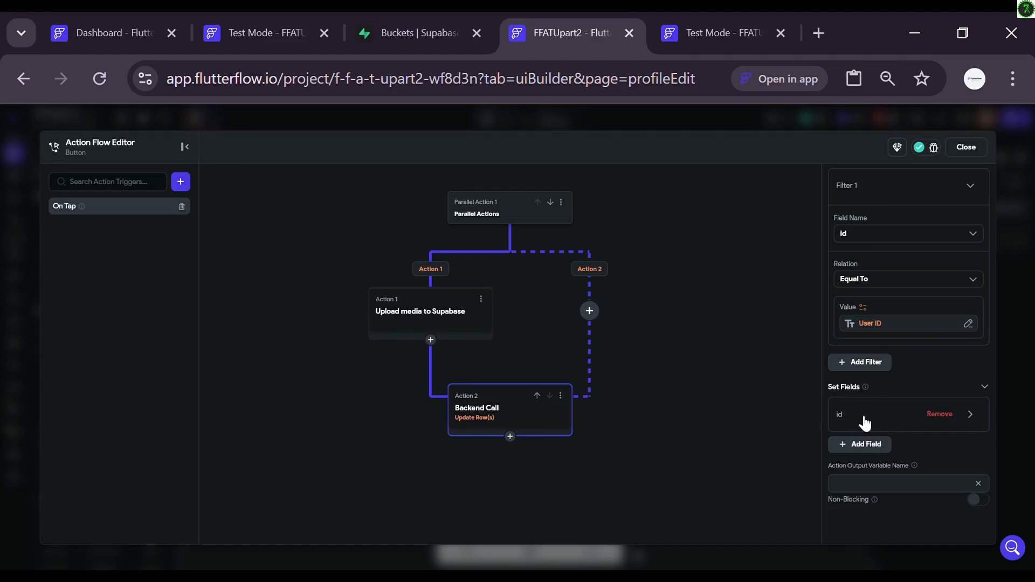
pyautogui.click(863, 420)
pyautogui.scroll(-3, 860, 418)
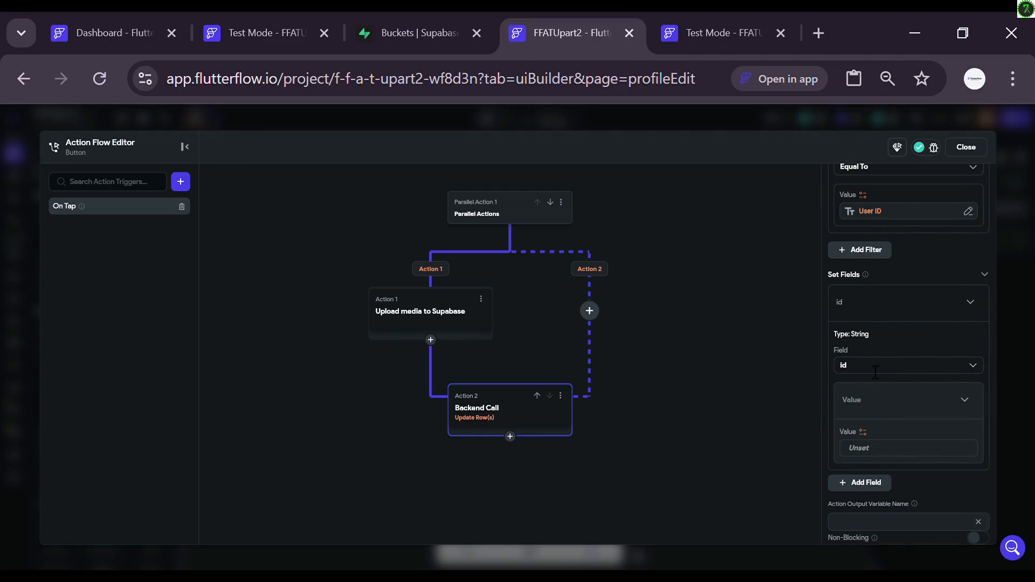
pyautogui.click(862, 431)
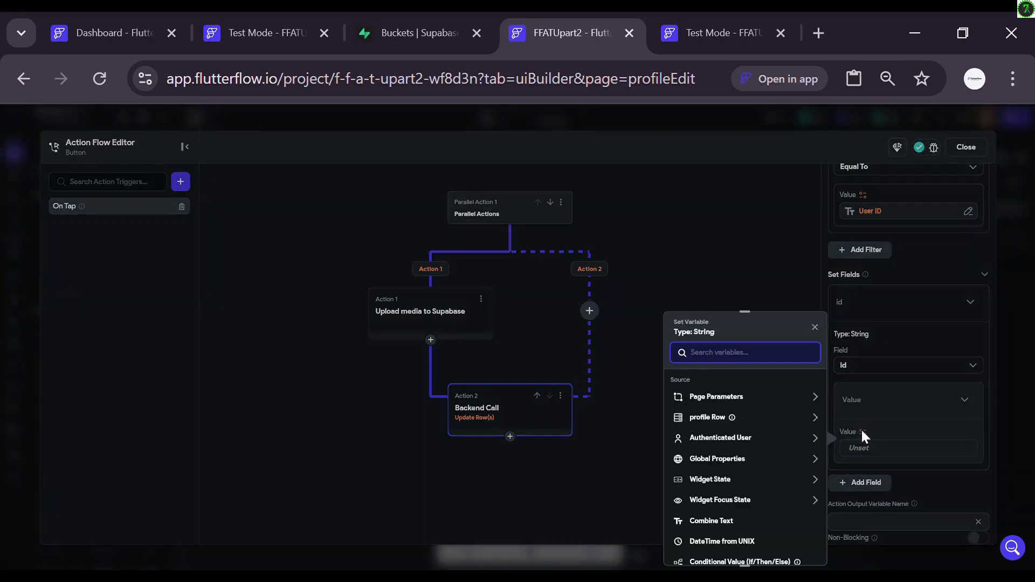
pyautogui.click(747, 439)
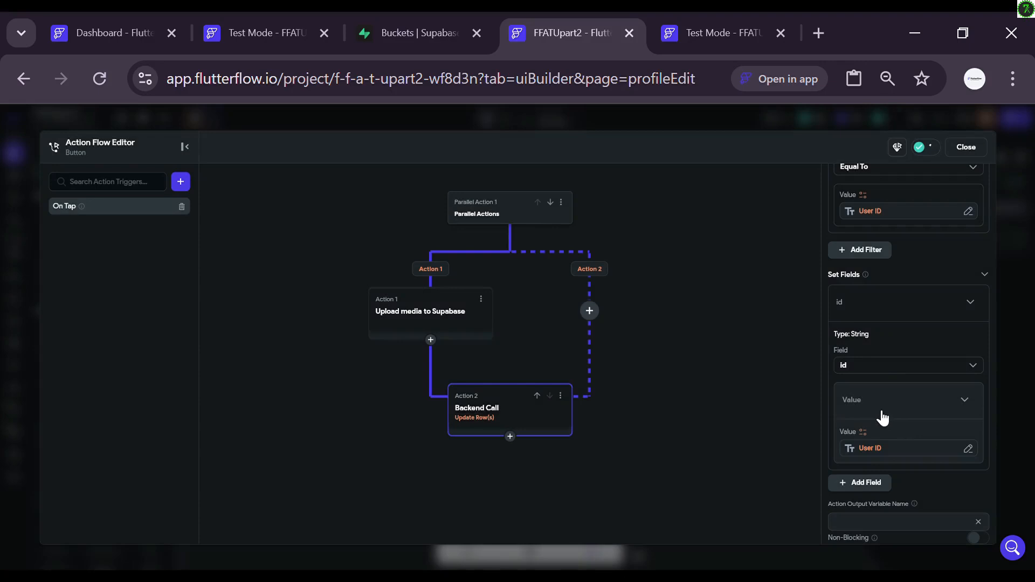
pyautogui.scroll(-3, 881, 418)
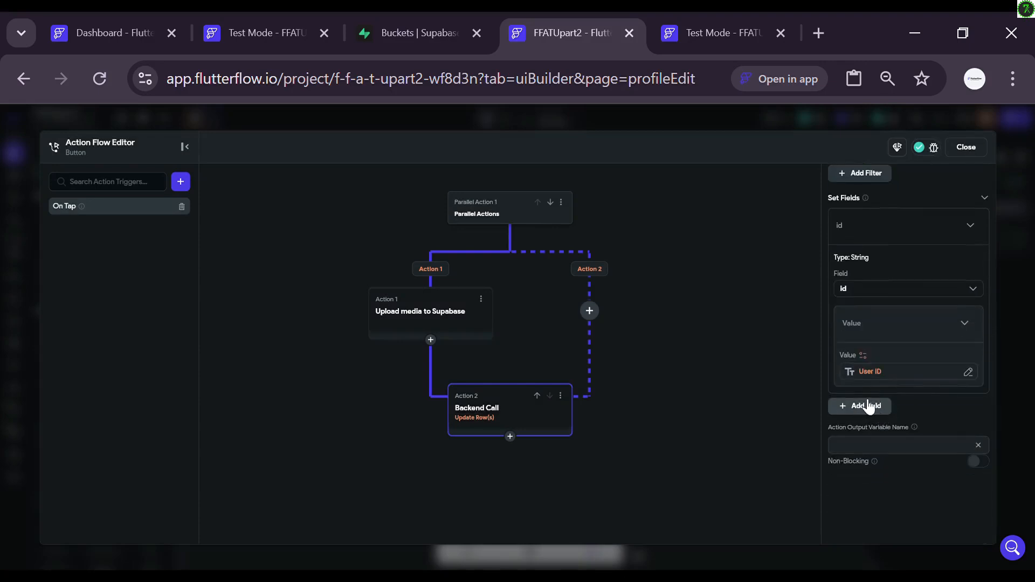
# Step: Set created_at to Current Time and add a username field to the update
pyautogui.click(869, 407)
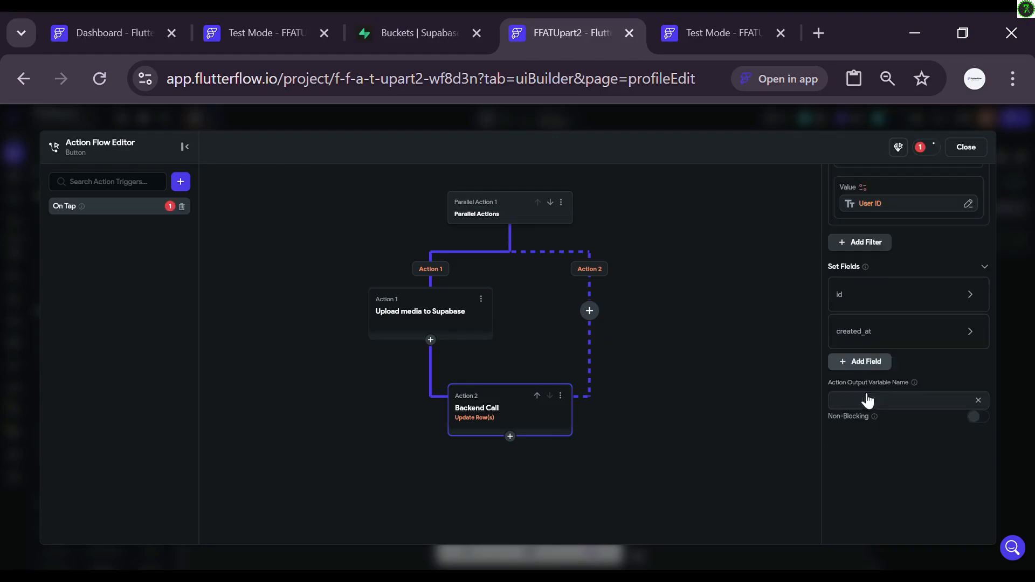
pyautogui.click(880, 331)
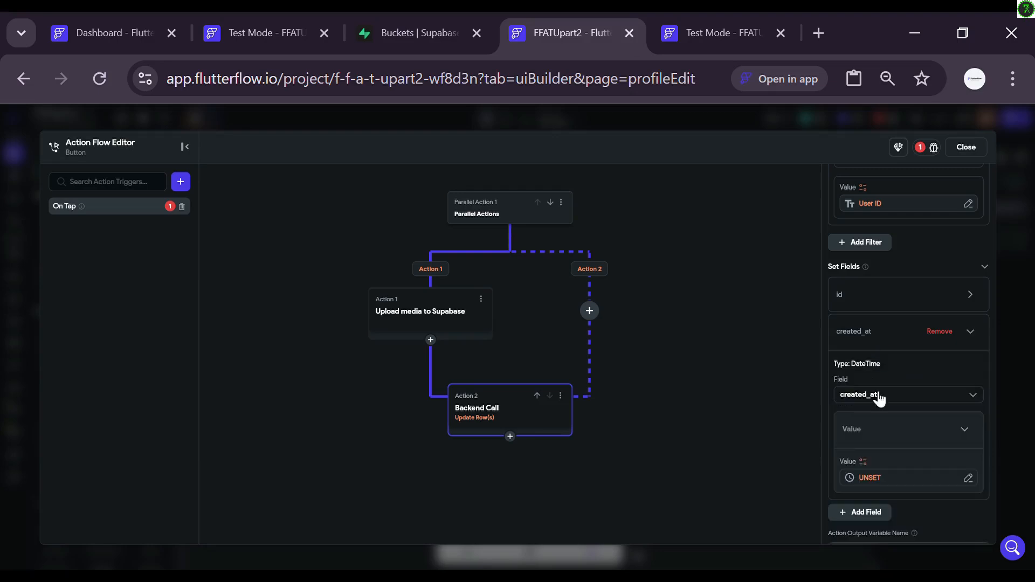
pyautogui.click(871, 478)
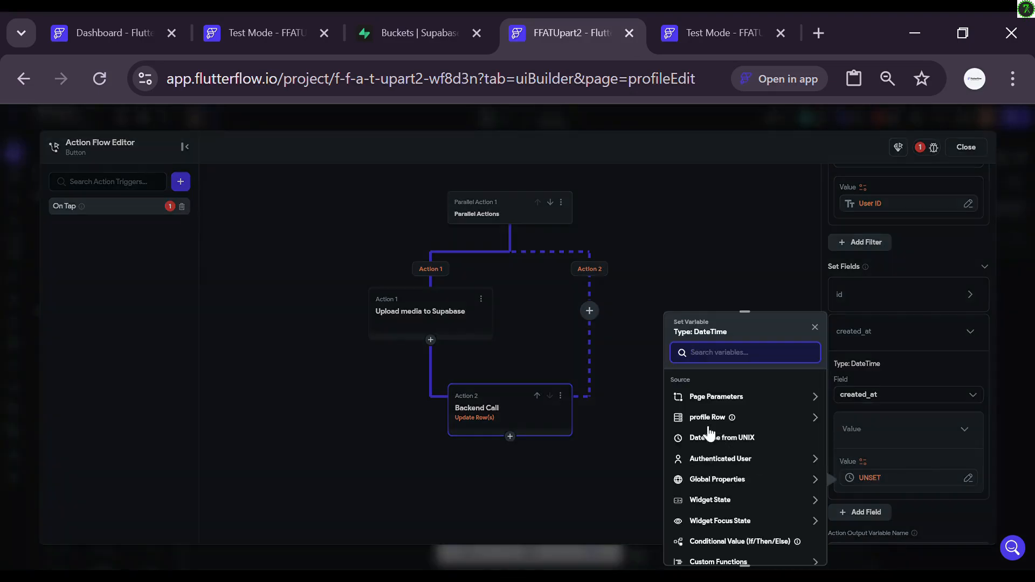
pyautogui.click(704, 491)
pyautogui.click(713, 533)
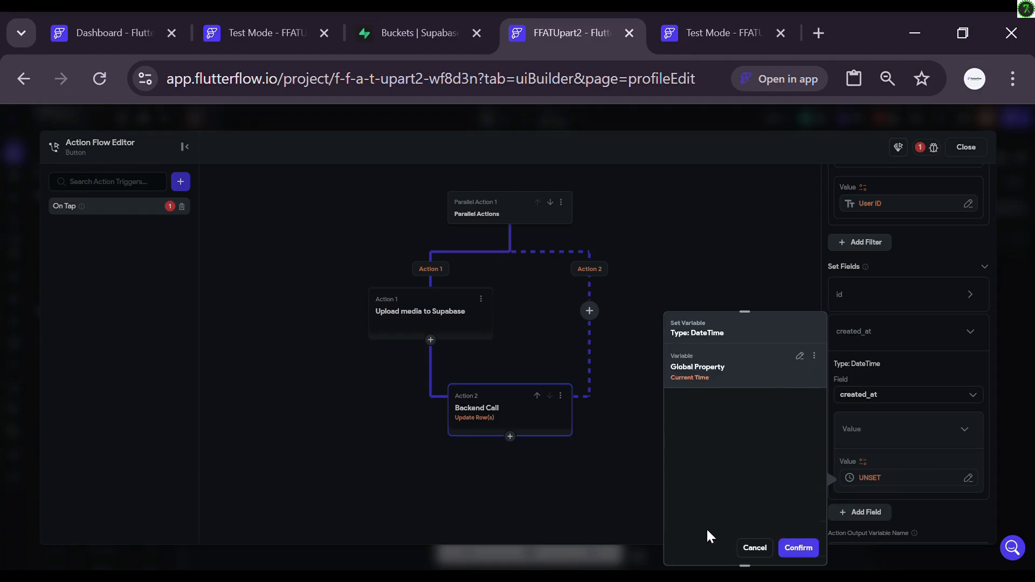
pyautogui.click(793, 547)
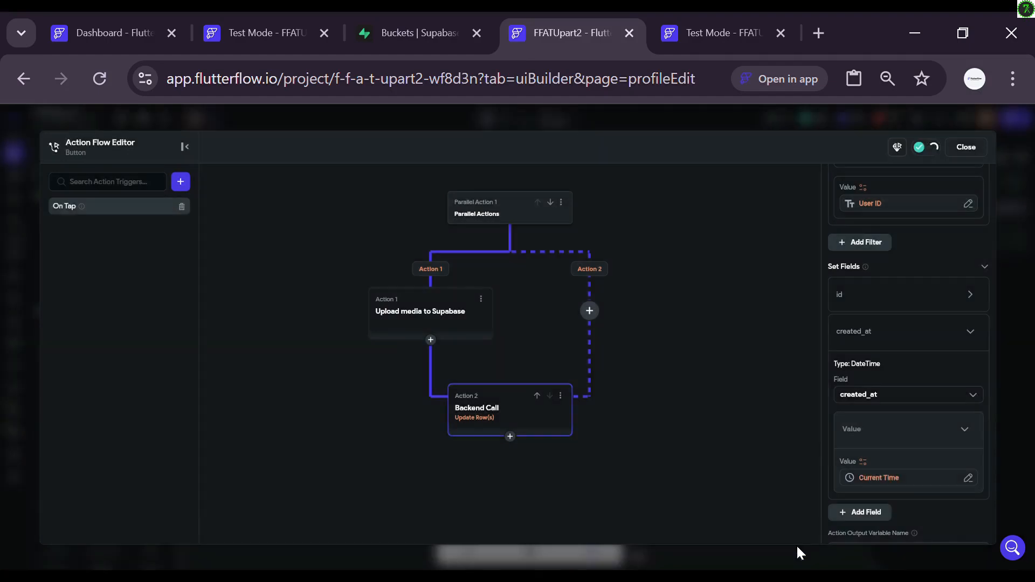
pyautogui.scroll(-1, 880, 468)
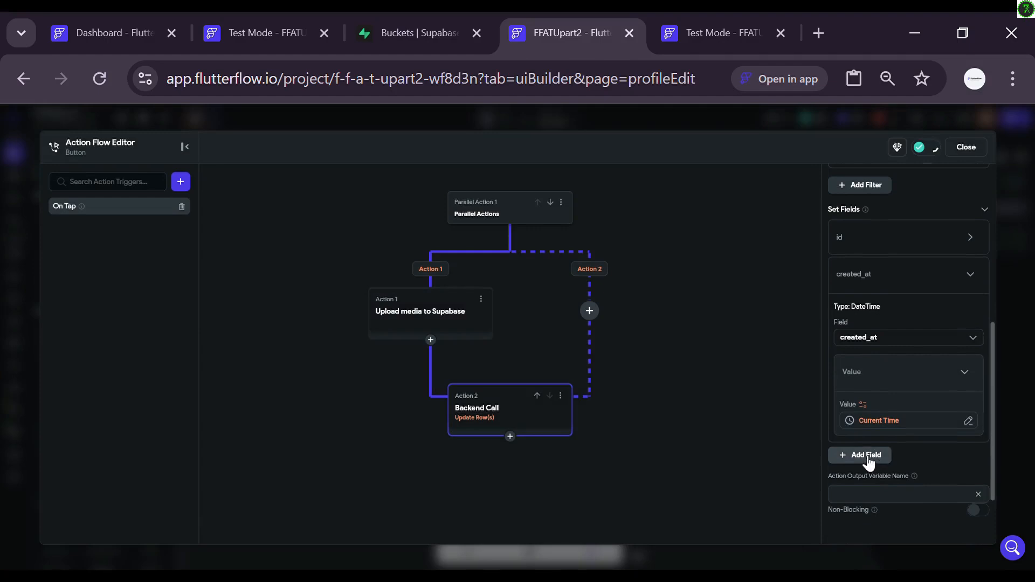
pyautogui.click(867, 457)
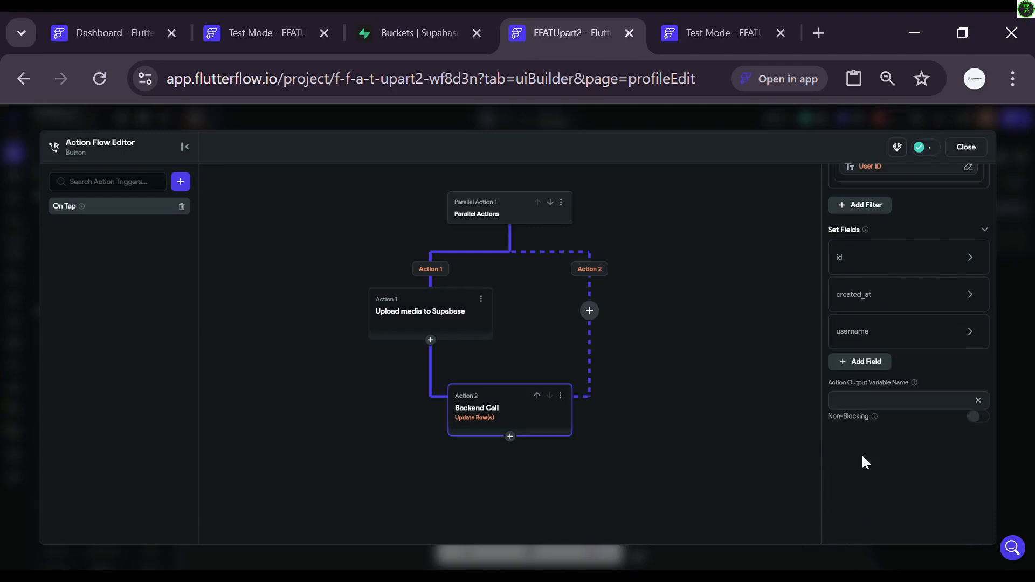
pyautogui.click(859, 333)
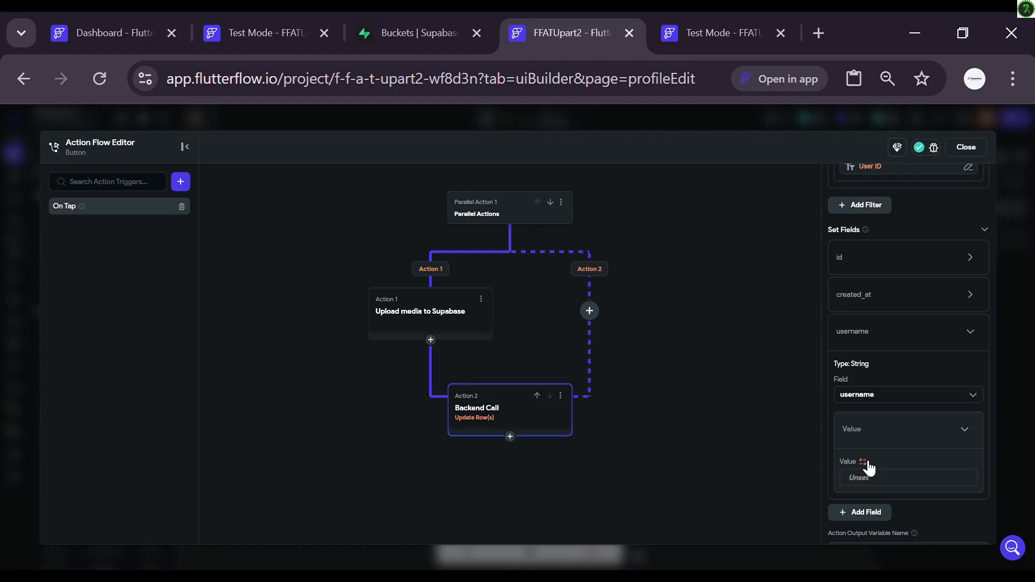
# Step: Turn the username value into a Conditional Value with a Single Condition as its IF
pyautogui.click(864, 462)
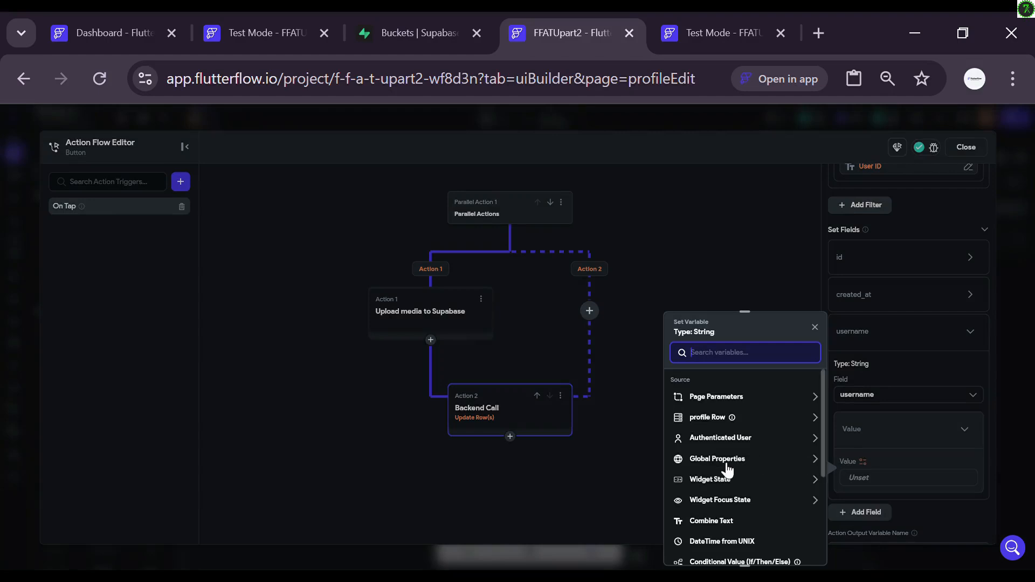
pyautogui.scroll(-2, 728, 469)
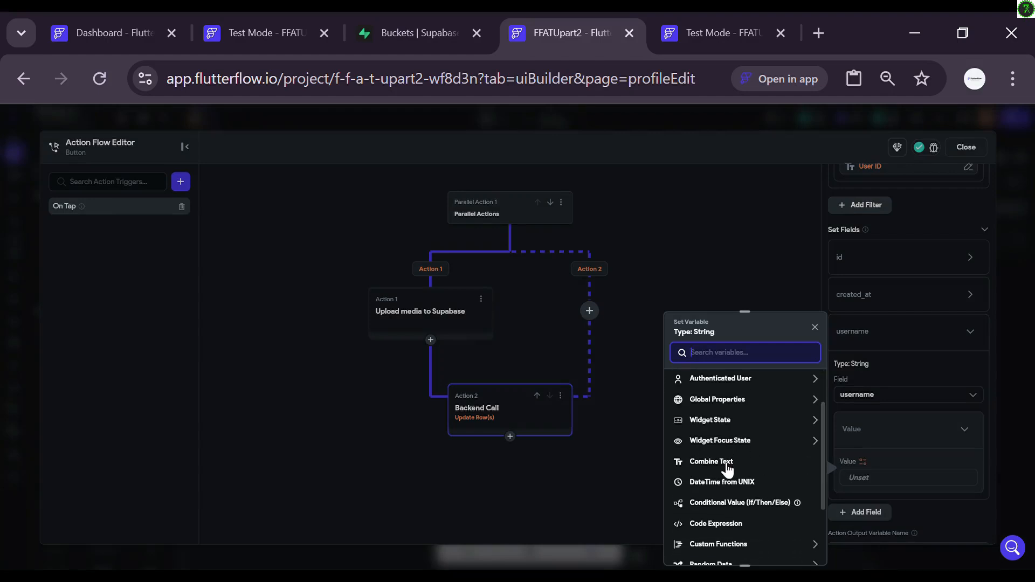
pyautogui.click(730, 504)
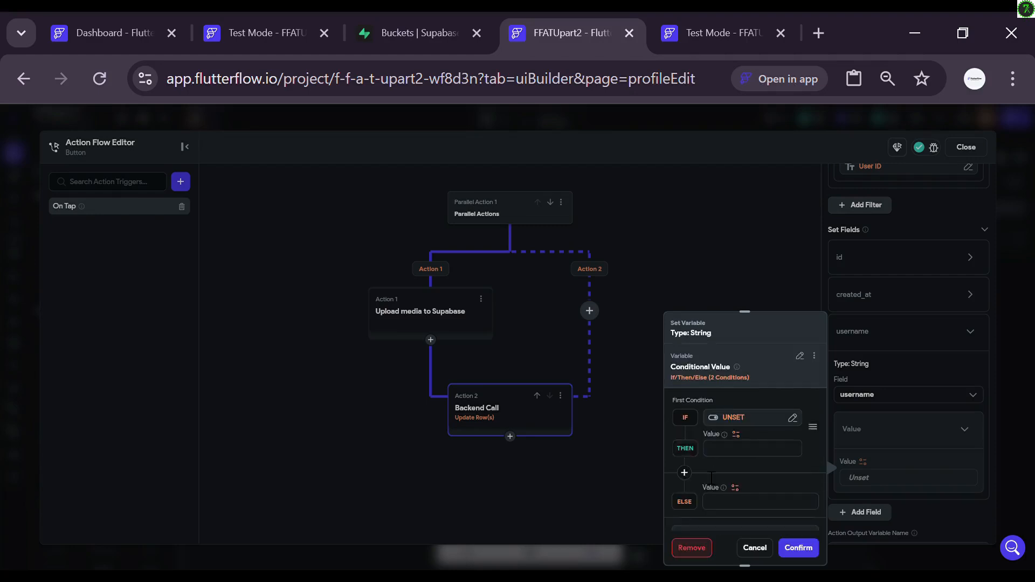
pyautogui.click(731, 420)
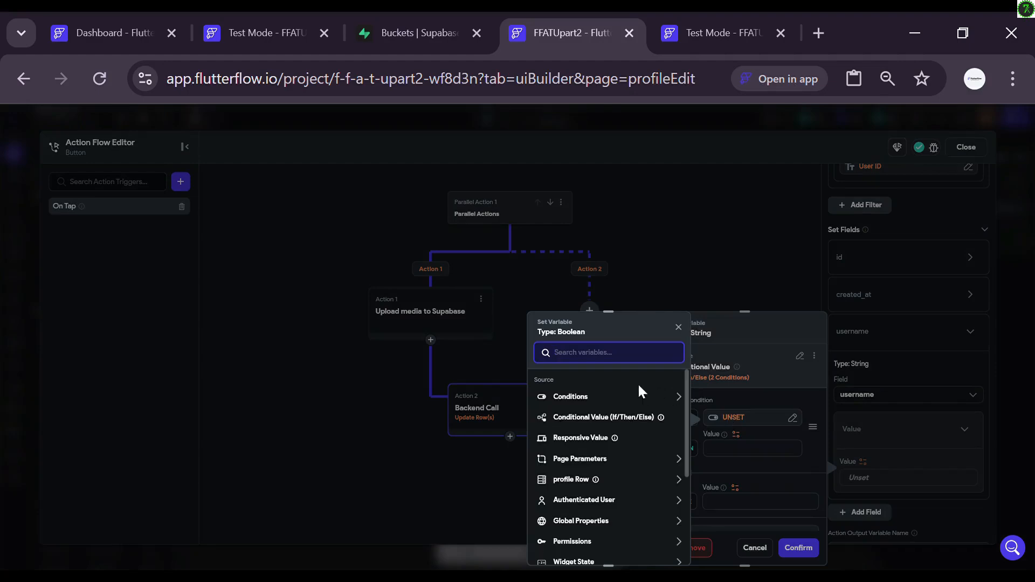
pyautogui.click(625, 402)
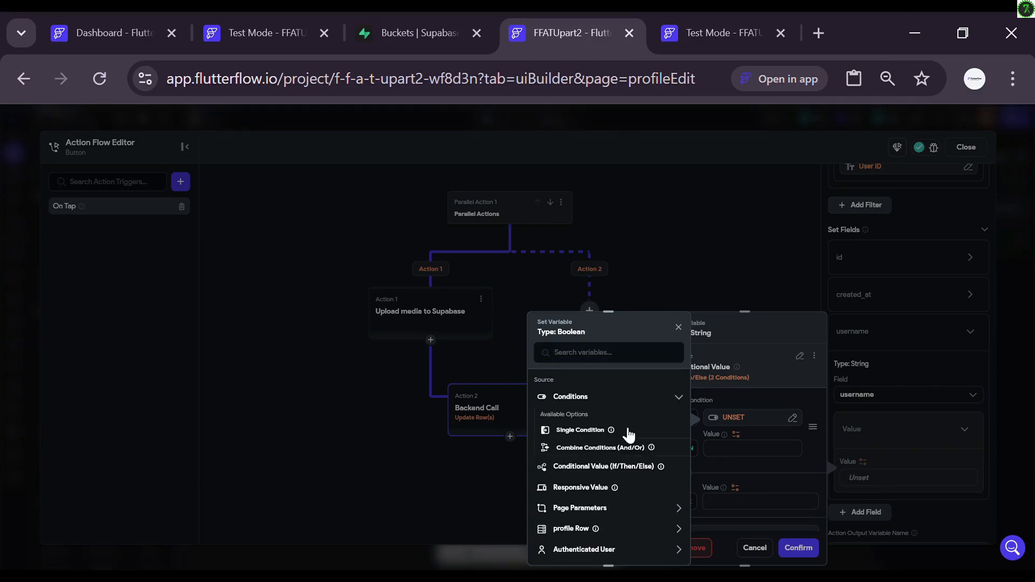
pyautogui.click(628, 431)
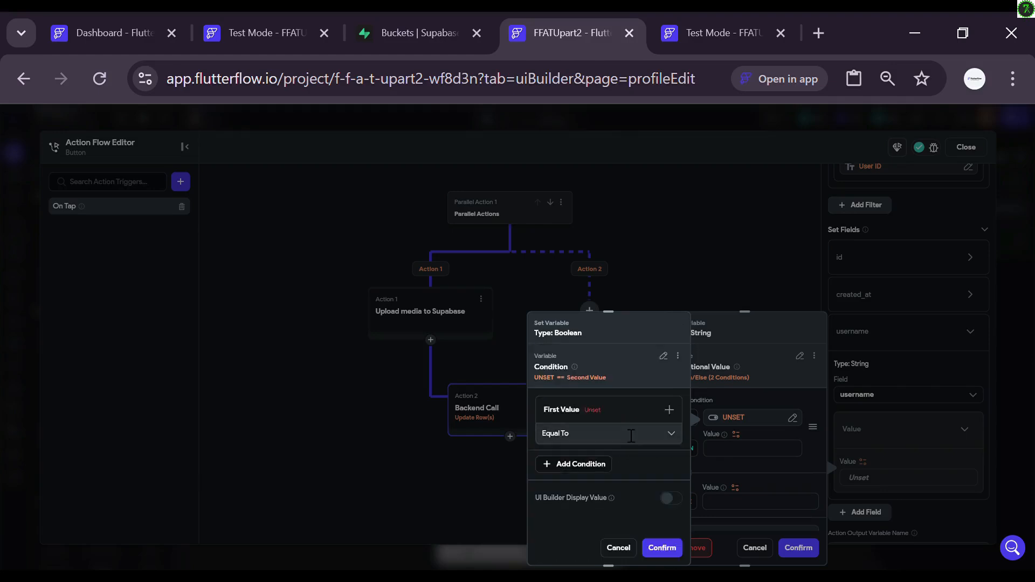
# Step: Set the IF to TextField 1 (username) Not Equal To the profile row's username and confirm
pyautogui.click(596, 420)
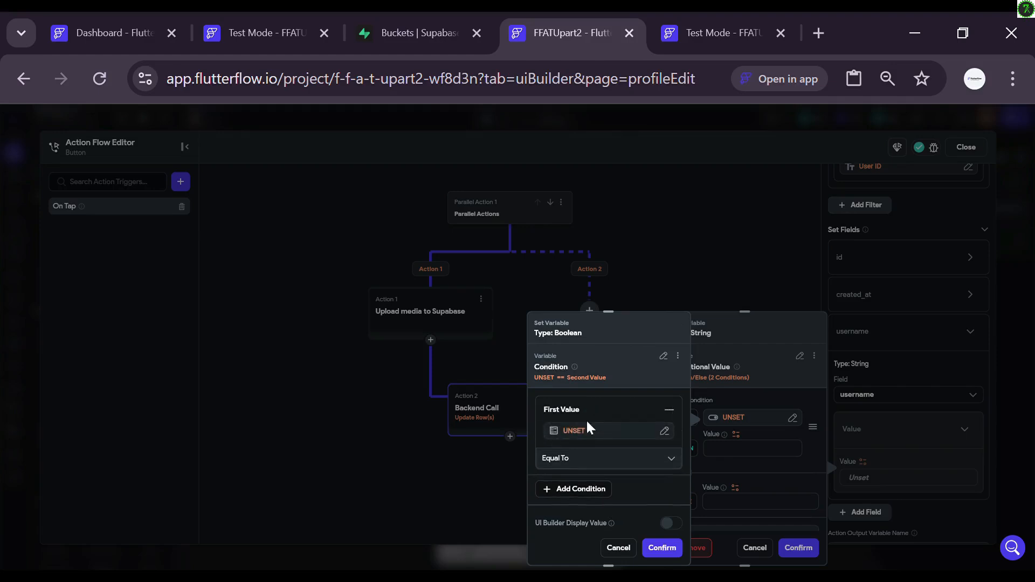
pyautogui.click(592, 431)
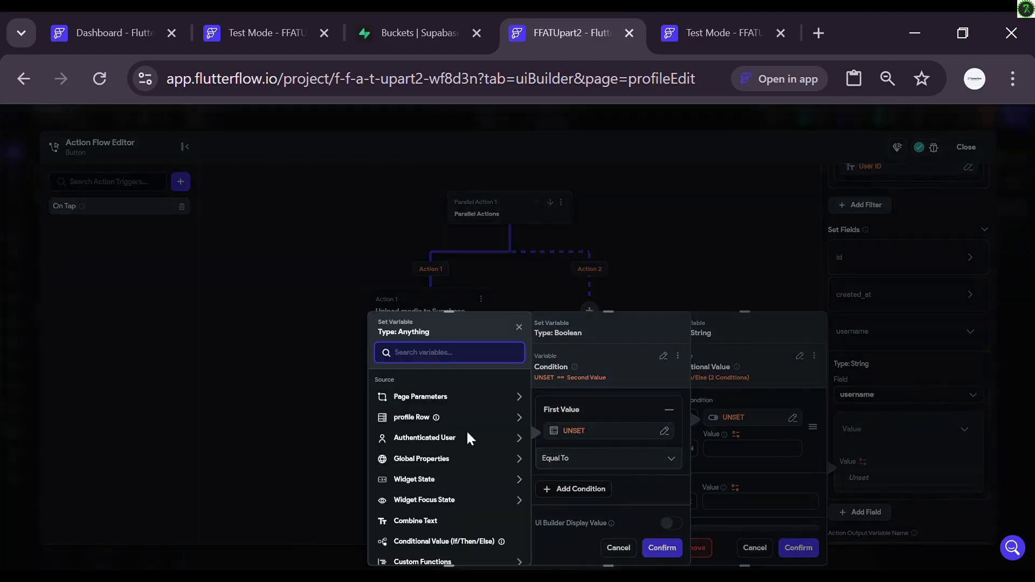
pyautogui.click(409, 481)
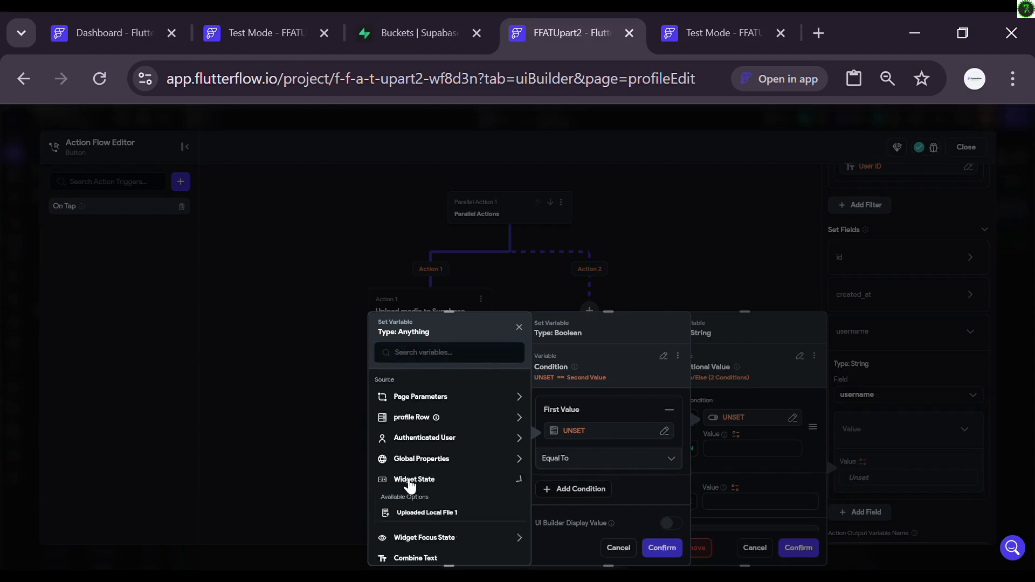
pyautogui.scroll(-1, 429, 512)
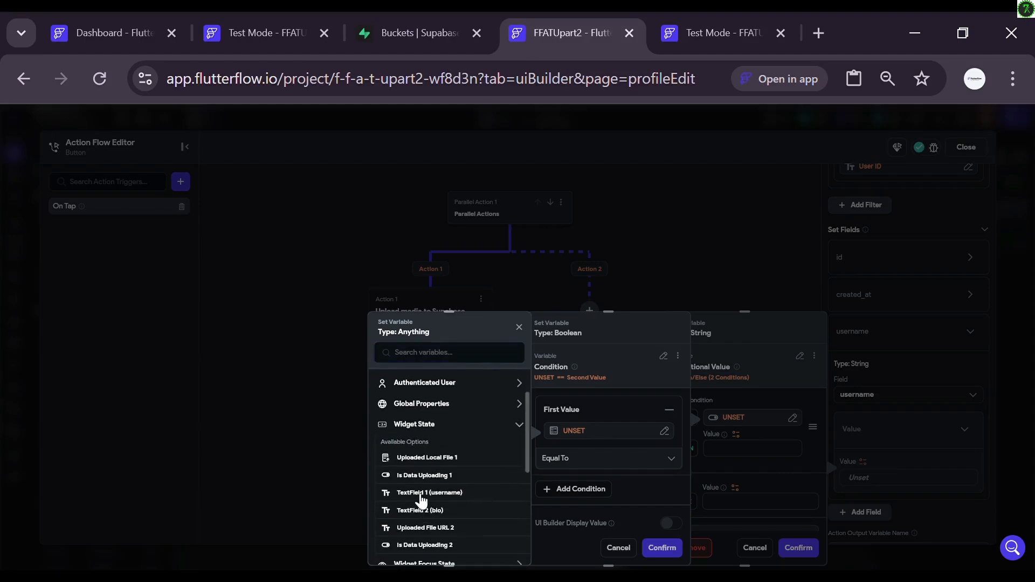
pyautogui.click(422, 493)
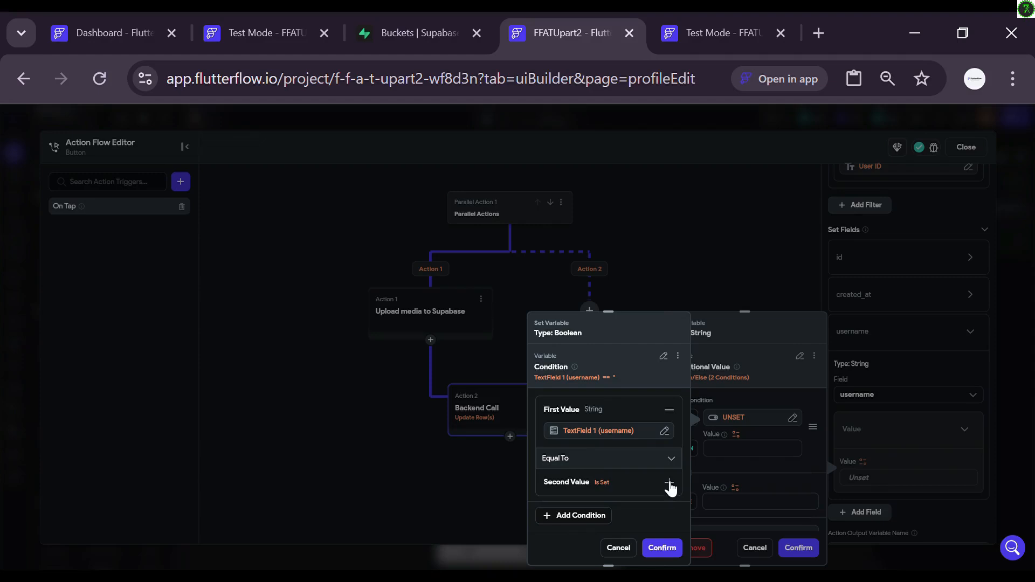
pyautogui.click(671, 458)
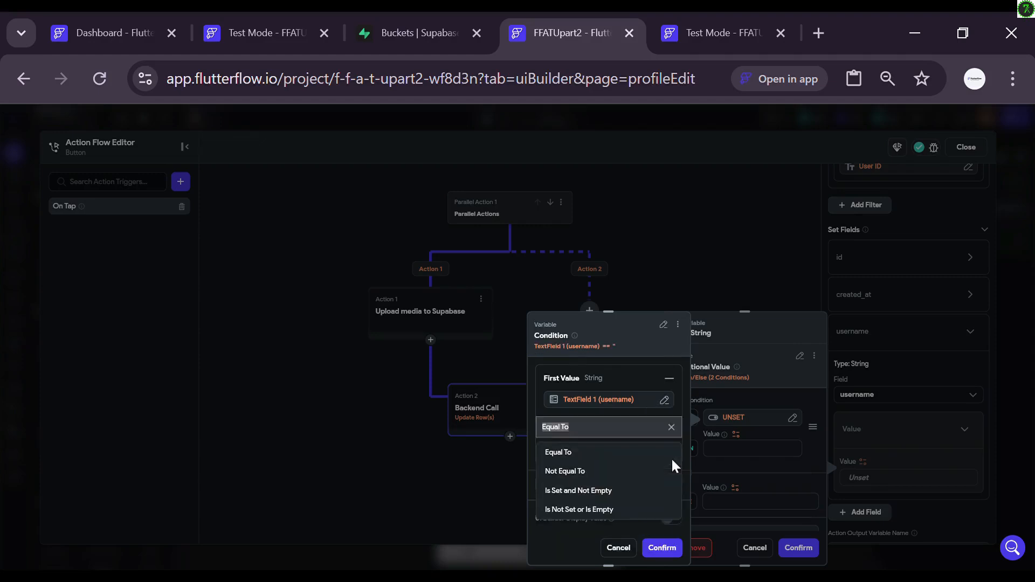
pyautogui.click(631, 471)
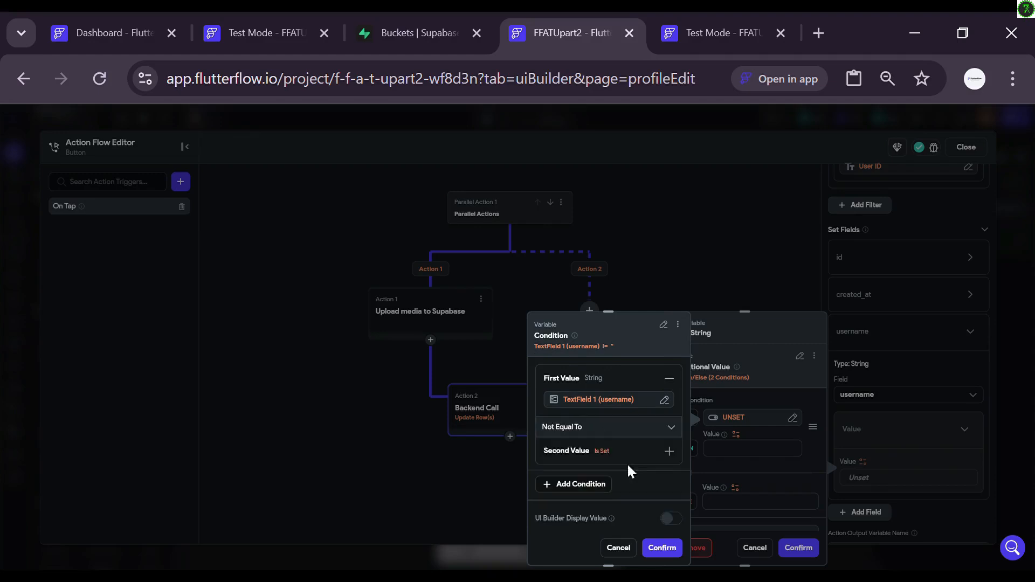
pyautogui.click(669, 452)
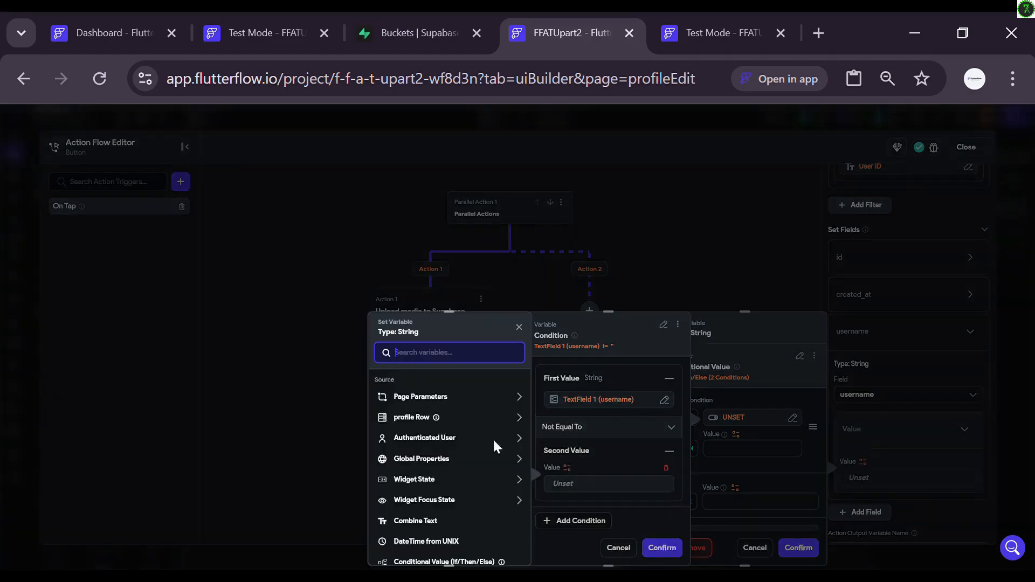
pyautogui.click(426, 419)
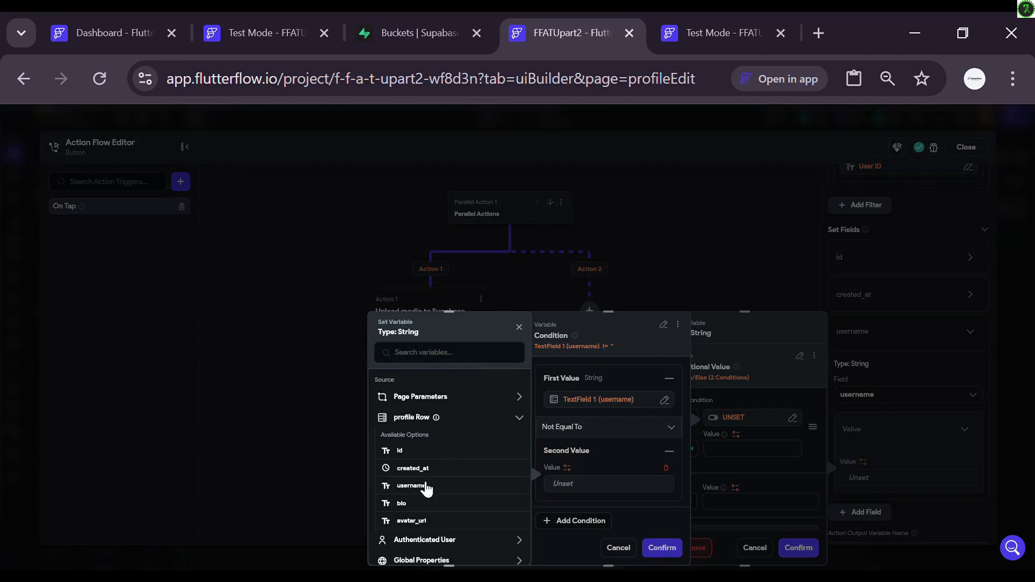
pyautogui.click(426, 486)
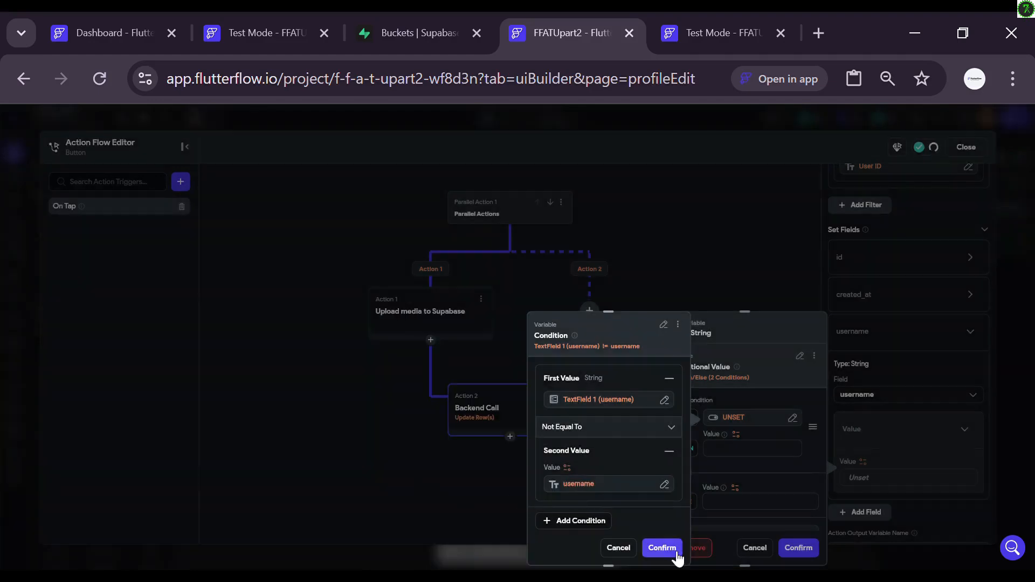
pyautogui.click(669, 548)
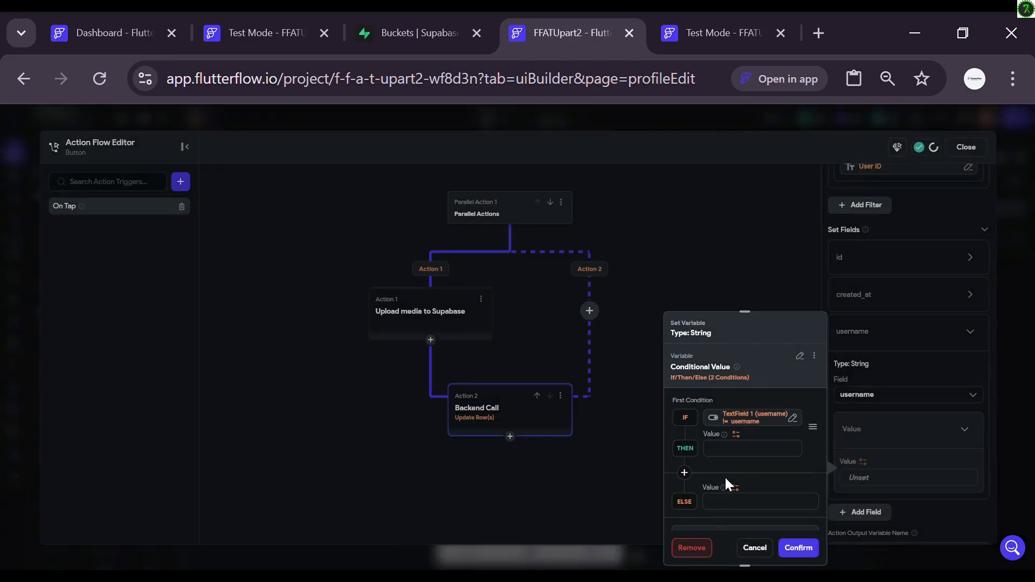
# Step: Use TextField 1 (username) for THEN and the profile row's username for ELSE, then confirm
pyautogui.click(735, 434)
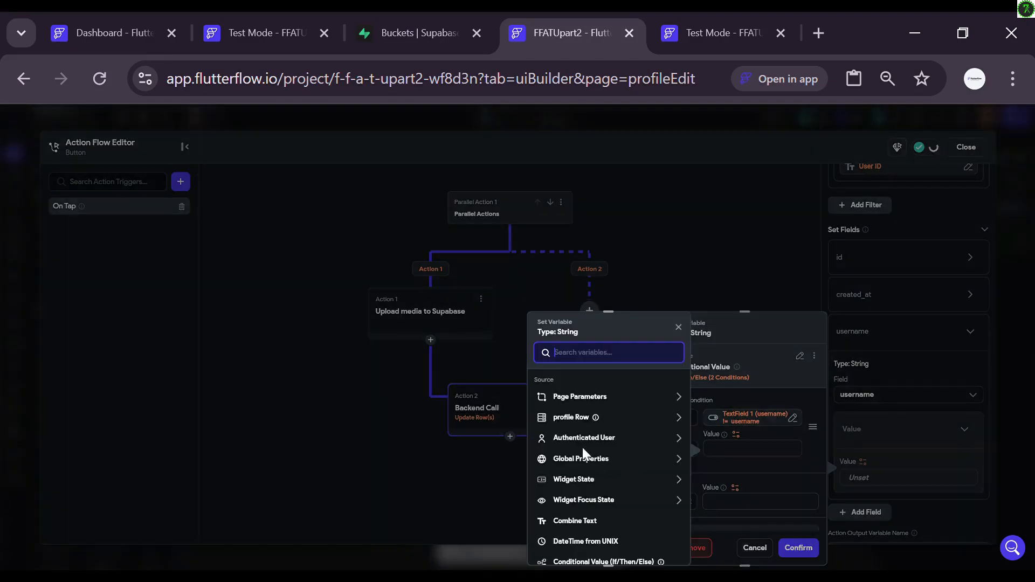
pyautogui.click(573, 480)
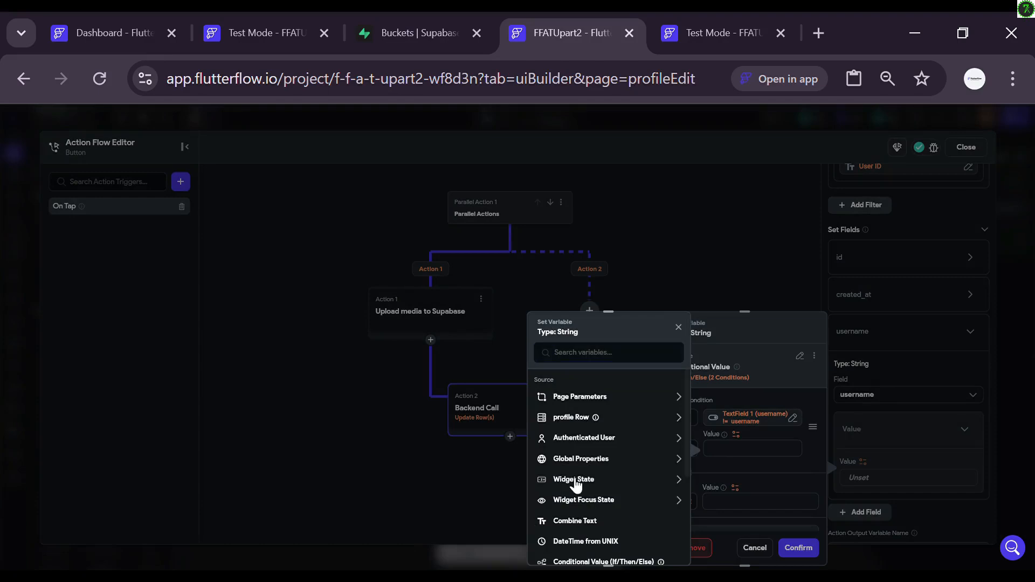
pyautogui.scroll(-2, 566, 530)
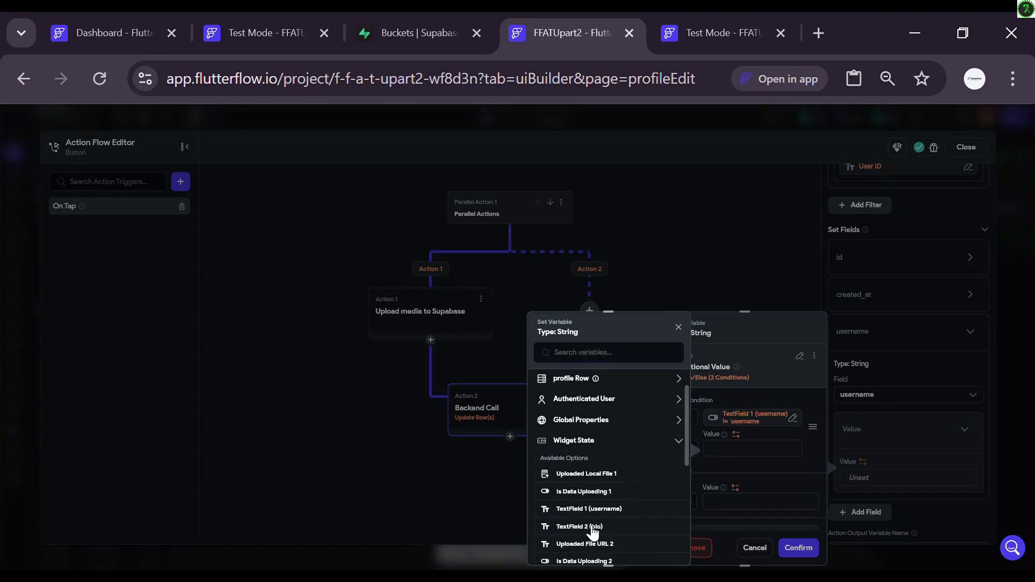
pyautogui.click(582, 507)
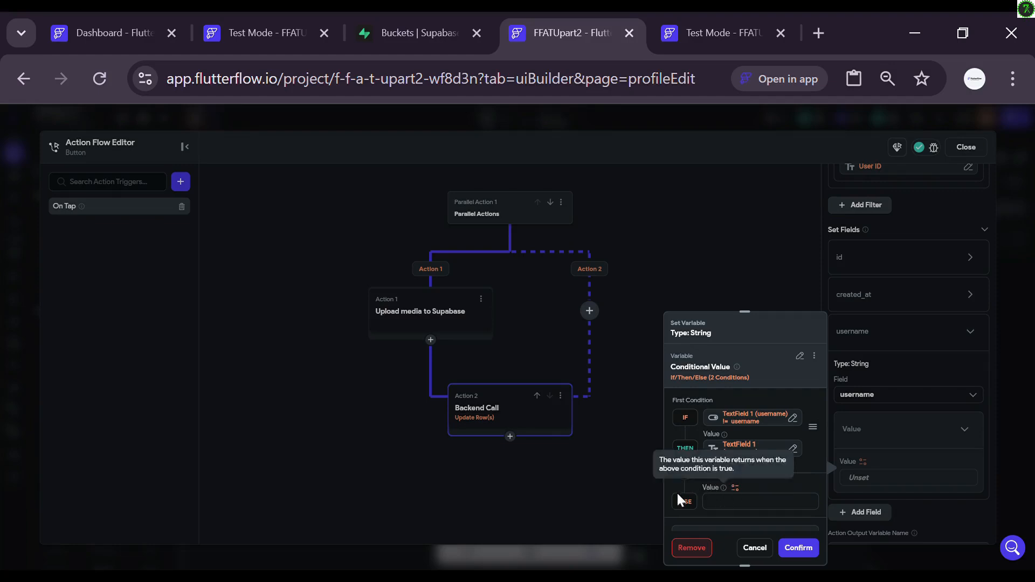
pyautogui.click(737, 489)
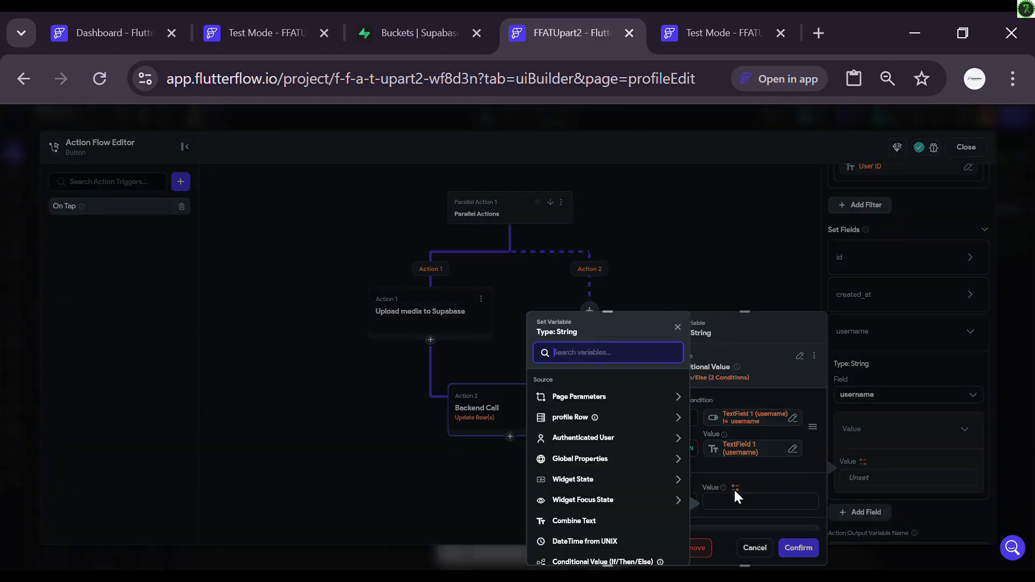
pyautogui.click(581, 417)
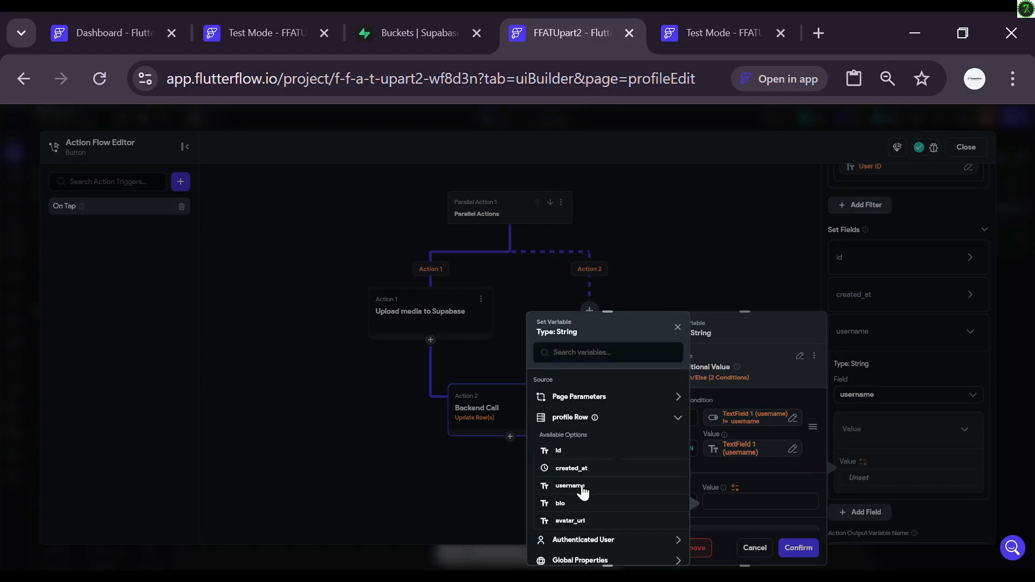
pyautogui.click(582, 486)
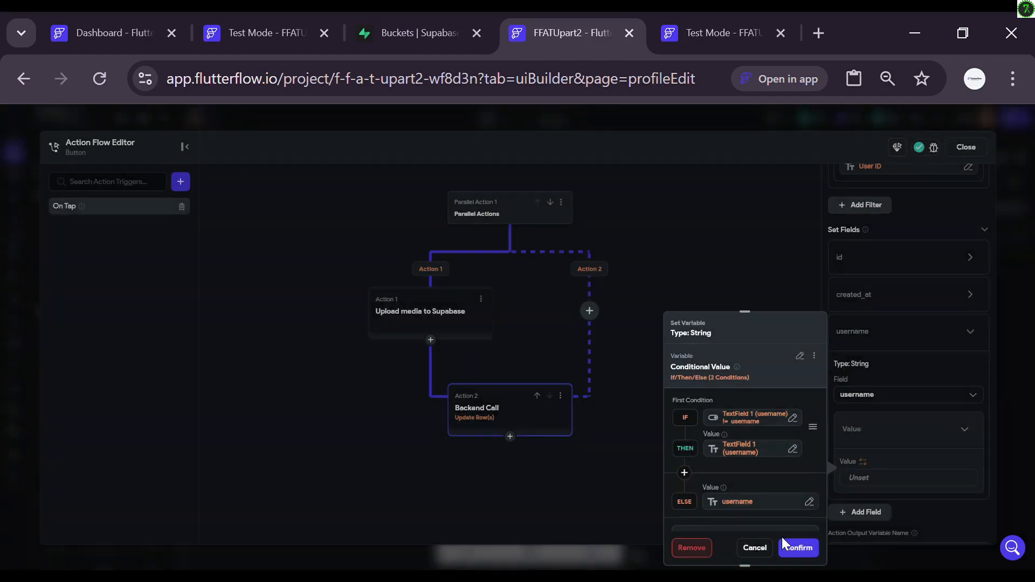
pyautogui.click(791, 547)
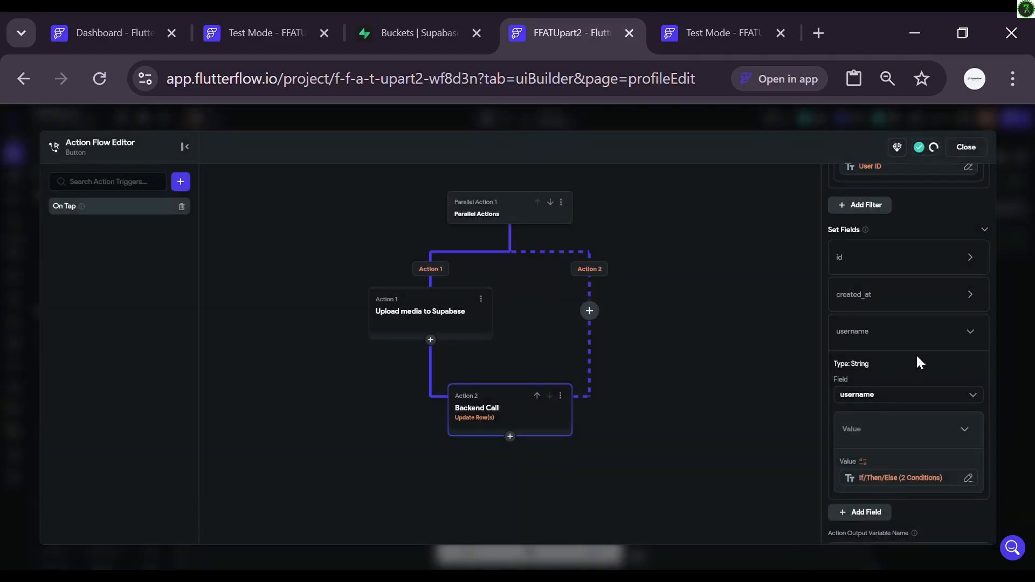
pyautogui.click(975, 333)
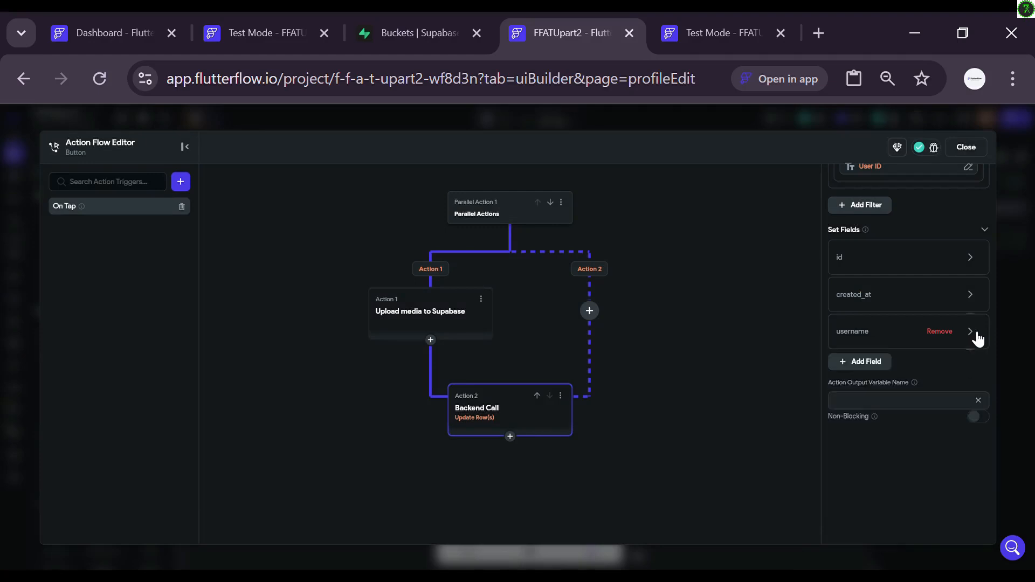
# Step: Add a bio field to the update with a Conditional Value built on a Single Condition
pyautogui.click(865, 364)
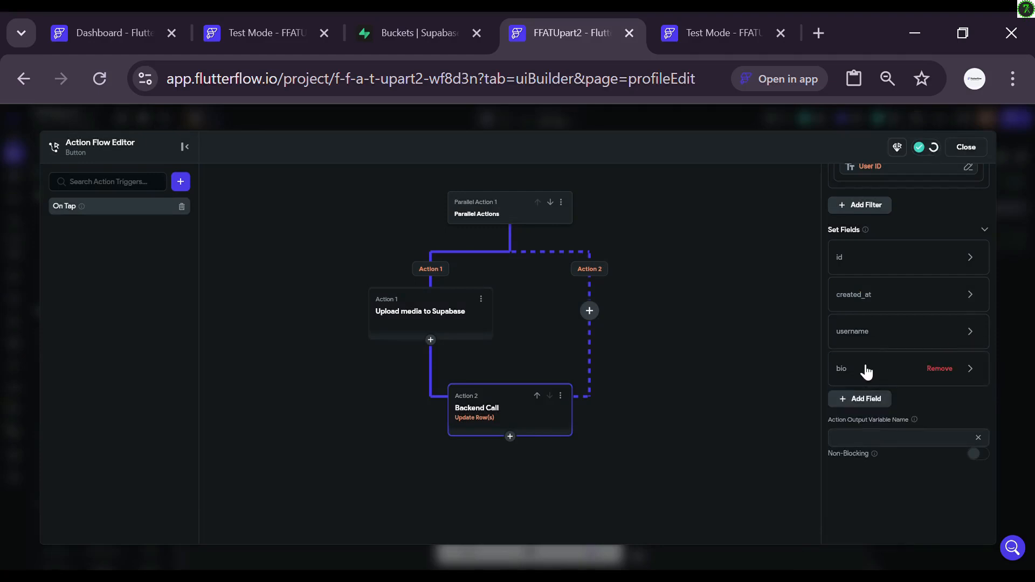
pyautogui.click(865, 368)
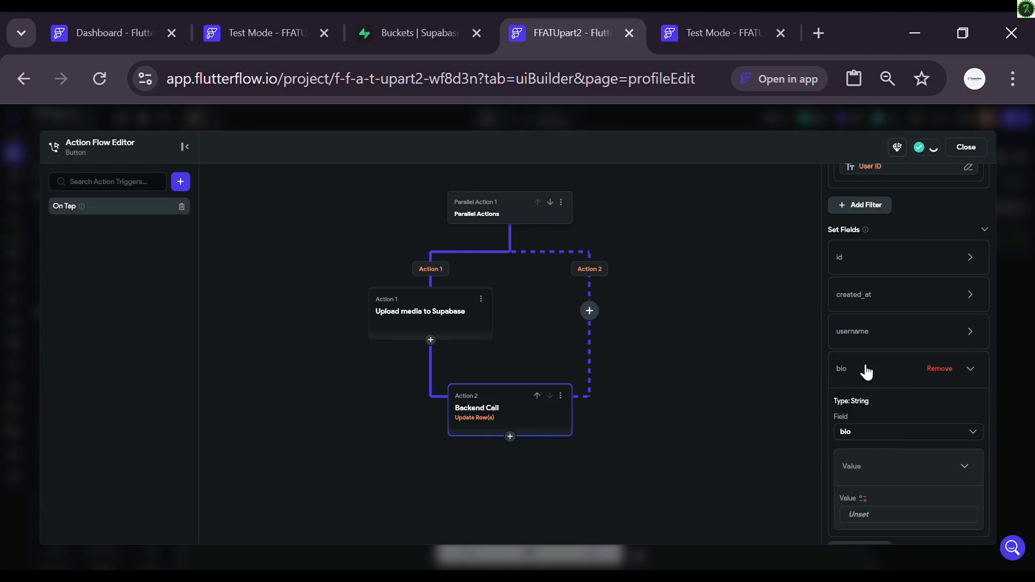
pyautogui.click(863, 497)
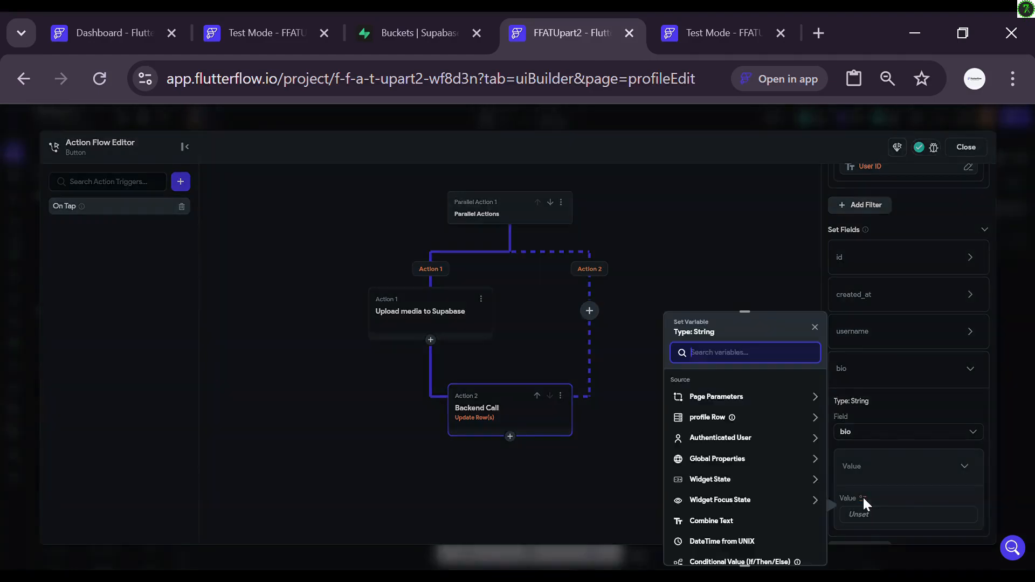
pyautogui.scroll(-1, 721, 509)
pyautogui.click(717, 499)
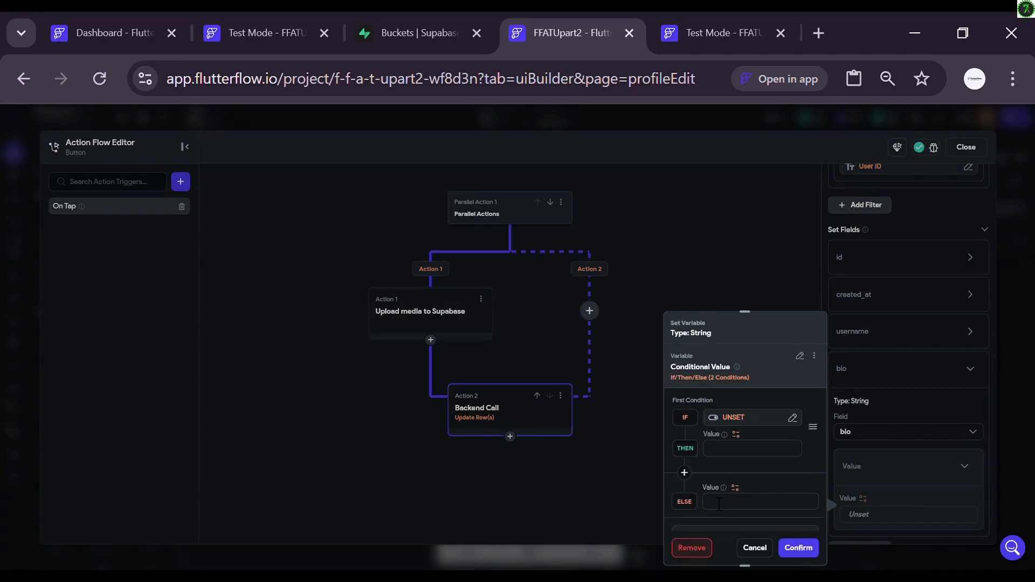
pyautogui.click(729, 416)
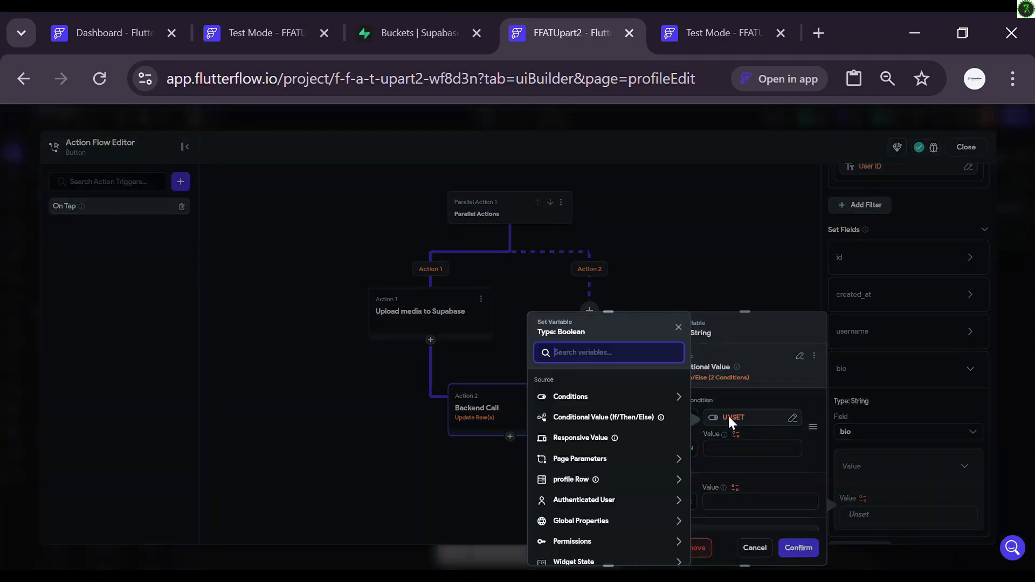
pyautogui.click(612, 399)
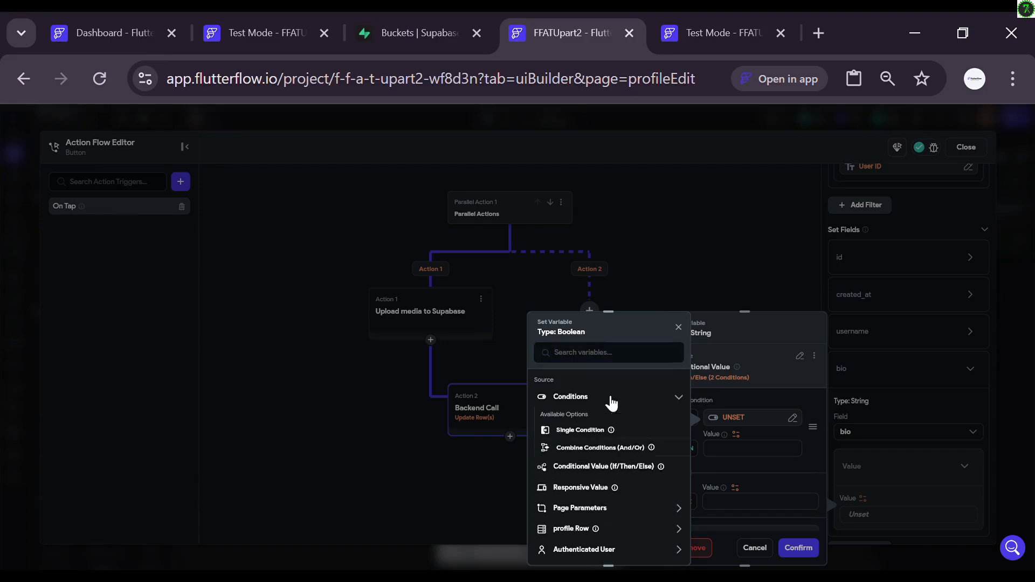
pyautogui.click(580, 430)
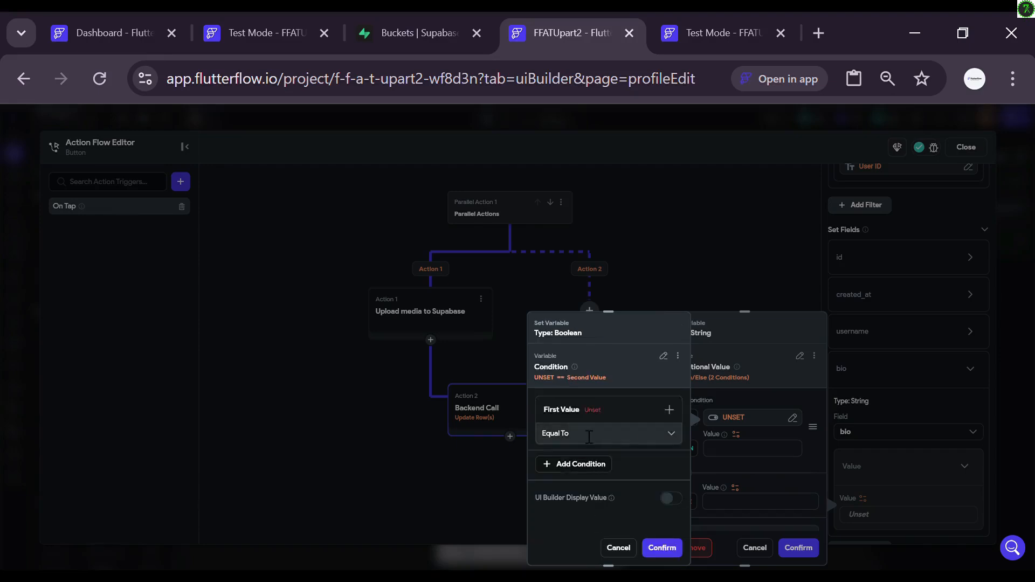
# Step: Set the IF to TextField 2 (bio) Not Equal To the profile row's bio and confirm
pyautogui.click(595, 411)
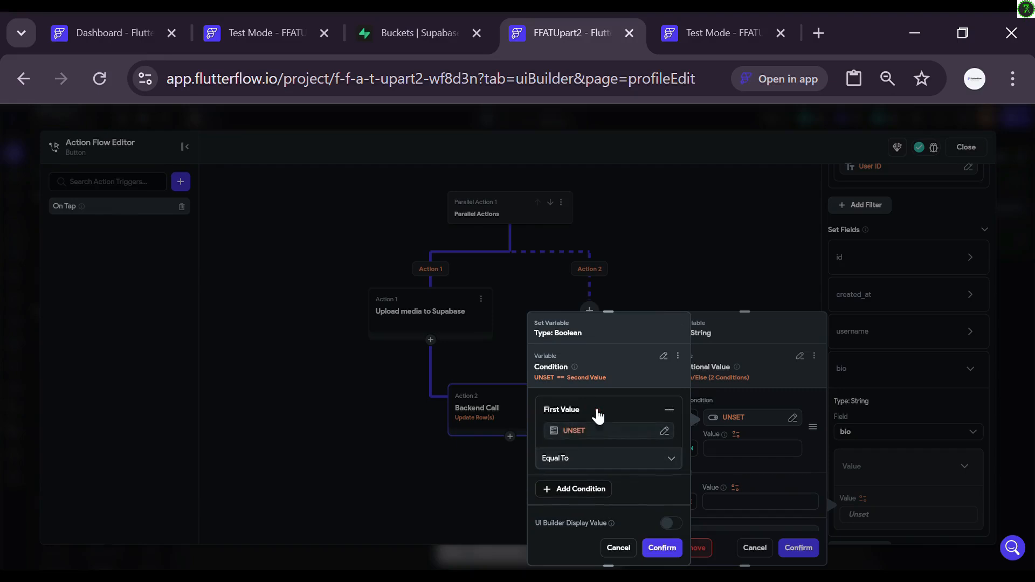
pyautogui.click(568, 431)
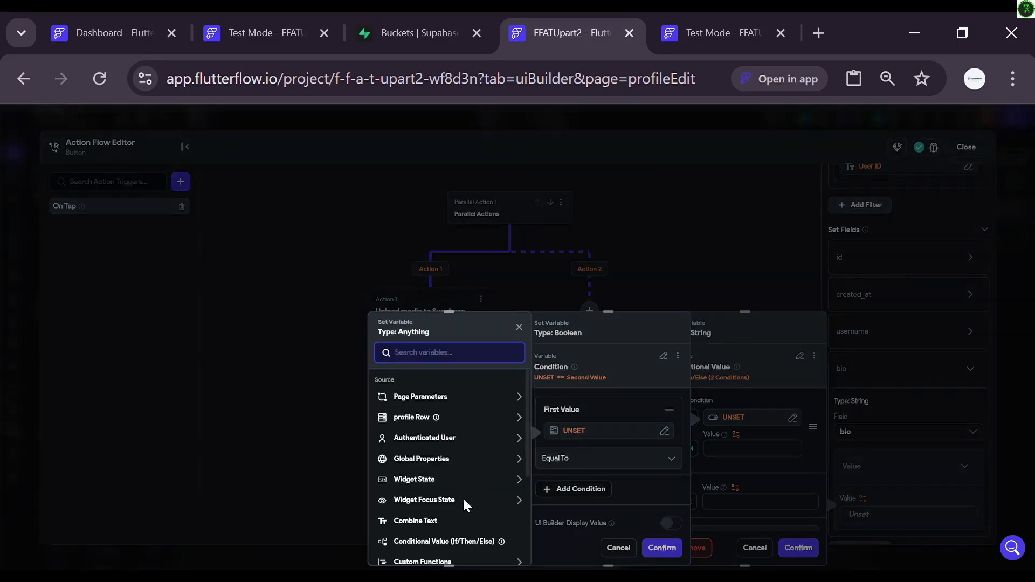
pyautogui.scroll(-1, 442, 475)
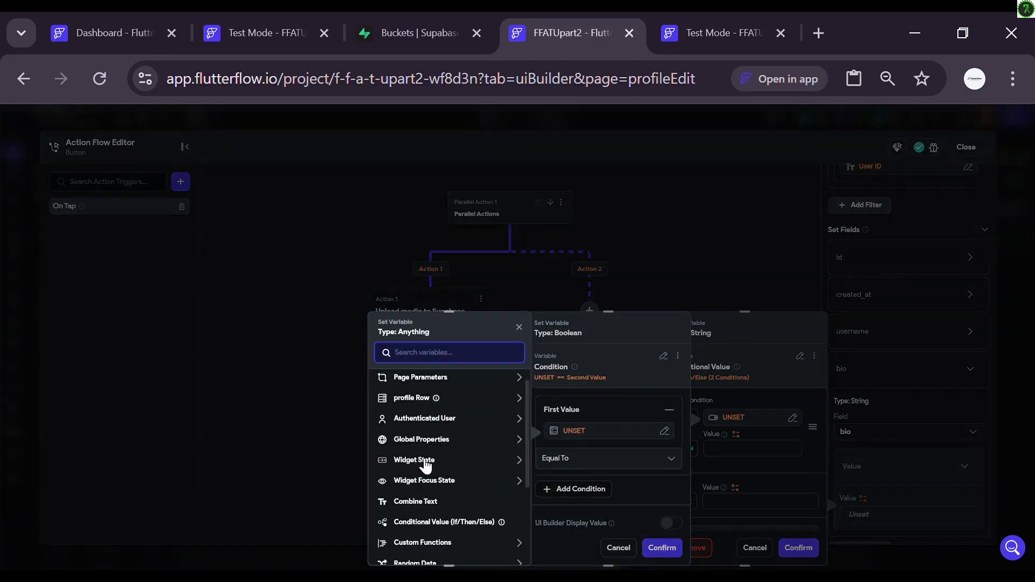
pyautogui.click(425, 460)
pyautogui.scroll(-1, 420, 526)
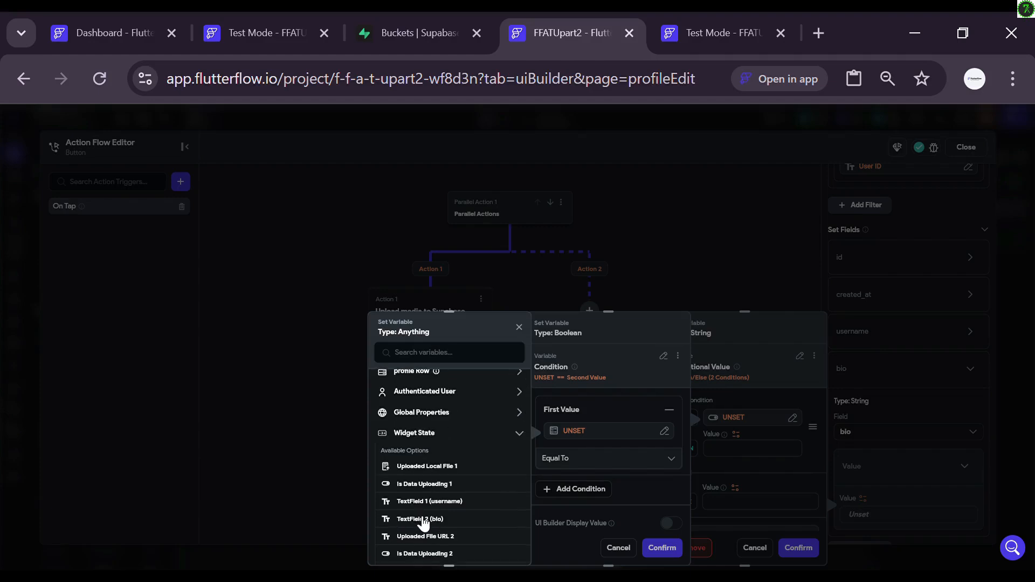
pyautogui.click(423, 520)
pyautogui.click(606, 461)
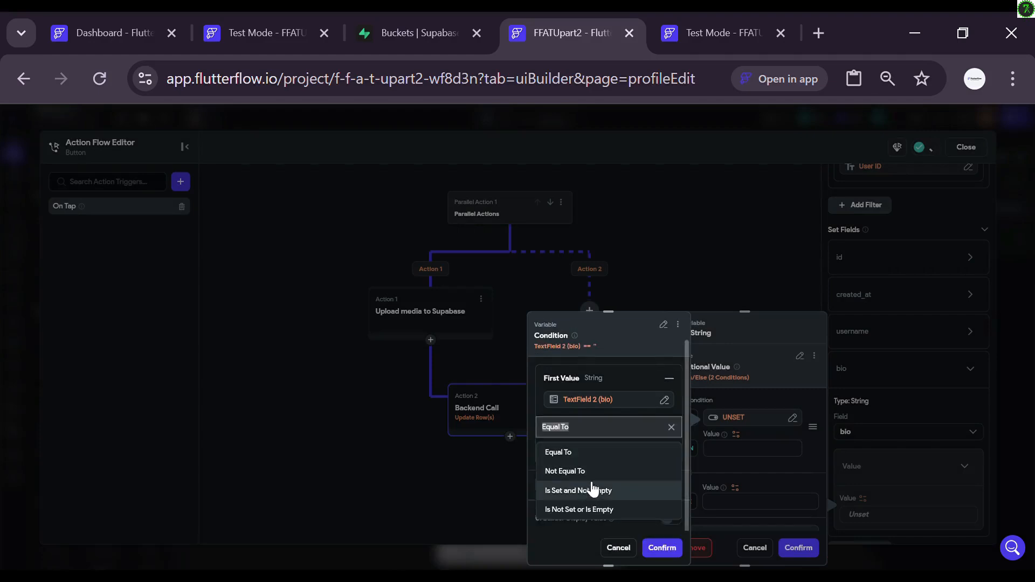
pyautogui.click(587, 471)
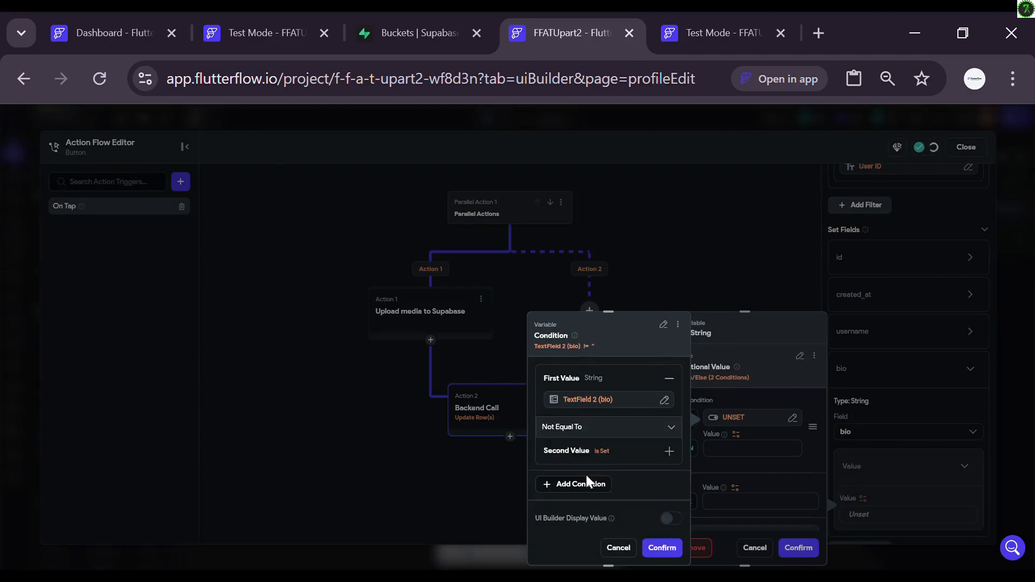
pyautogui.click(608, 453)
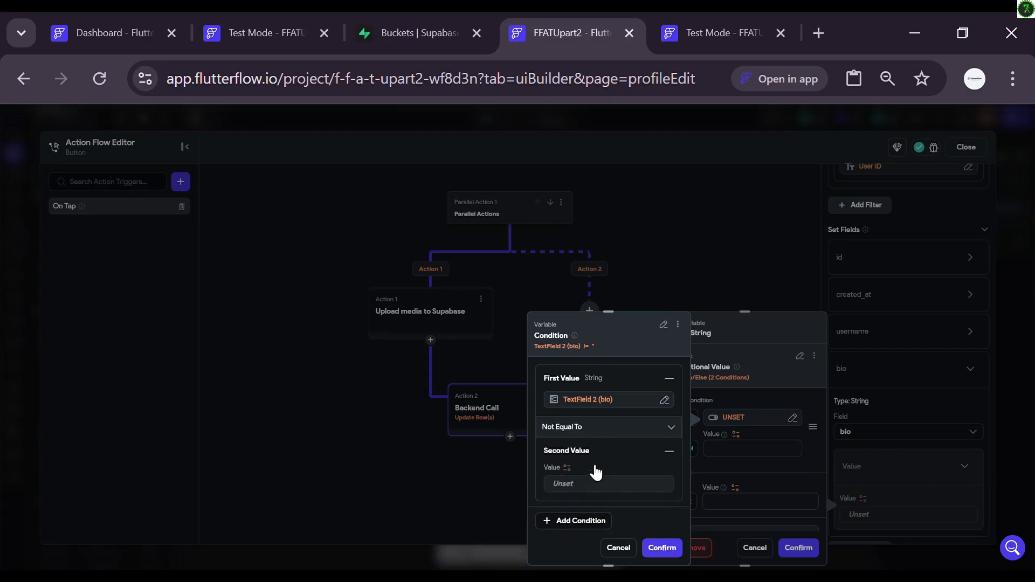
pyautogui.click(567, 467)
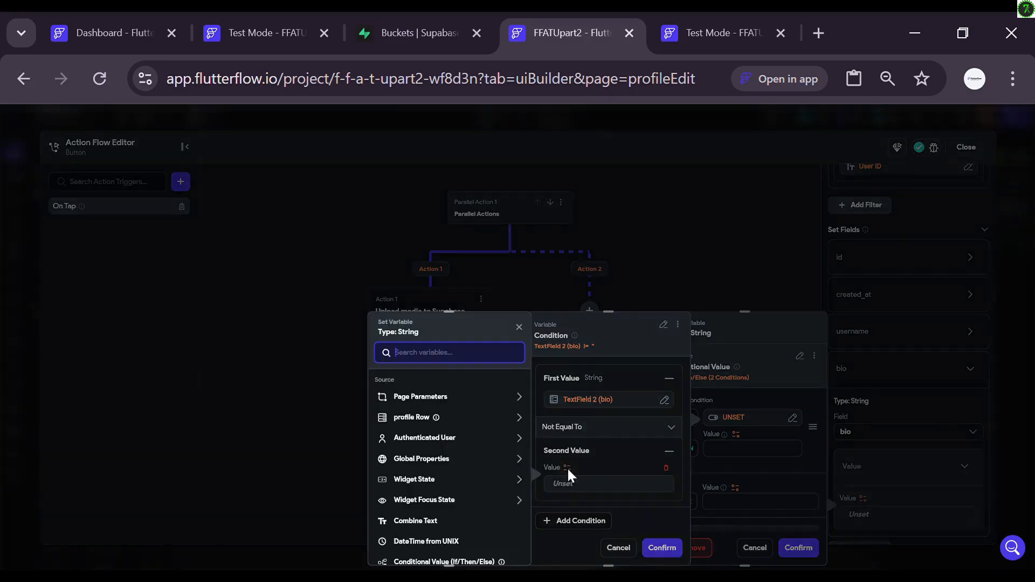
pyautogui.click(463, 419)
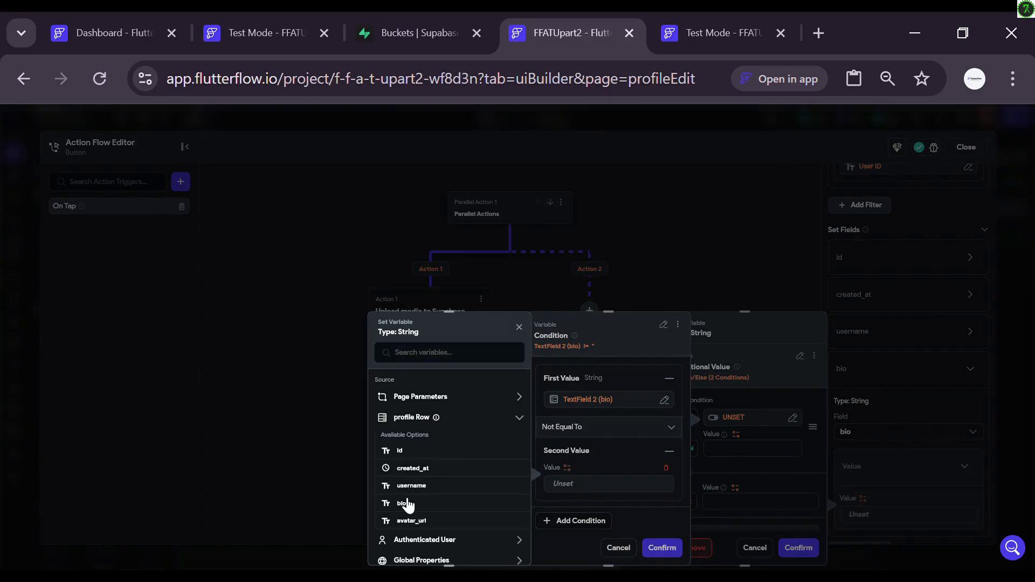
pyautogui.click(413, 506)
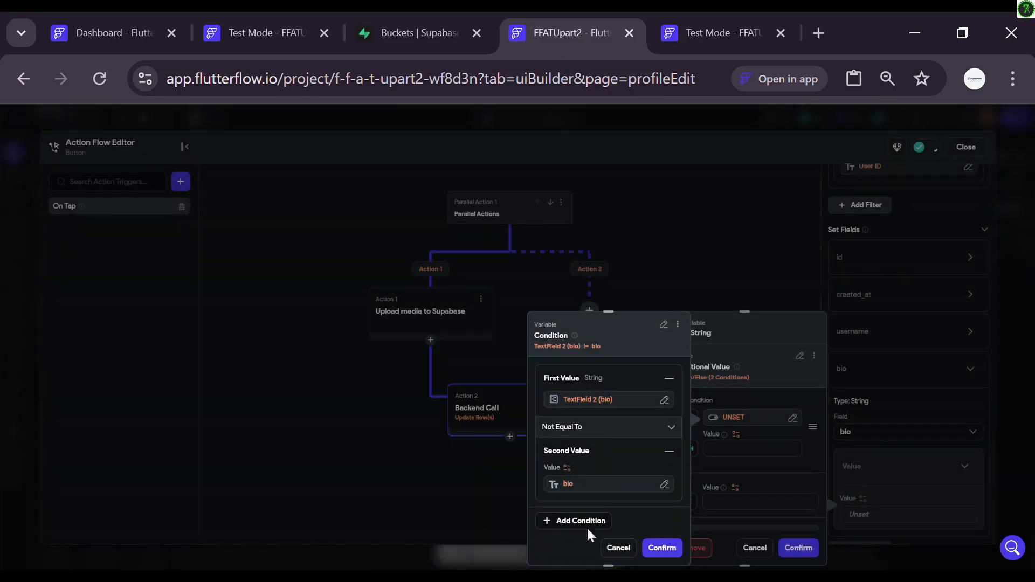
pyautogui.click(661, 547)
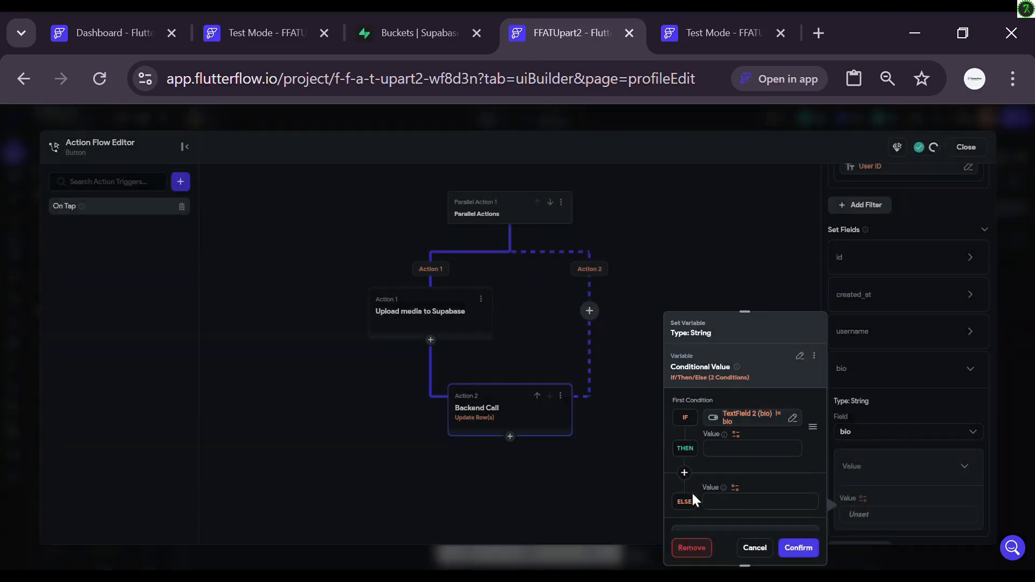
# Step: Use TextField 2 (bio) for THEN and the profile row's bio for ELSE, then confirm
pyautogui.click(736, 434)
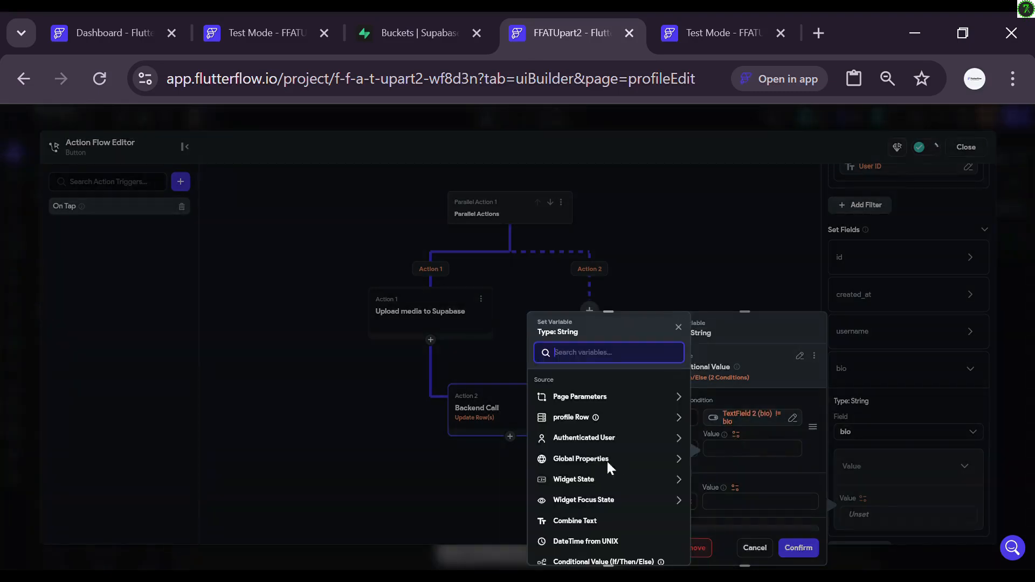
pyautogui.click(570, 479)
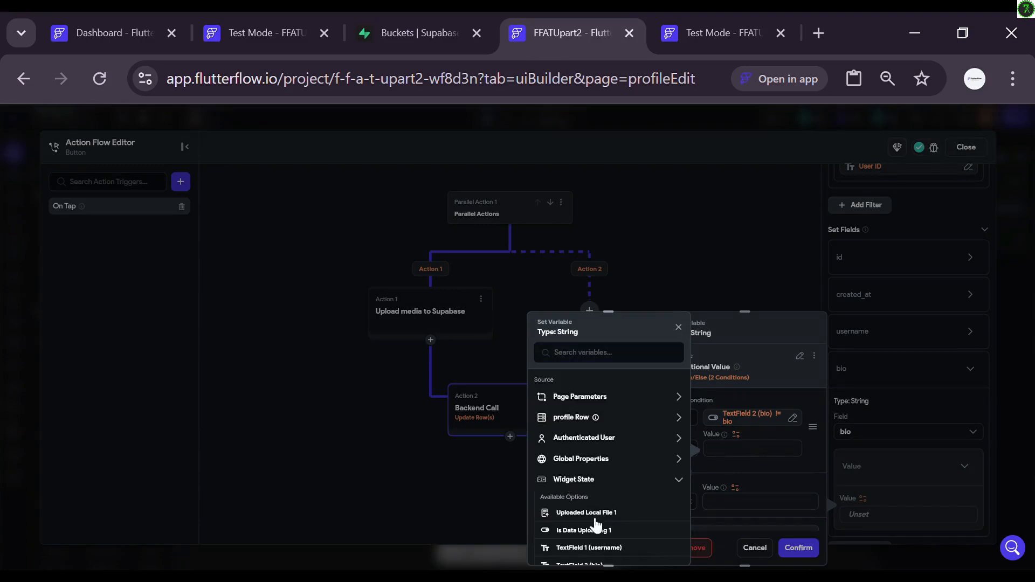
pyautogui.scroll(-1, 601, 532)
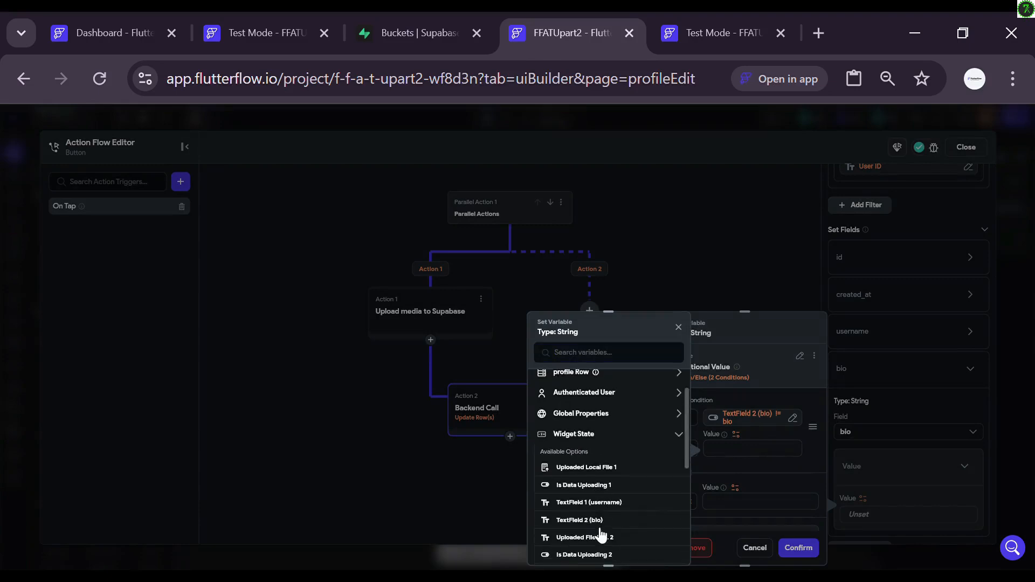
pyautogui.click(575, 520)
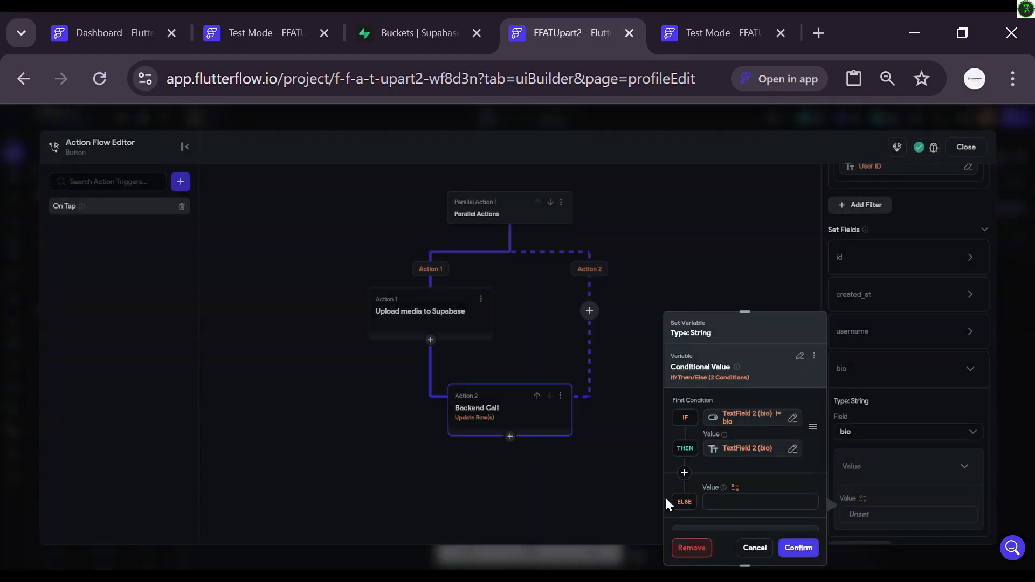
pyautogui.click(736, 487)
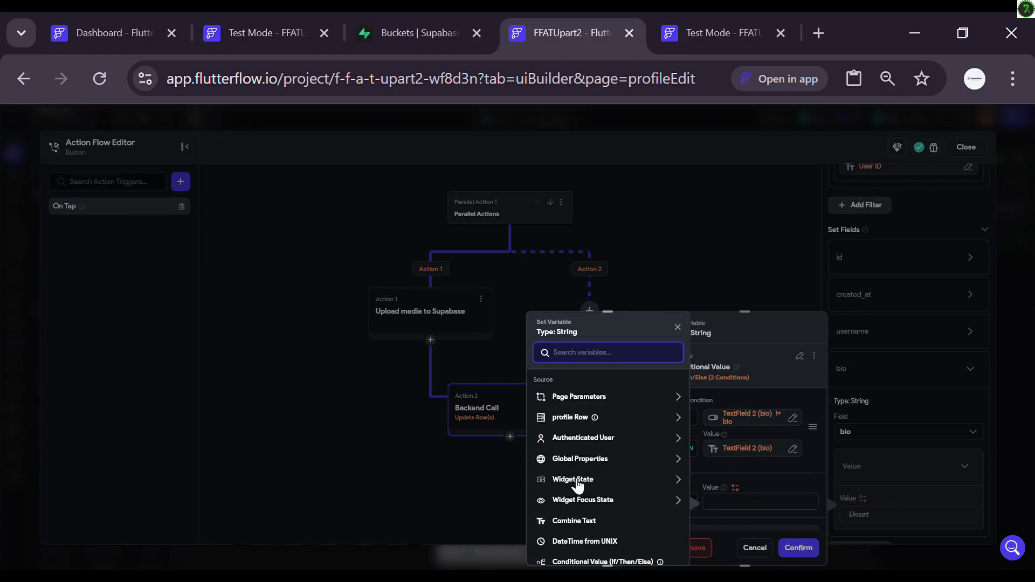
pyautogui.click(580, 420)
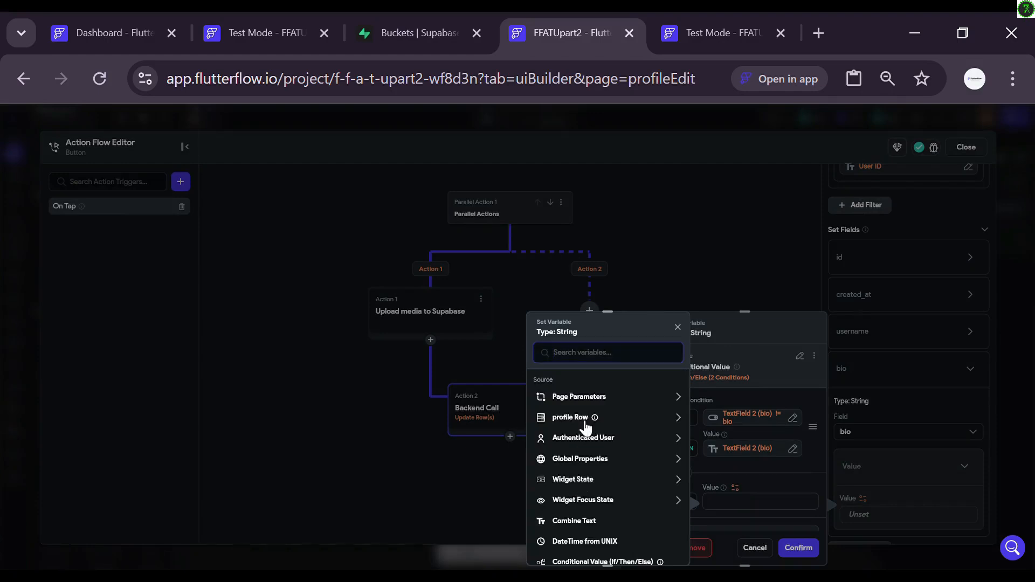
pyautogui.click(573, 507)
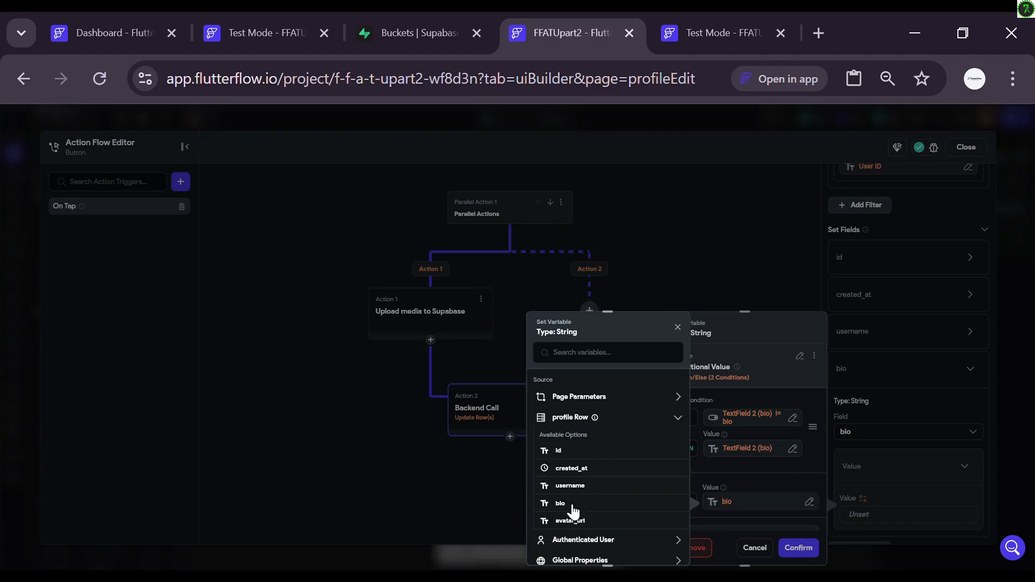
pyautogui.click(796, 548)
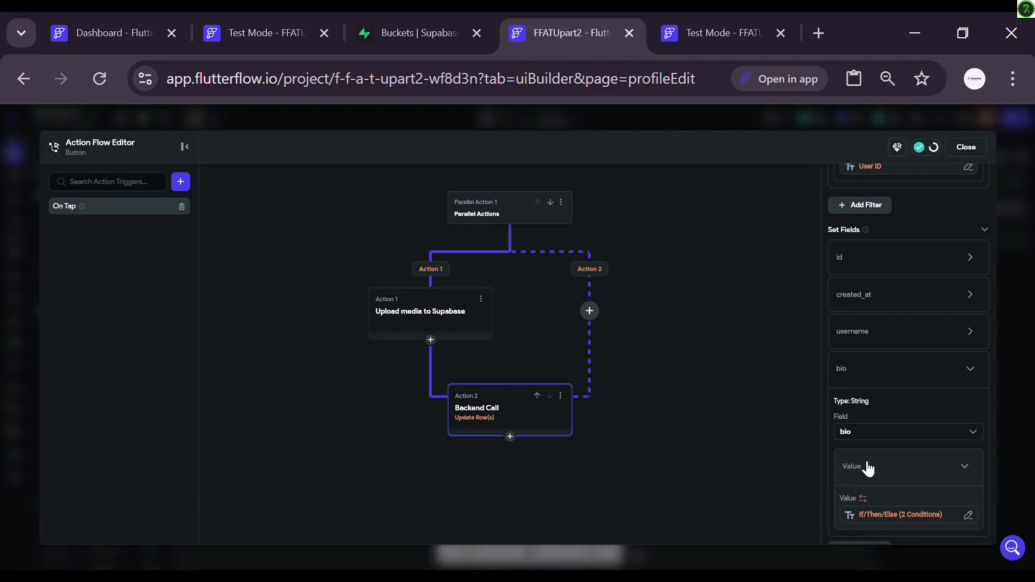
pyautogui.click(974, 379)
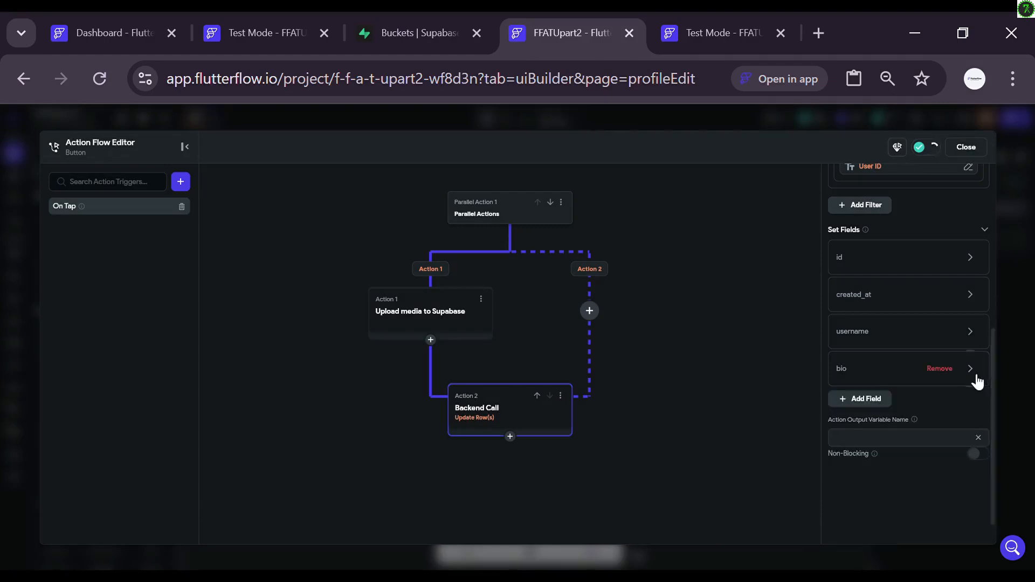
# Step: Add avatar_url to the update as a Conditional Value whose IF uses a Single Condition
pyautogui.click(866, 401)
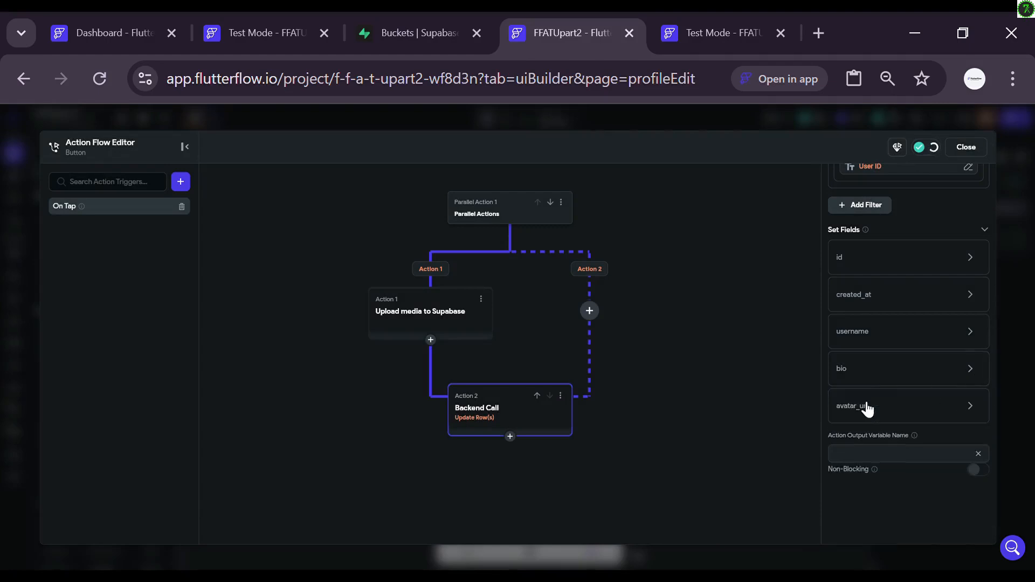
pyautogui.click(970, 413)
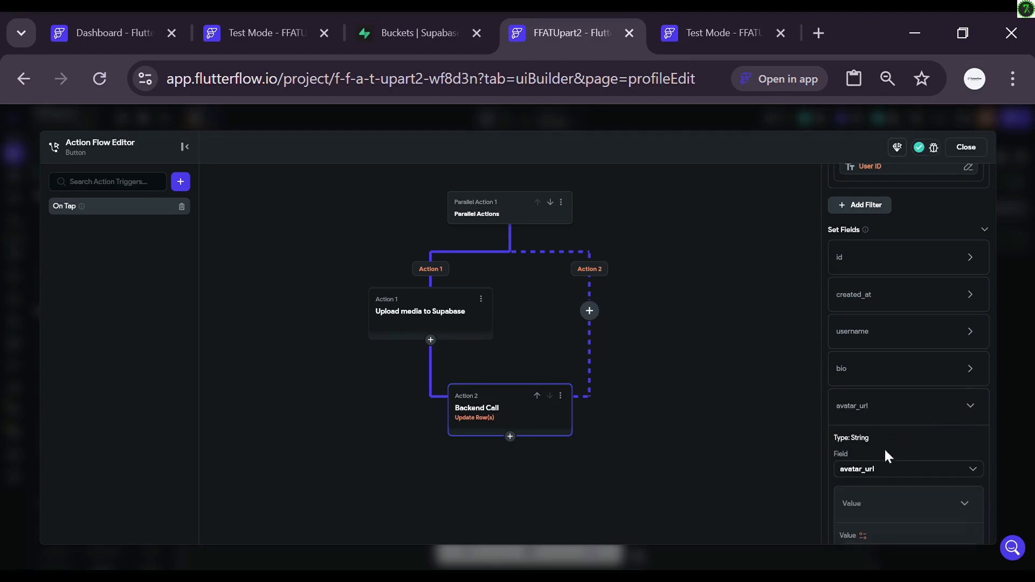
pyautogui.scroll(-2, 897, 474)
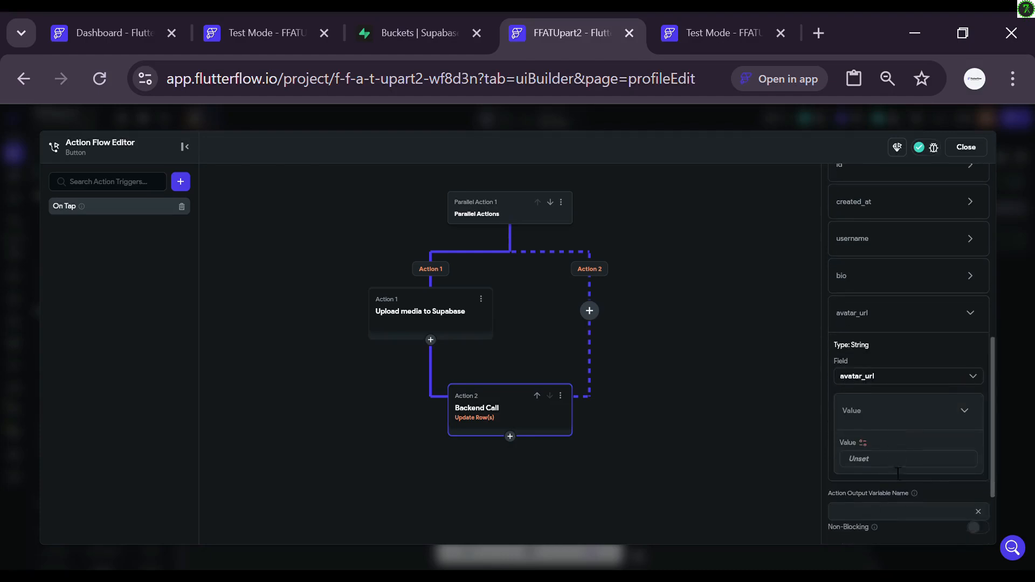
pyautogui.click(862, 441)
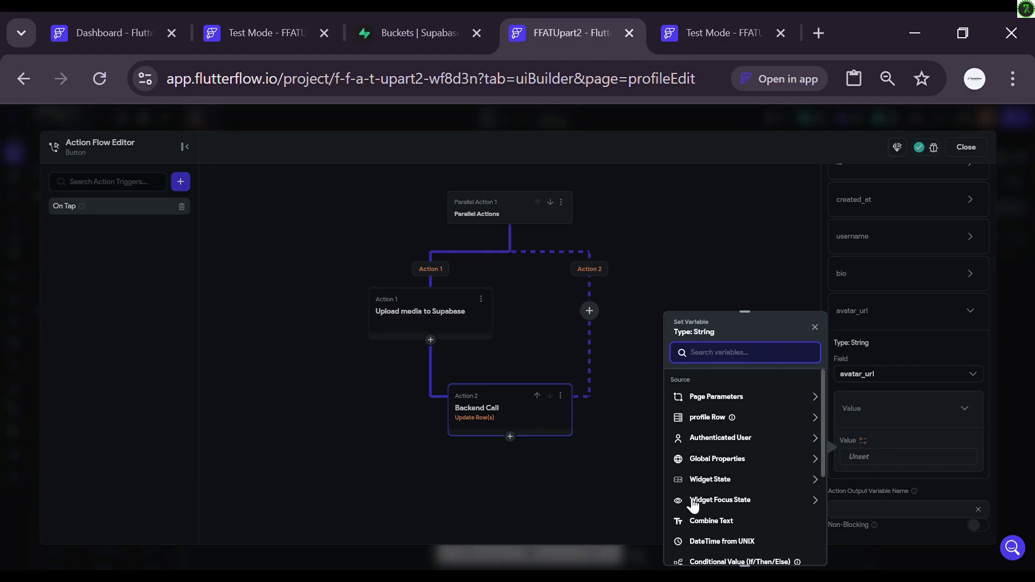
pyautogui.scroll(-1, 694, 505)
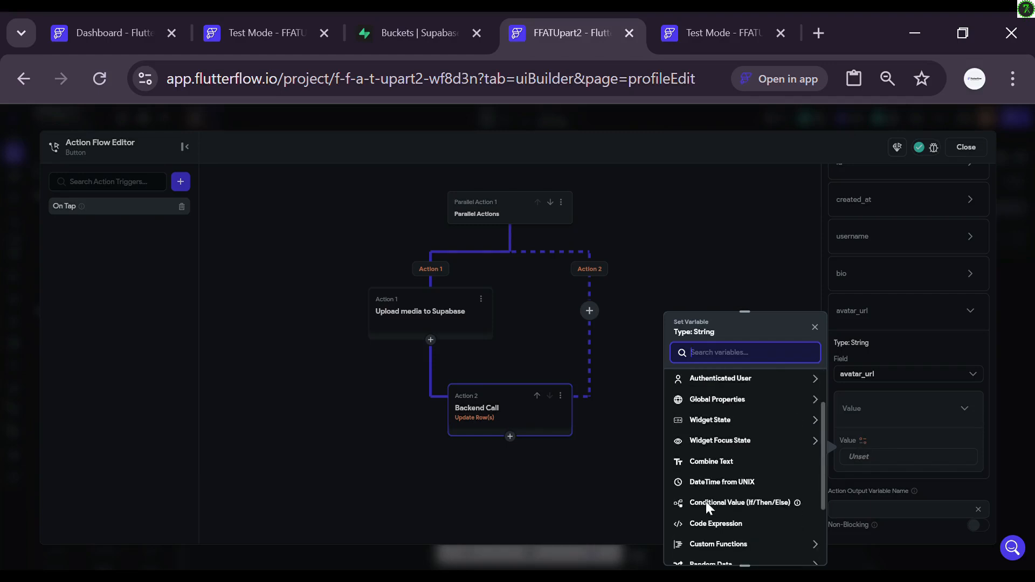
pyautogui.click(710, 504)
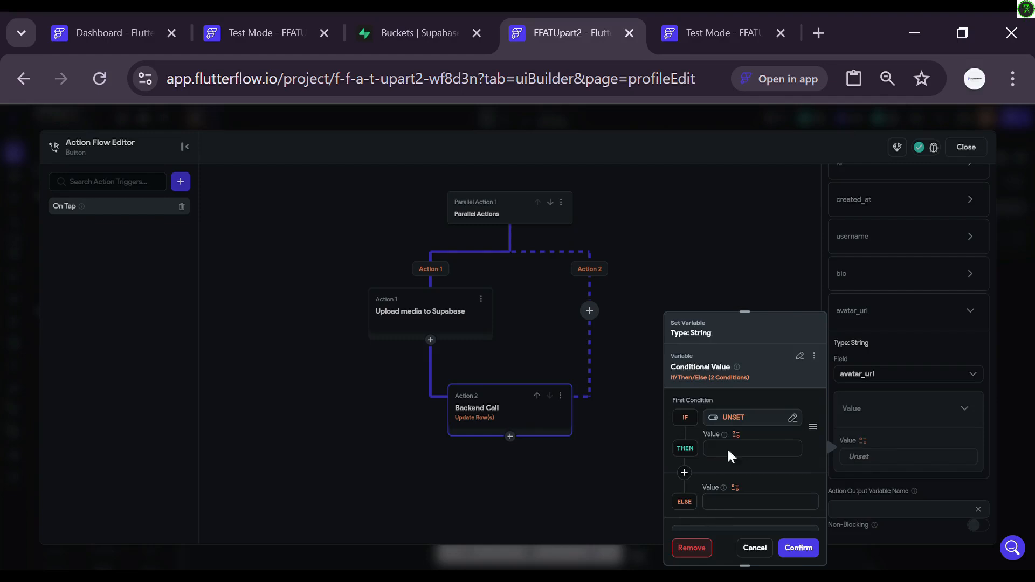
pyautogui.click(730, 418)
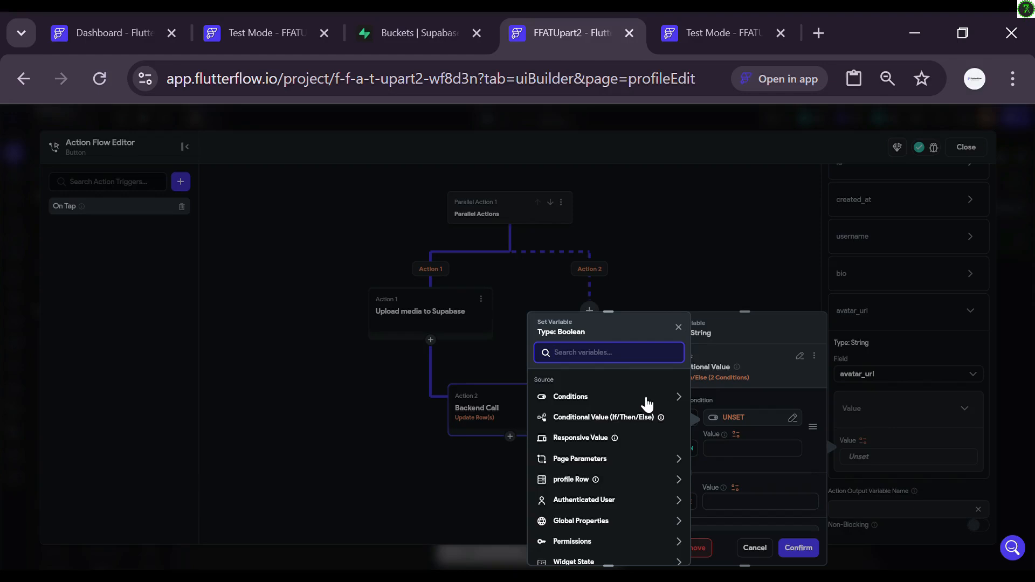
pyautogui.click(646, 404)
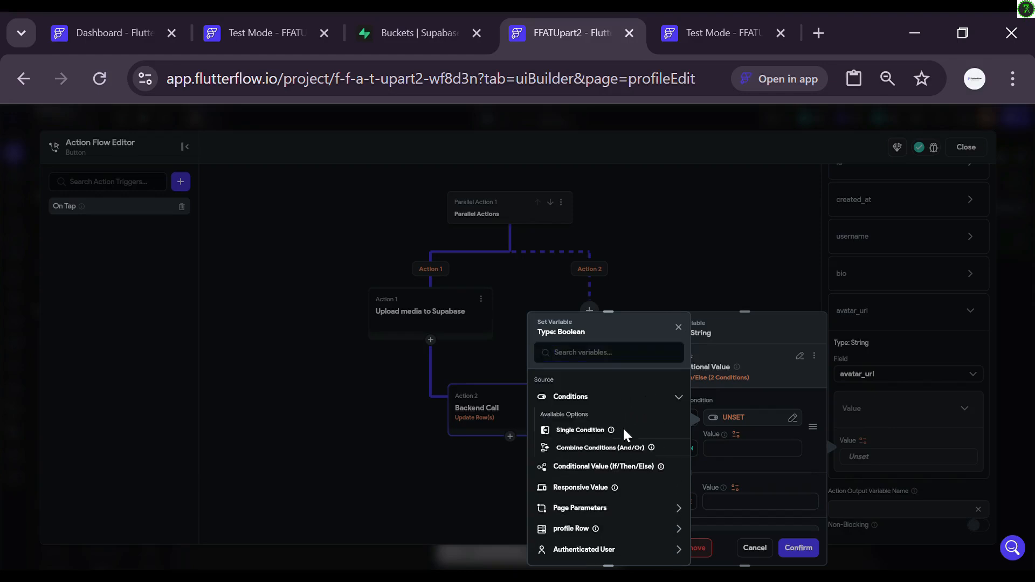
pyautogui.click(624, 429)
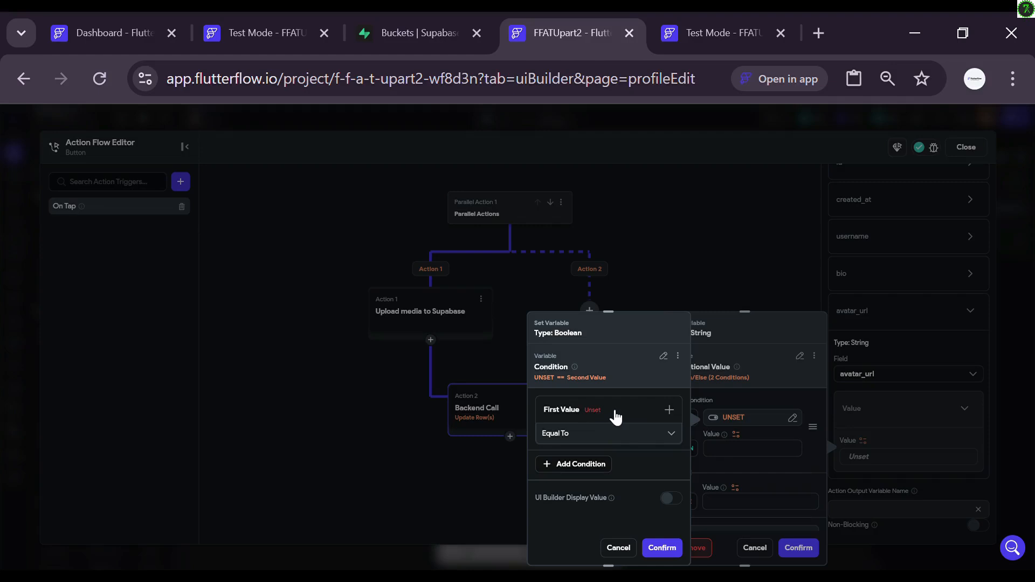
# Step: Build the condition Widget State Uploaded File URL 2 Not Equal To profile Row avatar_url, and confirm
pyautogui.click(615, 418)
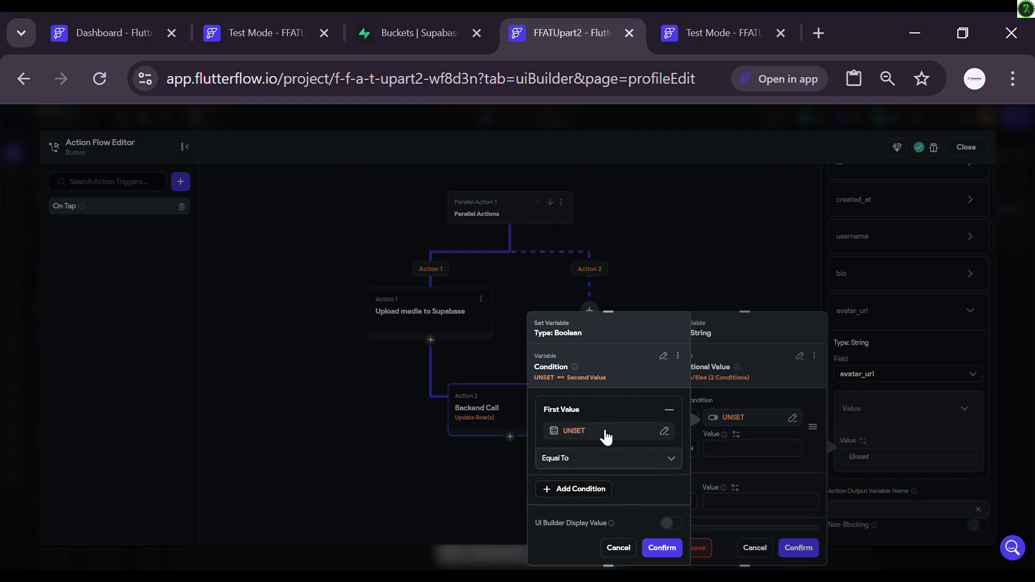
pyautogui.click(604, 432)
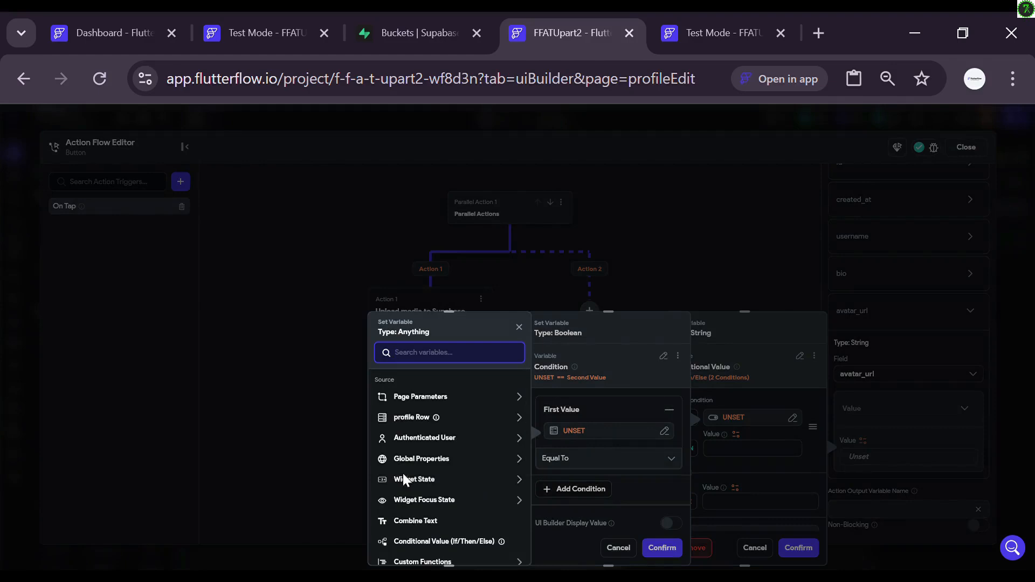
pyautogui.click(419, 484)
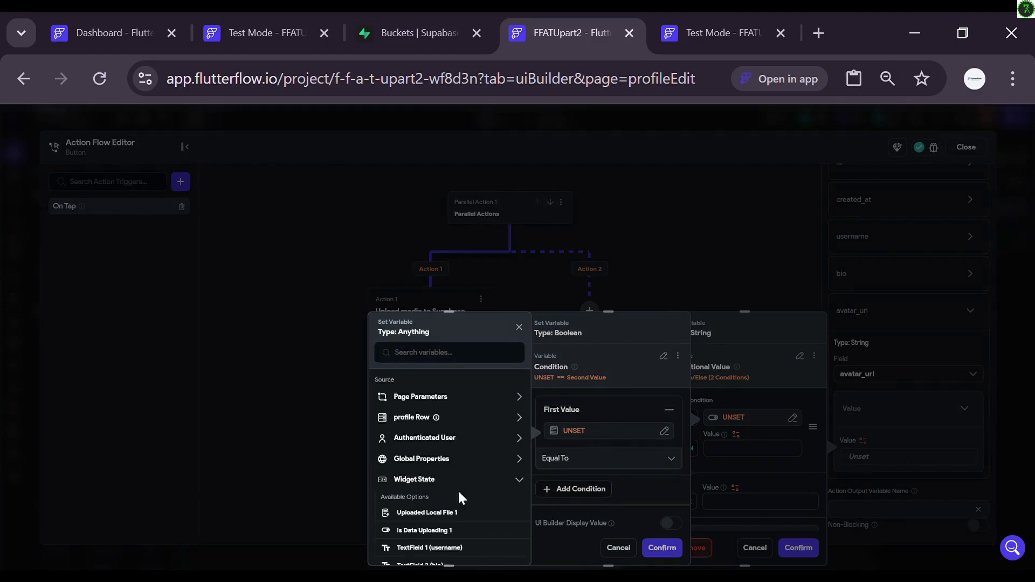
pyautogui.scroll(-2, 458, 492)
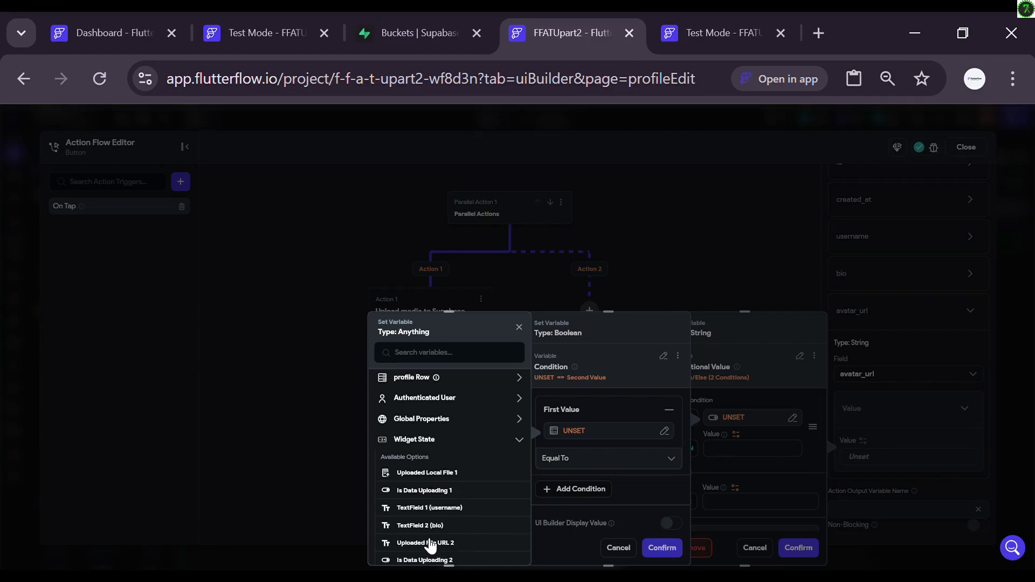
pyautogui.click(430, 543)
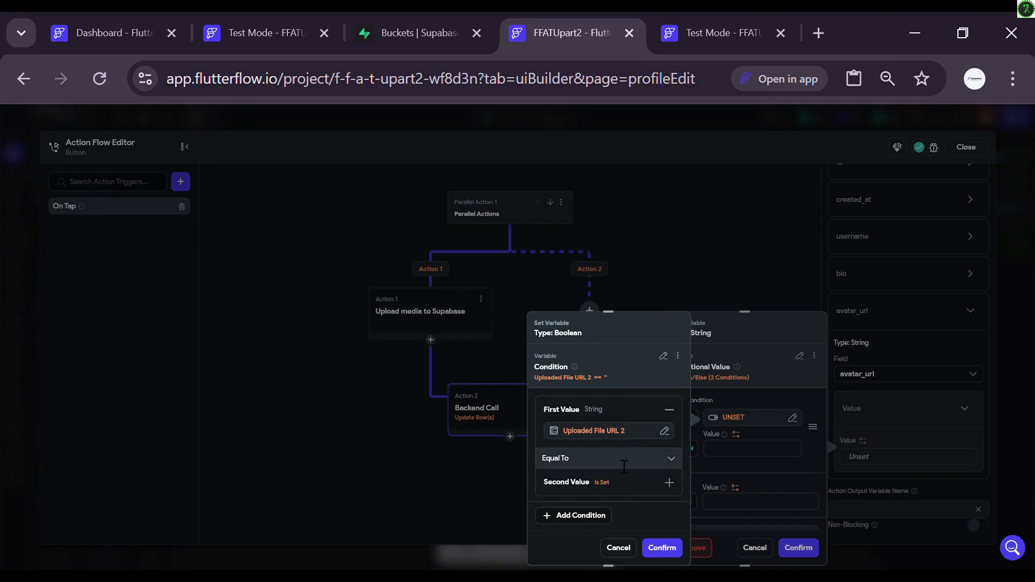
pyautogui.click(624, 467)
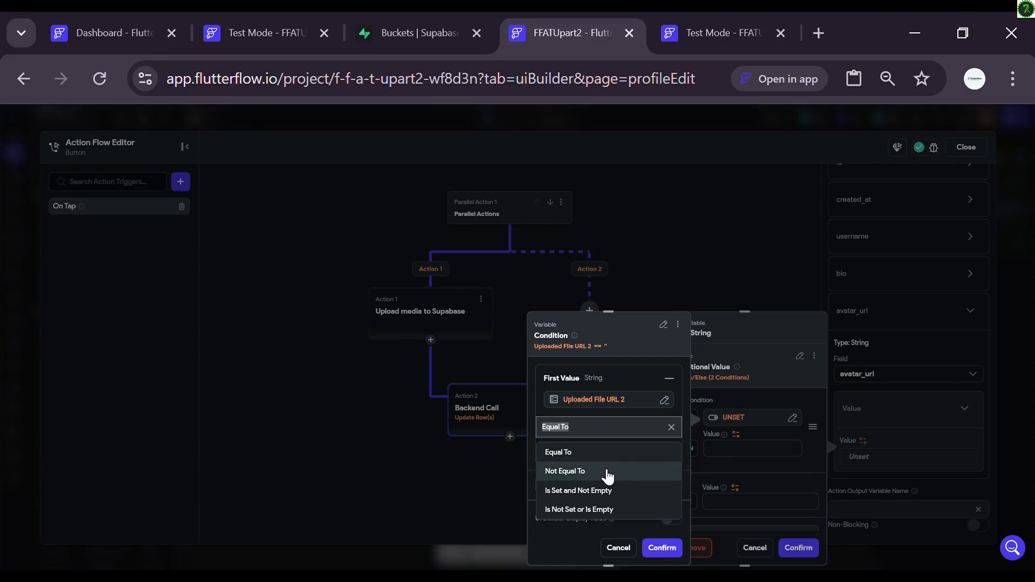
pyautogui.click(606, 473)
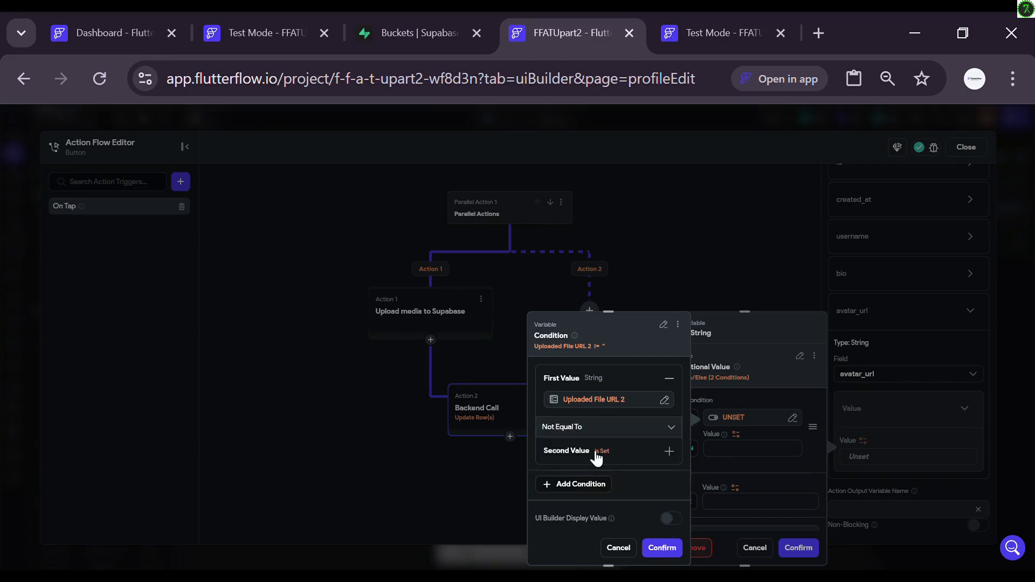
pyautogui.click(607, 456)
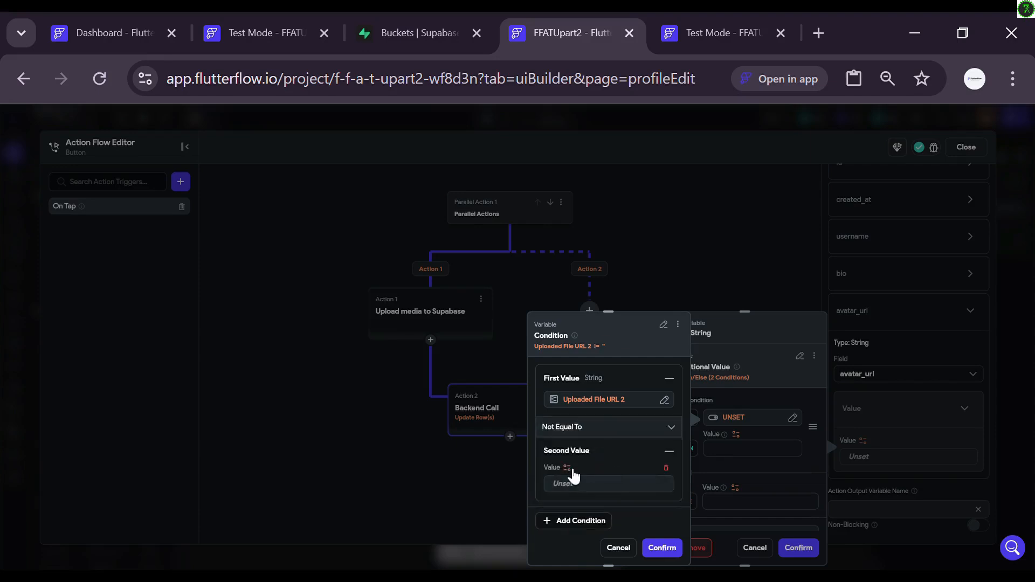
pyautogui.click(569, 475)
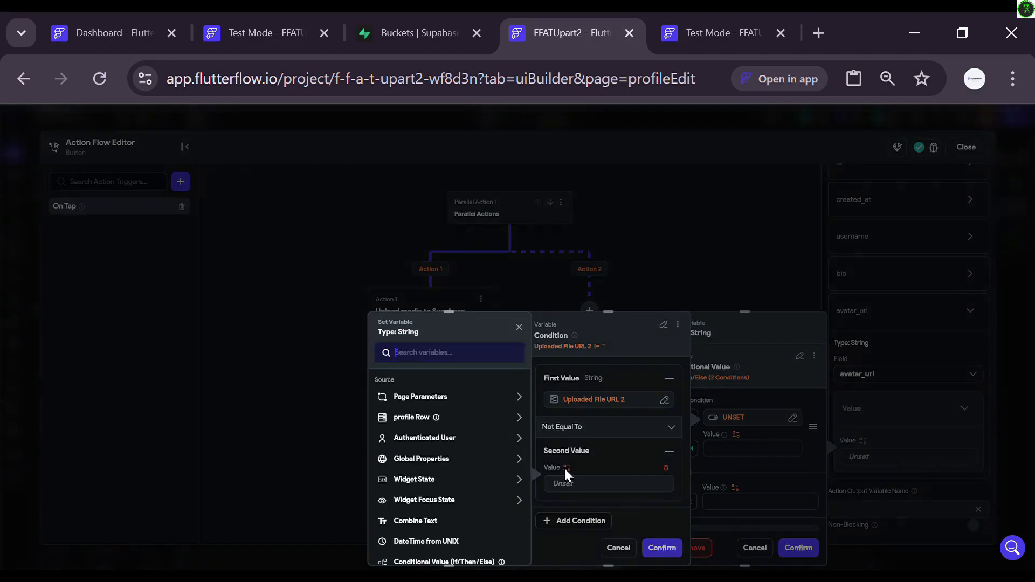
pyautogui.click(453, 423)
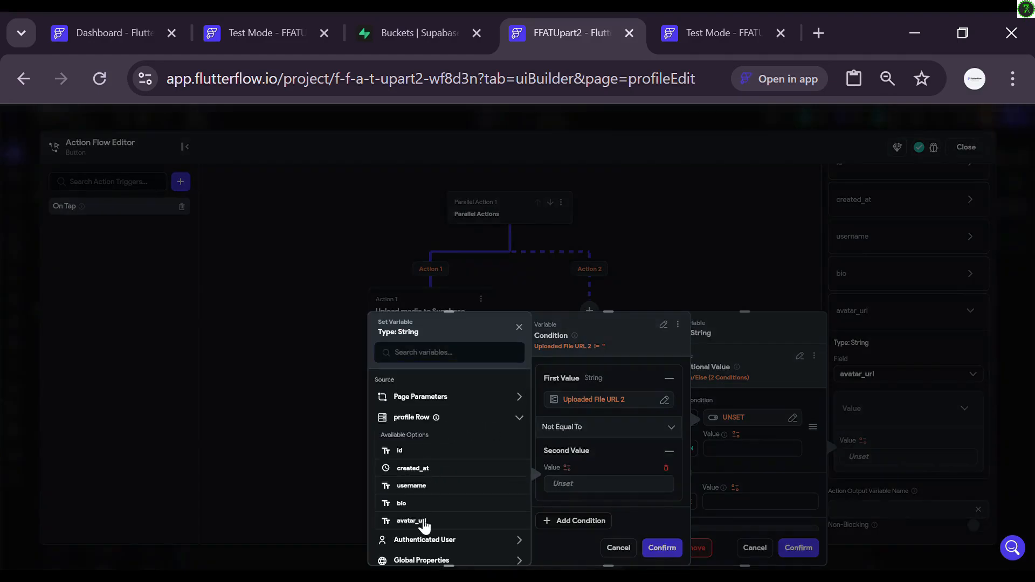
pyautogui.click(423, 521)
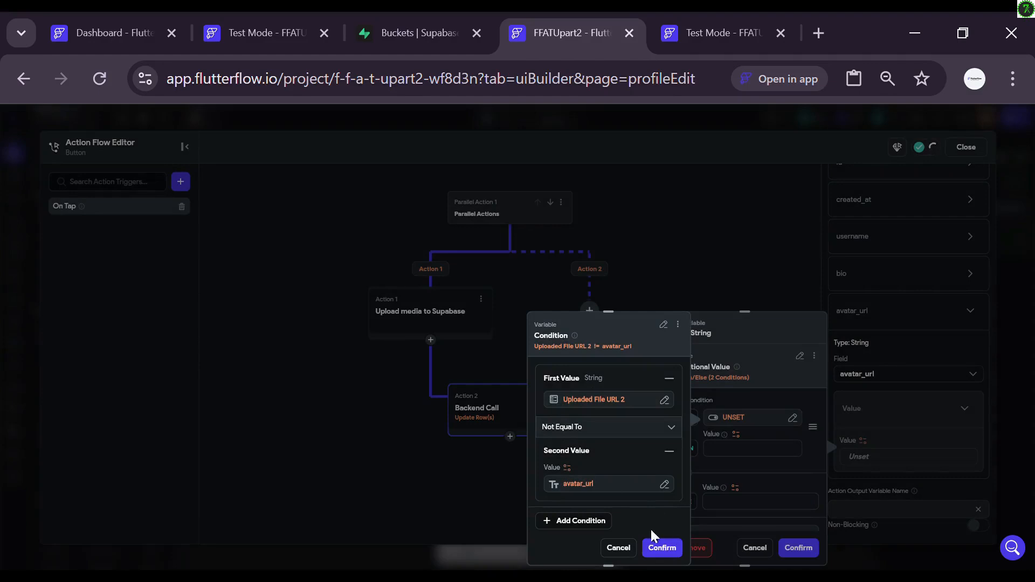
pyautogui.click(661, 547)
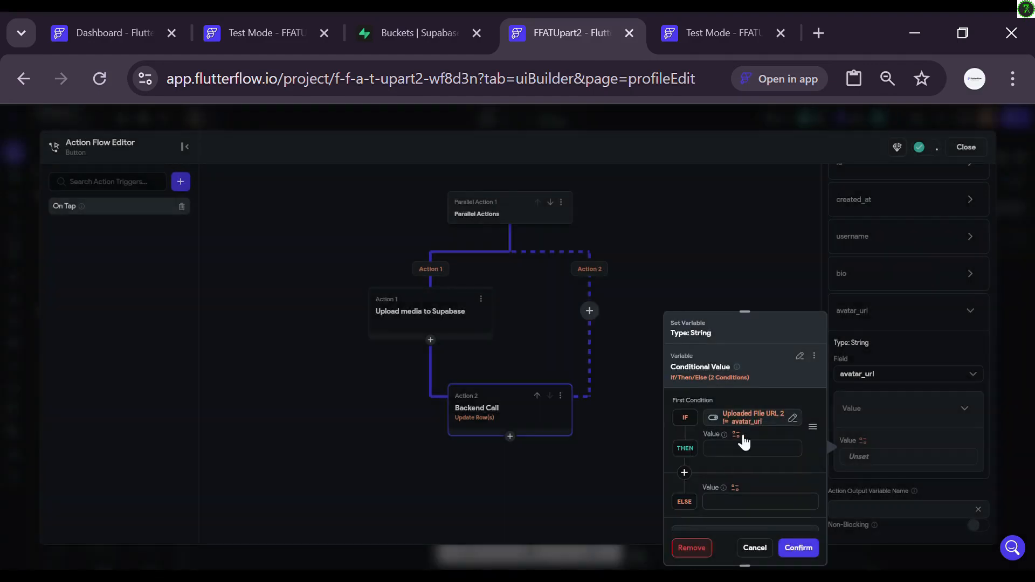
# Step: Use Uploaded File URL 2 for THEN and the profile row's avatar_url for ELSE, then confirm
pyautogui.click(703, 450)
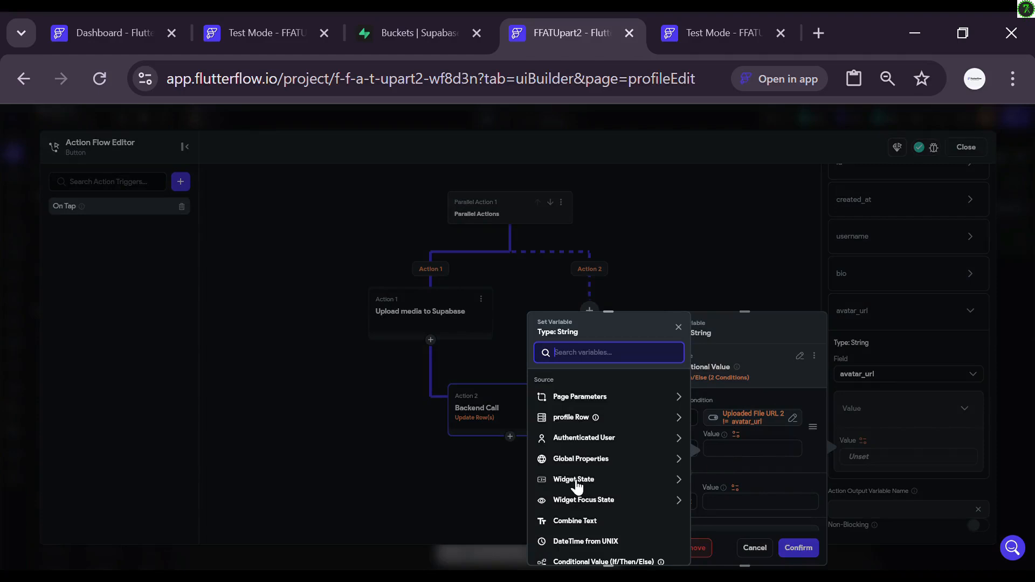
pyautogui.click(574, 480)
pyautogui.scroll(-2, 598, 515)
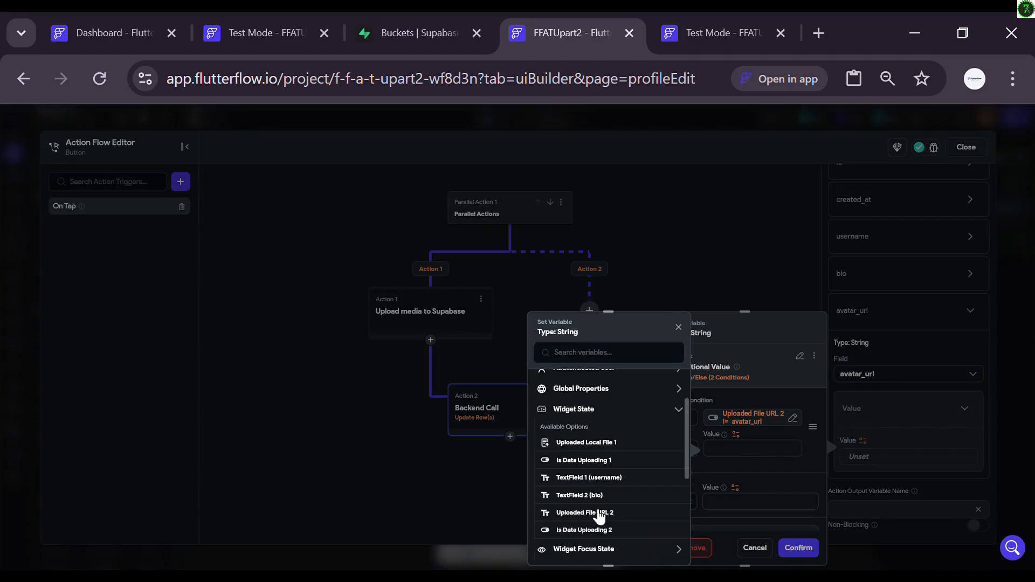
pyautogui.click(571, 511)
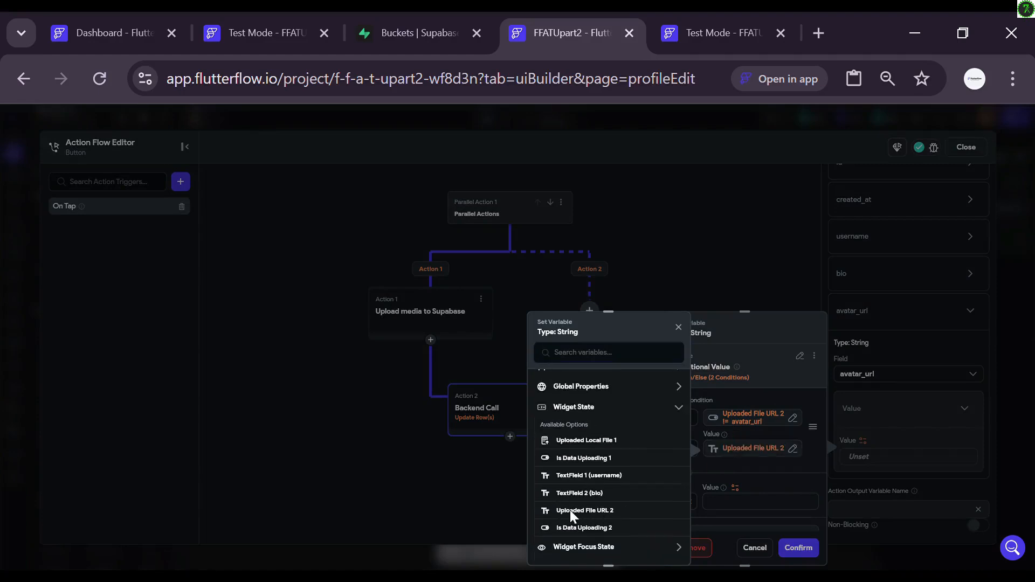
pyautogui.click(735, 488)
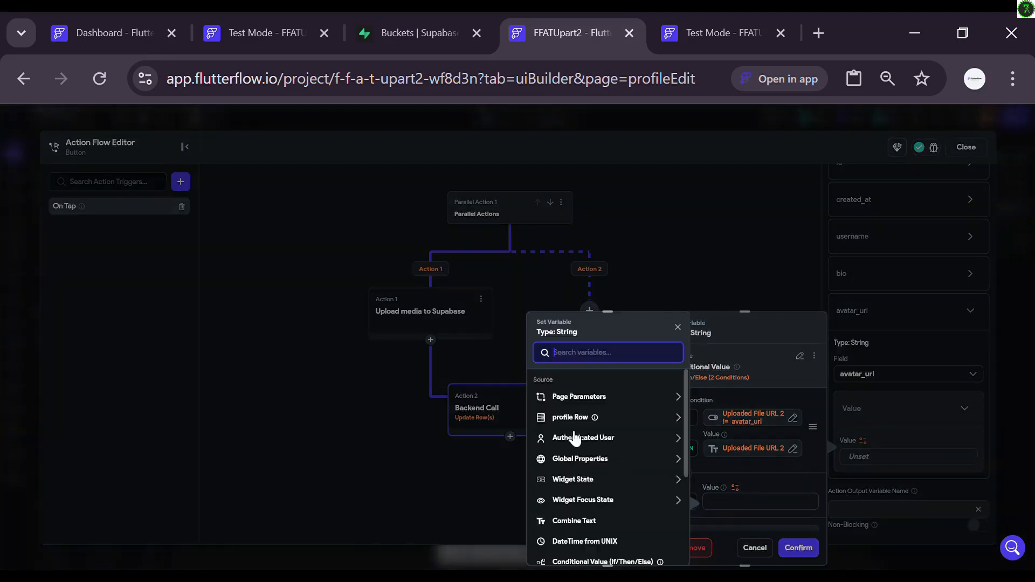
pyautogui.click(561, 424)
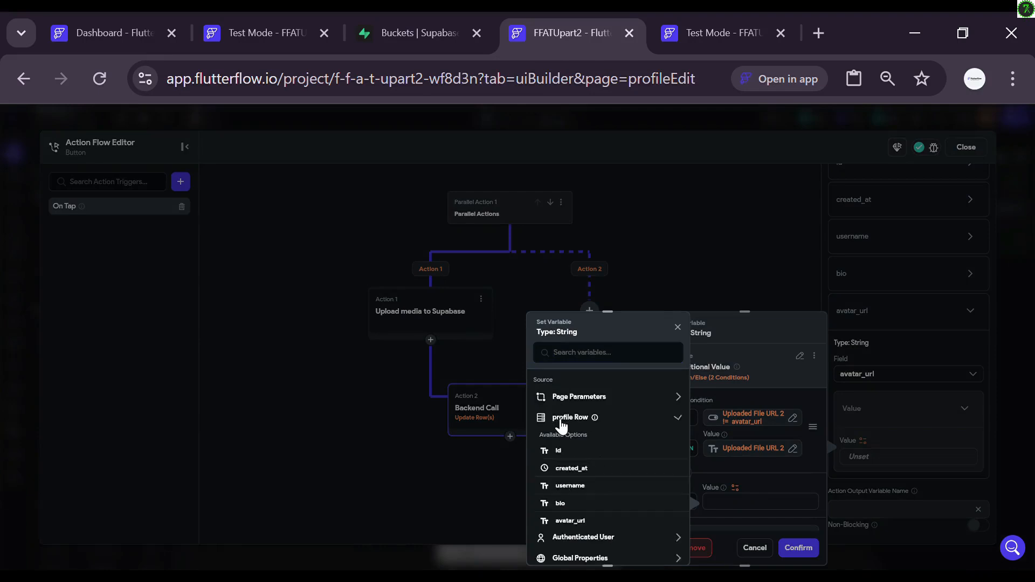
pyautogui.click(566, 521)
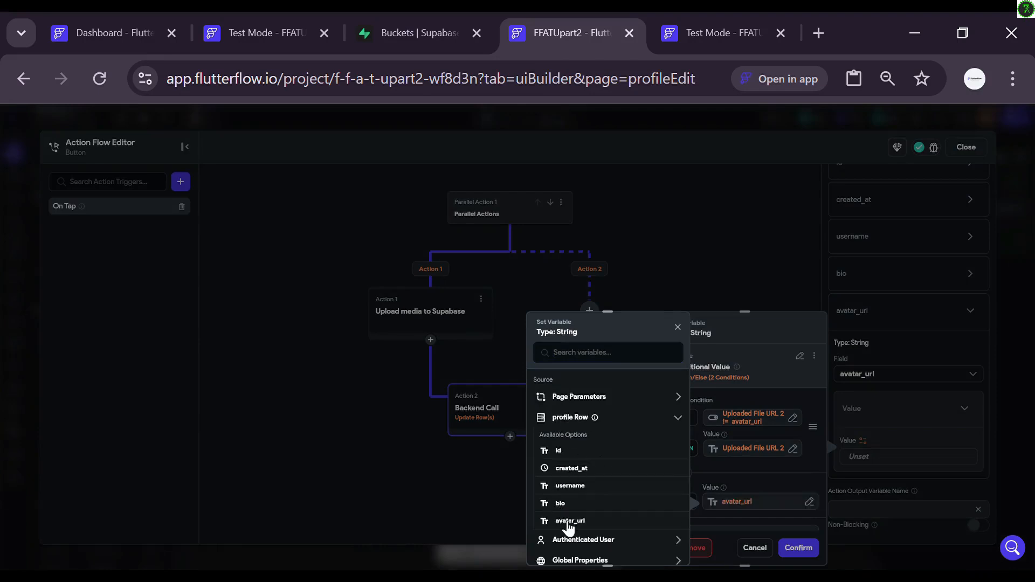
pyautogui.click(804, 549)
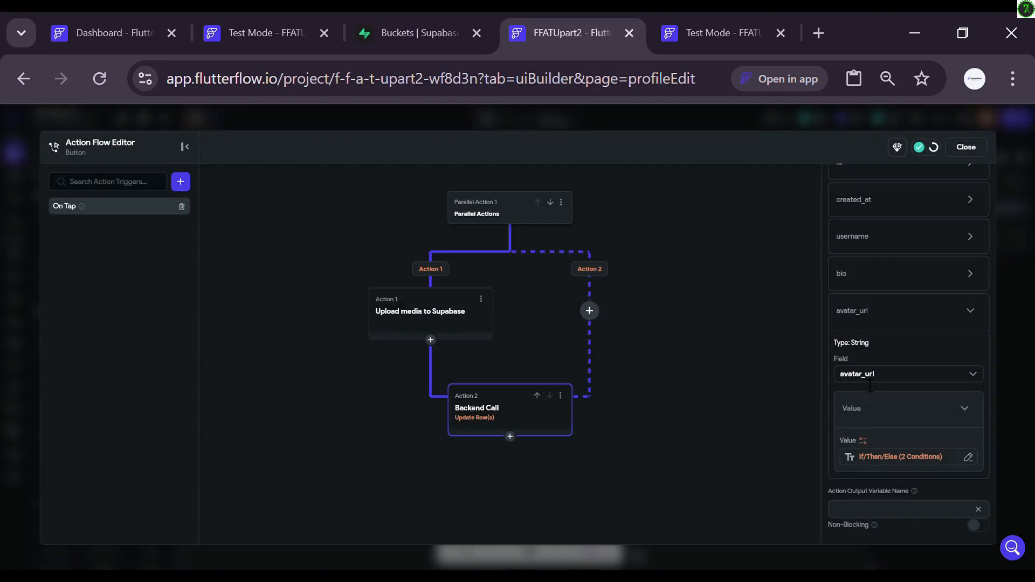
pyautogui.scroll(2, 860, 377)
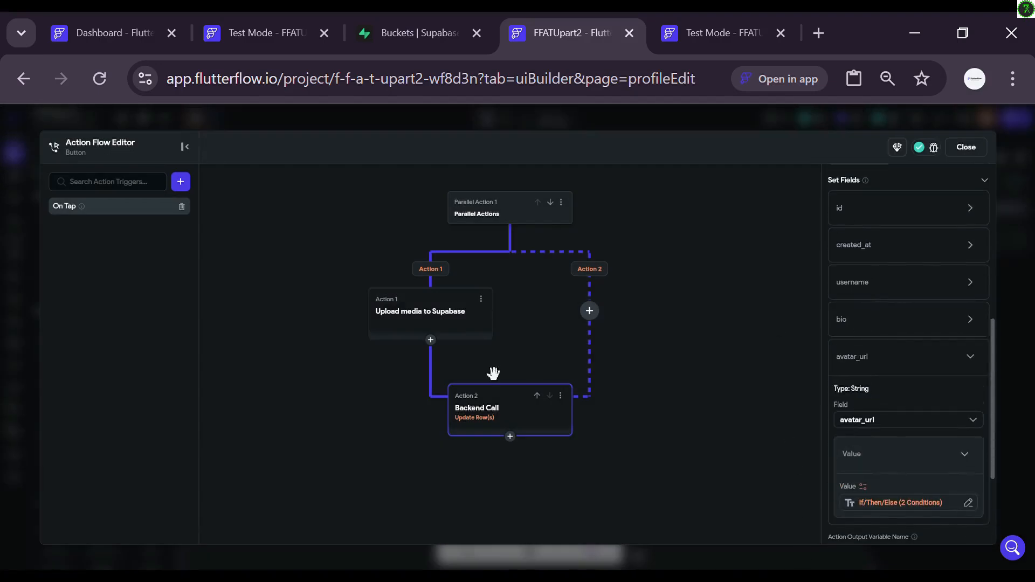
# Step: Append a Navigate To HomePage action after the Backend Call and close the Action Flow Editor
pyautogui.click(511, 436)
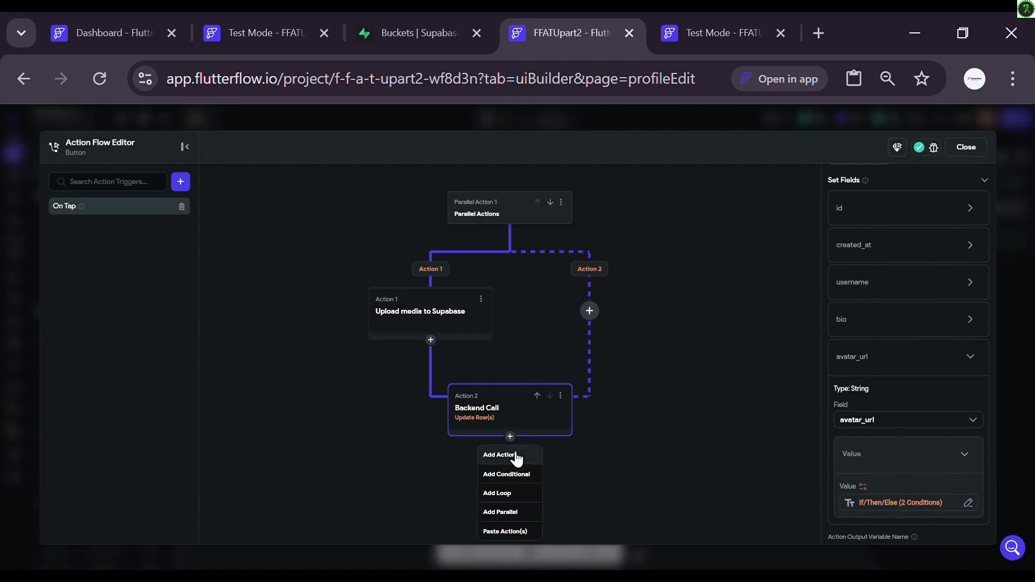
pyautogui.click(499, 455)
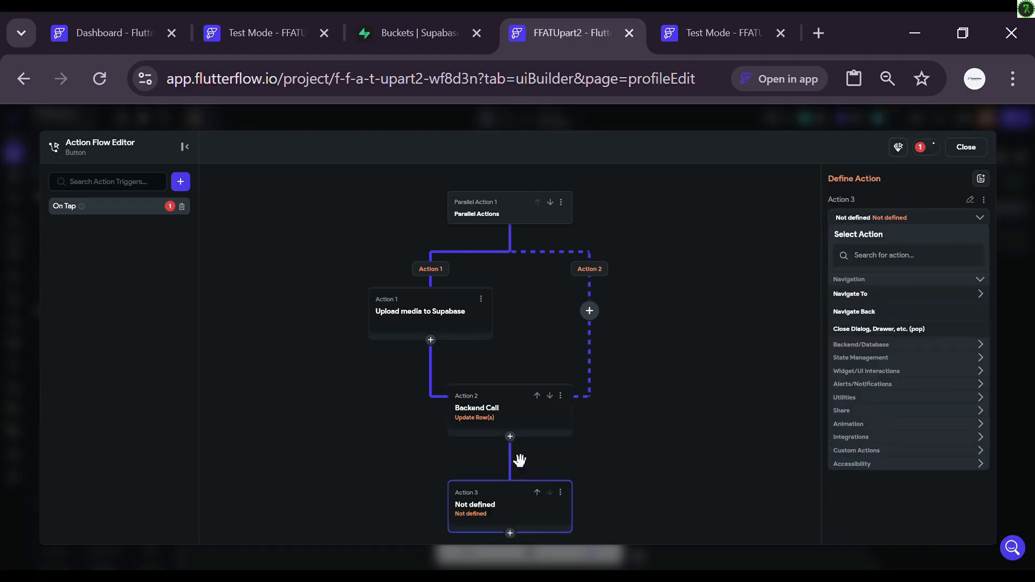
pyautogui.click(881, 298)
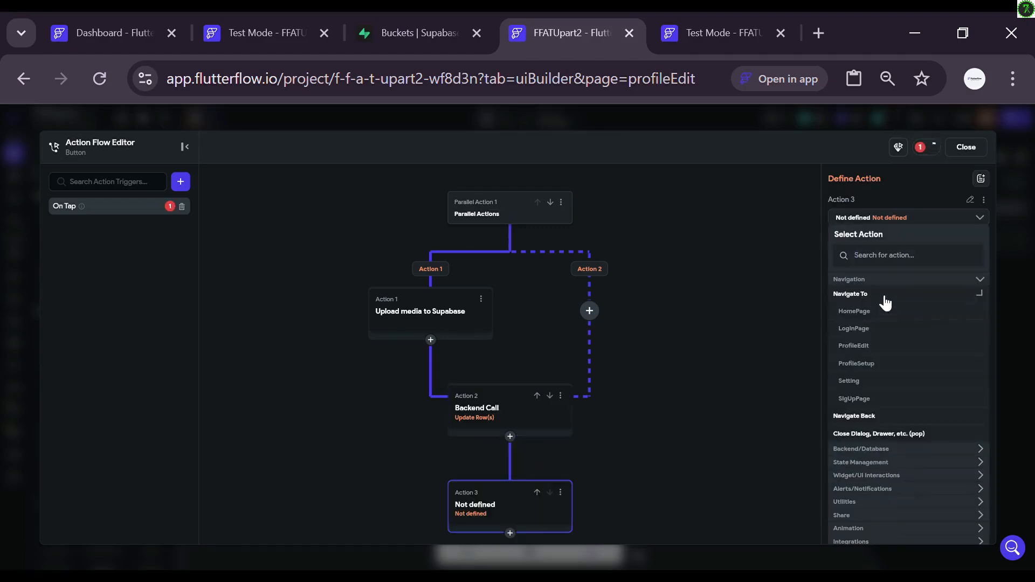
pyautogui.click(853, 311)
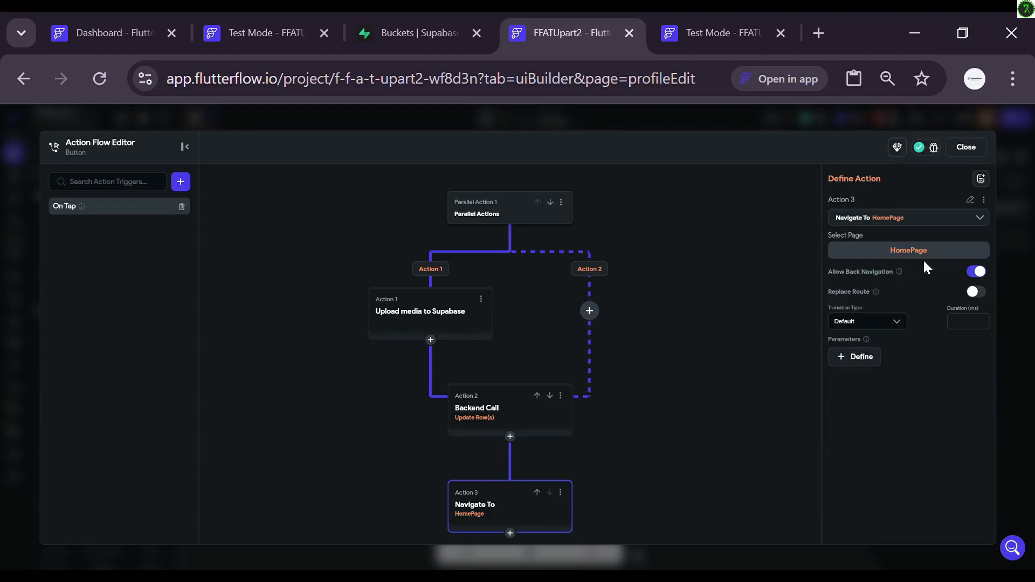
pyautogui.click(966, 148)
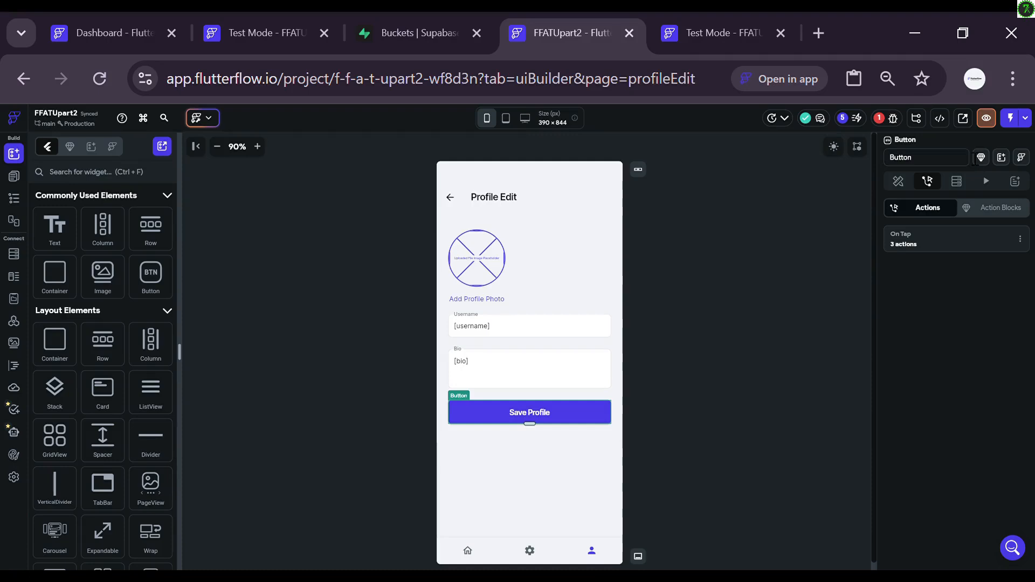
# Step: Give the back arrow IconButton an On Tap action: Navigate To HomePage
pyautogui.click(452, 199)
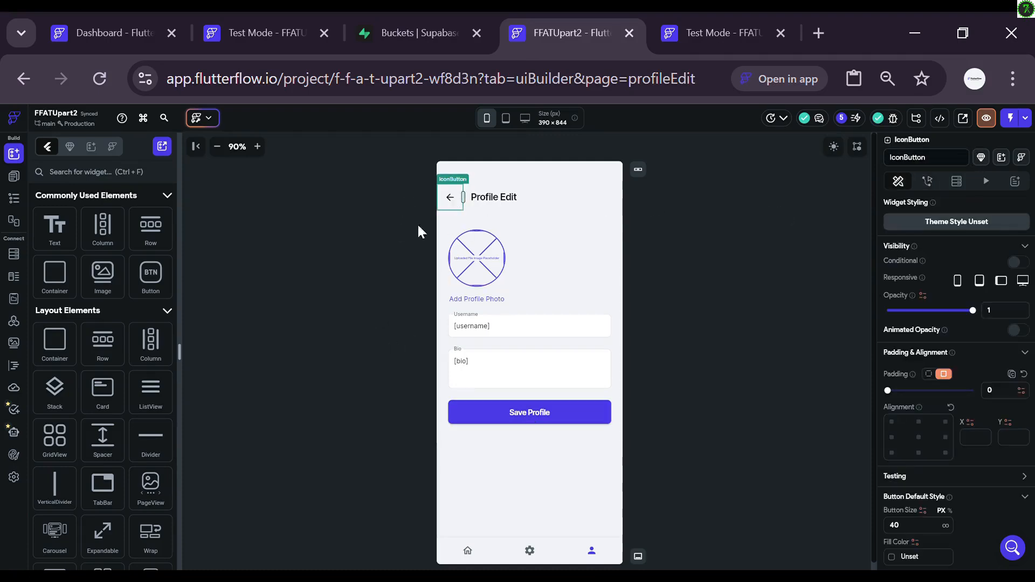
pyautogui.click(929, 182)
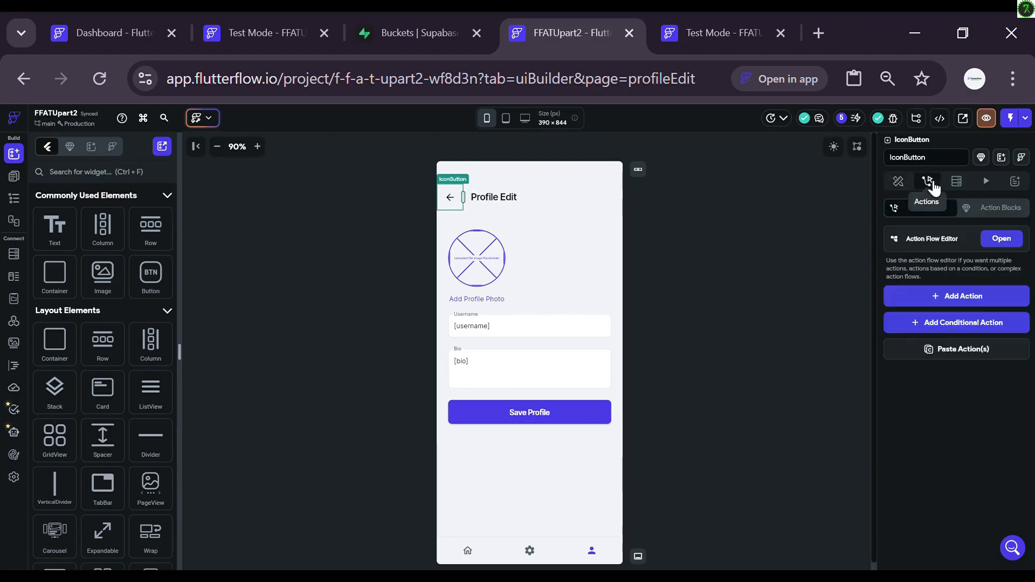
pyautogui.click(1003, 239)
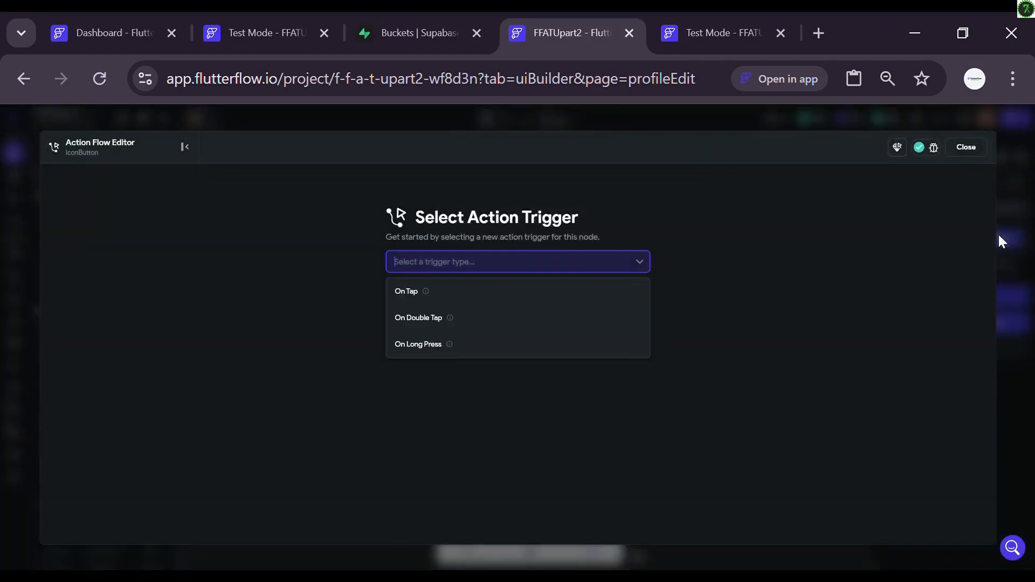
pyautogui.click(517, 302)
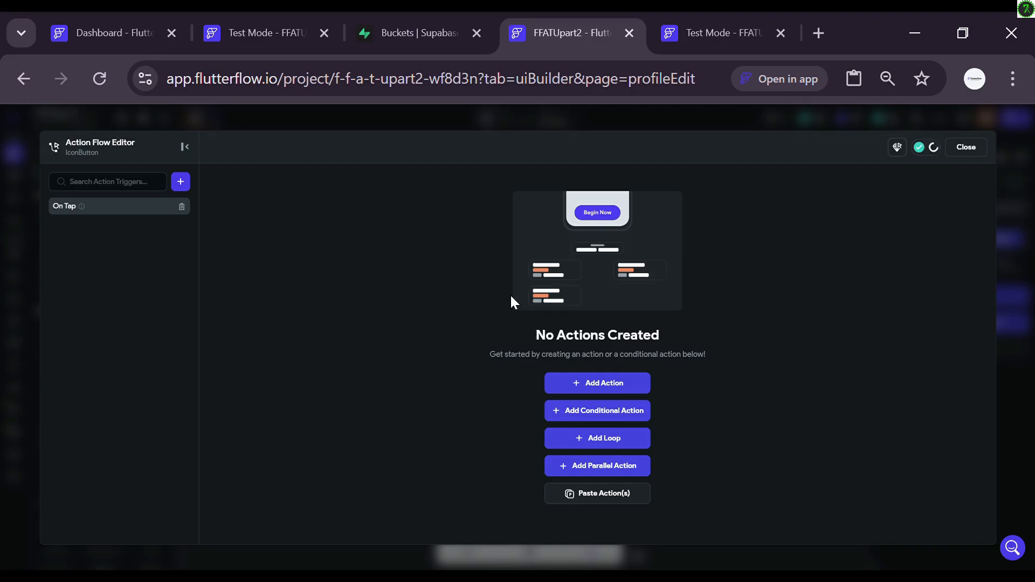
pyautogui.click(617, 382)
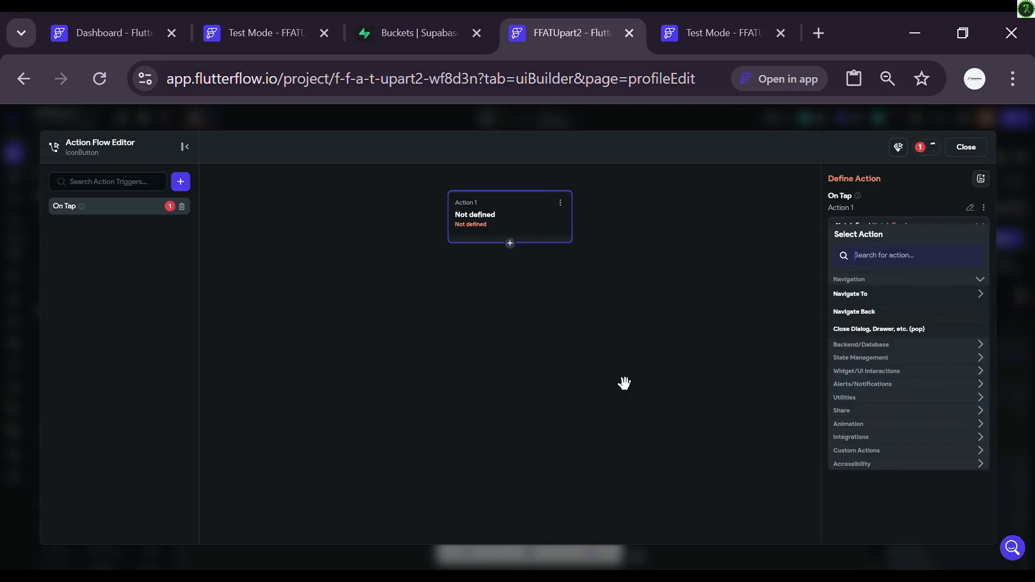
pyautogui.click(850, 296)
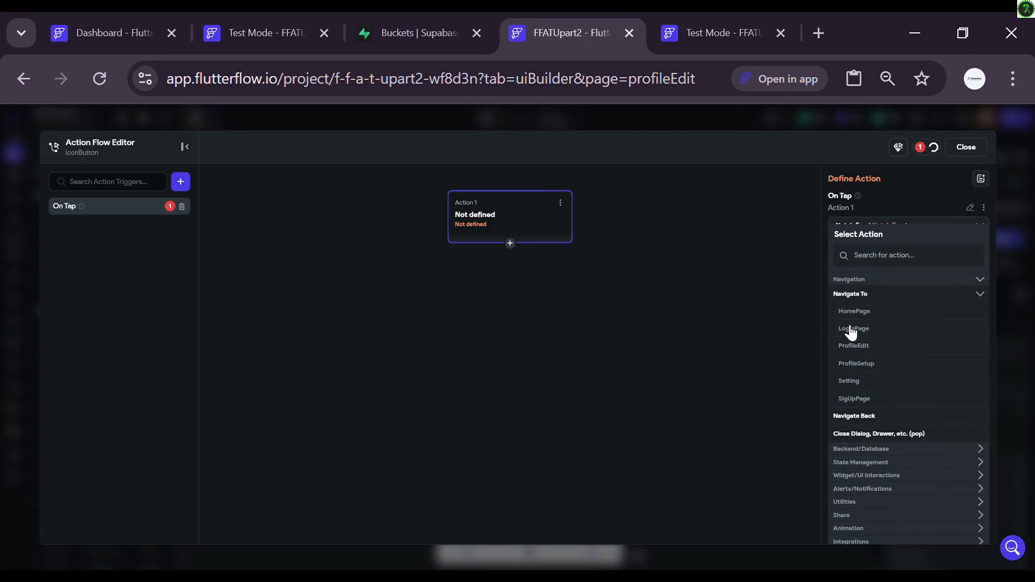
pyautogui.click(856, 313)
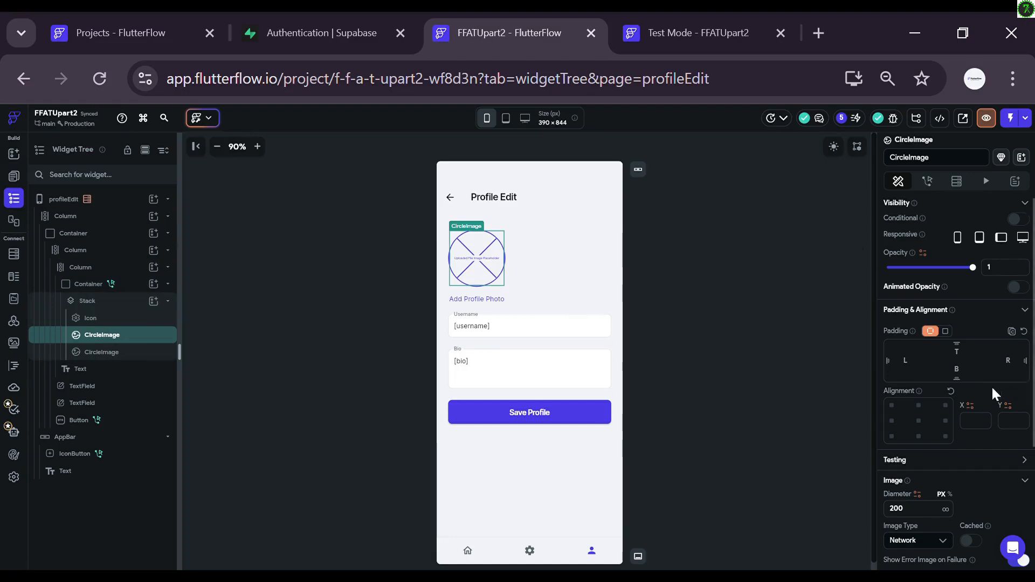
pyautogui.scroll(-3, 991, 386)
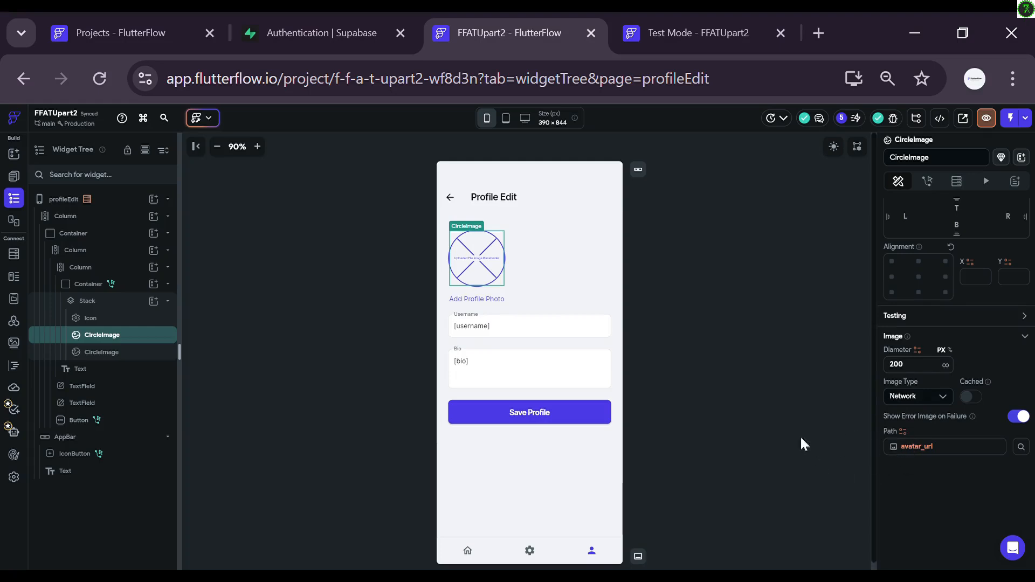
pyautogui.scroll(3, 911, 302)
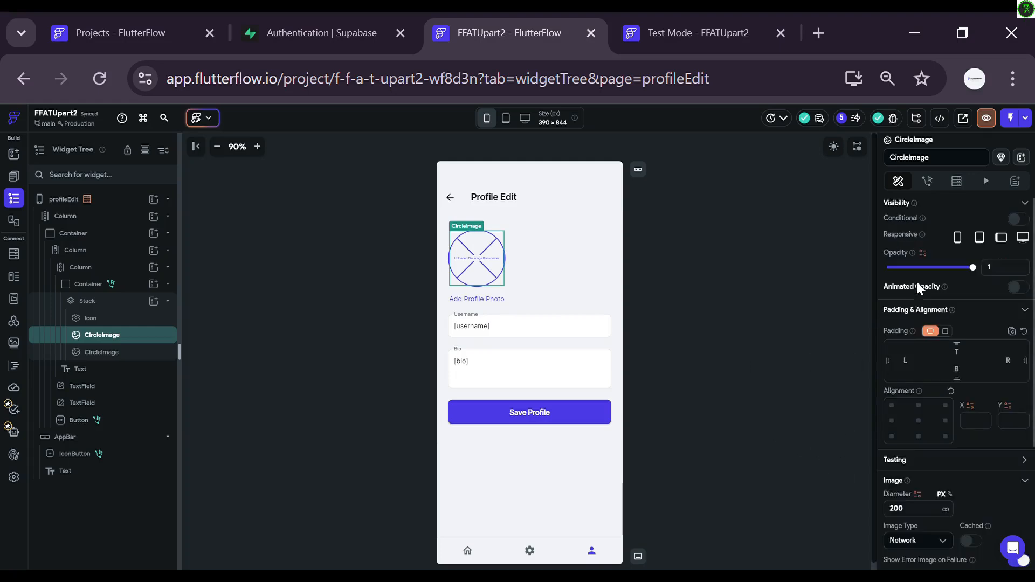
# Step: Enable conditional visibility on the avatar_url CircleImage, comparing Widget State Uploaded Local File 1
pyautogui.click(1018, 220)
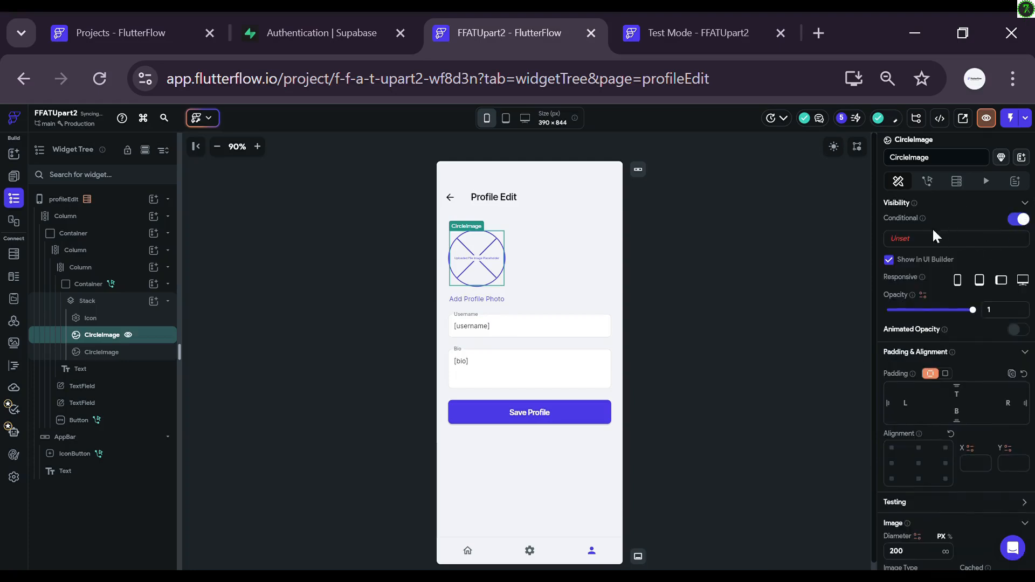
pyautogui.click(901, 236)
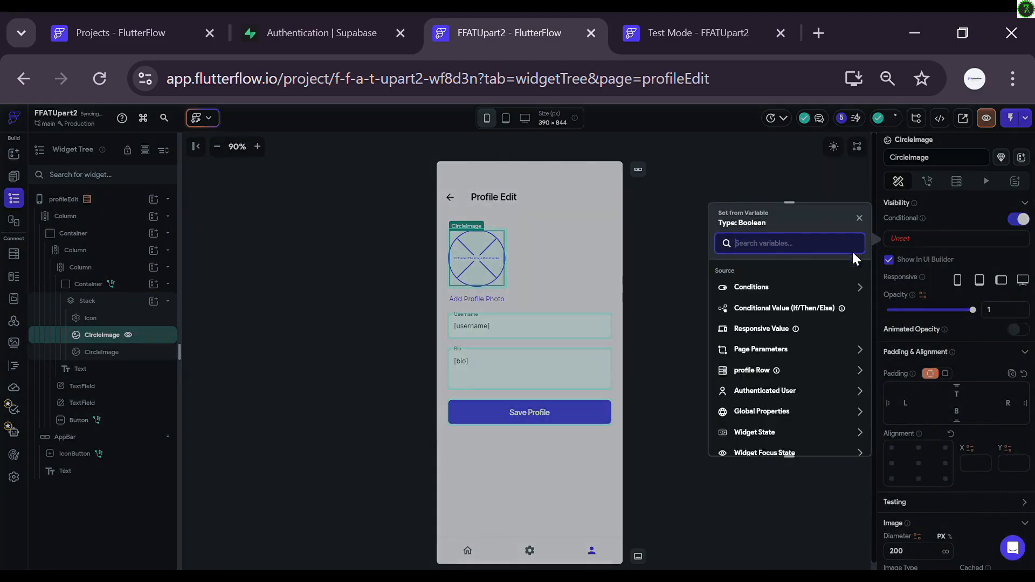
pyautogui.click(807, 294)
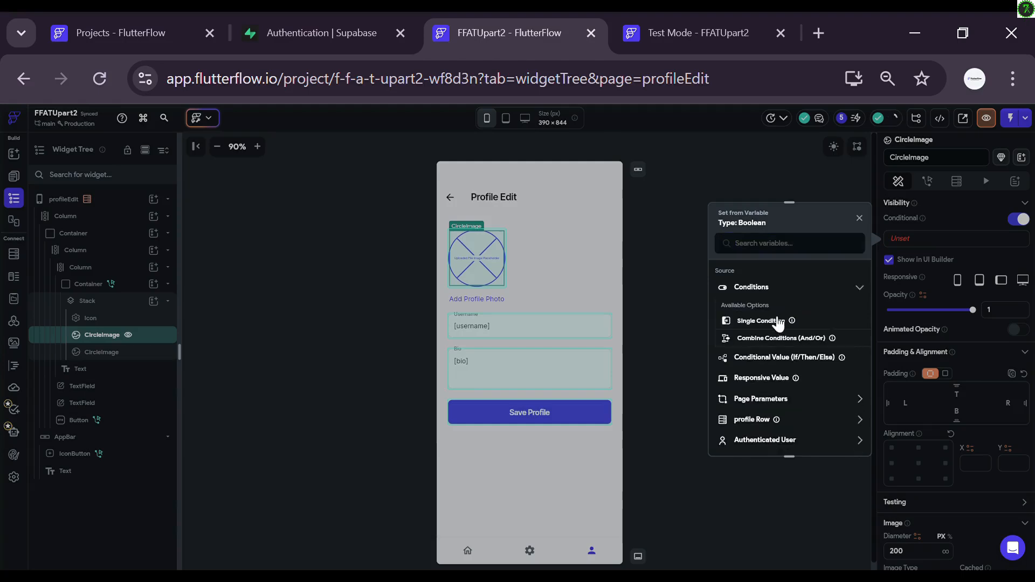
pyautogui.click(782, 324)
pyautogui.click(785, 300)
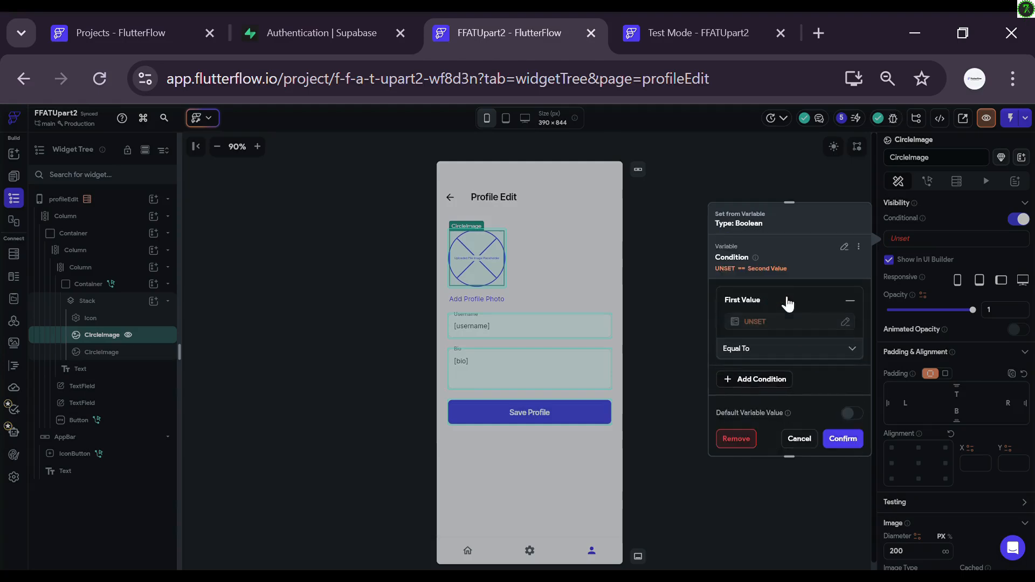
pyautogui.click(783, 324)
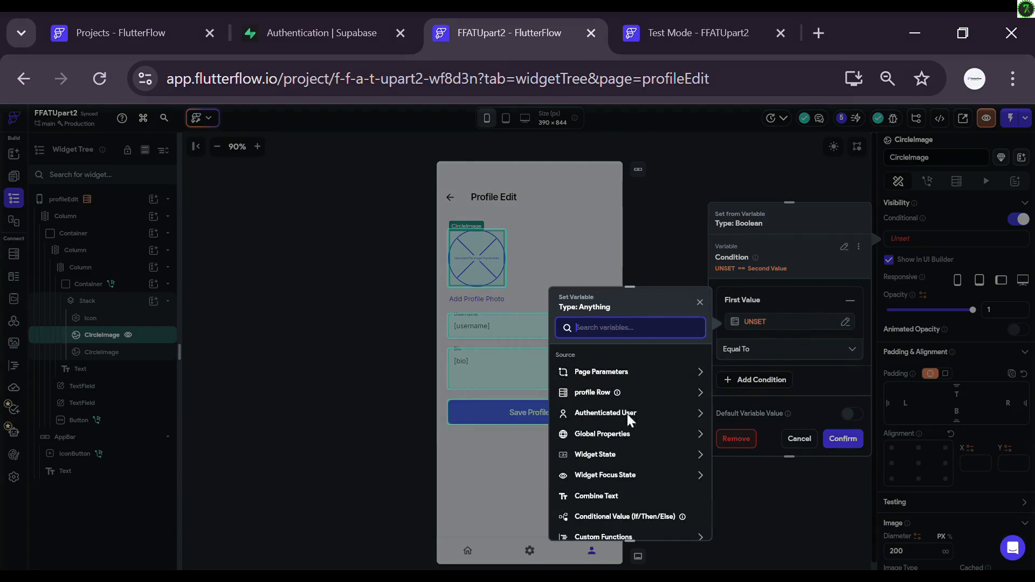
pyautogui.click(616, 457)
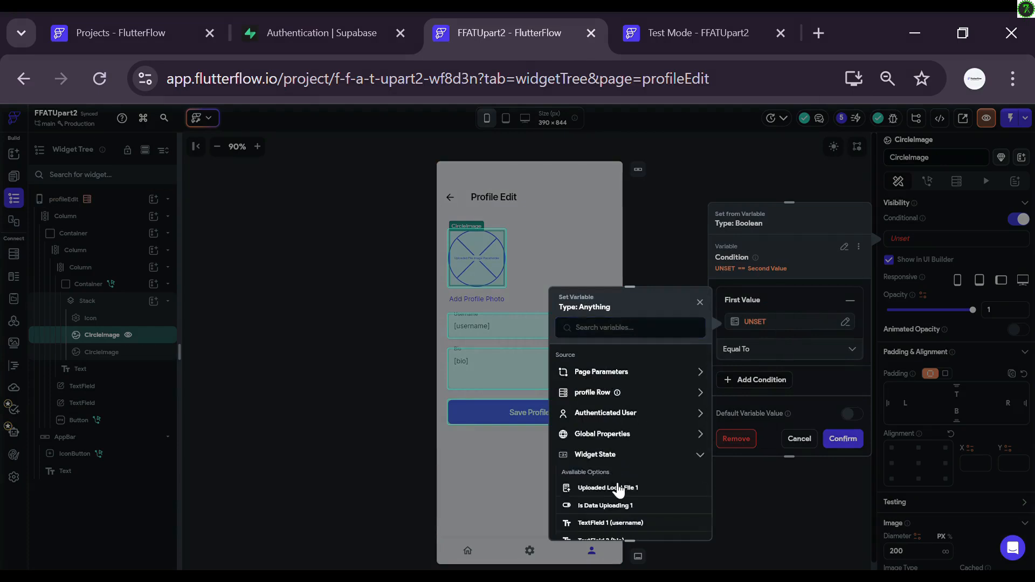
pyautogui.click(621, 488)
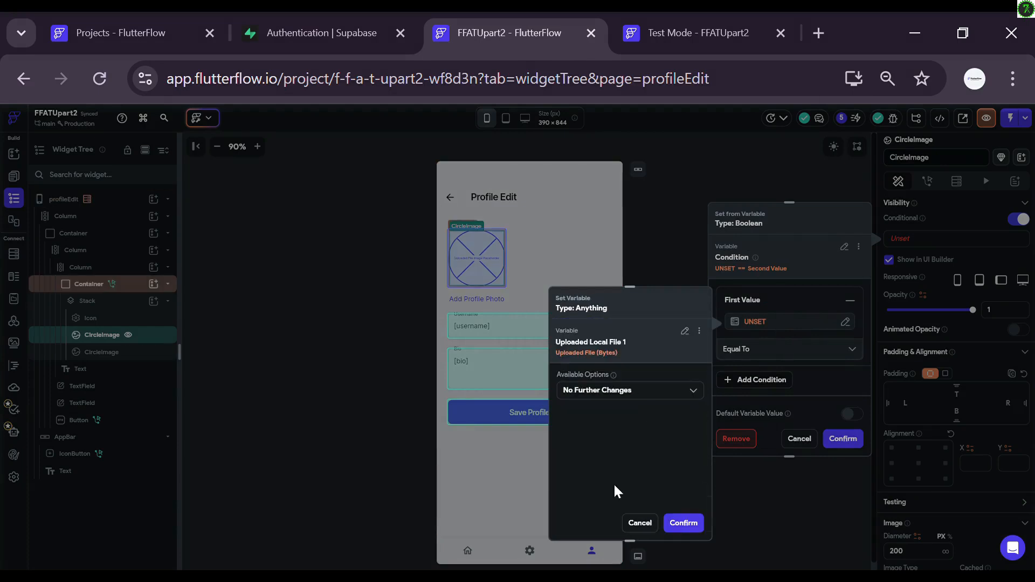
pyautogui.click(694, 524)
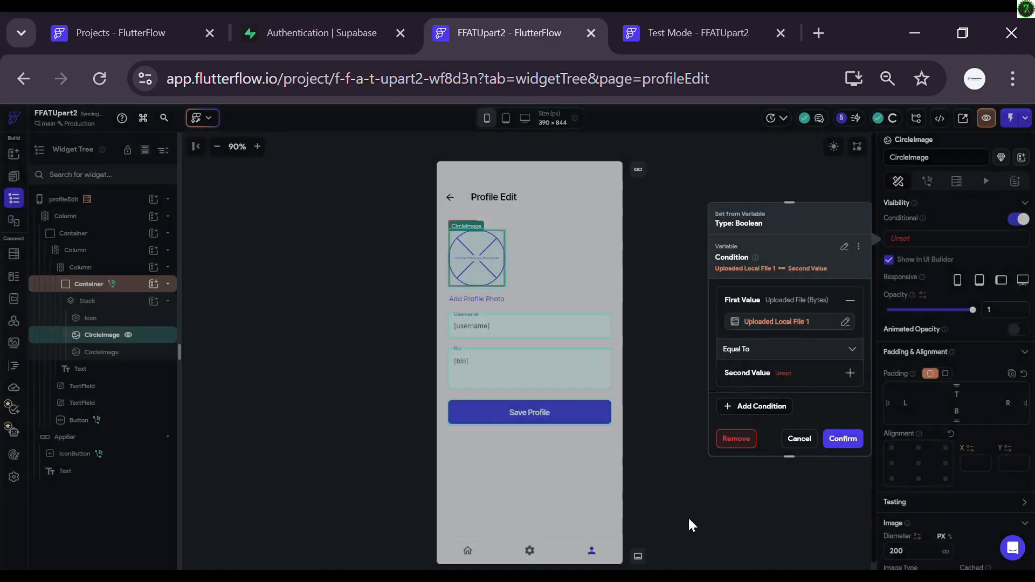
# Step: Set the visibility condition's operator to Is Not Set and confirm it
pyautogui.click(790, 351)
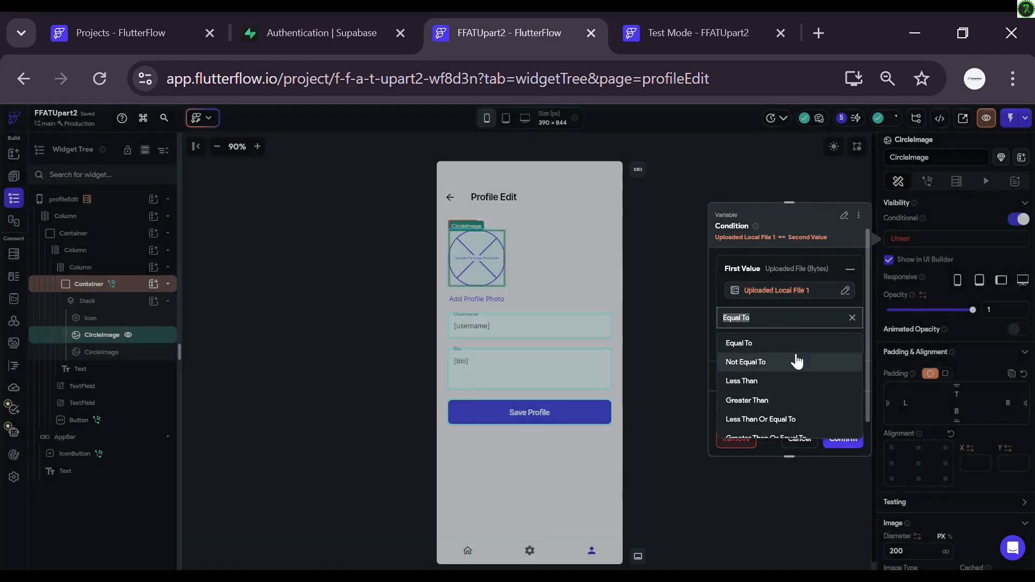
pyautogui.scroll(-2, 791, 372)
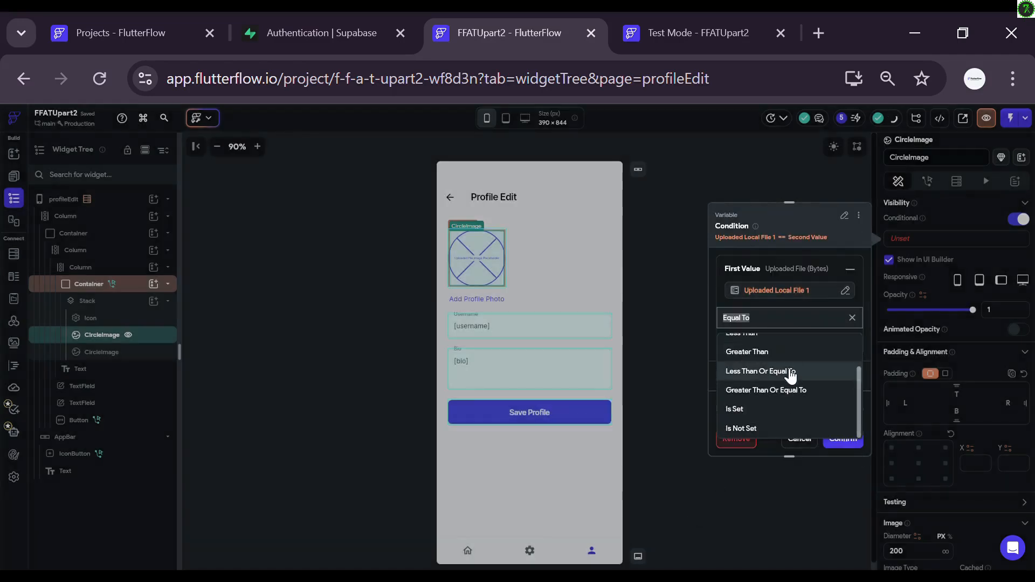
pyautogui.click(779, 427)
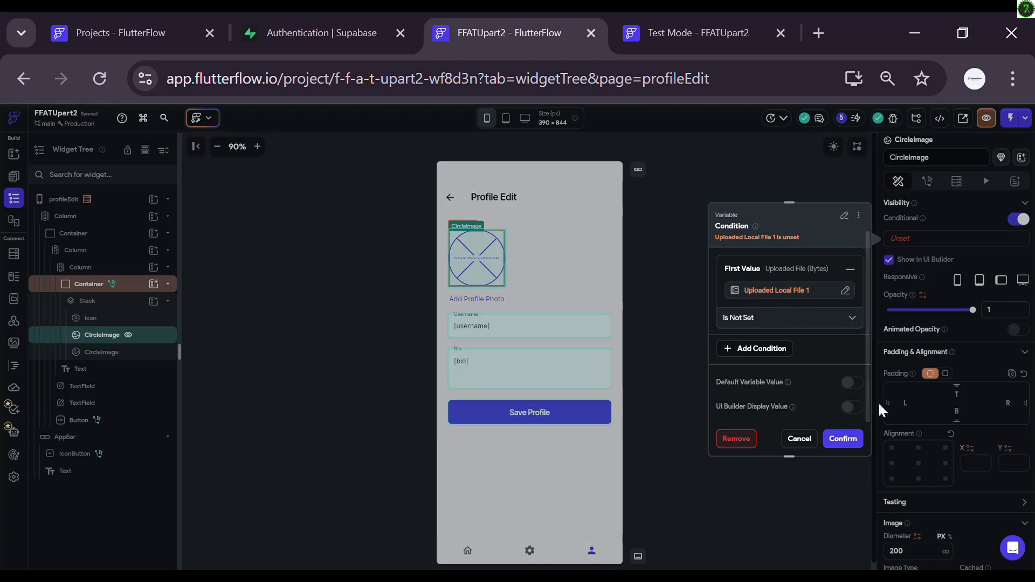
pyautogui.click(844, 439)
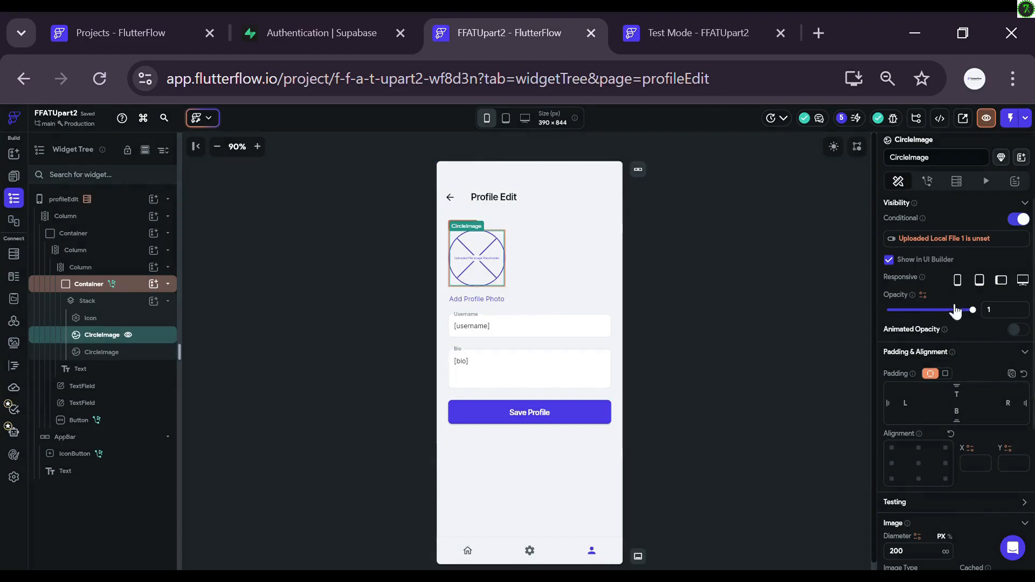
pyautogui.scroll(-4, 909, 340)
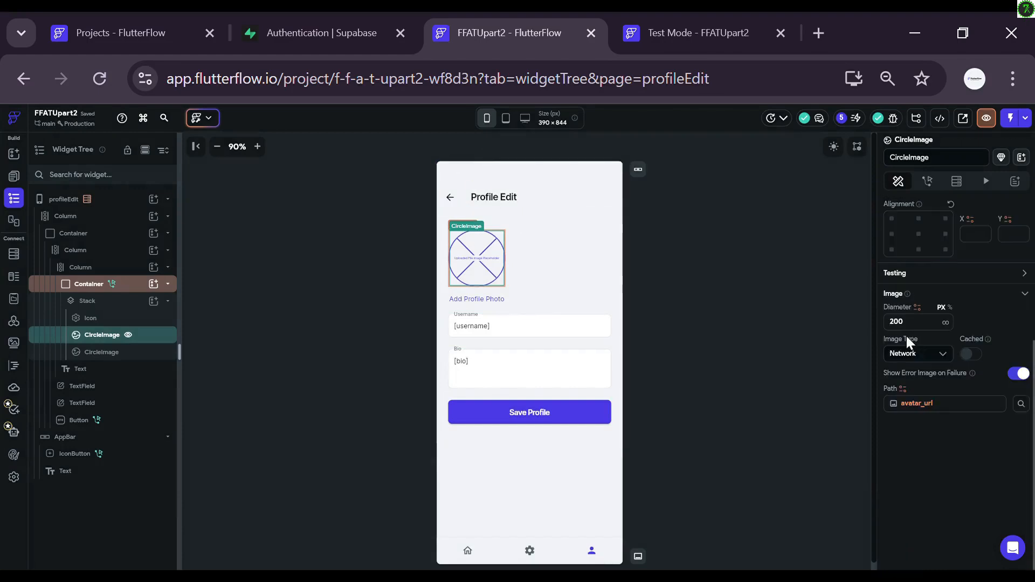
pyautogui.scroll(4, 906, 335)
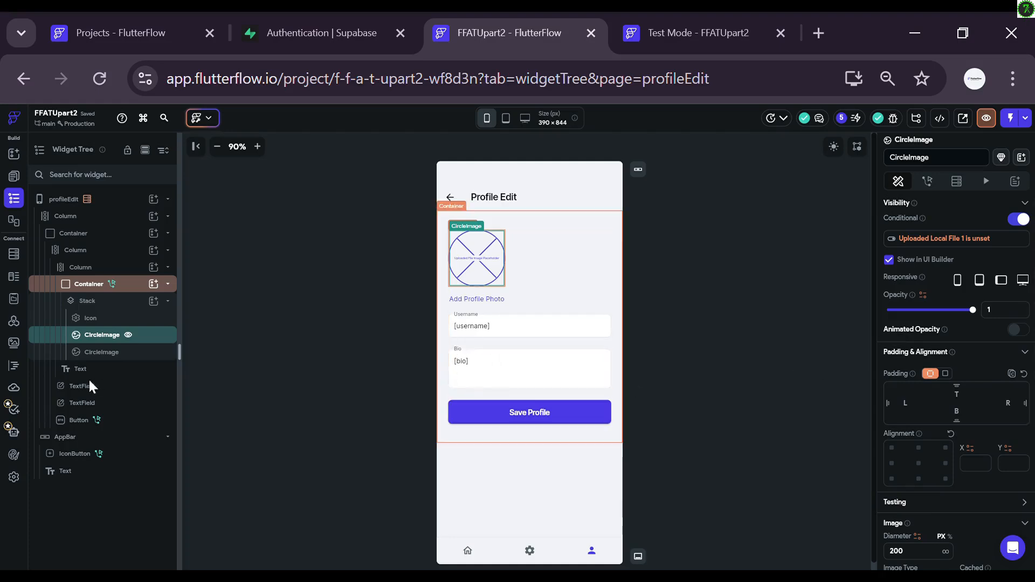
# Step: Enable conditional visibility on the second CircleImage, comparing Widget State Uploaded Local File 1
pyautogui.click(103, 353)
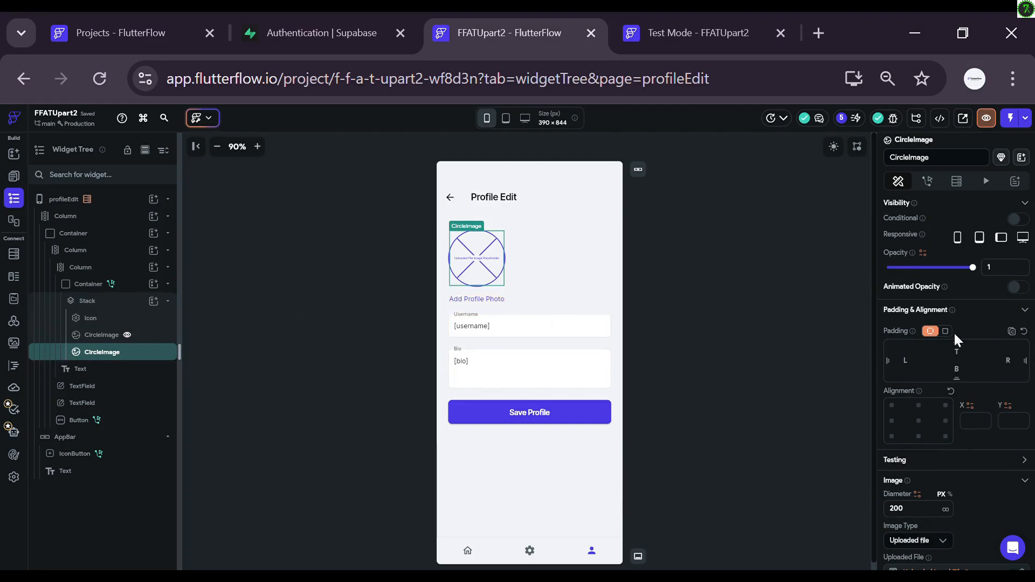
pyautogui.scroll(-3, 953, 331)
pyautogui.scroll(3, 938, 388)
pyautogui.click(1017, 220)
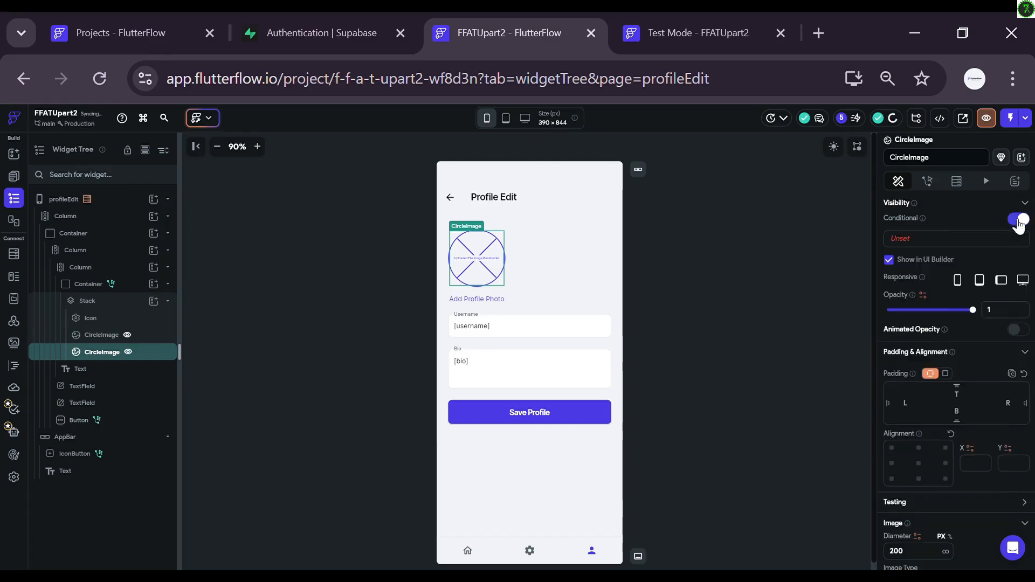
pyautogui.click(912, 240)
pyautogui.click(830, 293)
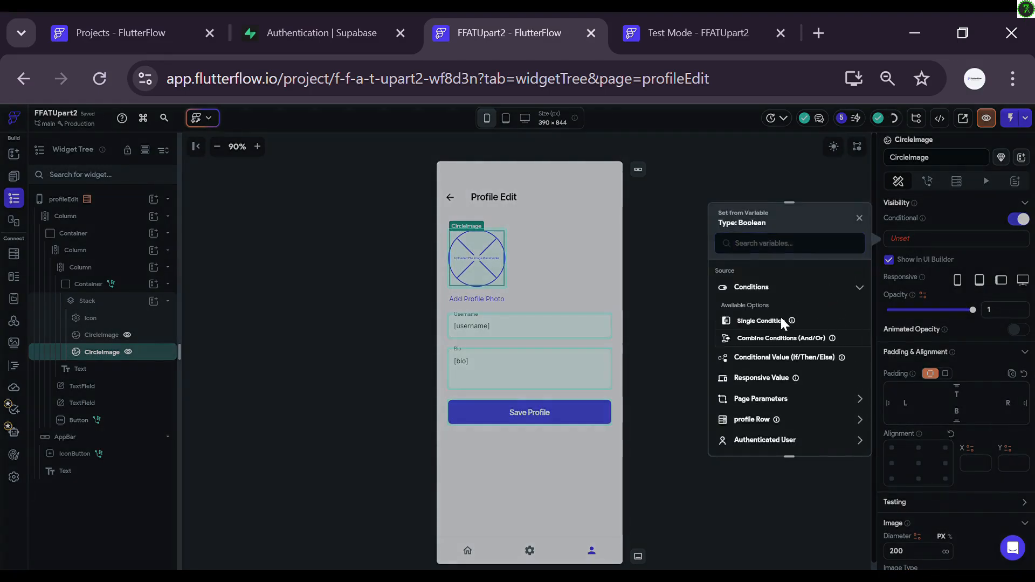
pyautogui.click(781, 323)
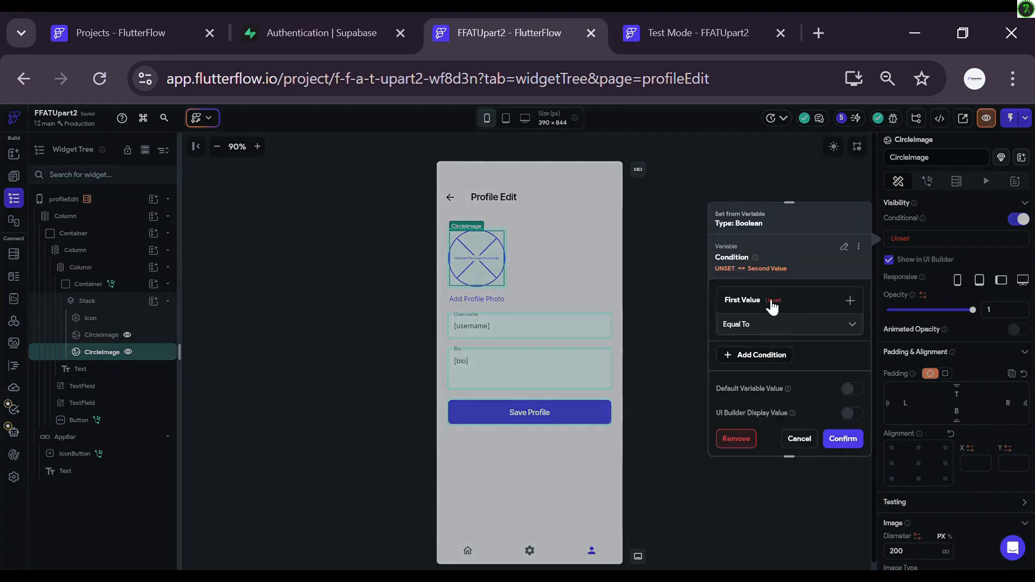
pyautogui.click(771, 302)
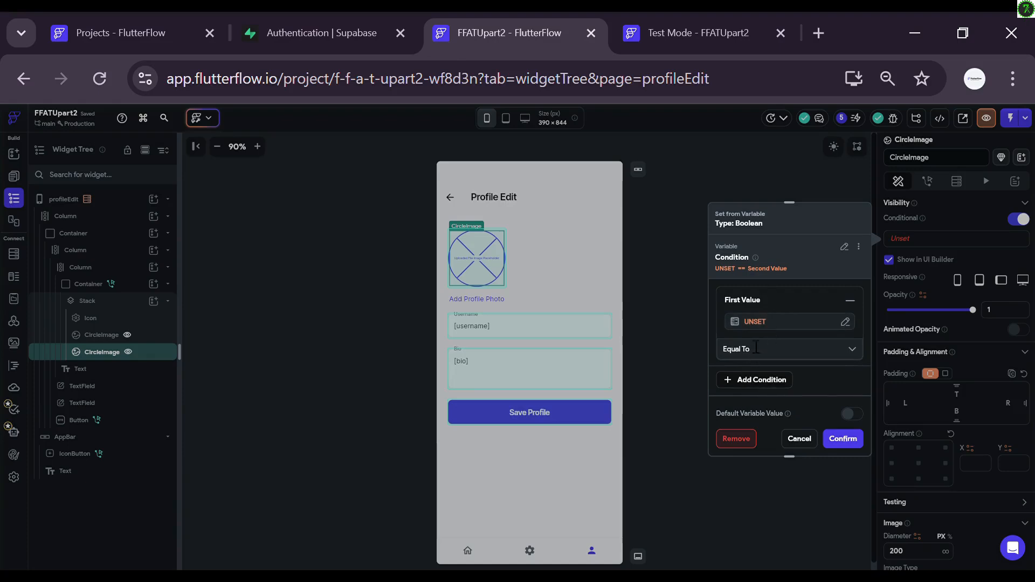
pyautogui.click(750, 322)
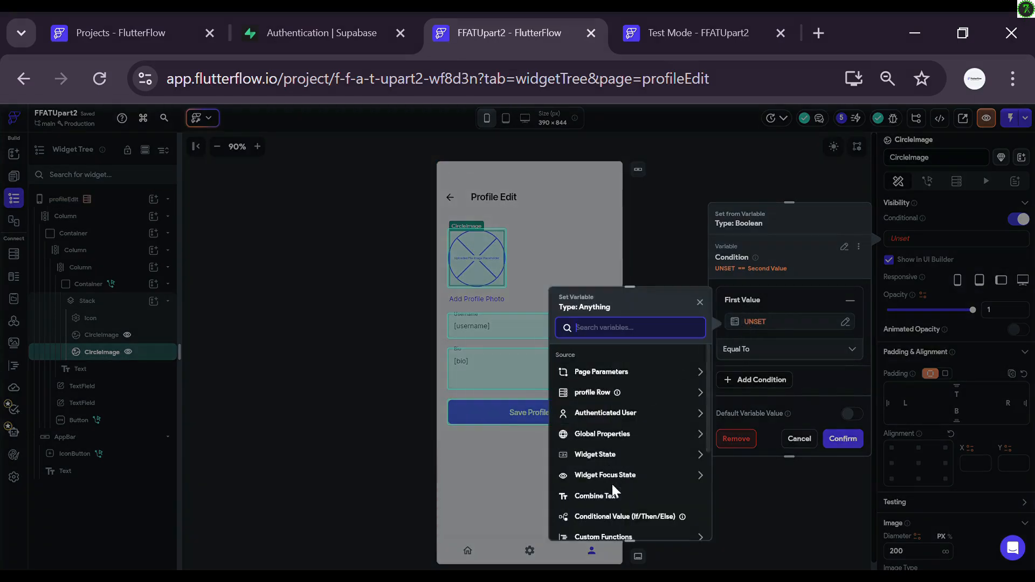
pyautogui.click(611, 456)
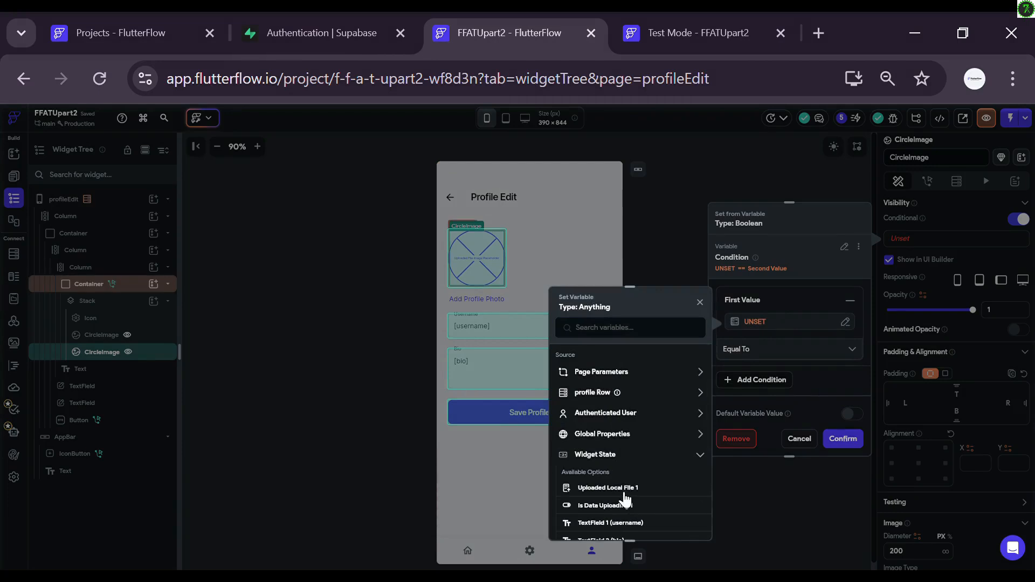
pyautogui.click(619, 488)
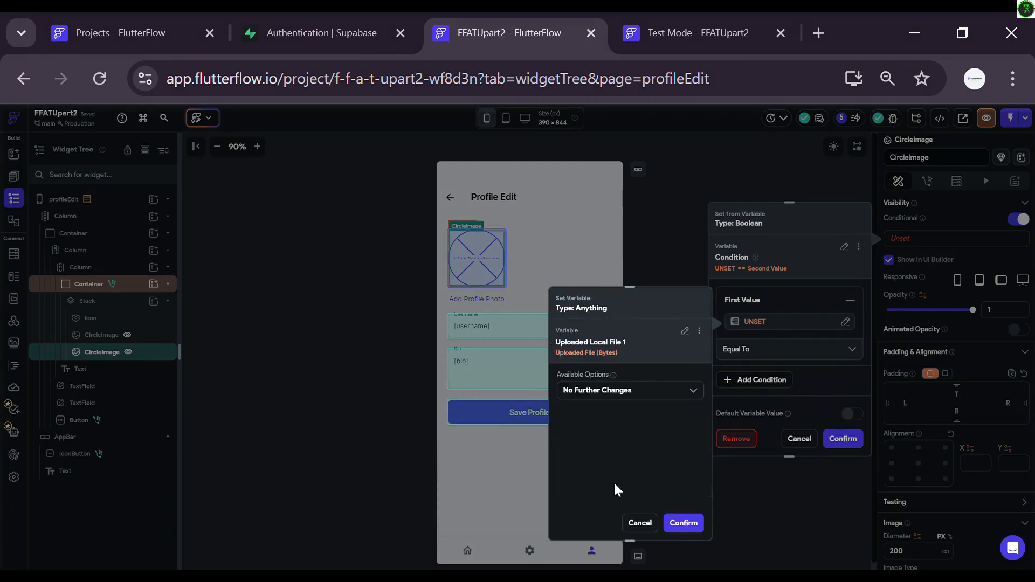
pyautogui.click(682, 521)
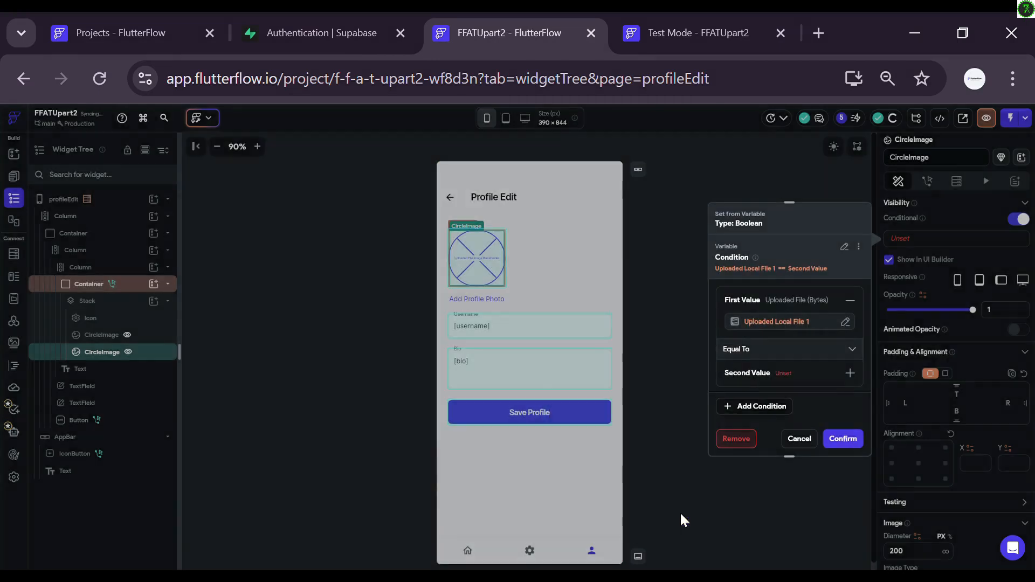
# Step: Set the operator to Is Set, confirm, and review both CircleImages' settings
pyautogui.click(768, 358)
pyautogui.scroll(-2, 751, 400)
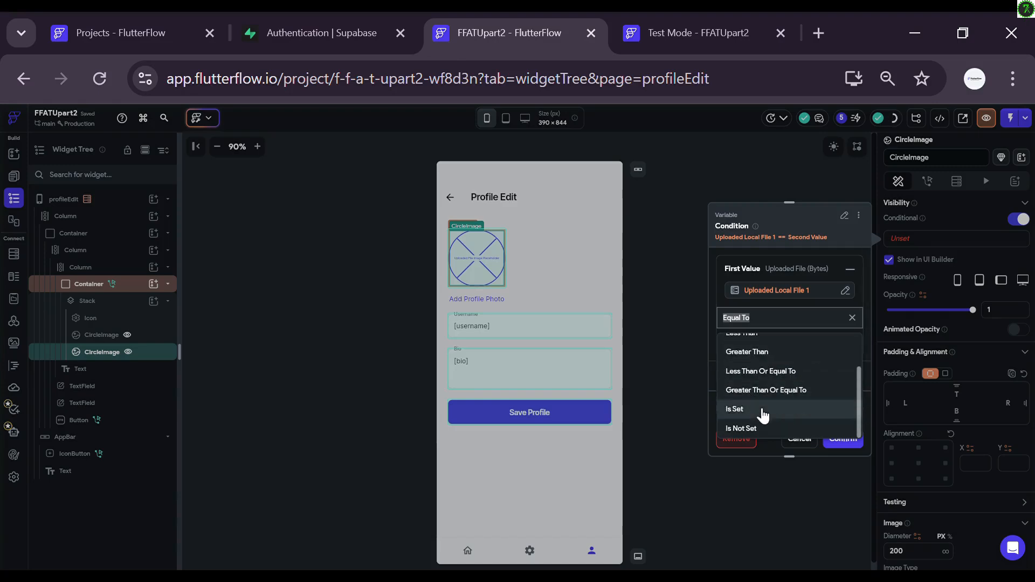
pyautogui.click(756, 408)
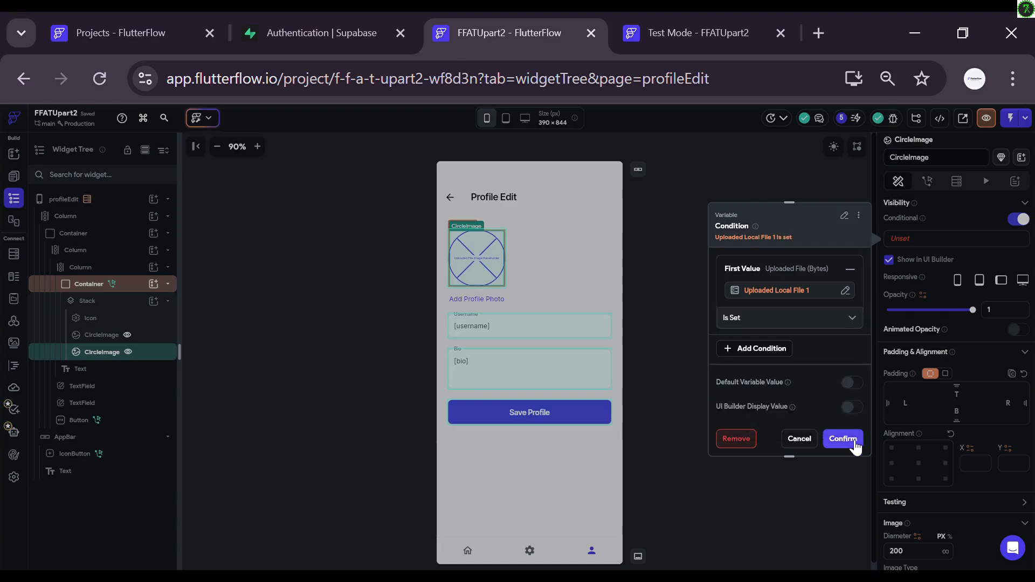
pyautogui.click(842, 438)
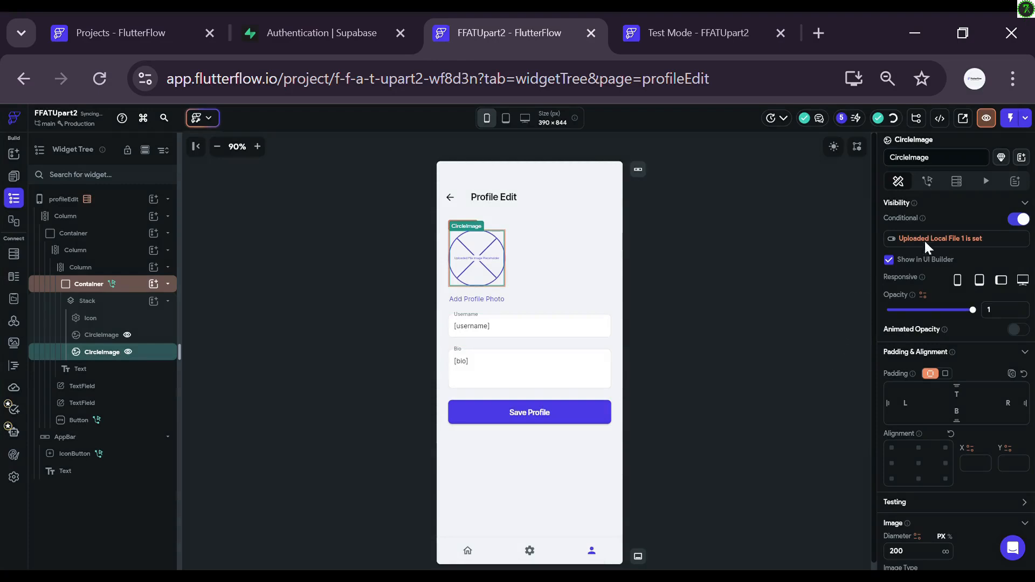
pyautogui.click(146, 340)
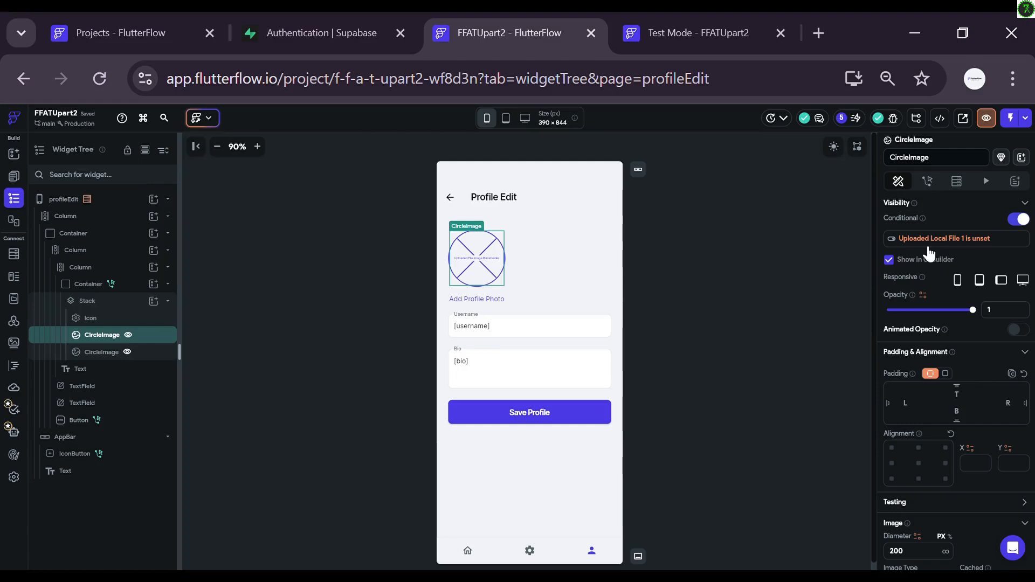
pyautogui.scroll(-4, 928, 253)
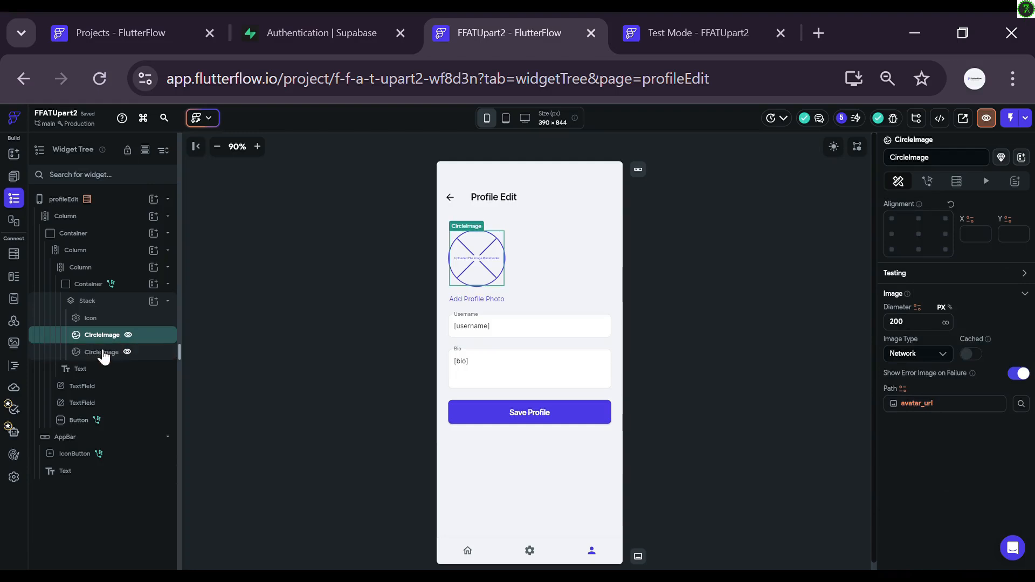
pyautogui.click(162, 351)
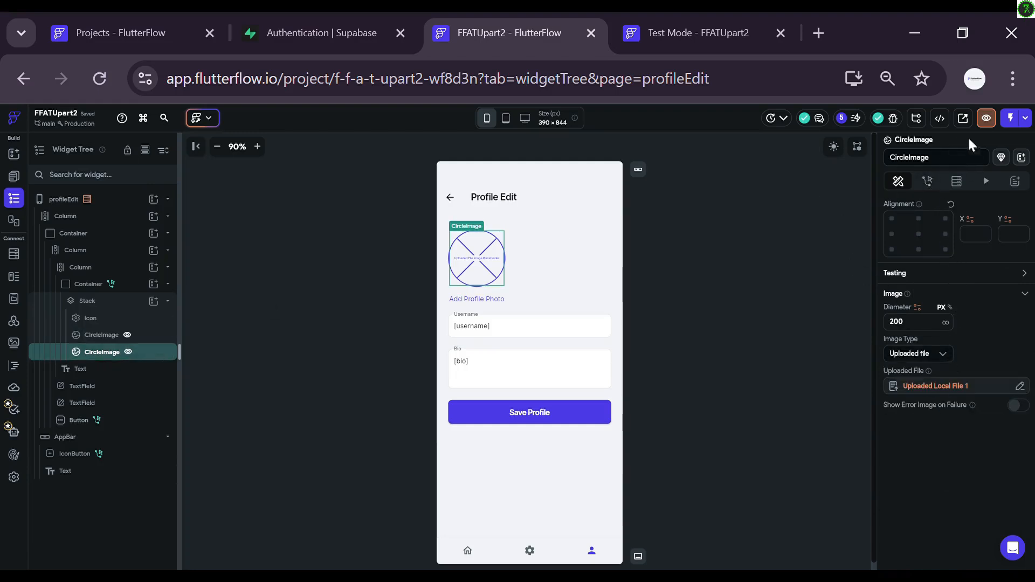
# Step: Run the app in Test Mode and hide the debug panel to reveal the running HomePage
pyautogui.click(1013, 121)
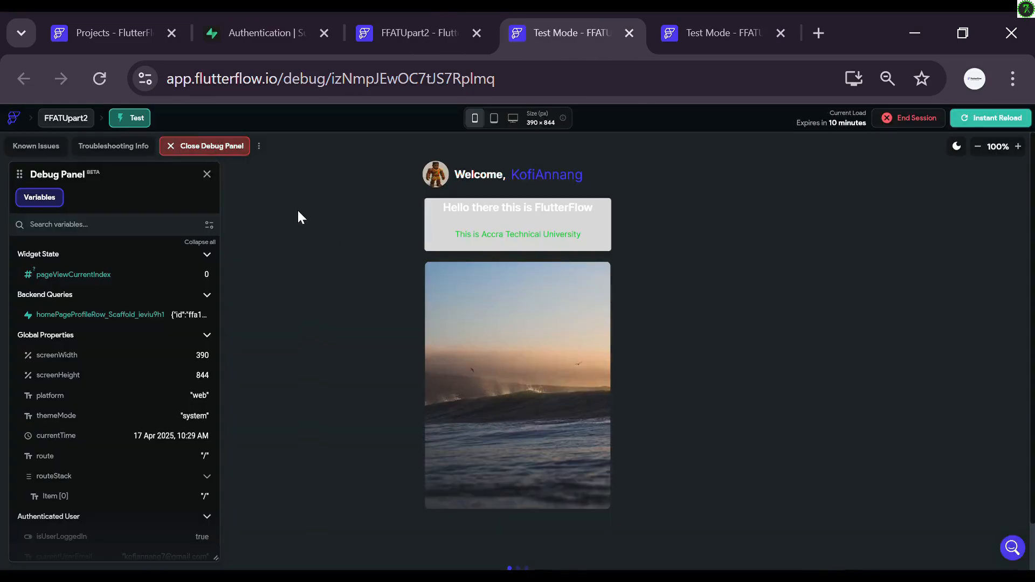
pyautogui.click(223, 147)
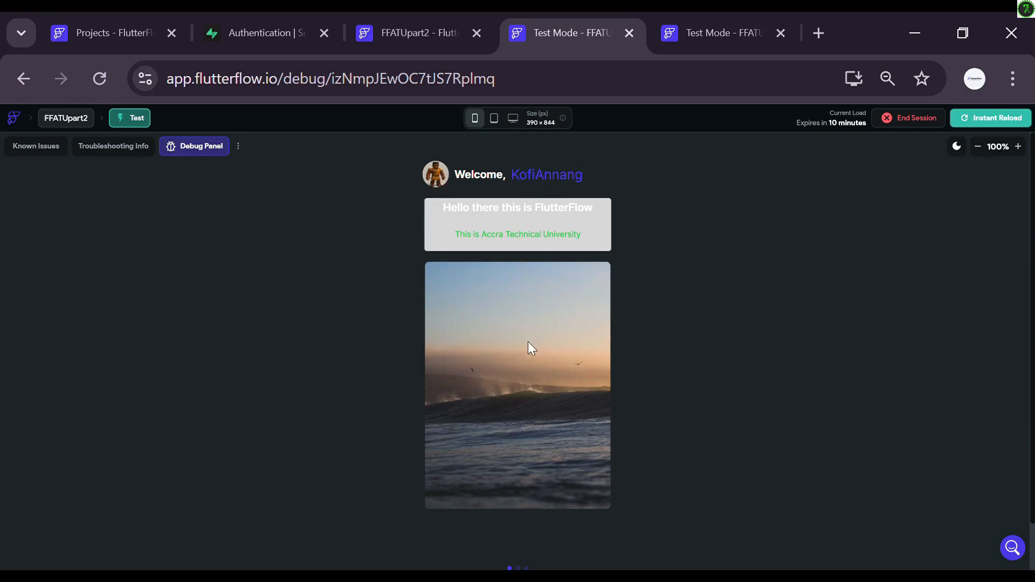
pyautogui.scroll(-1, 582, 394)
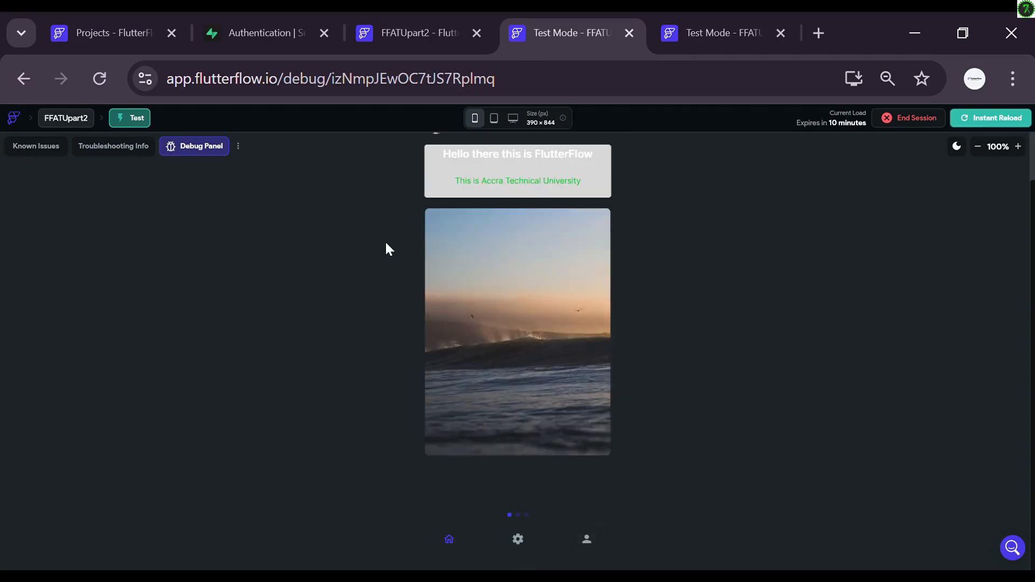
pyautogui.scroll(1, 426, 204)
# Step: On the profile edit page, pick an image from the gallery as the new avatar
pyautogui.click(432, 173)
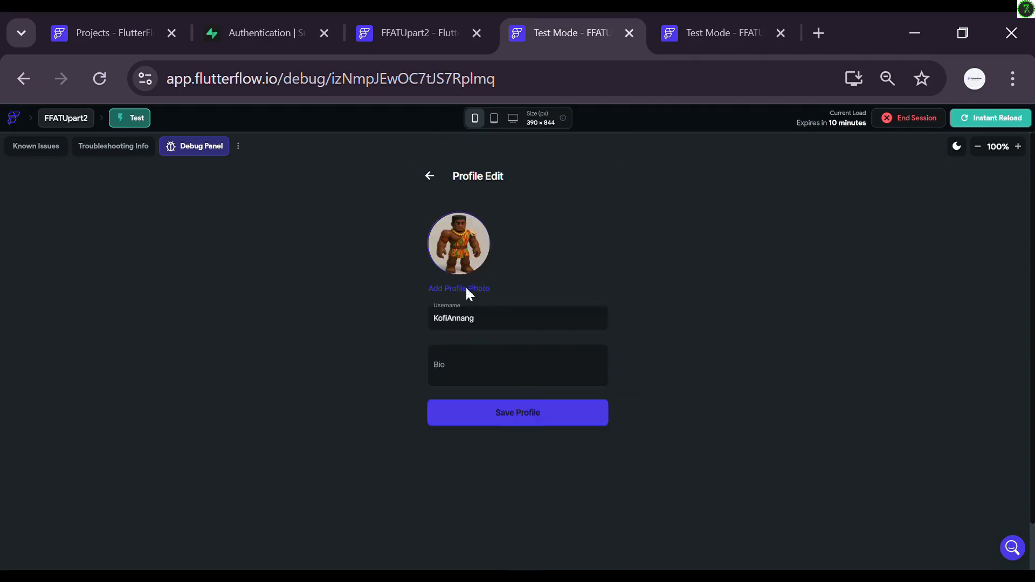
pyautogui.click(467, 253)
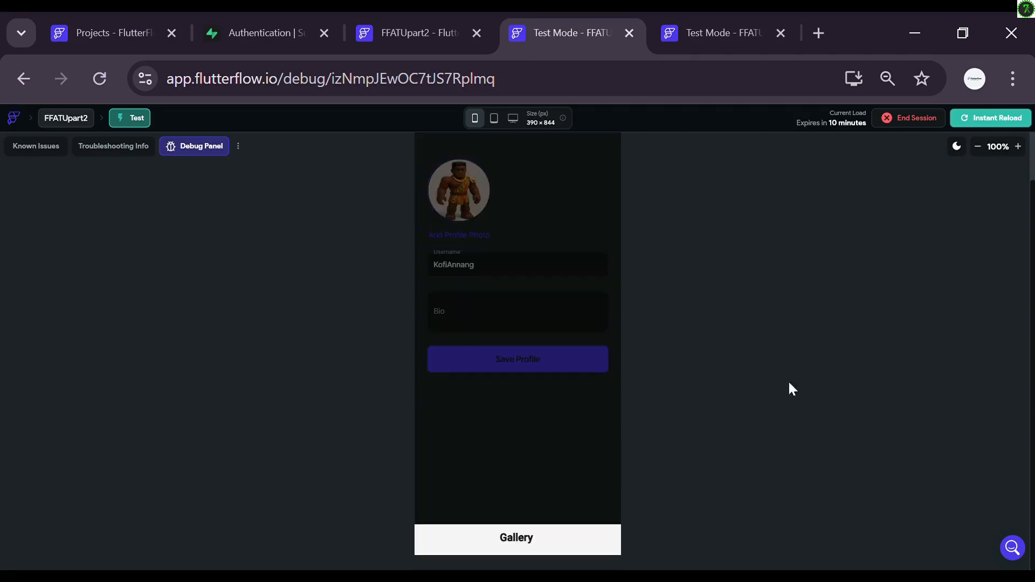
pyautogui.click(516, 539)
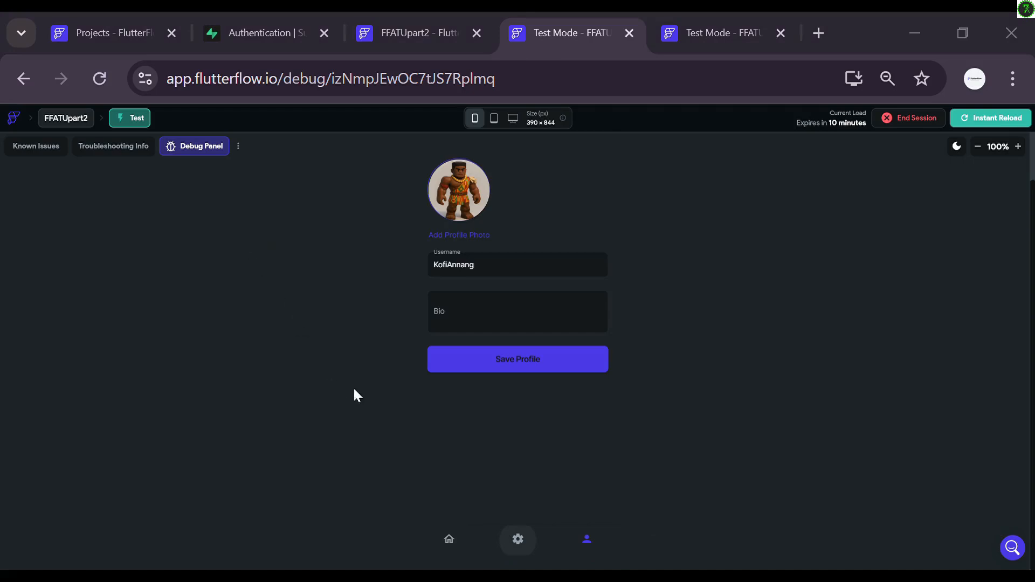
pyautogui.click(381, 373)
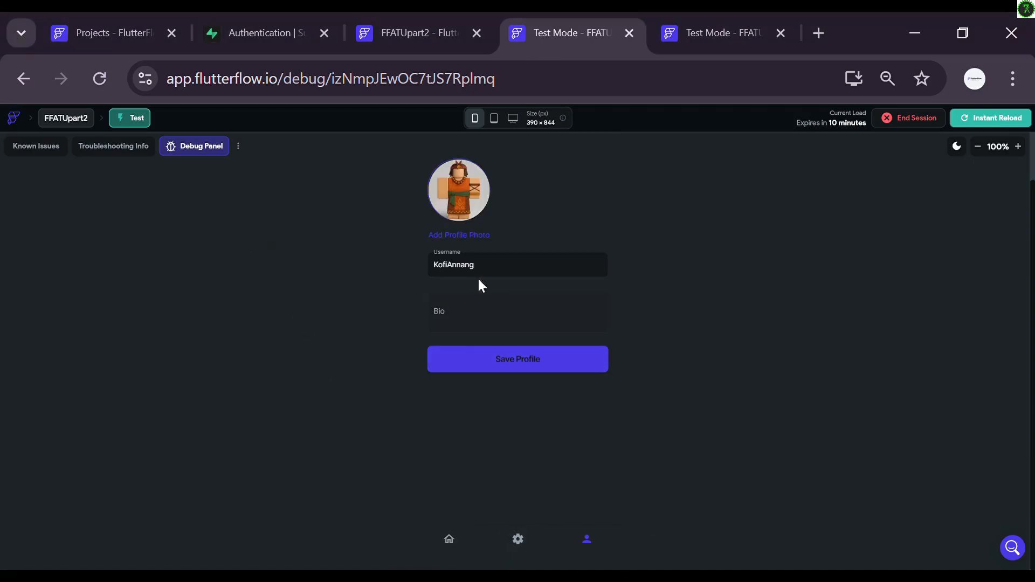
# Step: Replace the username, set the bio to 'This is FlutterFLow ATU', and save the profile
pyautogui.click(498, 272)
pyautogui.hotkey('ctrl', 'a')
pyautogui.write('Quaye')
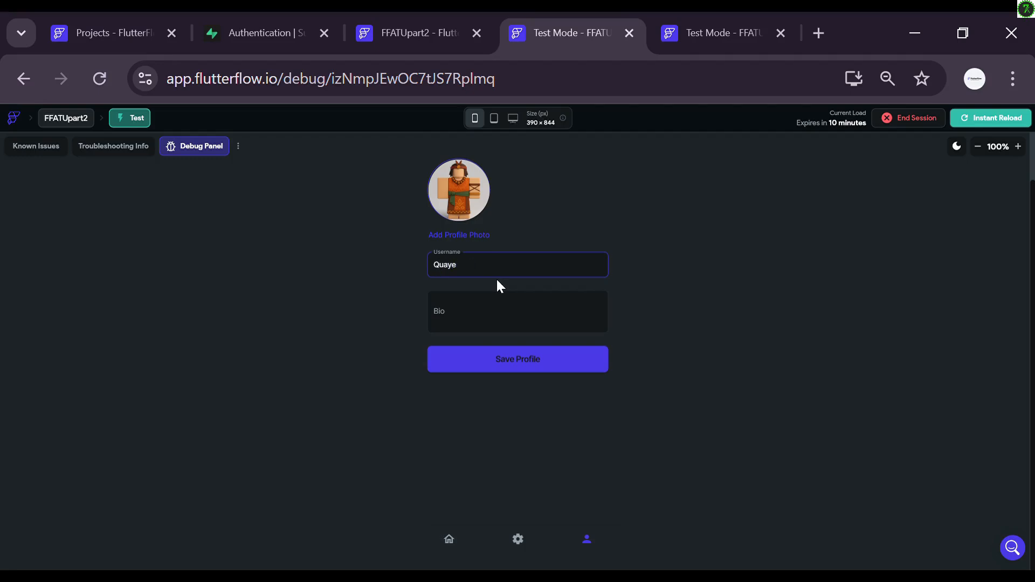
pyautogui.click(471, 326)
pyautogui.write('This')
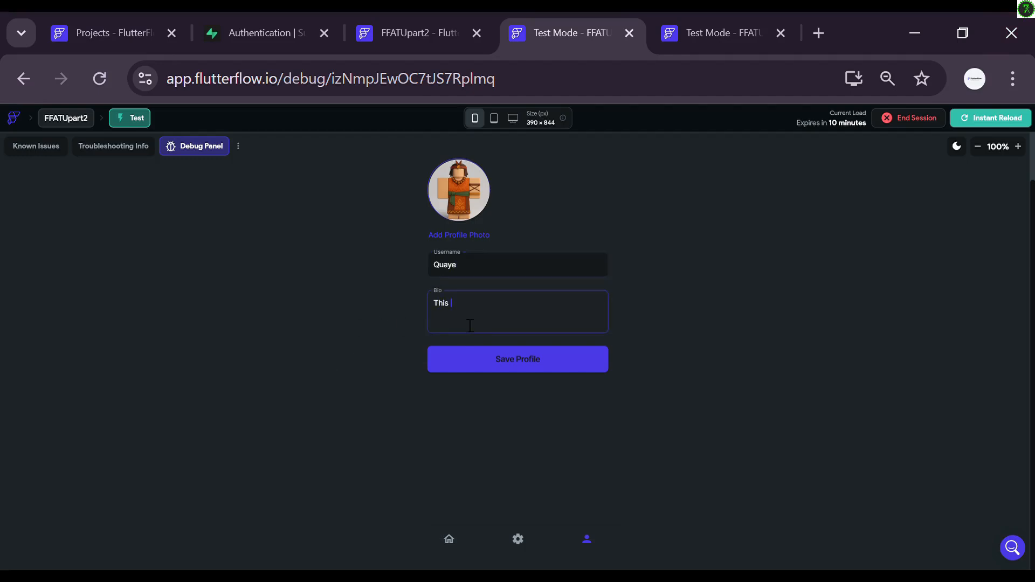
pyautogui.write(' is FlutterFLow ATU')
pyautogui.click(515, 362)
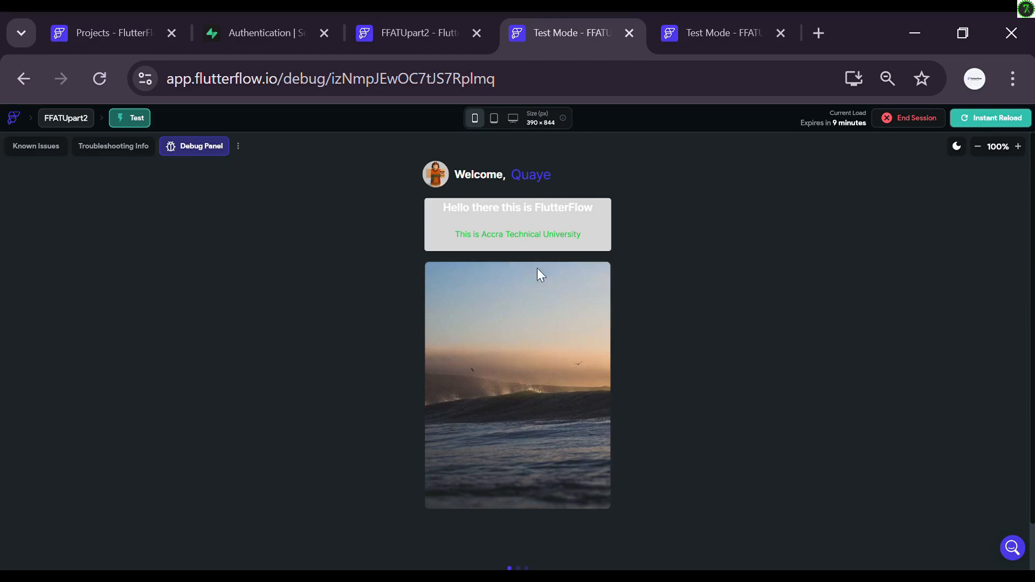
pyautogui.scroll(-1, 736, 340)
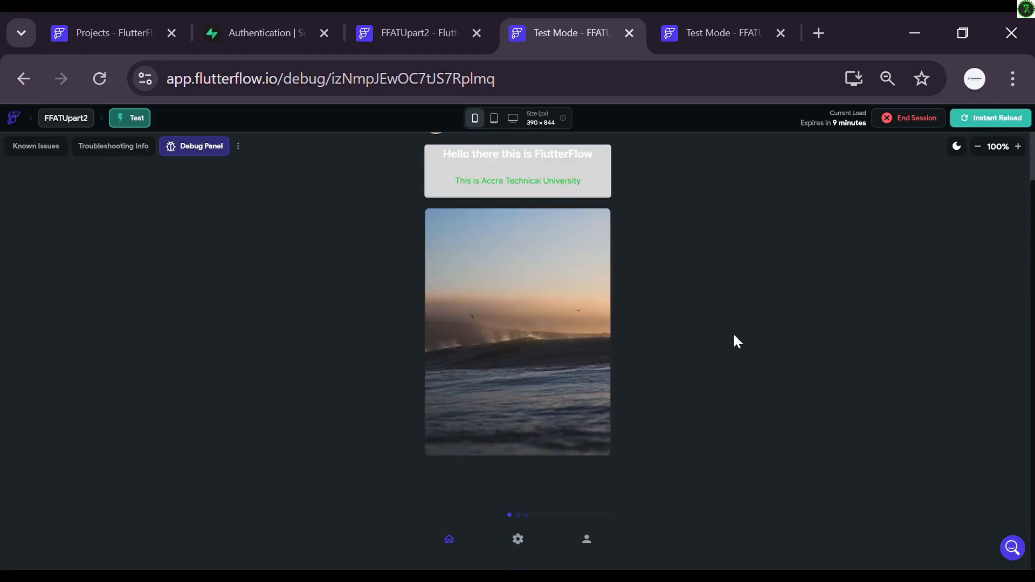
pyautogui.click(586, 539)
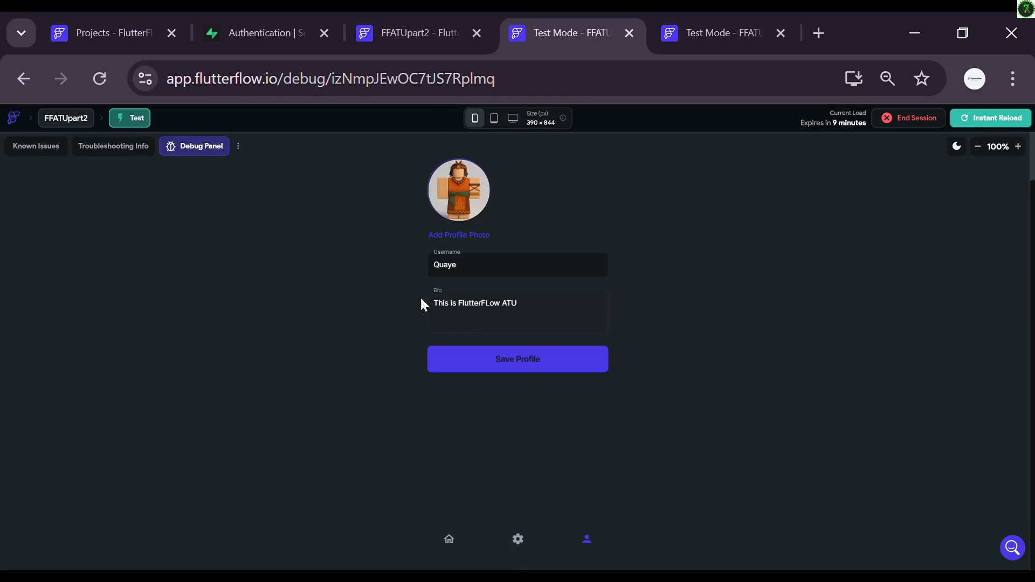
pyautogui.scroll(1, 653, 383)
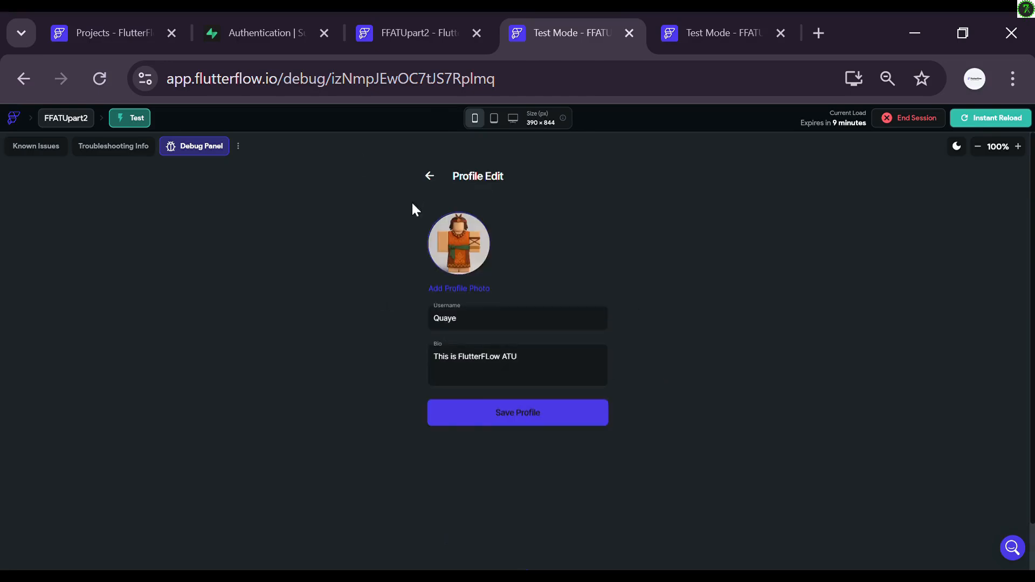
pyautogui.click(431, 176)
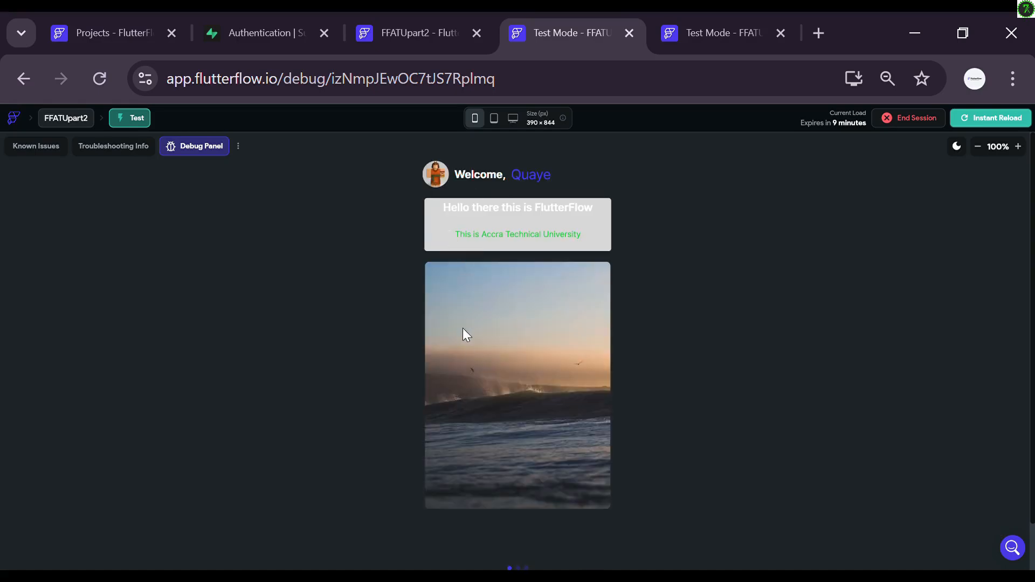
pyautogui.scroll(-1, 706, 253)
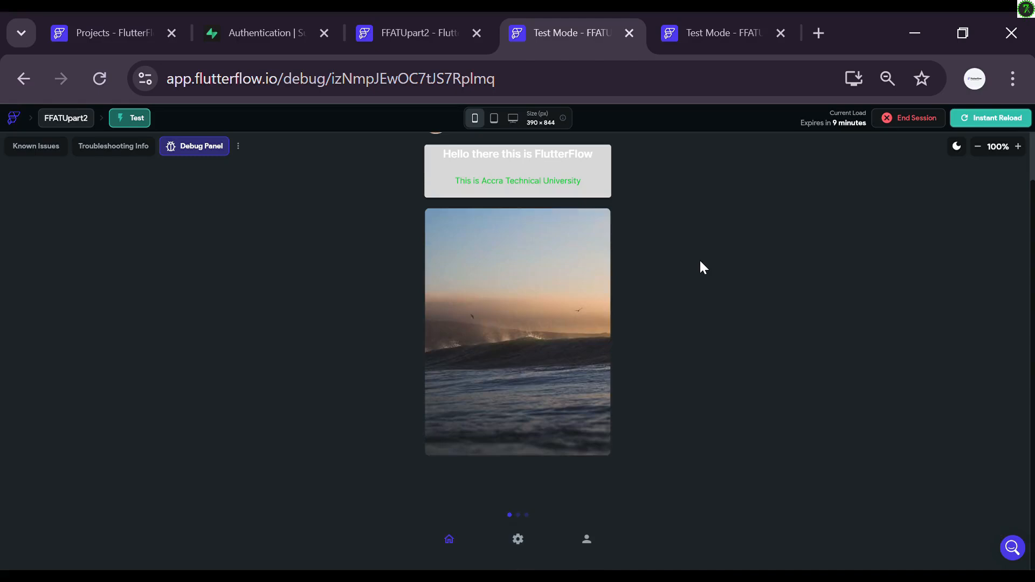
pyautogui.scroll(1, 700, 258)
pyautogui.scroll(-1, 684, 270)
pyautogui.scroll(1, 680, 267)
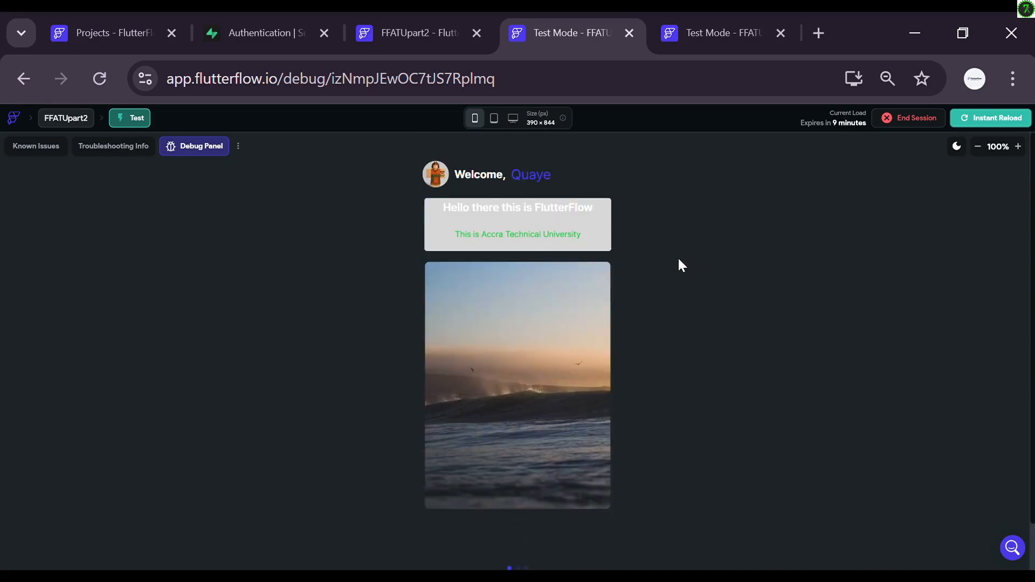